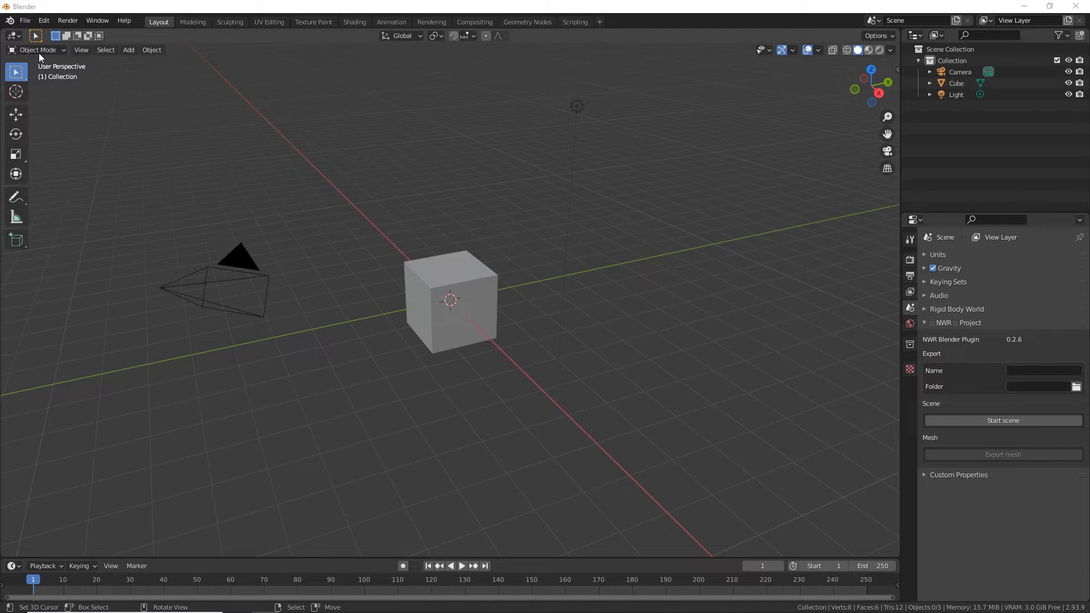
# Discard the unsaved changes and open "chelleamore - C6 (fixed).blend" from the _3rd Party folder with Load UI turned off.
pyautogui.click(25, 20)
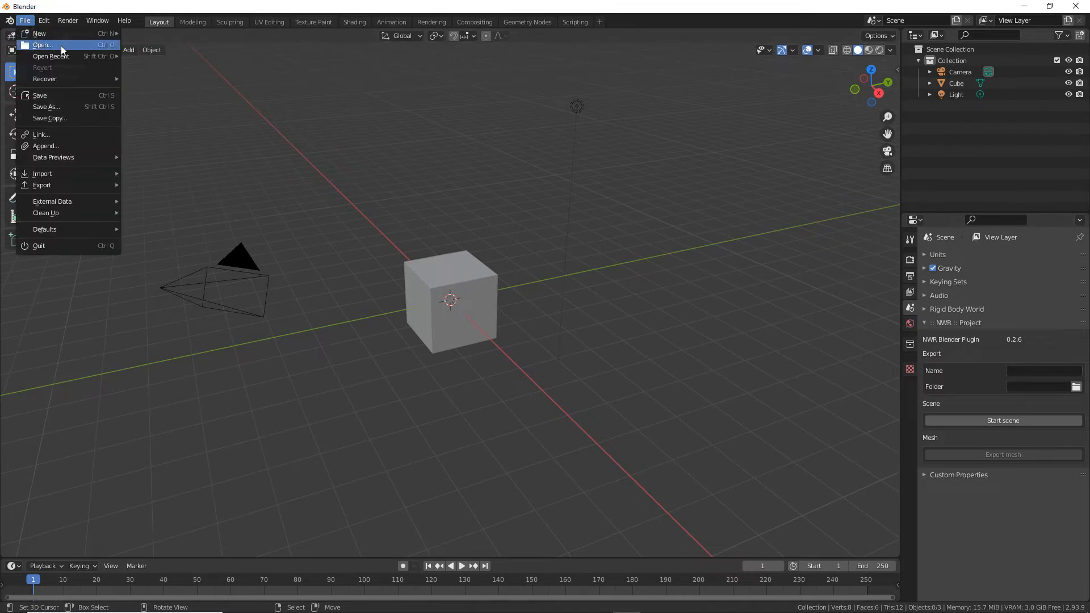
pyautogui.click(62, 45)
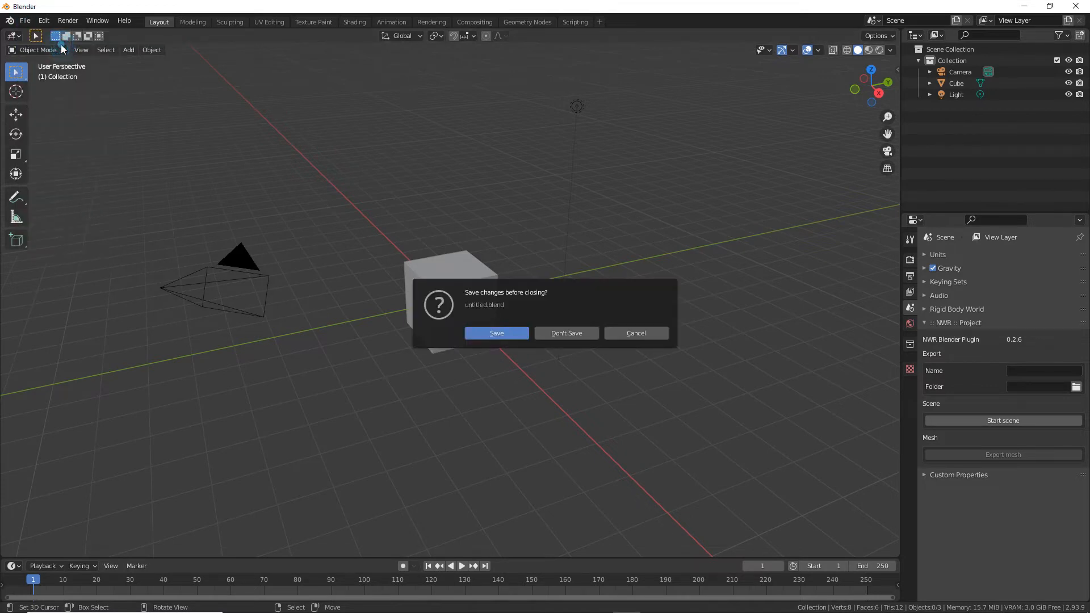
pyautogui.click(569, 335)
pyautogui.scroll(-2, 566, 259)
pyautogui.scroll(2, 555, 251)
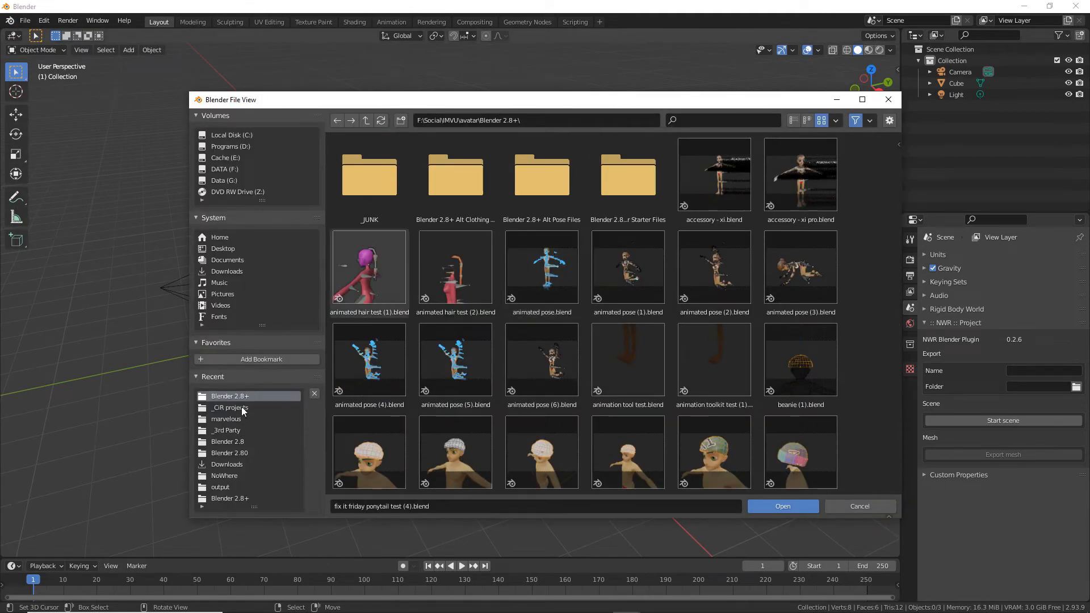
pyautogui.click(242, 431)
pyautogui.scroll(-5, 623, 356)
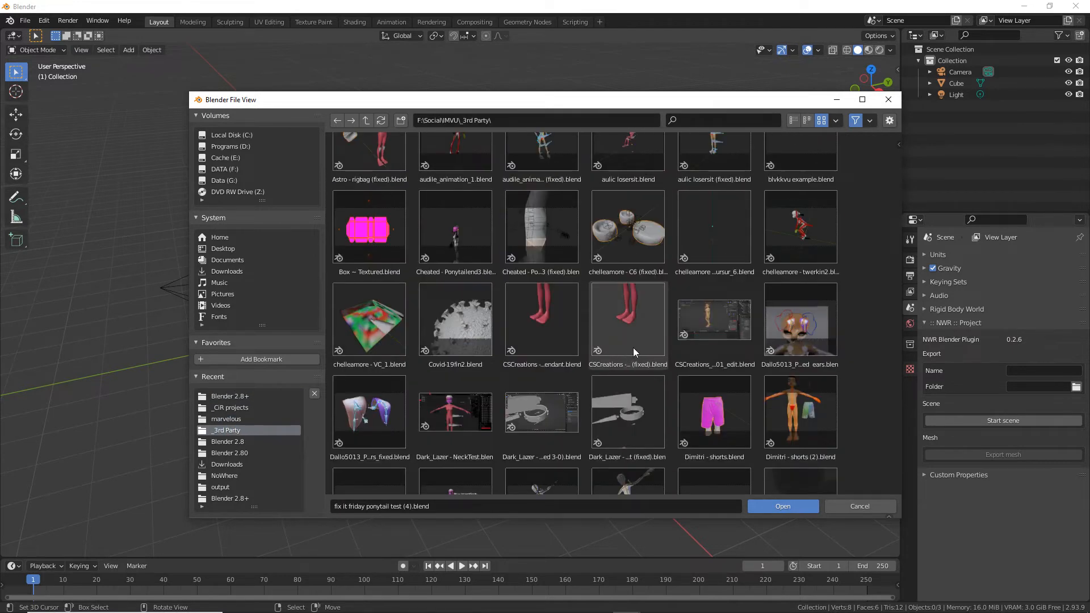
pyautogui.click(636, 207)
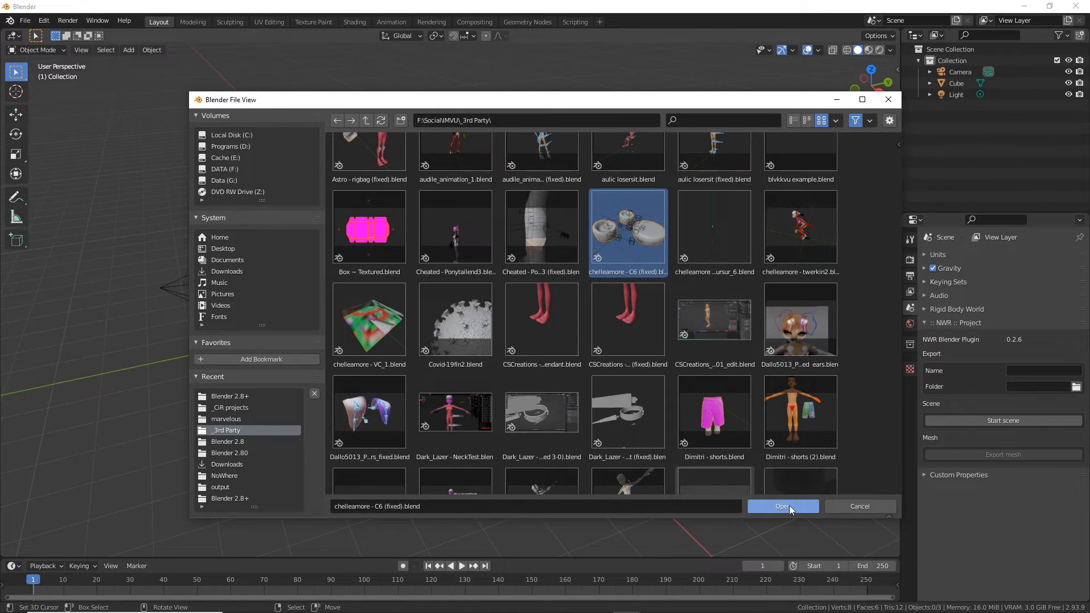
pyautogui.click(891, 121)
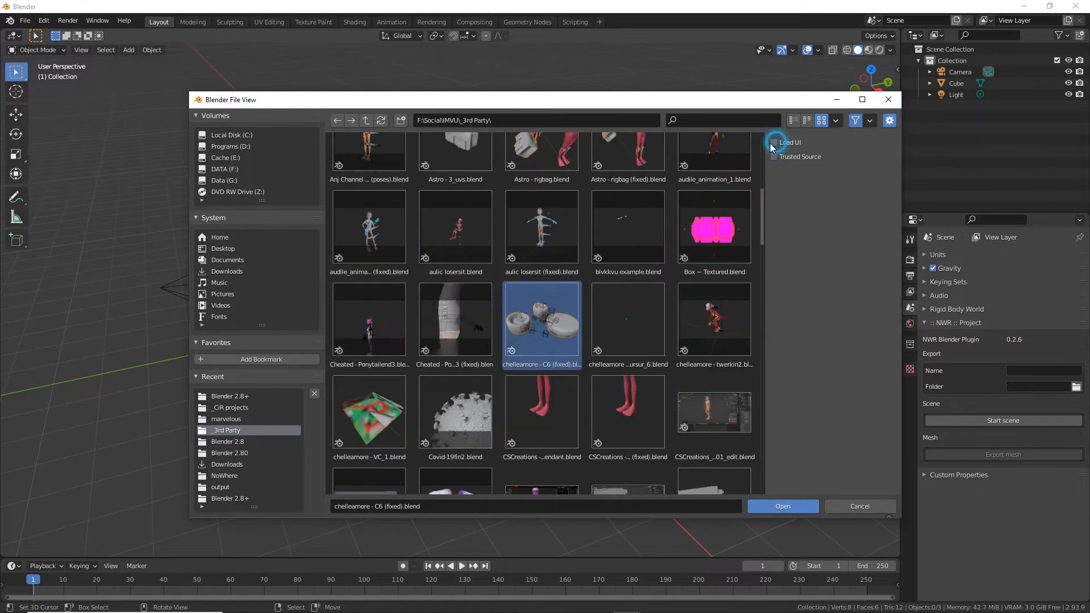
pyautogui.click(784, 507)
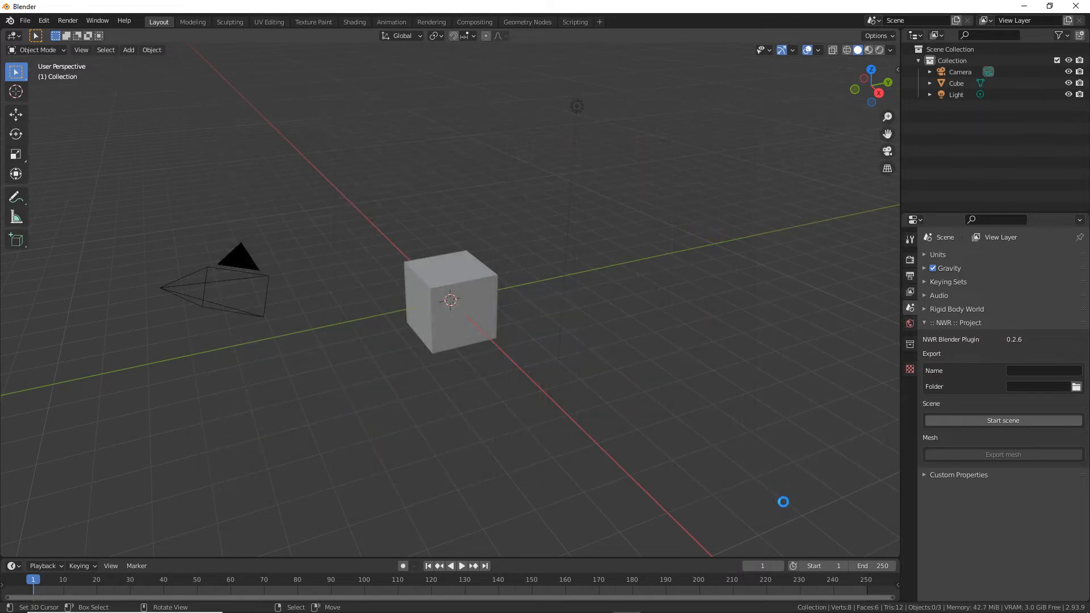
# Bring the furniture into closer view and show the Furniture Tool options of the IMVU Studio Toolkit.
pyautogui.scroll(-8, 511, 426)
pyautogui.scroll(6, 401, 409)
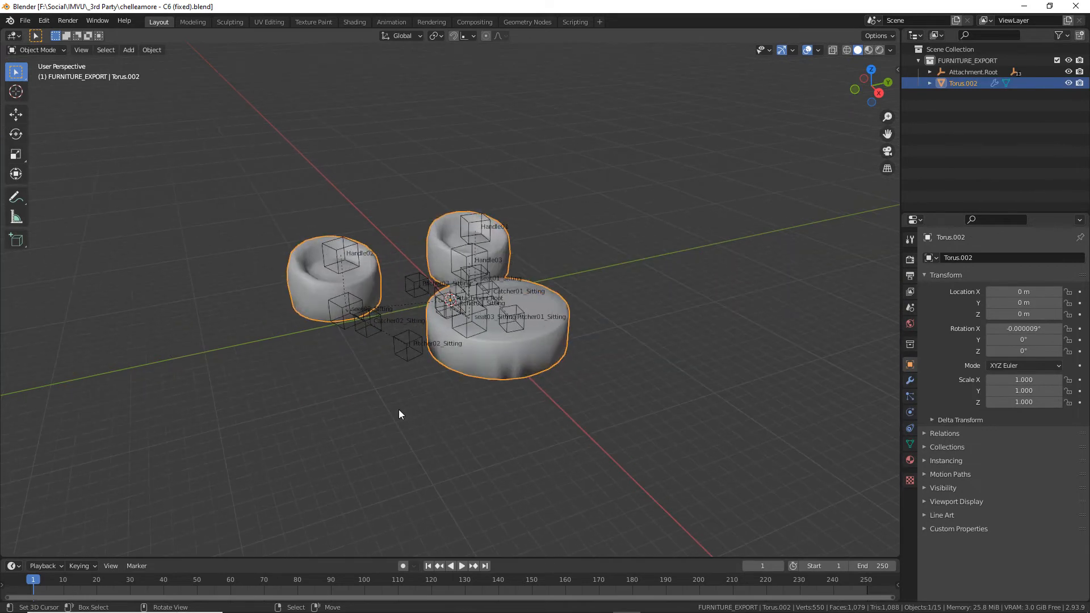
pyautogui.moveTo(390, 411); pyautogui.dragTo(606, 400, button='middle')
pyautogui.press('m')
pyautogui.press('n')
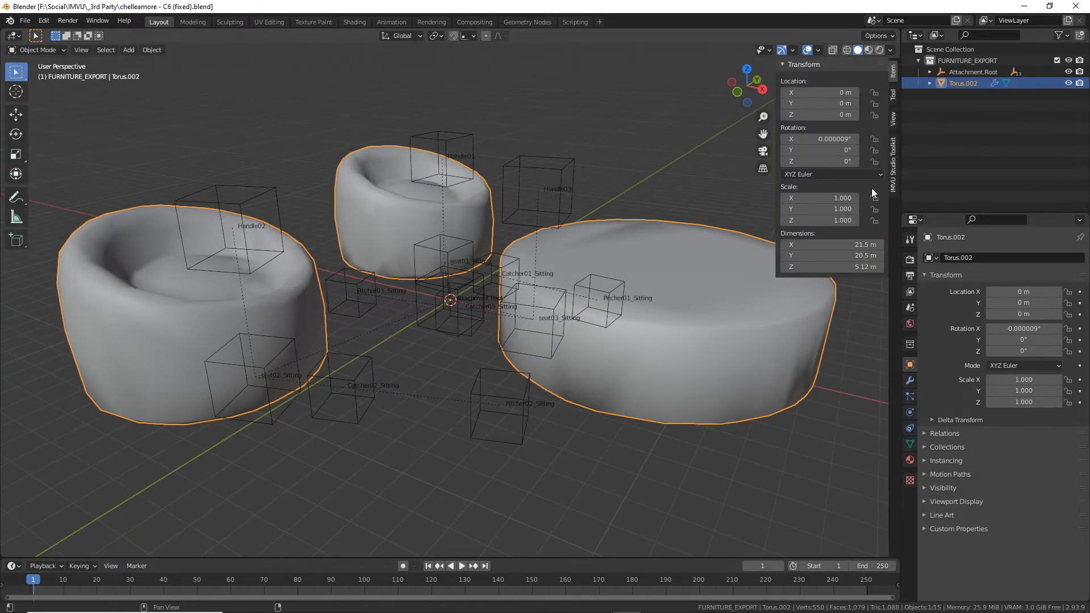
pyautogui.click(893, 165)
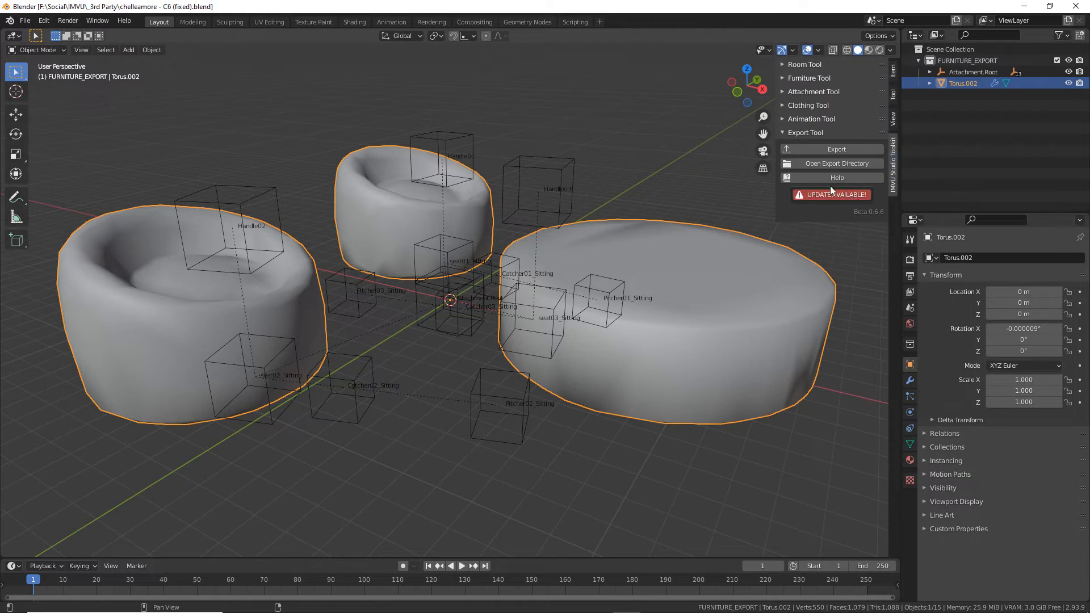
pyautogui.click(460, 265)
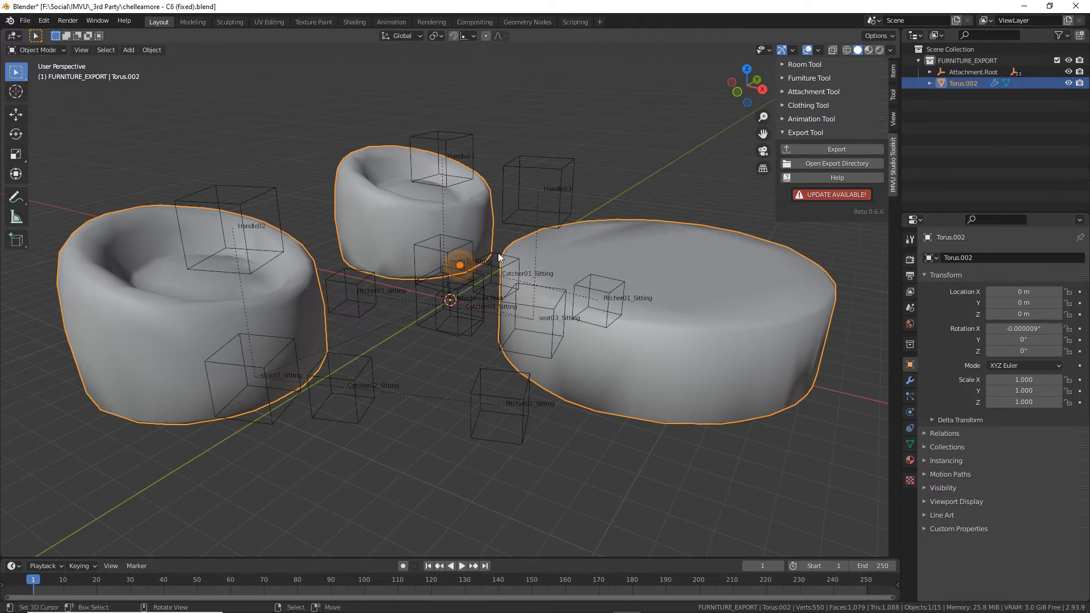
pyautogui.click(783, 79)
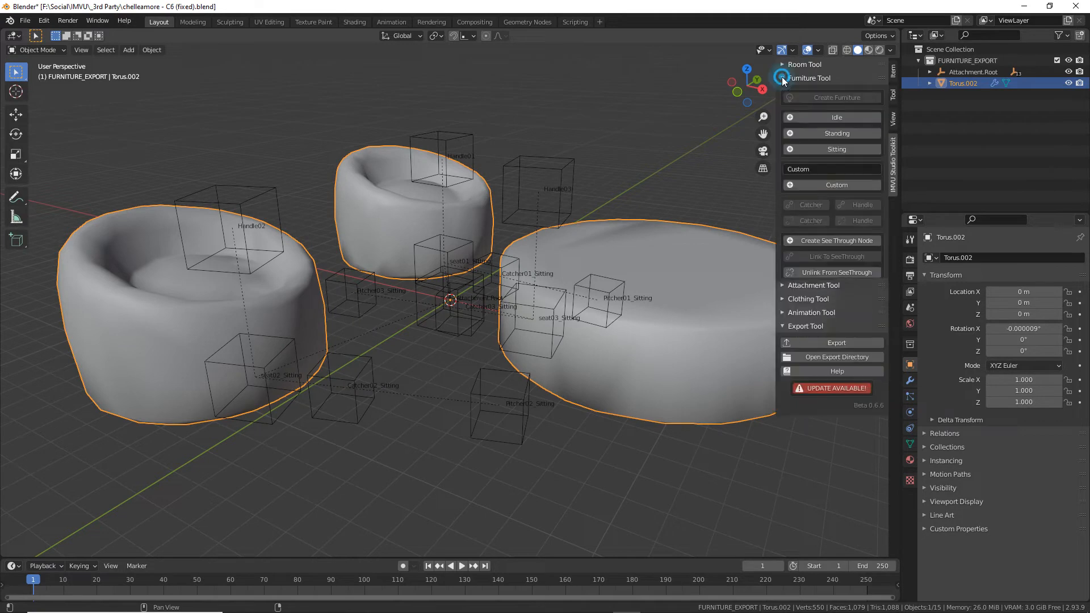
# Inspect the Attachment.Root node among the seat nodes, then select the Torus.002 furniture mesh.
pyautogui.rightClick(472, 304)
pyautogui.rightClick(433, 307)
pyautogui.rightClick(441, 285)
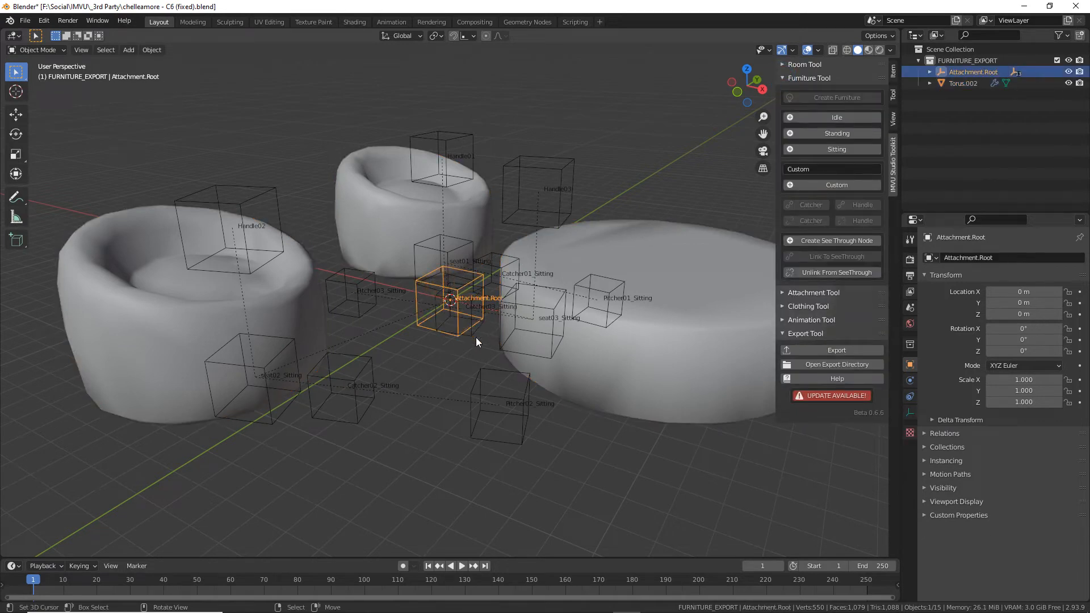
pyautogui.moveTo(462, 358); pyautogui.dragTo(482, 348, button='middle')
pyautogui.click(965, 84)
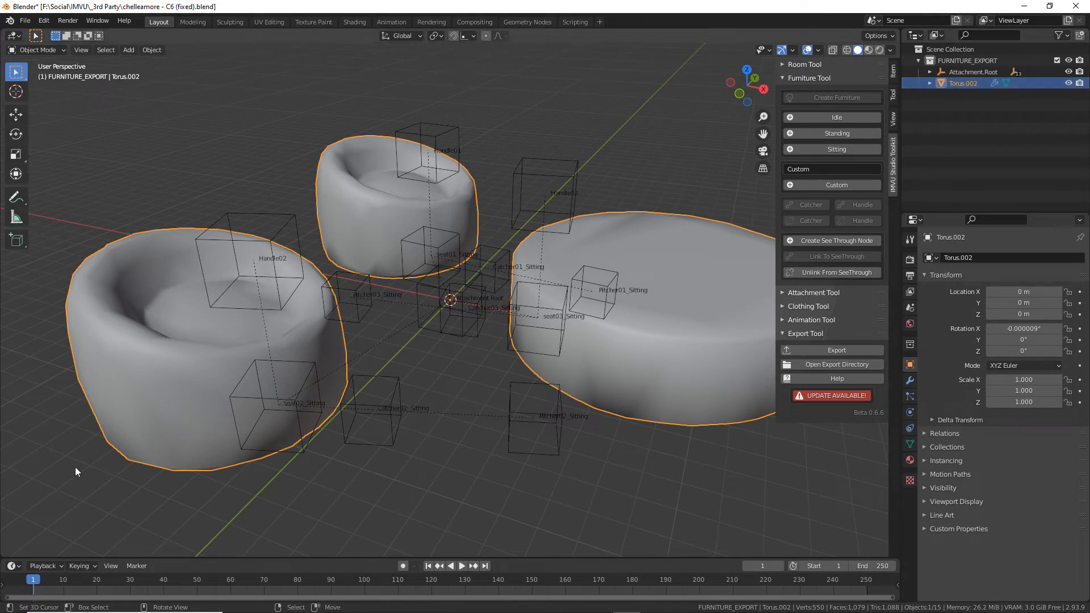
# Start a new General file without saving the changes, and open "FiF - chelleamore - C6 (fixed).blend".
pyautogui.click(25, 21)
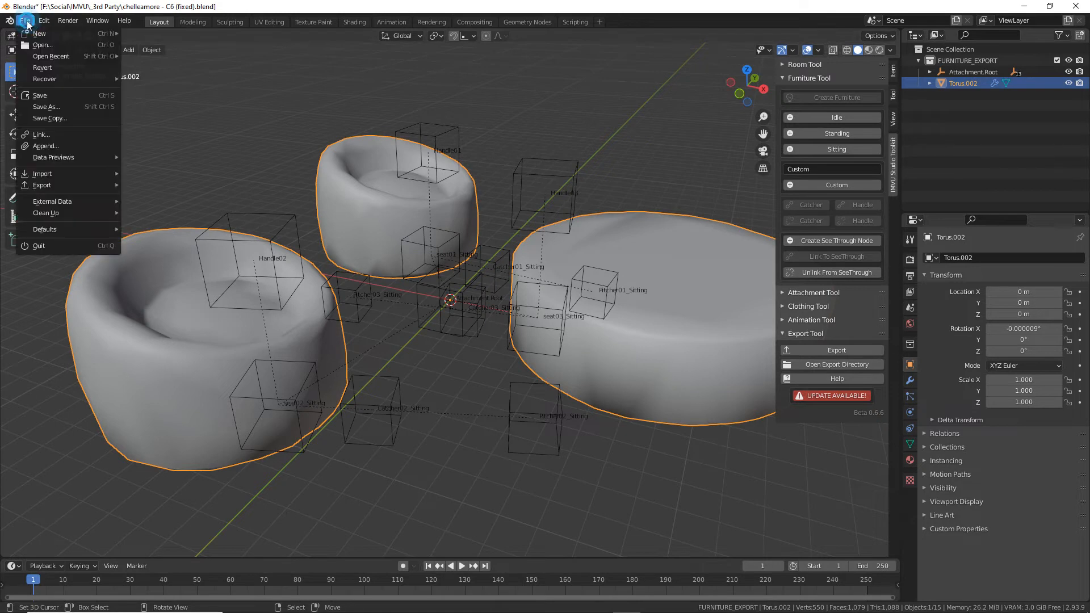
pyautogui.moveTo(42, 35)
pyautogui.click(149, 33)
pyautogui.click(568, 338)
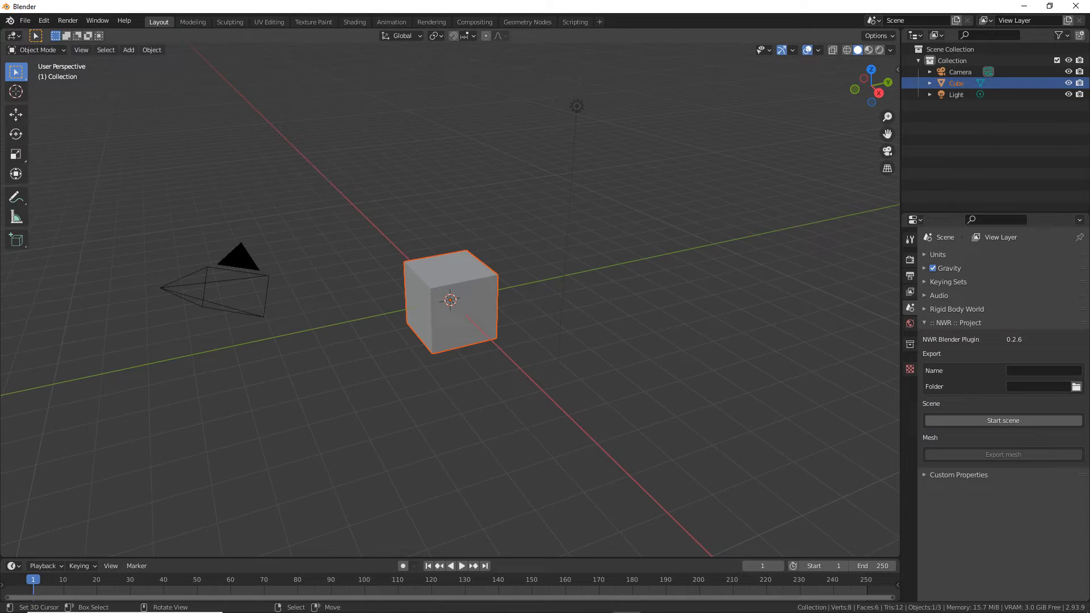
pyautogui.moveTo(360, 301); pyautogui.dragTo(367, 296)
pyautogui.click(367, 296)
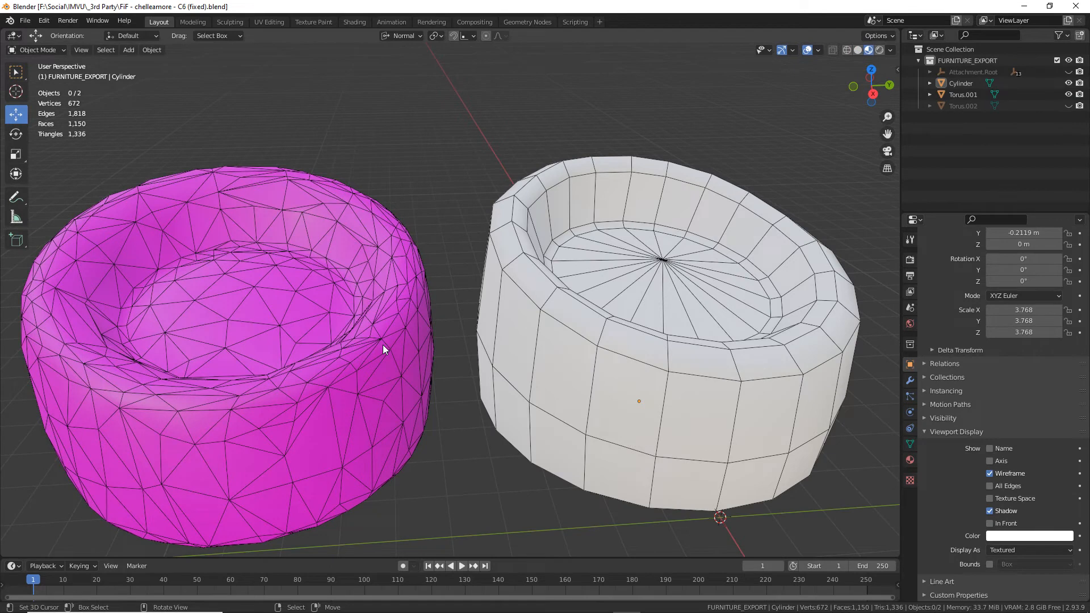
# Compare the wireframes of the two chairs and unhide Torus.002, leaving Attachment.Root hidden.
pyautogui.moveTo(349, 272); pyautogui.dragTo(472, 330, button='middle')
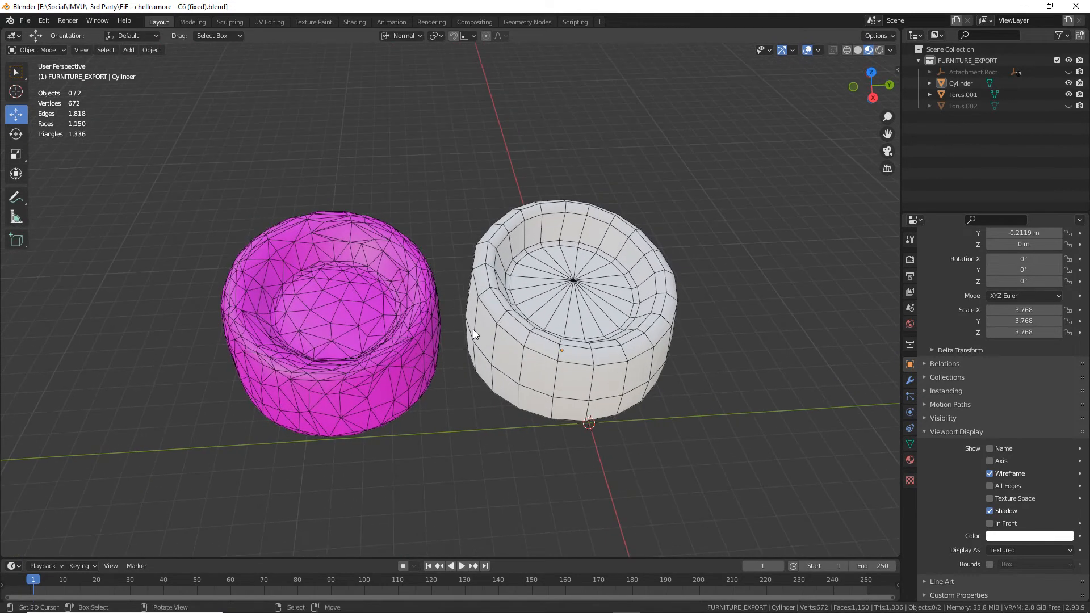
pyautogui.scroll(3, 386, 361)
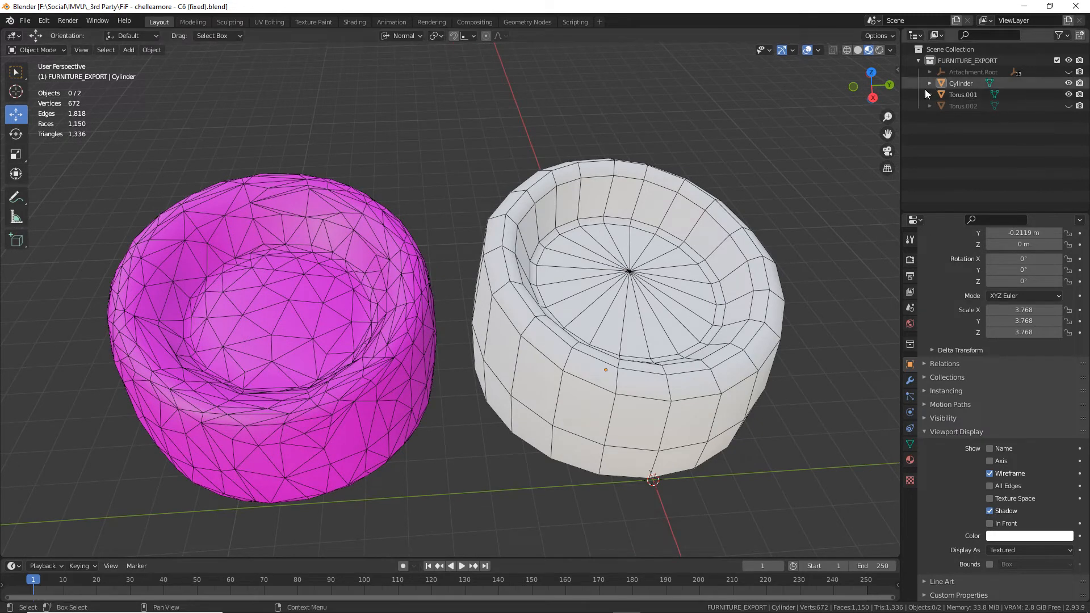
pyautogui.scroll(-3, 856, 142)
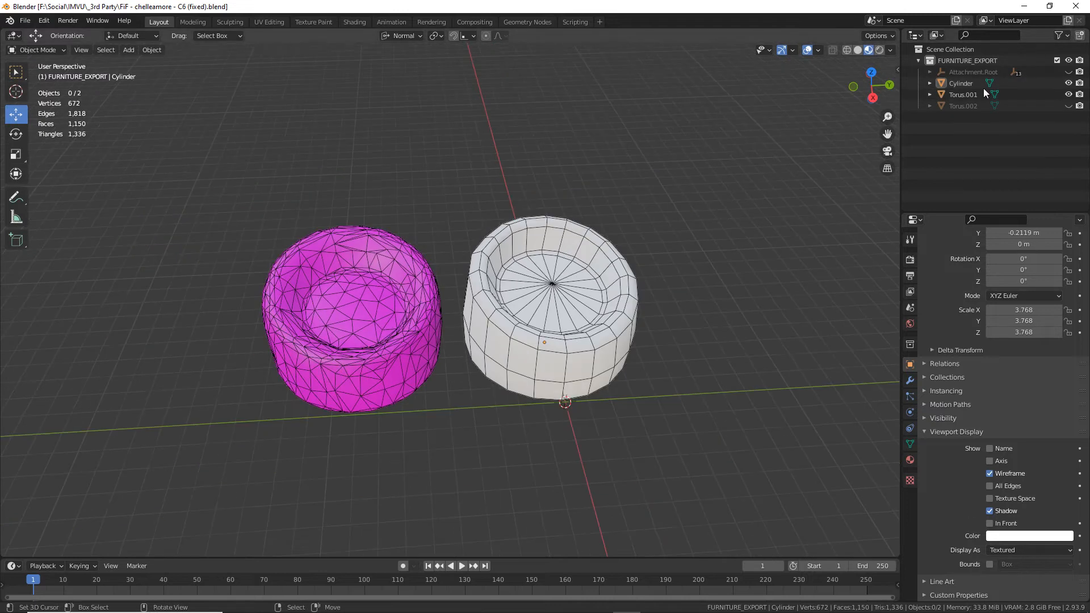
pyautogui.click(1068, 72)
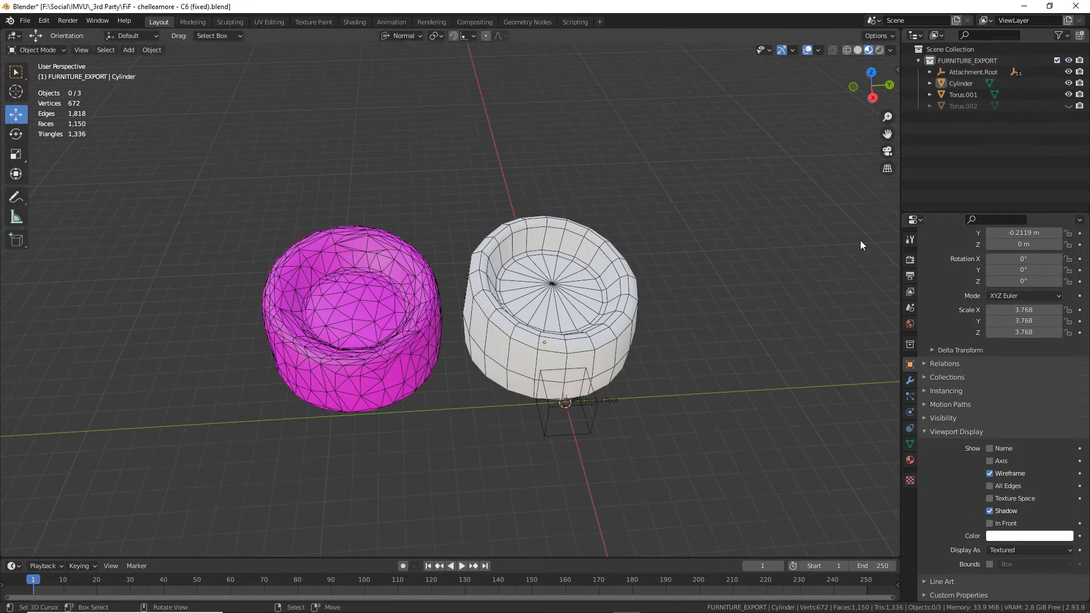
pyautogui.click(1068, 72)
pyautogui.click(1069, 106)
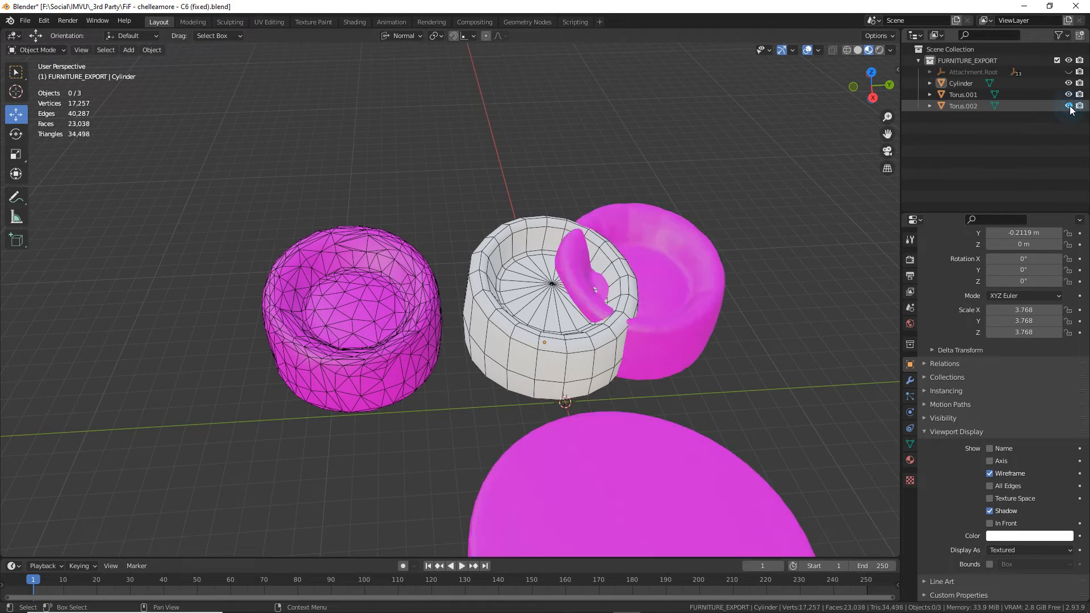
# Select Torus.002 and switch the viewport to solid shading to compare the three chairs.
pyautogui.moveTo(591, 267); pyautogui.dragTo(805, 77, button='middle')
pyautogui.click(652, 275)
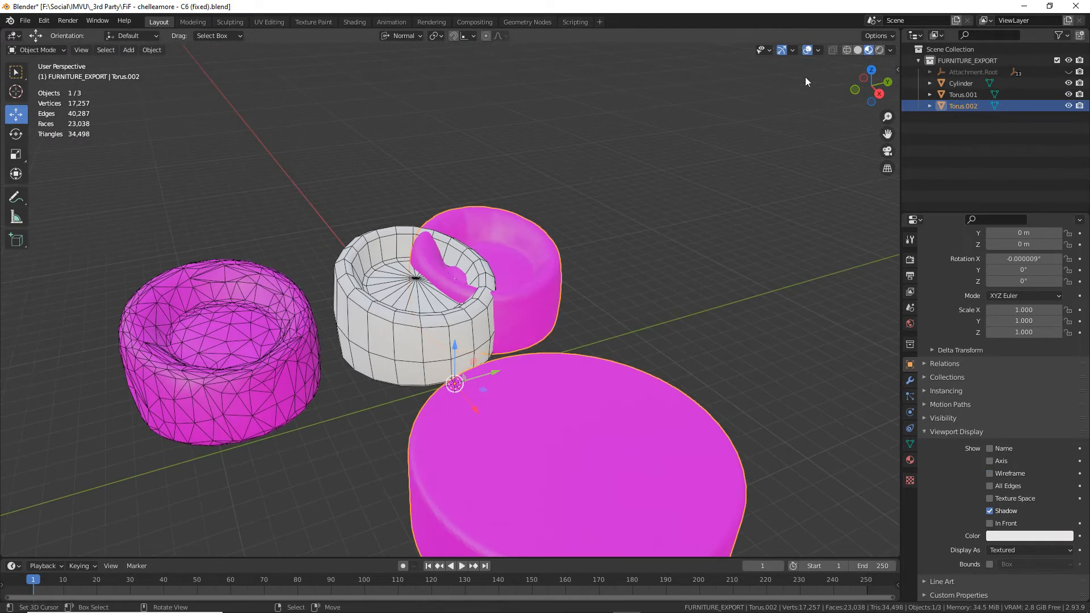
pyautogui.click(858, 50)
pyautogui.moveTo(540, 277)
pyautogui.mouseDown(button='middle')
pyautogui.moveTo(427, 296)
pyautogui.moveTo(431, 314)
pyautogui.moveTo(529, 360)
pyautogui.moveTo(383, 337)
pyautogui.moveTo(384, 347)
pyautogui.moveTo(382, 318)
pyautogui.moveTo(396, 347)
pyautogui.moveTo(410, 347)
pyautogui.mouseUp(button='middle')
pyautogui.scroll(1, 417, 347)
pyautogui.scroll(-1, 410, 347)
pyautogui.keyDown('shift'); pyautogui.moveTo(246, 356); pyautogui.dragTo(429, 329, button='middle'); pyautogui.keyUp('shift')
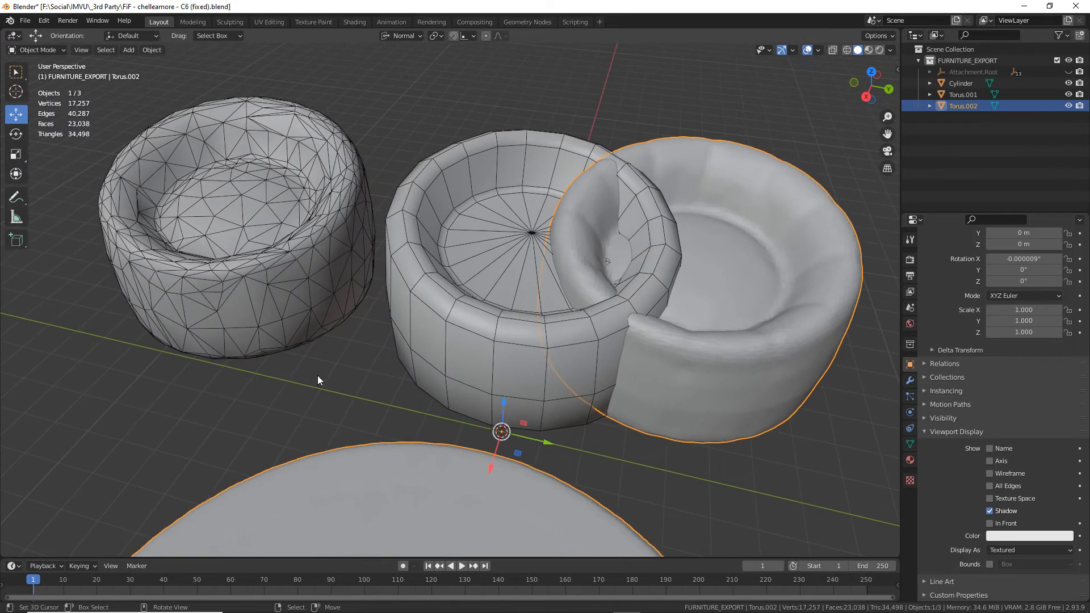
pyautogui.moveTo(333, 373); pyautogui.dragTo(358, 373, button='middle')
pyautogui.keyDown('shift'); pyautogui.moveTo(277, 375); pyautogui.dragTo(369, 356, button='middle'); pyautogui.keyUp('shift')
# Check the Torus.001 chair, then enter Edit Mode on Torus.002 and select its entire mesh.
pyautogui.click(275, 361)
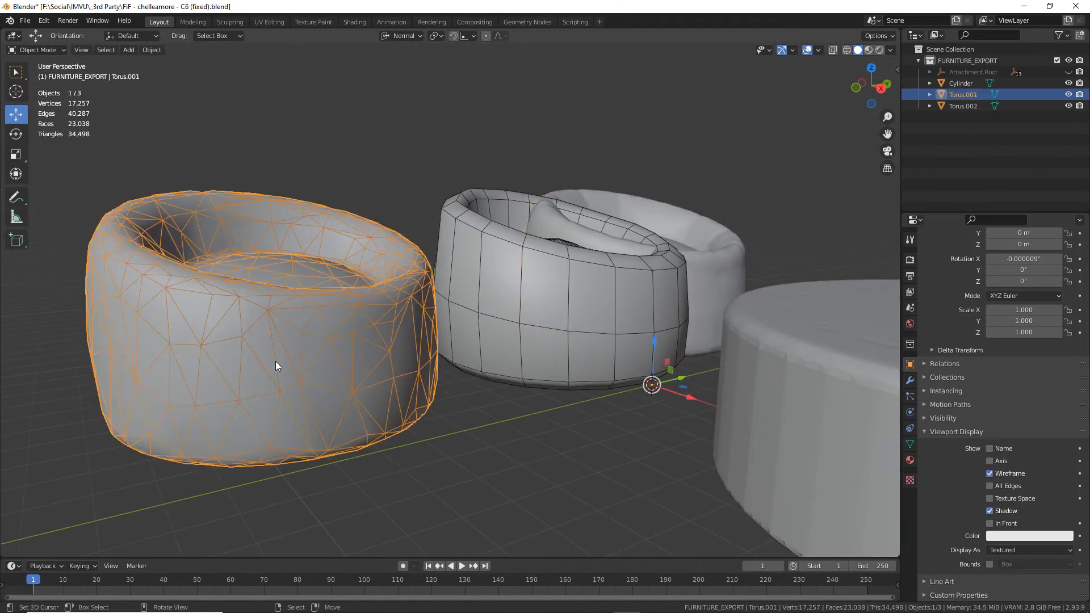
pyautogui.moveTo(355, 380); pyautogui.dragTo(408, 369, button='middle')
pyautogui.click(766, 279)
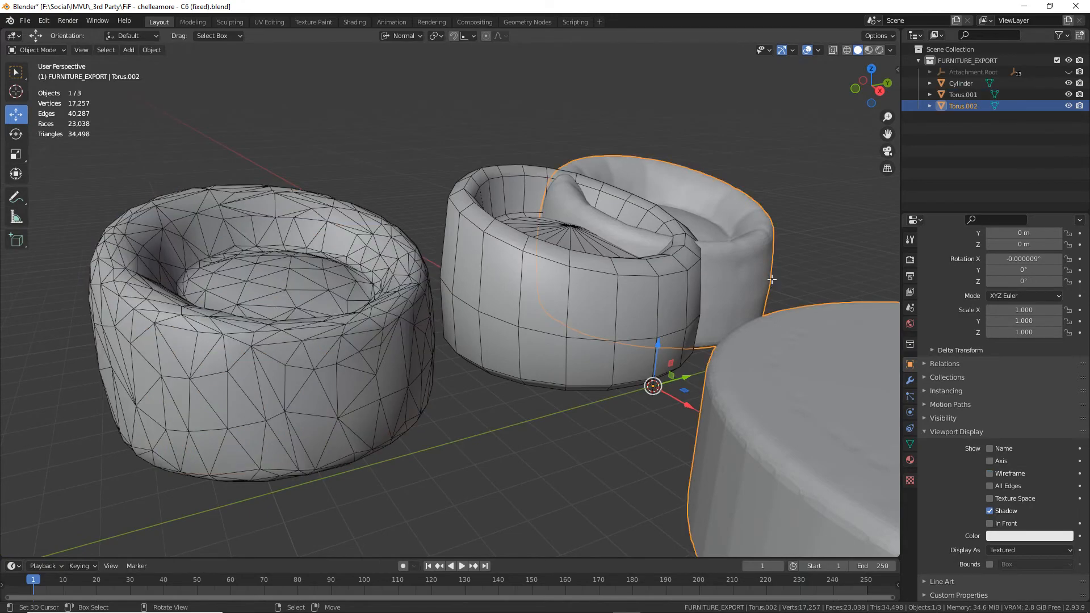
pyautogui.press('Tab')
pyautogui.moveTo(792, 334); pyautogui.dragTo(591, 345, button='middle')
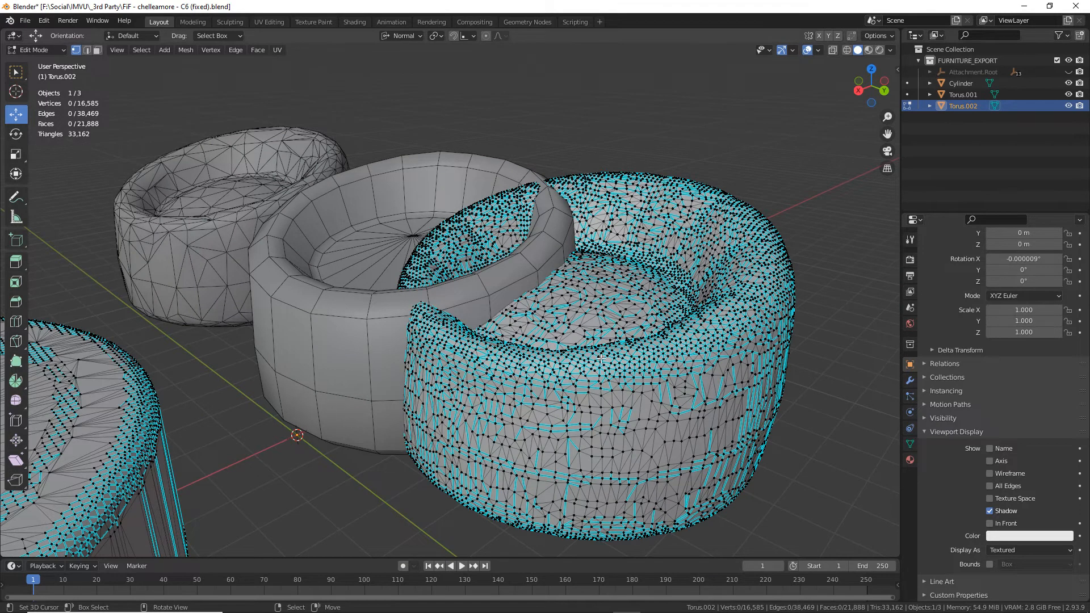
pyautogui.press('a')
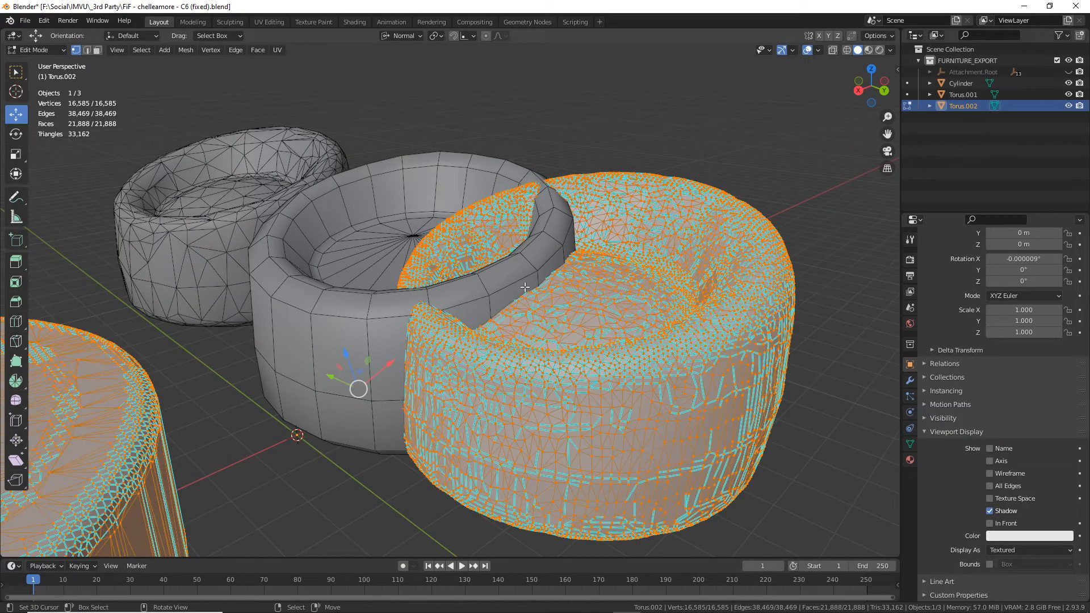
# Clear the sharp marks from all selected edges of Torus.002 and return to Object Mode.
pyautogui.click(180, 51)
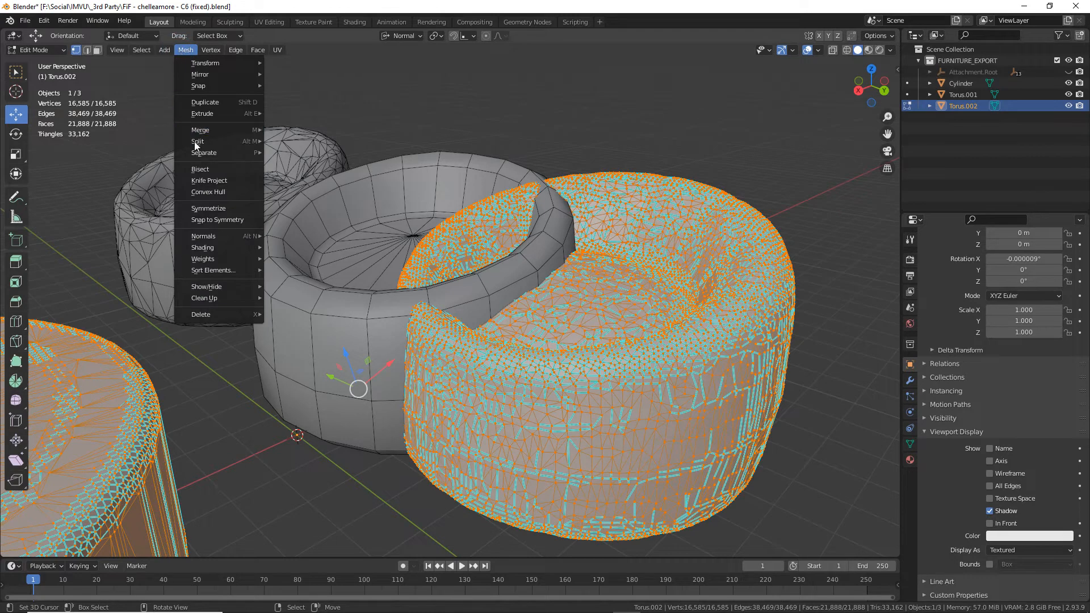
pyautogui.moveTo(236, 50)
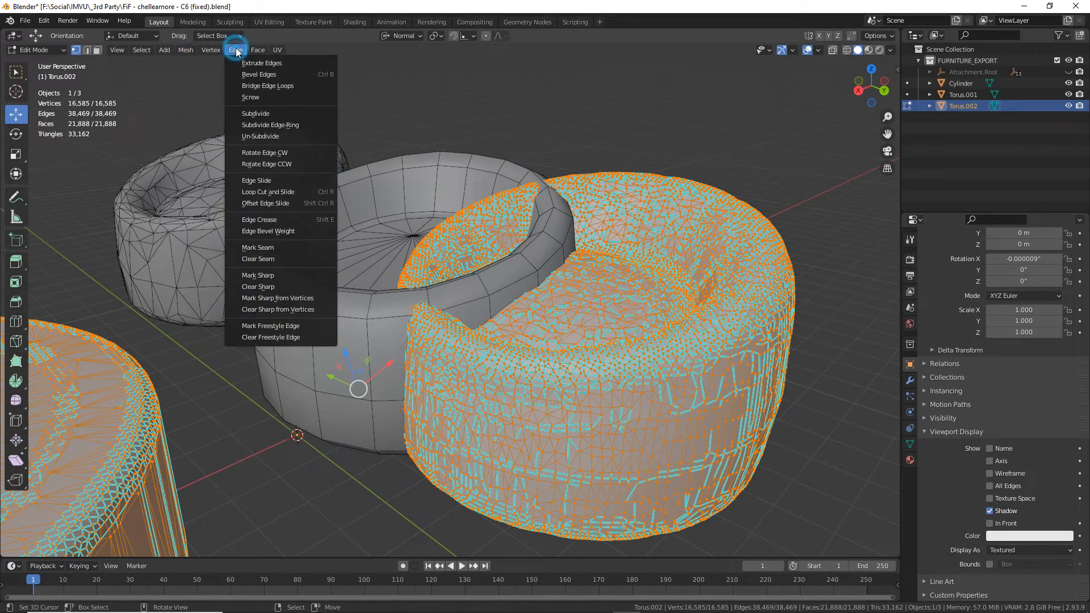
pyautogui.click(258, 289)
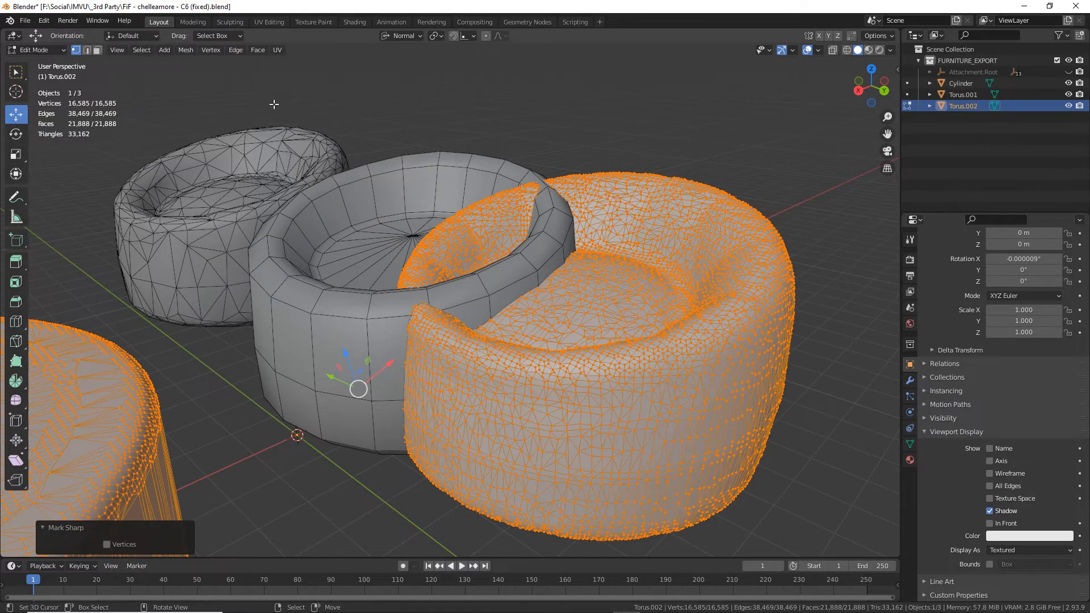
pyautogui.press('Tab')
pyautogui.moveTo(403, 252); pyautogui.dragTo(530, 319, button='middle')
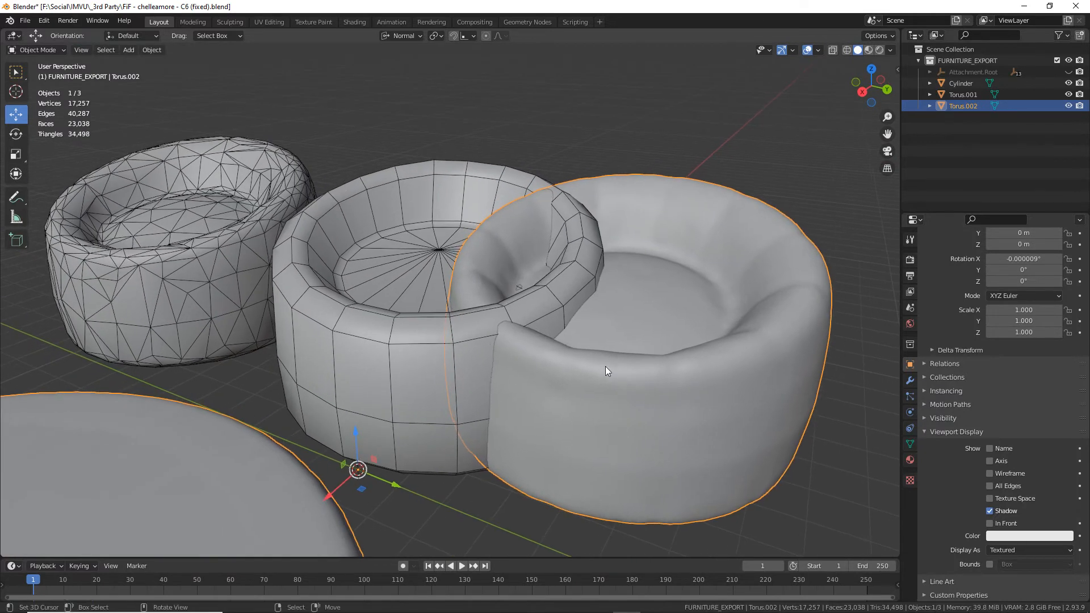
# Examine the mesh density of Torus.002 against the other two chairs, alternating between Edit Mode and Object Mode.
pyautogui.press('Tab')
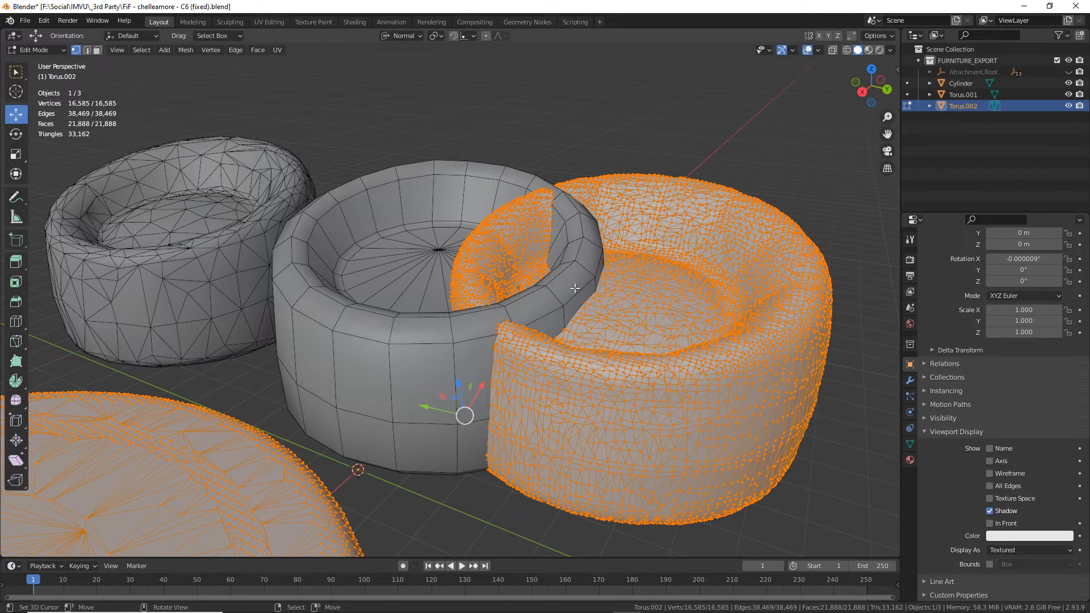
pyautogui.press('Tab')
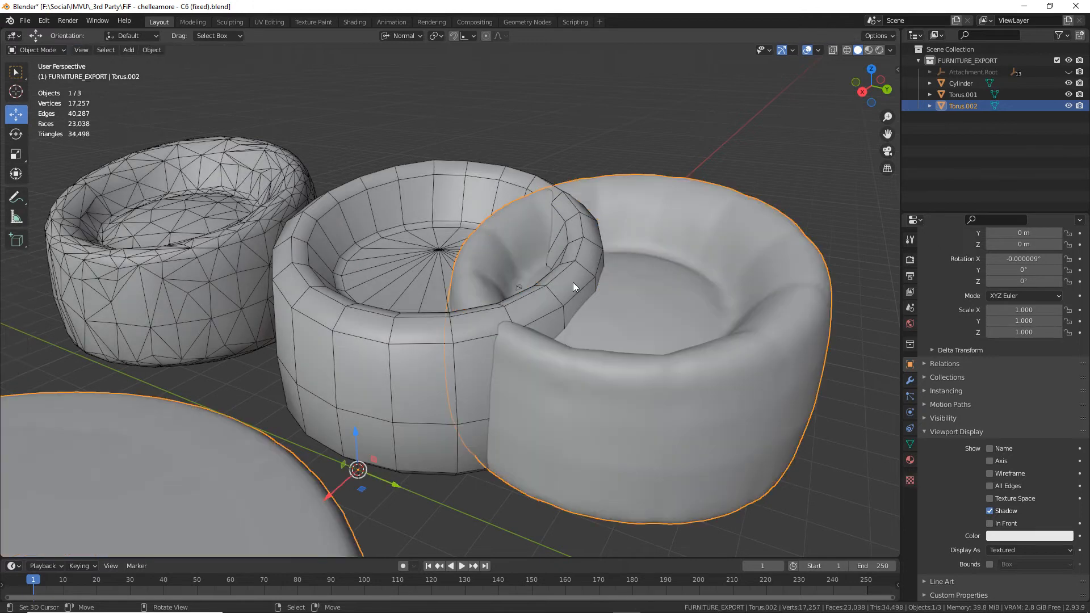
pyautogui.moveTo(461, 246); pyautogui.dragTo(319, 271, button='middle')
pyautogui.moveTo(393, 290); pyautogui.dragTo(424, 304, button='middle')
pyautogui.press('Tab')
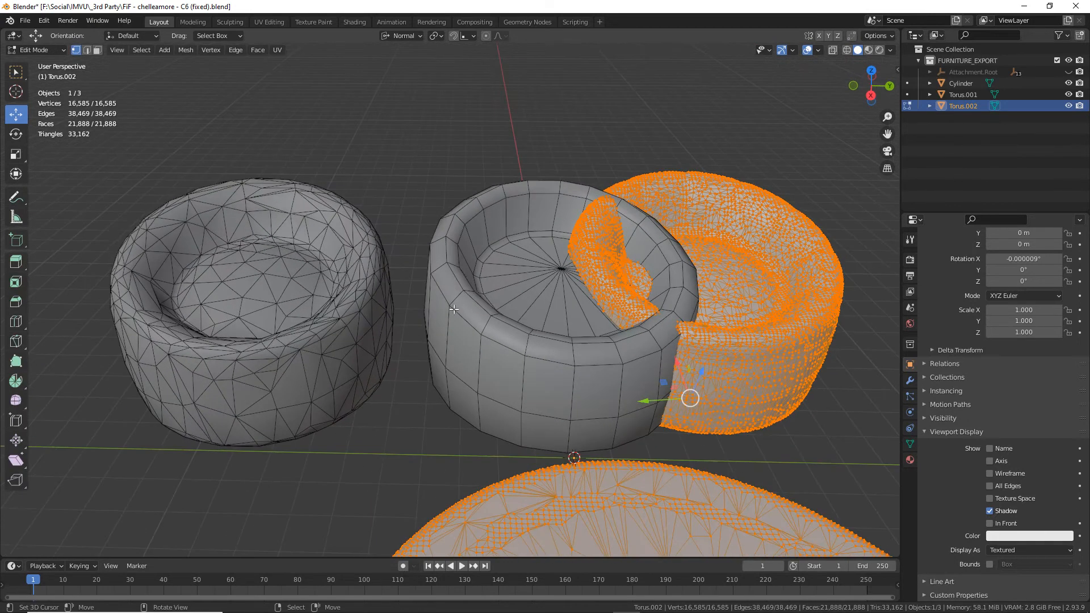
# Return to Object Mode, select the Torus.001 chair and show its modifier properties.
pyautogui.press('Tab')
pyautogui.moveTo(745, 337); pyautogui.dragTo(424, 357, button='middle')
pyautogui.click(379, 368)
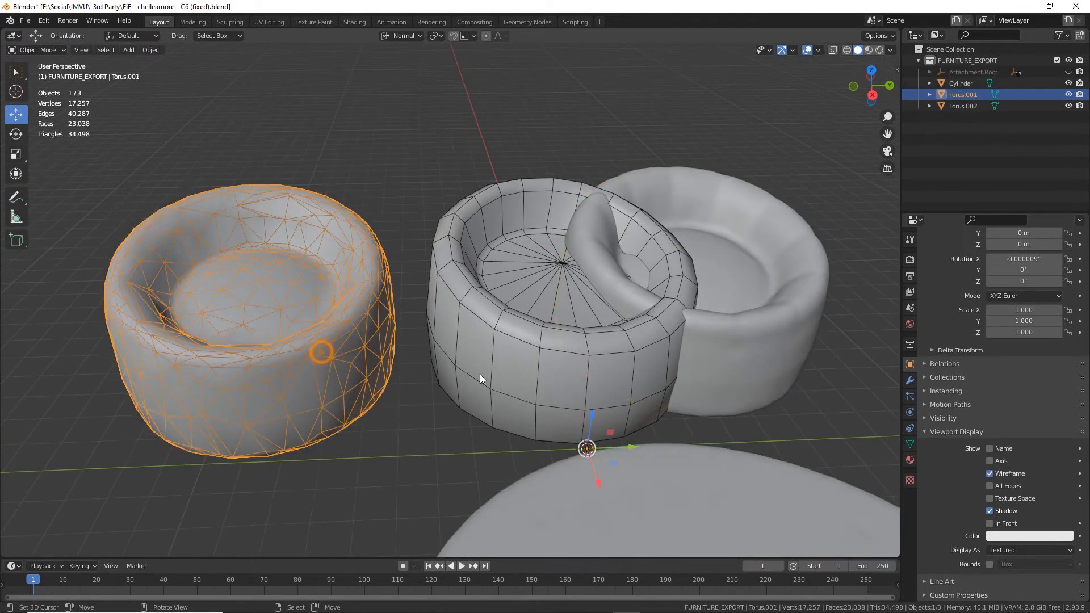
pyautogui.click(910, 381)
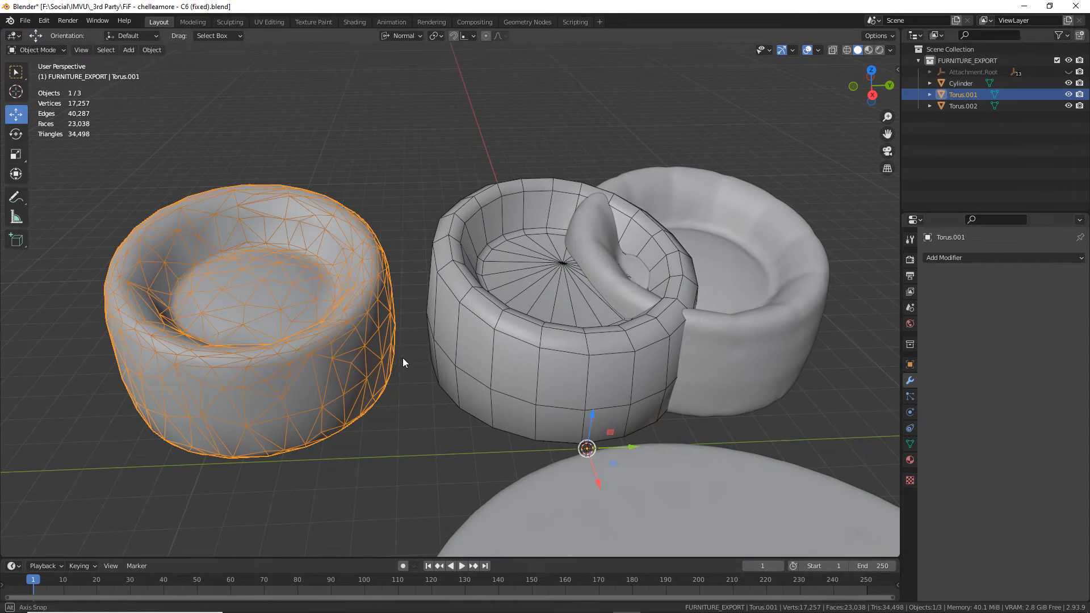
pyautogui.moveTo(400, 357); pyautogui.dragTo(407, 356, button='middle')
pyautogui.scroll(2, 311, 356)
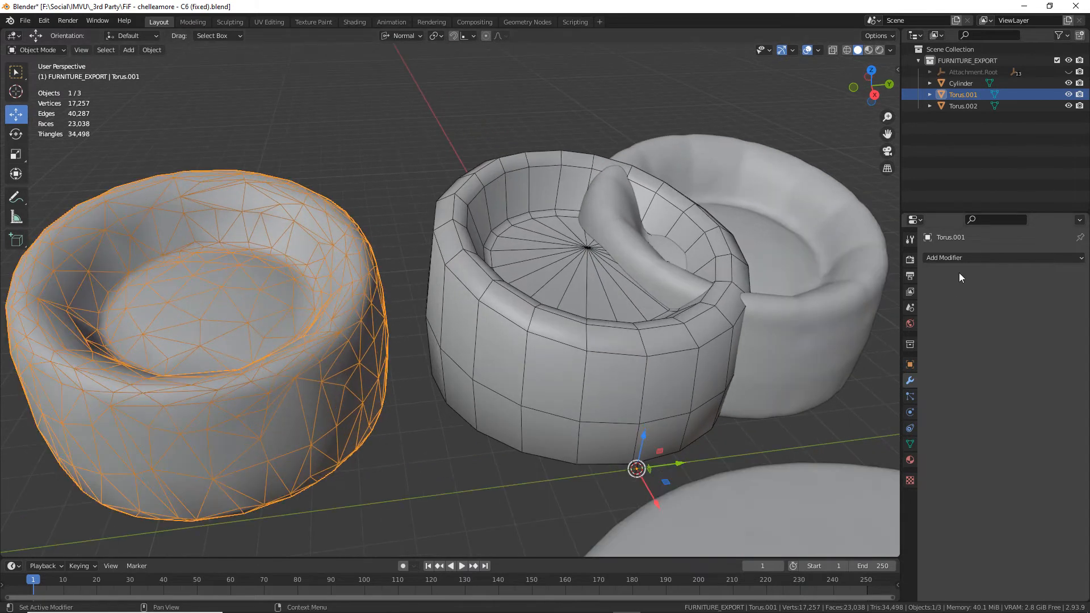
# Select the Torus.002 chair and add a Decimate modifier to it.
pyautogui.click(850, 274)
pyautogui.keyDown('shift'); pyautogui.moveTo(856, 287); pyautogui.dragTo(608, 243, button='middle'); pyautogui.keyUp('shift')
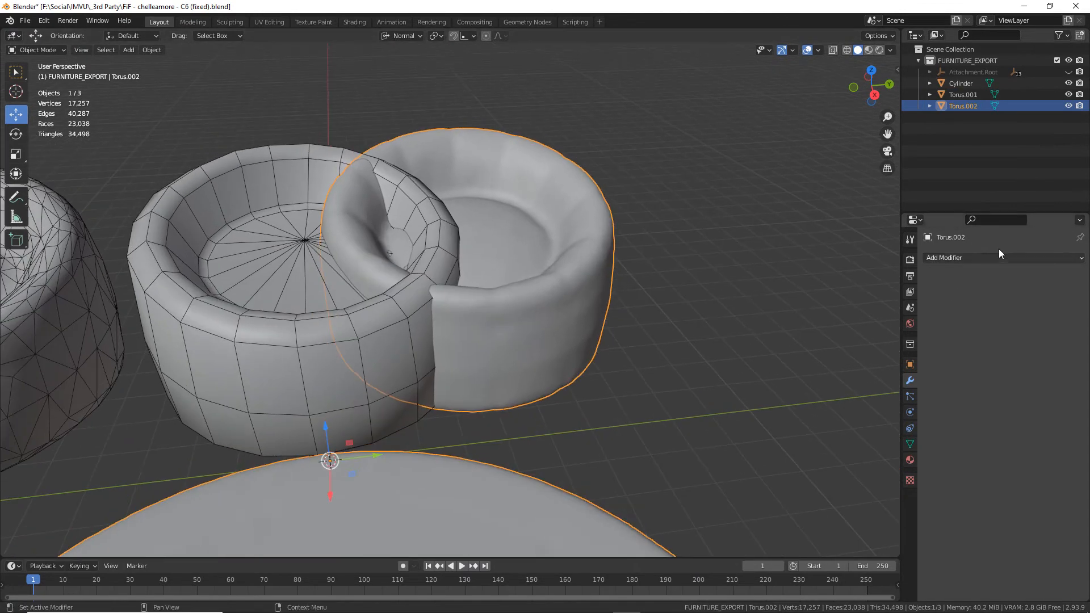
pyautogui.click(1001, 257)
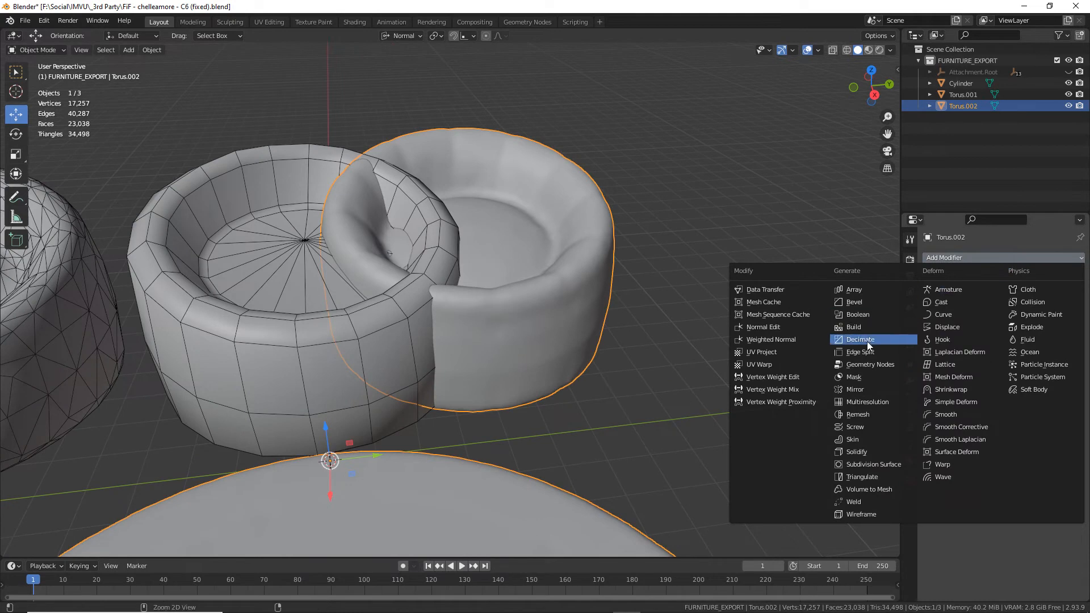
pyautogui.click(845, 348)
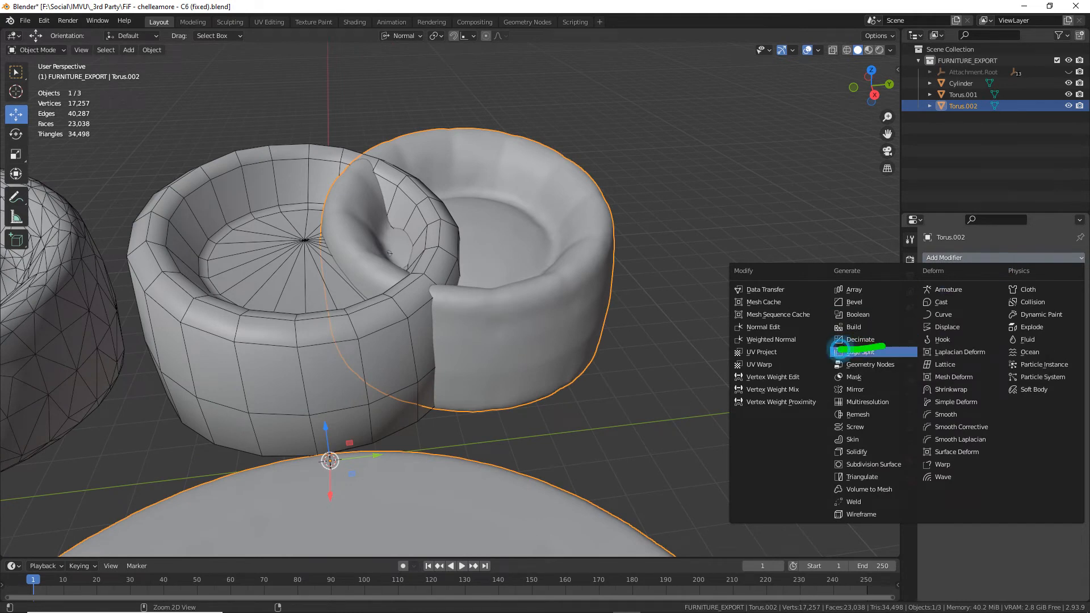
pyautogui.click(863, 340)
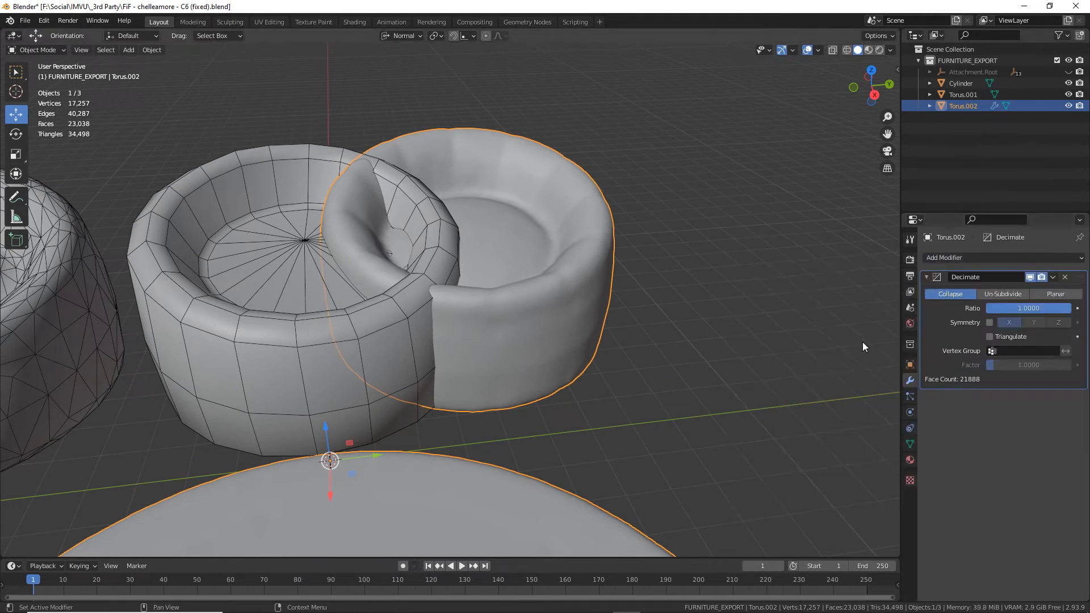
# Hide the Cylinder chair that overlaps Torus.002 and reselect Torus.002.
pyautogui.moveTo(662, 307); pyautogui.dragTo(596, 311, button='middle')
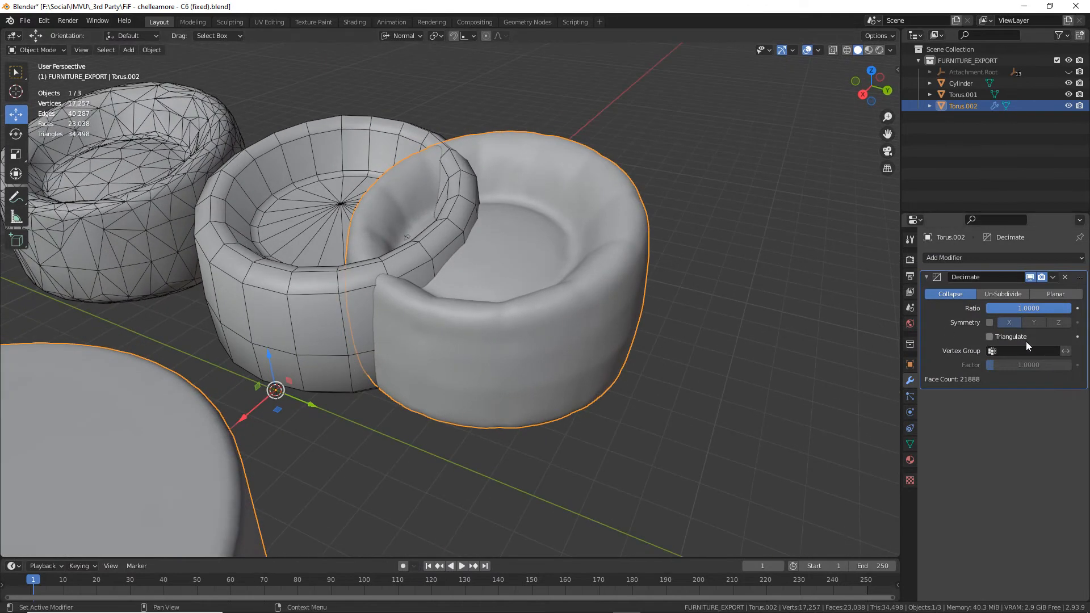
pyautogui.click(1065, 308)
pyautogui.moveTo(1066, 308)
pyautogui.mouseDown()
pyautogui.moveTo(1010, 308)
pyautogui.moveTo(1072, 308)
pyautogui.mouseUp()
pyautogui.scroll(5, 670, 210)
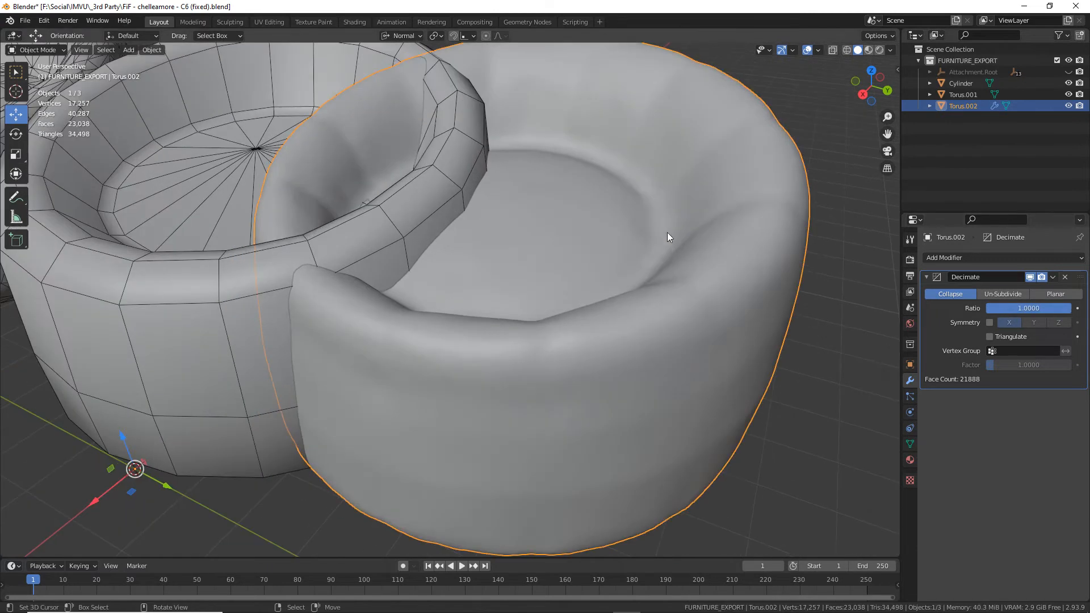
pyautogui.scroll(-4, 652, 270)
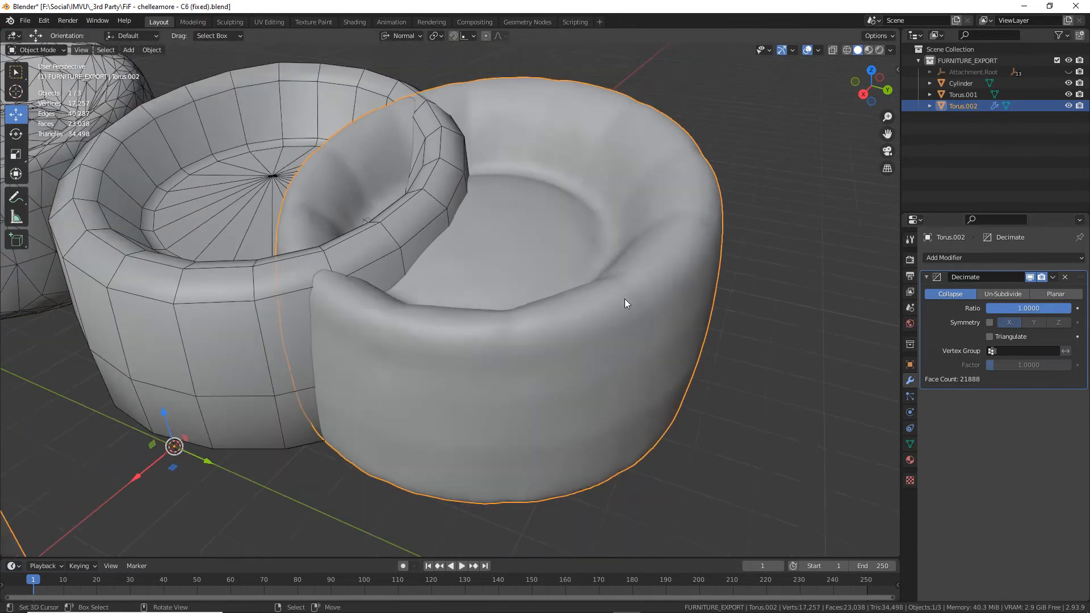
pyautogui.click(234, 294)
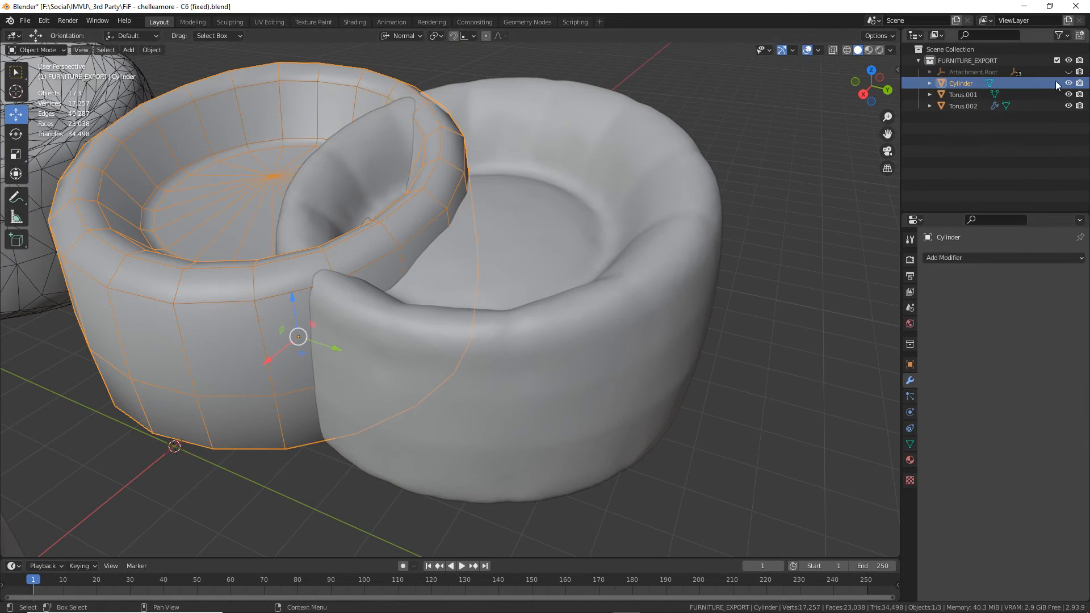
pyautogui.click(1070, 83)
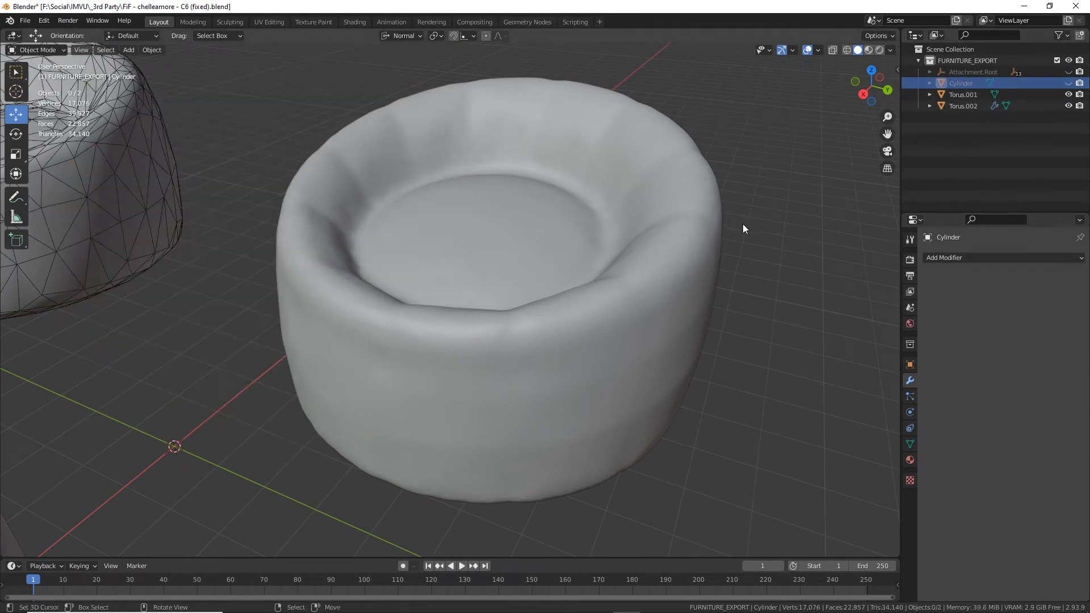
pyautogui.click(705, 229)
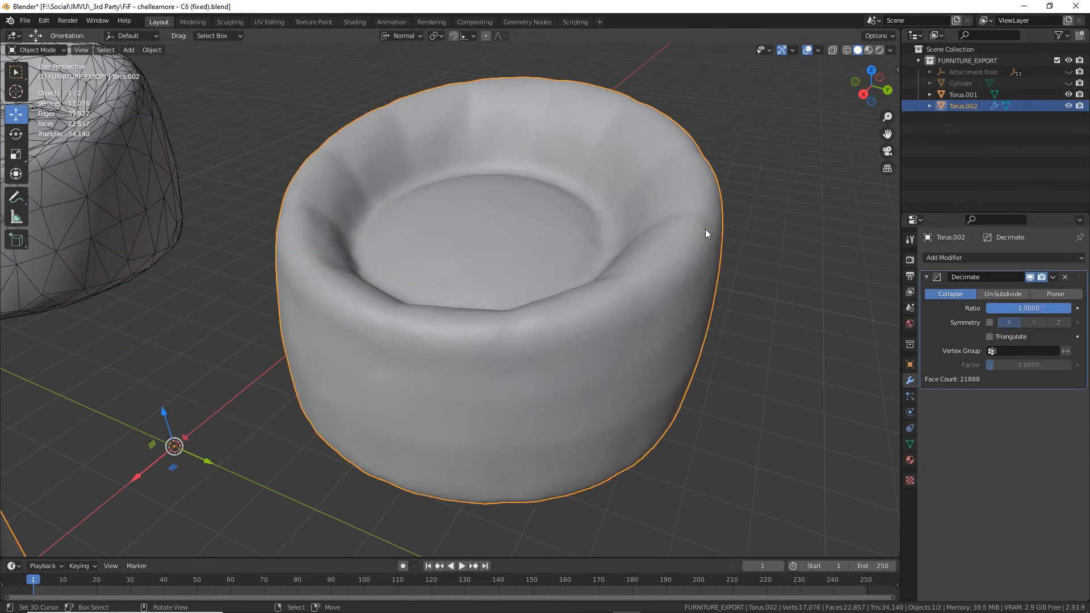
# In Edit Mode with wireframe shading, select all of the chair's geometry in Torus.002, leaving the large round piece unselected.
pyautogui.scroll(2, 624, 313)
pyautogui.keyDown('shift'); pyautogui.moveTo(624, 316); pyautogui.dragTo(574, 319, button='middle'); pyautogui.keyUp('shift')
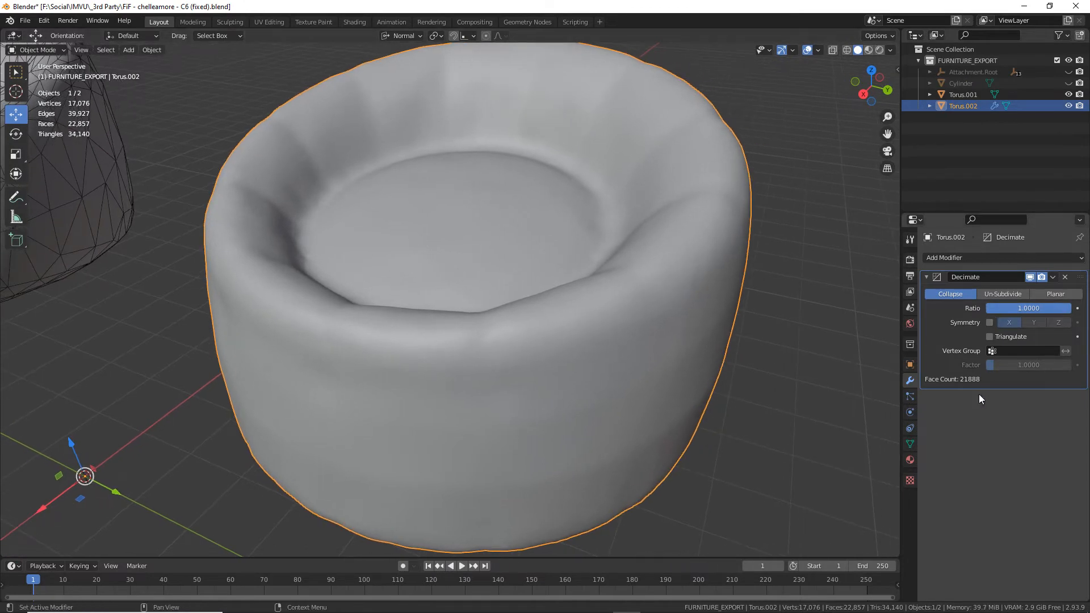
pyautogui.scroll(-6, 509, 370)
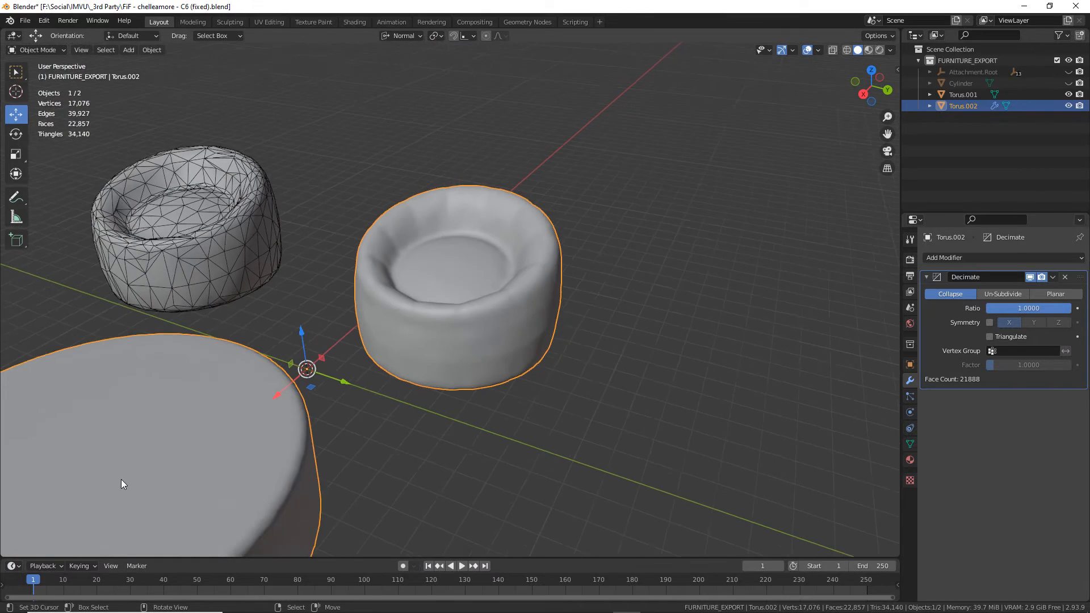
pyautogui.press('Tab')
pyautogui.scroll(3, 453, 382)
pyautogui.hotkey('alt', 'a')
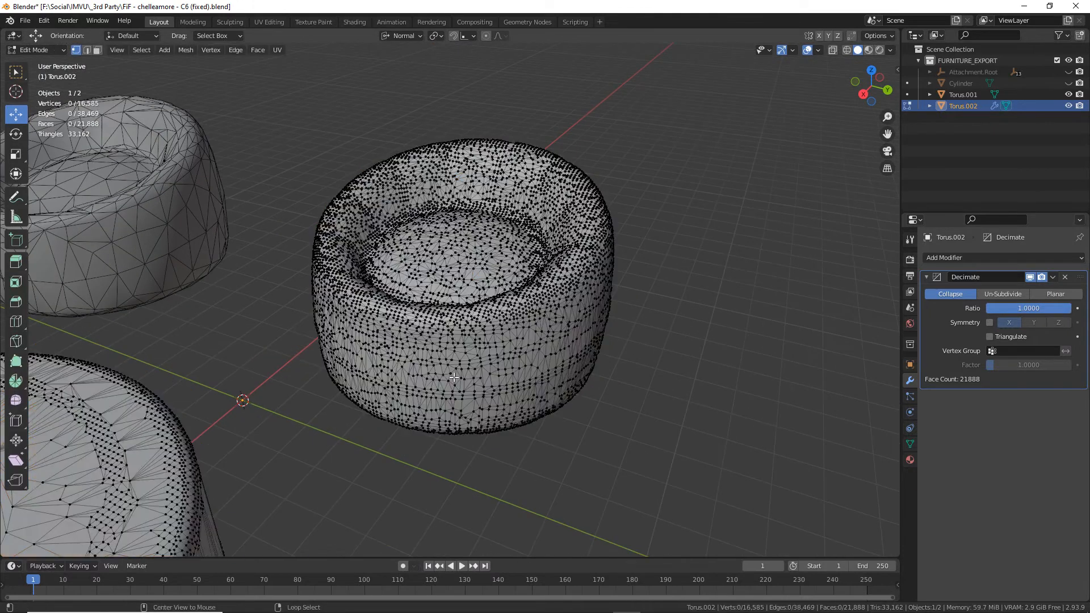
pyautogui.click(846, 50)
pyautogui.click(267, 97)
pyautogui.moveTo(470, 380); pyautogui.dragTo(658, 470)
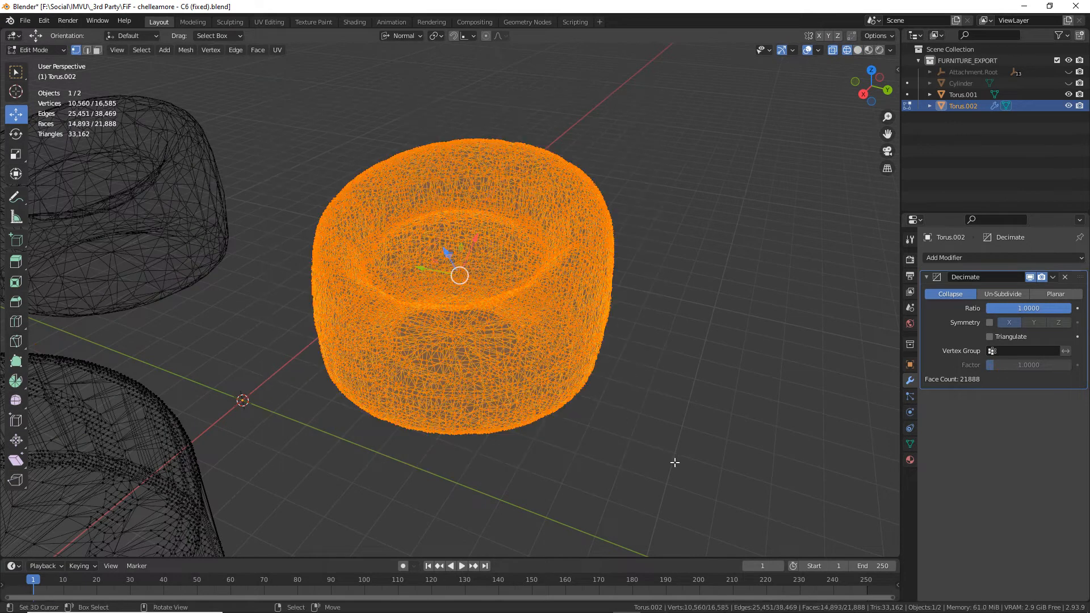
# Separate the selected chair geometry into its own object, return to Object Mode and select the new Torus.003 object.
pyautogui.press('p')
pyautogui.click(186, 50)
pyautogui.moveTo(205, 154)
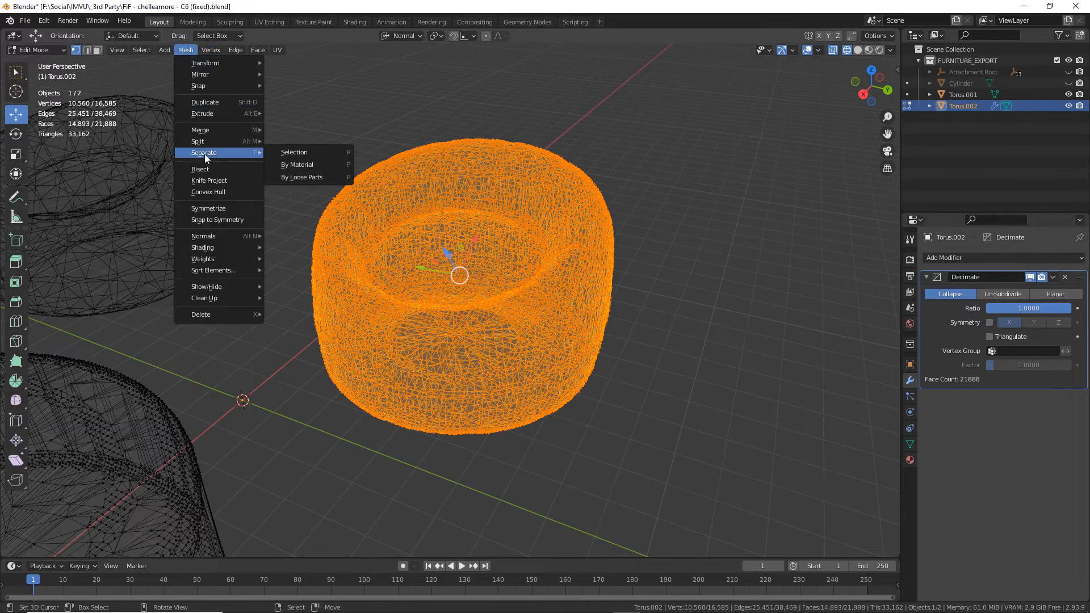
pyautogui.click(288, 152)
pyautogui.press('Tab')
pyautogui.click(516, 332)
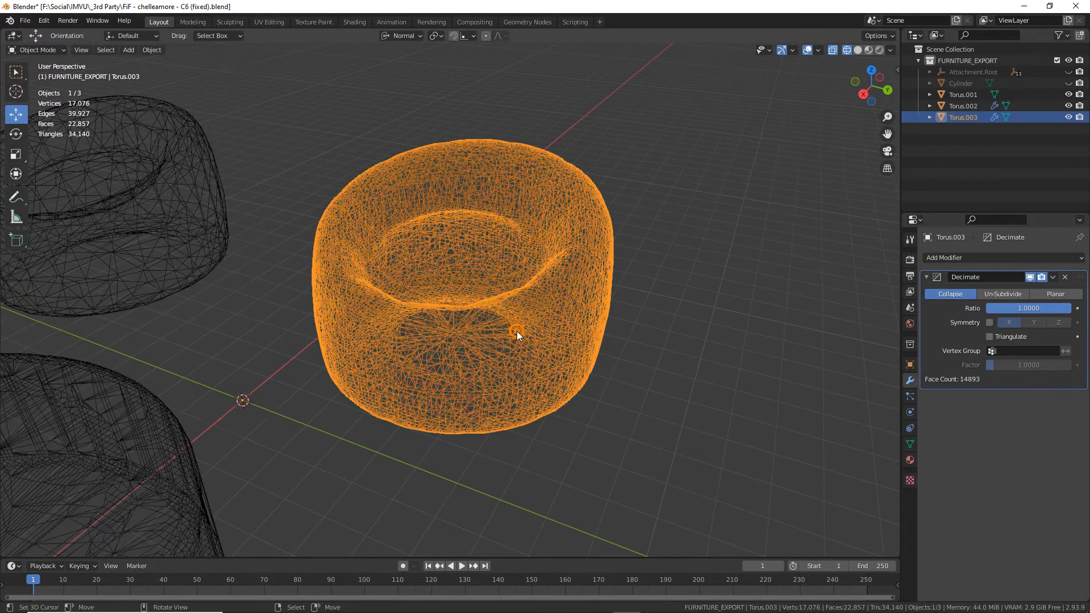
# Frame the separated chair and switch the viewport back to solid shading.
pyautogui.press('KP_Decimal')
pyautogui.keyDown('ctrl'); pyautogui.moveTo(533, 360); pyautogui.dragTo(533, 363, button='middle'); pyautogui.keyUp('ctrl')
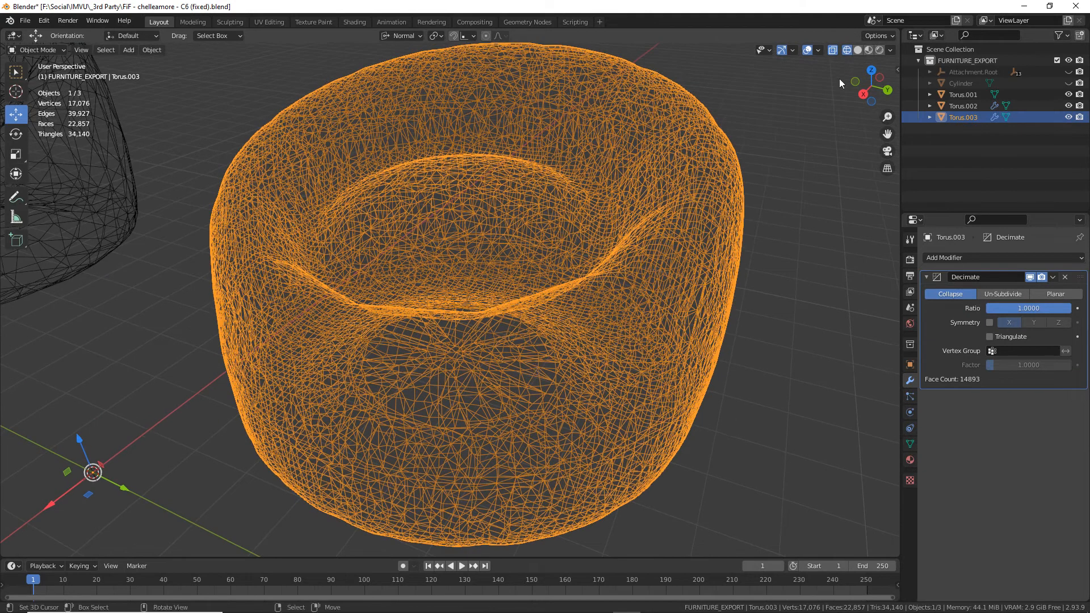
pyautogui.click(869, 51)
pyautogui.click(857, 51)
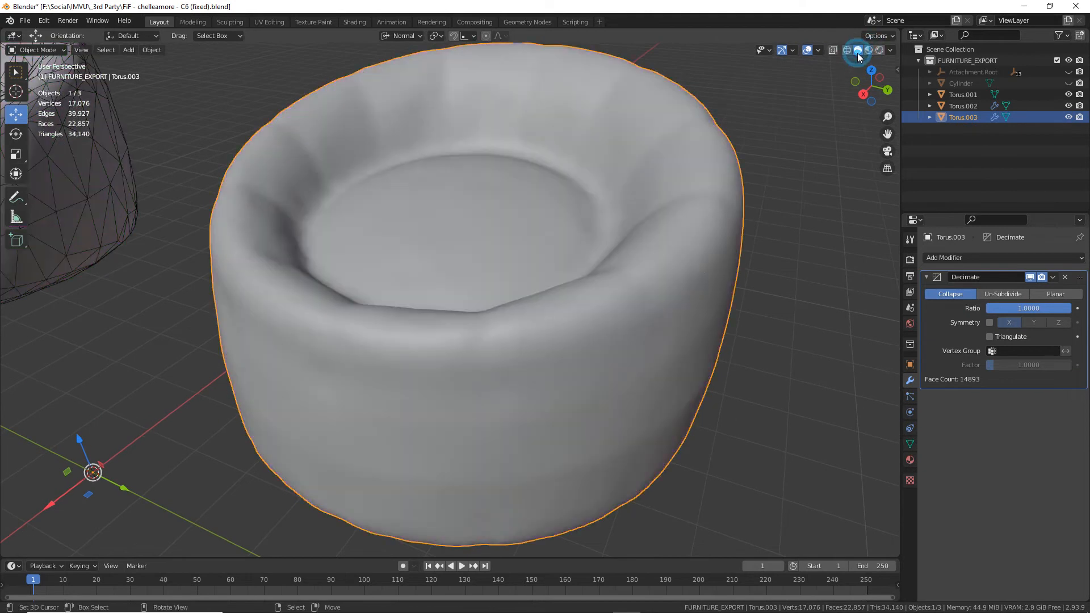
pyautogui.keyDown('shift'); pyautogui.moveTo(672, 295); pyautogui.dragTo(670, 298, button='middle'); pyautogui.keyUp('shift')
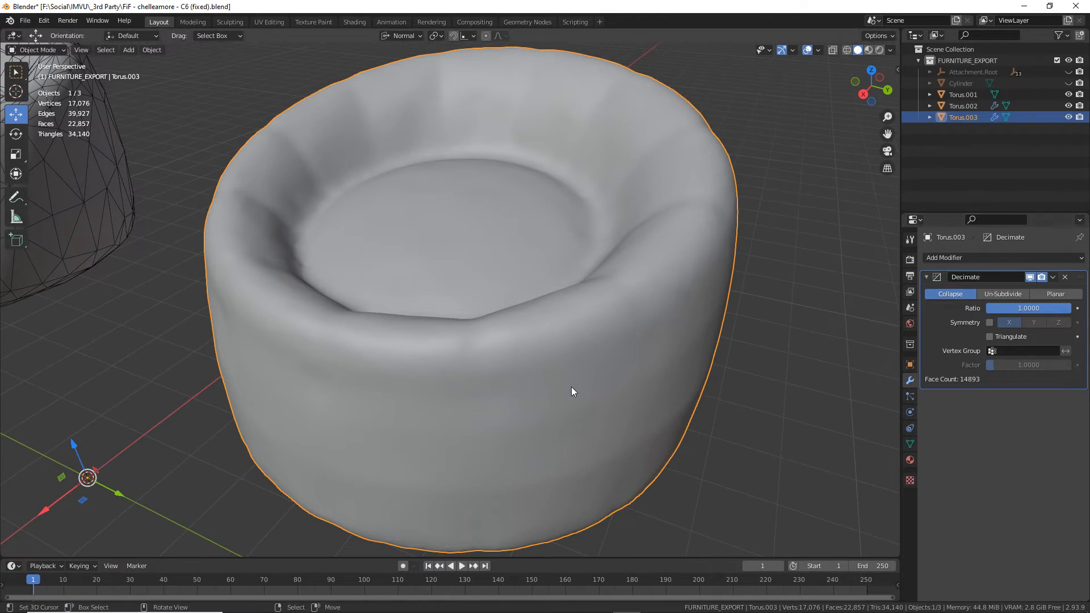
# Reduce the Decimate ratio of Torus.003 to 0.0197 using the Collapse method.
pyautogui.press('Tab')
pyautogui.press('Tab')
pyautogui.moveTo(1070, 311); pyautogui.dragTo(1069, 310)
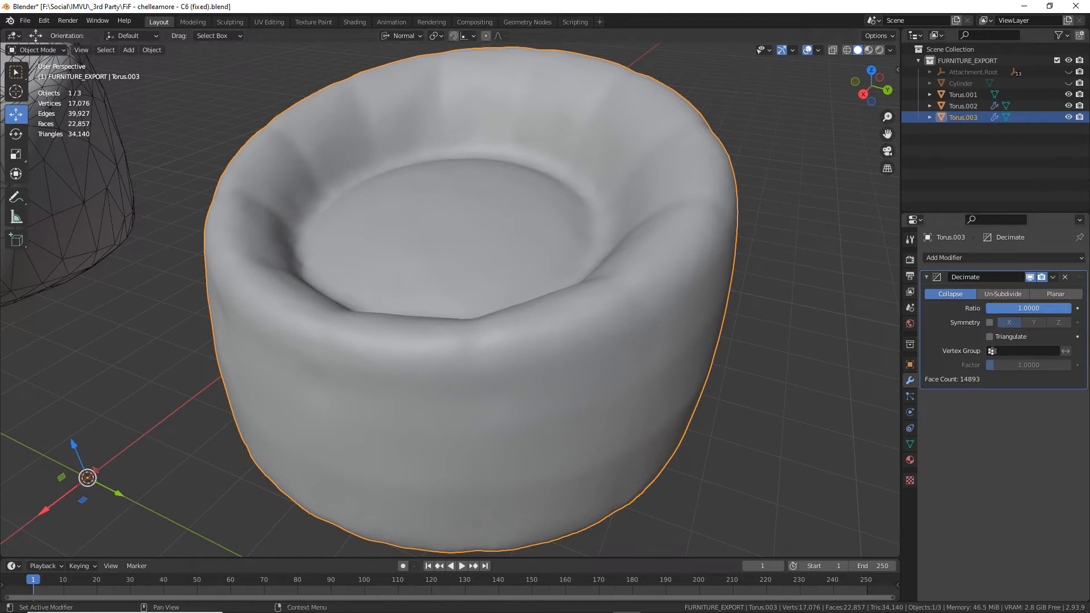
pyautogui.click(1070, 310)
pyautogui.moveTo(961, 319)
pyautogui.mouseDown()
pyautogui.moveTo(984, 319)
pyautogui.moveTo(970, 322)
pyautogui.mouseUp()
pyautogui.click(966, 418)
pyautogui.click(1068, 308)
pyautogui.moveTo(1068, 309)
pyautogui.mouseDown()
pyautogui.moveTo(994, 308)
pyautogui.moveTo(1070, 308)
pyautogui.mouseUp()
pyautogui.moveTo(1067, 311); pyautogui.dragTo(1025, 311)
pyautogui.moveTo(1025, 311); pyautogui.dragTo(987, 311)
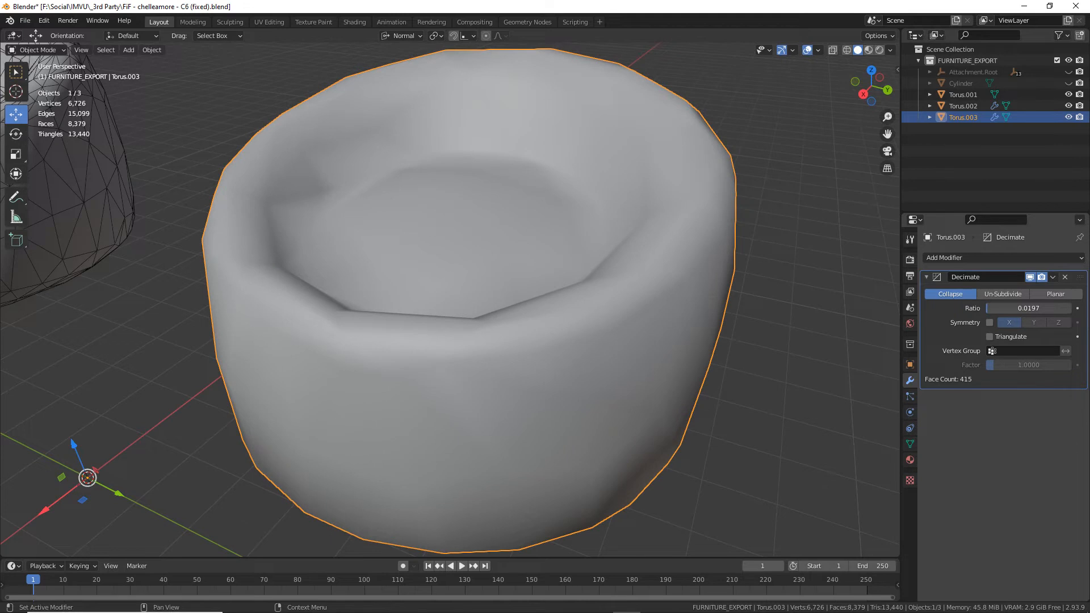
# Set the Decimate ratio of Torus.003 to 0.0526 and inspect the chair's shape from several sides.
pyautogui.moveTo(988, 311); pyautogui.dragTo(993, 311)
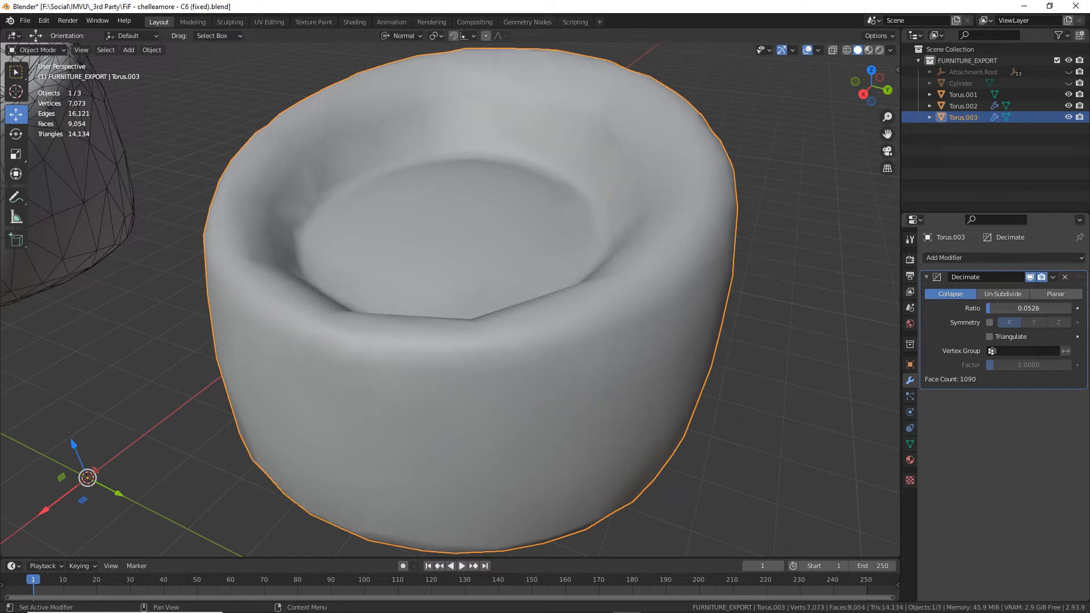
pyautogui.moveTo(447, 278); pyautogui.dragTo(415, 265, button='middle')
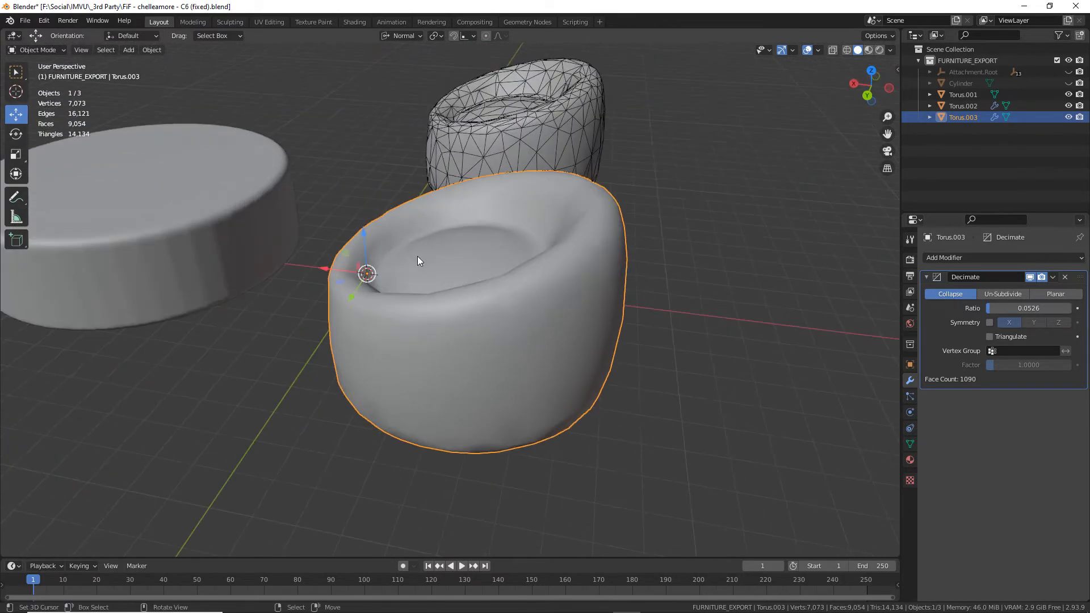
pyautogui.moveTo(441, 305); pyautogui.dragTo(431, 344, button='middle')
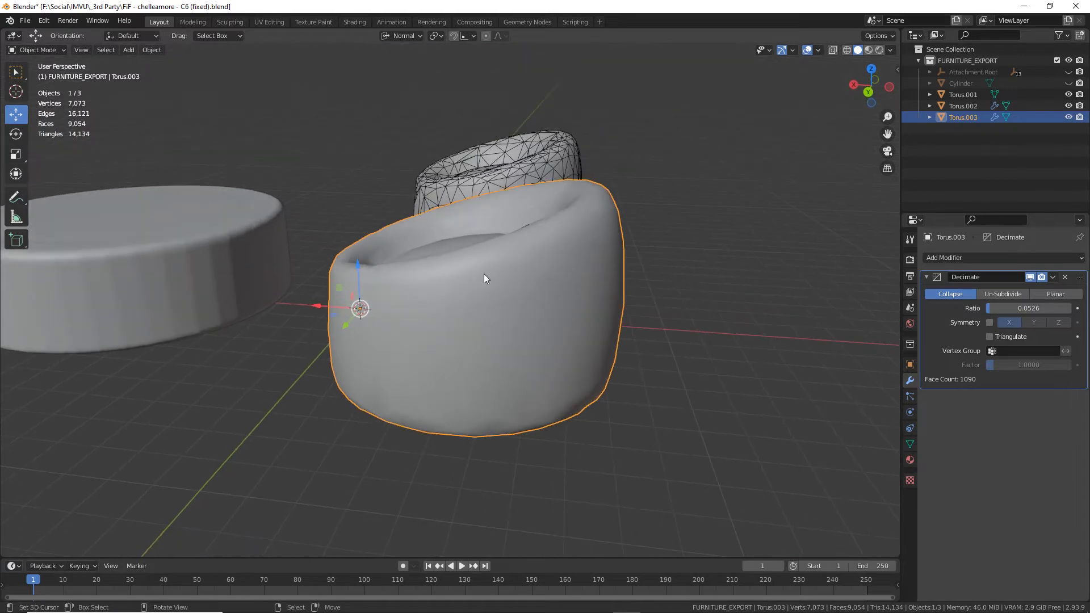
pyautogui.moveTo(473, 281); pyautogui.dragTo(537, 302, button='middle')
pyautogui.scroll(2, 537, 300)
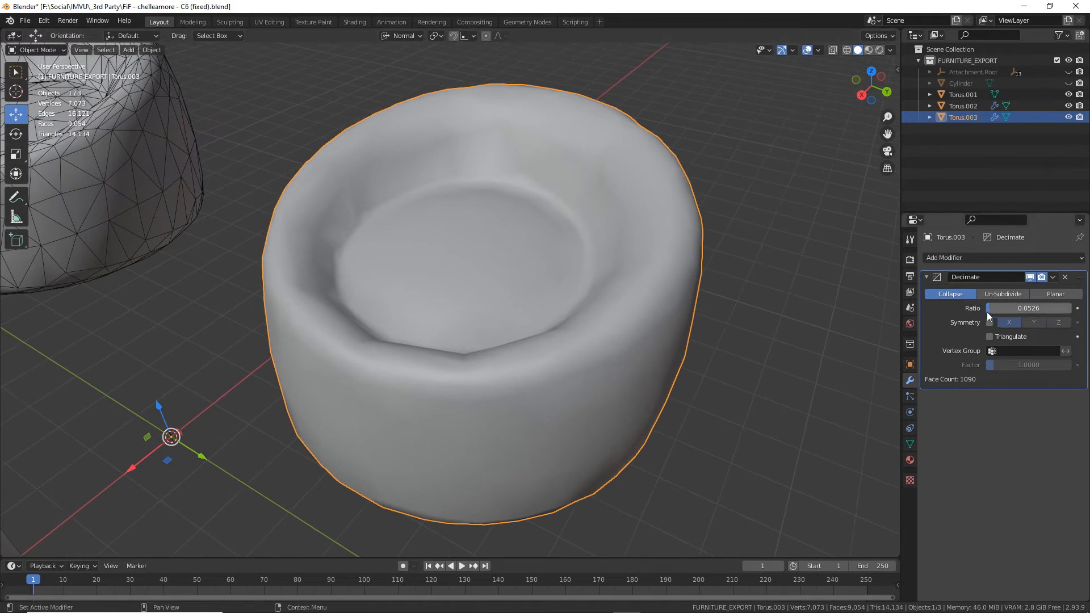
# Compare the Torus.003 chair at Decimate ratios of 1.0 and 0.0526, focusing on the seat area.
pyautogui.hotkey('ctrl', '2')
pyautogui.moveTo(959, 389)
pyautogui.mouseDown()
pyautogui.moveTo(978, 390)
pyautogui.moveTo(951, 393)
pyautogui.mouseUp()
pyautogui.press('Escape')
pyautogui.moveTo(1003, 309); pyautogui.dragTo(1071, 308)
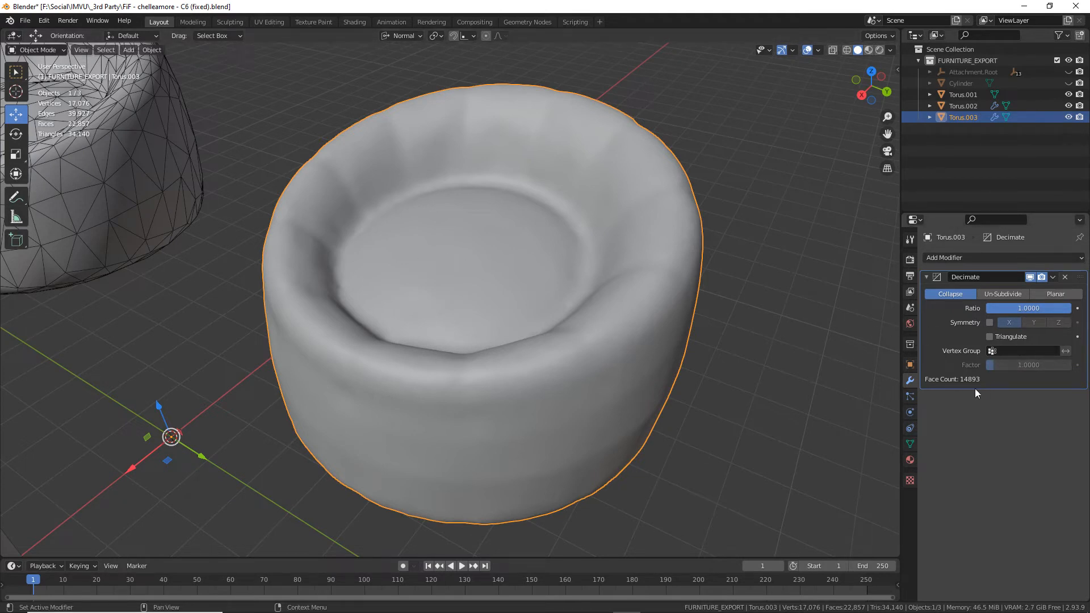
pyautogui.moveTo(1038, 309); pyautogui.dragTo(991, 309)
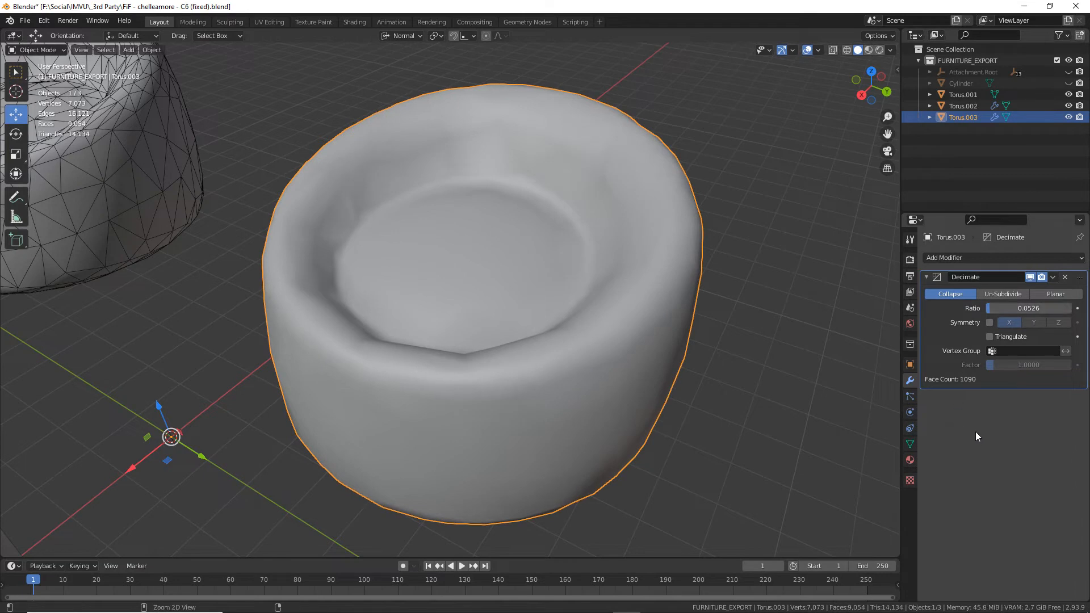
pyautogui.moveTo(956, 388); pyautogui.dragTo(987, 388)
pyautogui.moveTo(513, 177)
pyautogui.mouseDown()
pyautogui.moveTo(478, 328)
pyautogui.moveTo(455, 196)
pyautogui.mouseUp()
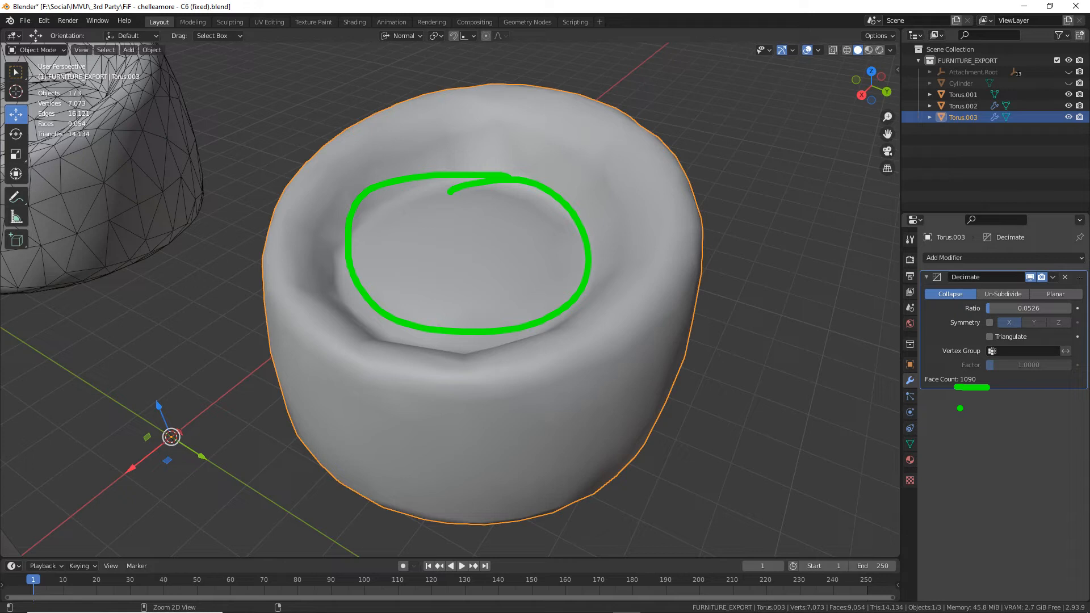
pyautogui.press('Escape')
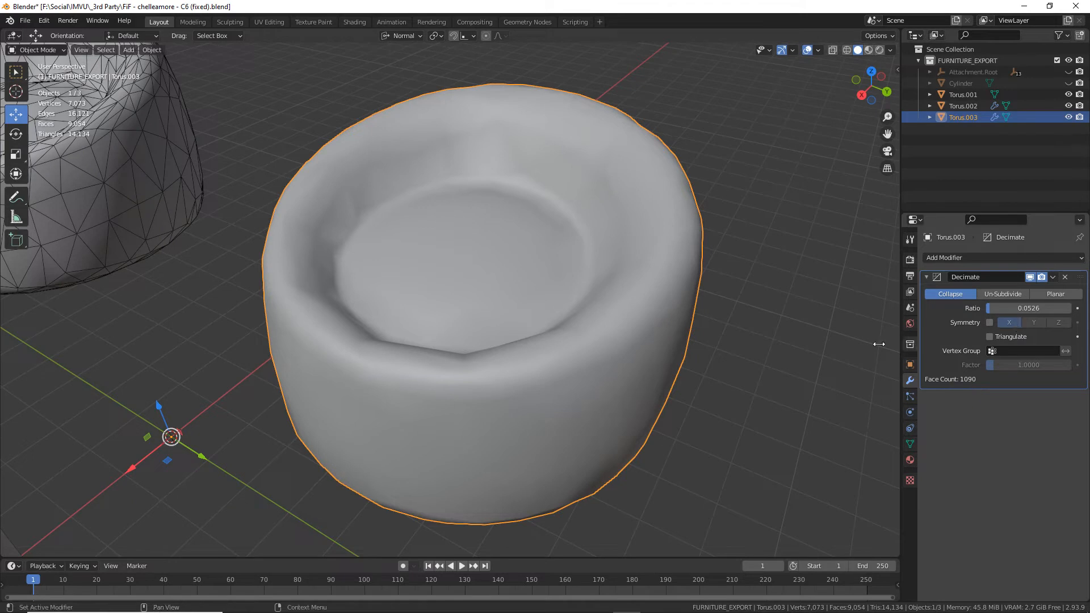
# Reset the Decimate ratio of Torus.003 to 1.0 and remove the modifier from the chair.
pyautogui.moveTo(649, 381)
pyautogui.mouseDown(button='middle')
pyautogui.moveTo(666, 373)
pyautogui.moveTo(642, 368)
pyautogui.mouseUp(button='middle')
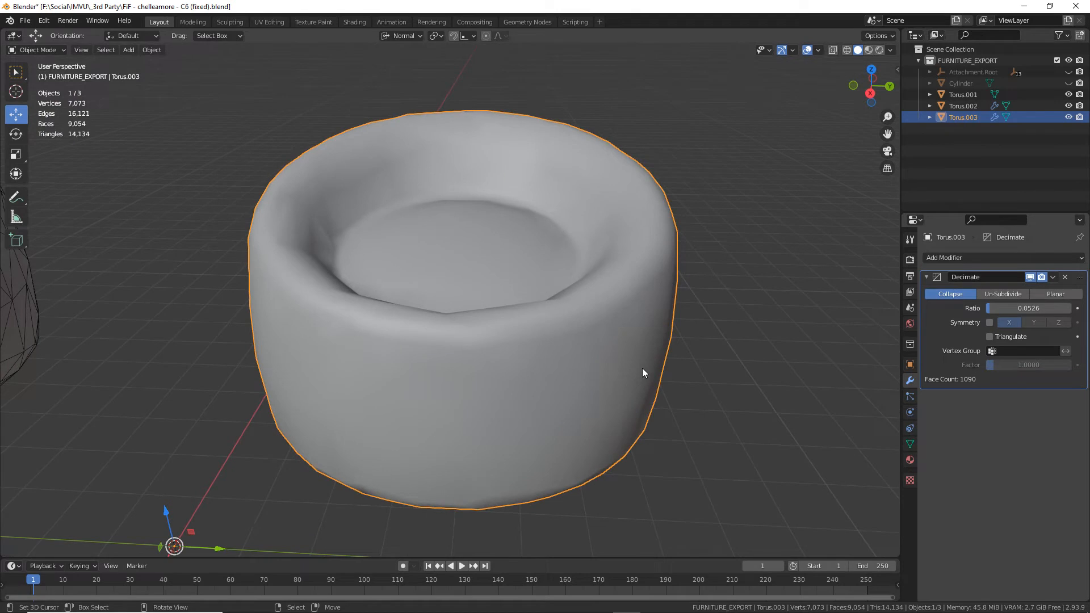
pyautogui.moveTo(996, 309); pyautogui.dragTo(1077, 312)
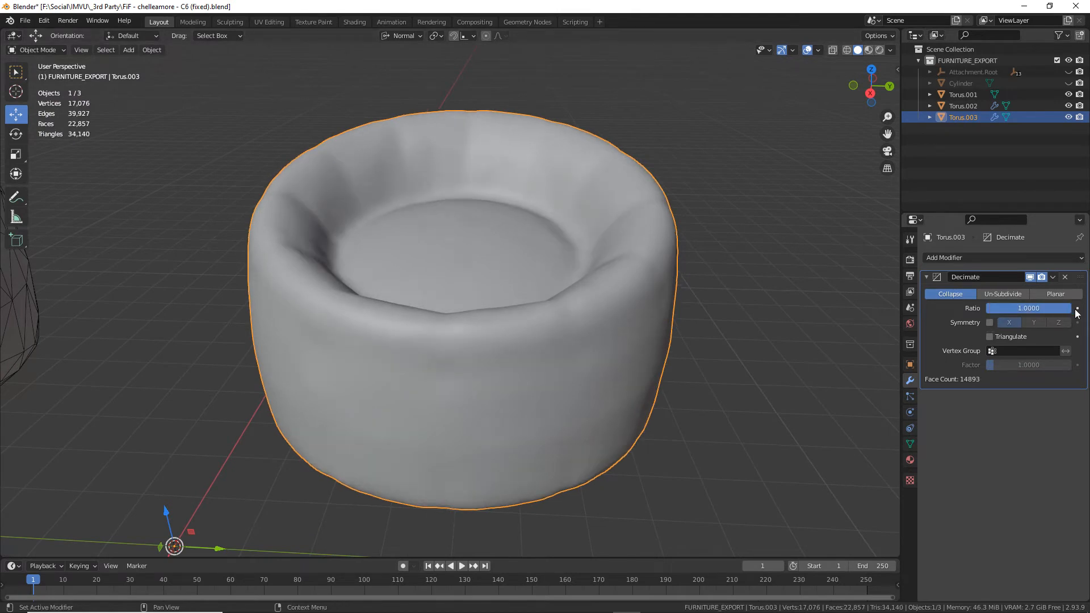
pyautogui.click(1067, 278)
pyautogui.scroll(-5, 362, 337)
pyautogui.moveTo(353, 337); pyautogui.dragTo(349, 387, button='middle')
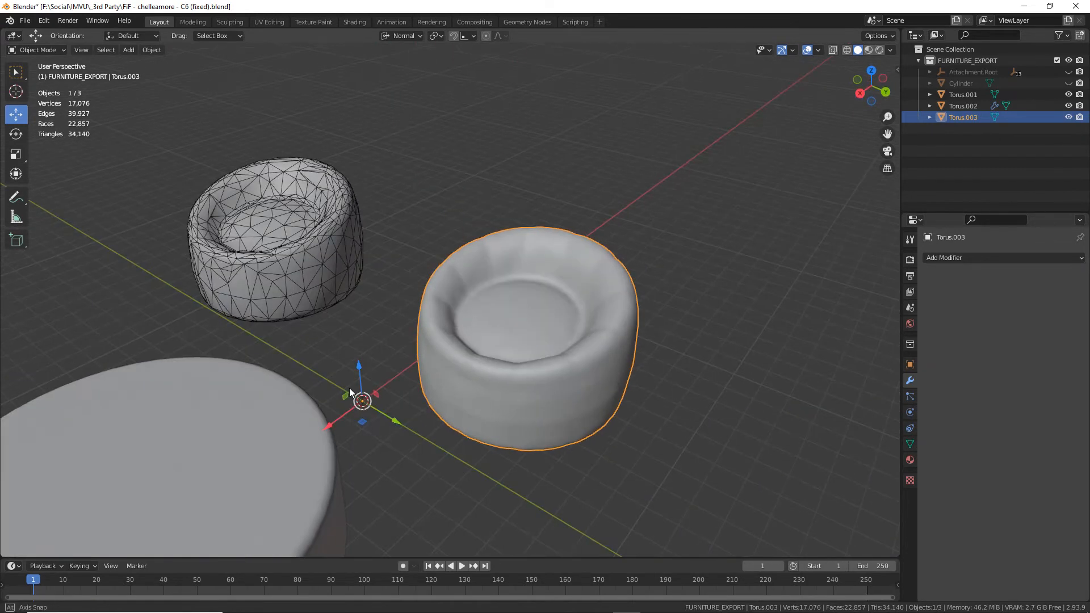
# Examine the inner rim and seat cushion of the high-poly Torus.003 chair up close.
pyautogui.scroll(3, 397, 391)
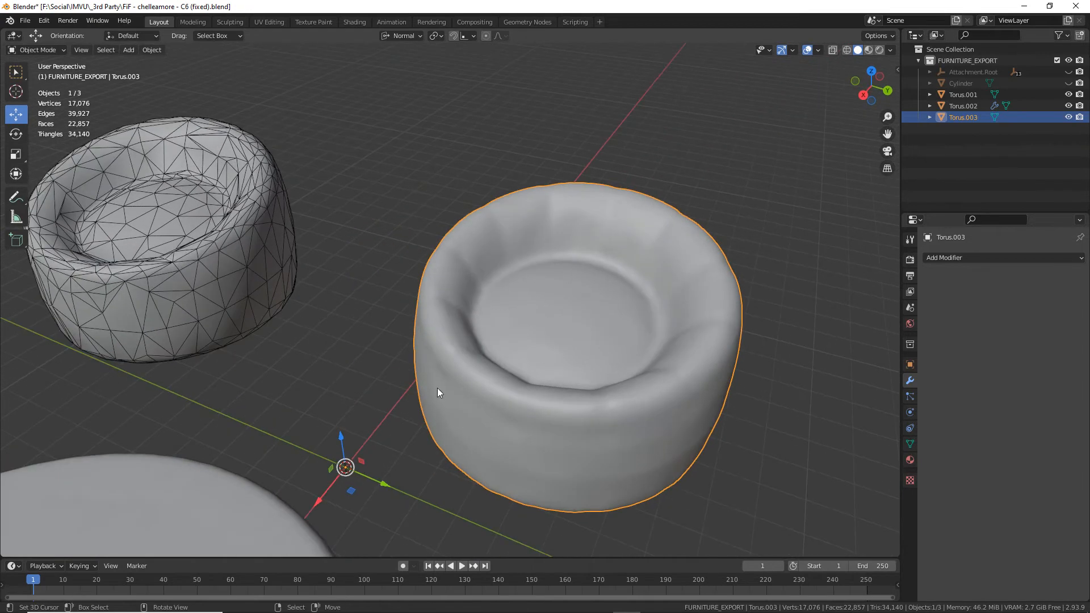
pyautogui.keyDown('shift'); pyautogui.moveTo(521, 419); pyautogui.dragTo(498, 397, button='middle'); pyautogui.keyUp('shift')
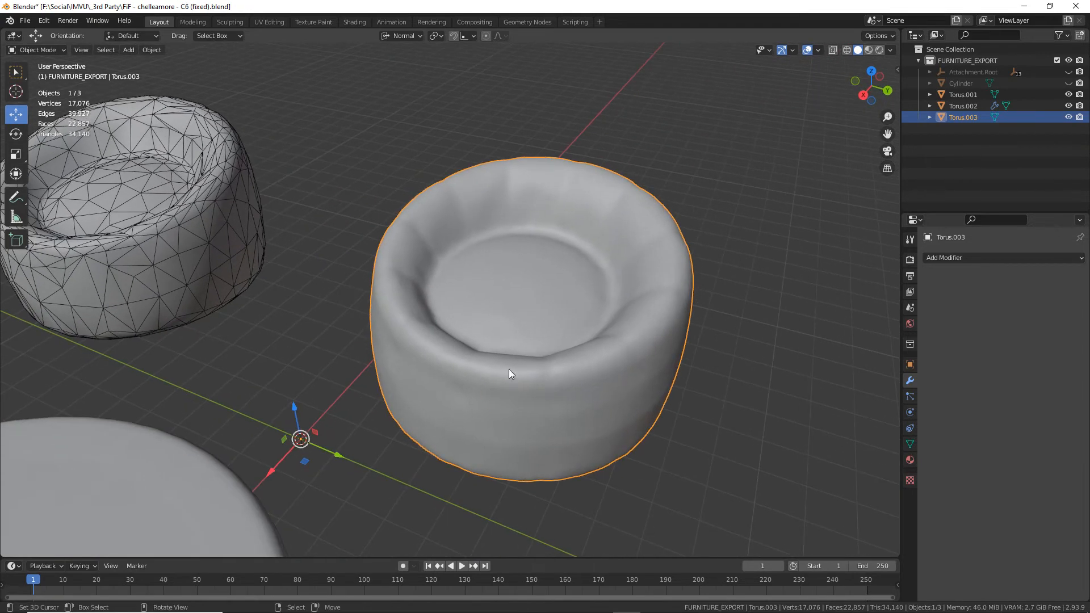
pyautogui.moveTo(504, 299)
pyautogui.mouseDown()
pyautogui.moveTo(503, 361)
pyautogui.moveTo(575, 285)
pyautogui.mouseUp()
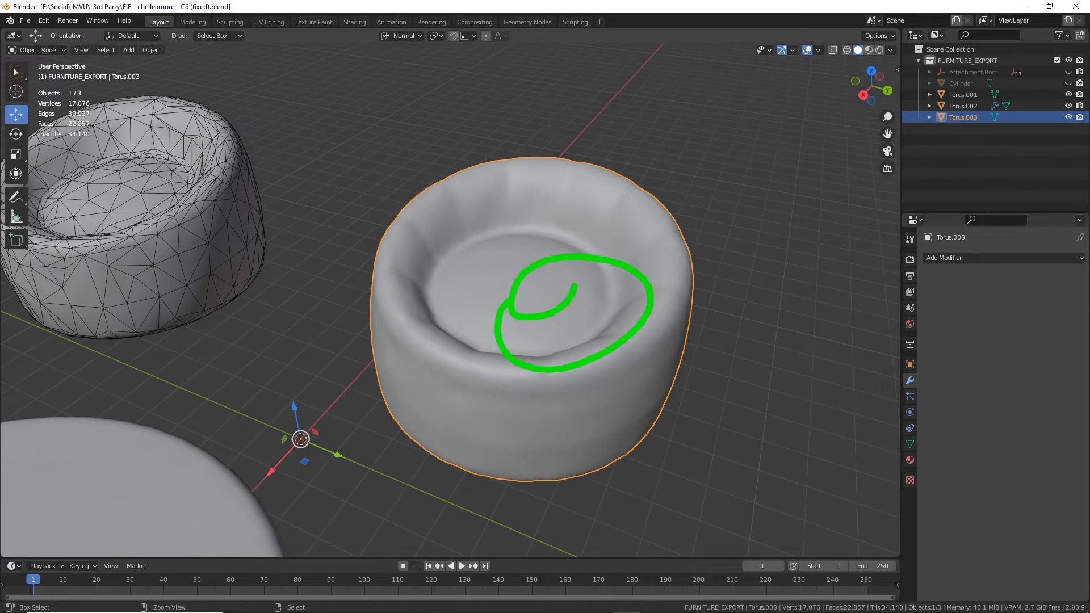
pyautogui.scroll(2, 507, 317)
pyautogui.moveTo(505, 315)
pyautogui.mouseDown(button='middle')
pyautogui.moveTo(440, 323)
pyautogui.moveTo(441, 308)
pyautogui.mouseUp(button='middle')
pyautogui.keyDown('shift'); pyautogui.moveTo(594, 305); pyautogui.dragTo(572, 297, button='middle'); pyautogui.keyUp('shift')
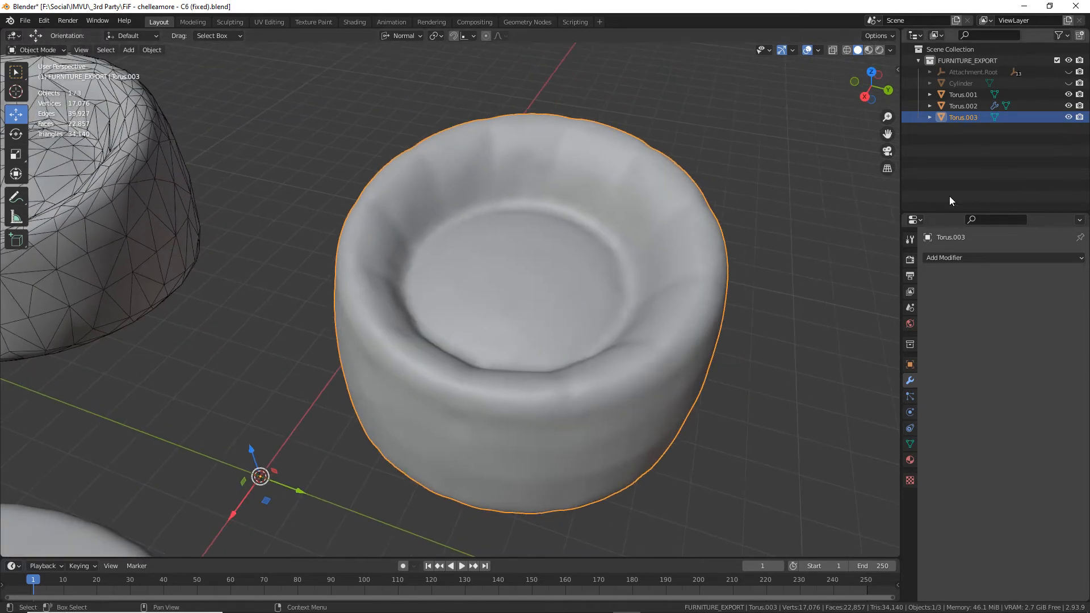
# Show the hidden Cylinder chair, compare its low-poly wireframe with Torus.003, and hide it again.
pyautogui.click(1068, 82)
pyautogui.click(264, 342)
pyautogui.moveTo(264, 343); pyautogui.dragTo(482, 333, button='middle')
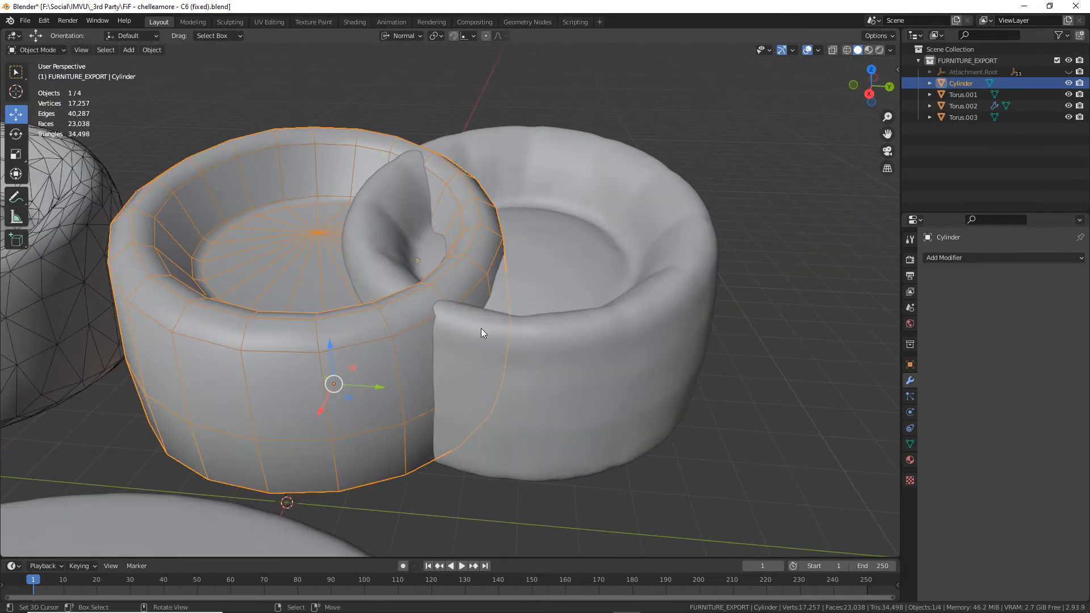
pyautogui.click(1069, 84)
pyautogui.moveTo(555, 342); pyautogui.dragTo(466, 372, button='middle')
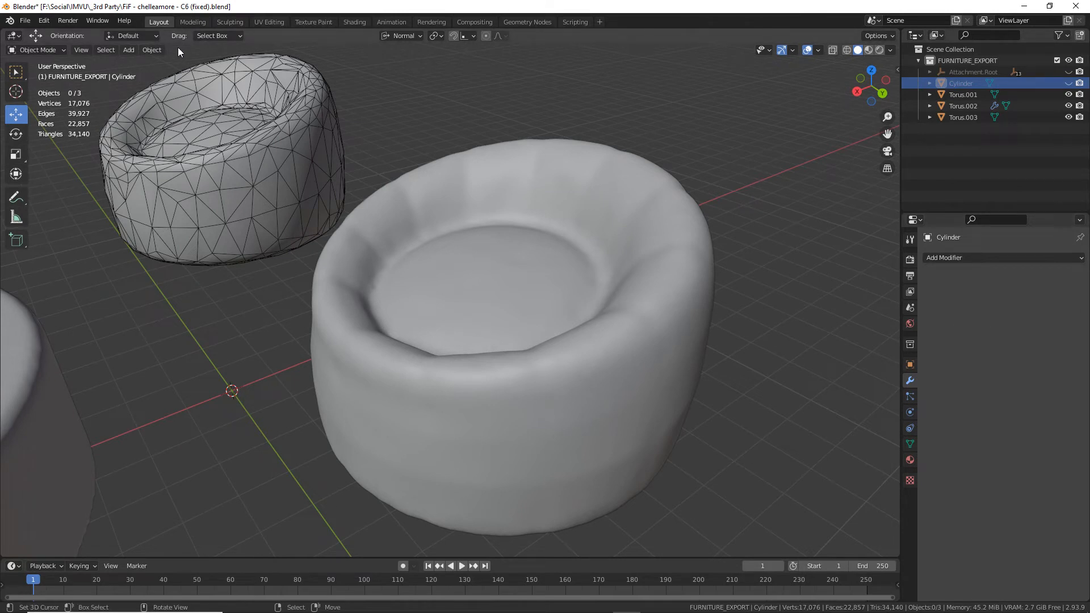
pyautogui.moveTo(325, 336); pyautogui.dragTo(329, 353, button='middle')
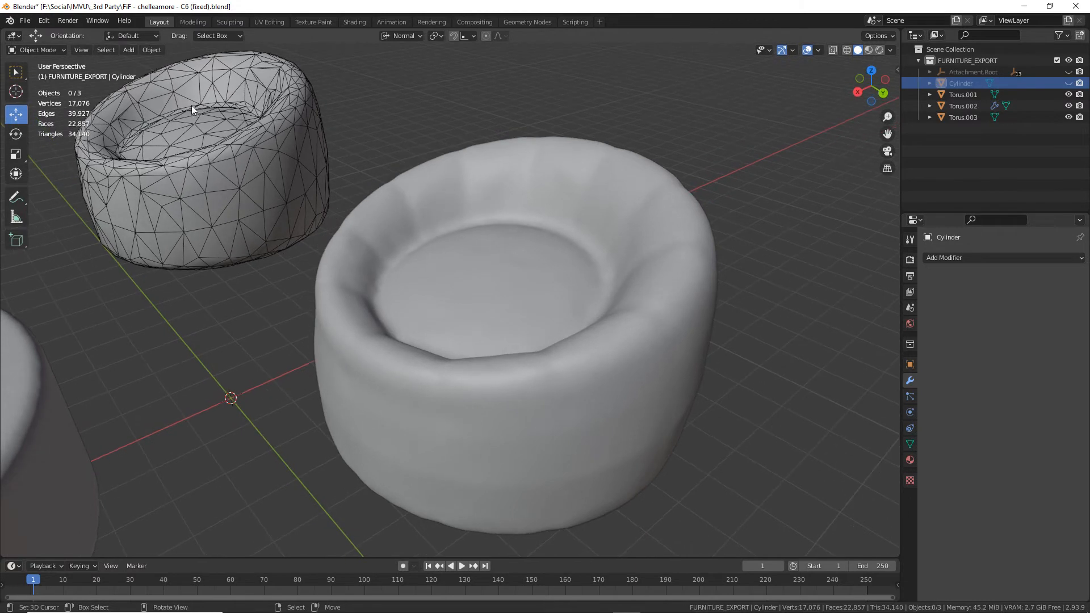
pyautogui.click(126, 49)
pyautogui.moveTo(141, 63)
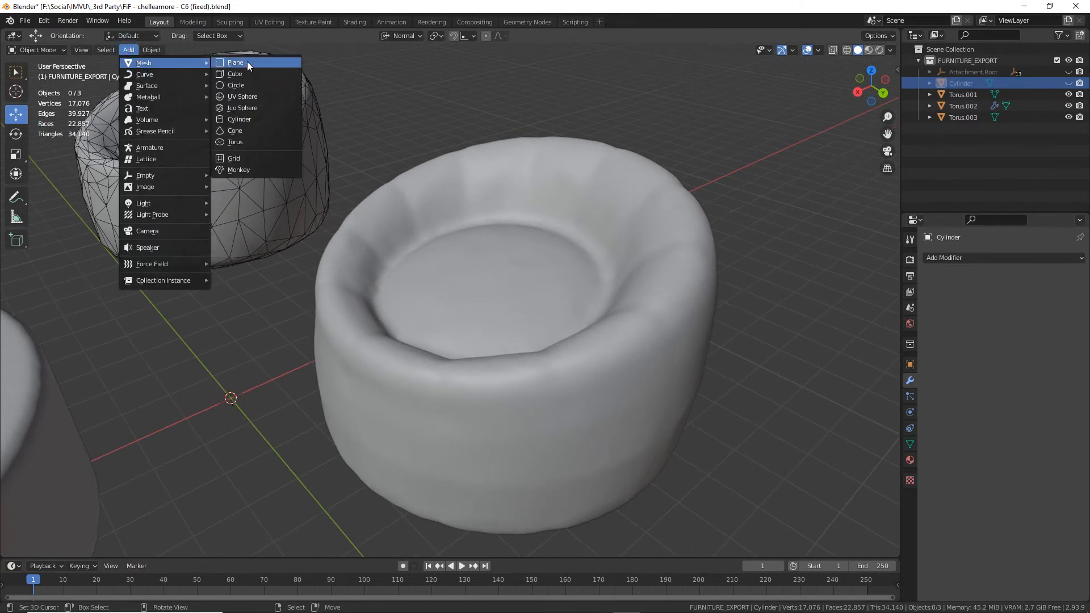
pyautogui.click(252, 119)
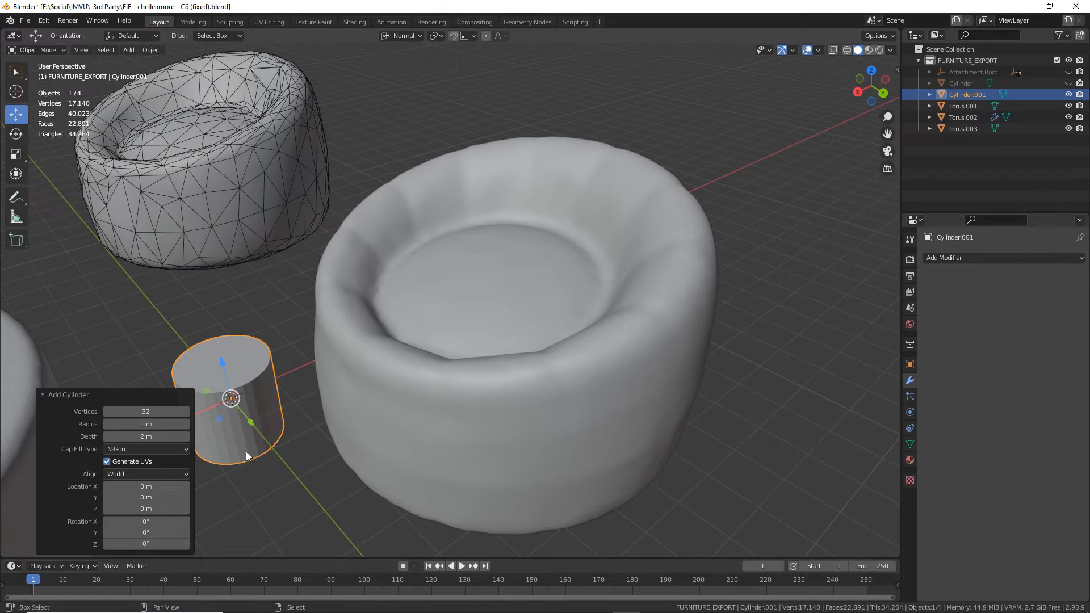
pyautogui.keyDown('shift'); pyautogui.moveTo(246, 453); pyautogui.dragTo(289, 423, button='middle'); pyautogui.keyUp('shift')
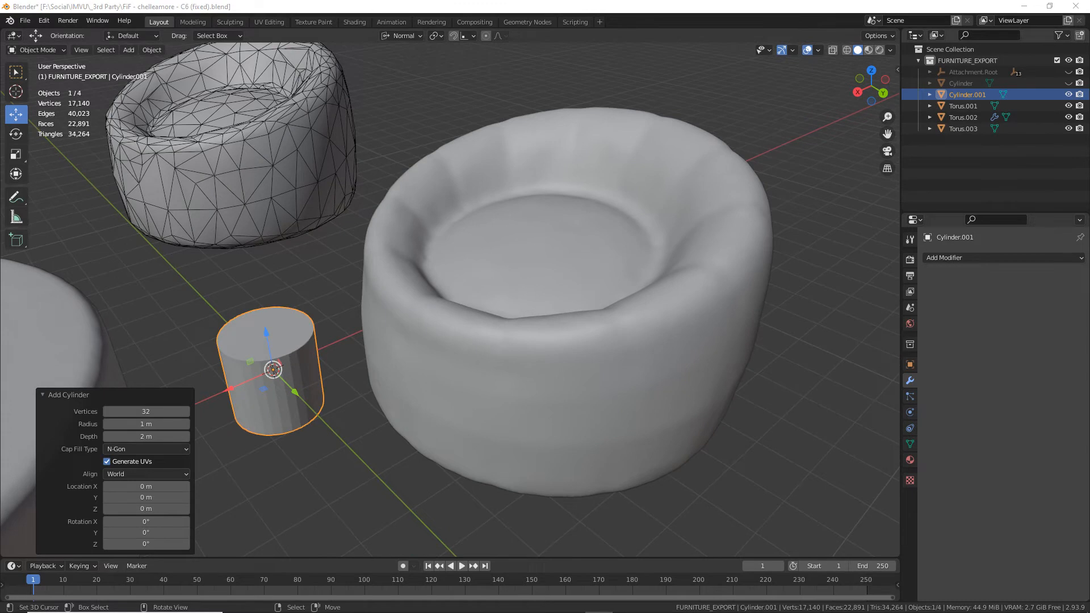
pyautogui.moveTo(318, 392); pyautogui.dragTo(366, 392, button='middle')
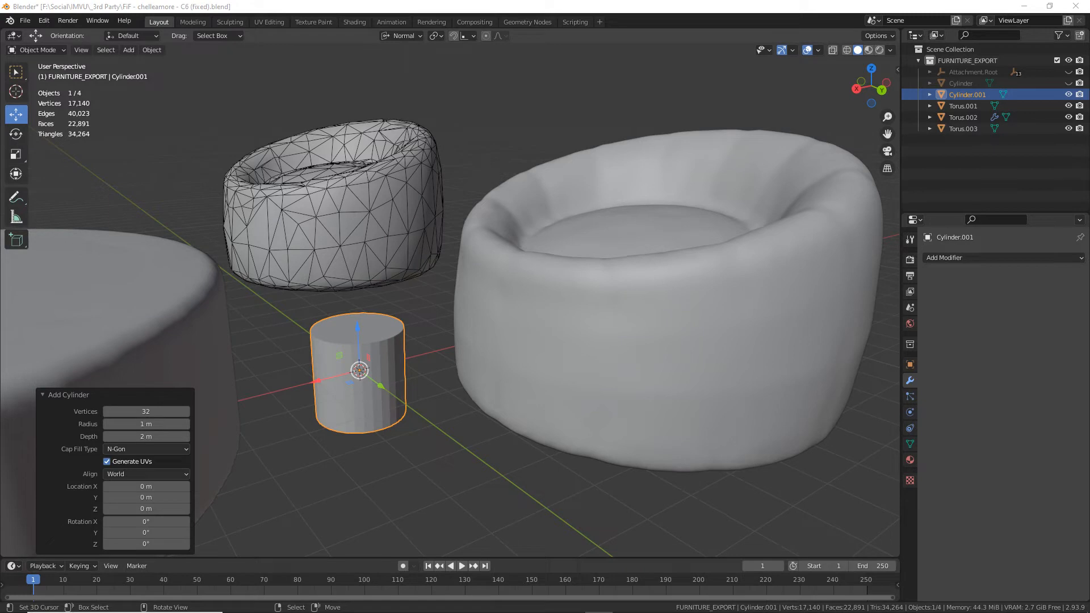
pyautogui.moveTo(379, 391); pyautogui.dragTo(390, 376, button='middle')
pyautogui.keyDown('shift'); pyautogui.moveTo(454, 400); pyautogui.dragTo(353, 384, button='middle'); pyautogui.keyUp('shift')
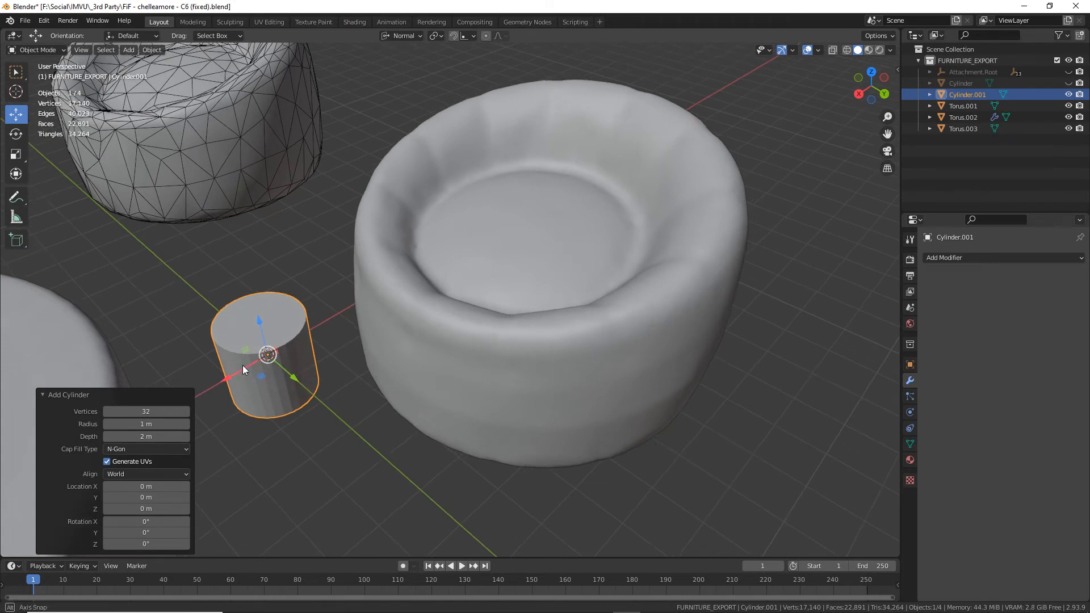
pyautogui.moveTo(227, 379); pyautogui.dragTo(278, 379)
pyautogui.moveTo(295, 373); pyautogui.dragTo(346, 364, button='middle')
pyautogui.keyDown('shift'); pyautogui.moveTo(332, 439); pyautogui.dragTo(427, 364, button='middle'); pyautogui.keyUp('shift')
pyautogui.moveTo(585, 247); pyautogui.dragTo(431, 355, button='middle')
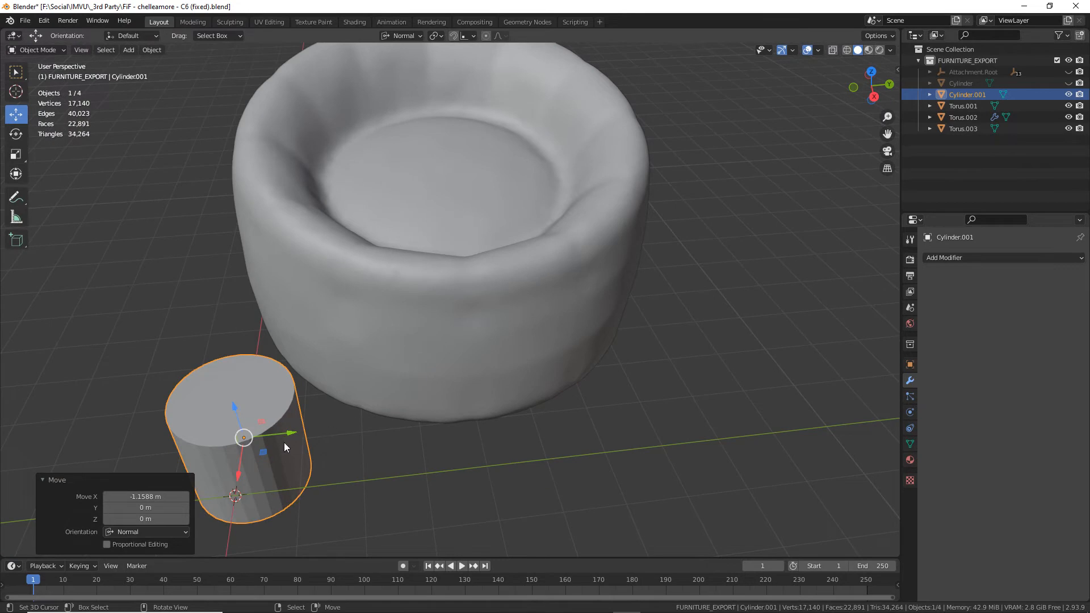
pyautogui.press('Delete')
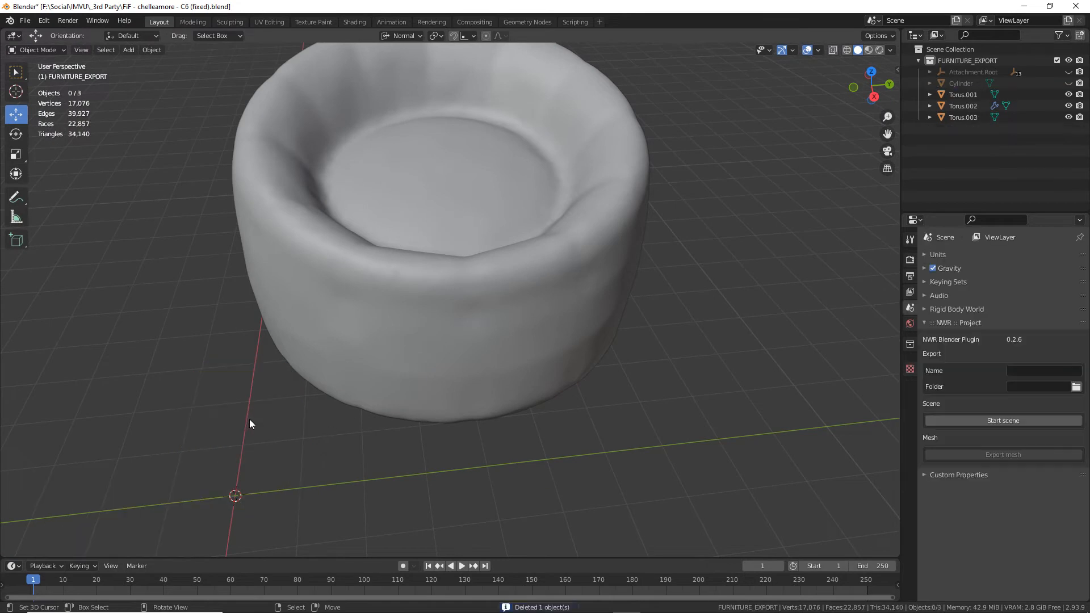
# Add a cylinder mesh with 18 vertices at the world origin.
pyautogui.click(129, 50)
pyautogui.moveTo(149, 62)
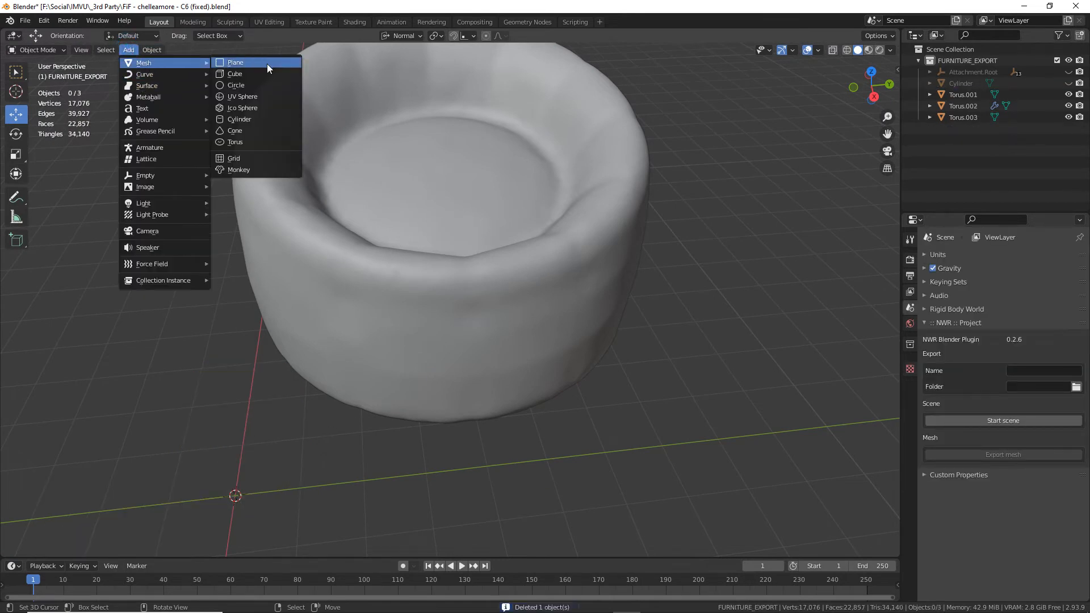
pyautogui.click(252, 119)
pyautogui.moveTo(252, 121); pyautogui.dragTo(442, 359, button='middle')
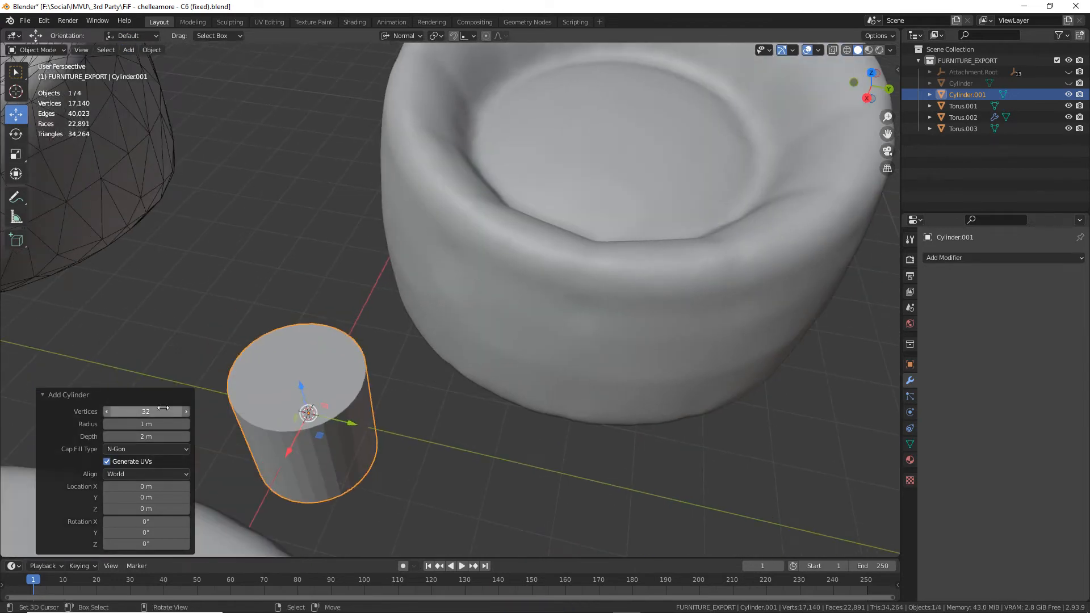
pyautogui.click(145, 411)
pyautogui.write('16')
pyautogui.press('Return')
pyautogui.moveTo(146, 414); pyautogui.dragTo(145, 418)
# Move the new cylinder 3.8594 m along Y and -5.07 m along X into the middle of the Torus.003 chair.
pyautogui.scroll(-3, 454, 408)
pyautogui.moveTo(454, 407); pyautogui.dragTo(366, 397, button='middle')
pyautogui.moveTo(369, 390); pyautogui.dragTo(498, 459)
pyautogui.moveTo(499, 459); pyautogui.dragTo(386, 435, button='middle')
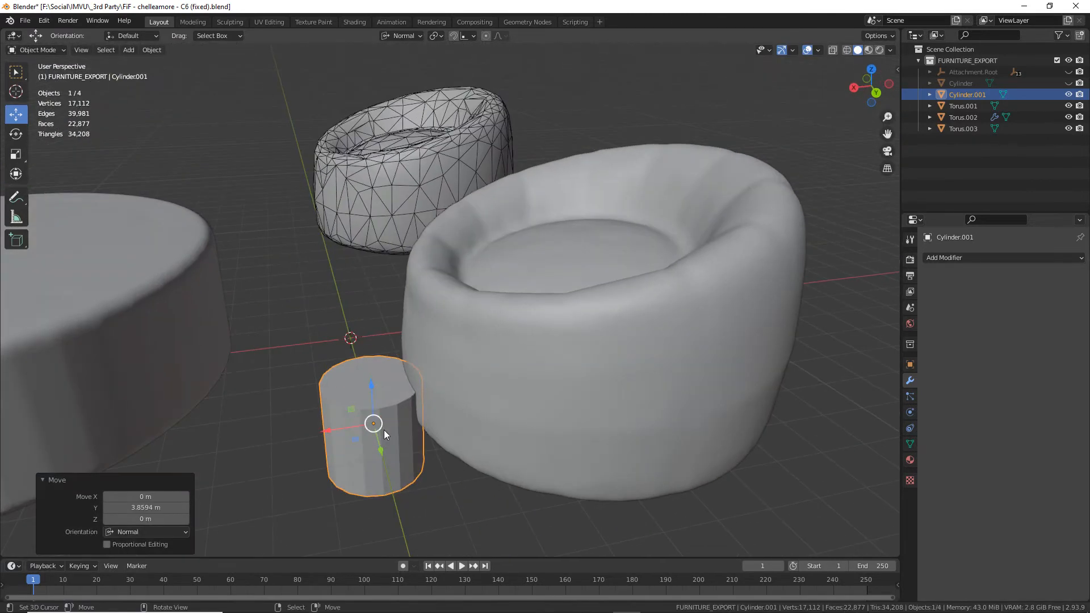
pyautogui.moveTo(328, 432); pyautogui.dragTo(519, 397)
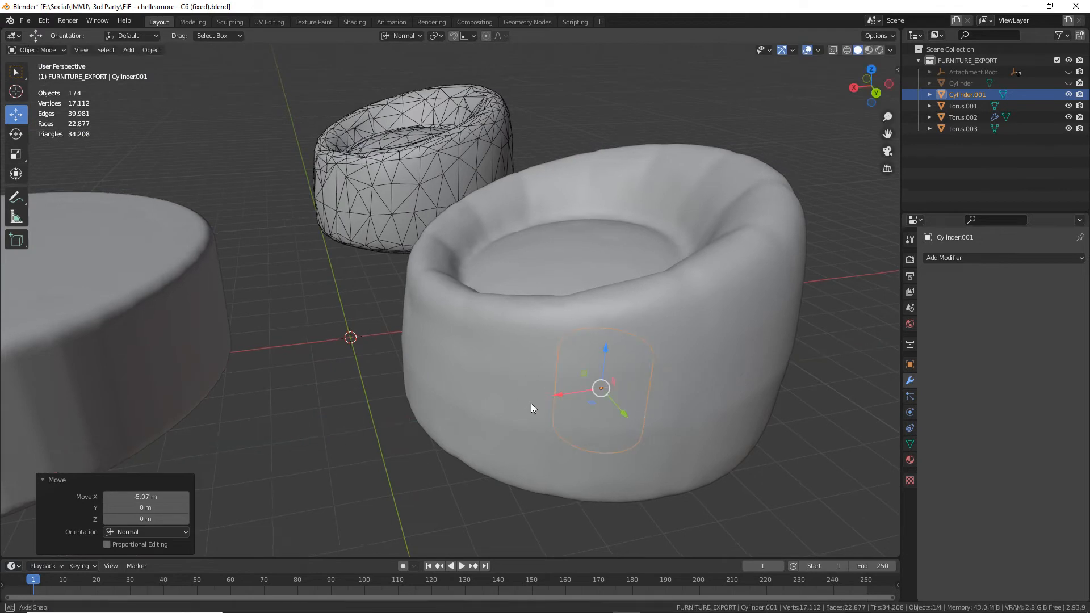
pyautogui.moveTo(519, 397); pyautogui.dragTo(619, 405, button='middle')
# Scale the cylinder uniformly by 4.062 and shift it slightly to centre it on the chair.
pyautogui.press('s')
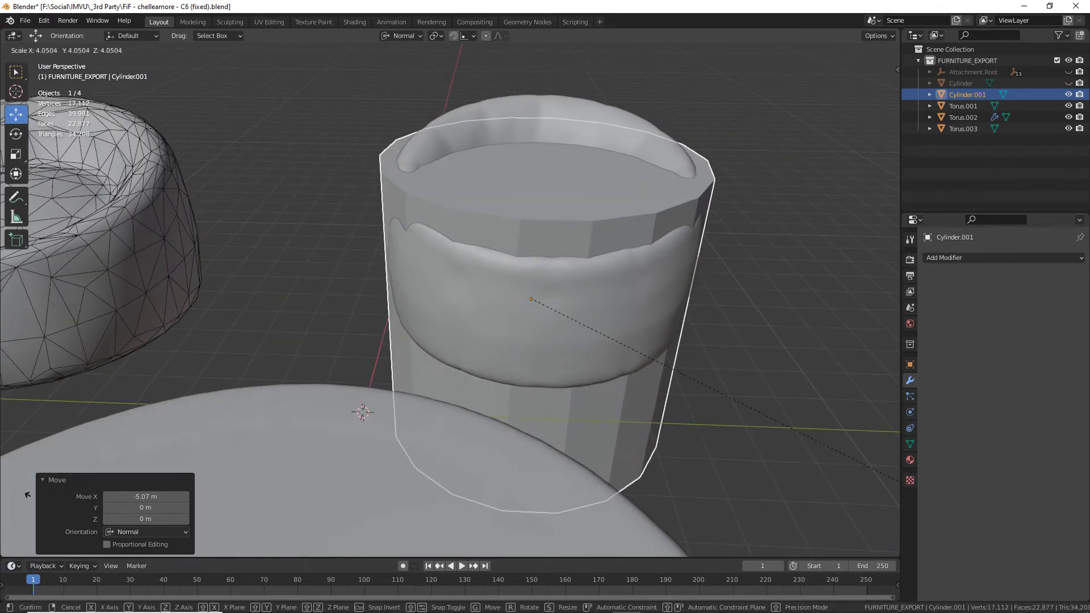
pyautogui.click(29, 496)
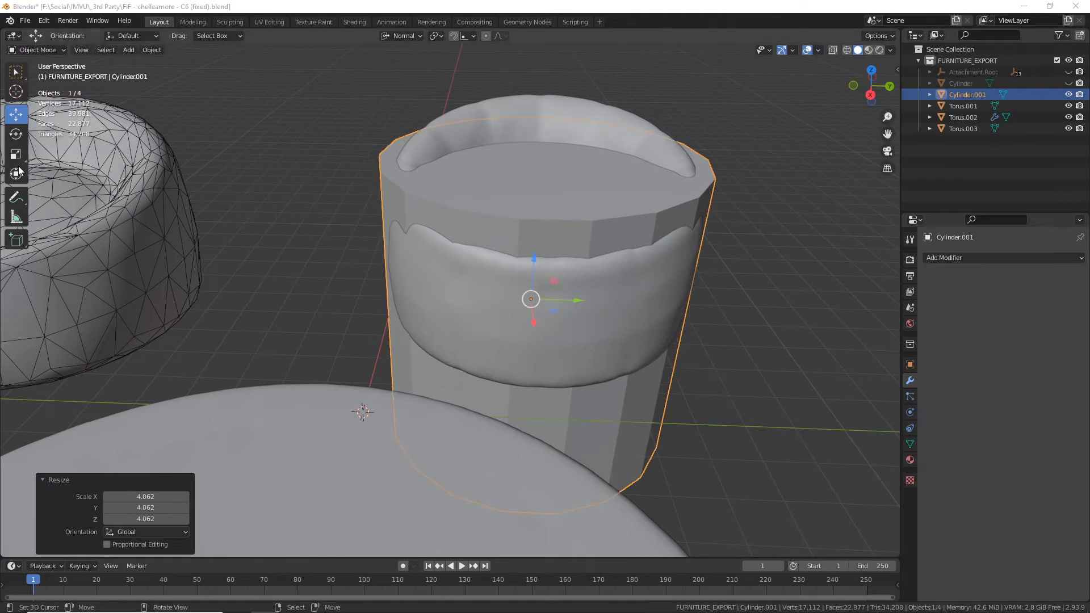
pyautogui.moveTo(612, 281); pyautogui.dragTo(515, 301, button='middle')
pyautogui.moveTo(502, 372); pyautogui.dragTo(477, 377)
# Fine-tune the cylinder's width to the chair by scaling it uniformly by 0.921 and again by 1.054.
pyautogui.moveTo(478, 377); pyautogui.dragTo(670, 411, button='middle')
pyautogui.press('s')
pyautogui.click(692, 407)
pyautogui.press('s')
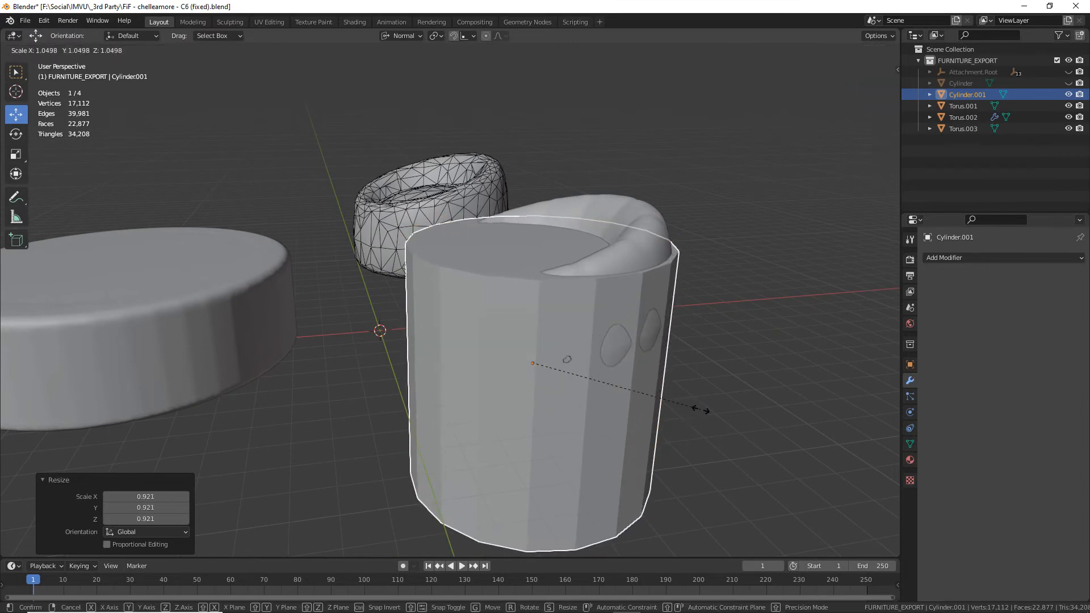
pyautogui.click(701, 410)
# Flatten the cylinder by scaling it to 0.614 along Z only.
pyautogui.moveTo(701, 410); pyautogui.dragTo(562, 318, button='middle')
pyautogui.scroll(2, 665, 363)
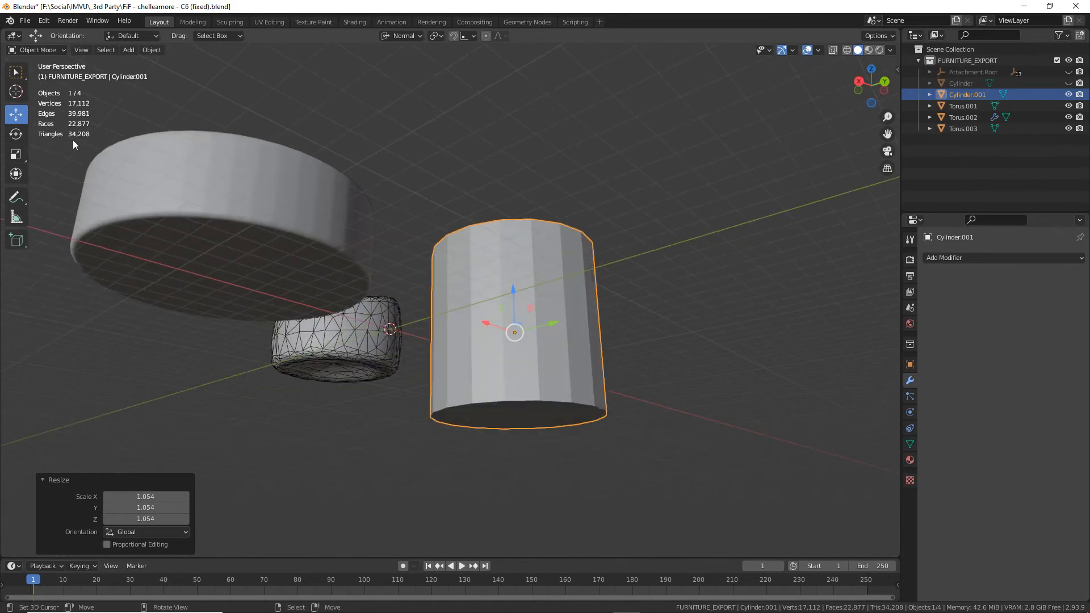
pyautogui.click(16, 174)
pyautogui.click(16, 154)
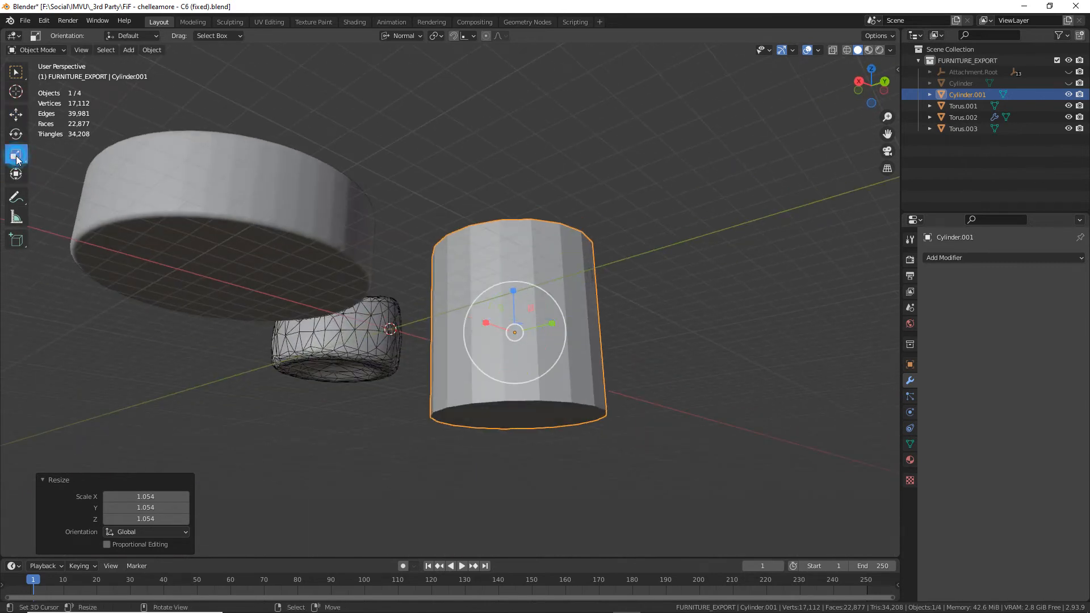
pyautogui.moveTo(512, 286); pyautogui.dragTo(518, 309)
pyautogui.moveTo(518, 308); pyautogui.dragTo(511, 239, button='middle')
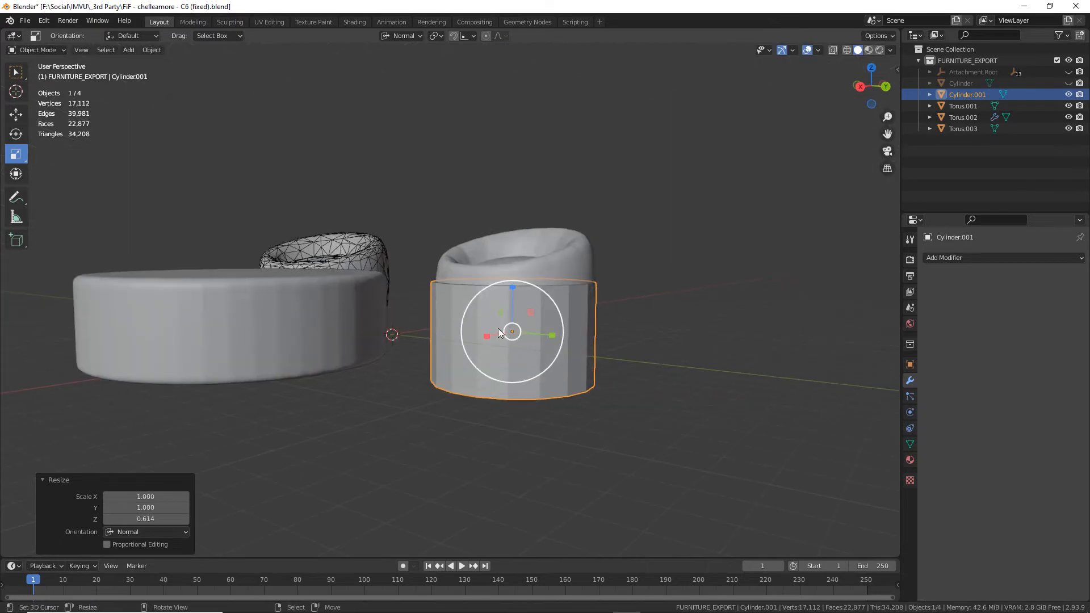
# Raise the cylinder along Z until it surrounds the chair, and undo the last small vertical shift.
pyautogui.click(16, 114)
pyautogui.scroll(2, 583, 295)
pyautogui.moveTo(538, 301); pyautogui.dragTo(537, 228)
pyautogui.moveTo(528, 296); pyautogui.dragTo(523, 277, button='middle')
pyautogui.moveTo(537, 227); pyautogui.dragTo(539, 227)
pyautogui.moveTo(539, 227); pyautogui.dragTo(618, 288, button='middle')
pyautogui.scroll(3, 579, 273)
pyautogui.moveTo(542, 256); pyautogui.dragTo(444, 249, button='middle')
pyautogui.moveTo(389, 228); pyautogui.dragTo(385, 222)
pyautogui.hotkey('ctrl', 'z')
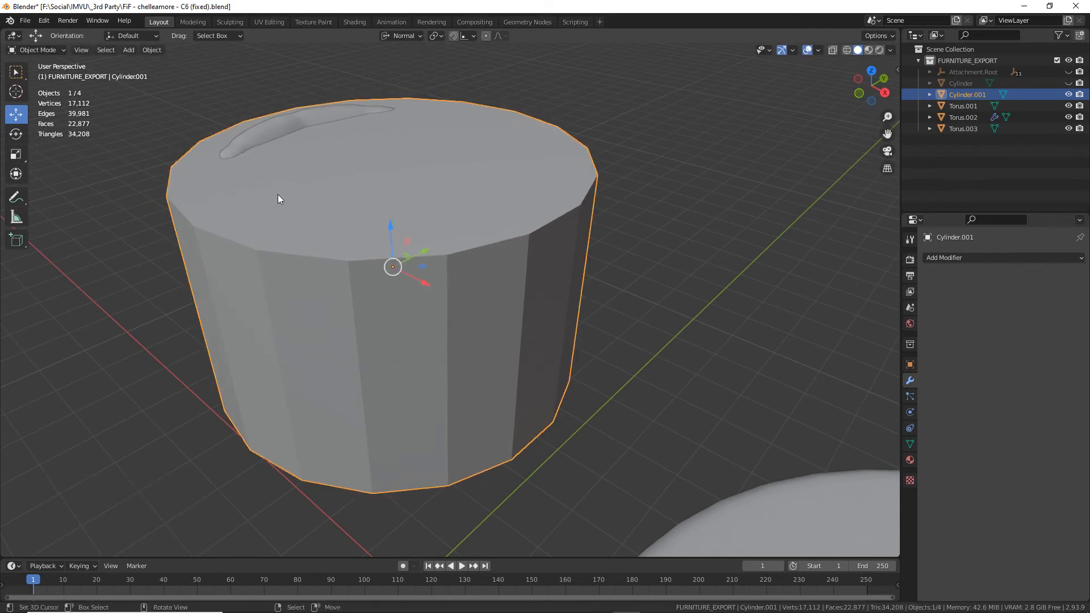
# In Edit Mode with face selection, select the cylinder's top face and raise it 0.23337 m along Z.
pyautogui.click(33, 50)
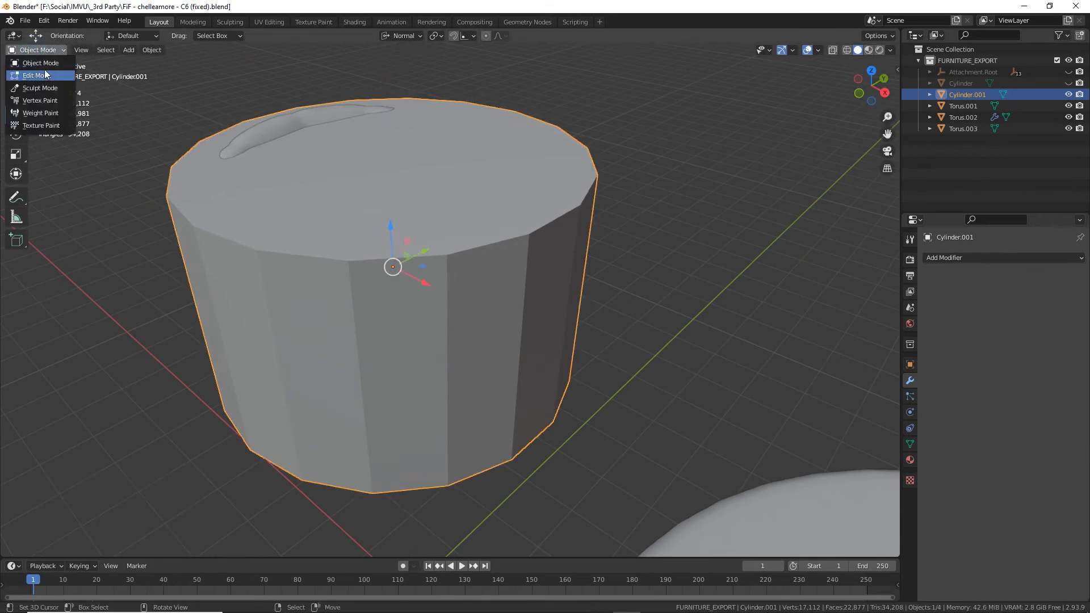
pyautogui.click(45, 70)
pyautogui.hotkey('alt', 'a')
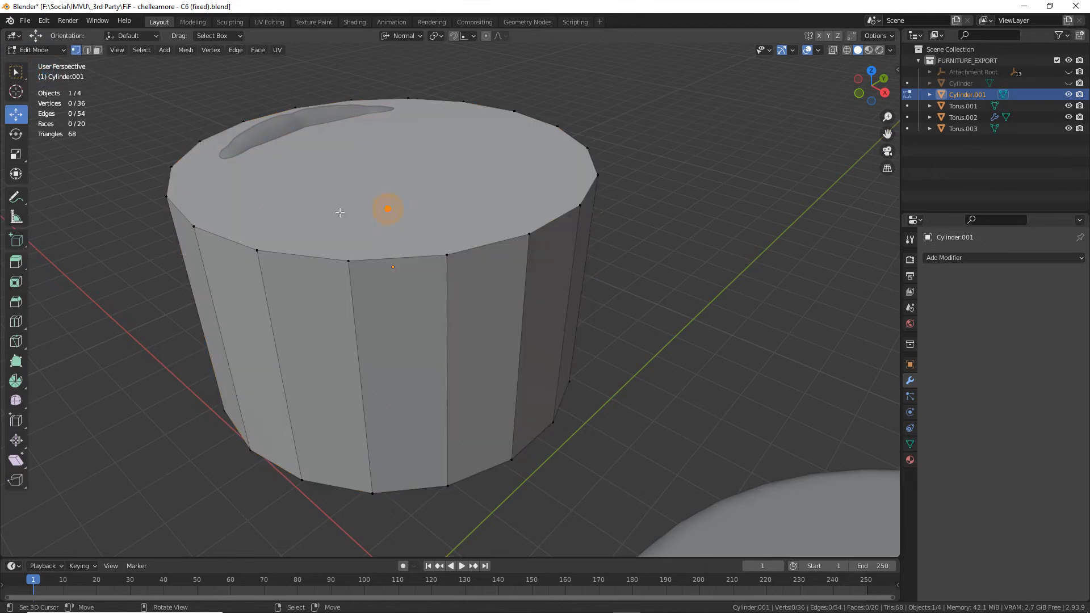
pyautogui.click(98, 50)
pyautogui.rightClick(352, 156)
pyautogui.moveTo(352, 164); pyautogui.dragTo(385, 153, button='middle')
pyautogui.moveTo(357, 129); pyautogui.dragTo(356, 111)
pyautogui.moveTo(427, 209); pyautogui.dragTo(456, 198, button='middle')
pyautogui.moveTo(475, 266); pyautogui.dragTo(472, 257, button='middle')
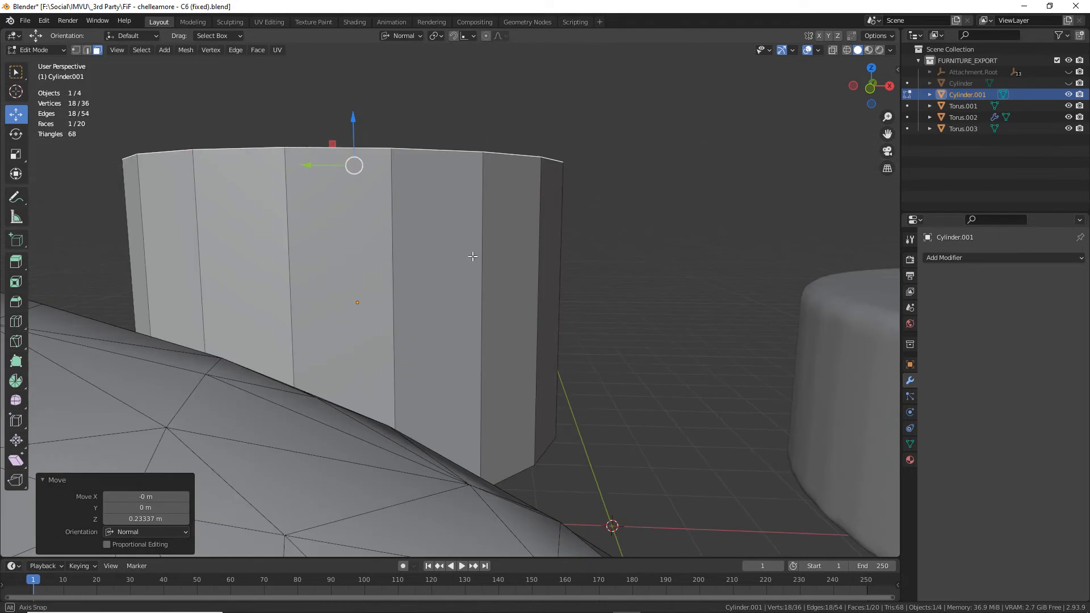
# Display the meshes as wireframe and set the transform orientation to Global for the Rotate tool.
pyautogui.click(847, 50)
pyautogui.moveTo(596, 195)
pyautogui.mouseDown(button='middle')
pyautogui.moveTo(441, 289)
pyautogui.moveTo(438, 262)
pyautogui.moveTo(463, 305)
pyautogui.mouseUp(button='middle')
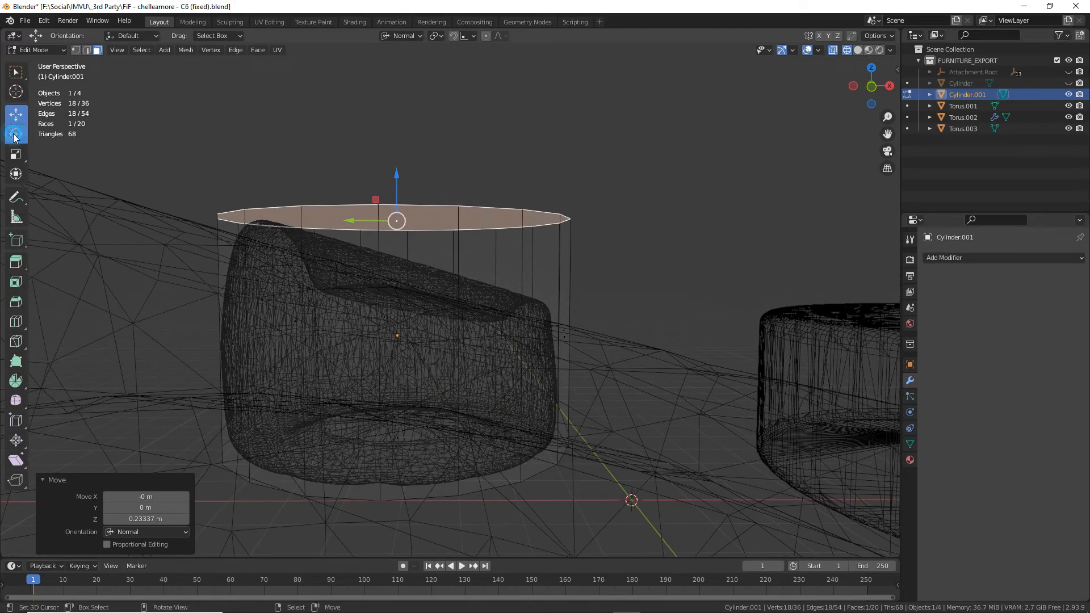
pyautogui.click(16, 134)
pyautogui.moveTo(441, 205); pyautogui.dragTo(446, 205, button='middle')
pyautogui.click(401, 36)
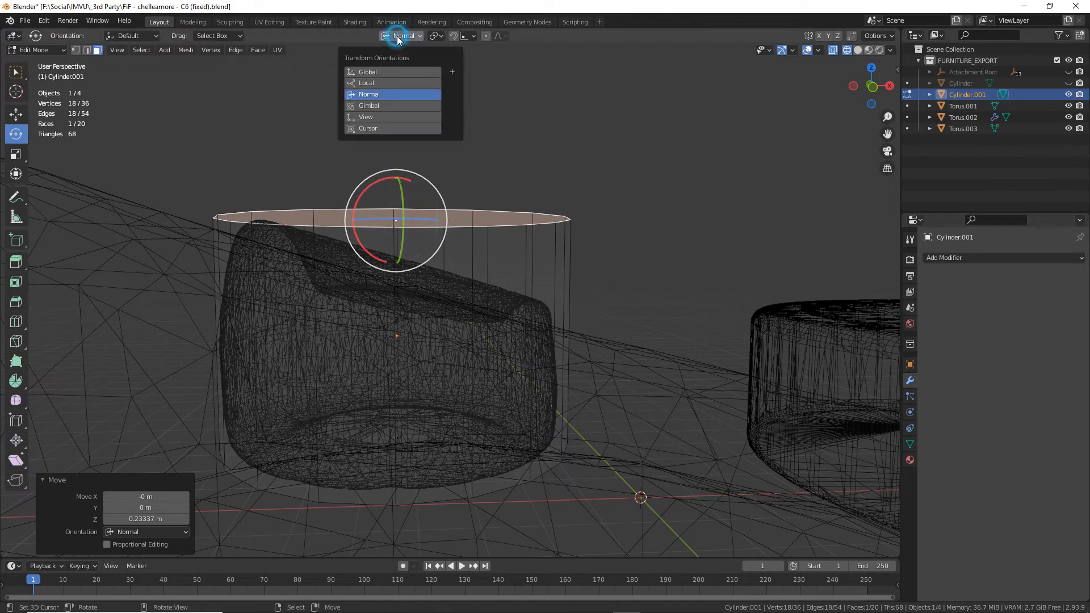
pyautogui.click(375, 73)
pyautogui.click(372, 85)
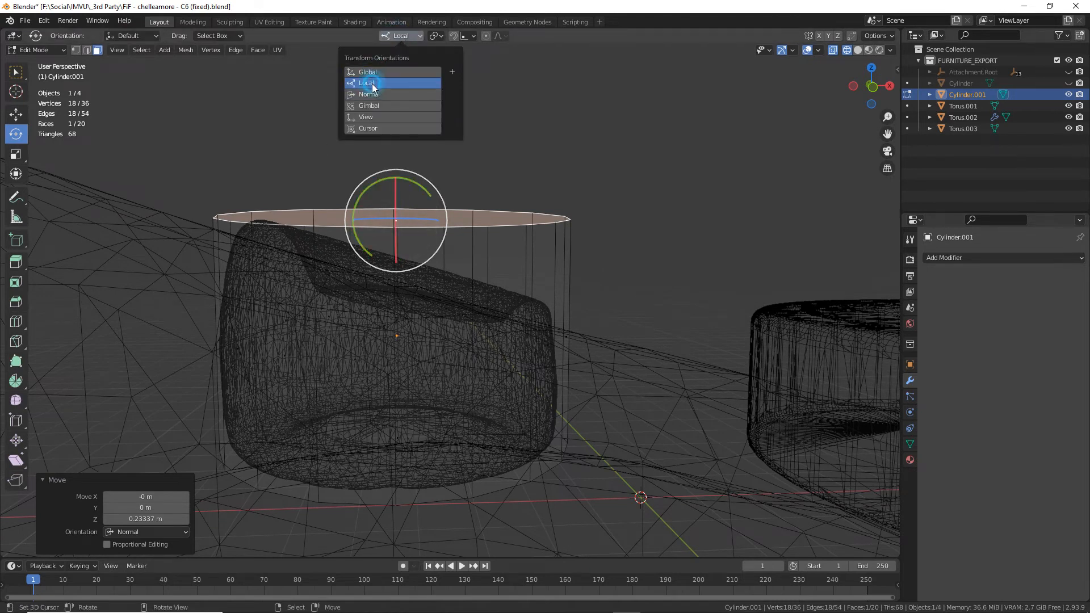
pyautogui.click(373, 93)
pyautogui.click(372, 84)
pyautogui.click(370, 73)
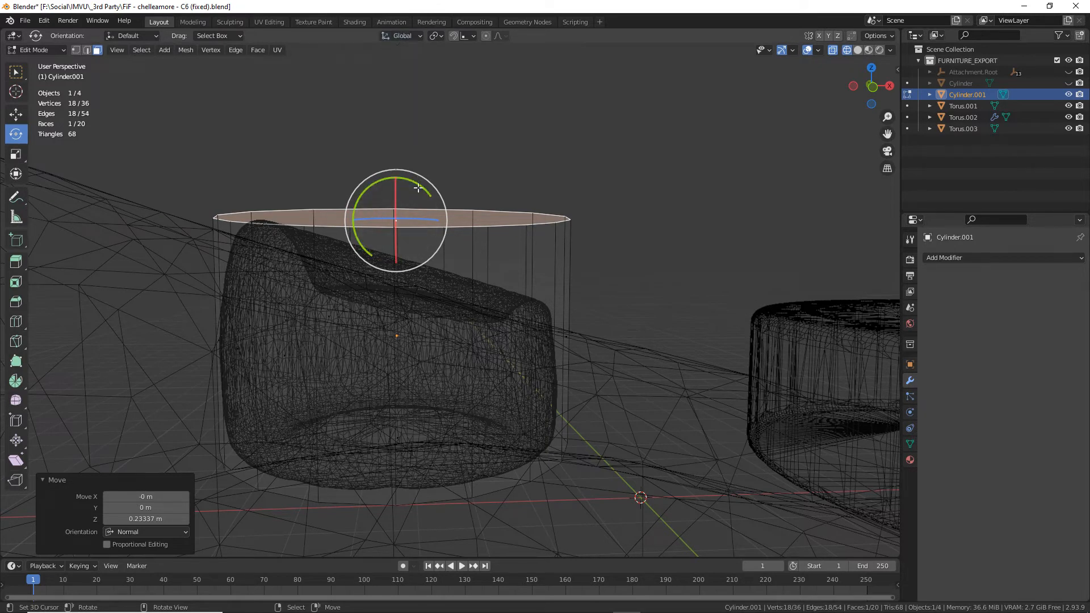
# Tilt the cylinder's top face about the Y axis to follow the chair's sloping rim and move it -0.67757 m along Z.
pyautogui.moveTo(396, 201); pyautogui.dragTo(366, 305, button='middle')
pyautogui.moveTo(461, 270); pyautogui.dragTo(454, 267, button='middle')
pyautogui.moveTo(655, 328); pyautogui.dragTo(578, 336, button='middle')
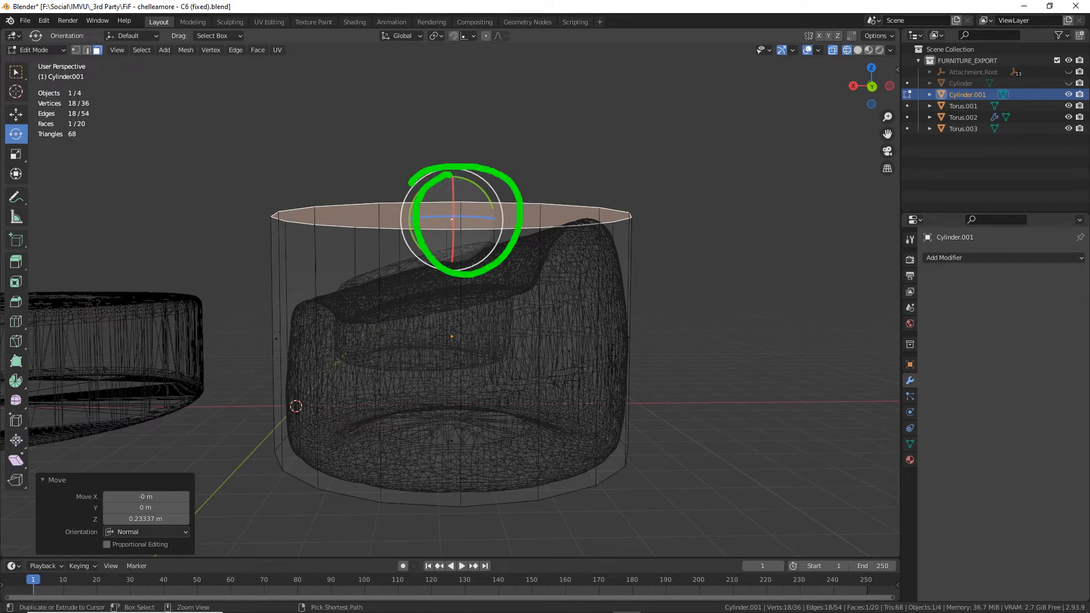
pyautogui.moveTo(501, 208); pyautogui.dragTo(452, 202)
pyautogui.click(15, 114)
pyautogui.moveTo(453, 201); pyautogui.dragTo(509, 285, button='middle')
pyautogui.scroll(4, 539, 295)
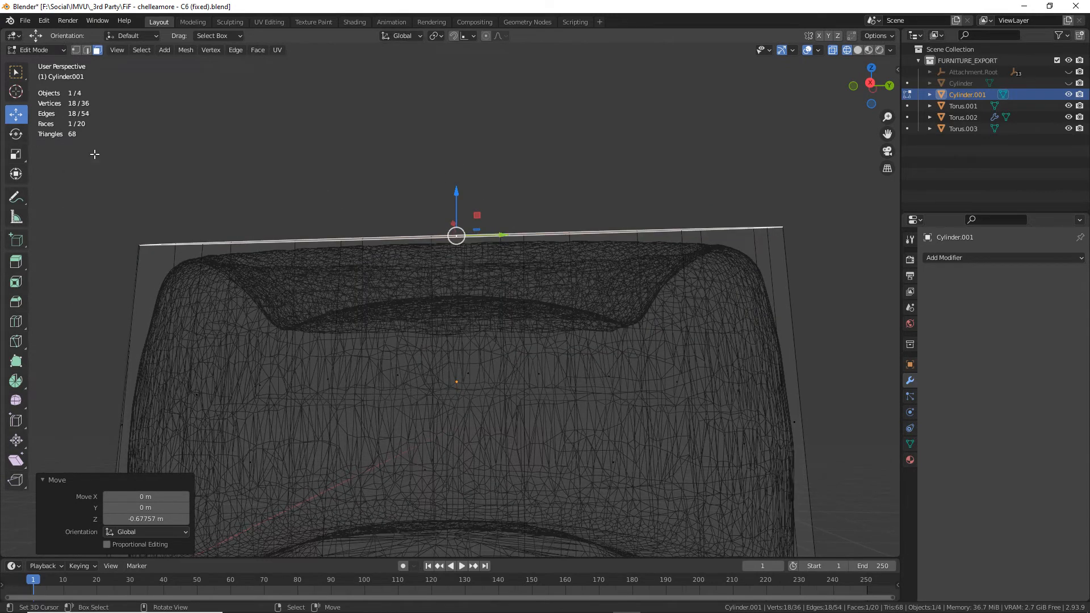
pyautogui.click(16, 134)
pyautogui.moveTo(494, 219); pyautogui.dragTo(488, 196)
pyautogui.hotkey('ctrl', 'z')
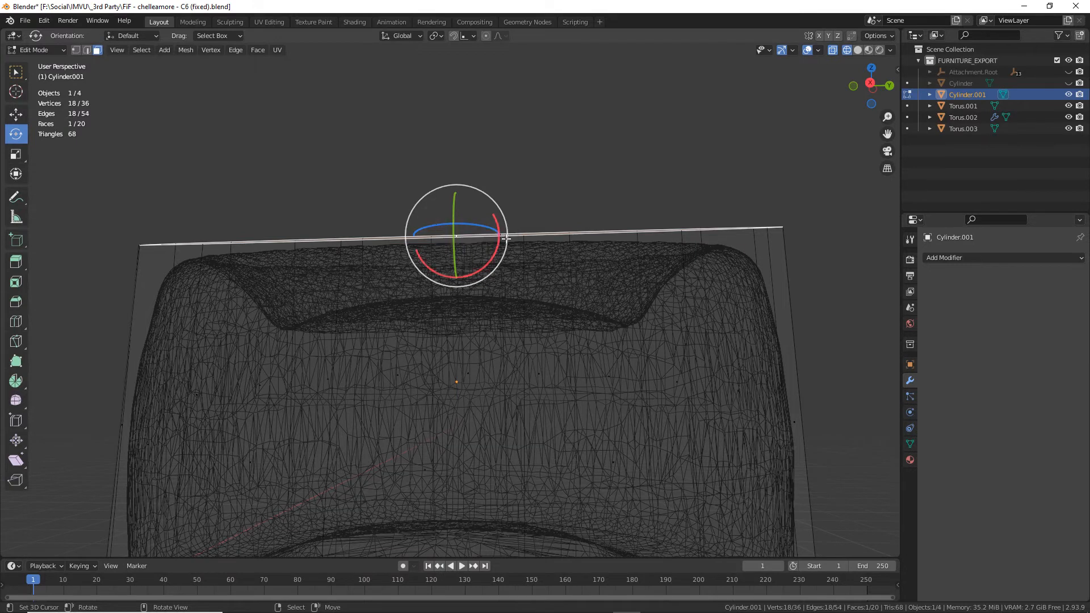
# Lower the cylinder's tilted top face by 0.13521 m along Z, closer to the chair's rim.
pyautogui.moveTo(534, 252); pyautogui.dragTo(543, 284, button='middle')
pyautogui.moveTo(480, 335); pyautogui.dragTo(478, 280, button='middle')
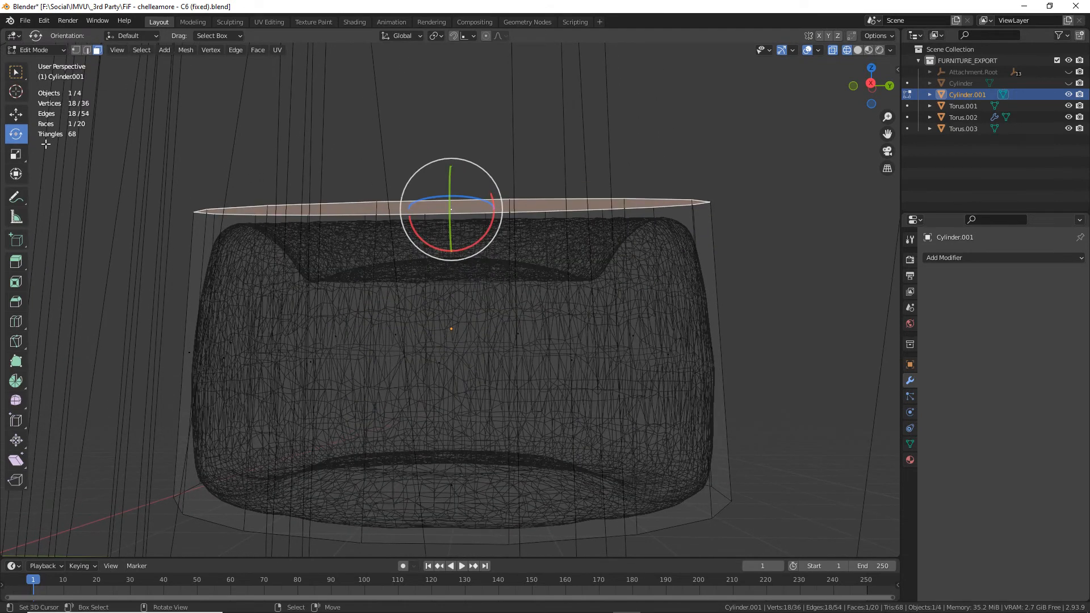
pyautogui.click(15, 114)
pyautogui.moveTo(445, 166); pyautogui.dragTo(451, 170)
pyautogui.moveTo(568, 224); pyautogui.dragTo(519, 431, button='middle')
pyautogui.scroll(-1, 571, 301)
pyautogui.scroll(2, 609, 328)
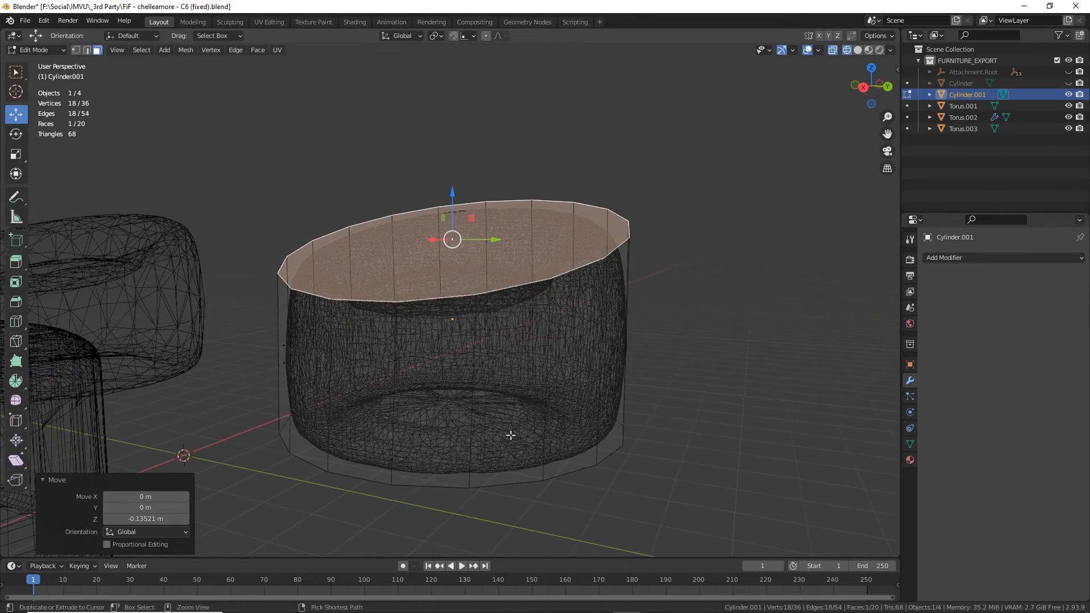
# Display the meshes as solid, cut one horizontal edge loop around the middle of the cylinder's side, and enable edge selection.
pyautogui.click(858, 50)
pyautogui.scroll(2, 556, 389)
pyautogui.scroll(-2, 556, 389)
pyautogui.moveTo(463, 352); pyautogui.dragTo(494, 369, button='middle')
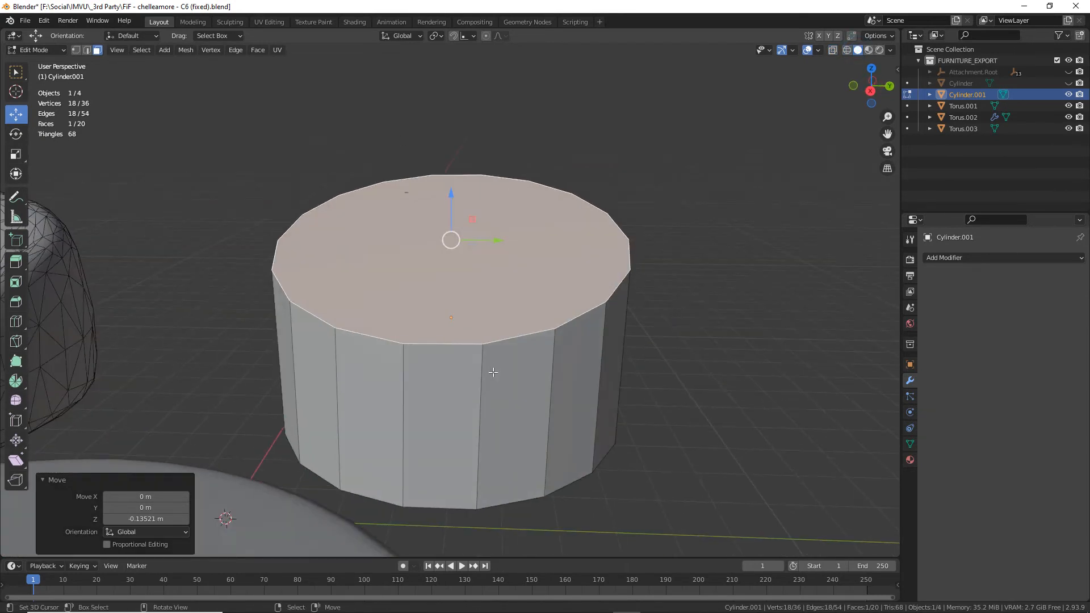
pyautogui.click(16, 321)
pyautogui.click(422, 383)
pyautogui.press('2')
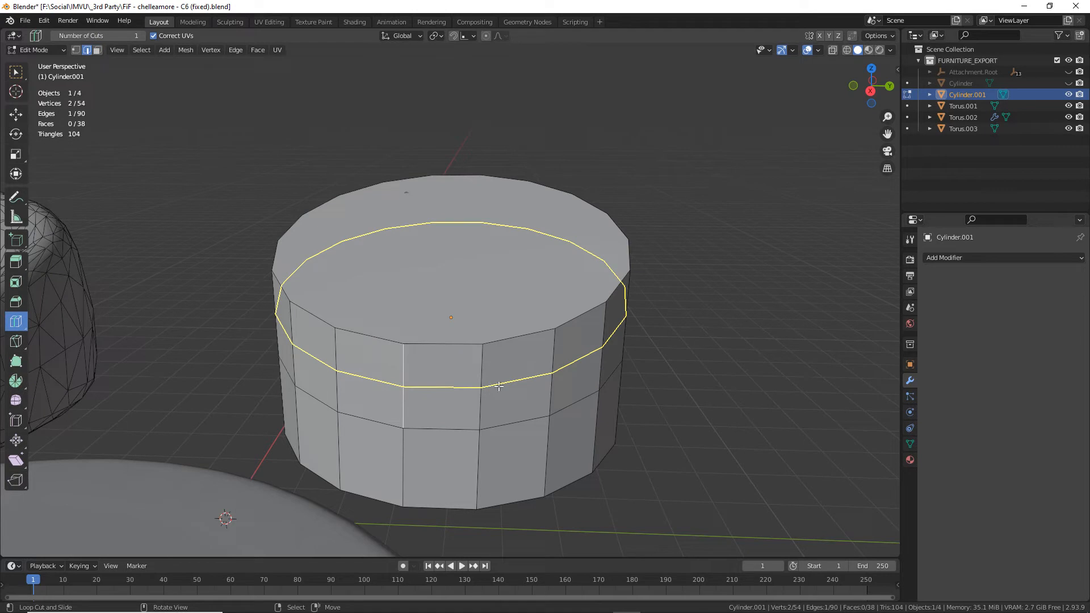
# Select the cylinder's top edge loop and scale it uniformly to about 0.91.
pyautogui.click(16, 114)
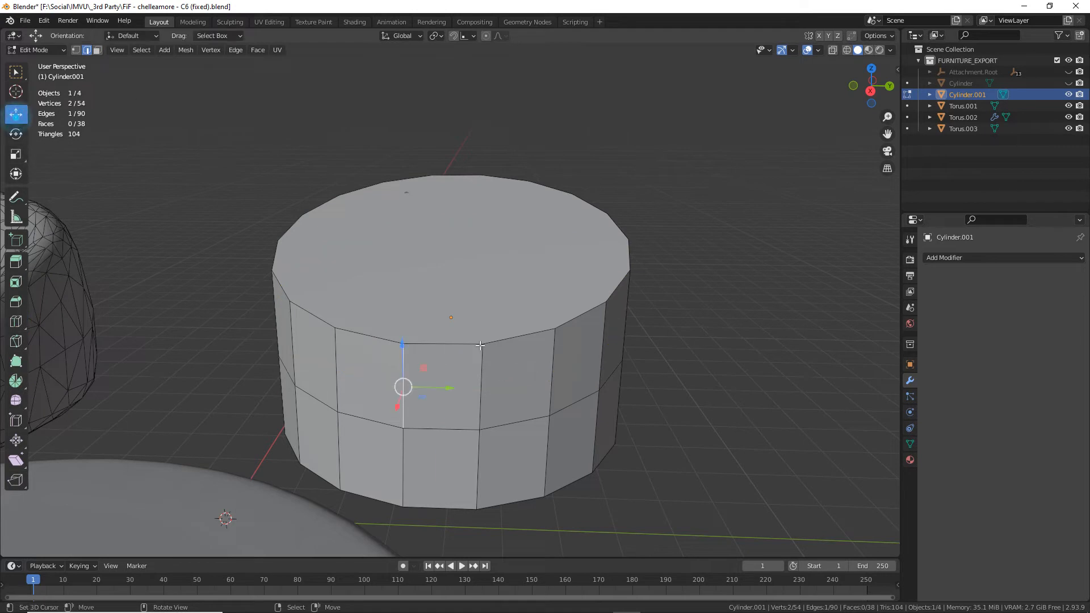
pyautogui.keyDown('alt'); pyautogui.click(509, 331); pyautogui.keyUp('alt')
pyautogui.press('s')
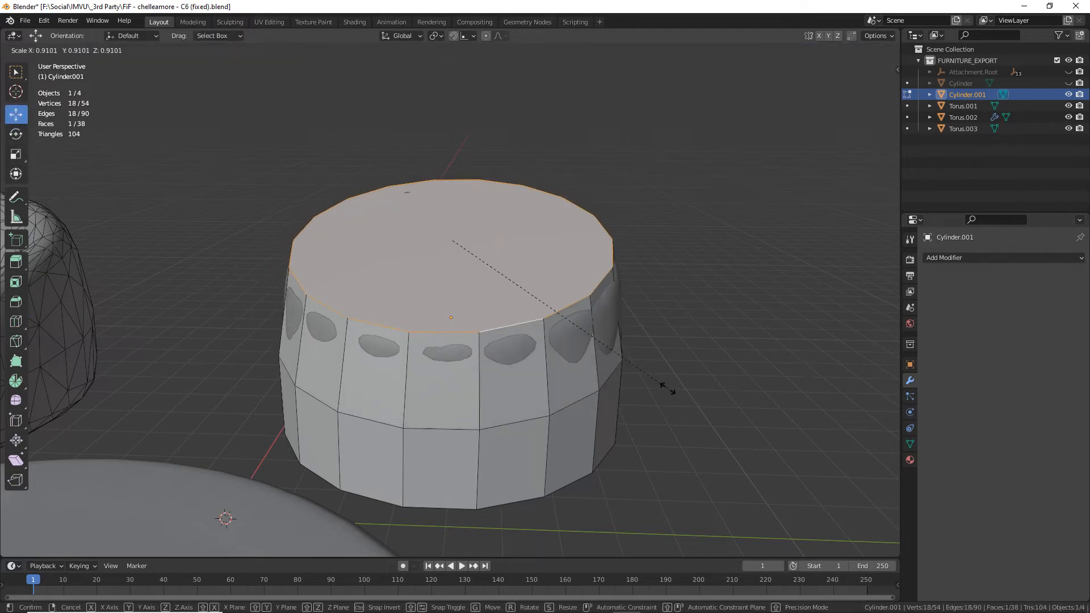
pyautogui.click(669, 390)
# Select the cylinder's bottom edge loop and scale it uniformly to 0.910.
pyautogui.moveTo(670, 389); pyautogui.dragTo(496, 377, button='middle')
pyautogui.click(496, 377)
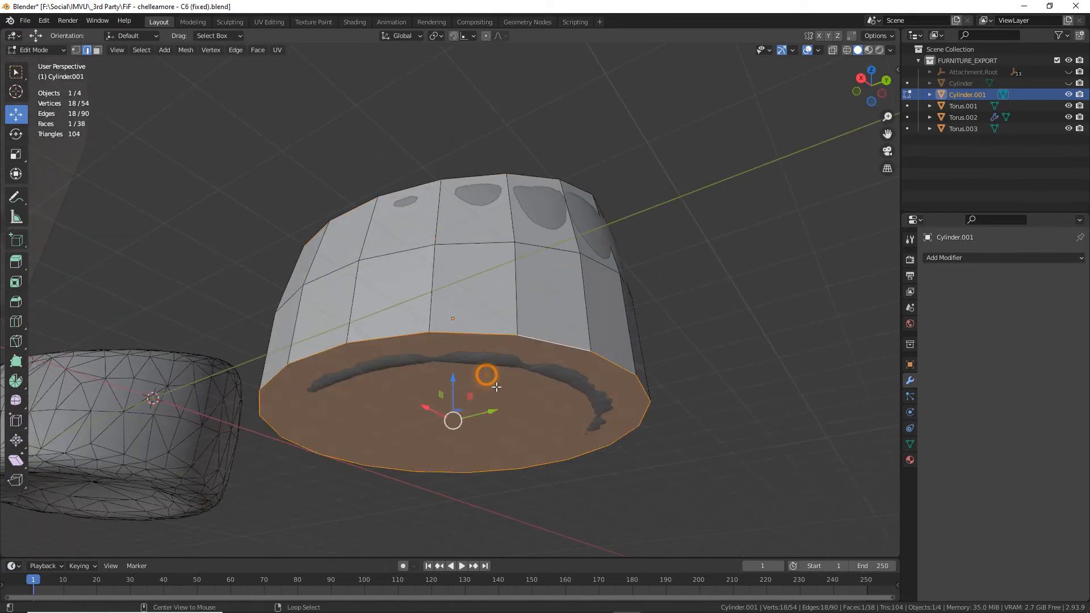
pyautogui.press('s')
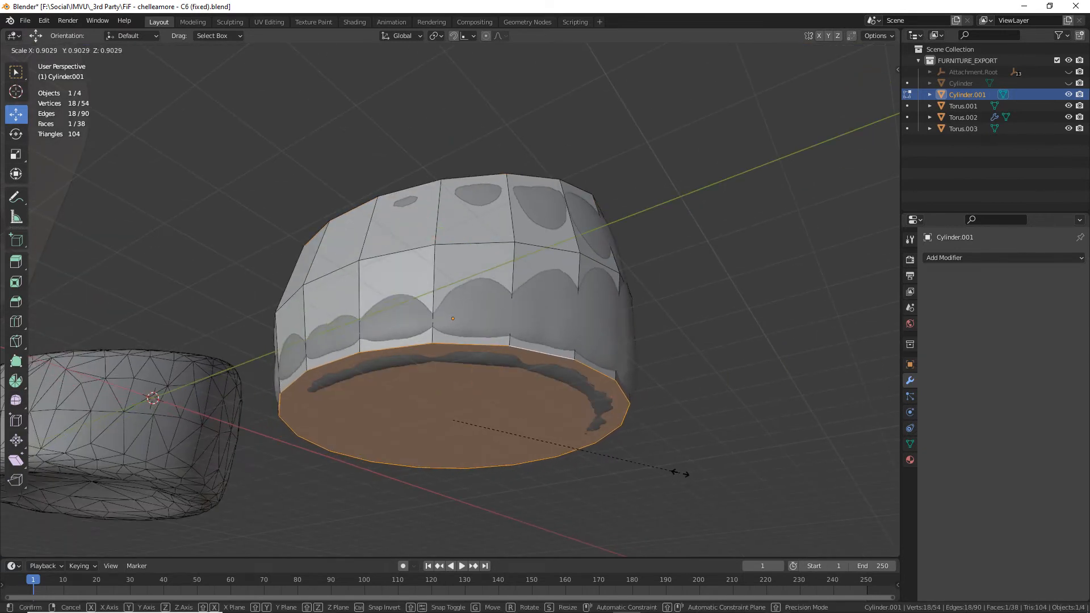
pyautogui.click(681, 474)
pyautogui.moveTo(681, 474); pyautogui.dragTo(566, 386, button='middle')
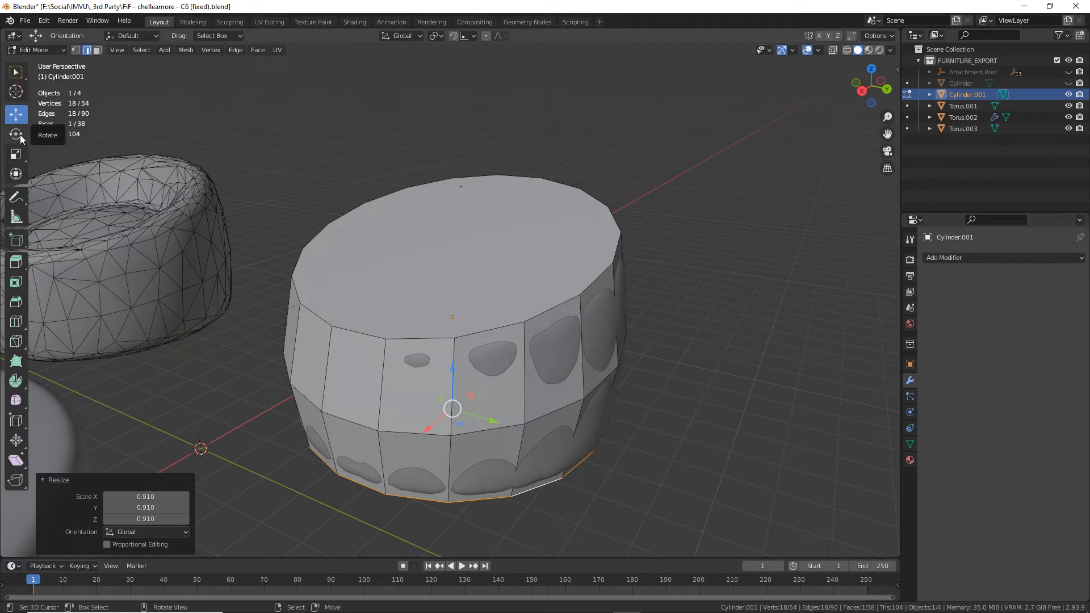
# Bevel the cylinder's whole top edge loop with one segment to soften the rim.
pyautogui.click(16, 303)
pyautogui.click(440, 335)
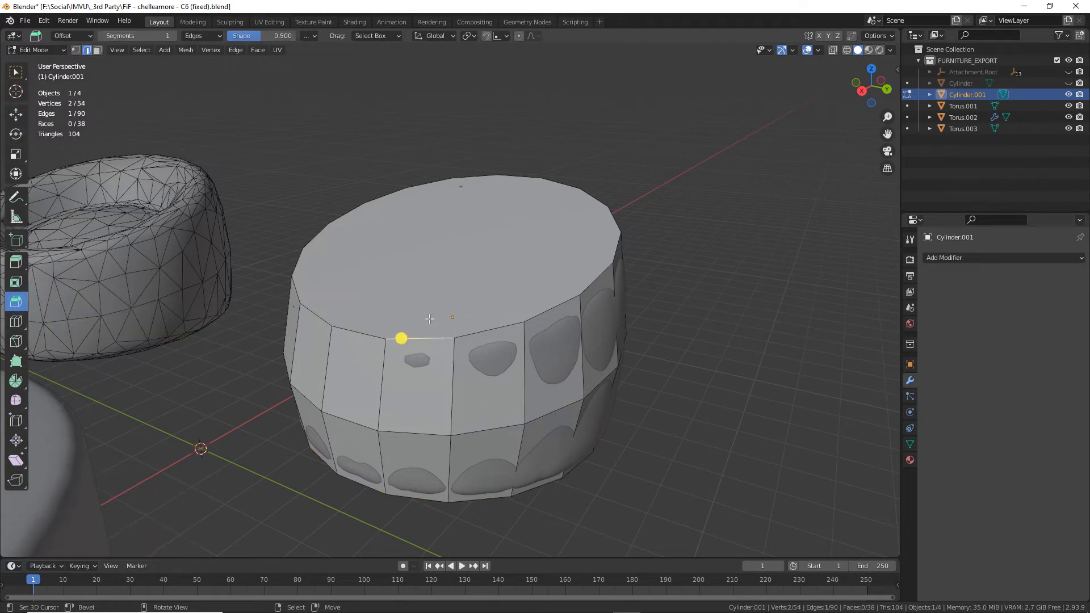
pyautogui.keyDown('alt'); pyautogui.click(441, 337); pyautogui.keyUp('alt')
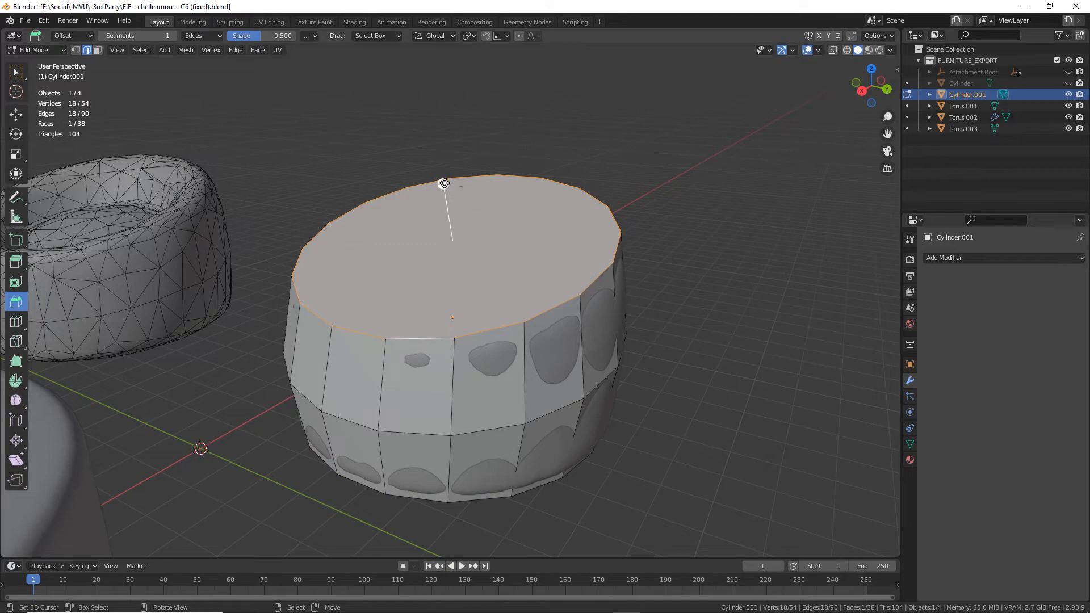
pyautogui.moveTo(445, 189); pyautogui.dragTo(441, 162)
# Bevel the cylinder's bottom edge loop with one segment, about 0.08 m wide.
pyautogui.moveTo(442, 162); pyautogui.dragTo(433, 332, button='middle')
pyautogui.keyDown('alt'); pyautogui.click(434, 318); pyautogui.keyUp('alt')
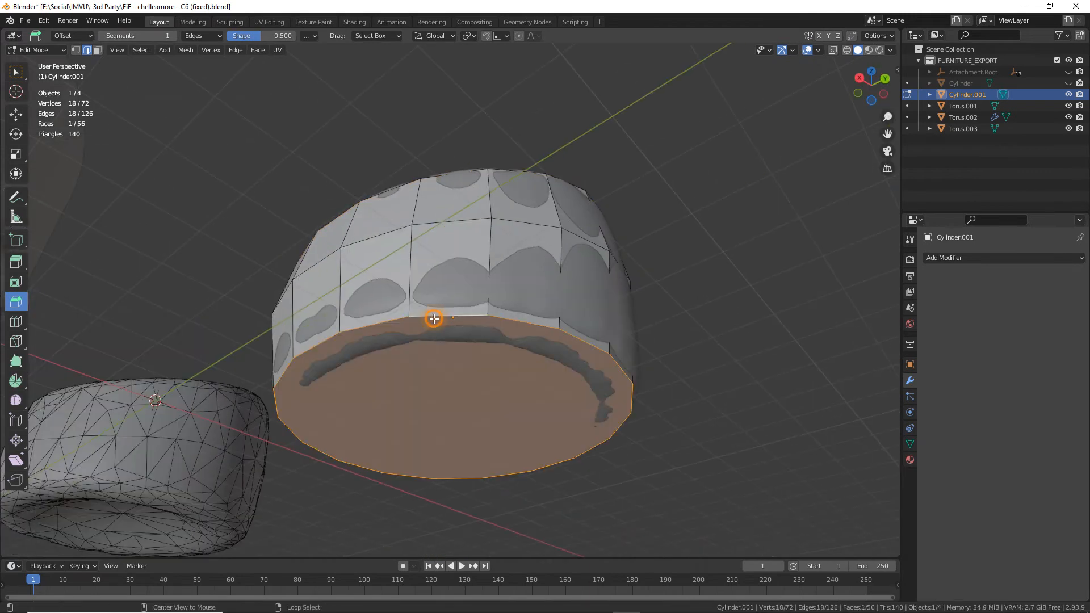
pyautogui.moveTo(454, 474); pyautogui.dragTo(456, 490)
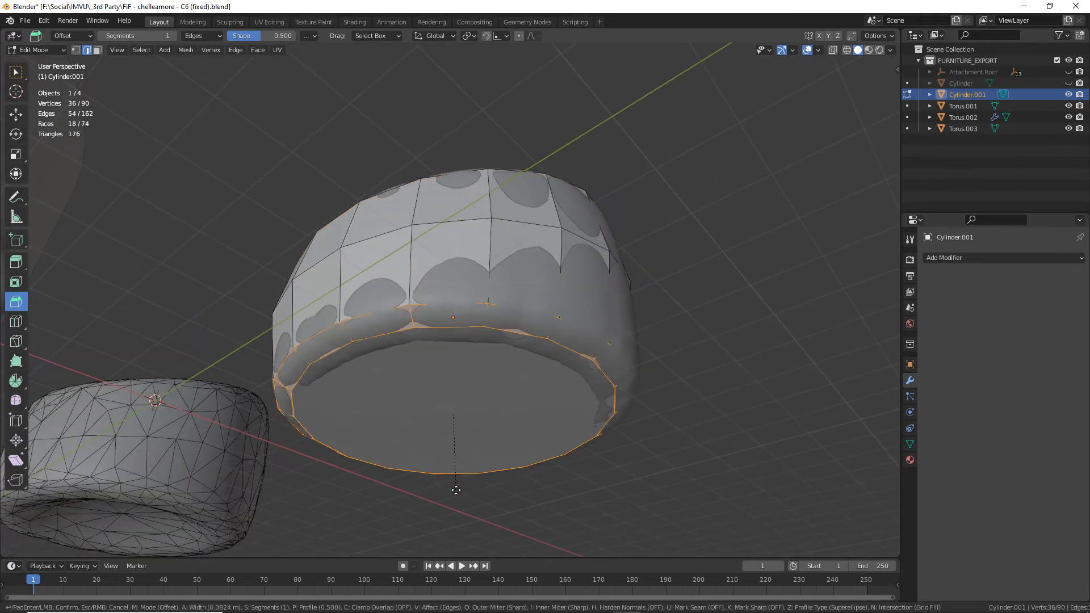
pyautogui.click(456, 491)
pyautogui.moveTo(456, 491); pyautogui.dragTo(450, 428, button='middle')
# With face selection, select the cylinder's top face and inset it 0.2086 m.
pyautogui.click(439, 213)
pyautogui.click(98, 50)
pyautogui.click(445, 264)
pyautogui.moveTo(446, 264); pyautogui.dragTo(496, 289, button='middle')
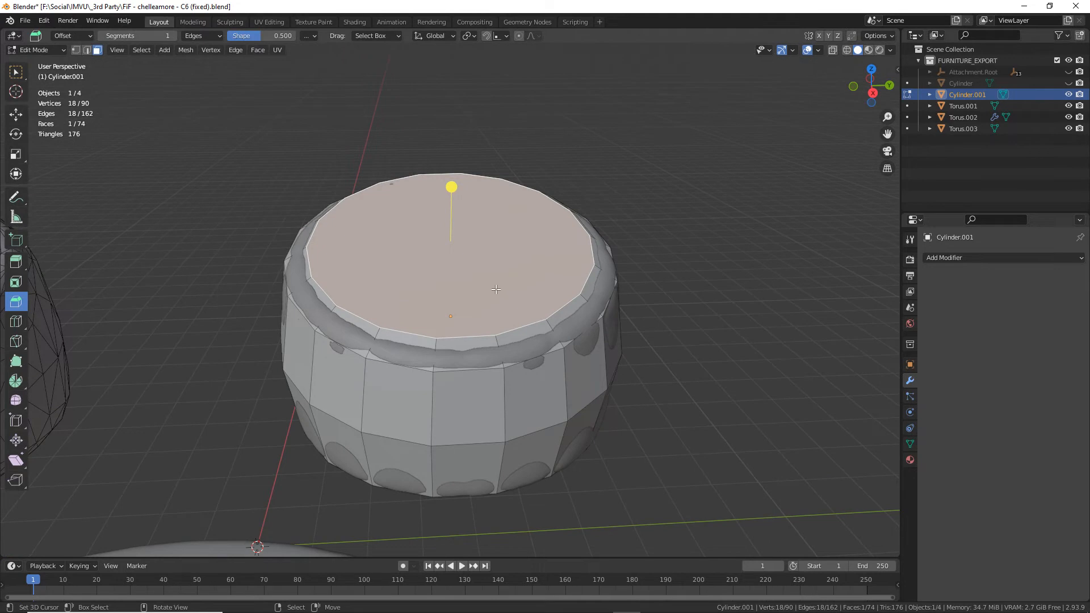
pyautogui.click(16, 282)
pyautogui.moveTo(452, 195); pyautogui.dragTo(451, 218)
# Display the meshes as wireframe and move the inset face -0.73854 m along Z to sink the seat.
pyautogui.click(15, 114)
pyautogui.moveTo(443, 267); pyautogui.dragTo(602, 216, button='middle')
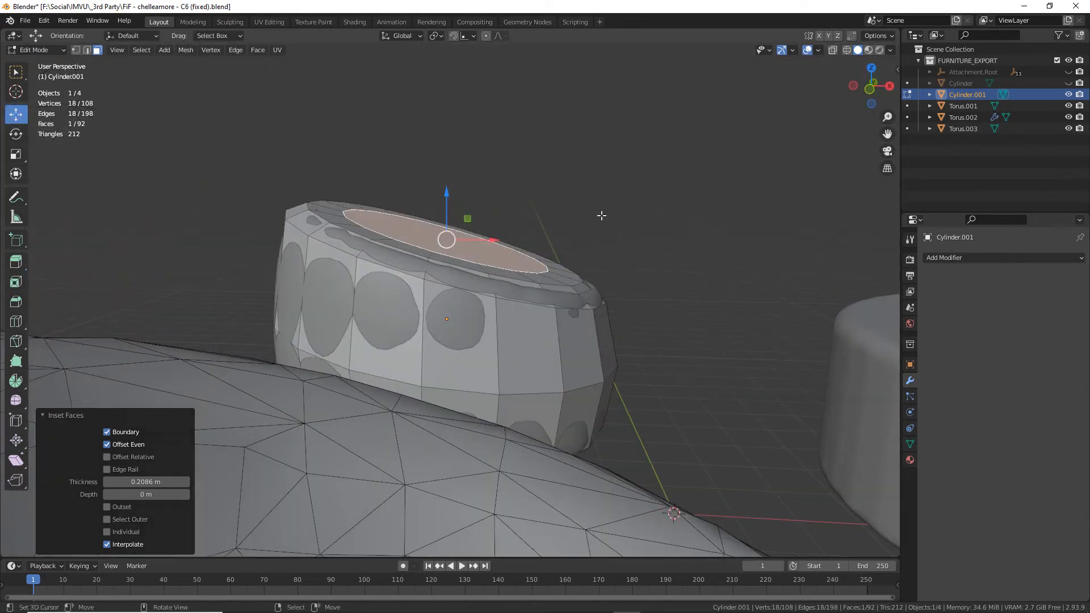
pyautogui.click(848, 51)
pyautogui.moveTo(474, 324); pyautogui.dragTo(476, 324, button='middle')
pyautogui.moveTo(448, 200); pyautogui.dragTo(451, 227)
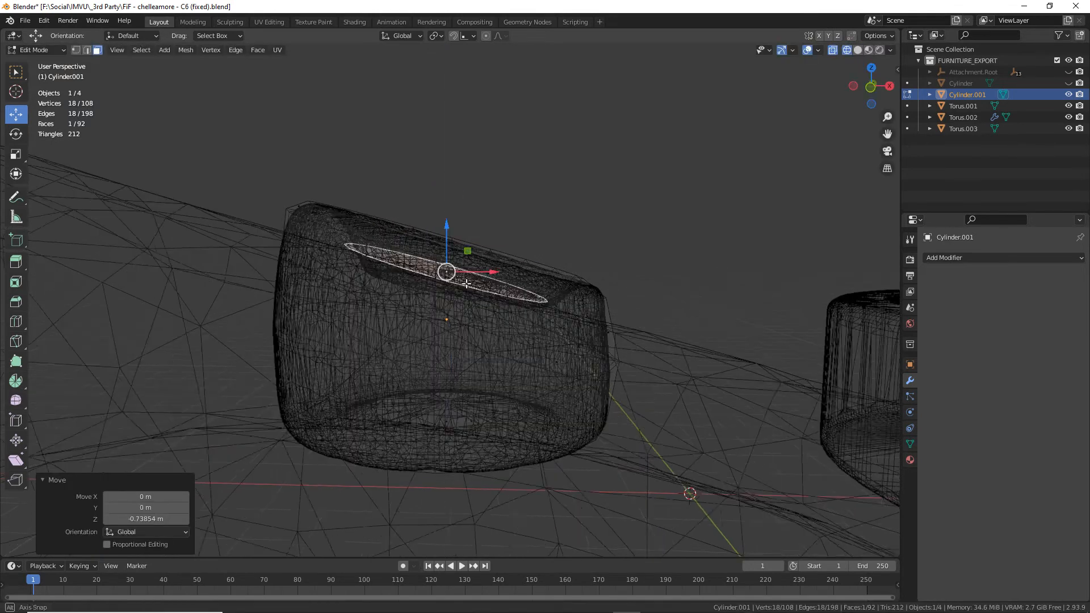
# Rotate the seat face about the Y axis to match the chair's seat and move it -0.15644 m along Z.
pyautogui.click(15, 136)
pyautogui.moveTo(389, 312)
pyautogui.mouseDown(button='middle')
pyautogui.moveTo(394, 377)
pyautogui.moveTo(397, 309)
pyautogui.mouseUp(button='middle')
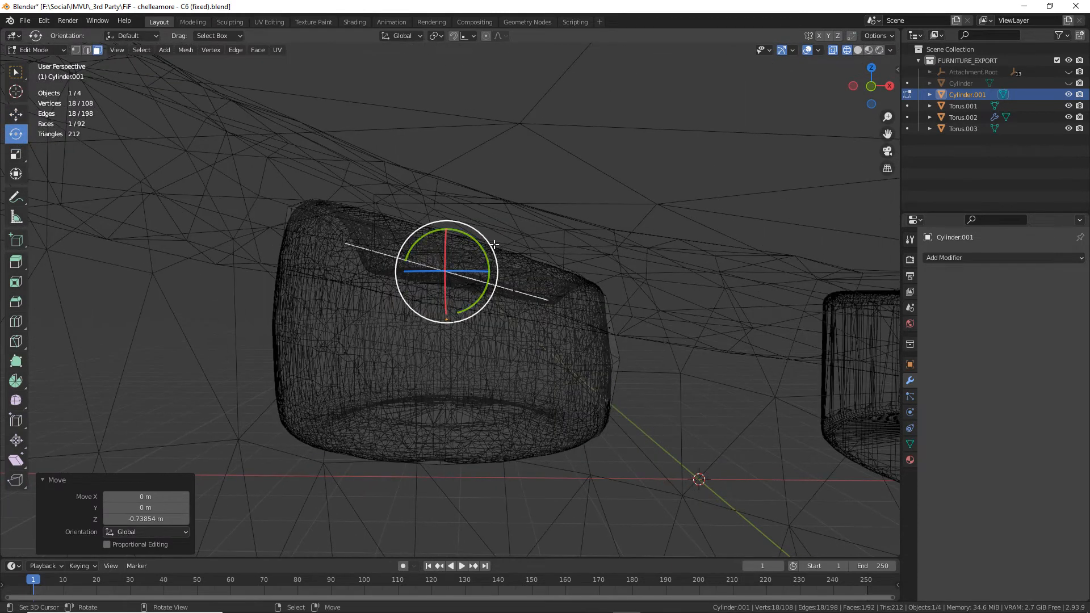
pyautogui.moveTo(496, 249); pyautogui.dragTo(502, 273)
pyautogui.click(16, 115)
pyautogui.moveTo(455, 226); pyautogui.dragTo(455, 237)
pyautogui.moveTo(433, 272); pyautogui.dragTo(433, 338, button='middle')
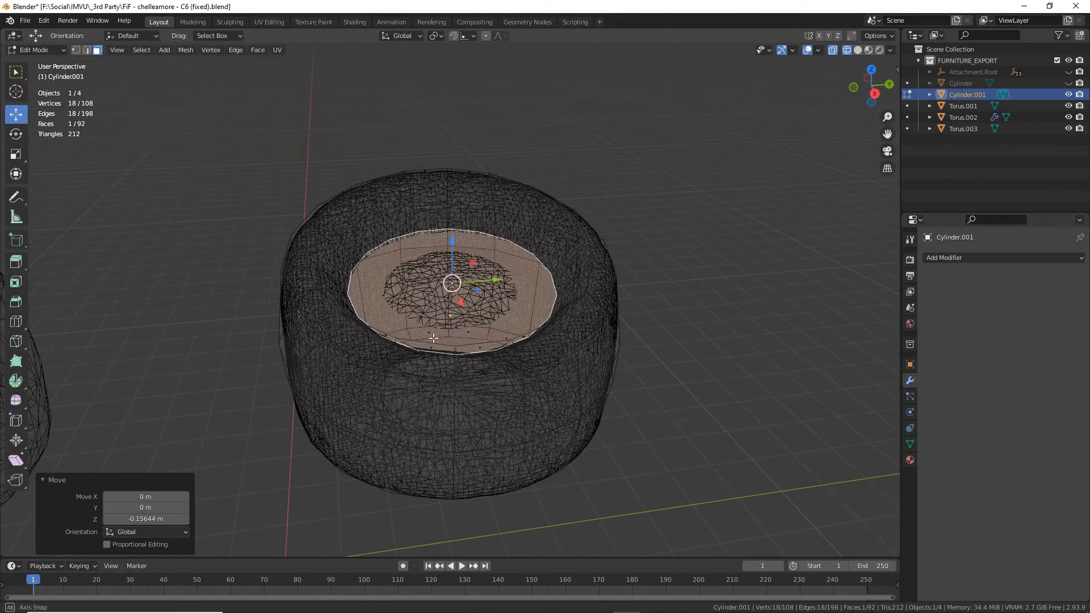
# Display the meshes as solid and inset the seat face 0.1454 m.
pyautogui.scroll(4, 433, 338)
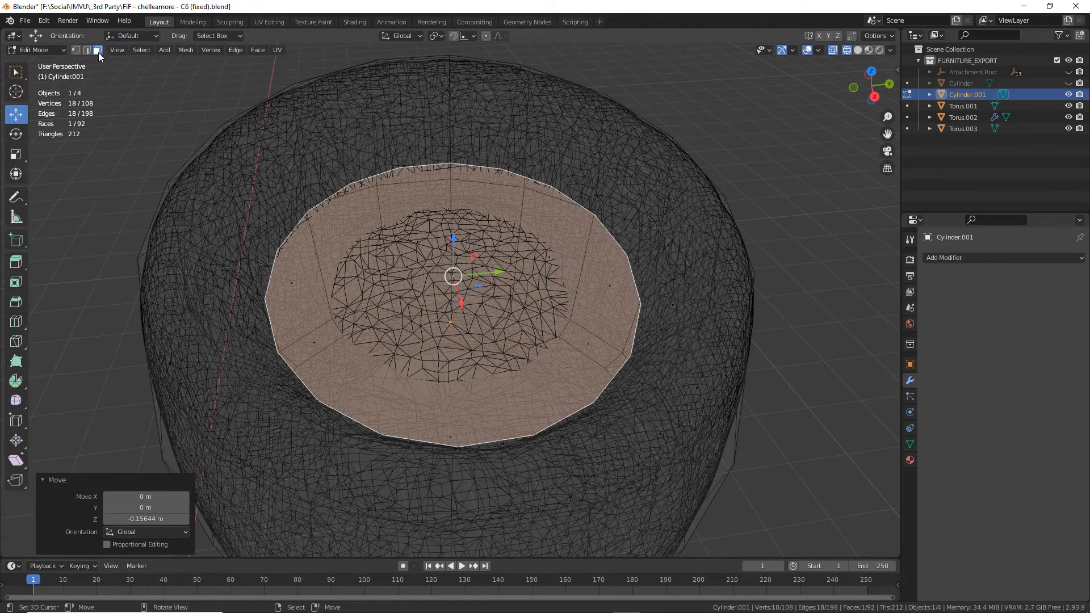
pyautogui.click(857, 50)
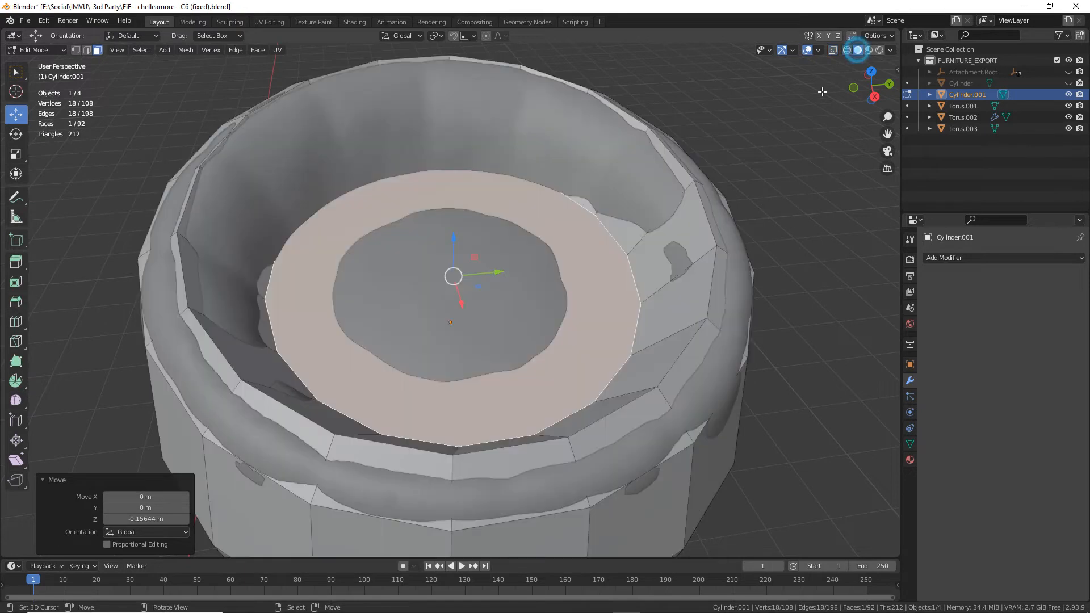
pyautogui.click(16, 282)
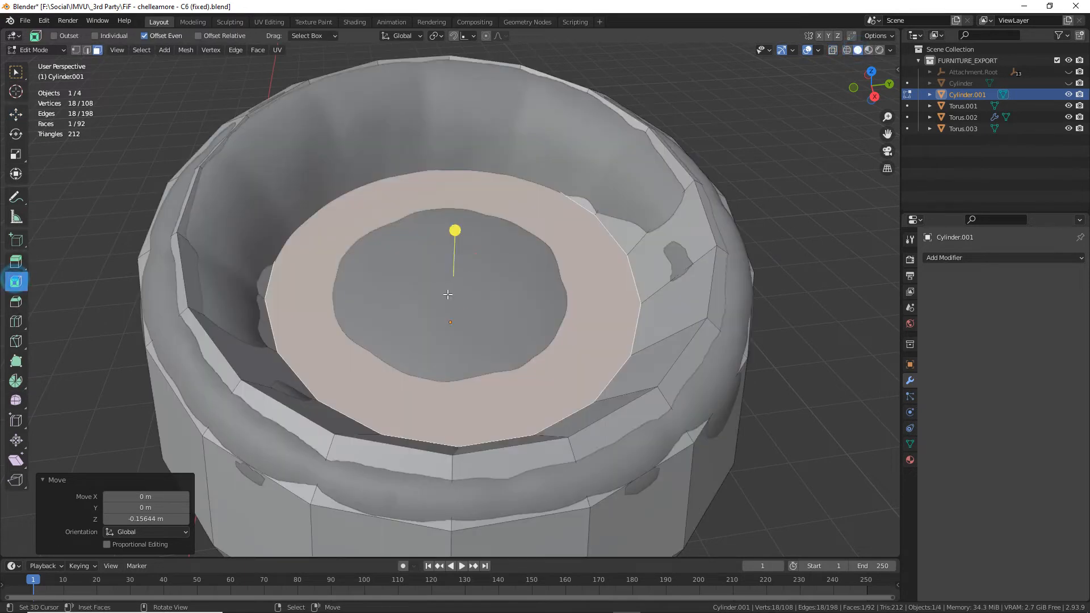
pyautogui.moveTo(454, 233); pyautogui.dragTo(449, 274)
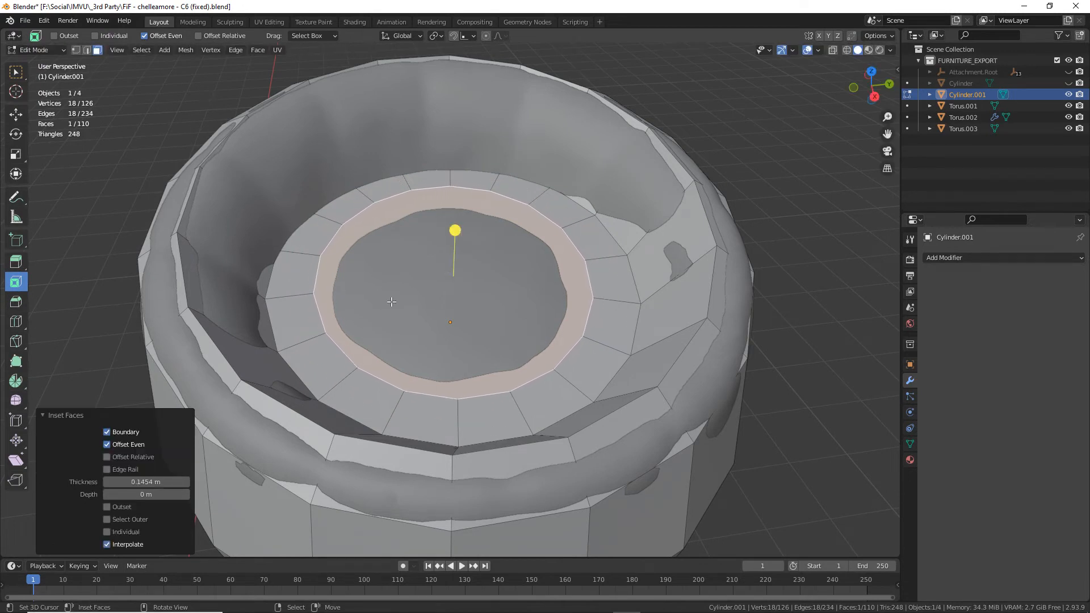
# With edge selection, select the seat's outer edge loop and move it -0.18917 m along Z.
pyautogui.click(86, 50)
pyautogui.moveTo(263, 273); pyautogui.dragTo(316, 281, button='middle')
pyautogui.click(16, 114)
pyautogui.moveTo(451, 226); pyautogui.dragTo(451, 241)
pyautogui.moveTo(362, 232); pyautogui.dragTo(422, 254, button='middle')
pyautogui.scroll(-2, 385, 248)
pyautogui.scroll(-1, 387, 249)
pyautogui.scroll(2, 284, 300)
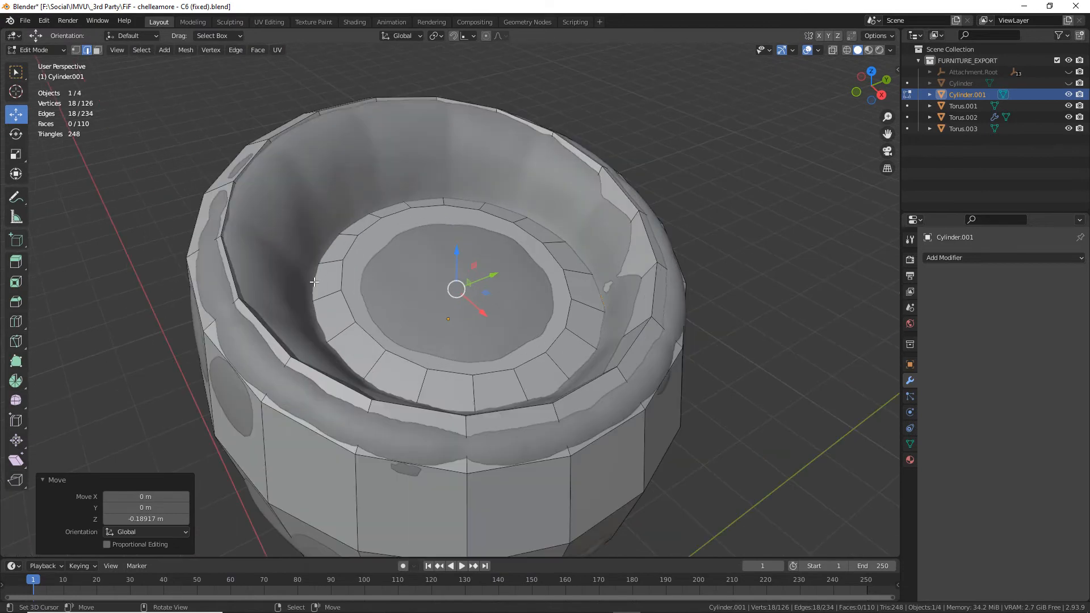
# Select the inner edge loop of the chair's rim and scale it uniformly to 1.055.
pyautogui.keyDown('alt'); pyautogui.rightClick(256, 317); pyautogui.keyUp('alt')
pyautogui.moveTo(257, 318); pyautogui.dragTo(341, 324, button='middle')
pyautogui.moveTo(276, 297); pyautogui.dragTo(314, 299, button='middle')
pyautogui.scroll(1, 307, 277)
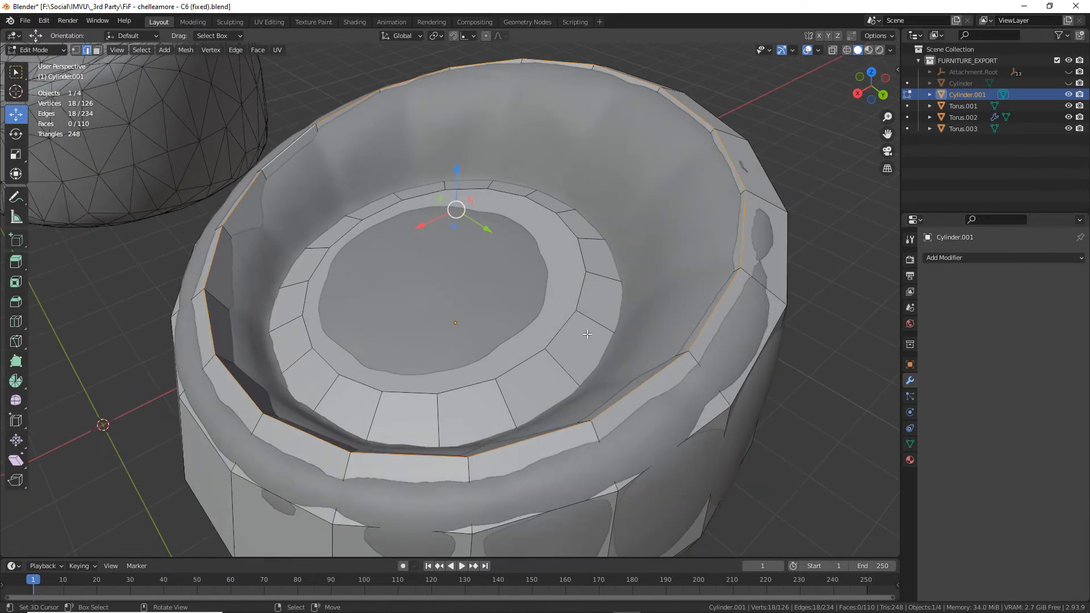
pyautogui.click(16, 175)
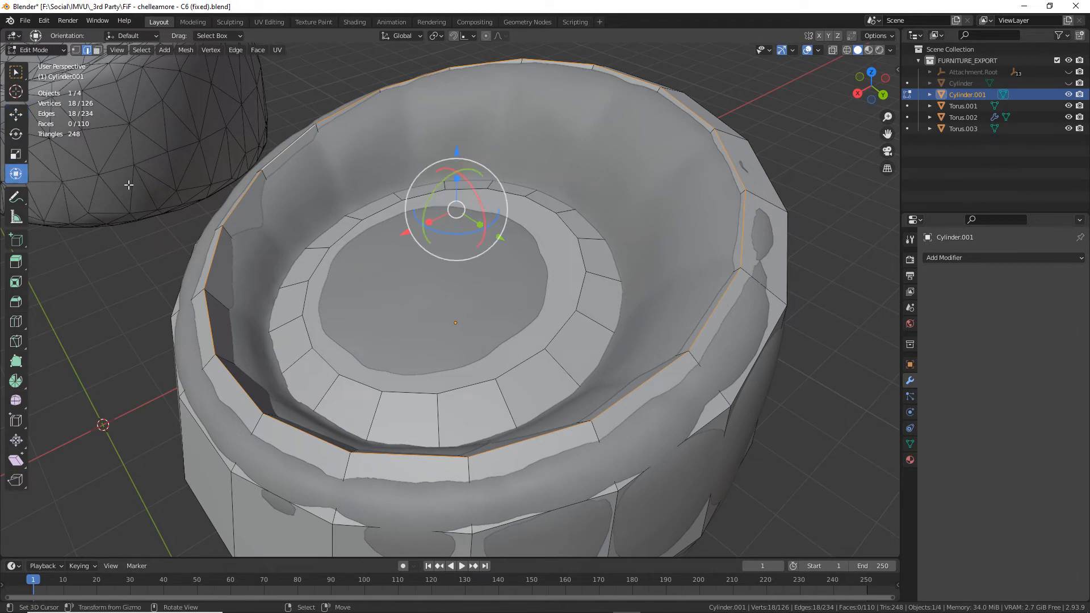
pyautogui.click(16, 158)
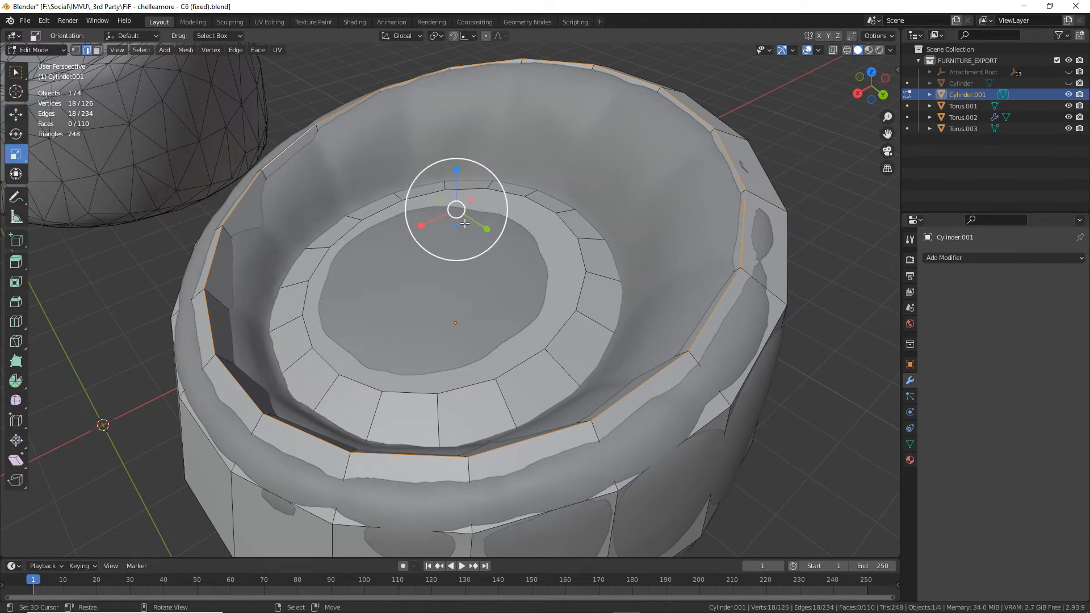
pyautogui.moveTo(463, 260); pyautogui.dragTo(465, 258)
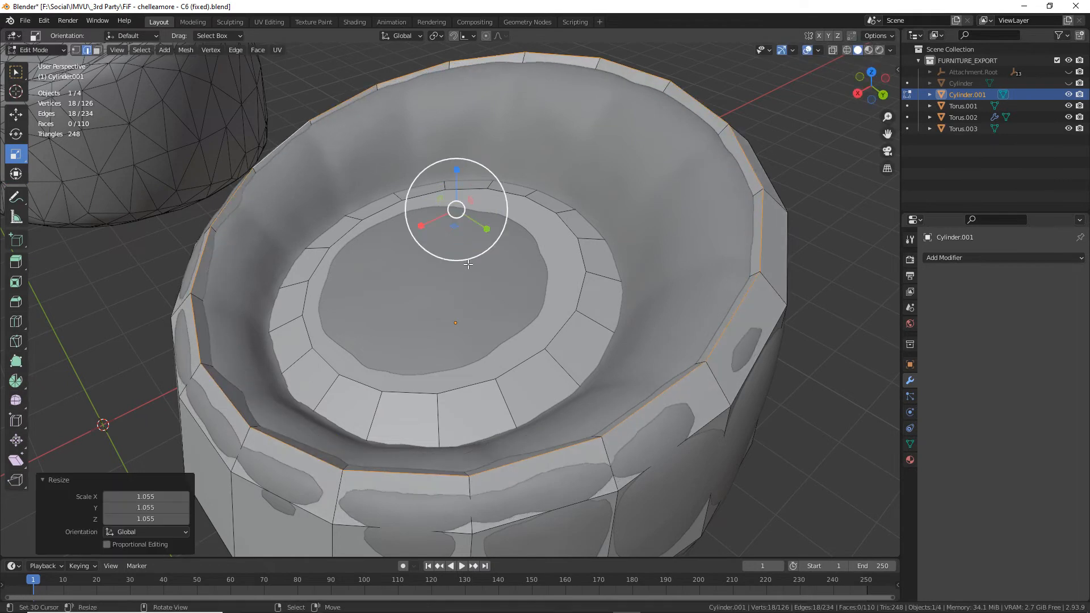
pyautogui.moveTo(463, 260); pyautogui.dragTo(428, 250, button='middle')
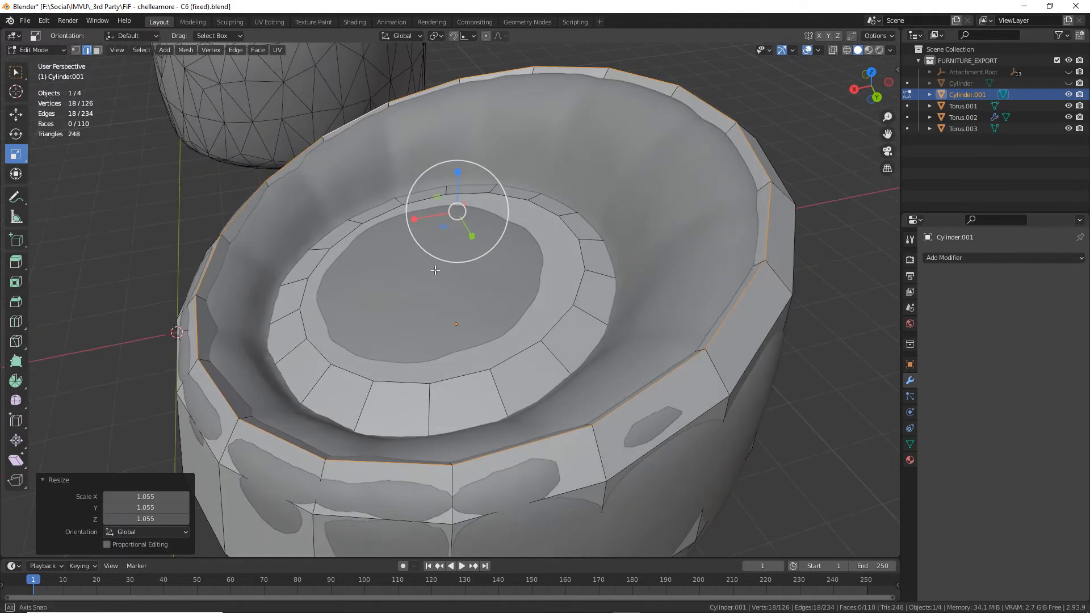
# Cut one centered edge loop around the chair's inner wall between the rim and the seat.
pyautogui.click(16, 321)
pyautogui.click(216, 287)
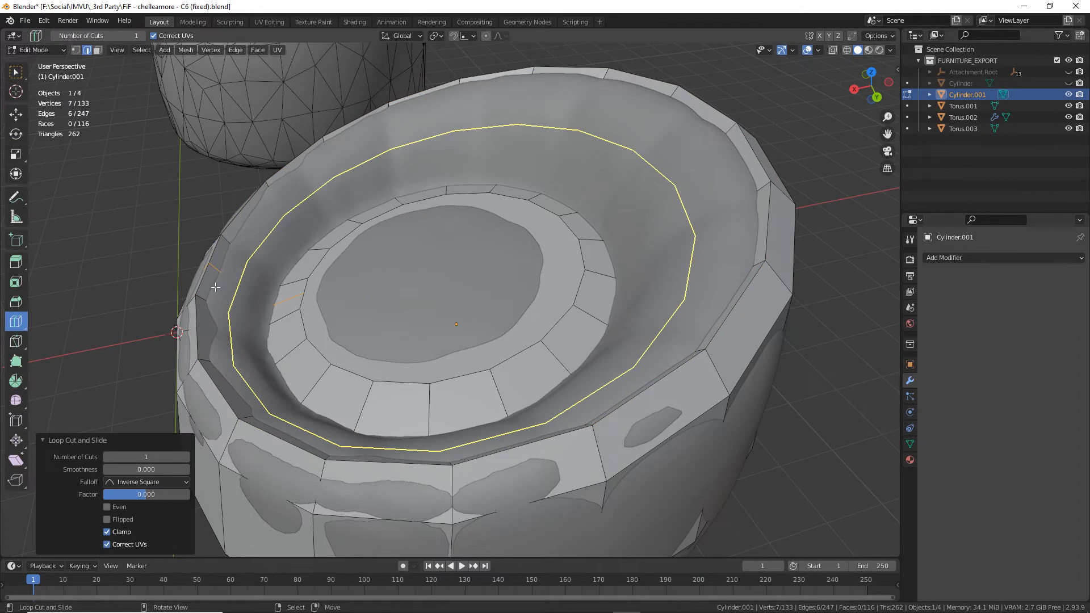
pyautogui.moveTo(243, 288)
pyautogui.mouseDown(button='middle')
pyautogui.moveTo(267, 318)
pyautogui.moveTo(243, 343)
pyautogui.moveTo(231, 297)
pyautogui.mouseUp(button='middle')
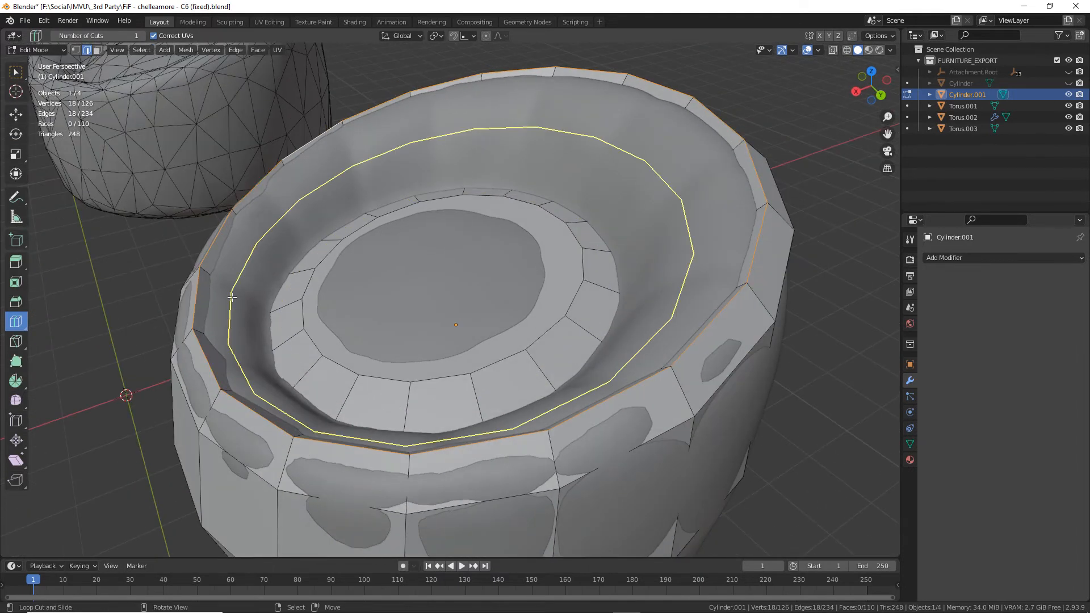
pyautogui.click(231, 297)
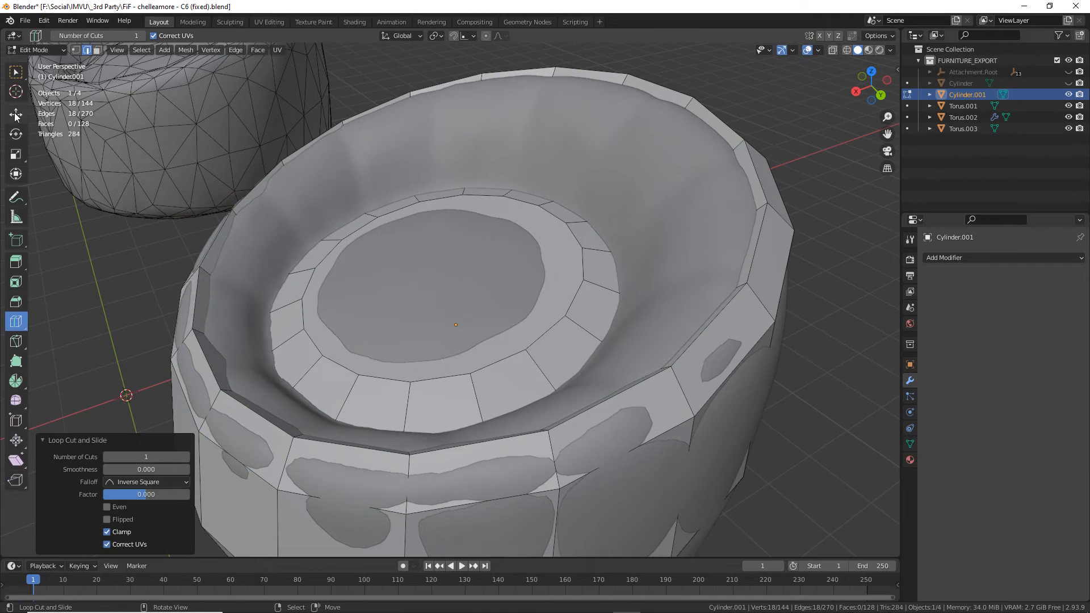
# Select the middle edge loop of the inner wall and scale it uniformly to about 0.96.
pyautogui.click(16, 161)
pyautogui.keyDown('alt'); pyautogui.rightClick(220, 351); pyautogui.keyUp('alt')
pyautogui.keyDown('alt'); pyautogui.rightClick(230, 370); pyautogui.keyUp('alt')
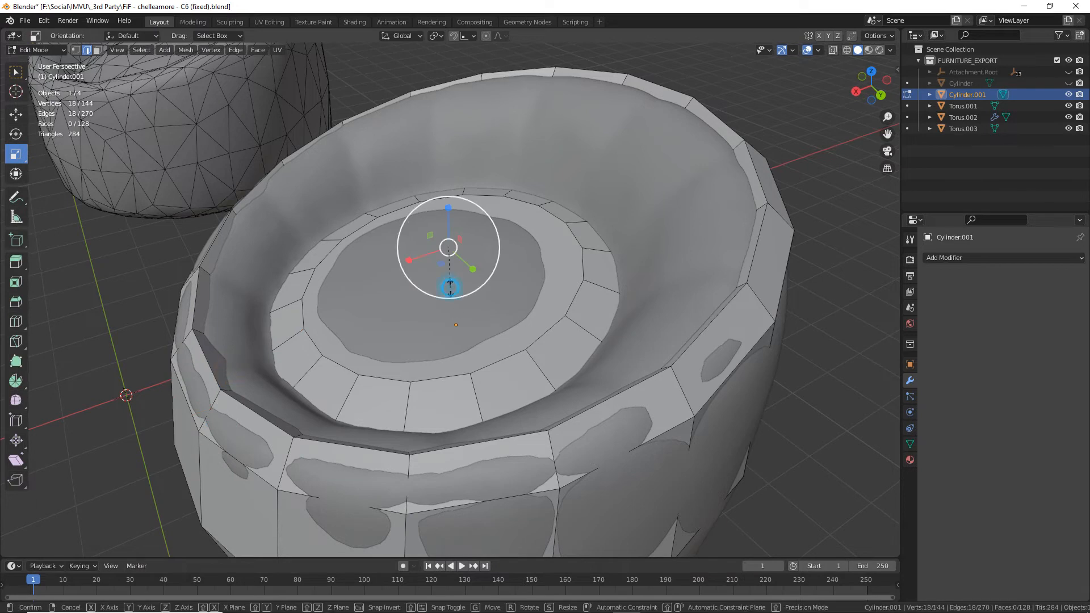
pyautogui.press('s')
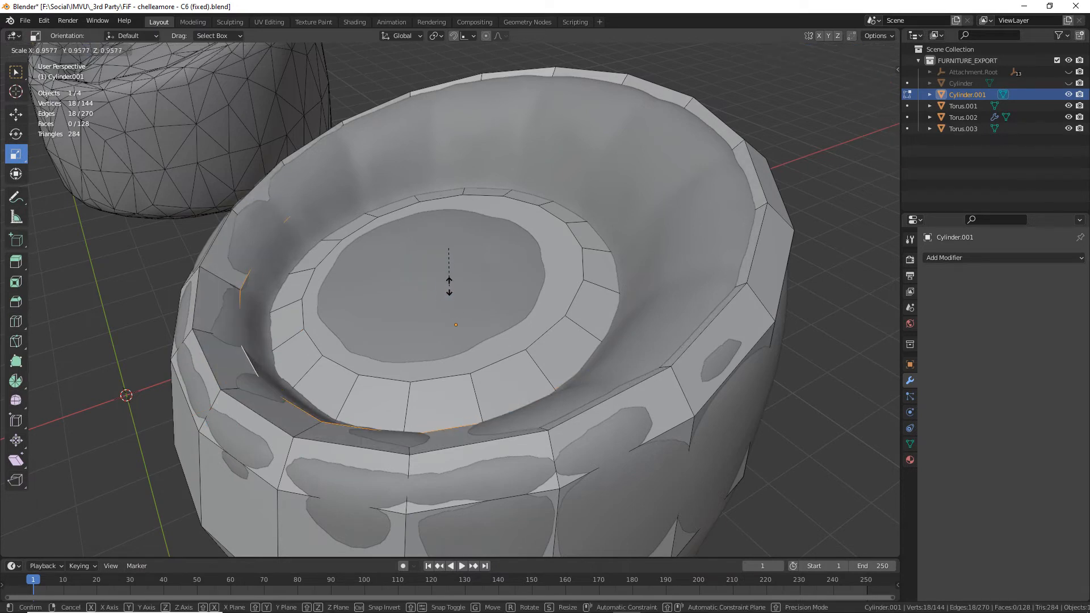
pyautogui.click(449, 286)
# Select the rim's inner edge loop and lower it slightly along Z.
pyautogui.keyDown('alt'); pyautogui.click(205, 349); pyautogui.keyUp('alt')
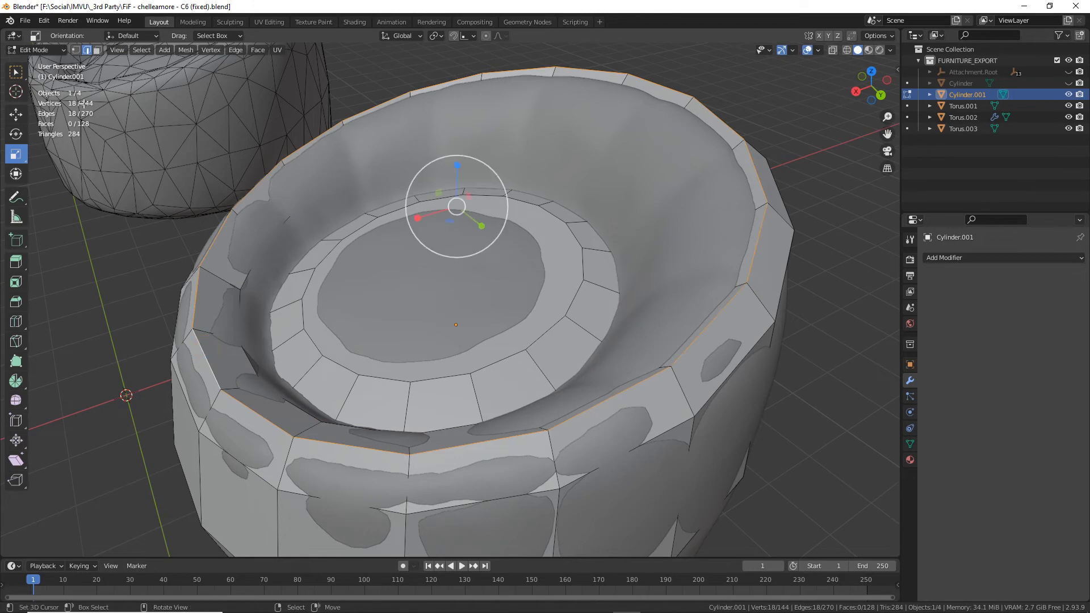
pyautogui.click(16, 114)
pyautogui.moveTo(102, 173); pyautogui.dragTo(398, 170, button='middle')
pyautogui.moveTo(455, 154); pyautogui.dragTo(457, 159)
# Select the middle edge loop of the chair's inner wall through the wireframe view and nudge it slightly along X and Z.
pyautogui.moveTo(457, 164); pyautogui.dragTo(664, 189, button='middle')
pyautogui.keyDown('alt'); pyautogui.click(660, 169); pyautogui.keyUp('alt')
pyautogui.click(847, 51)
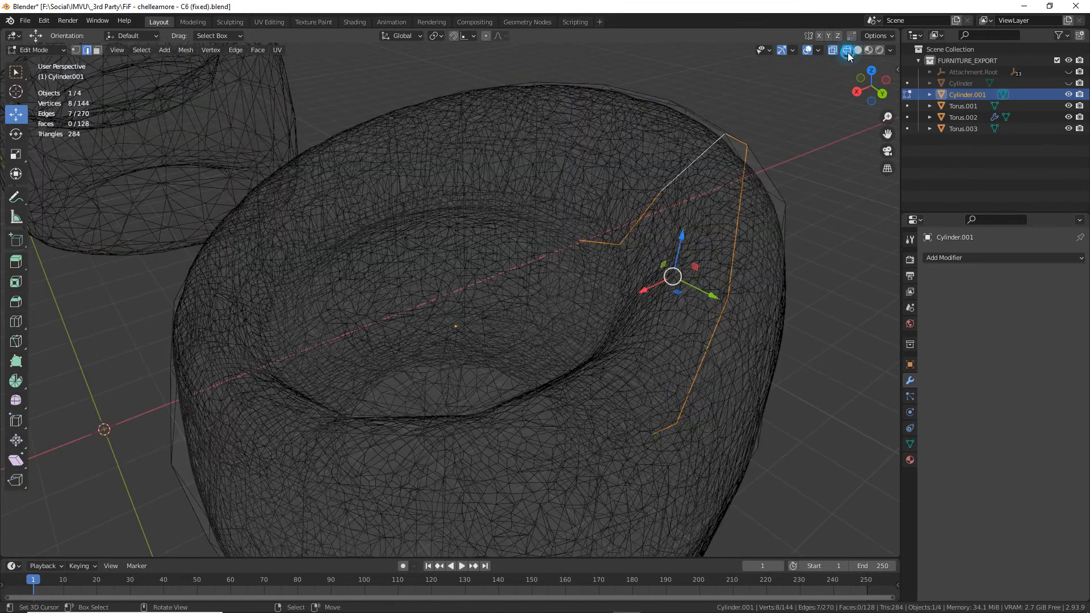
pyautogui.keyDown('alt'); pyautogui.click(665, 196); pyautogui.keyUp('alt')
pyautogui.moveTo(664, 196); pyautogui.dragTo(653, 184, button='middle')
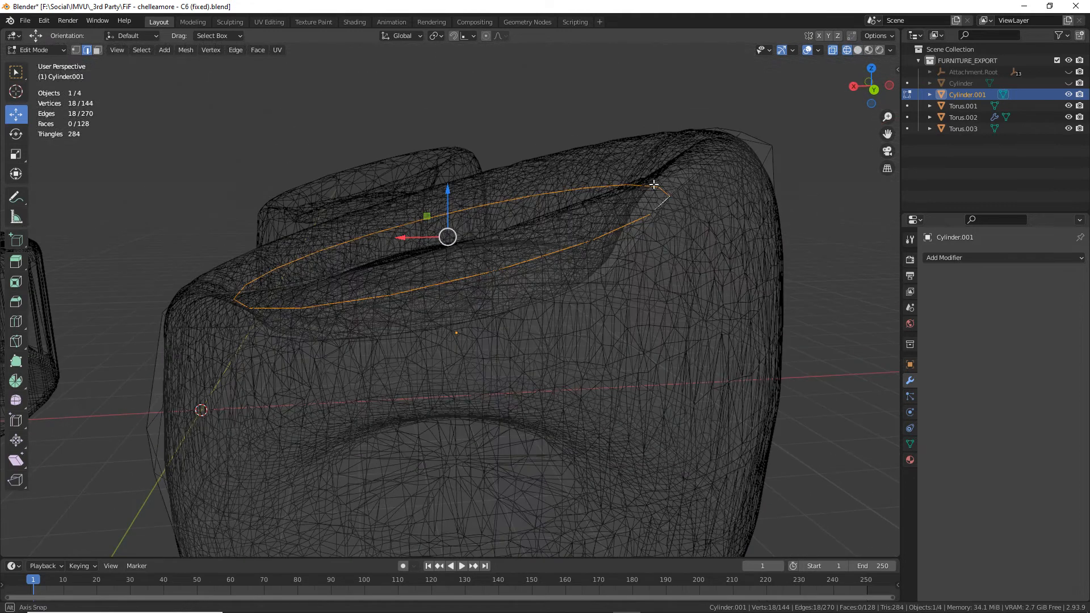
pyautogui.click(857, 50)
pyautogui.moveTo(519, 171); pyautogui.dragTo(519, 258, button='middle')
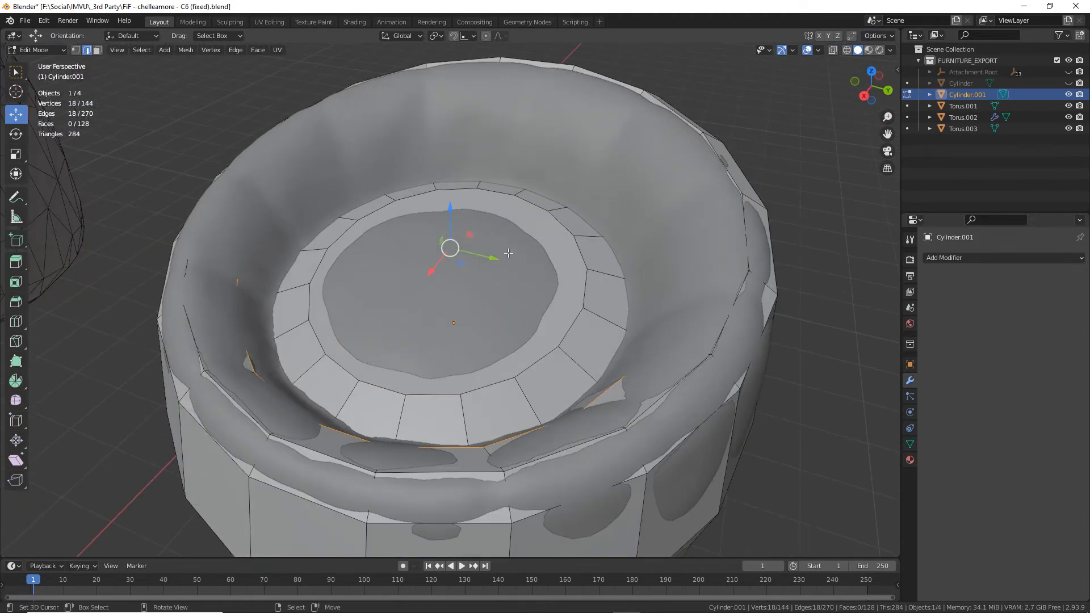
pyautogui.moveTo(431, 269); pyautogui.dragTo(432, 267)
pyautogui.moveTo(431, 266); pyautogui.dragTo(446, 201, button='middle')
pyautogui.moveTo(447, 200); pyautogui.dragTo(450, 203)
pyautogui.moveTo(450, 203); pyautogui.dragTo(772, 260, button='middle')
# Select two inner rim edges at the chair's raised back and hide the high-poly chair Torus.003, returning to solid-shaded mesh editing.
pyautogui.rightClick(786, 239)
pyautogui.keyDown('shift'); pyautogui.rightClick(779, 311); pyautogui.keyUp('shift')
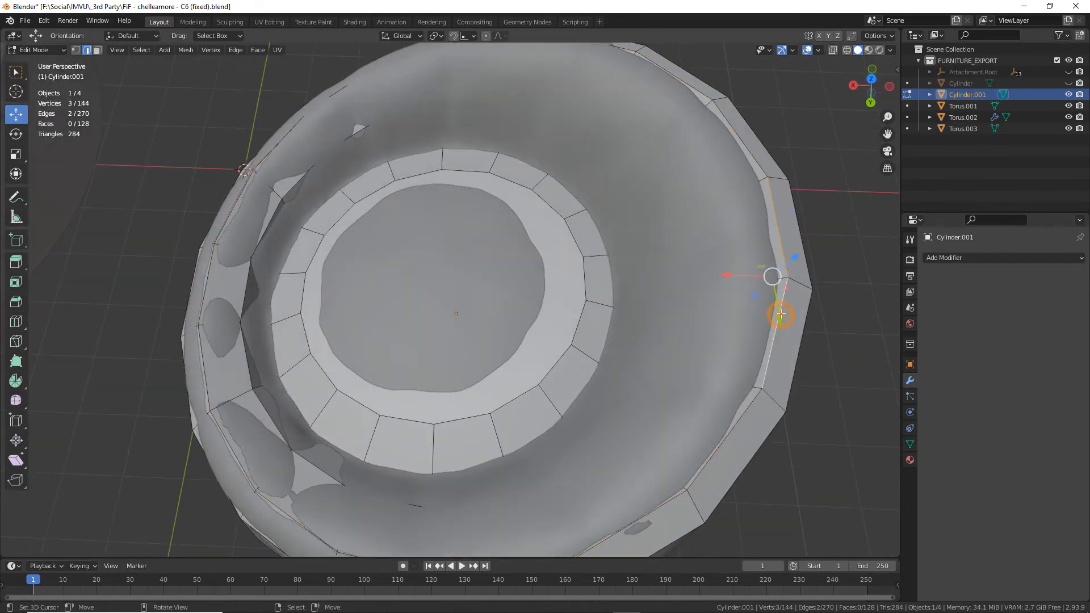
pyautogui.scroll(-2, 697, 276)
pyautogui.moveTo(696, 275); pyautogui.dragTo(701, 298, button='middle')
pyautogui.scroll(2, 701, 298)
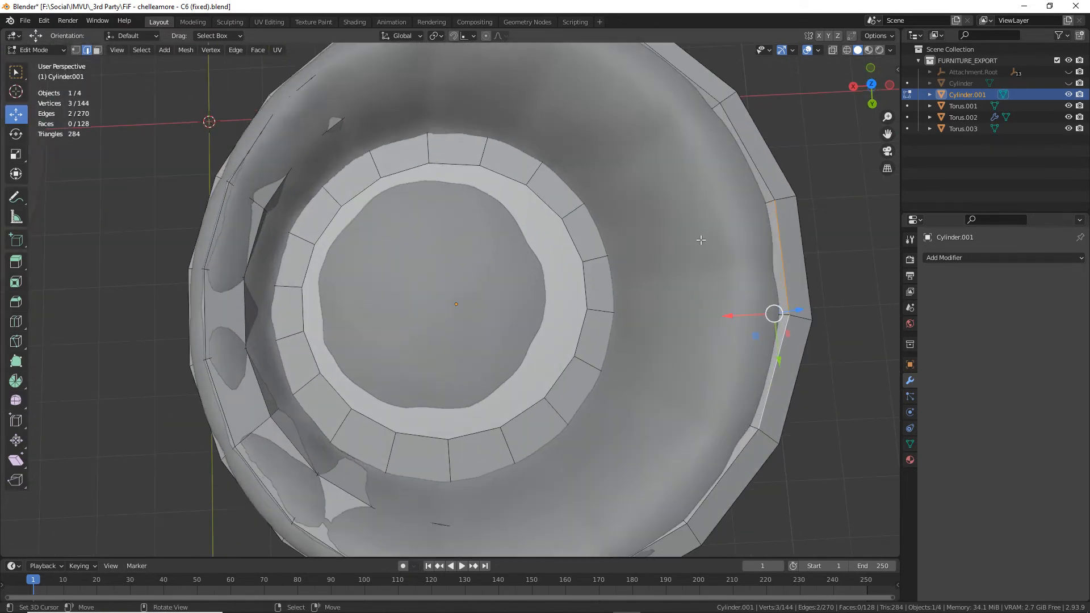
pyautogui.click(846, 50)
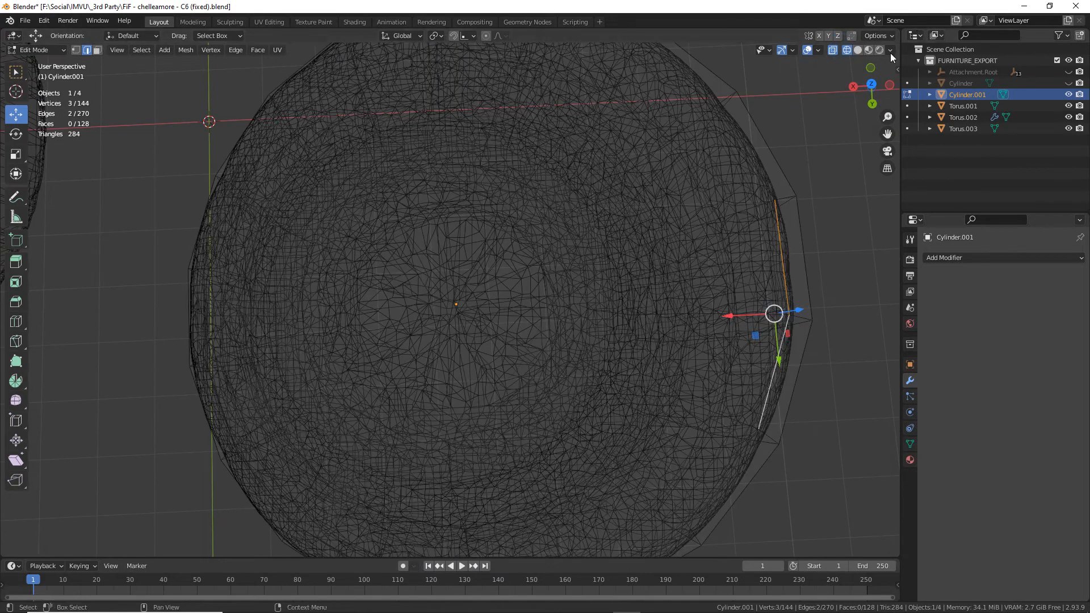
pyautogui.press('Tab')
pyautogui.click(734, 162)
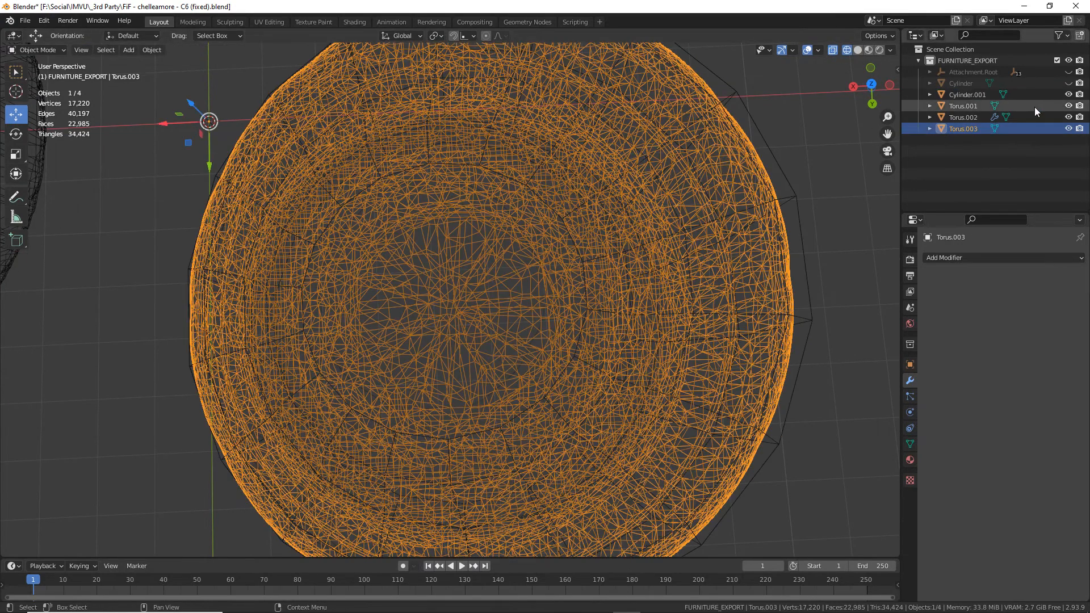
pyautogui.click(1069, 128)
pyautogui.click(755, 169)
pyautogui.press('Tab')
pyautogui.moveTo(742, 229); pyautogui.dragTo(757, 206, button='middle')
pyautogui.click(858, 50)
# Add the neighbouring rim and inner-wall edges at the raised back to the selection and move them about 0.066 m along X.
pyautogui.moveTo(652, 341)
pyautogui.mouseDown(button='middle')
pyautogui.moveTo(650, 257)
pyautogui.moveTo(653, 335)
pyautogui.mouseUp(button='middle')
pyautogui.keyDown('shift'); pyautogui.click(685, 244); pyautogui.keyUp('shift')
pyautogui.keyDown('shift'); pyautogui.click(664, 194); pyautogui.keyUp('shift')
pyautogui.keyDown('shift'); pyautogui.click(684, 340); pyautogui.keyUp('shift')
pyautogui.keyDown('shift'); pyautogui.click(738, 140); pyautogui.keyUp('shift')
pyautogui.moveTo(671, 241); pyautogui.dragTo(650, 247)
pyautogui.click(1068, 129)
pyautogui.click(1068, 129)
pyautogui.click(1069, 128)
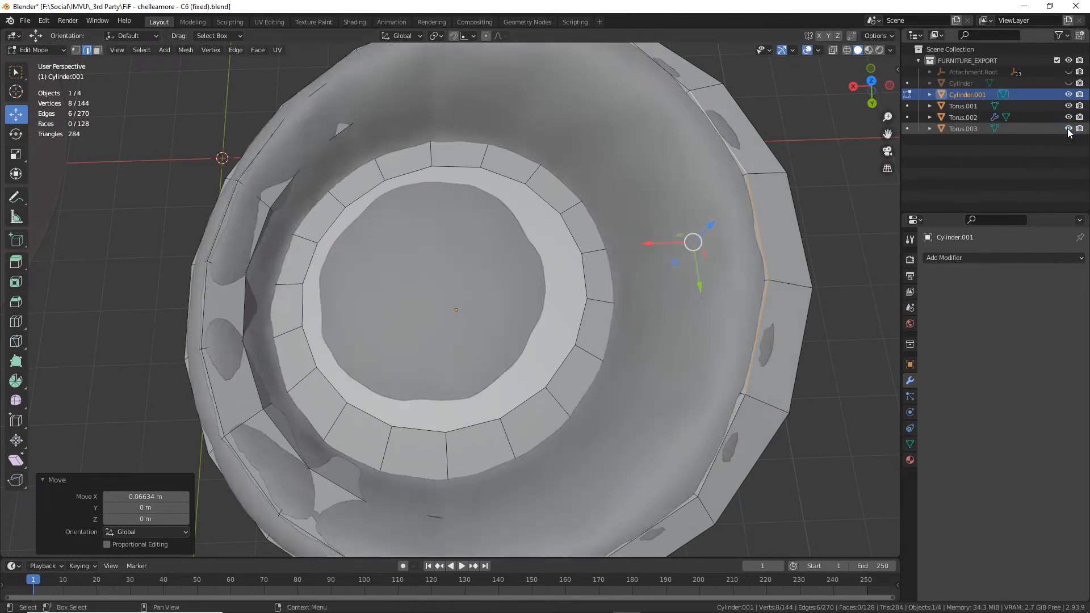
pyautogui.click(1069, 128)
# Move the six selected back edges a further 0.042 m or so along X, checking them against the high-poly chair.
pyautogui.moveTo(656, 242); pyautogui.dragTo(647, 244)
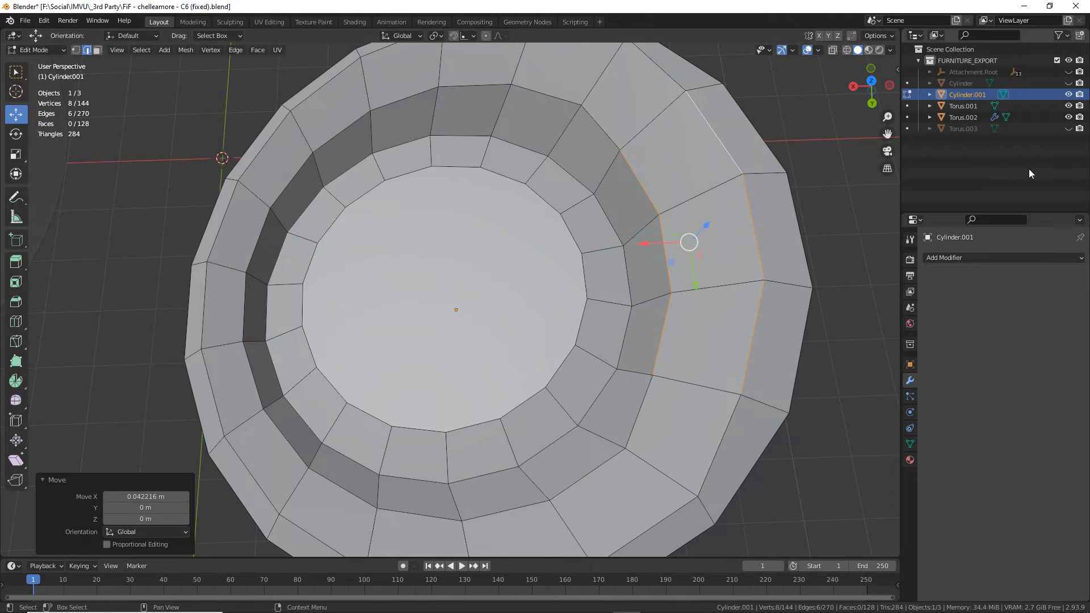
pyautogui.click(1068, 128)
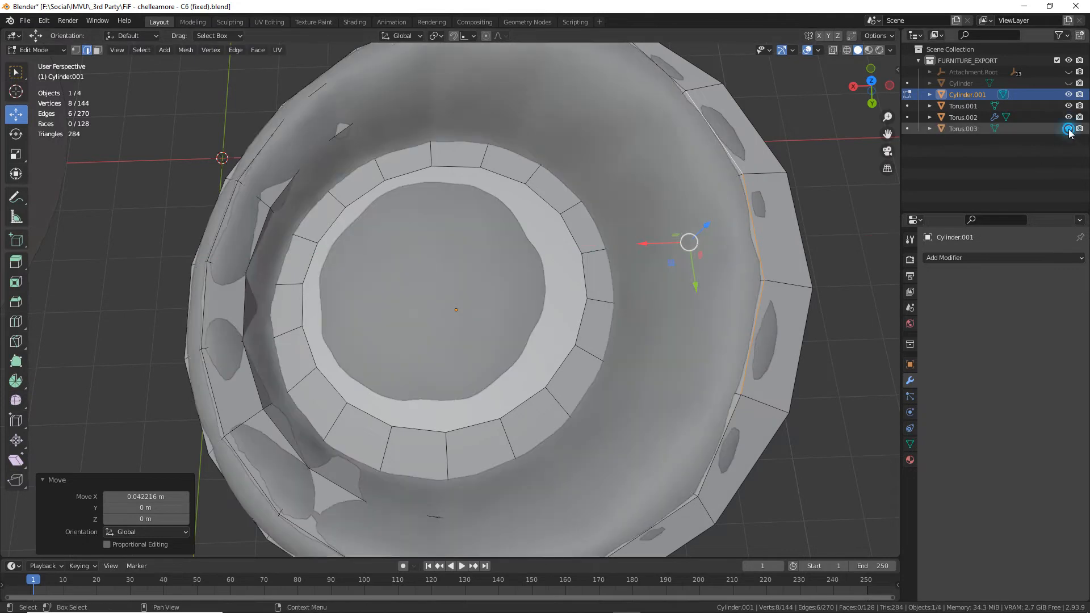
pyautogui.click(1068, 130)
pyautogui.moveTo(646, 243); pyautogui.dragTo(645, 244)
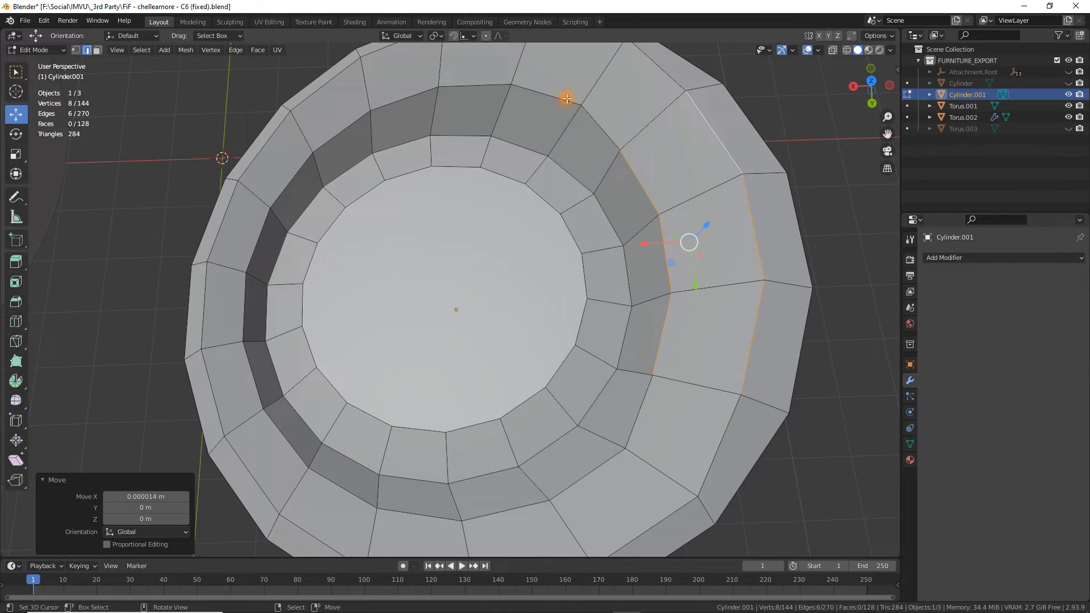
# Select one edge on each side of the inner wall's middle loop, shift them along X and raise them about 0.167 m.
pyautogui.click(566, 99)
pyautogui.keyDown('shift'); pyautogui.click(604, 450); pyautogui.keyUp('shift')
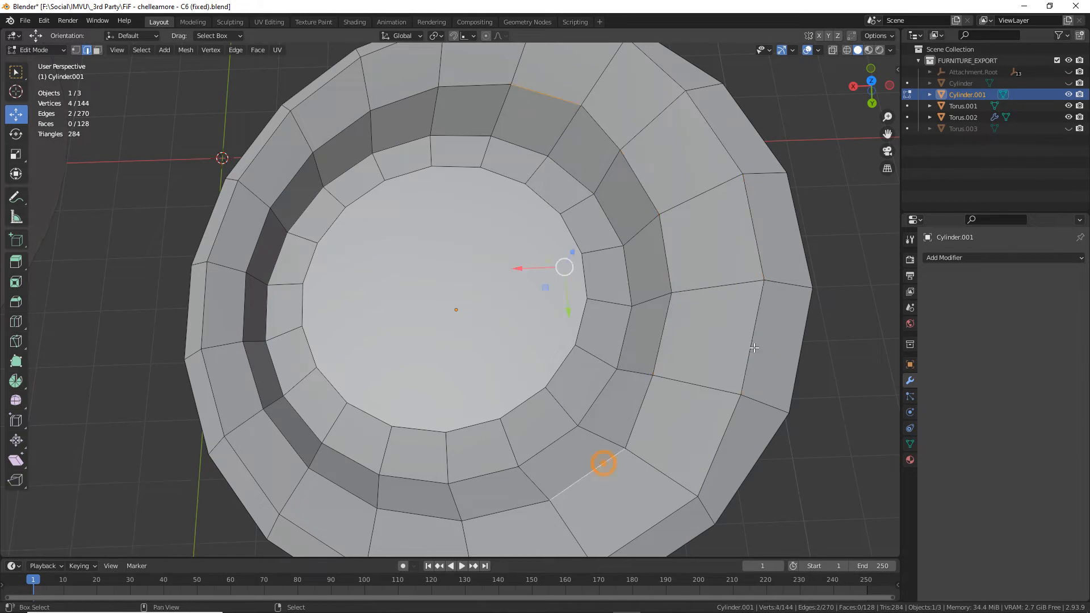
pyautogui.click(1068, 128)
pyautogui.moveTo(519, 268); pyautogui.dragTo(509, 269)
pyautogui.moveTo(594, 315); pyautogui.dragTo(652, 225, button='middle')
pyautogui.moveTo(500, 159); pyautogui.dragTo(530, 166)
pyautogui.moveTo(530, 166); pyautogui.dragTo(540, 196, button='middle')
# Select three adjacent edges at the back of the inner wall's middle loop and raise them about 0.176 m along Z.
pyautogui.click(1068, 129)
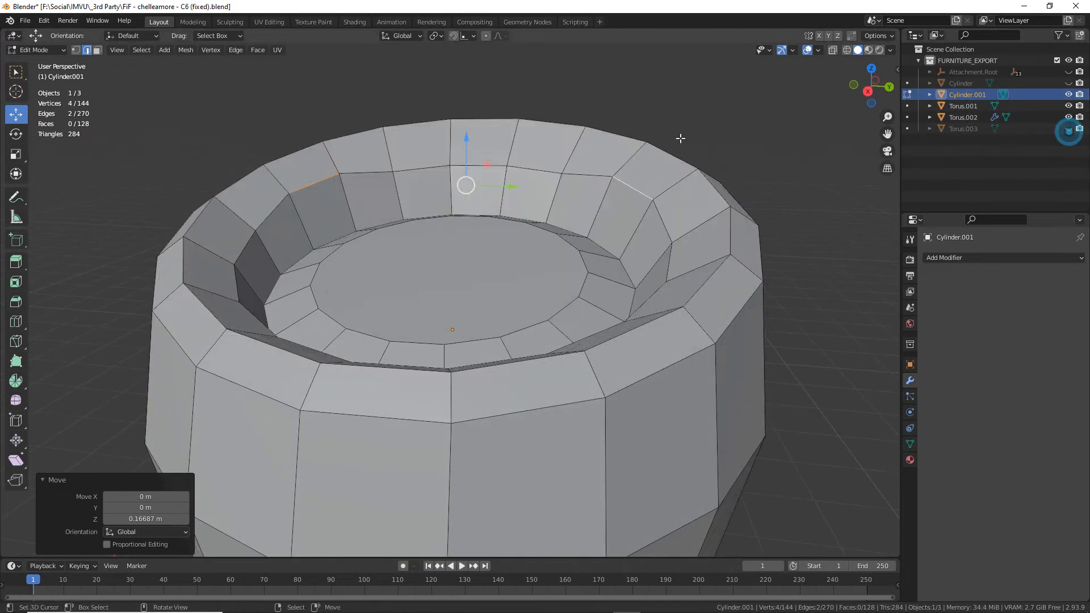
pyautogui.keyDown('shift'); pyautogui.click(477, 166); pyautogui.keyUp('shift')
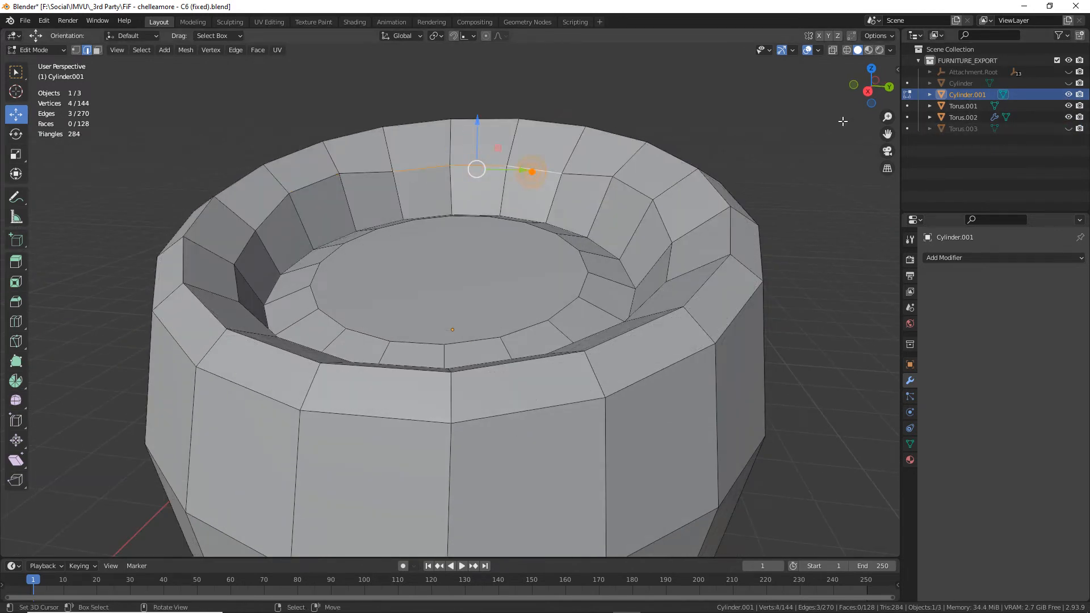
pyautogui.click(1069, 129)
pyautogui.moveTo(477, 123); pyautogui.dragTo(478, 112)
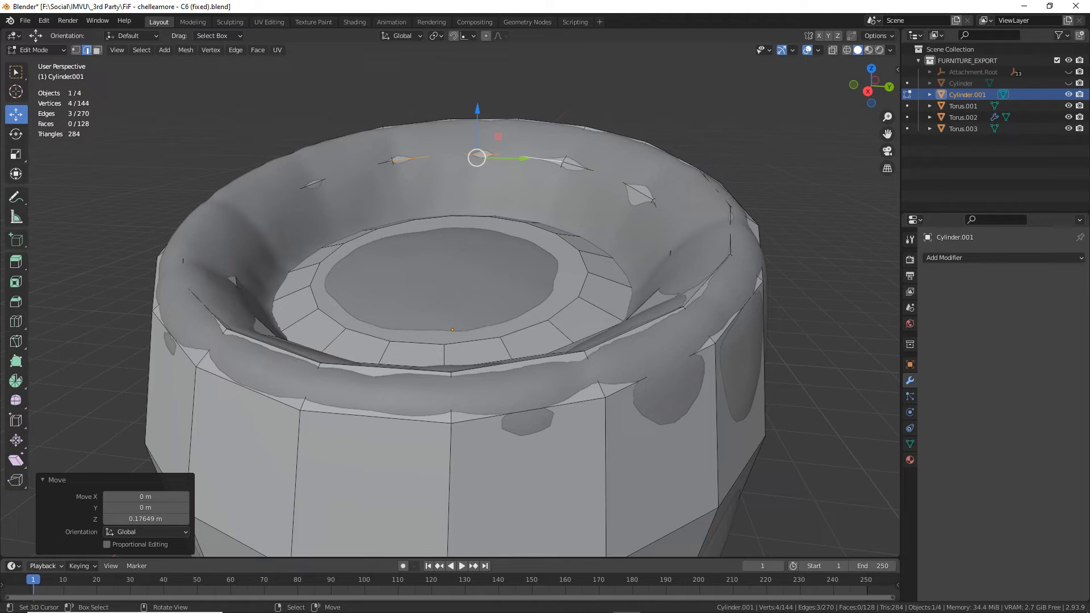
pyautogui.moveTo(558, 272); pyautogui.dragTo(553, 296, button='middle')
pyautogui.moveTo(453, 356); pyautogui.dragTo(482, 367, button='middle')
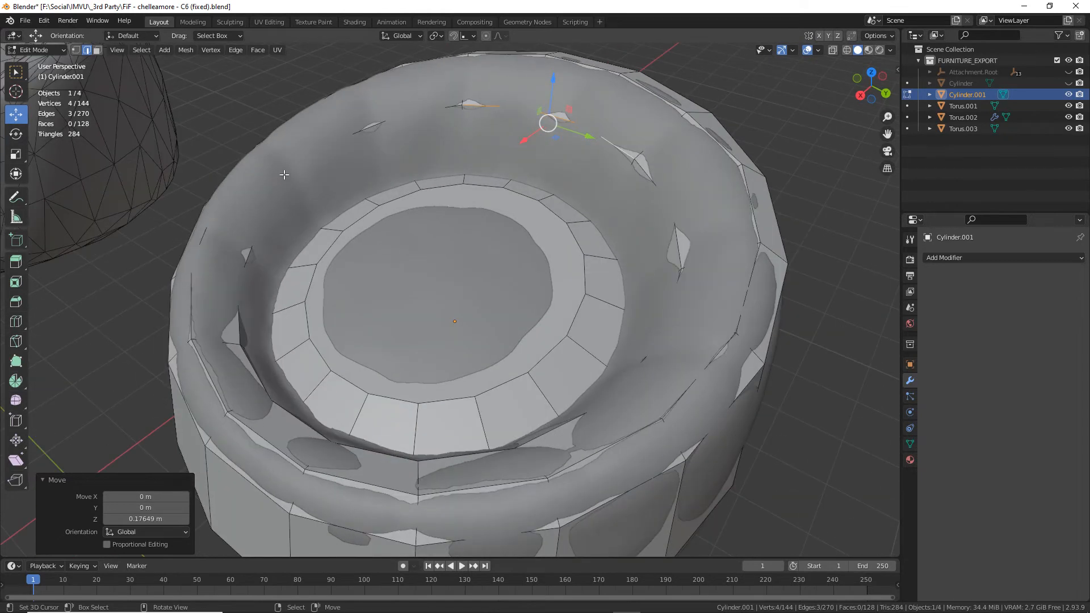
# Select two edges of the low-poly chair and move them freehand to follow the high-poly surface more closely.
pyautogui.moveTo(323, 203); pyautogui.dragTo(519, 277, button='middle')
pyautogui.moveTo(520, 327); pyautogui.dragTo(609, 448, button='middle')
pyautogui.click(694, 284)
pyautogui.keyDown('shift'); pyautogui.click(629, 284); pyautogui.keyUp('shift')
pyautogui.press('g')
pyautogui.click(621, 283)
# Select the edge loops around the chair's base and shift them slightly to line up with the high-poly chair.
pyautogui.moveTo(489, 396); pyautogui.dragTo(442, 361, button='middle')
pyautogui.keyDown('alt'); pyautogui.click(482, 485); pyautogui.keyUp('alt')
pyautogui.moveTo(498, 345); pyautogui.dragTo(486, 345)
pyautogui.moveTo(525, 332); pyautogui.dragTo(514, 346, button='middle')
pyautogui.keyDown('alt'); pyautogui.rightClick(511, 363); pyautogui.keyUp('alt')
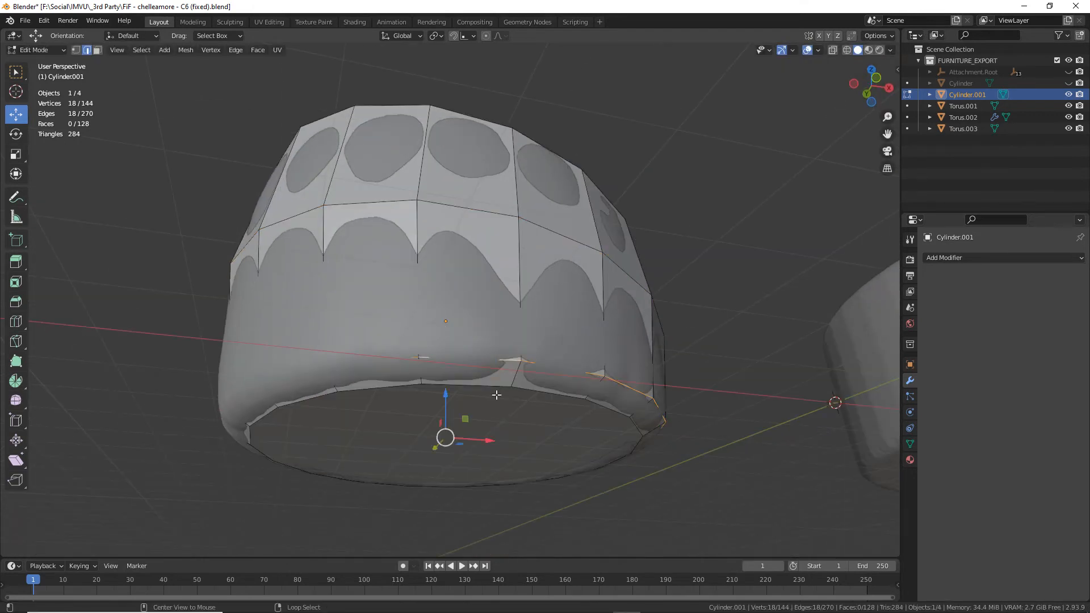
pyautogui.keyDown('alt'); pyautogui.keyDown('shift'); pyautogui.rightClick(490, 391); pyautogui.keyUp('shift'); pyautogui.keyUp('alt')
pyautogui.moveTo(490, 446); pyautogui.dragTo(487, 447)
pyautogui.moveTo(488, 447); pyautogui.dragTo(254, 257, button='middle')
pyautogui.moveTo(404, 379); pyautogui.dragTo(401, 377)
# Select the edge loop around the central seat face and scale it down uniformly.
pyautogui.moveTo(401, 377); pyautogui.dragTo(567, 335, button='middle')
pyautogui.keyDown('alt'); pyautogui.rightClick(537, 265); pyautogui.keyUp('alt')
pyautogui.press('s')
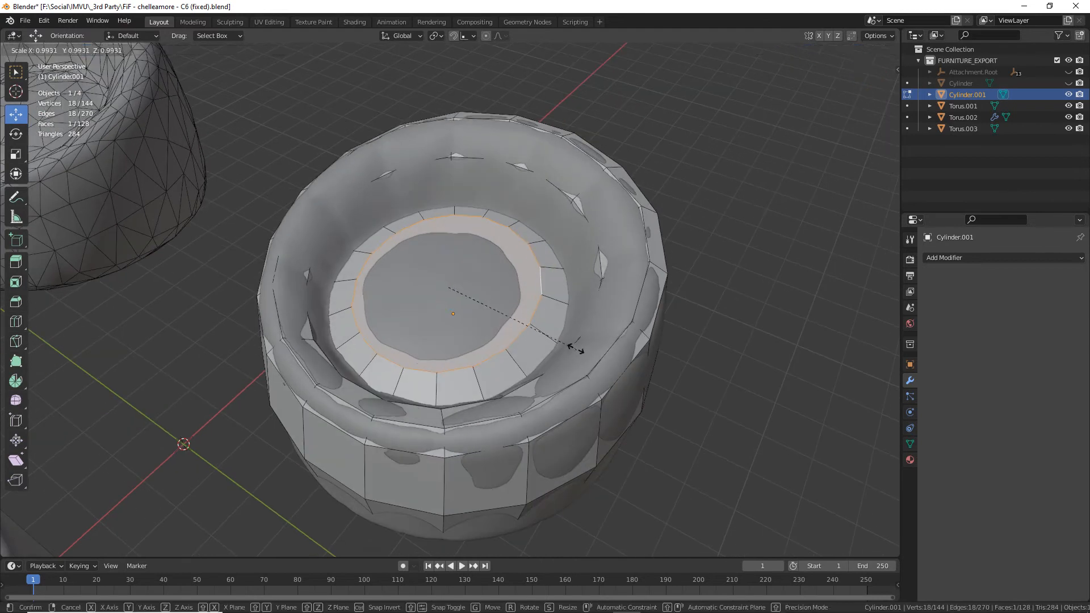
pyautogui.rightClick(577, 347)
pyautogui.press('s')
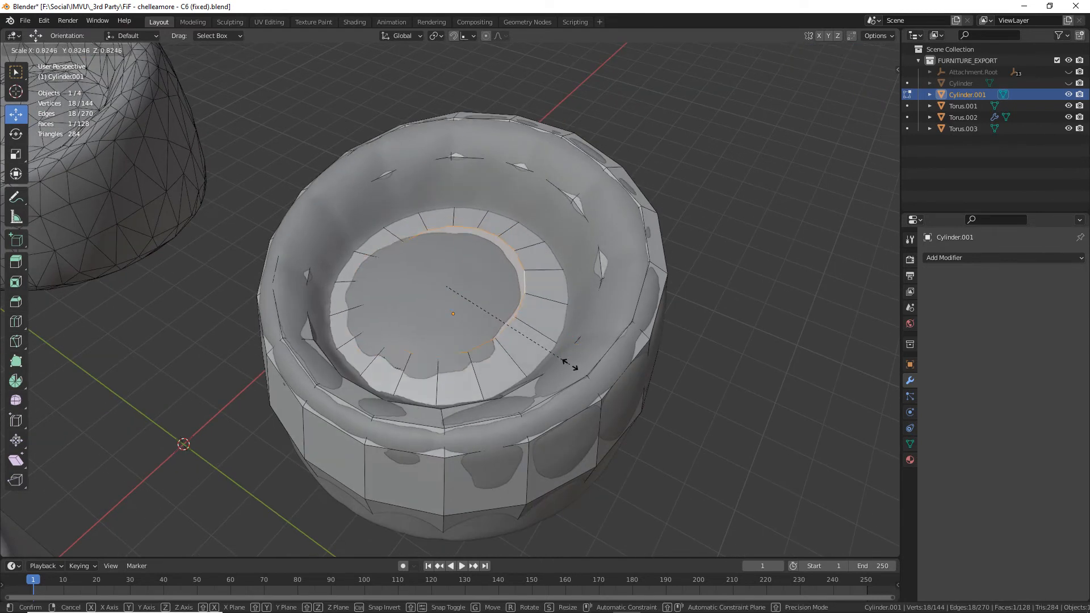
pyautogui.click(581, 368)
# Shift the seat's inner edge loop slightly along X and lower it about 0.04 m along Z.
pyautogui.moveTo(422, 315); pyautogui.dragTo(414, 321)
pyautogui.moveTo(414, 321); pyautogui.dragTo(557, 324, button='middle')
pyautogui.scroll(2, 557, 324)
pyautogui.moveTo(456, 230); pyautogui.dragTo(457, 235)
pyautogui.moveTo(457, 234); pyautogui.dragTo(472, 262, button='middle')
pyautogui.scroll(-4, 492, 219)
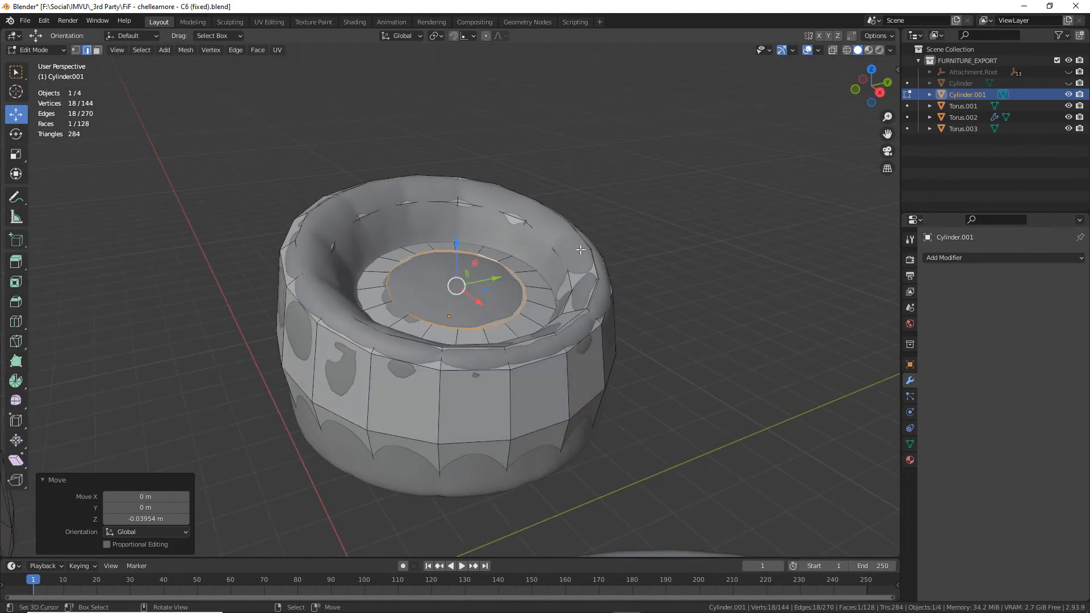
# Rename the low-poly chair Cylinder.001 as low and the high-poly chair Torus.003 as high.
pyautogui.doubleClick(965, 94)
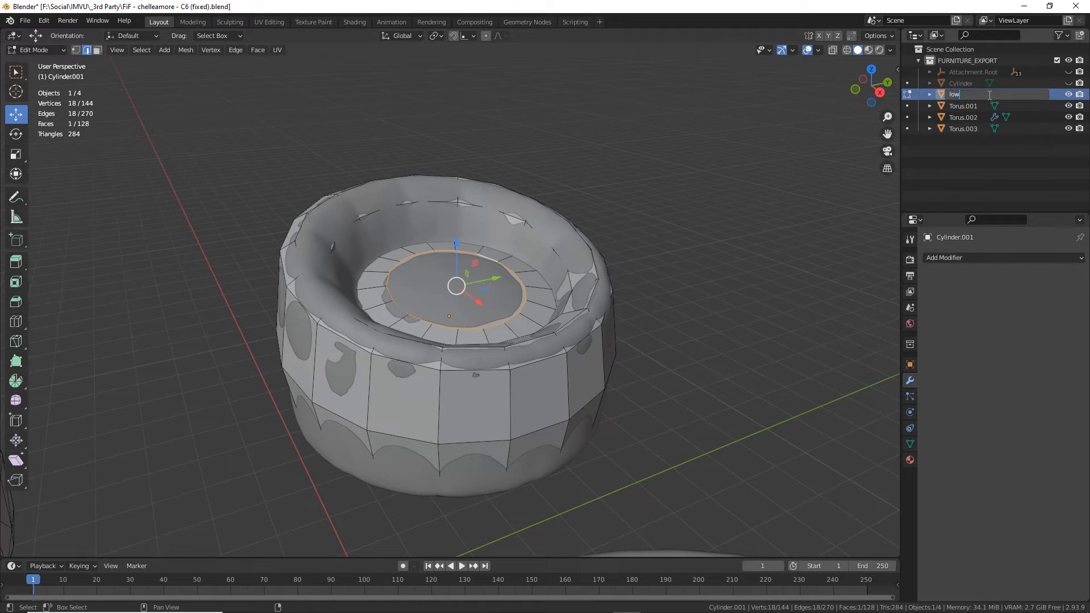
pyautogui.press('Return')
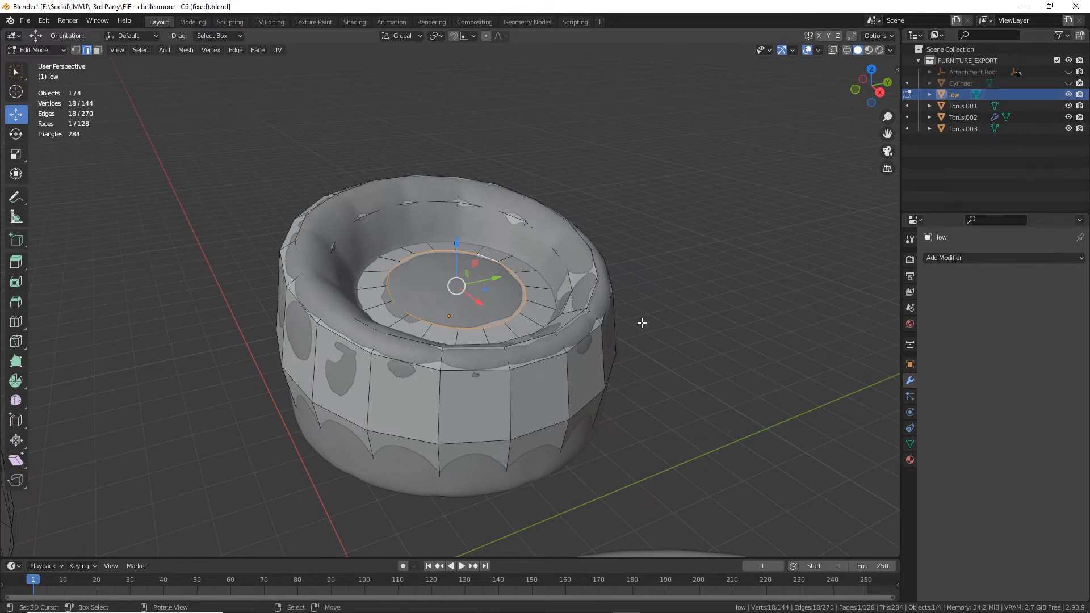
pyautogui.moveTo(583, 346); pyautogui.dragTo(533, 366, button='middle')
pyautogui.press('Tab')
pyautogui.click(542, 341)
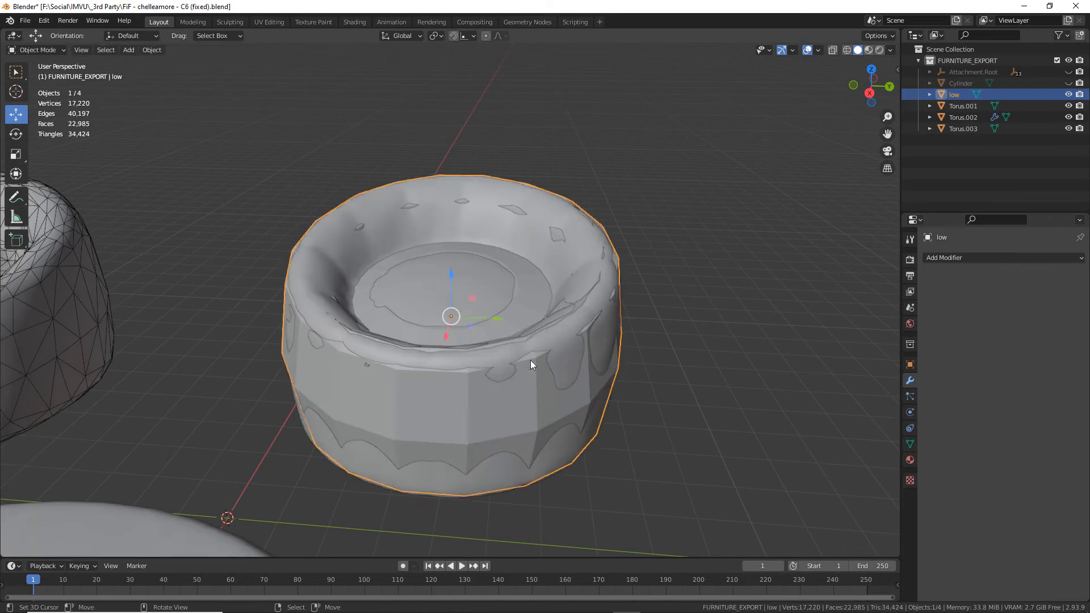
pyautogui.doubleClick(965, 128)
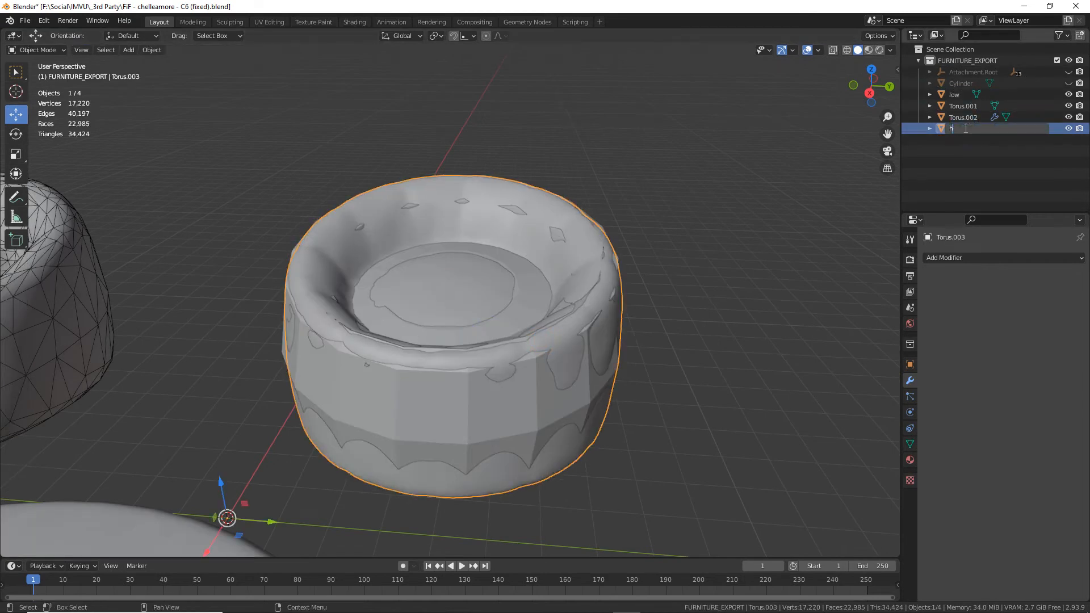
pyautogui.press('Return')
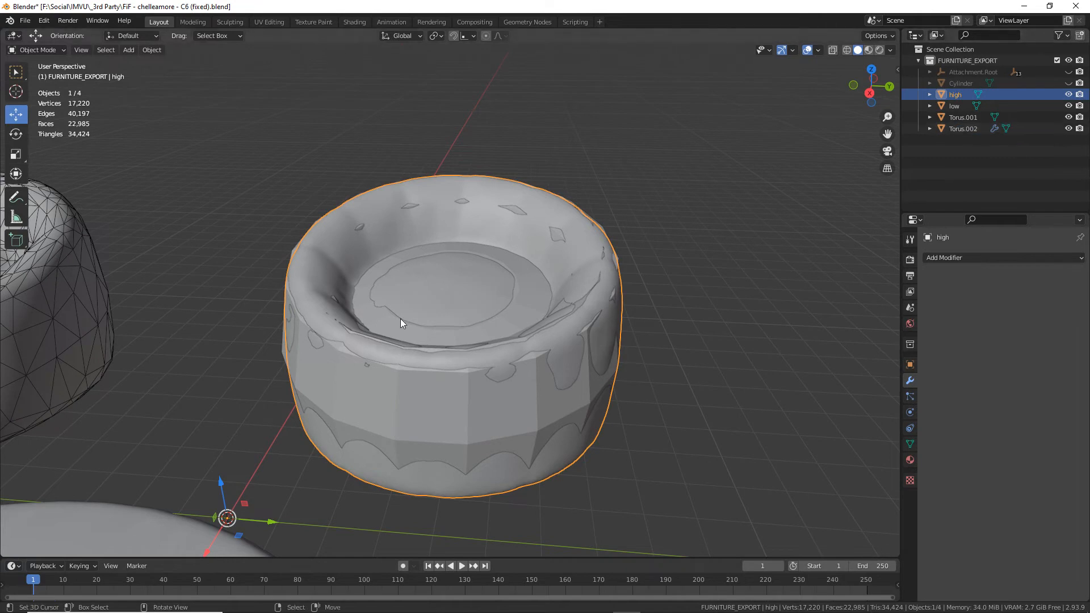
# Hide the high object and apply Shade Smooth to the low-poly chair.
pyautogui.moveTo(384, 242); pyautogui.dragTo(458, 367, button='middle')
pyautogui.click(455, 414)
pyautogui.moveTo(473, 406); pyautogui.dragTo(392, 365, button='middle')
pyautogui.click(1068, 94)
pyautogui.moveTo(458, 315); pyautogui.dragTo(418, 311, button='middle')
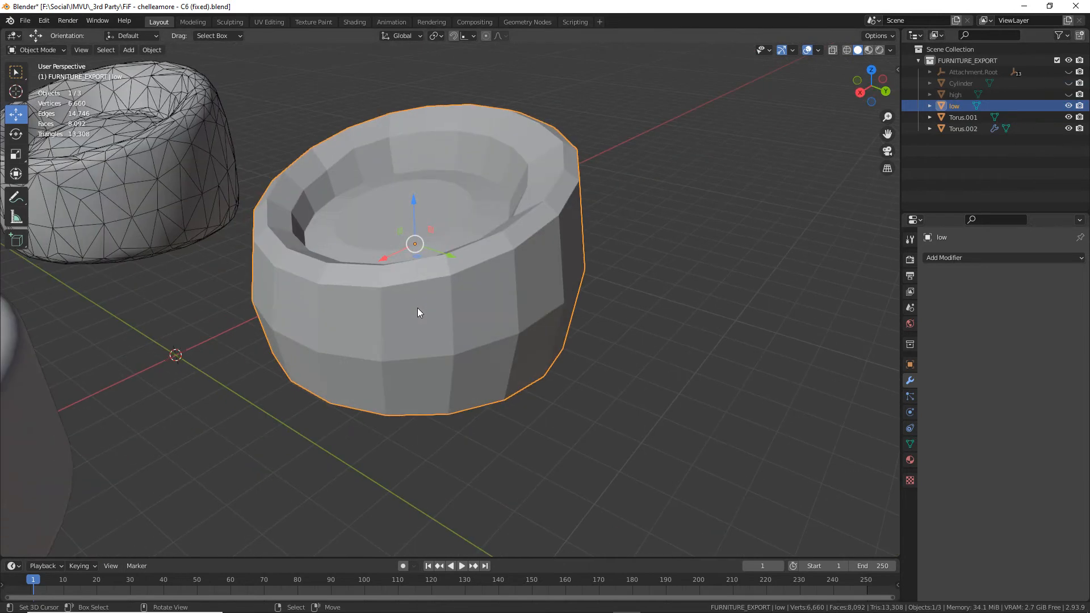
pyautogui.click(150, 49)
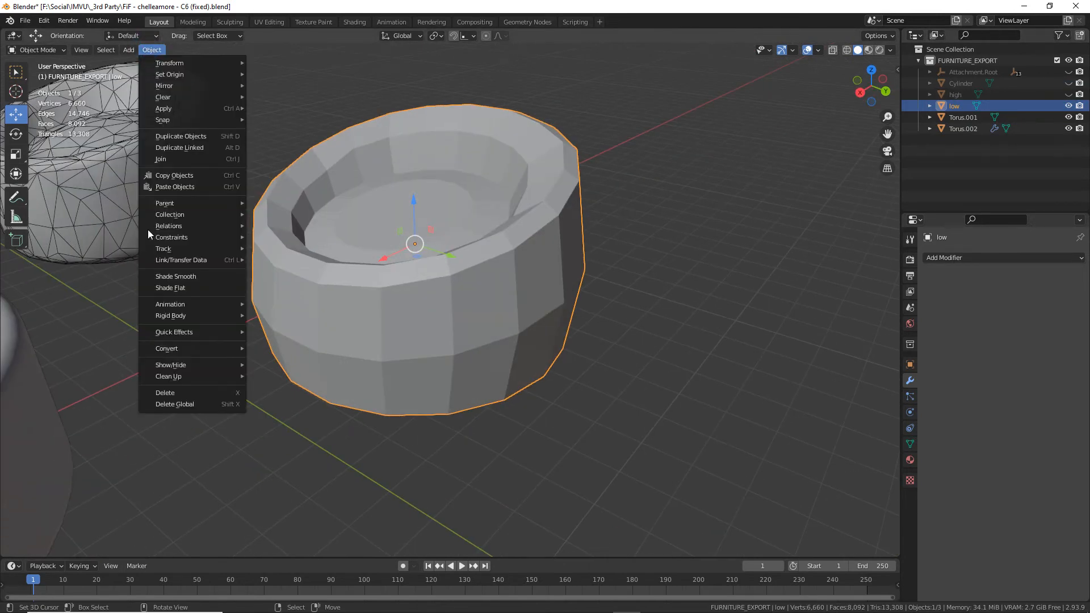
pyautogui.click(180, 288)
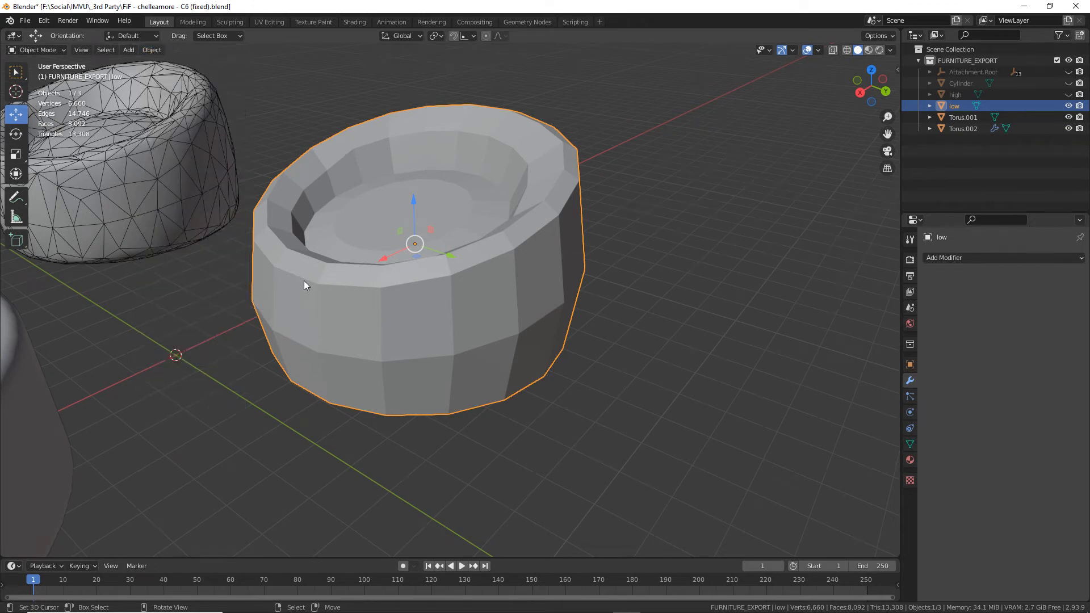
pyautogui.click(152, 50)
pyautogui.click(170, 277)
pyautogui.moveTo(451, 346)
pyautogui.mouseDown(button='middle')
pyautogui.moveTo(514, 352)
pyautogui.moveTo(437, 355)
pyautogui.moveTo(466, 353)
pyautogui.mouseUp(button='middle')
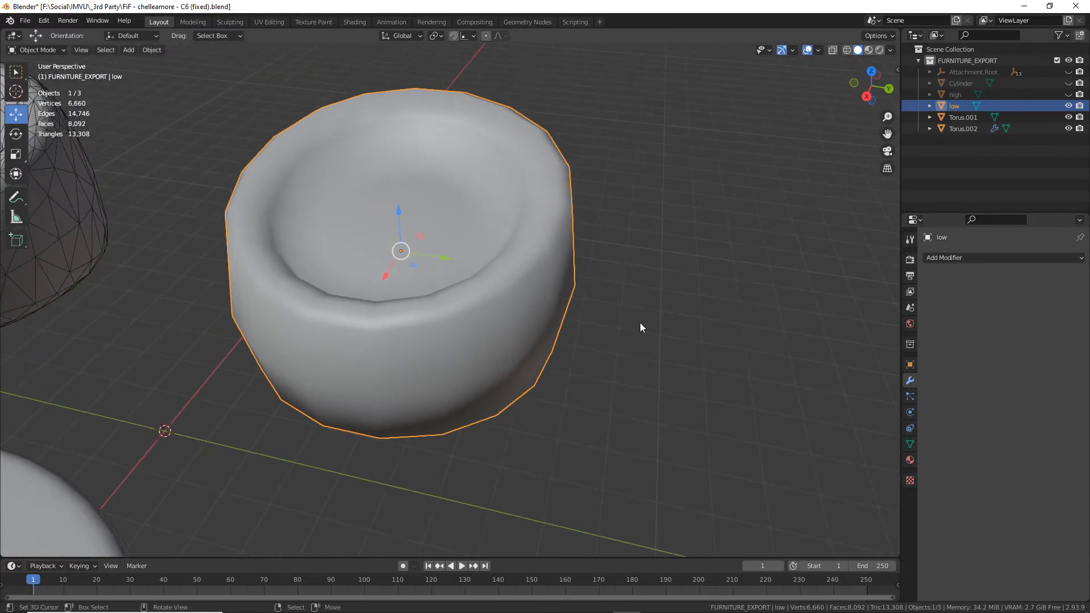
# Compare the high-poly chair with the smooth-shaded low-poly chair by switching their visibility, leaving only the low one shown.
pyautogui.click(1069, 105)
pyautogui.click(1069, 95)
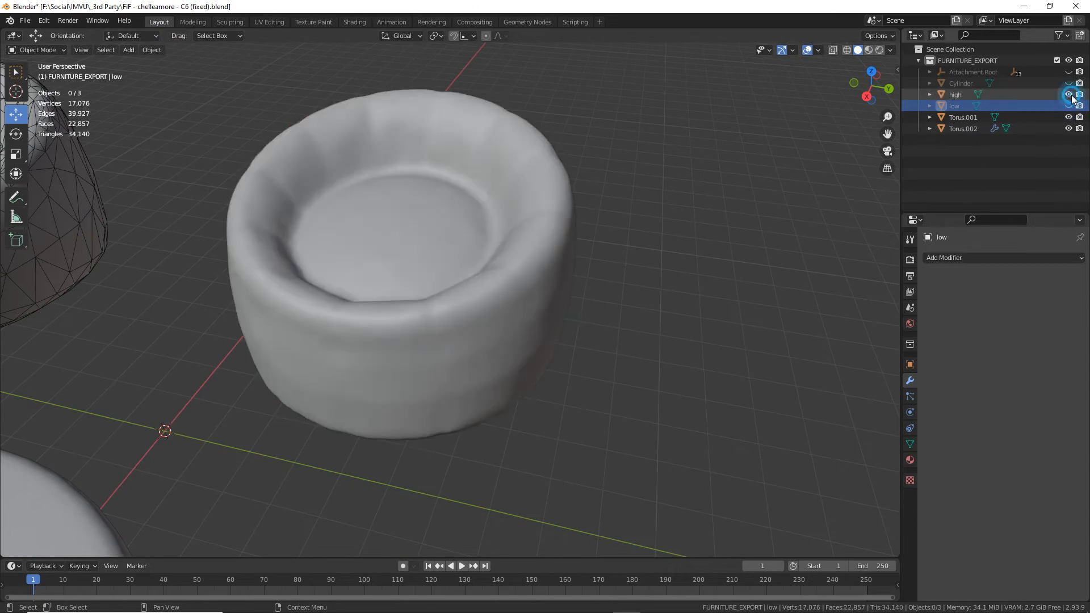
pyautogui.click(296, 220)
pyautogui.click(149, 50)
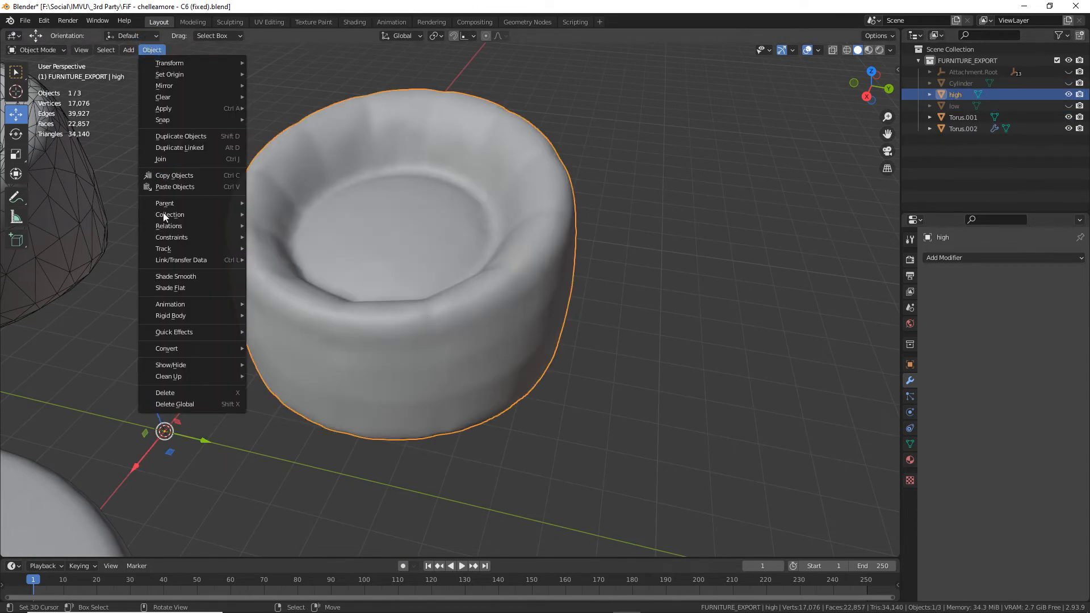
pyautogui.moveTo(363, 292); pyautogui.dragTo(431, 267, button='middle')
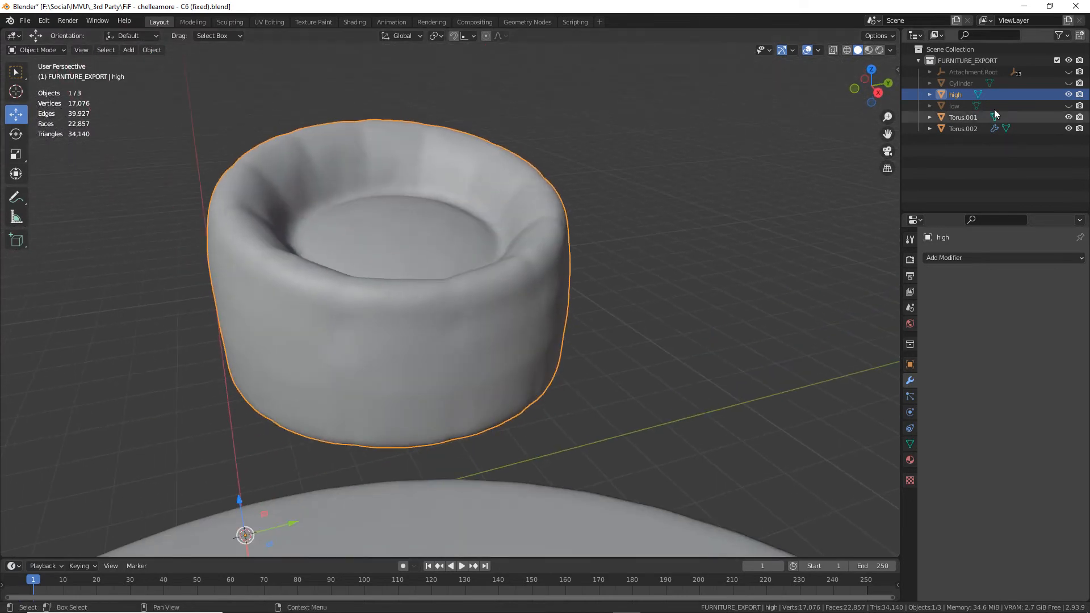
pyautogui.click(1068, 106)
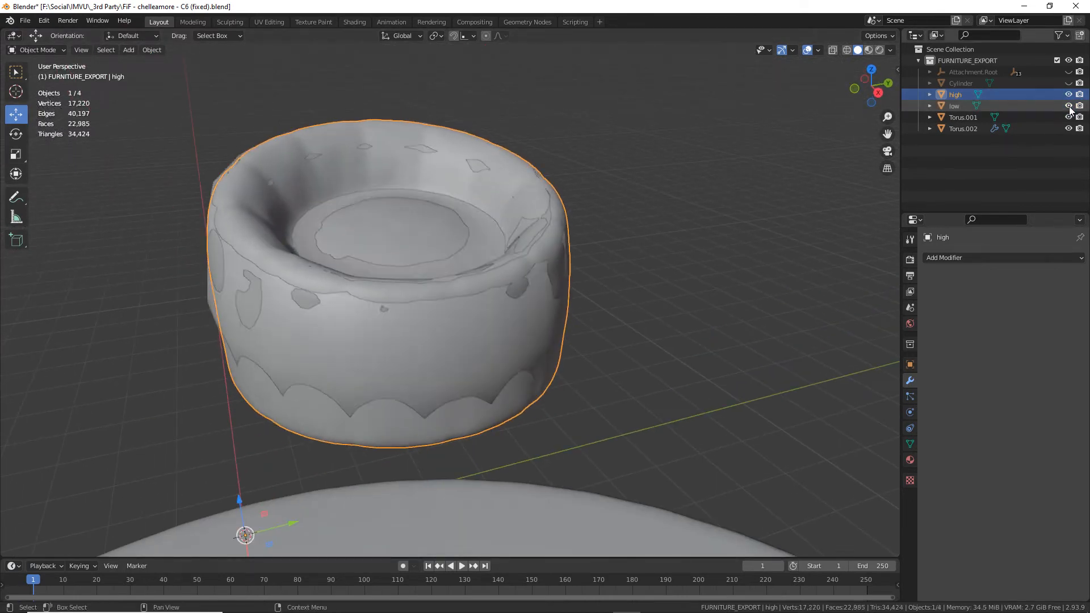
pyautogui.click(1068, 94)
pyautogui.moveTo(499, 243); pyautogui.dragTo(566, 228, button='middle')
pyautogui.moveTo(566, 236); pyautogui.dragTo(428, 242, button='middle')
# Select the low-poly chair and switch to the UV Editing workspace.
pyautogui.click(375, 335)
pyautogui.scroll(1, 322, 100)
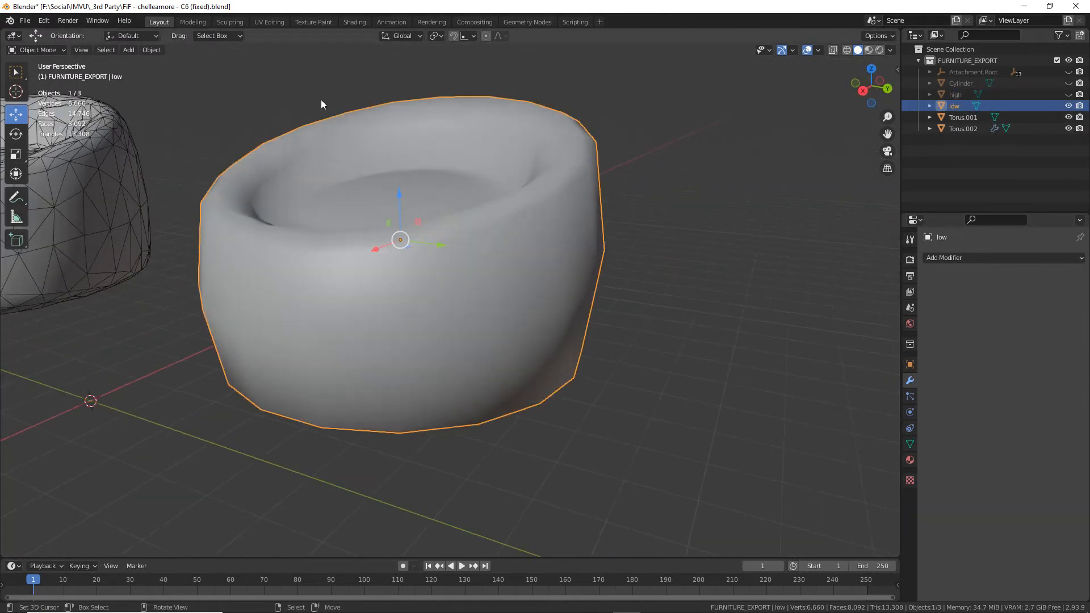
pyautogui.click(269, 21)
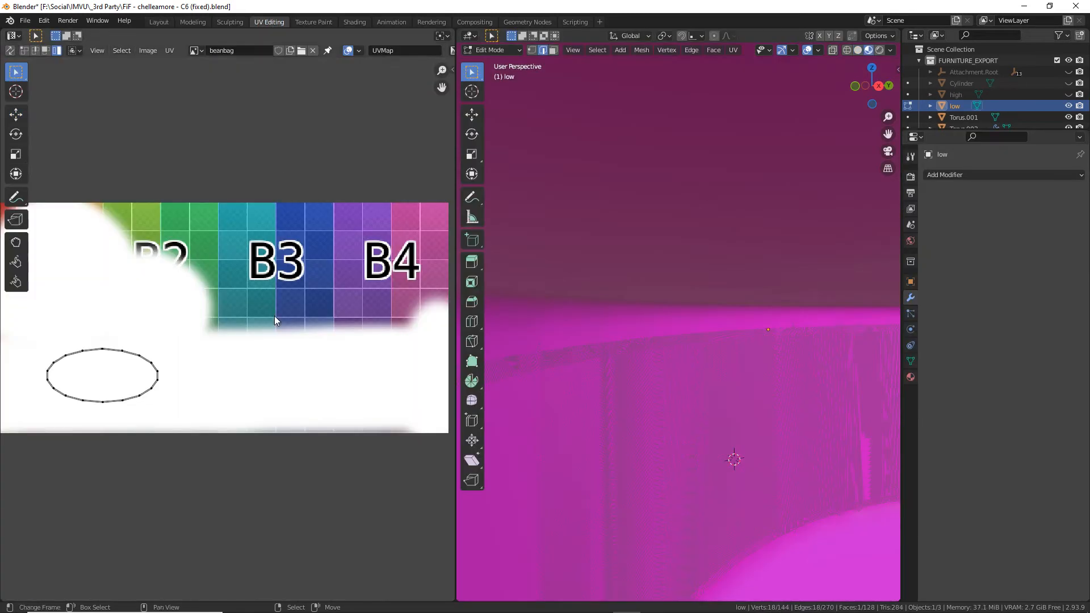
# Select all of the low-poly chair's geometry in Edit Mode to display its full UV layout.
pyautogui.scroll(-3, 268, 346)
pyautogui.scroll(-6, 702, 341)
pyautogui.scroll(2, 701, 340)
pyautogui.scroll(3, 701, 340)
pyautogui.moveTo(701, 340); pyautogui.dragTo(679, 356, button='middle')
pyautogui.keyDown('shift'); pyautogui.moveTo(783, 353); pyautogui.dragTo(700, 372, button='middle'); pyautogui.keyUp('shift')
pyautogui.scroll(2, 699, 372)
pyautogui.press('a')
pyautogui.scroll(3, 243, 326)
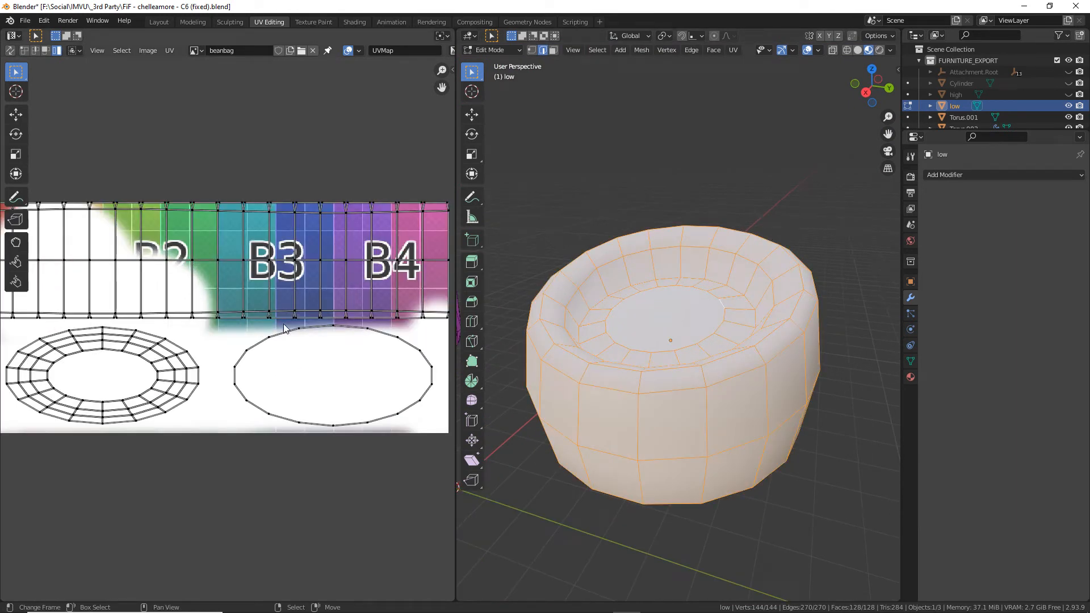
pyautogui.moveTo(697, 338); pyautogui.dragTo(694, 346, button='middle')
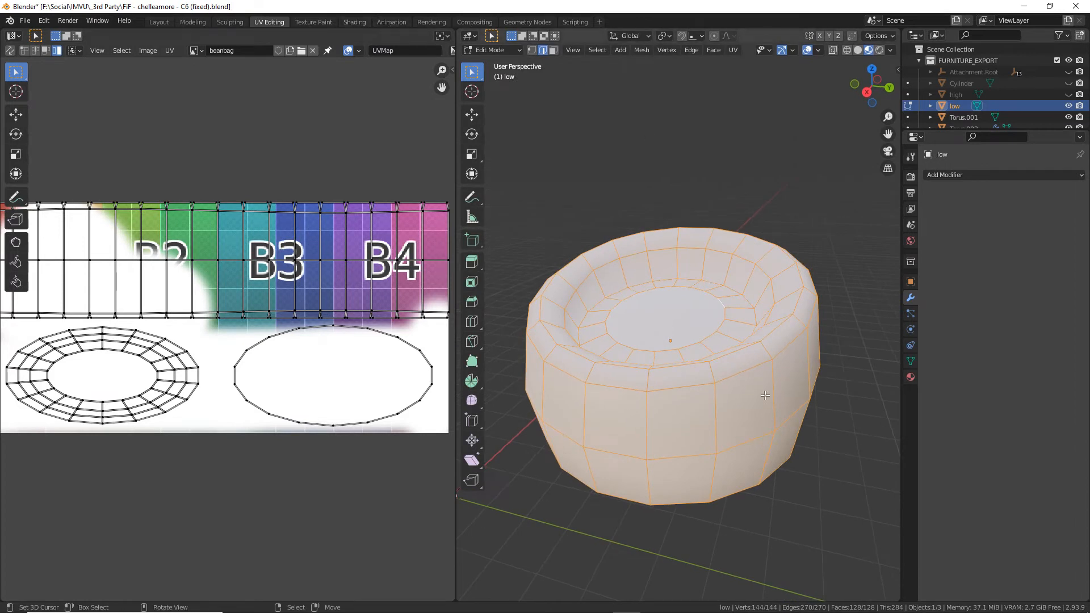
# Create a new material for the low-poly chair.
pyautogui.click(910, 377)
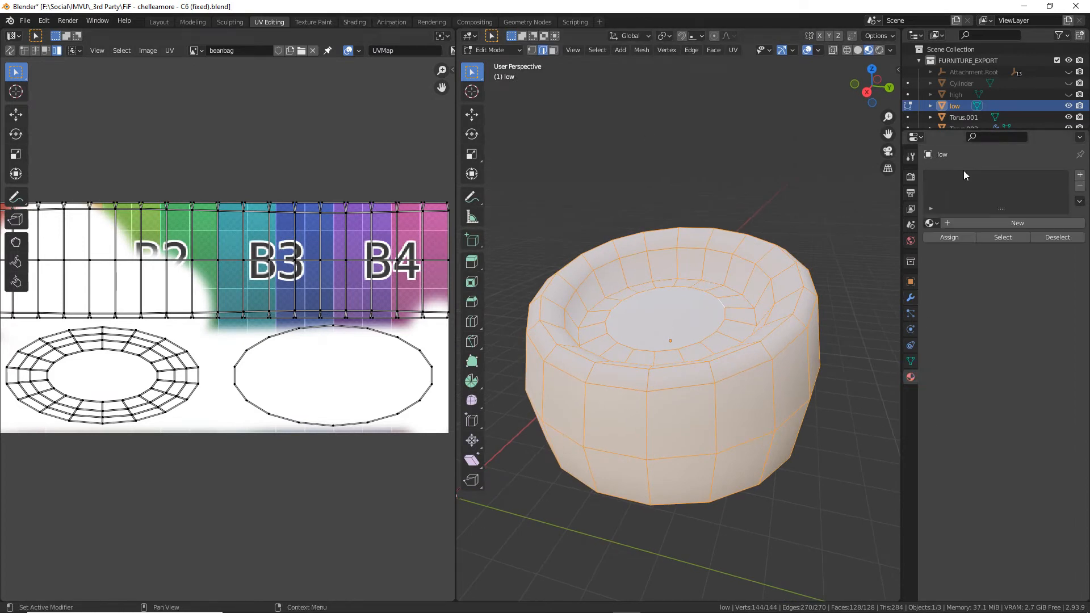
pyautogui.click(931, 223)
pyautogui.click(1020, 223)
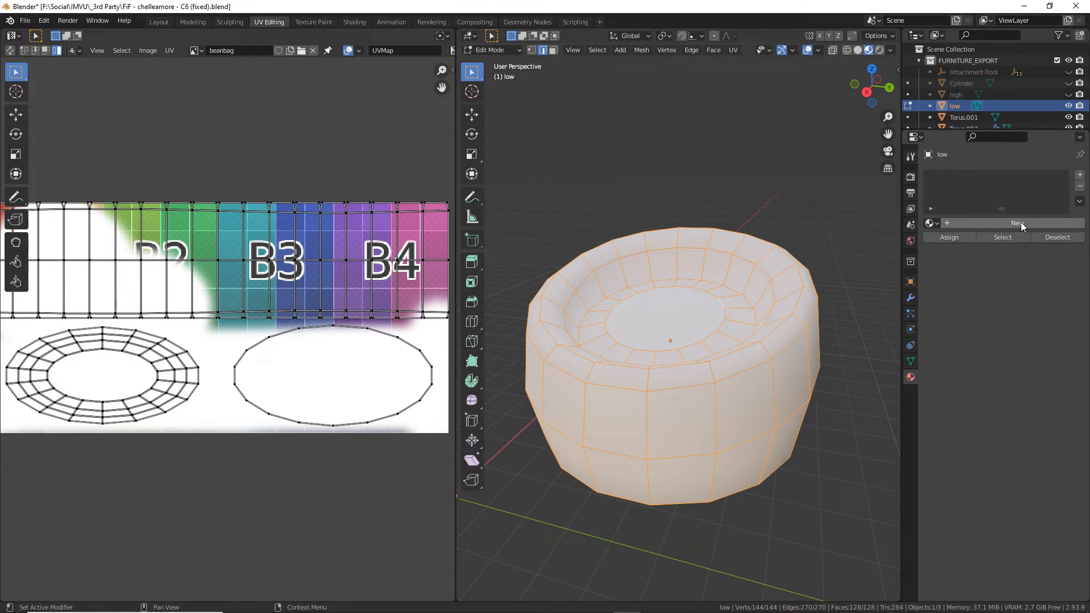
pyautogui.moveTo(1013, 233)
pyautogui.mouseDown()
pyautogui.moveTo(998, 234)
pyautogui.moveTo(1038, 242)
pyautogui.mouseUp()
pyautogui.press('Escape')
pyautogui.click(1020, 222)
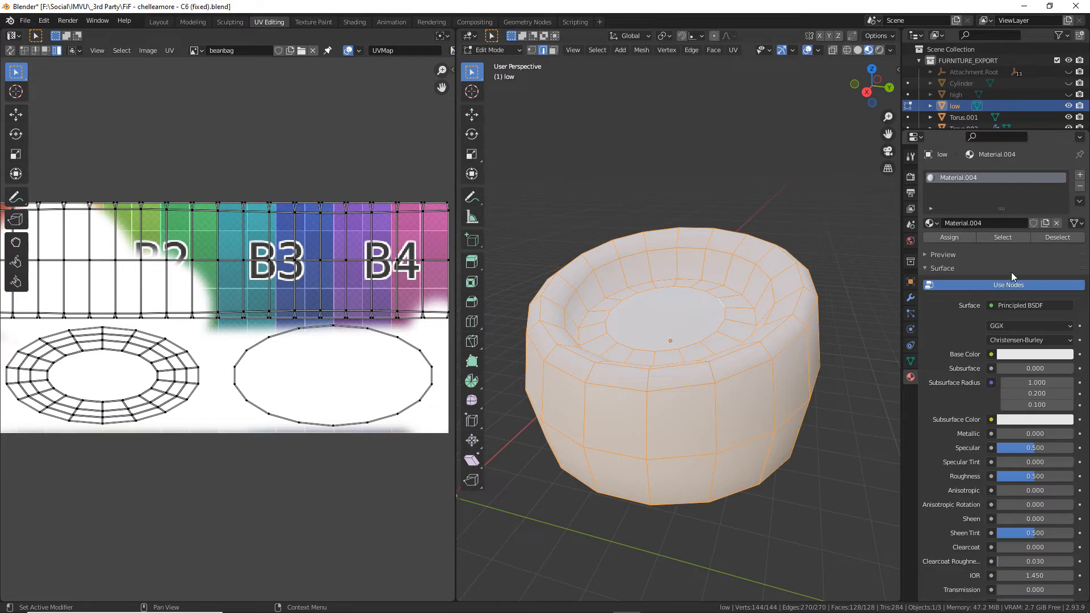
# Show the new material's preview and rename the material beanbag.
pyautogui.click(925, 255)
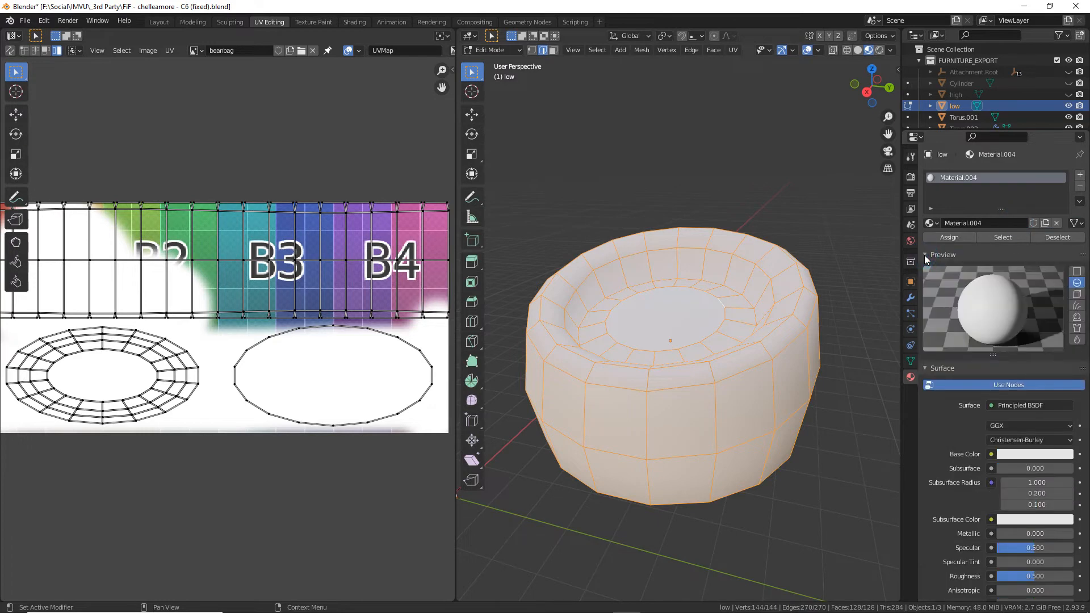
pyautogui.click(985, 223)
pyautogui.write('beanbag')
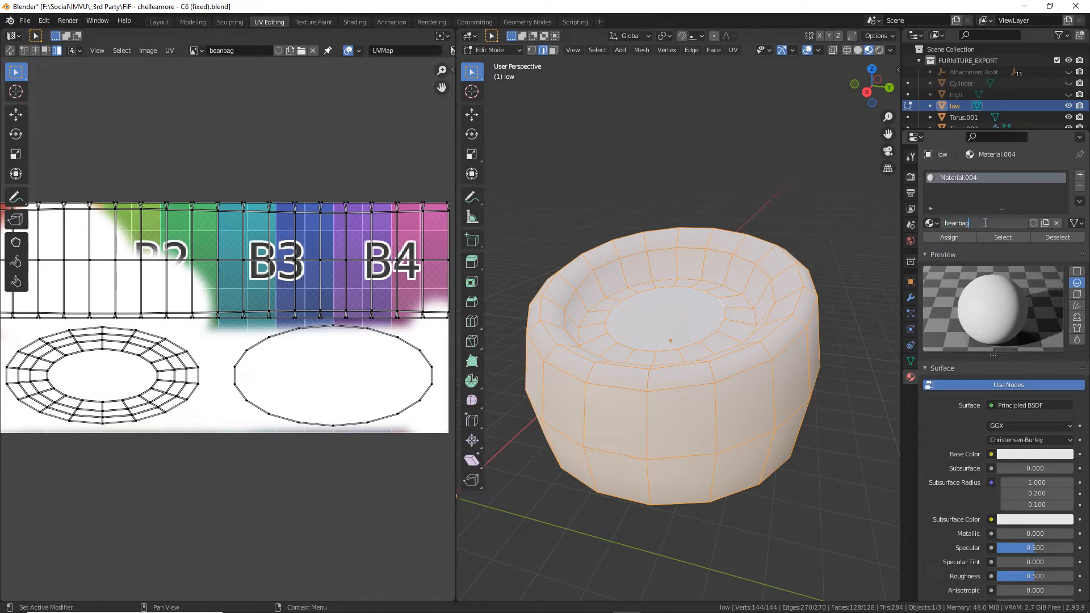
pyautogui.press('Return')
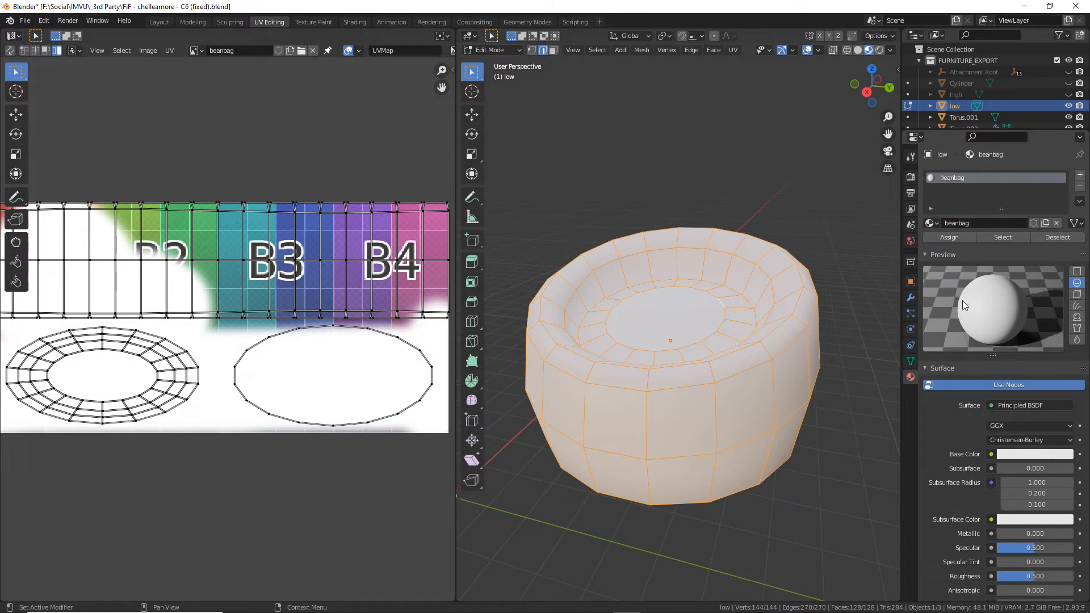
pyautogui.scroll(-8, 965, 454)
pyautogui.scroll(9, 963, 543)
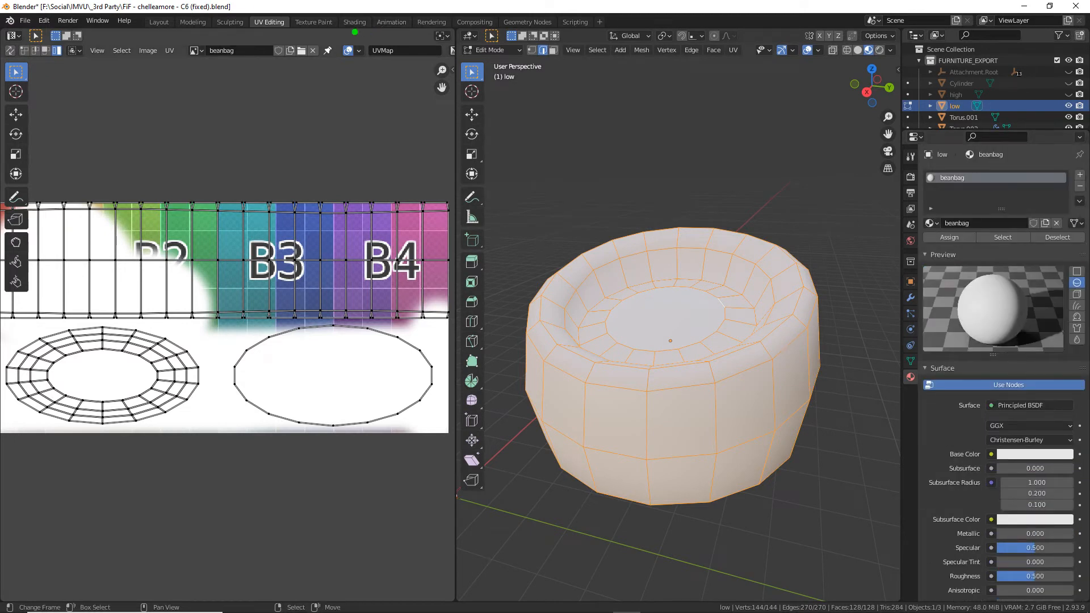
# Switch to the Shading workspace and add an Image Texture node beside the Principled BSDF in the beanbag material.
pyautogui.click(354, 22)
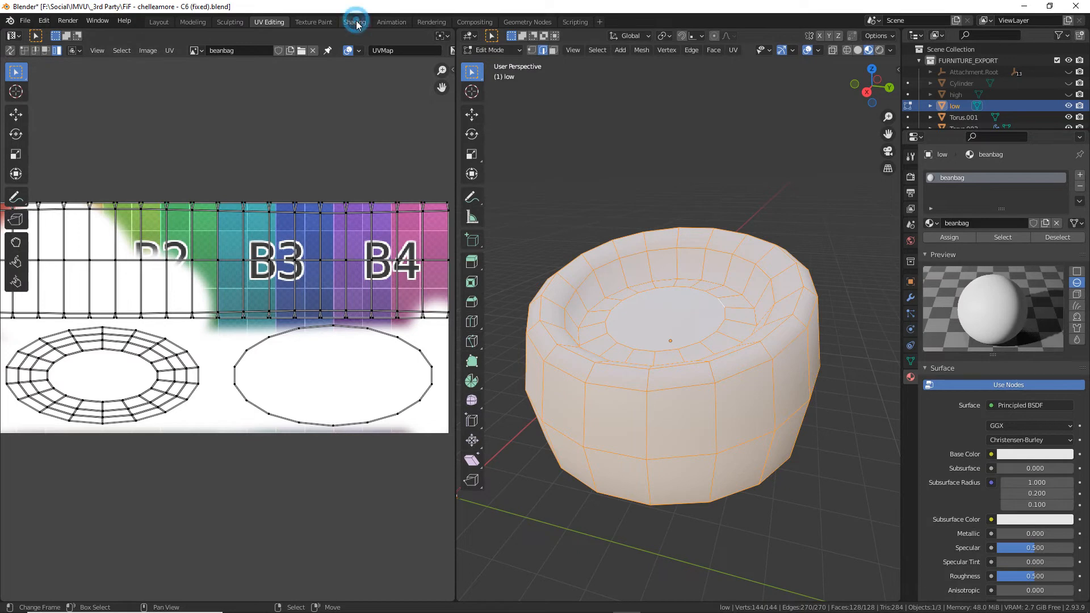
pyautogui.moveTo(676, 328); pyautogui.dragTo(530, 226, button='middle')
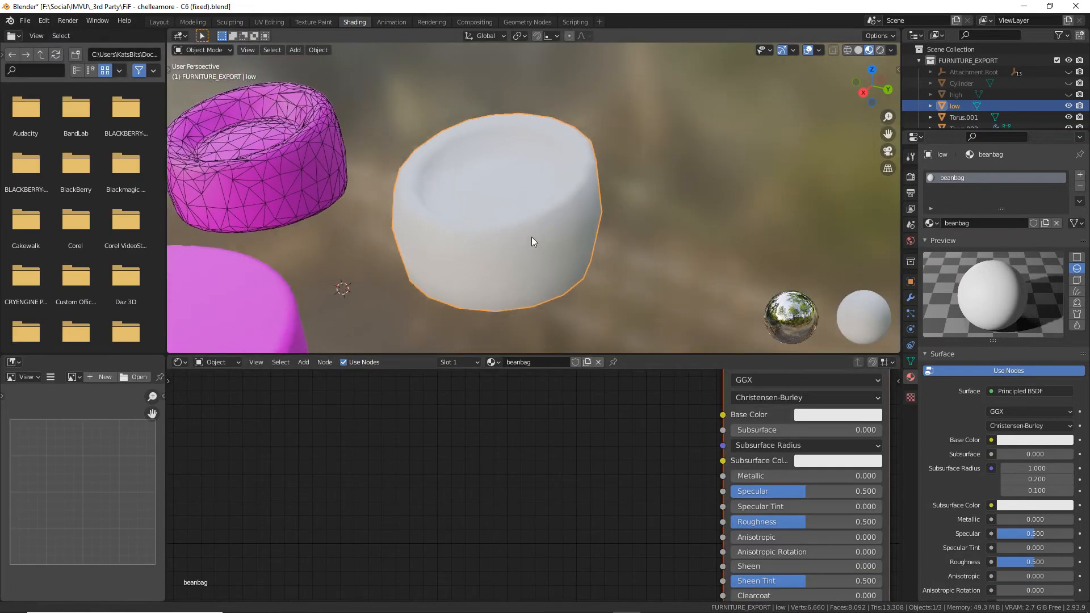
pyautogui.press('Home')
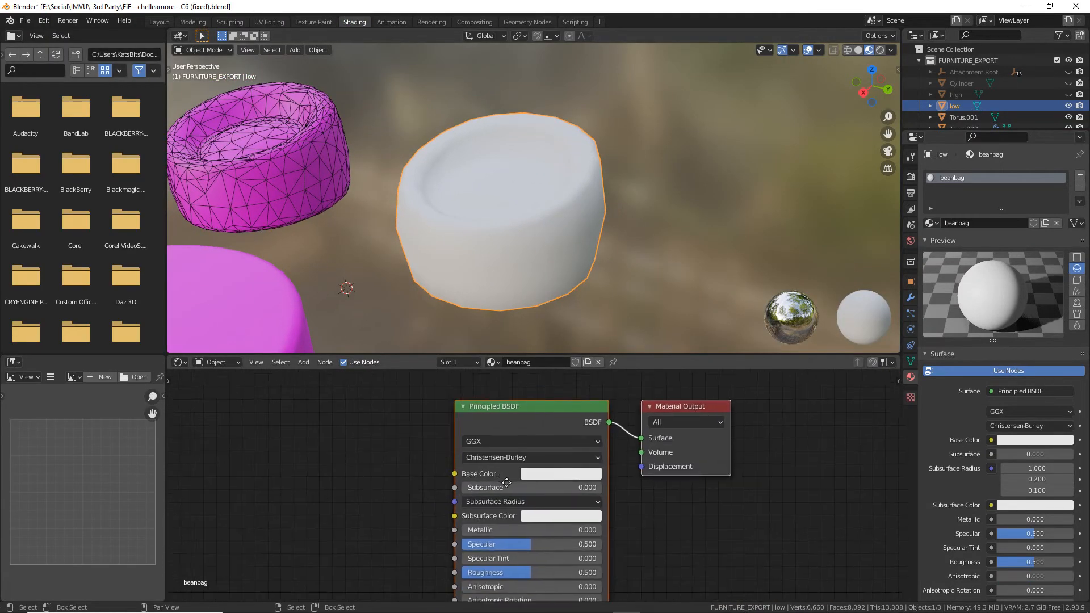
pyautogui.click(304, 362)
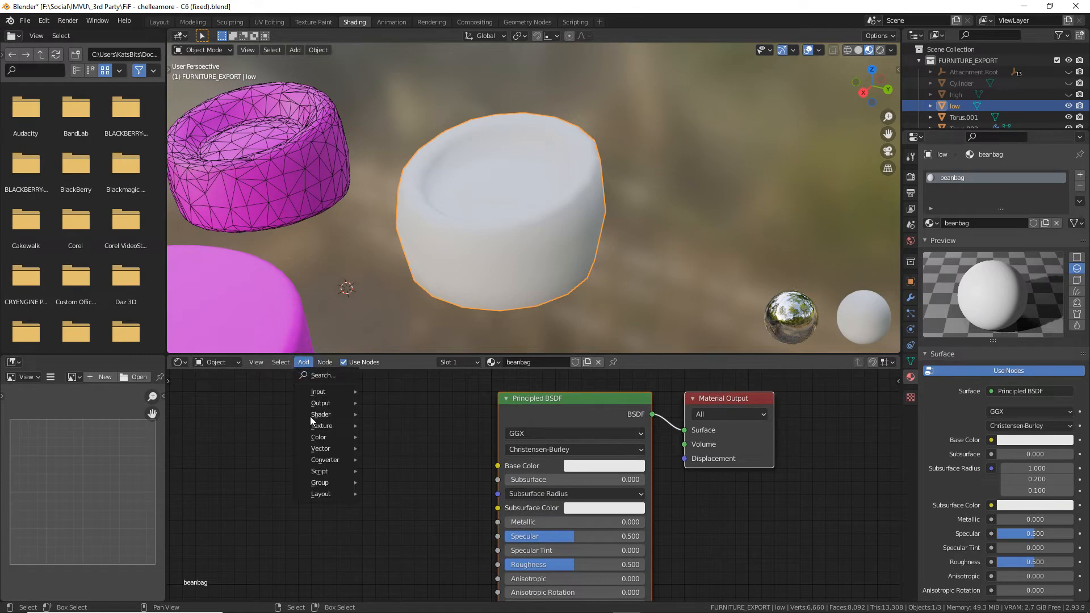
pyautogui.moveTo(316, 427)
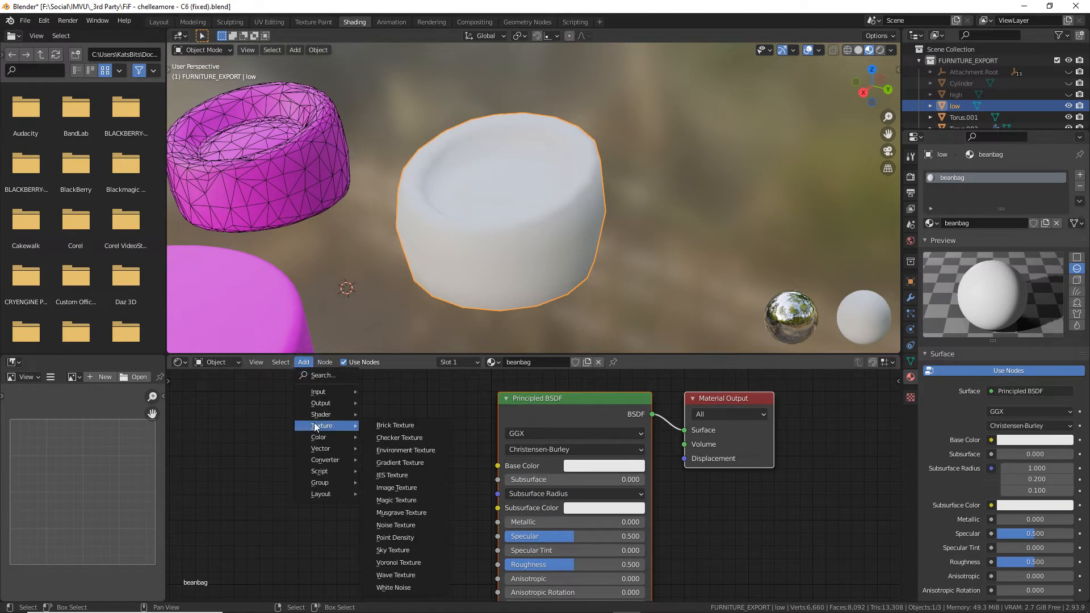
pyautogui.click(412, 490)
pyautogui.click(335, 531)
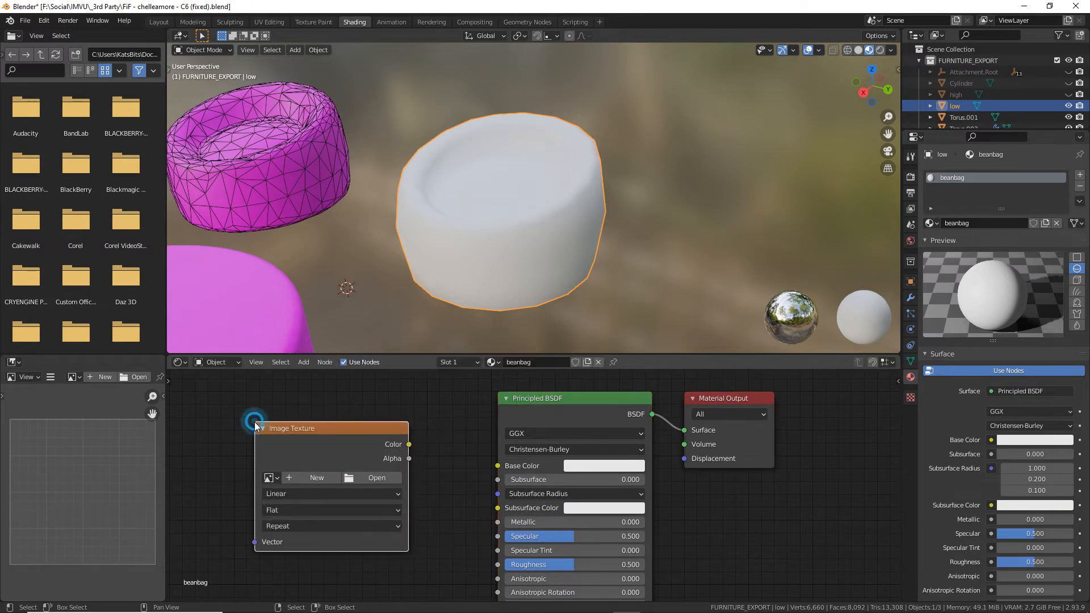
# Set up a new image for the texture node, named beanbag, 512 px wide and 256 px high.
pyautogui.click(320, 480)
pyautogui.click(342, 496)
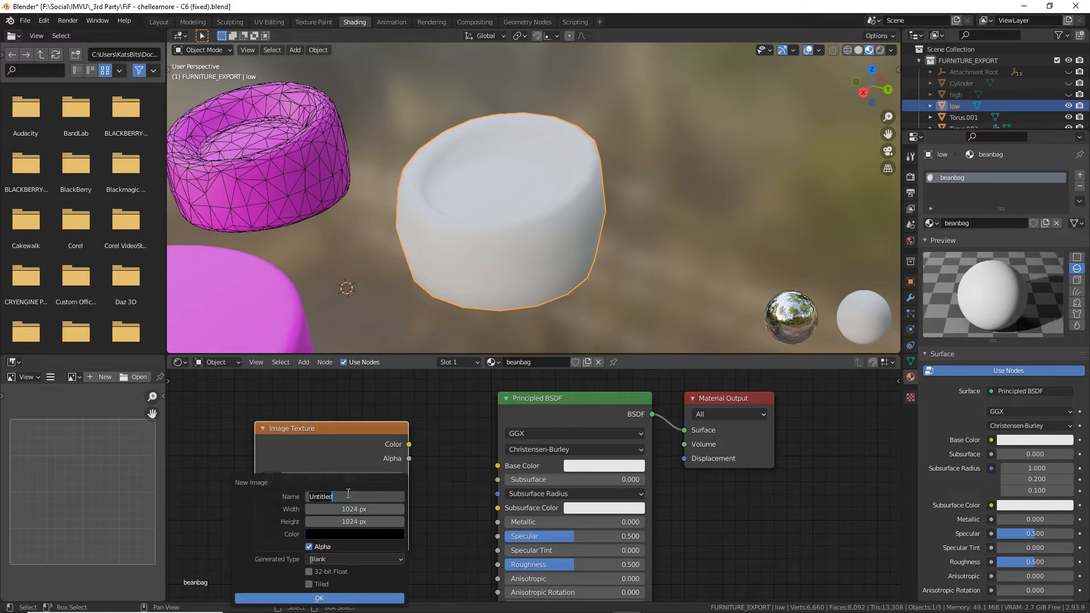
pyautogui.write('beanbag')
pyautogui.press('Tab')
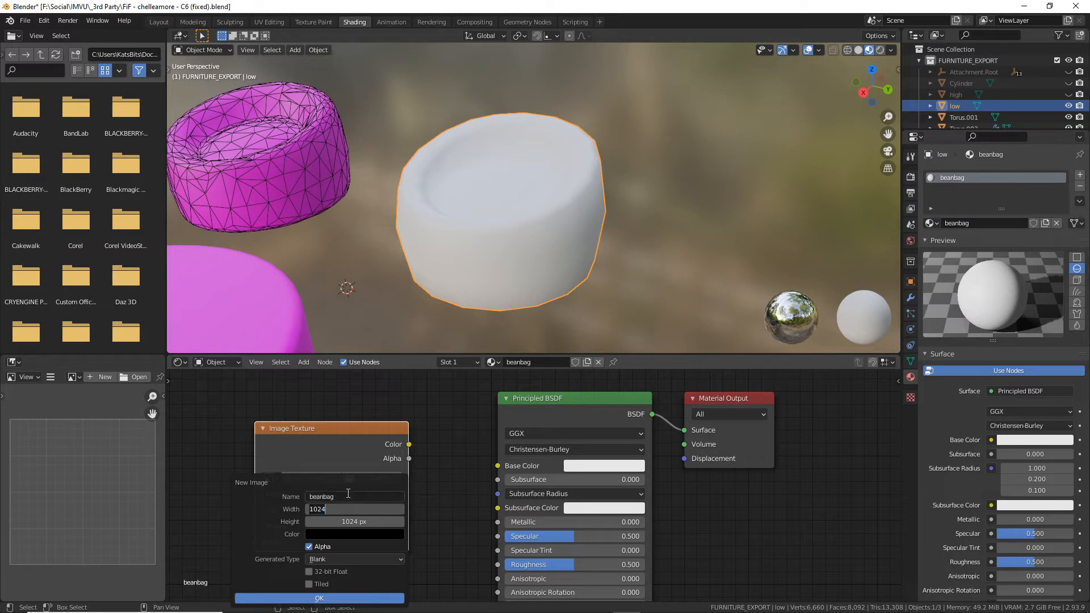
pyautogui.write('512')
pyautogui.press('Tab')
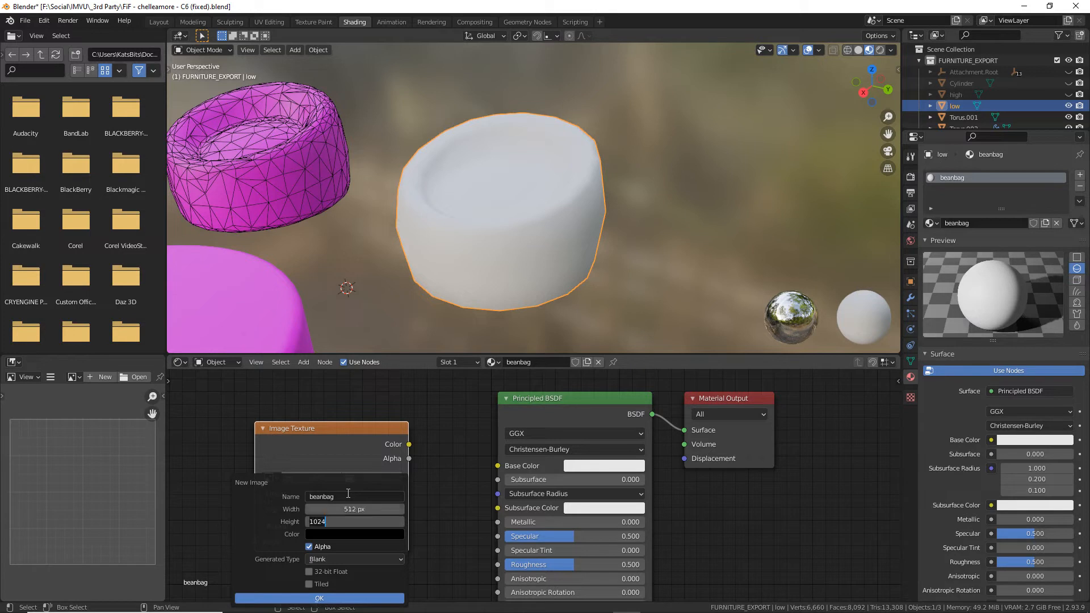
pyautogui.write('256')
pyautogui.press('Tab')
# Create the image as a Color Grid and connect its Color output to the Principled BSDF's Base Color.
pyautogui.click(251, 573)
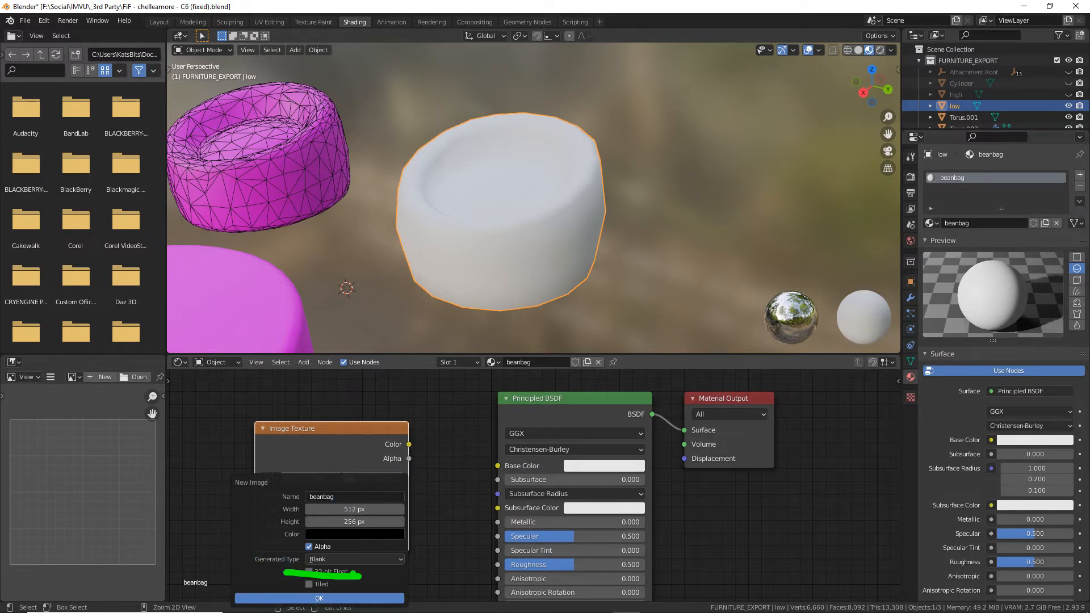
pyautogui.click(349, 559)
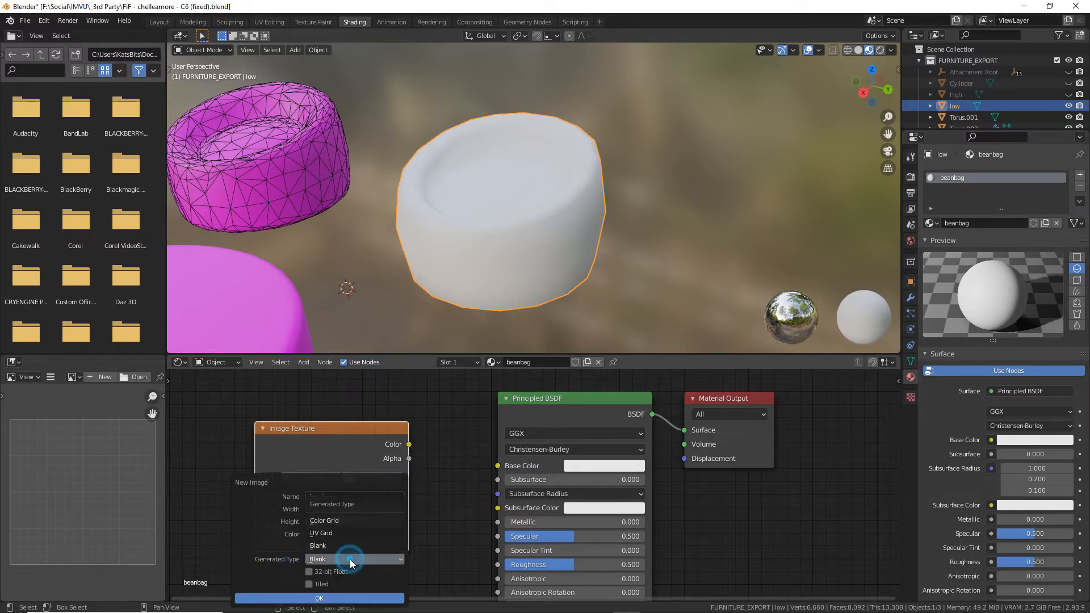
pyautogui.click(338, 521)
pyautogui.click(319, 598)
pyautogui.moveTo(408, 444); pyautogui.dragTo(497, 466)
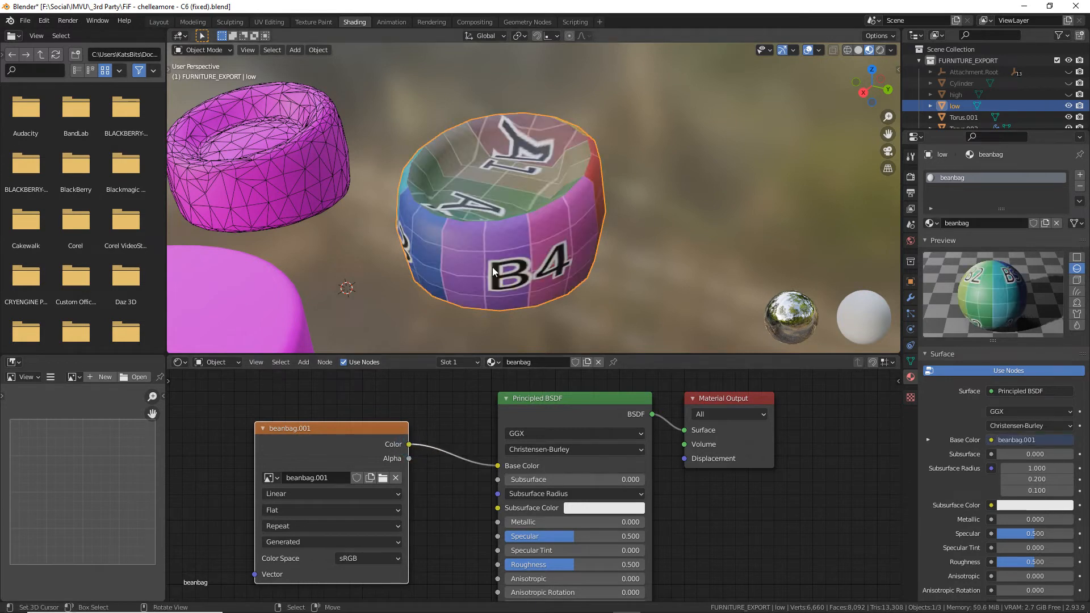
# Examine in Edit Mode how the grid texture maps across the chair's seat, rim and side, especially along the UV seam.
pyautogui.scroll(2, 492, 271)
pyautogui.moveTo(476, 246)
pyautogui.mouseDown(button='middle')
pyautogui.moveTo(700, 229)
pyautogui.moveTo(545, 236)
pyautogui.moveTo(622, 245)
pyautogui.moveTo(527, 264)
pyautogui.moveTo(471, 242)
pyautogui.mouseUp(button='middle')
pyautogui.scroll(2, 474, 243)
pyautogui.press('Tab')
pyautogui.moveTo(531, 265); pyautogui.dragTo(487, 202, button='middle')
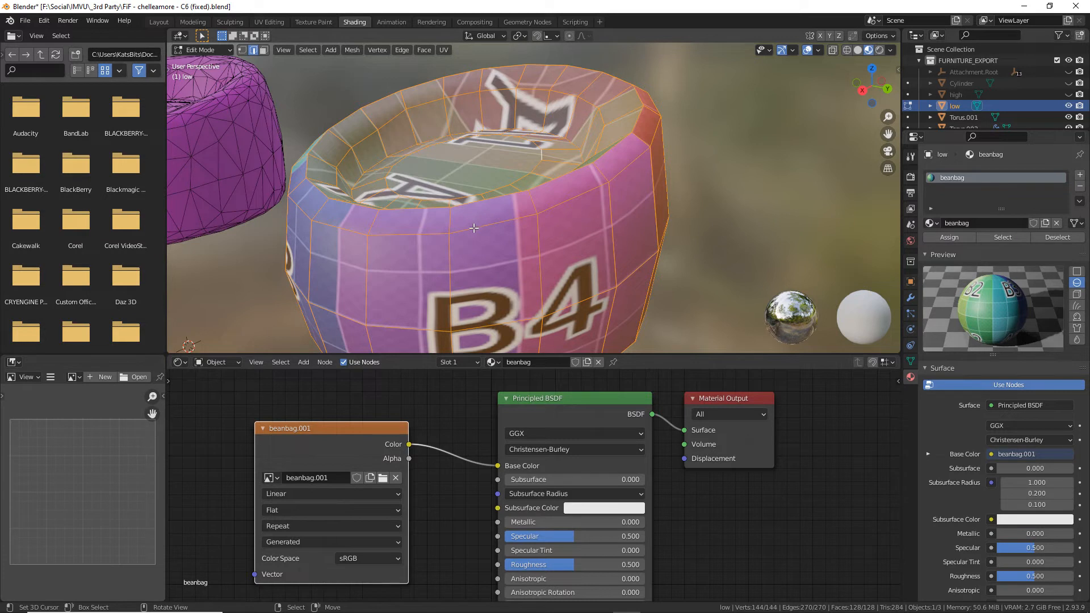
pyautogui.moveTo(474, 228); pyautogui.dragTo(419, 305, button='middle')
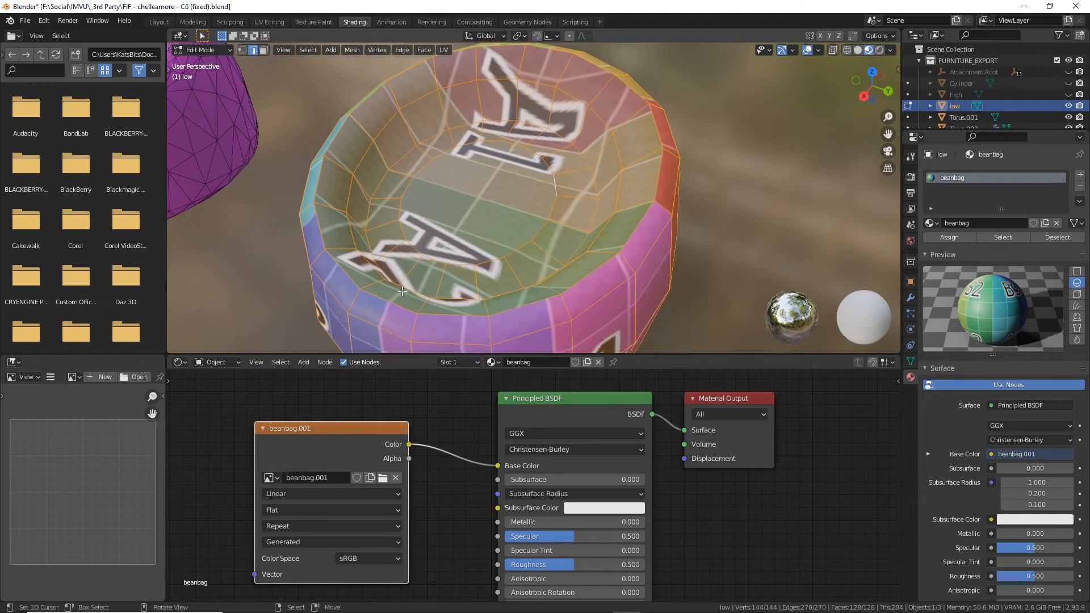
pyautogui.moveTo(497, 300); pyautogui.dragTo(544, 260, button='middle')
pyautogui.scroll(-1, 543, 254)
pyautogui.press('k')
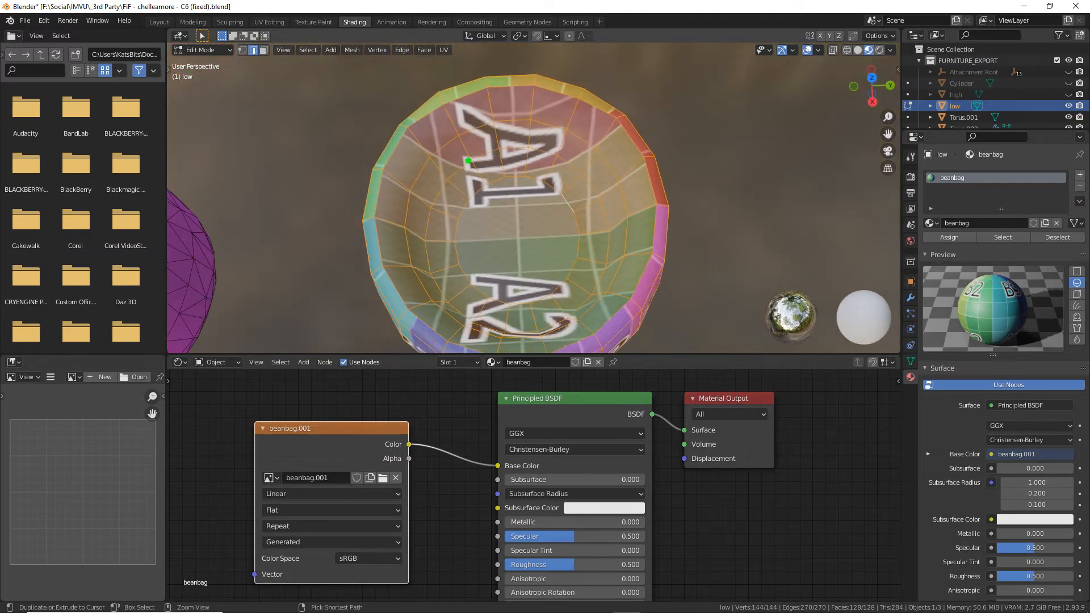
pyautogui.moveTo(401, 136)
pyautogui.mouseDown()
pyautogui.moveTo(499, 94)
pyautogui.moveTo(614, 122)
pyautogui.moveTo(650, 235)
pyautogui.moveTo(572, 343)
pyautogui.moveTo(414, 311)
pyautogui.moveTo(403, 132)
pyautogui.mouseUp()
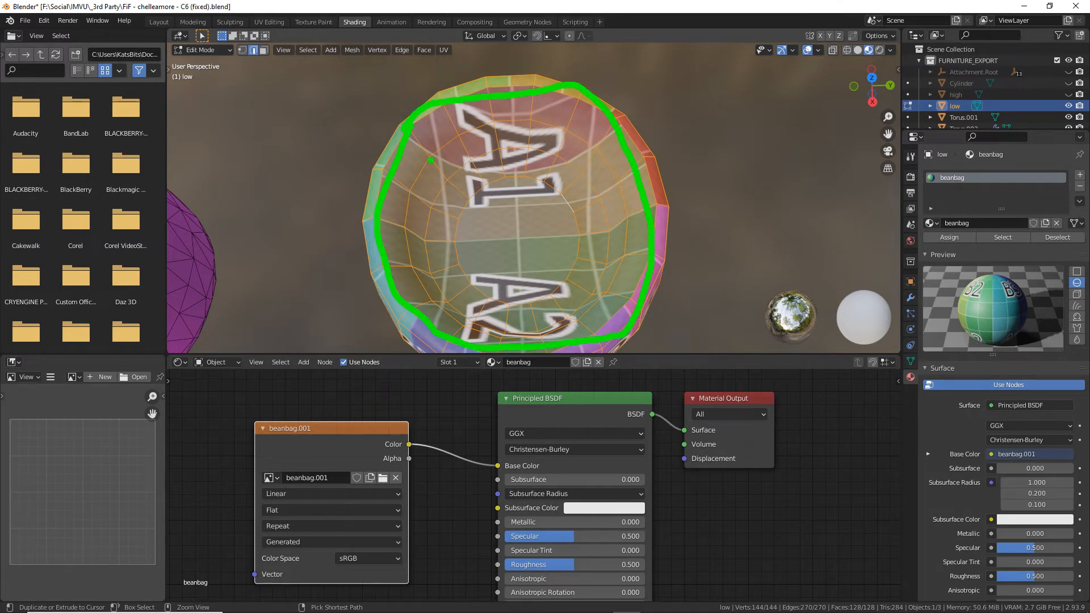
pyautogui.press('Escape')
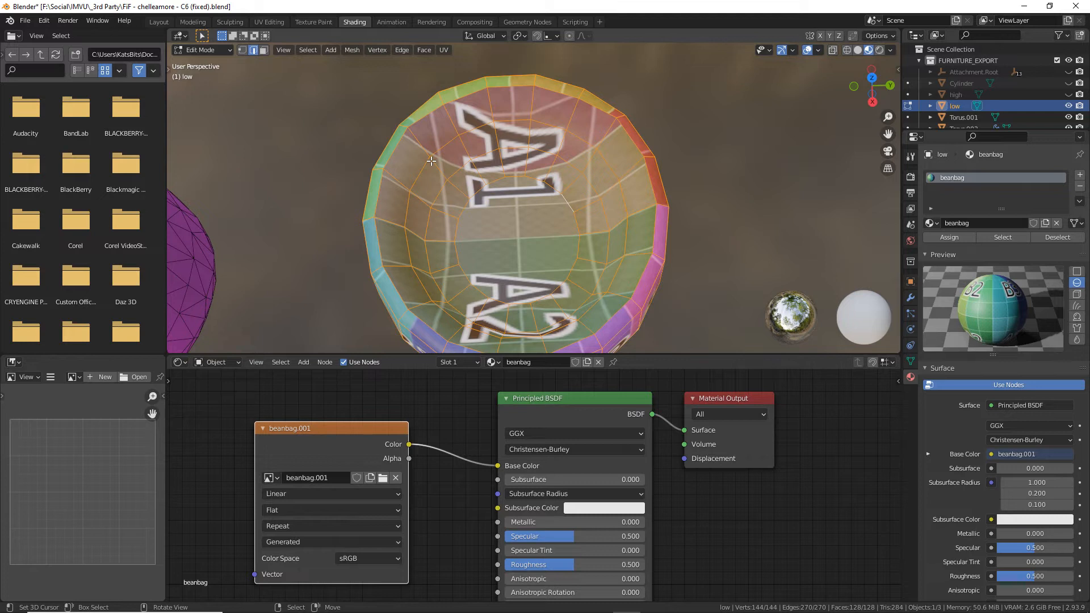
pyautogui.moveTo(466, 214); pyautogui.dragTo(418, 197, button='middle')
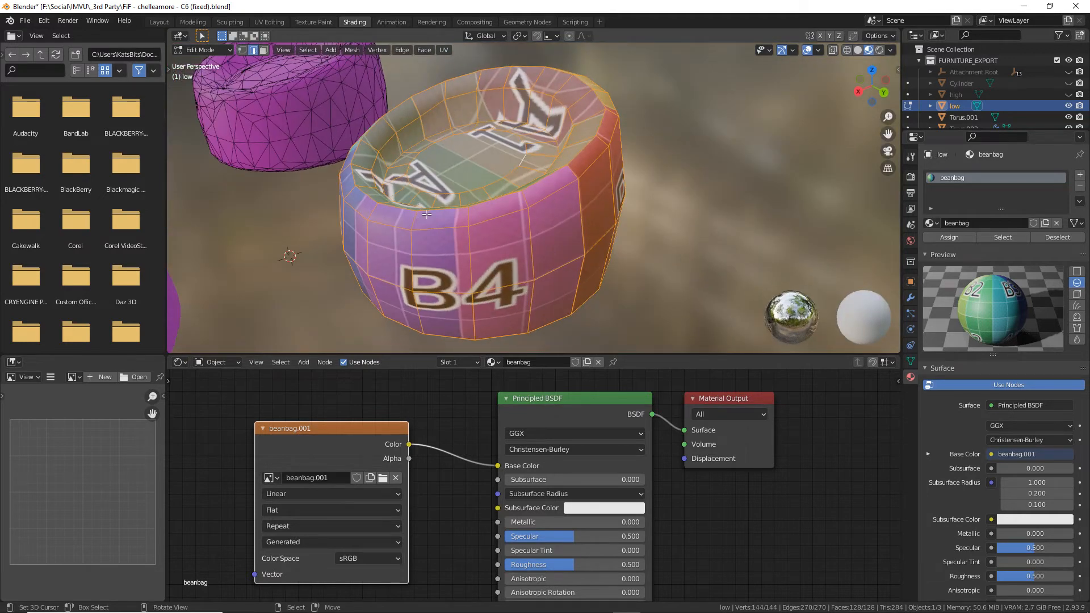
pyautogui.scroll(2, 460, 219)
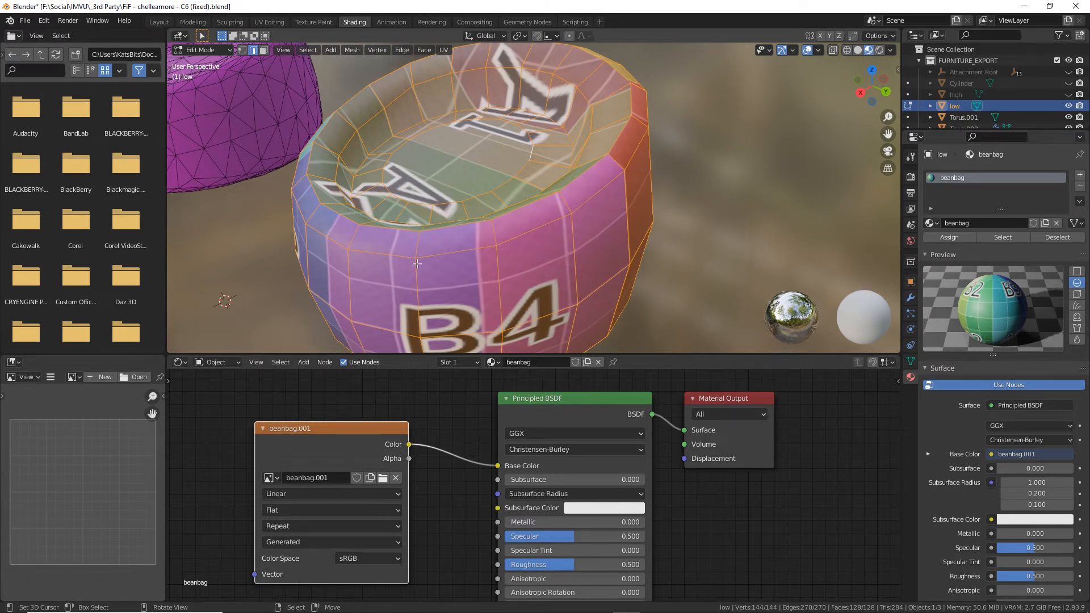
pyautogui.moveTo(407, 258); pyautogui.dragTo(424, 256, button='middle')
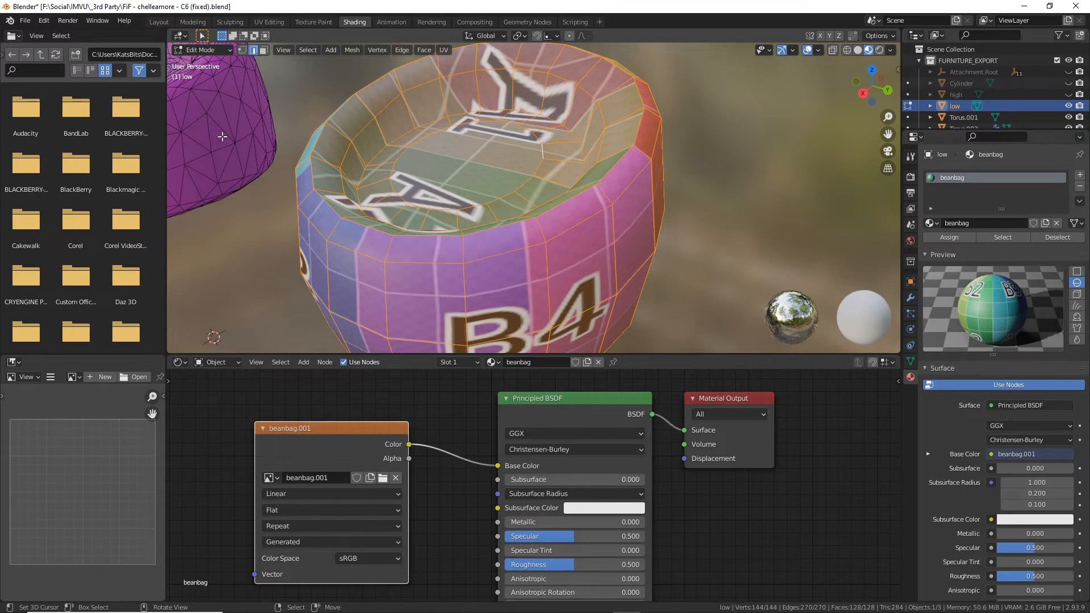
# In the Layout workspace, select the edge loop just below the chair's outer rim and switch to Material Preview shading.
pyautogui.click(159, 22)
pyautogui.scroll(-1, 435, 302)
pyautogui.moveTo(435, 302); pyautogui.dragTo(460, 327, button='middle')
pyautogui.scroll(1, 465, 331)
pyautogui.keyDown('alt'); pyautogui.click(361, 286); pyautogui.keyUp('alt')
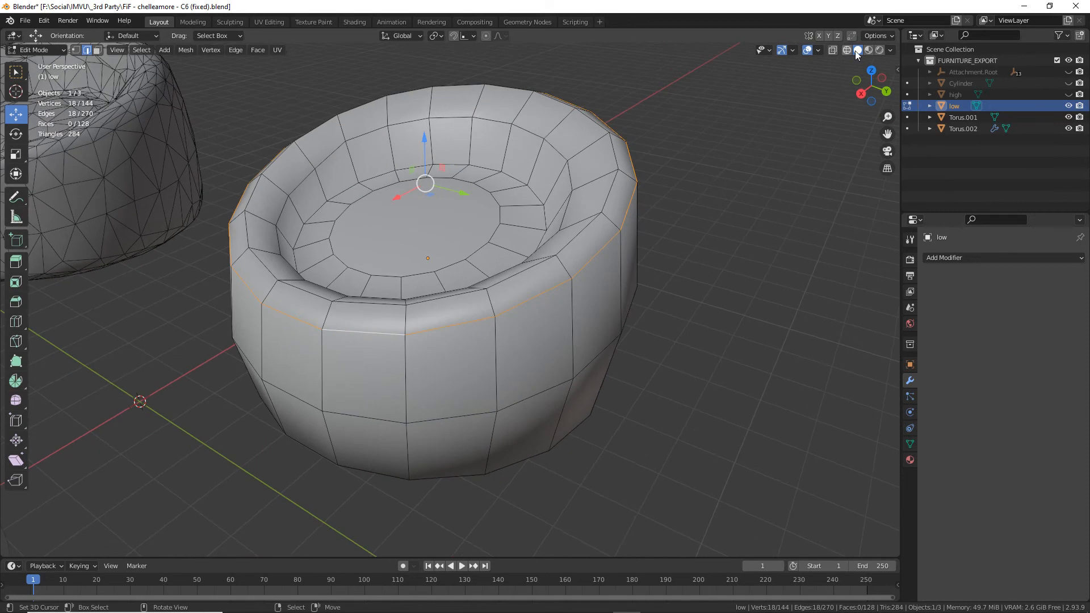
pyautogui.click(868, 50)
pyautogui.scroll(2, 312, 292)
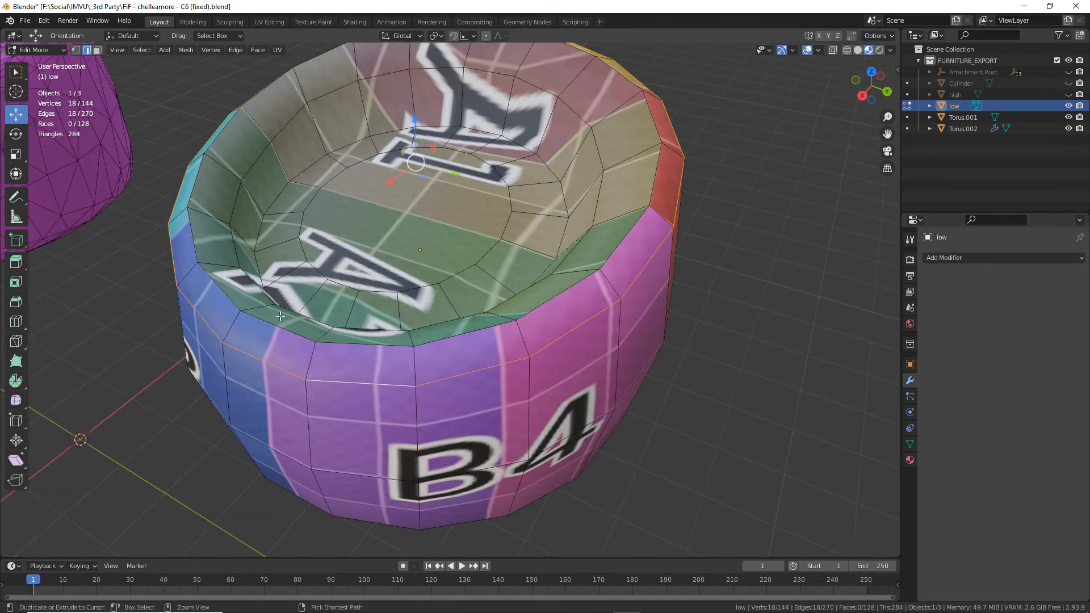
pyautogui.moveTo(198, 255)
pyautogui.mouseDown()
pyautogui.moveTo(249, 318)
pyautogui.moveTo(341, 348)
pyautogui.moveTo(446, 342)
pyautogui.moveTo(528, 318)
pyautogui.moveTo(604, 267)
pyautogui.moveTo(657, 189)
pyautogui.mouseUp()
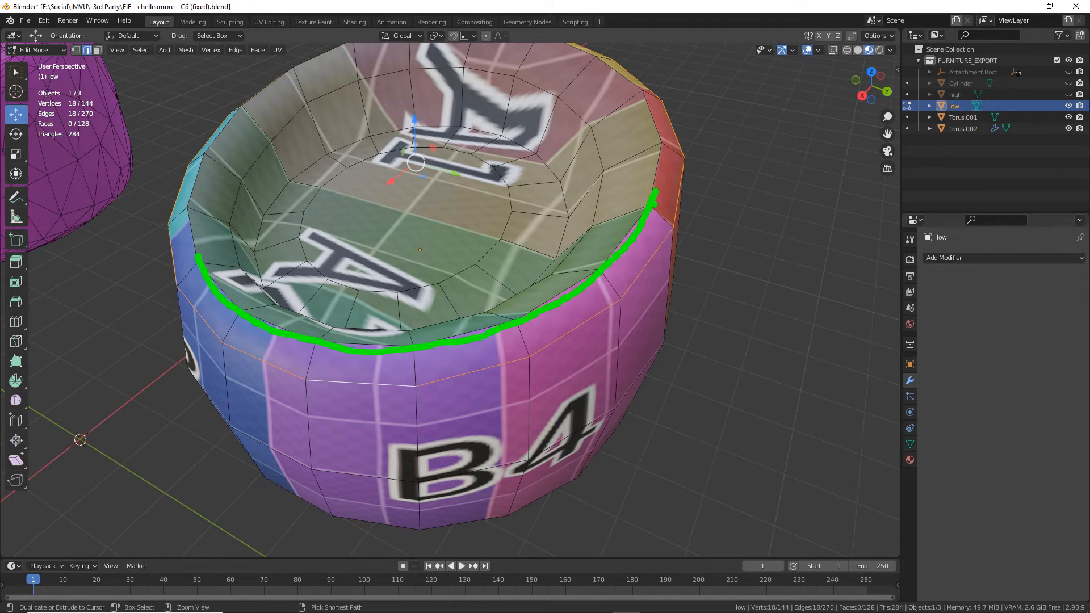
pyautogui.moveTo(650, 261)
pyautogui.mouseDown()
pyautogui.moveTo(630, 294)
pyautogui.moveTo(548, 349)
pyautogui.moveTo(403, 385)
pyautogui.moveTo(314, 381)
pyautogui.moveTo(227, 359)
pyautogui.moveTo(165, 284)
pyautogui.moveTo(165, 243)
pyautogui.mouseUp()
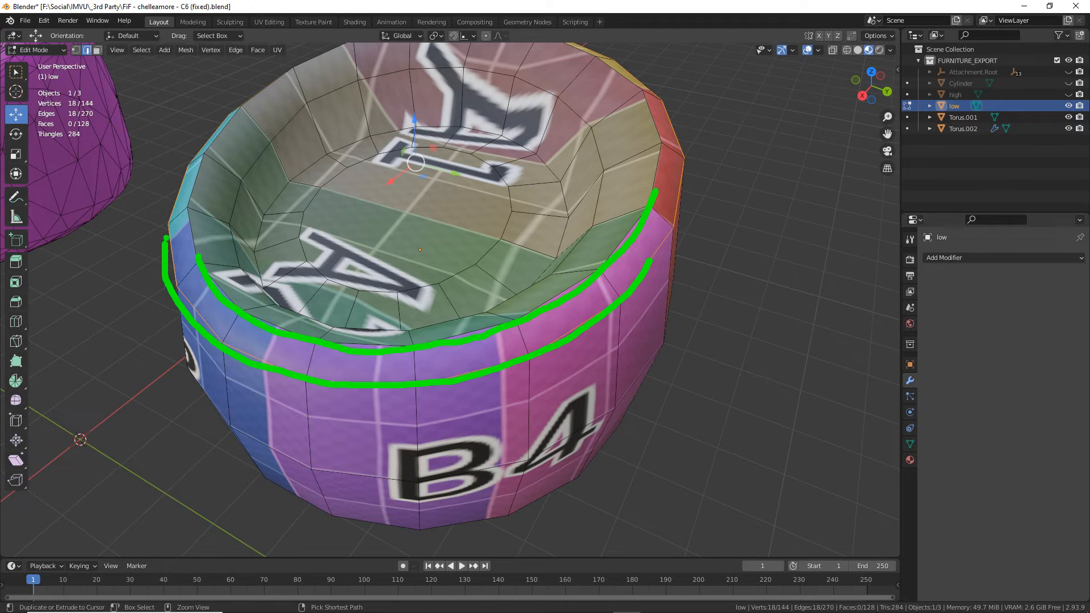
pyautogui.moveTo(298, 438)
pyautogui.mouseDown()
pyautogui.moveTo(483, 422)
pyautogui.moveTo(472, 431)
pyautogui.moveTo(478, 447)
pyautogui.mouseUp()
pyautogui.moveTo(524, 343); pyautogui.dragTo(404, 357)
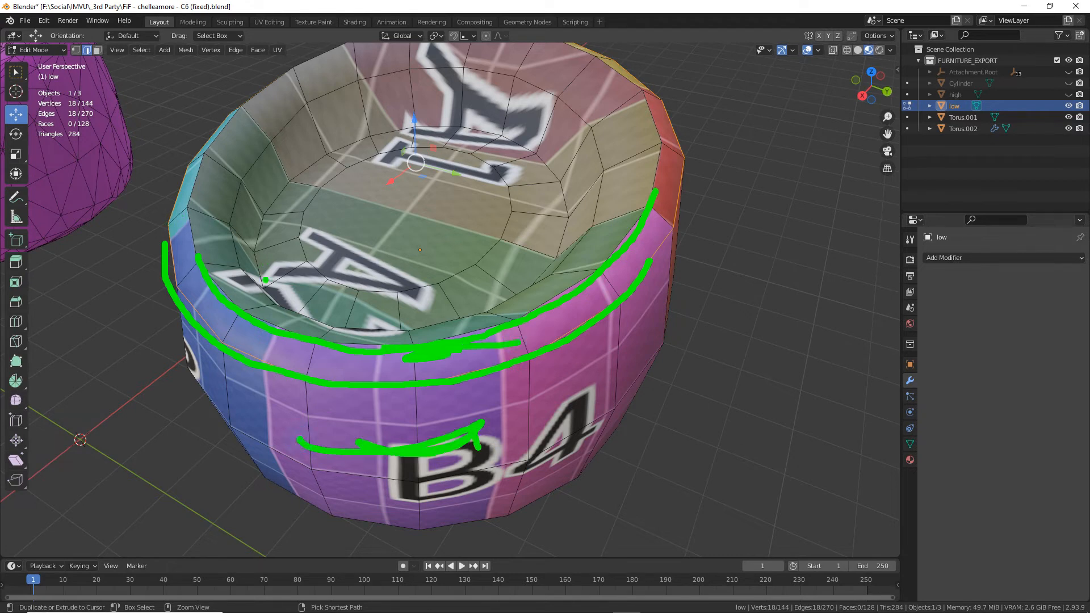
pyautogui.moveTo(307, 249)
pyautogui.mouseDown()
pyautogui.moveTo(289, 254)
pyautogui.moveTo(203, 426)
pyautogui.mouseUp()
pyautogui.moveTo(402, 285); pyautogui.dragTo(415, 523)
pyautogui.moveTo(193, 267)
pyautogui.mouseDown()
pyautogui.moveTo(193, 209)
pyautogui.moveTo(230, 119)
pyautogui.mouseUp()
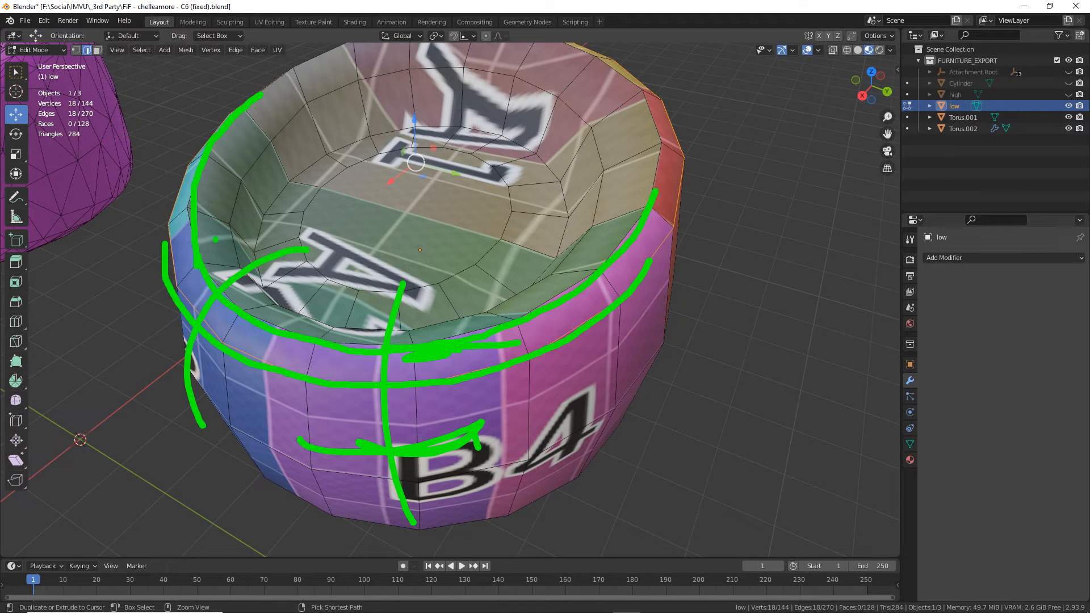
pyautogui.moveTo(204, 272)
pyautogui.mouseDown()
pyautogui.moveTo(287, 342)
pyautogui.moveTo(377, 346)
pyautogui.mouseUp()
pyautogui.moveTo(540, 306)
pyautogui.mouseDown()
pyautogui.moveTo(624, 241)
pyautogui.moveTo(653, 165)
pyautogui.moveTo(628, 79)
pyautogui.moveTo(521, 30)
pyautogui.mouseUp()
pyautogui.moveTo(457, 374); pyautogui.dragTo(596, 313)
pyautogui.moveTo(650, 266); pyautogui.dragTo(673, 222)
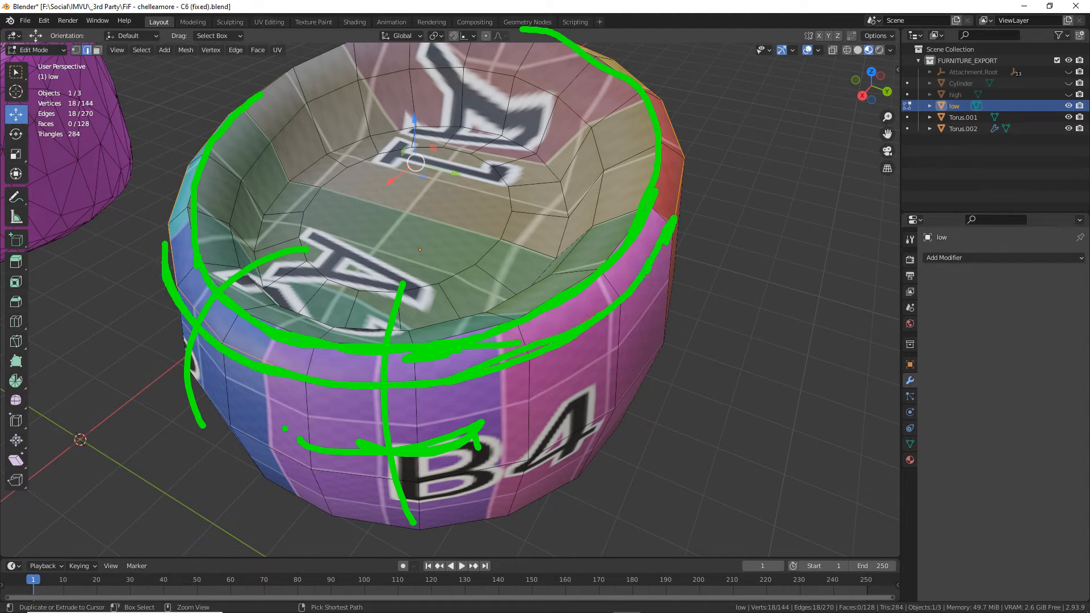
pyautogui.press('Escape')
# Mark the selected edge loop just below the chair's outer rim as a seam.
pyautogui.moveTo(308, 523)
pyautogui.mouseDown(button='middle')
pyautogui.moveTo(540, 305)
pyautogui.moveTo(455, 306)
pyautogui.moveTo(678, 308)
pyautogui.mouseUp(button='middle')
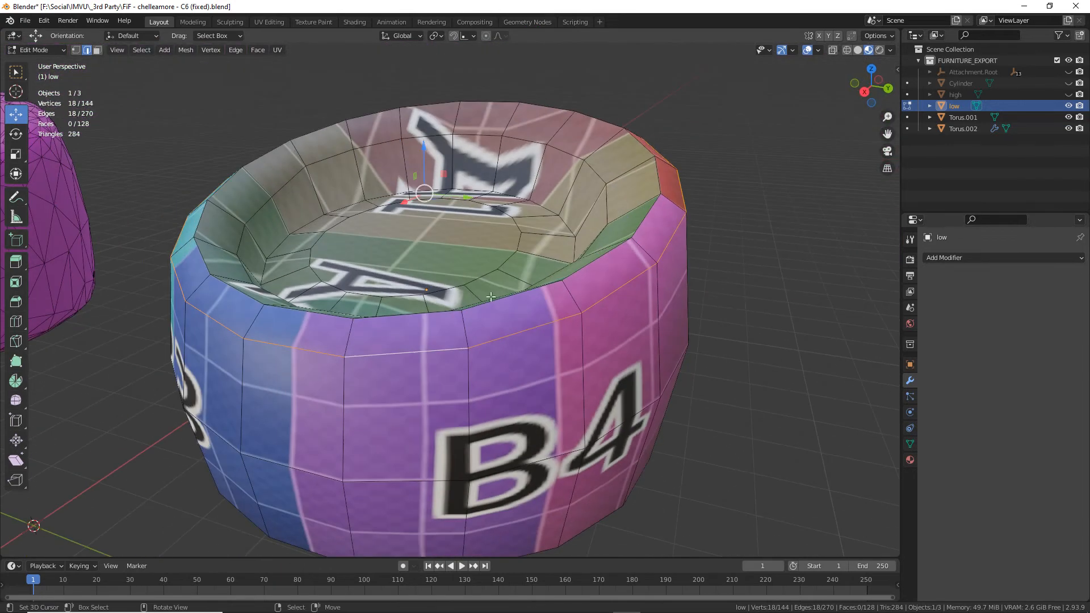
pyautogui.click(236, 50)
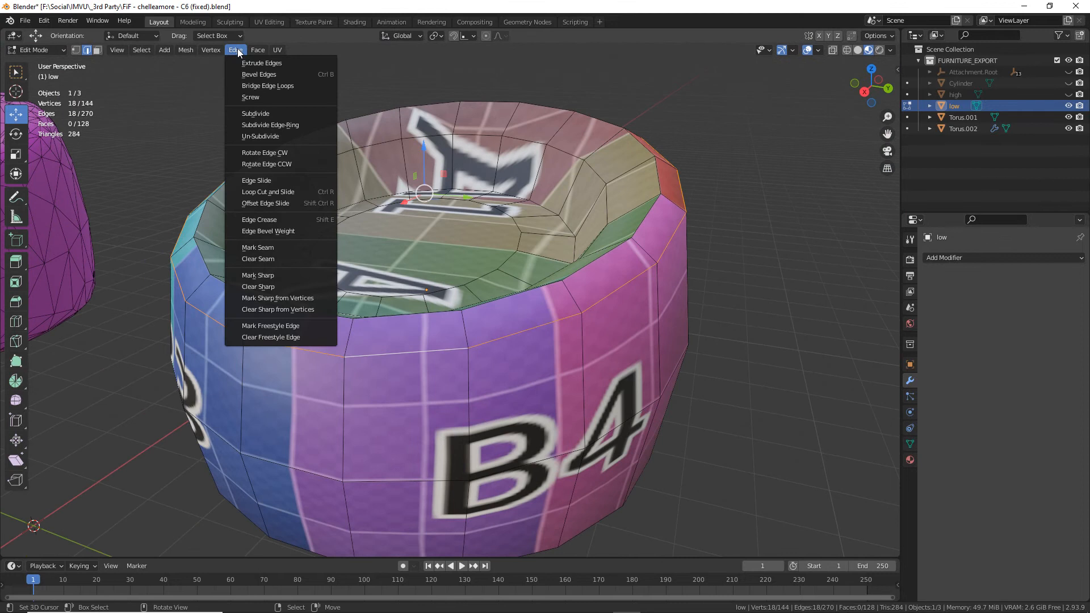
pyautogui.click(251, 246)
# Select the edge loop around the chair's flat underside and mark it as a seam.
pyautogui.moveTo(398, 419); pyautogui.dragTo(419, 347, button='middle')
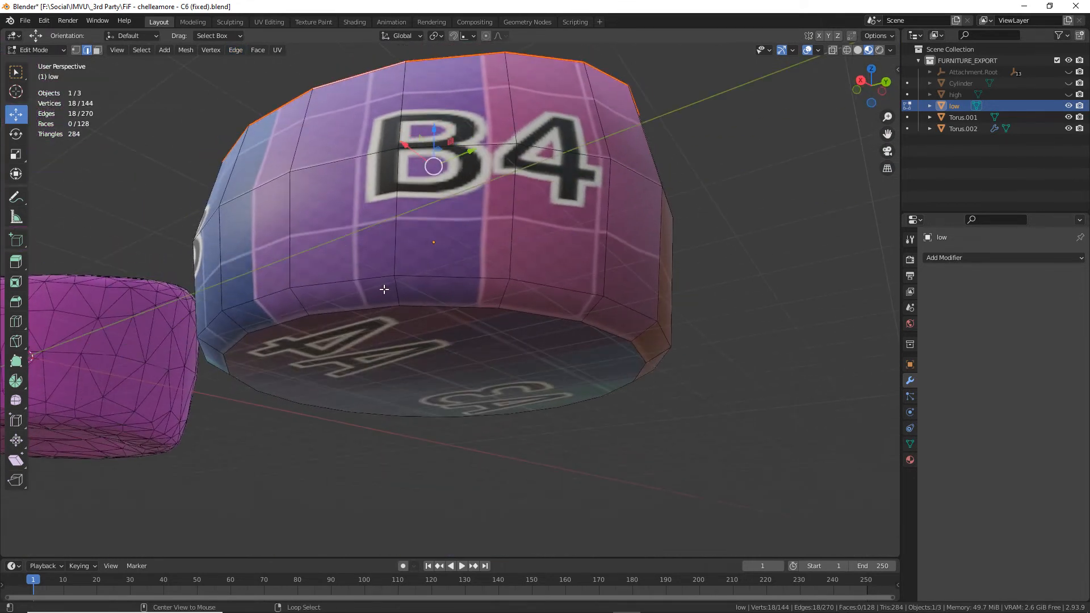
pyautogui.keyDown('alt'); pyautogui.click(363, 309); pyautogui.keyUp('alt')
pyautogui.moveTo(362, 307); pyautogui.dragTo(419, 334, button='middle')
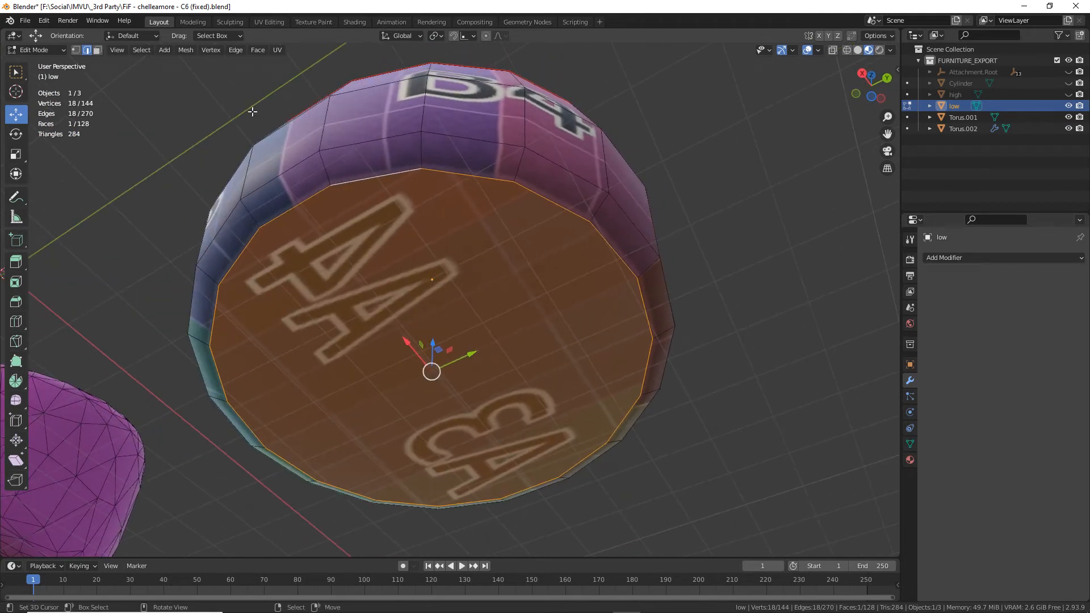
pyautogui.click(236, 50)
pyautogui.click(245, 245)
# Mark one vertical line of edges down the chair's outer side, from the upper seam to the underside seam, as a seam.
pyautogui.moveTo(431, 223); pyautogui.dragTo(453, 315, button='middle')
pyautogui.keyDown('alt'); pyautogui.click(435, 230); pyautogui.keyUp('alt')
pyautogui.keyDown('shift'); pyautogui.rightClick(455, 264); pyautogui.keyUp('shift')
pyautogui.moveTo(472, 236); pyautogui.dragTo(483, 241, button='middle')
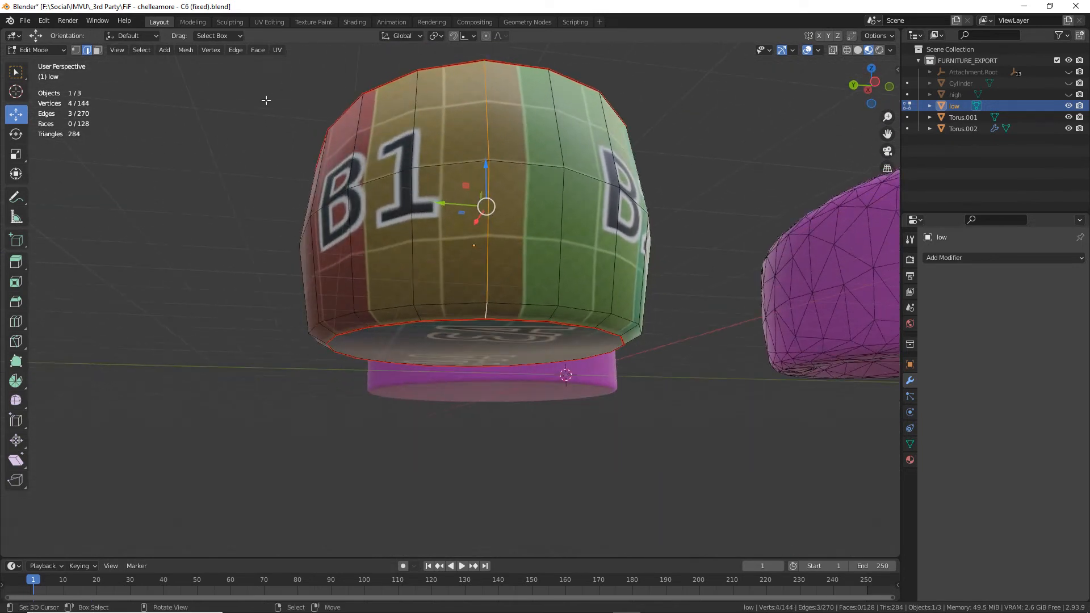
pyautogui.click(235, 50)
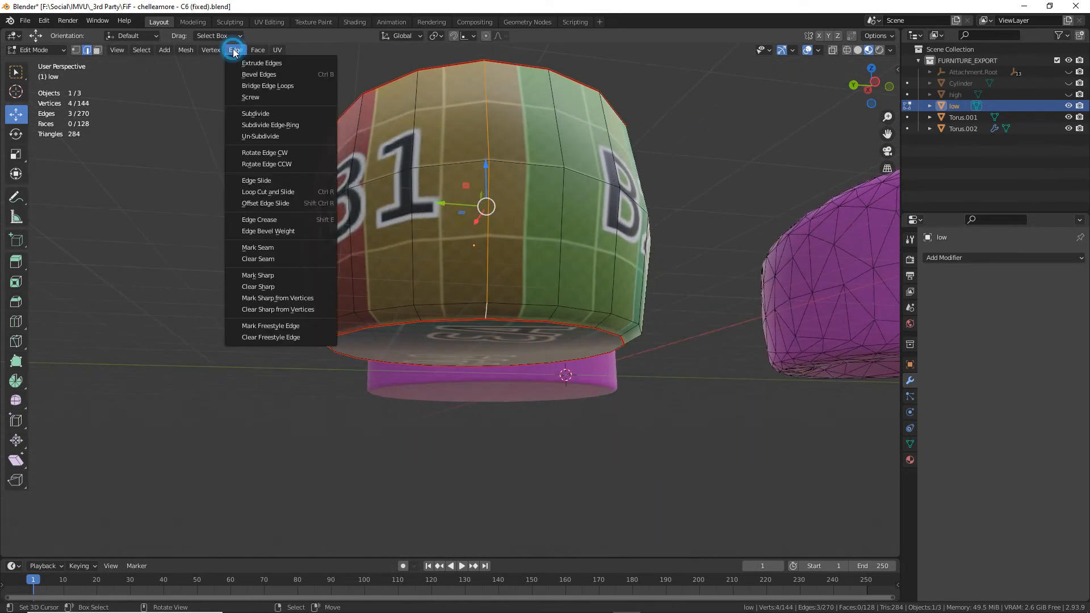
pyautogui.click(251, 249)
pyautogui.moveTo(392, 269); pyautogui.dragTo(637, 320, button='middle')
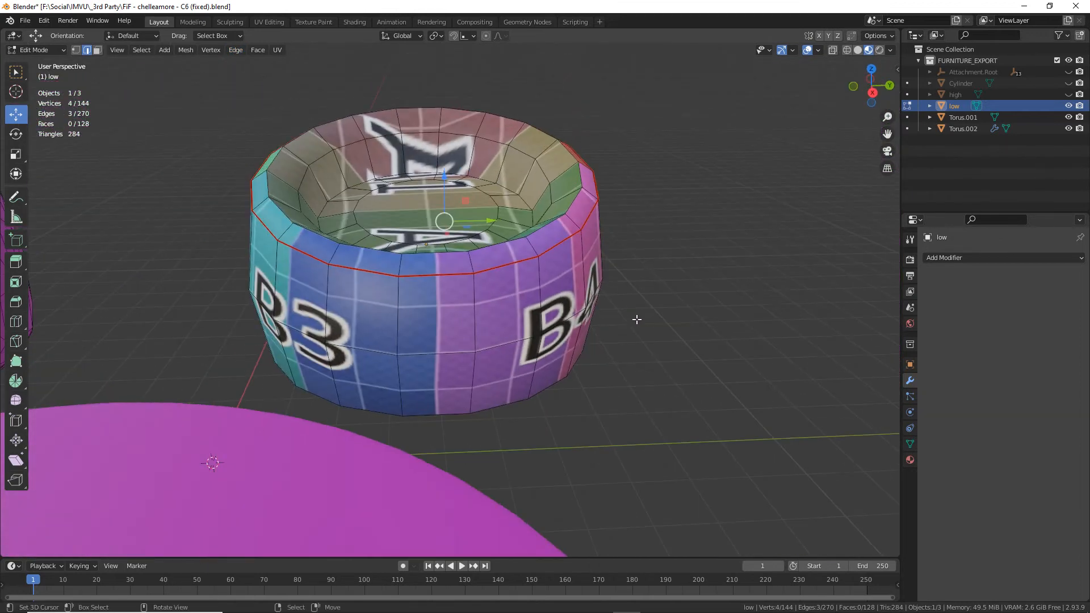
# In the UV Editing workspace, rename the painted-over image as beanbag (painted).
pyautogui.click(268, 22)
pyautogui.scroll(-2, 275, 363)
pyautogui.scroll(2, 260, 337)
pyautogui.scroll(-1, 256, 324)
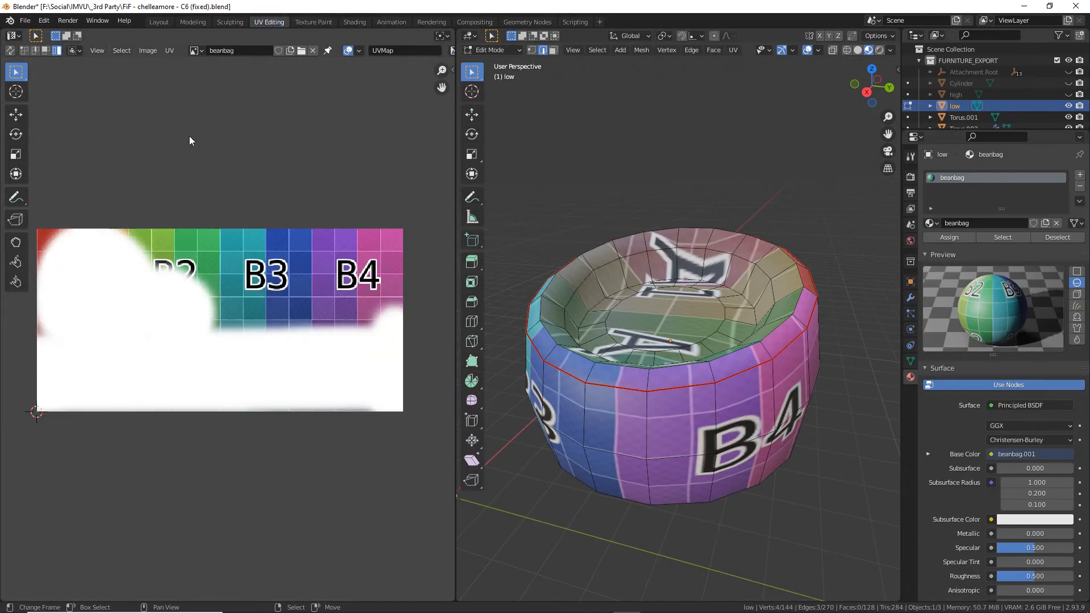
pyautogui.click(196, 51)
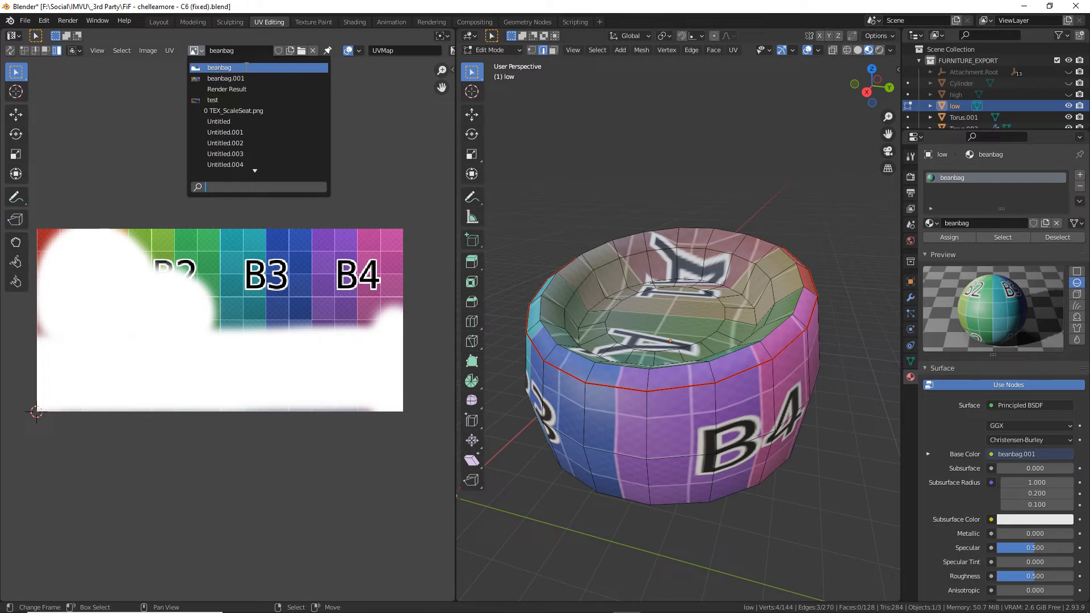
pyautogui.click(242, 51)
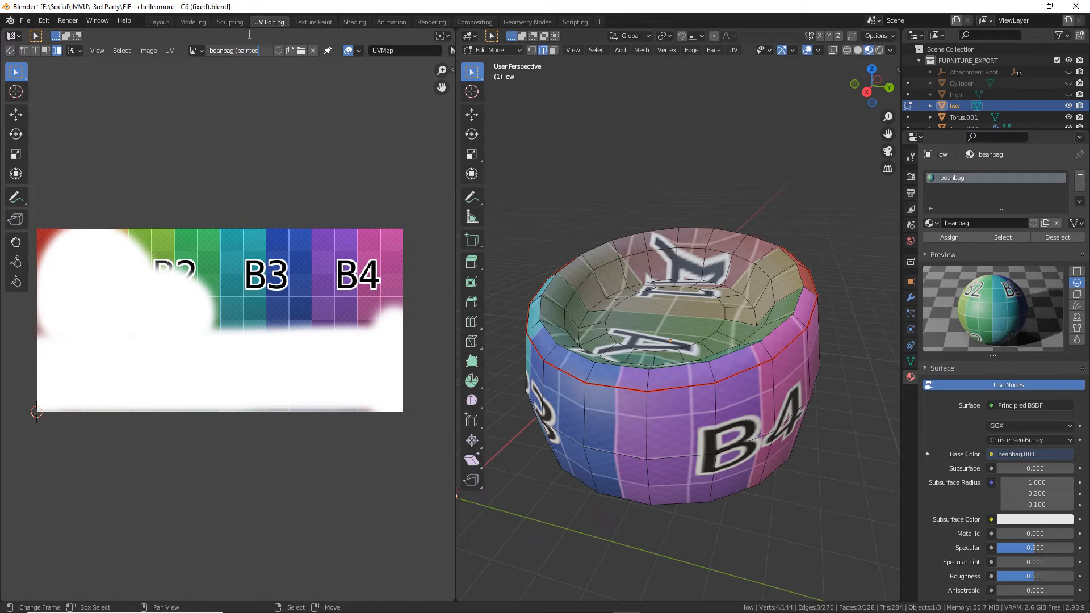
pyautogui.write('(painted)')
pyautogui.press('Return')
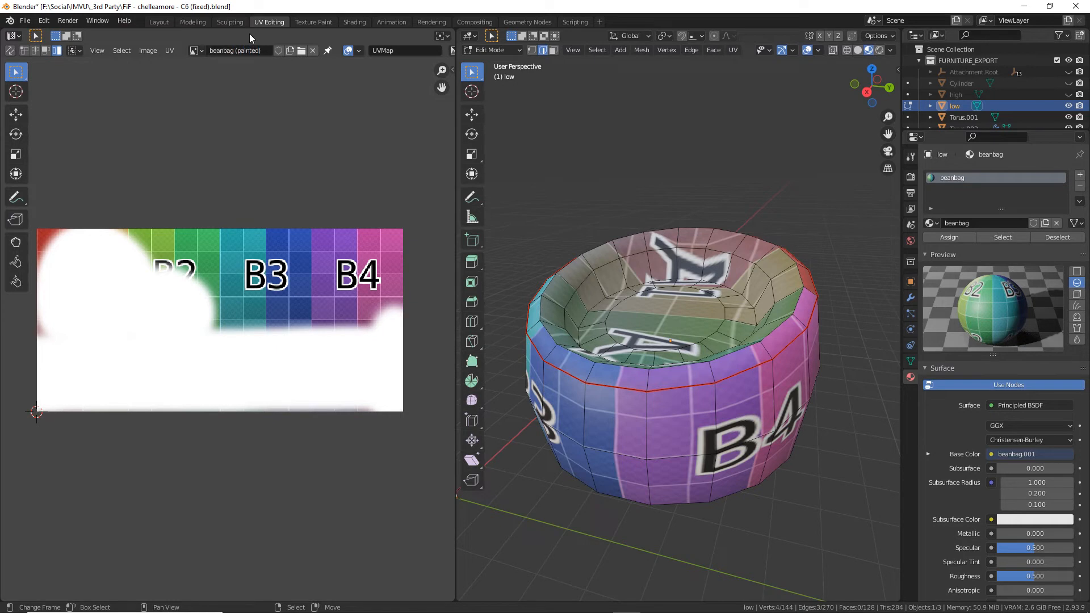
# Display the clean color grid image beanbag.001 in the UV editor and rename it as beanbag.
pyautogui.click(197, 50)
pyautogui.click(210, 78)
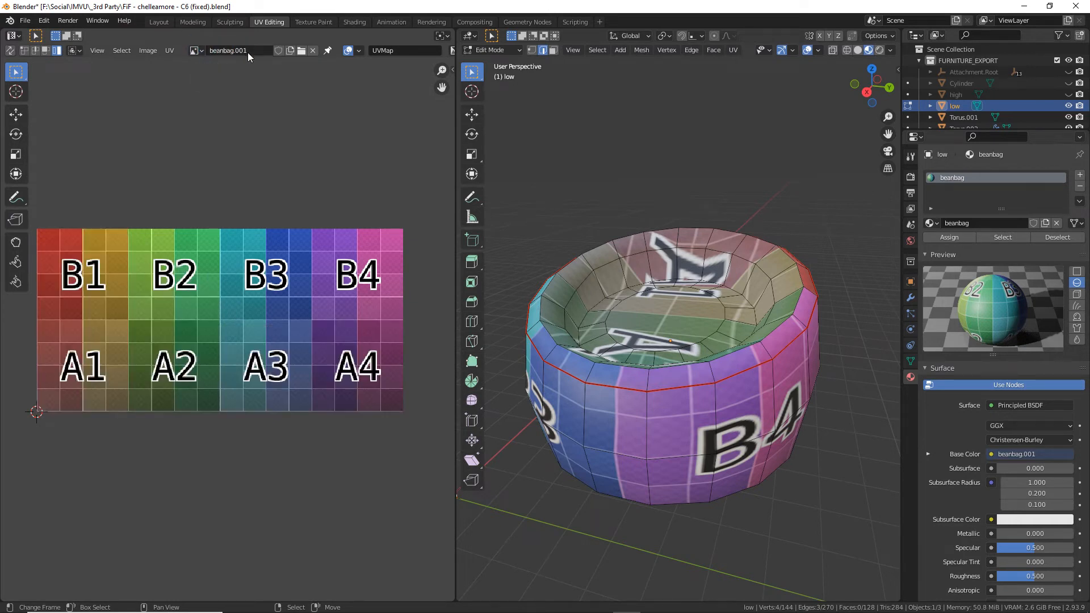
pyautogui.click(255, 50)
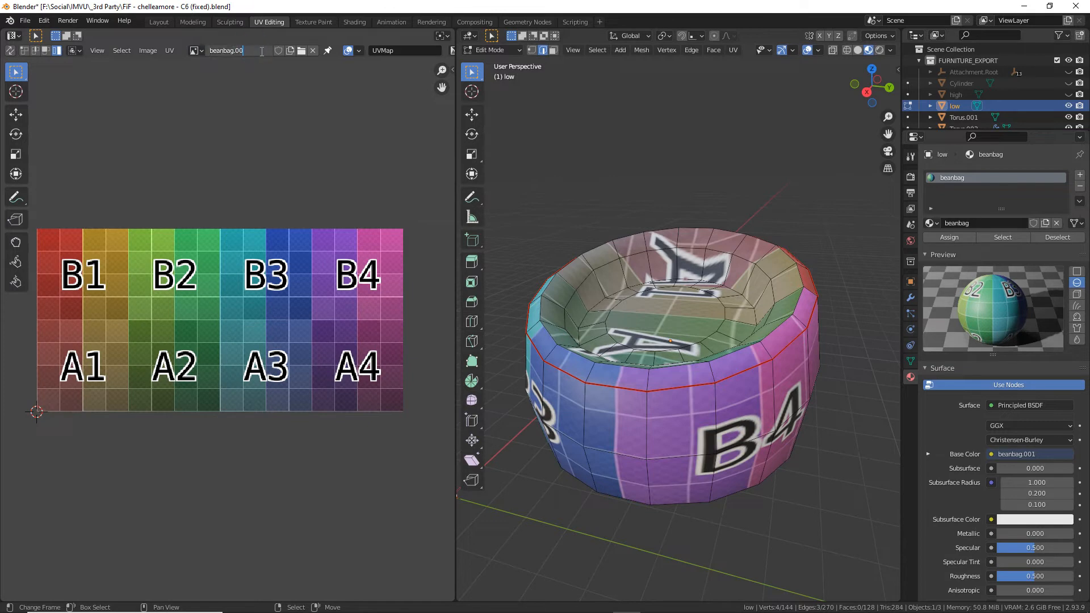
pyautogui.press('Return')
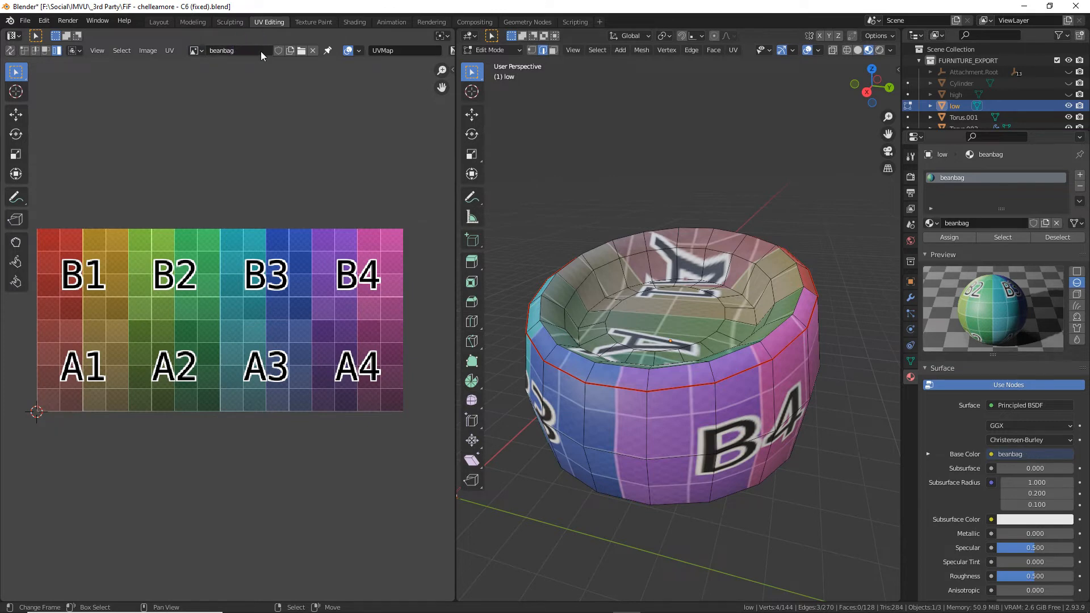
# Select the whole chair mesh and unwrap it along its marked seams.
pyautogui.scroll(2, 622, 392)
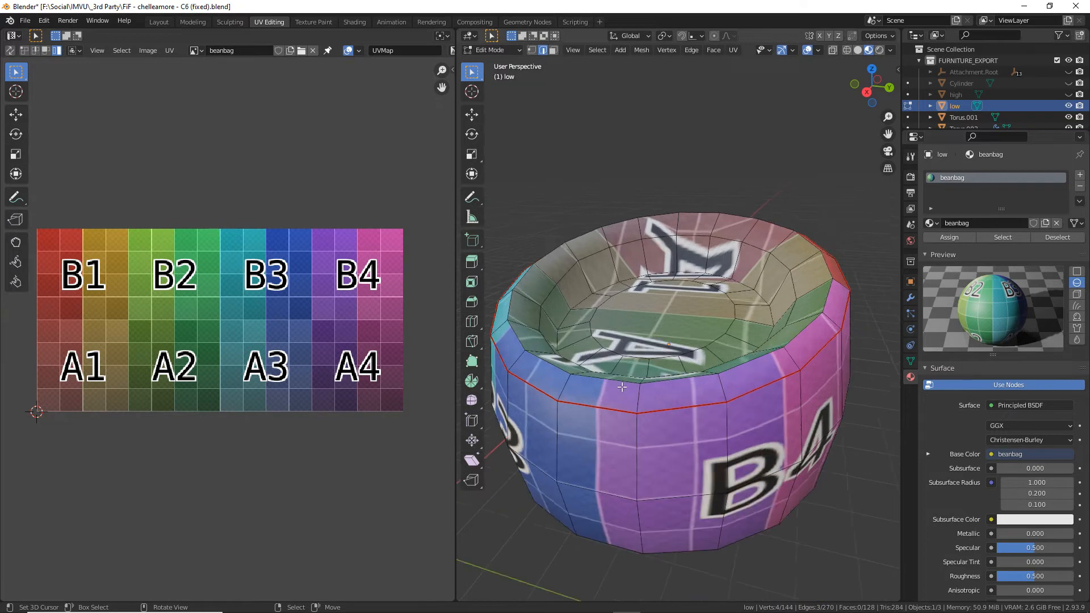
pyautogui.moveTo(622, 391); pyautogui.dragTo(665, 400, button='middle')
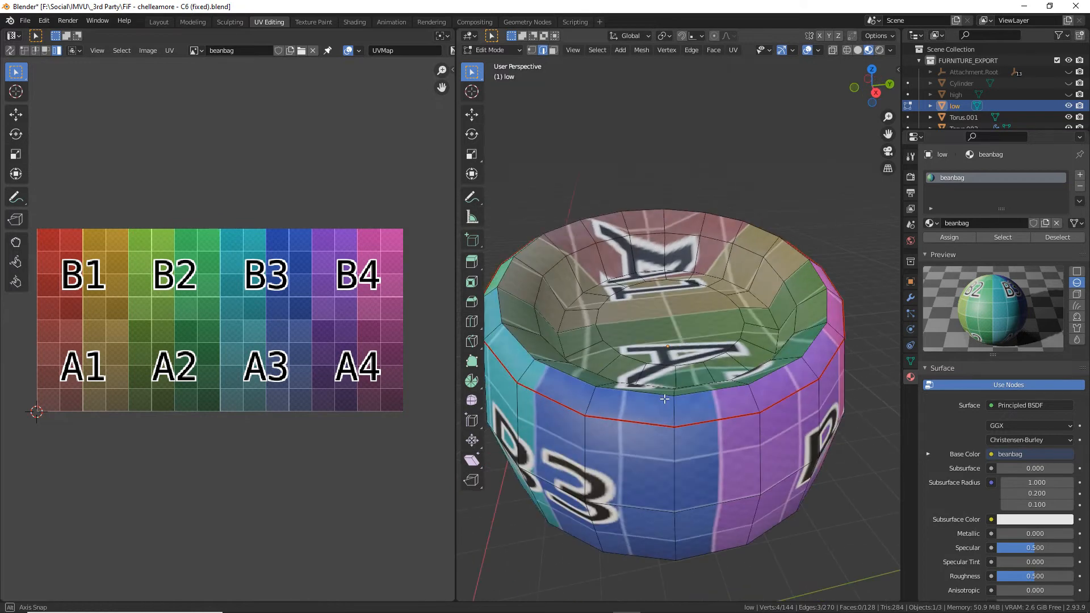
pyautogui.press('a')
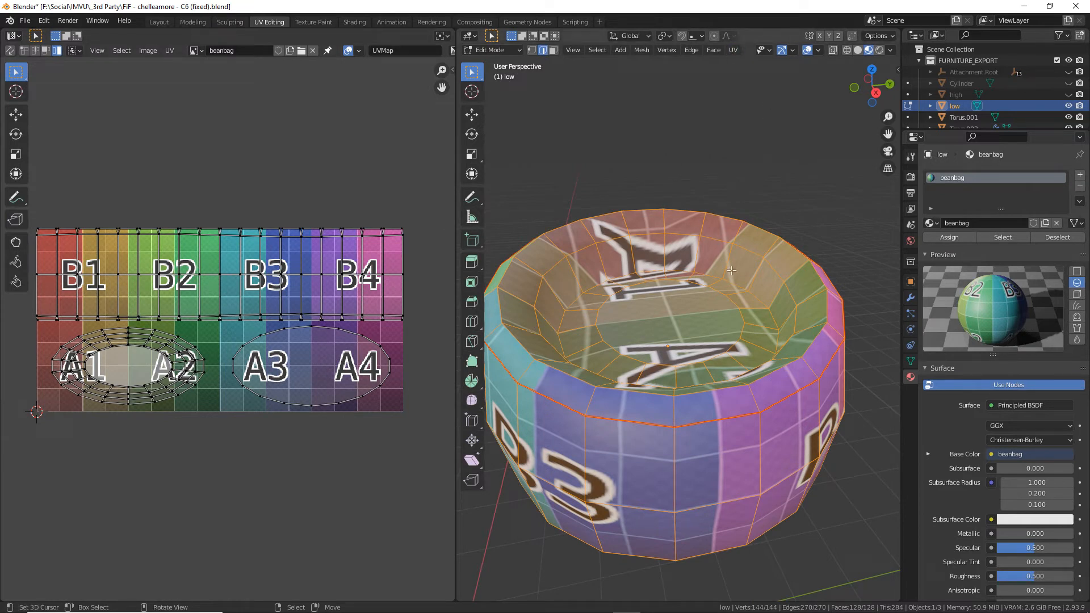
pyautogui.click(733, 50)
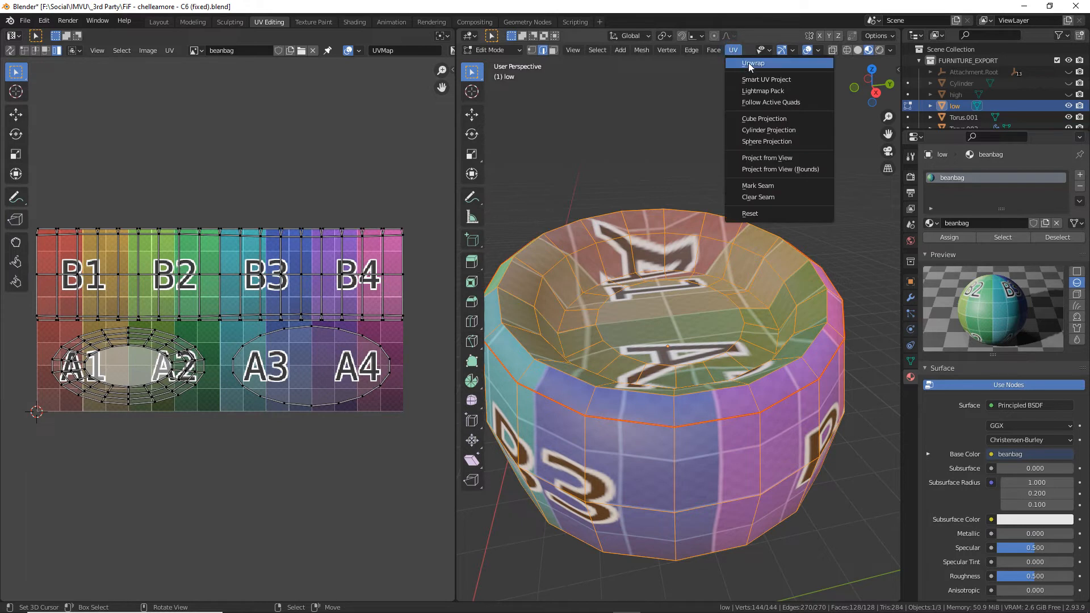
pyautogui.click(751, 63)
# Examine the unwrapped UV islands against the chair's shape and texture, selecting the linked round seat island.
pyautogui.scroll(2, 143, 306)
pyautogui.scroll(1, 143, 307)
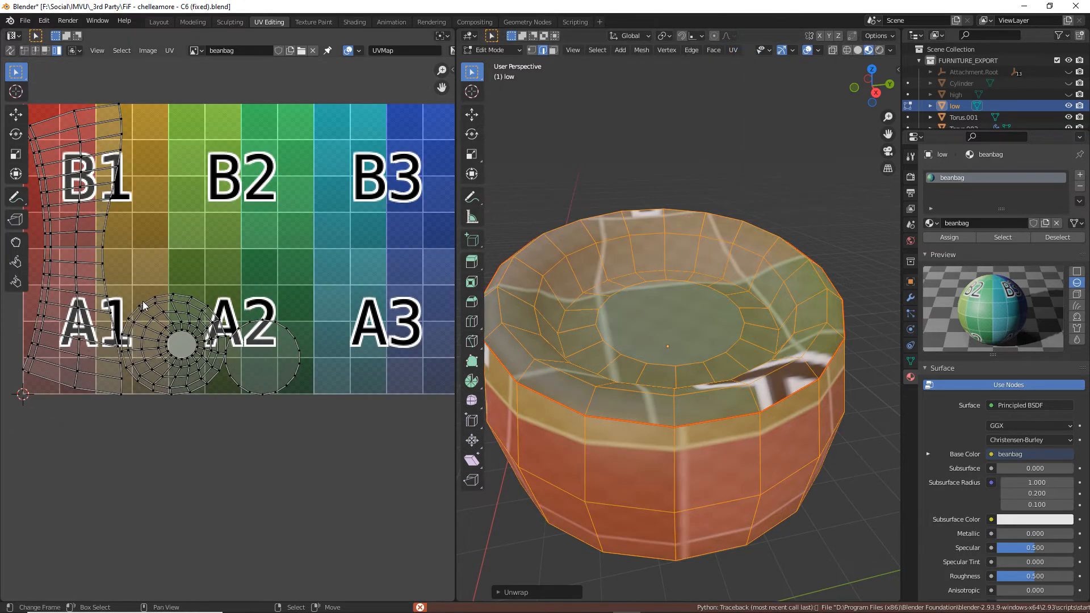
pyautogui.moveTo(656, 471); pyautogui.dragTo(647, 413, button='middle')
pyautogui.moveTo(170, 359); pyautogui.dragTo(189, 371, button='middle')
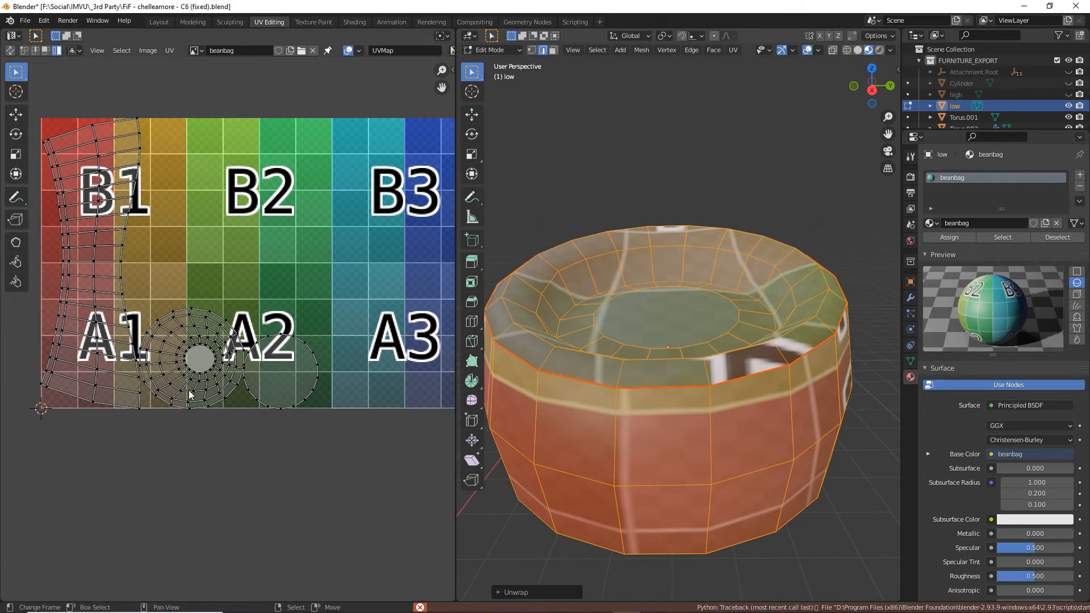
pyautogui.hotkey('ctrl', 'l')
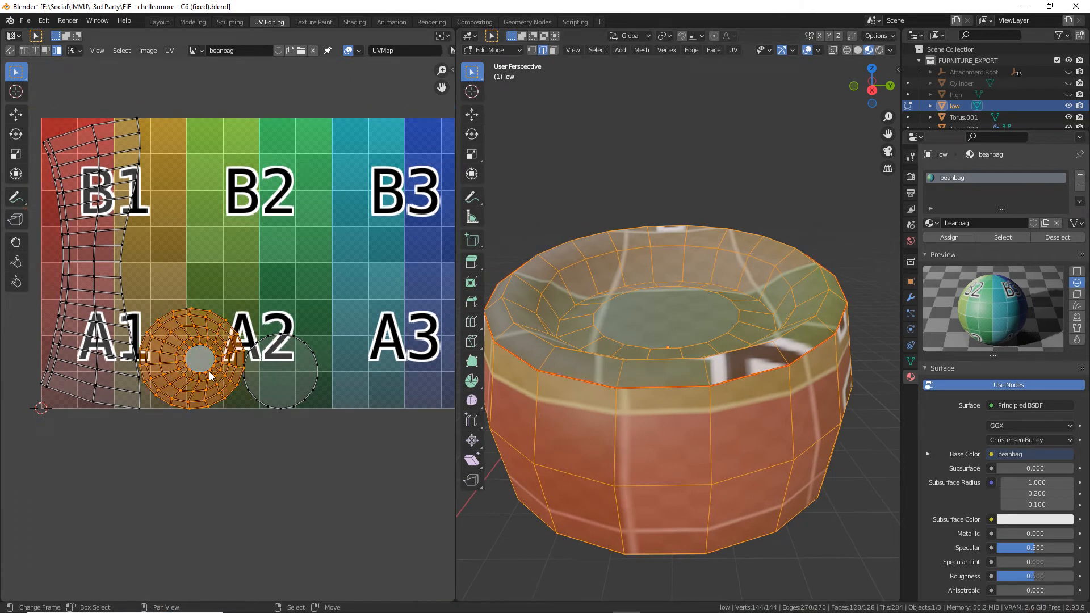
pyautogui.moveTo(699, 387); pyautogui.dragTo(680, 427, button='middle')
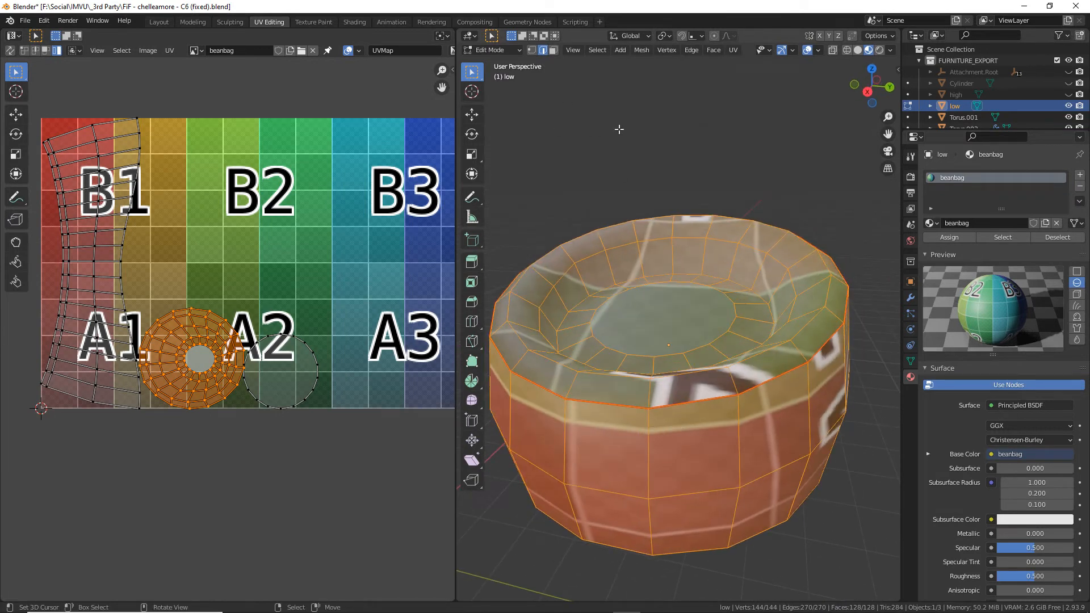
# Switch to Object Mode and display the low chair's object transform properties.
pyautogui.click(492, 50)
pyautogui.click(488, 61)
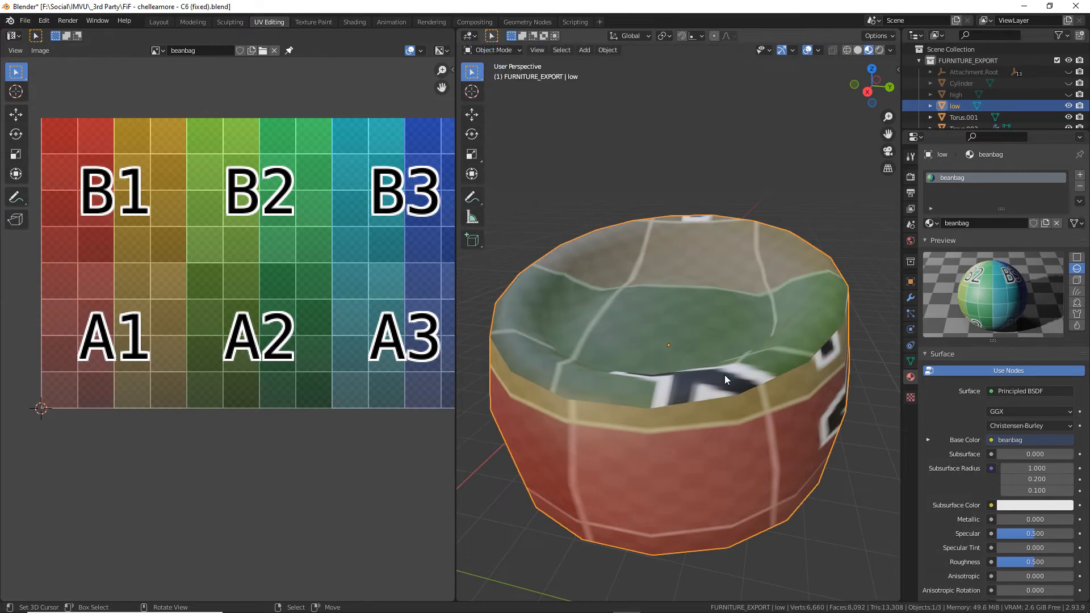
pyautogui.click(911, 282)
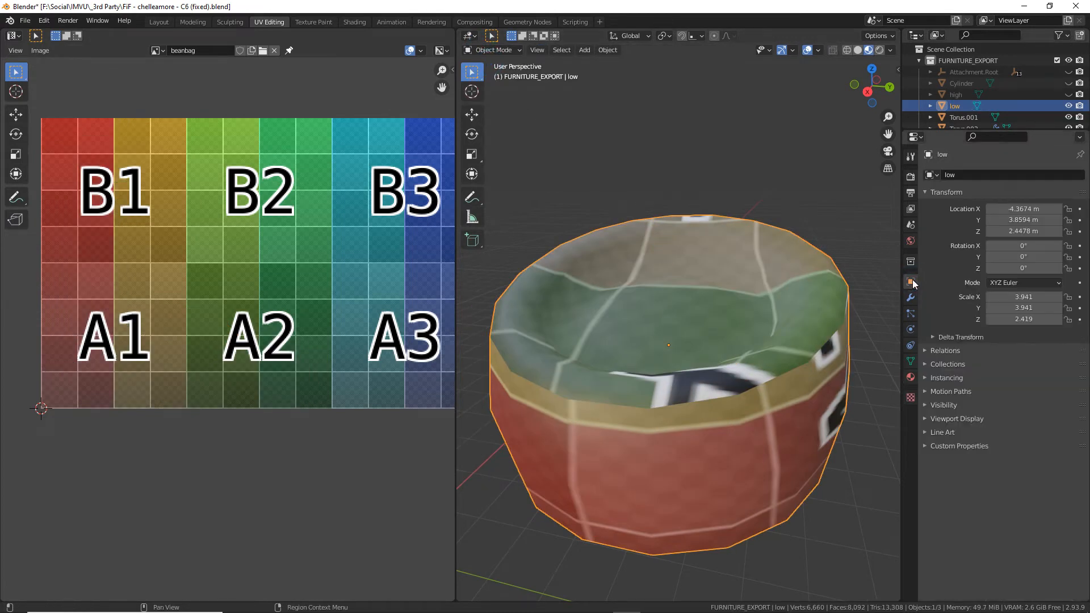
pyautogui.moveTo(908, 261)
pyautogui.mouseDown()
pyautogui.moveTo(915, 308)
pyautogui.moveTo(912, 259)
pyautogui.mouseUp()
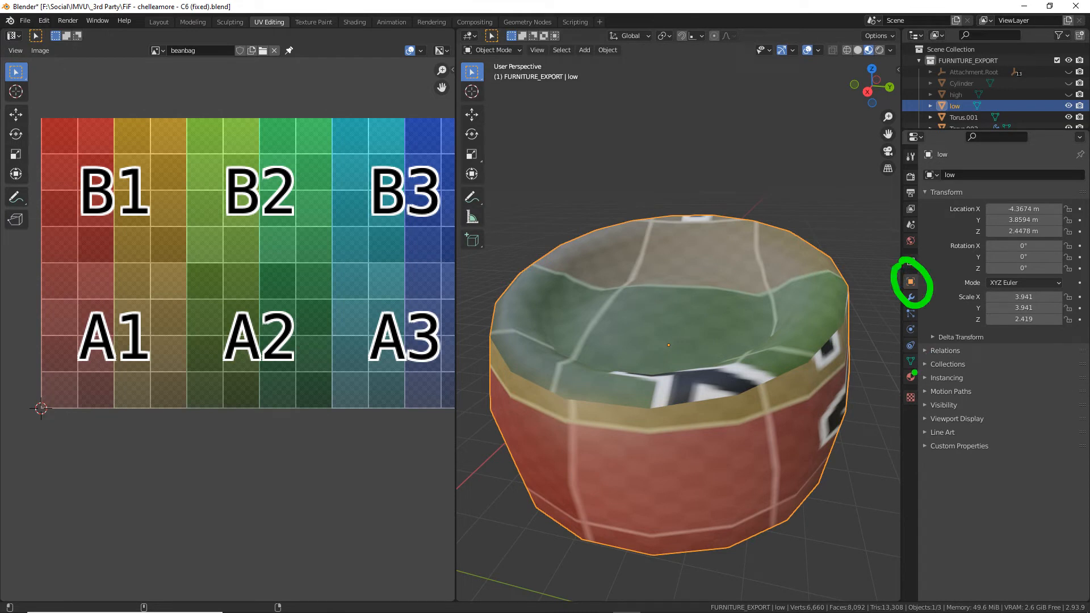
pyautogui.moveTo(959, 298)
pyautogui.mouseDown()
pyautogui.moveTo(943, 325)
pyautogui.moveTo(930, 298)
pyautogui.mouseUp()
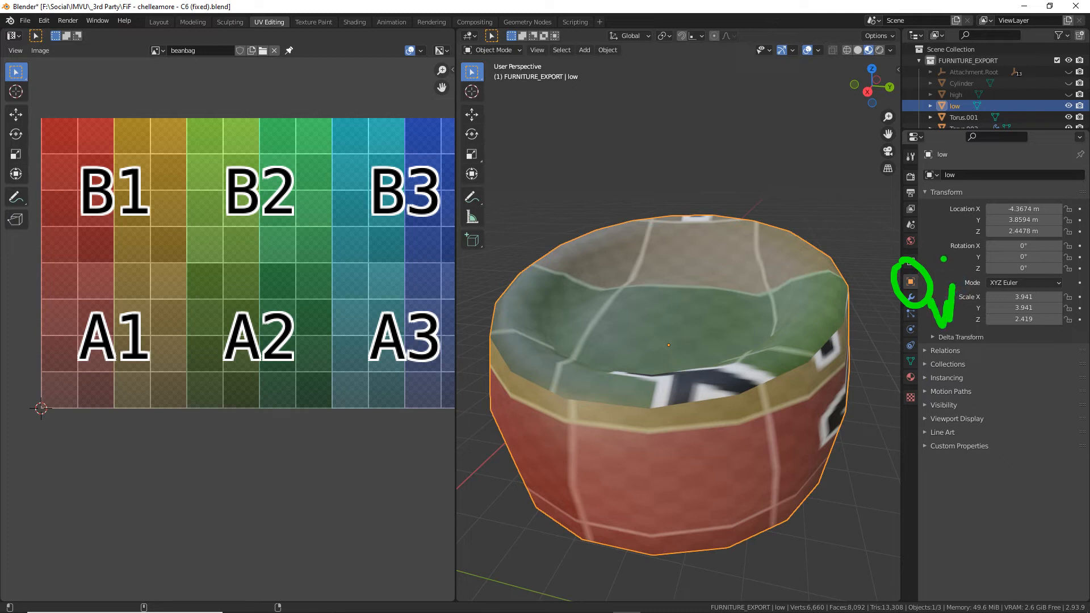
pyautogui.press('Escape')
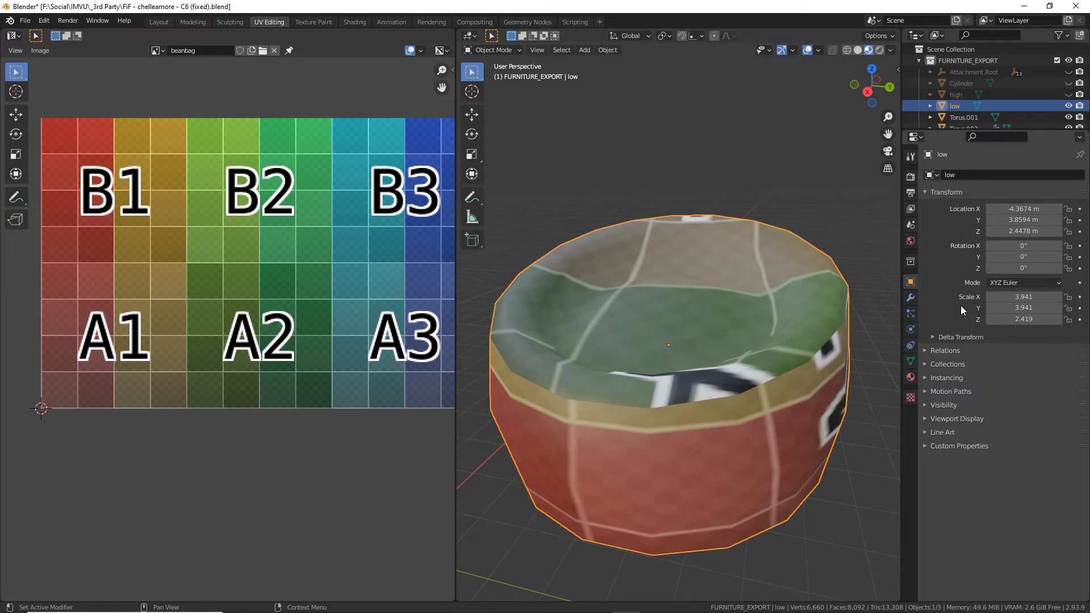
pyautogui.hotkey('ctrl', '2')
pyautogui.moveTo(955, 304)
pyautogui.mouseDown()
pyautogui.moveTo(943, 297)
pyautogui.moveTo(941, 315)
pyautogui.mouseUp()
pyautogui.press('Escape')
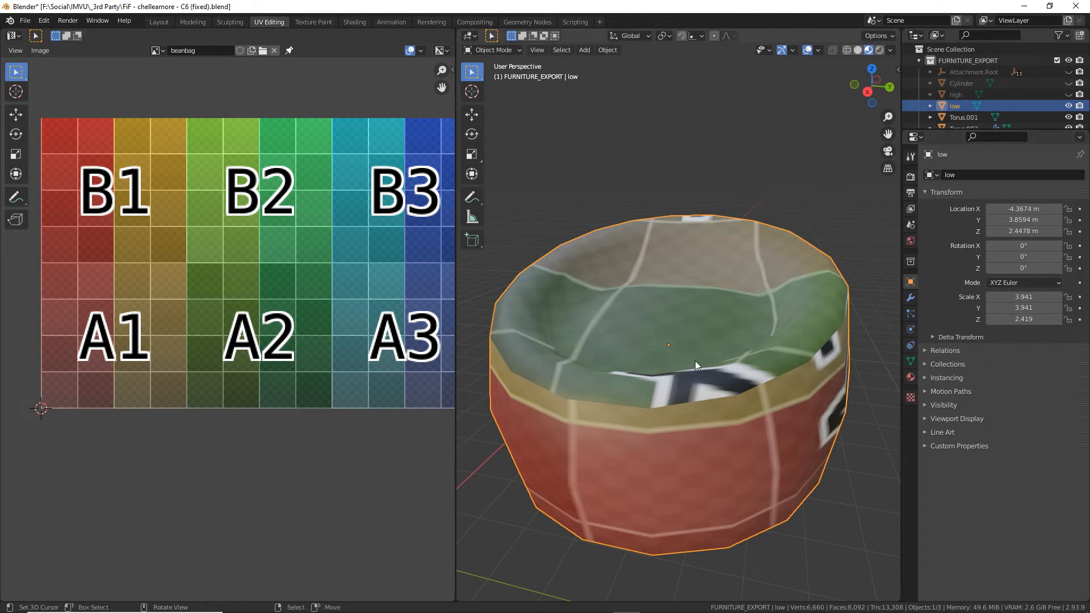
# View the chair's full UV layout in Edit Mode with all islands selected, and return to Object Mode.
pyautogui.click(608, 50)
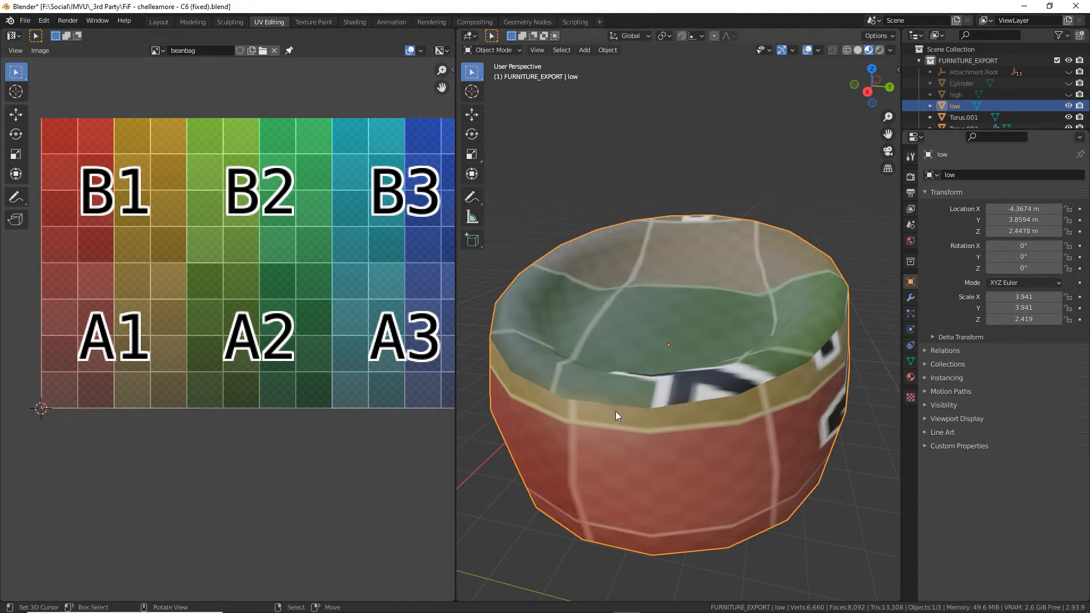
pyautogui.press('Tab')
pyautogui.press('a')
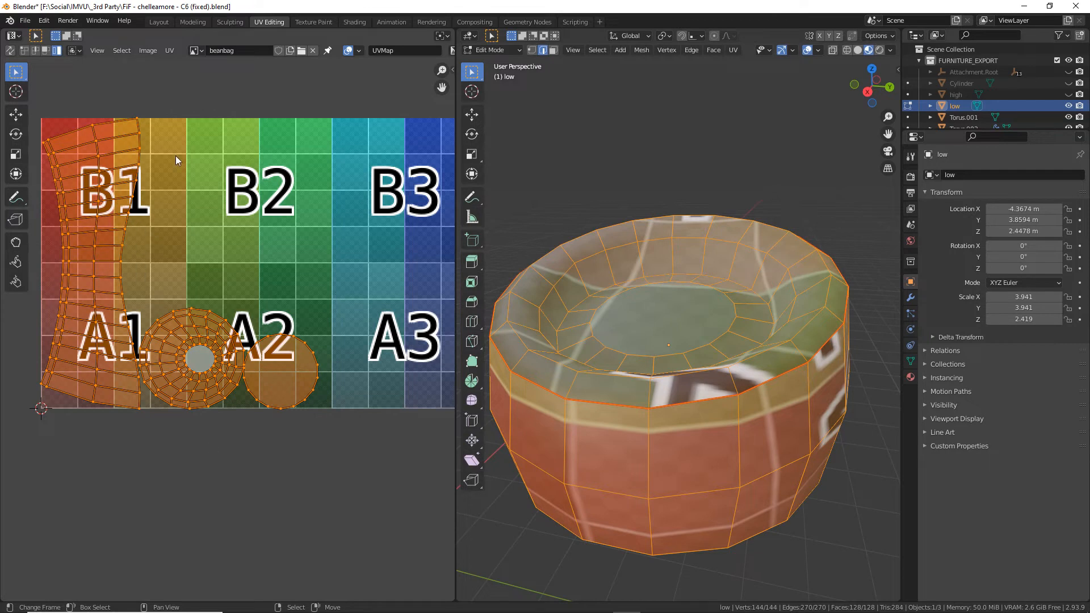
pyautogui.press('Tab')
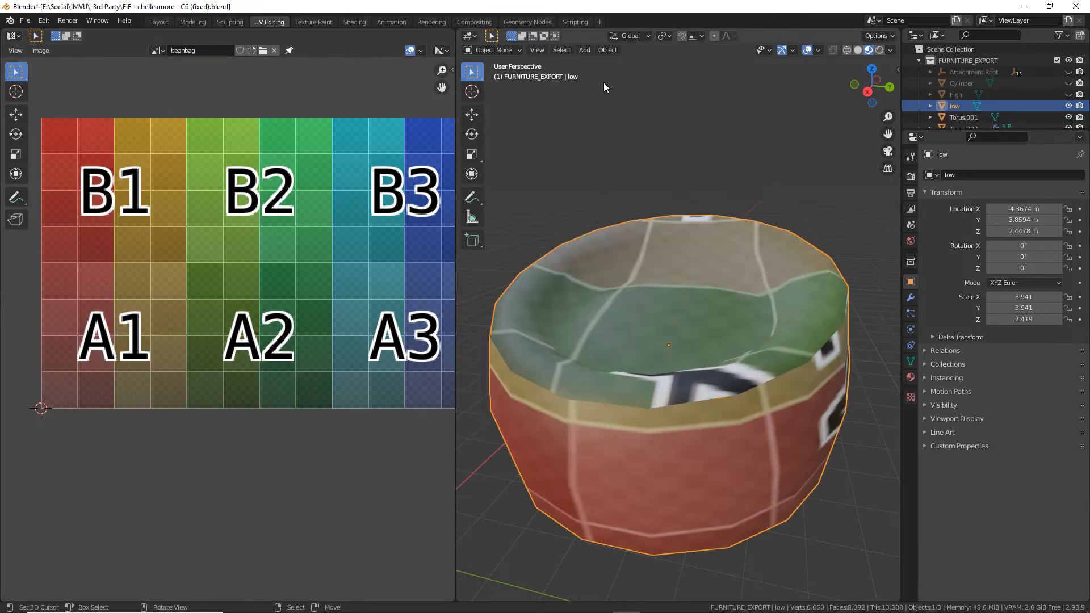
# Apply Rotation & Scale to the low chair object.
pyautogui.click(608, 50)
pyautogui.moveTo(615, 112)
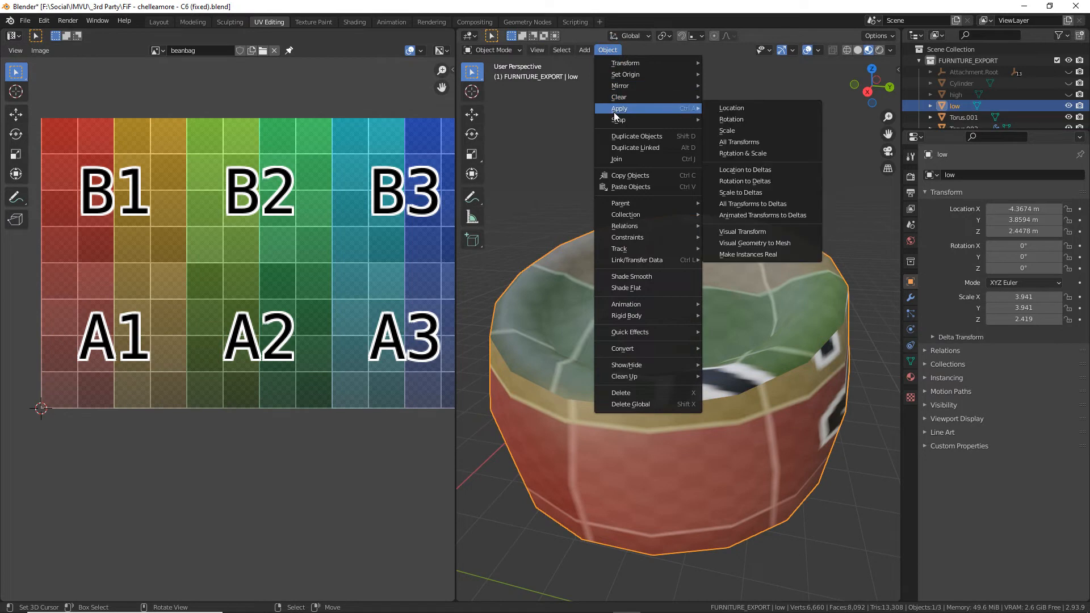
pyautogui.moveTo(723, 161); pyautogui.dragTo(781, 151)
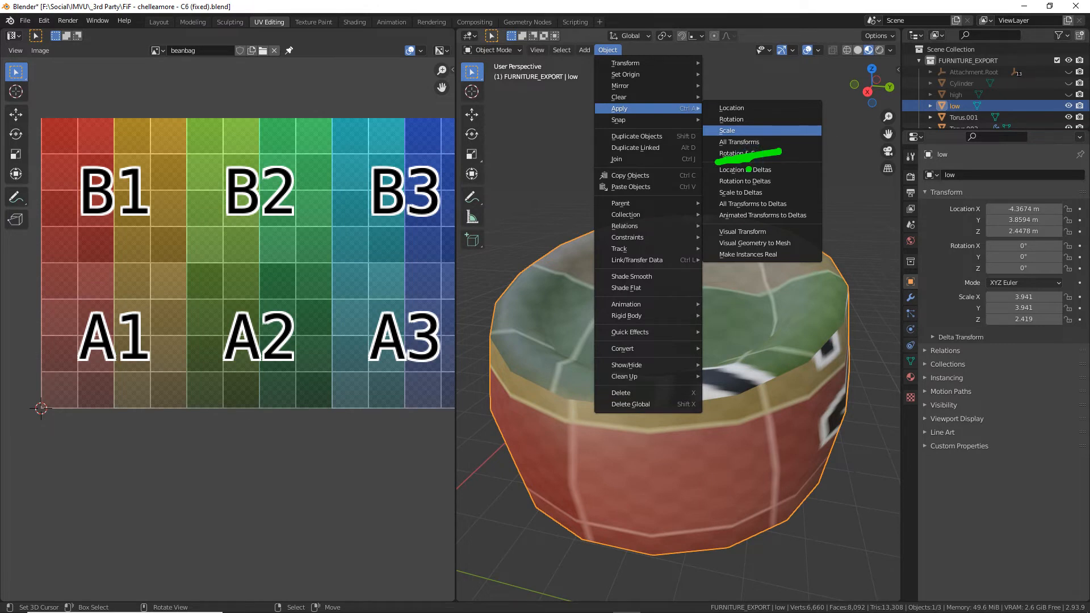
pyautogui.click(737, 153)
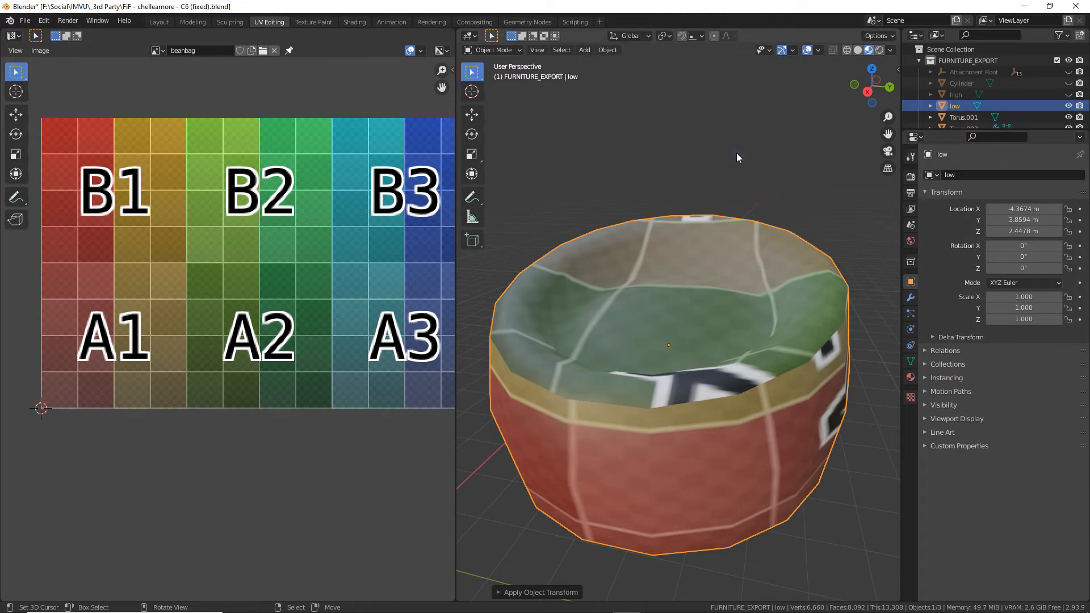
# Unwrap the low chair again in Edit Mode with all of its faces selected.
pyautogui.moveTo(1011, 331); pyautogui.dragTo(1049, 333)
pyautogui.moveTo(672, 393)
pyautogui.mouseDown(button='middle')
pyautogui.moveTo(741, 401)
pyautogui.moveTo(659, 411)
pyautogui.mouseUp(button='middle')
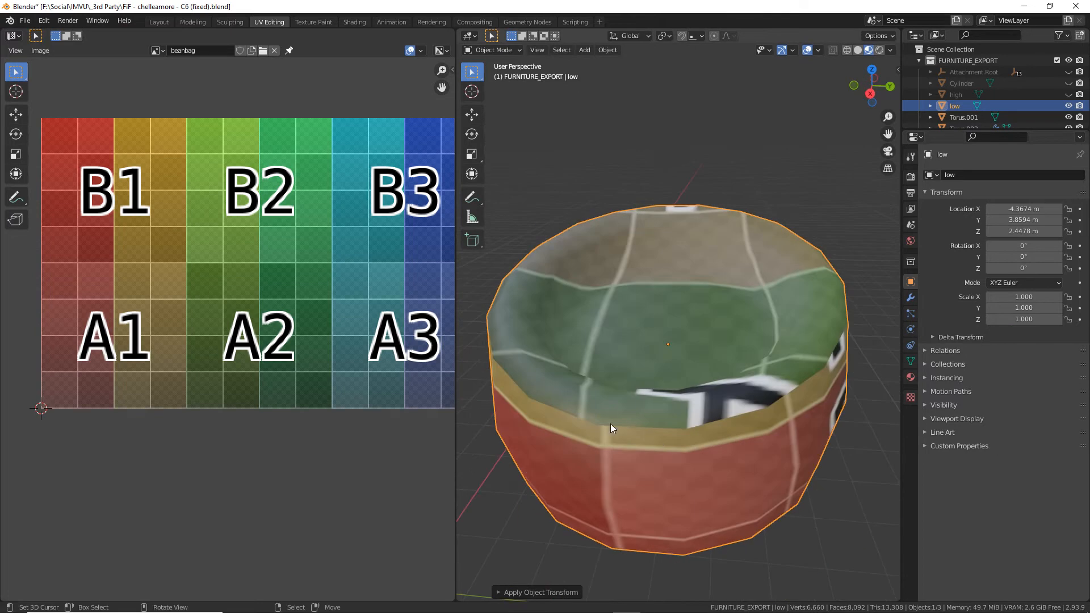
pyautogui.press('Tab')
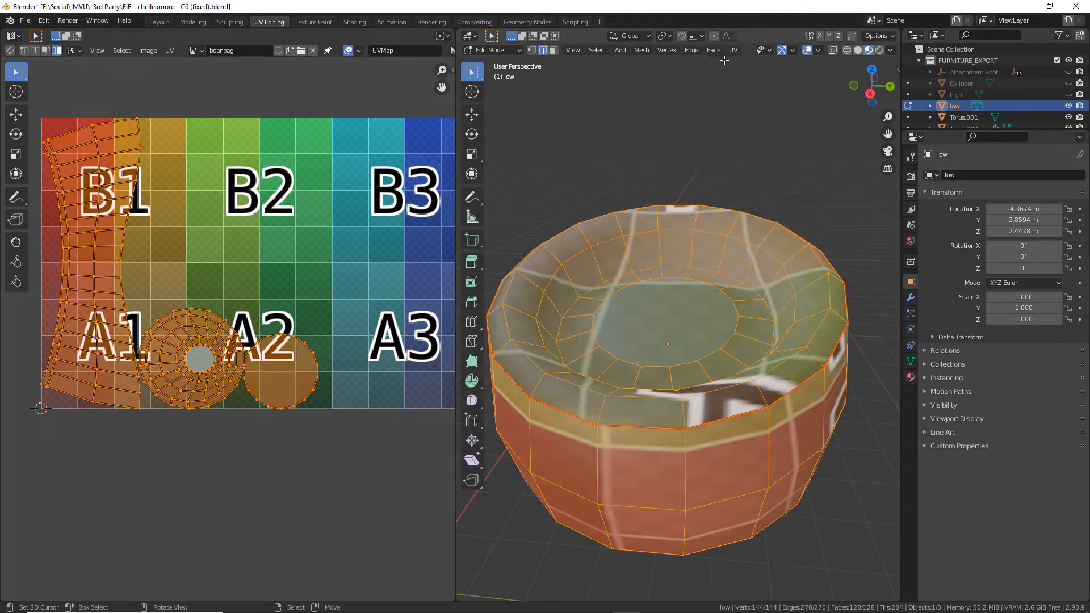
pyautogui.moveTo(115, 201)
pyautogui.keyDown('ctrl'); pyautogui.mouseDown()
pyautogui.moveTo(116, 150)
pyautogui.moveTo(85, 358)
pyautogui.mouseUp(); pyautogui.keyUp('ctrl')
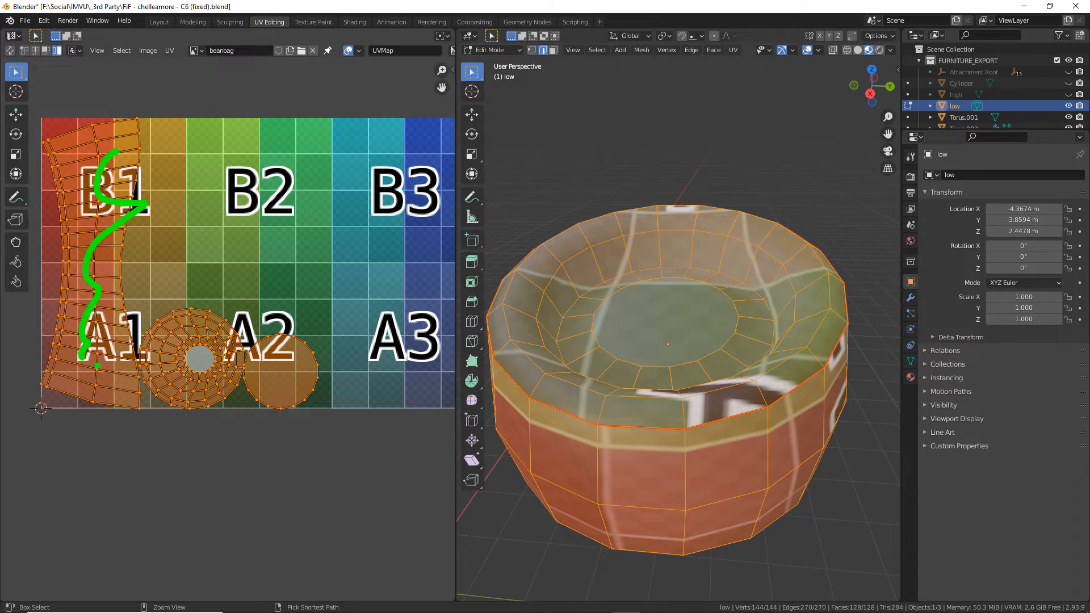
pyautogui.click(734, 51)
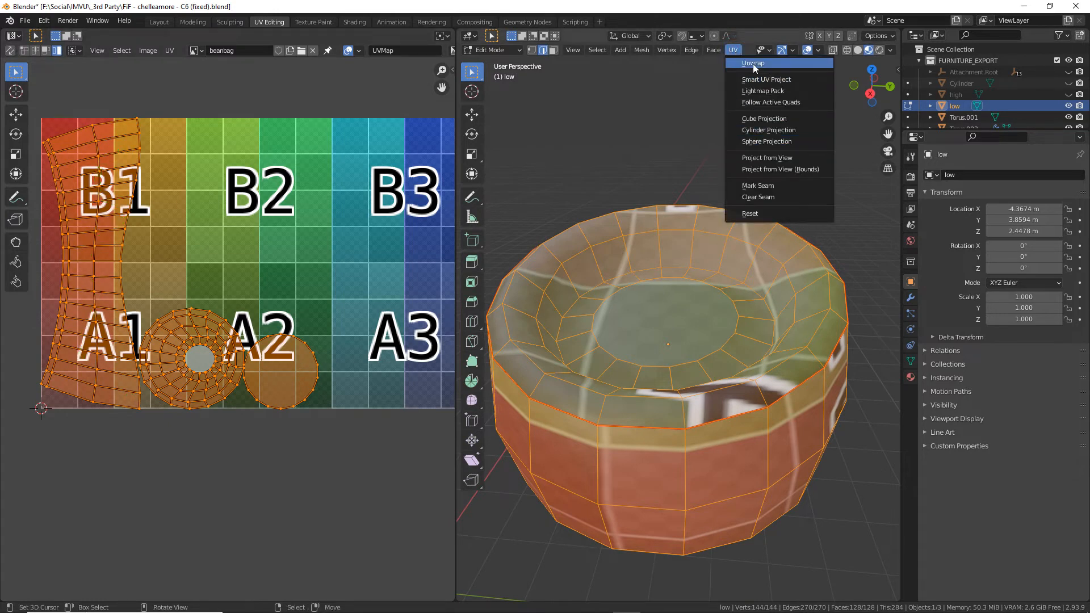
pyautogui.click(753, 64)
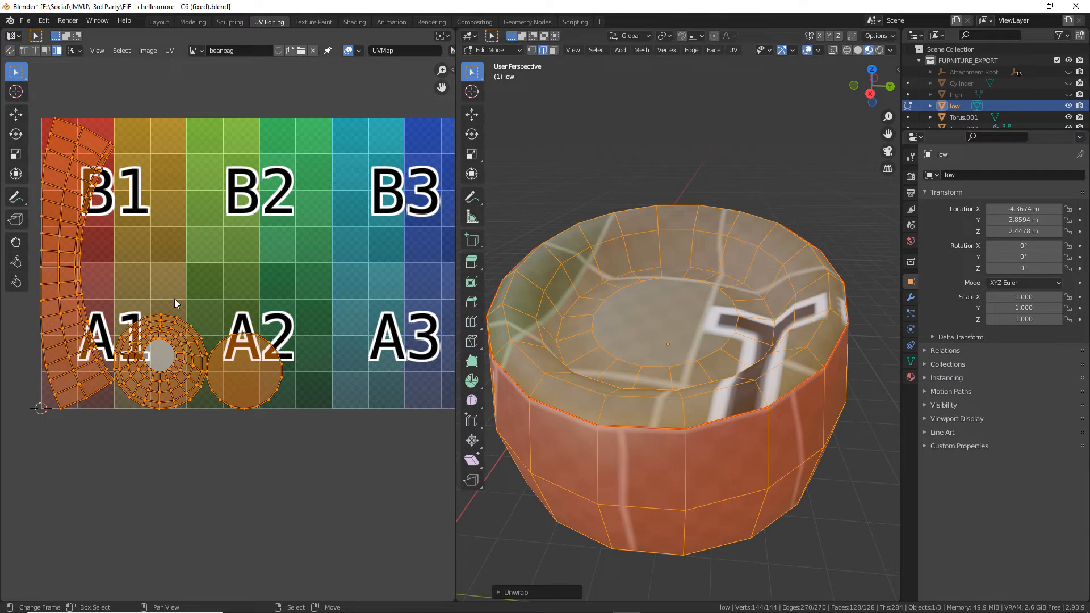
pyautogui.moveTo(683, 352); pyautogui.dragTo(755, 356, button='middle')
pyautogui.moveTo(109, 334); pyautogui.dragTo(142, 351, button='middle')
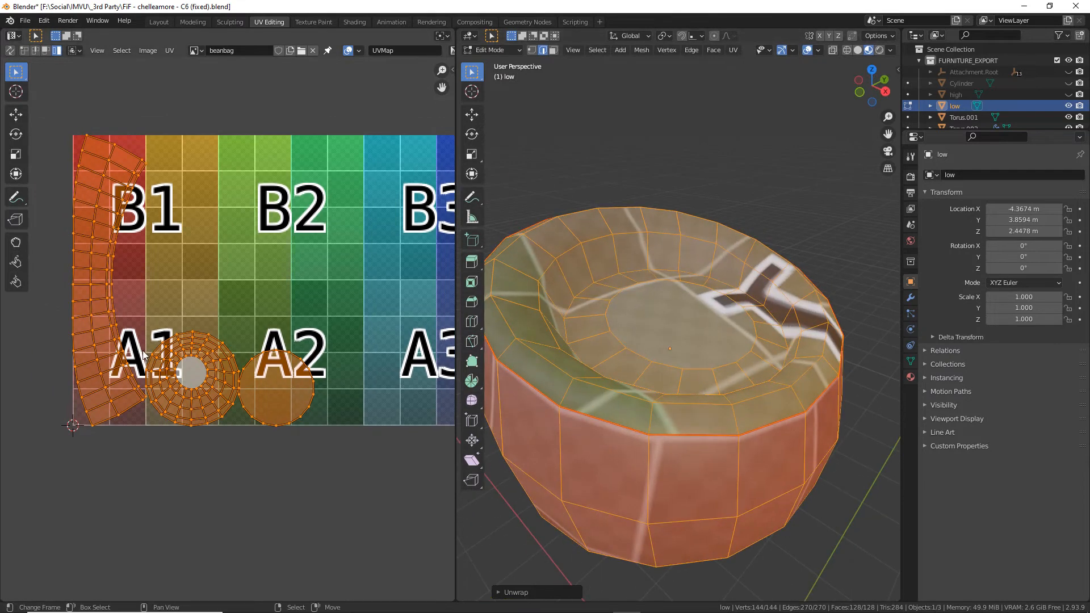
# Move the ring-shaped seat island and the round disc island to the far side of the texture, around B4 and A4.
pyautogui.click(180, 377)
pyautogui.scroll(-1, 206, 382)
pyautogui.moveTo(263, 370); pyautogui.dragTo(176, 415, button='middle')
pyautogui.scroll(-1, 152, 421)
pyautogui.moveTo(110, 428); pyautogui.dragTo(367, 306, button='right')
pyautogui.moveTo(165, 419); pyautogui.dragTo(368, 356, button='right')
# Rotate the curved side strip island to lie horizontally and move it across A1 and A2 near the texture's lower edge.
pyautogui.rightClick(61, 376)
pyautogui.moveTo(89, 424); pyautogui.dragTo(97, 426, button='middle')
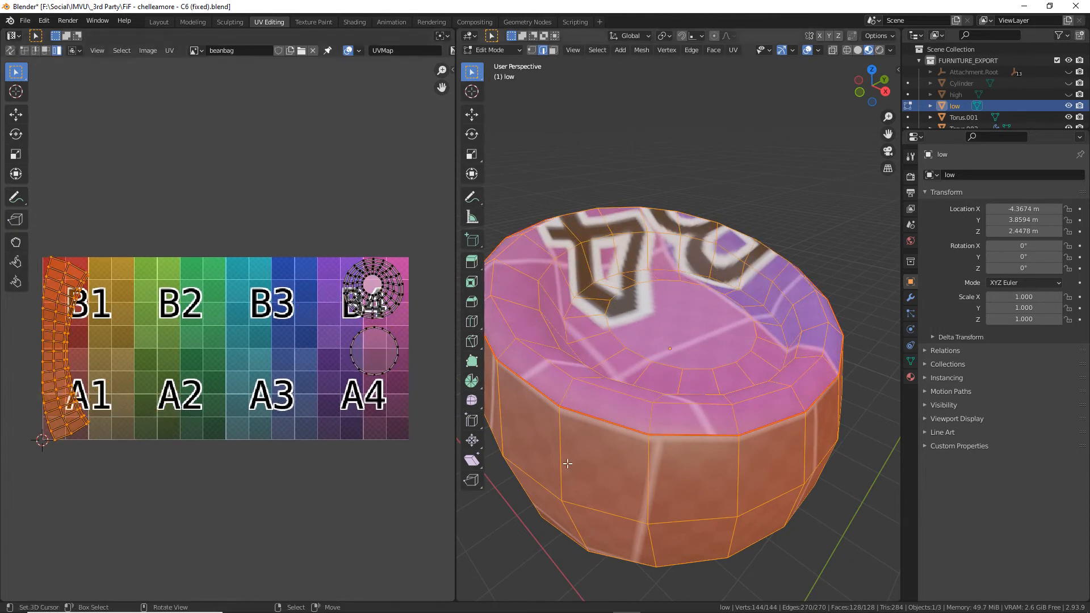
pyautogui.press('r')
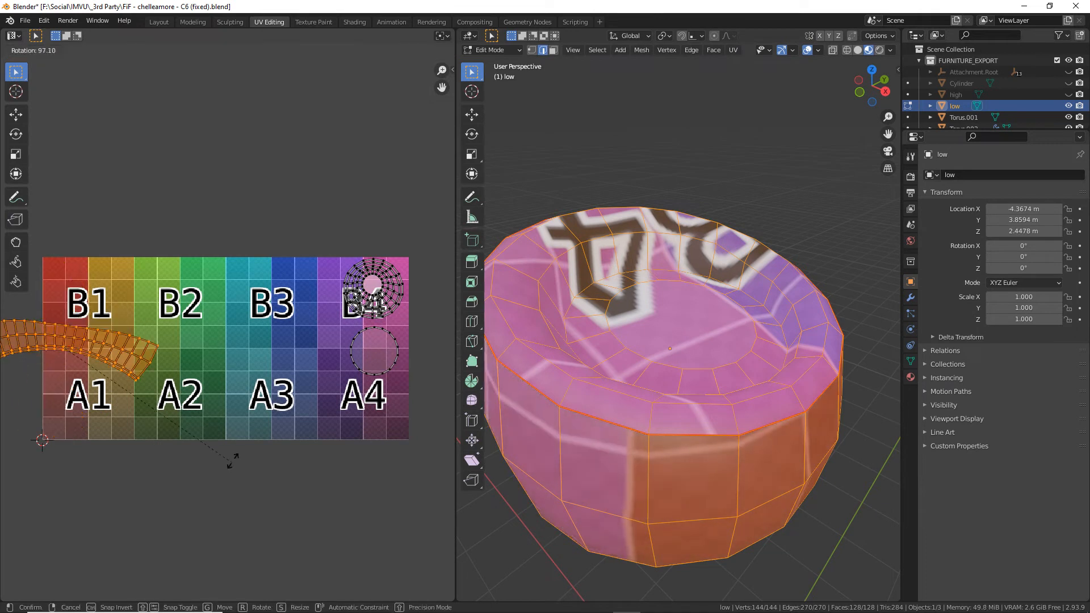
pyautogui.click(233, 426)
pyautogui.moveTo(100, 389); pyautogui.dragTo(112, 367, button='middle')
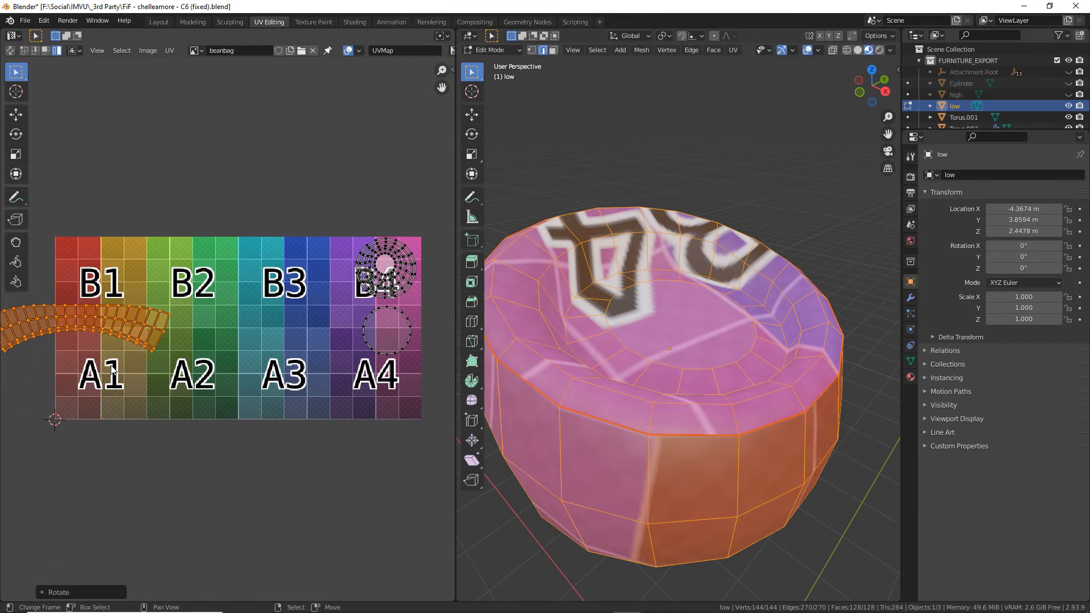
pyautogui.scroll(1, 108, 367)
pyautogui.press('g')
pyautogui.click(197, 440)
pyautogui.moveTo(197, 440); pyautogui.dragTo(343, 402, button='middle')
pyautogui.scroll(2, 342, 402)
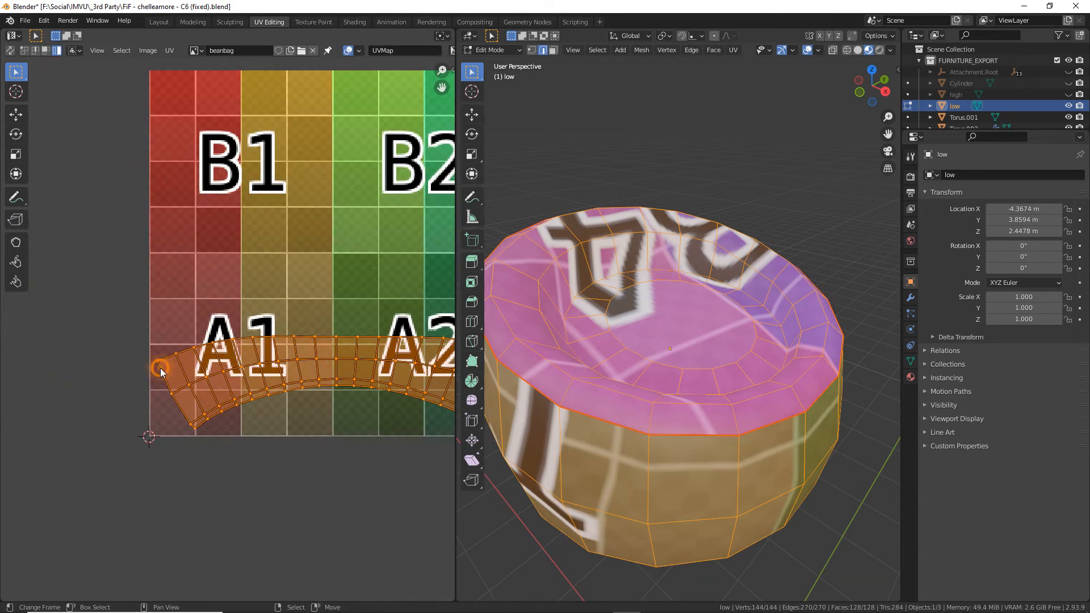
# Select the UV vertices along the left end of the side strip in vertex selection mode.
pyautogui.click(23, 50)
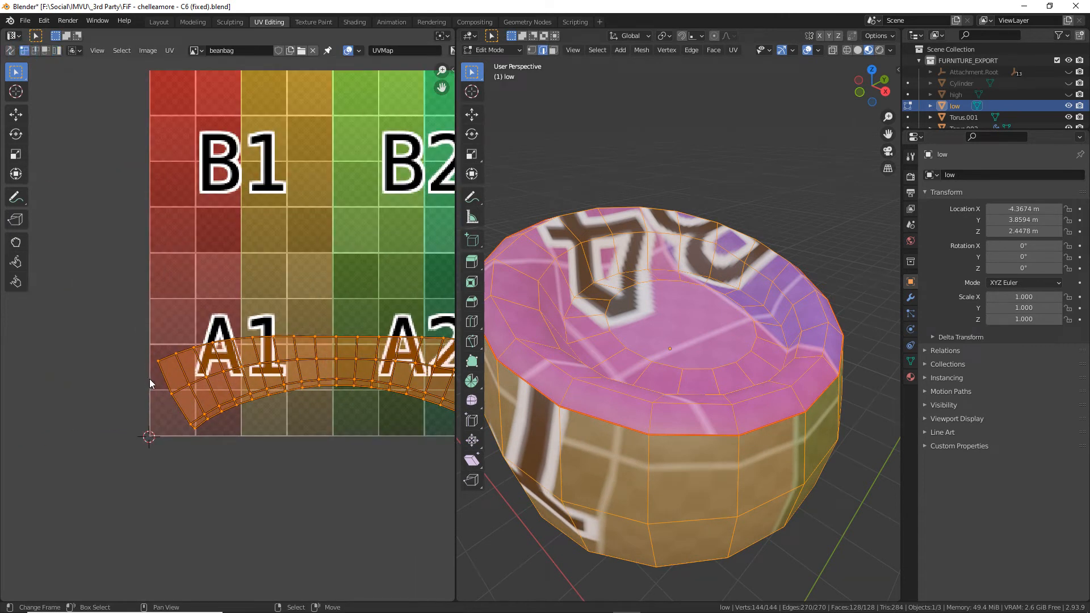
pyautogui.click(158, 361)
pyautogui.keyDown('shift'); pyautogui.click(175, 394); pyautogui.keyUp('shift')
pyautogui.keyDown('shift'); pyautogui.click(191, 425); pyautogui.keyUp('shift')
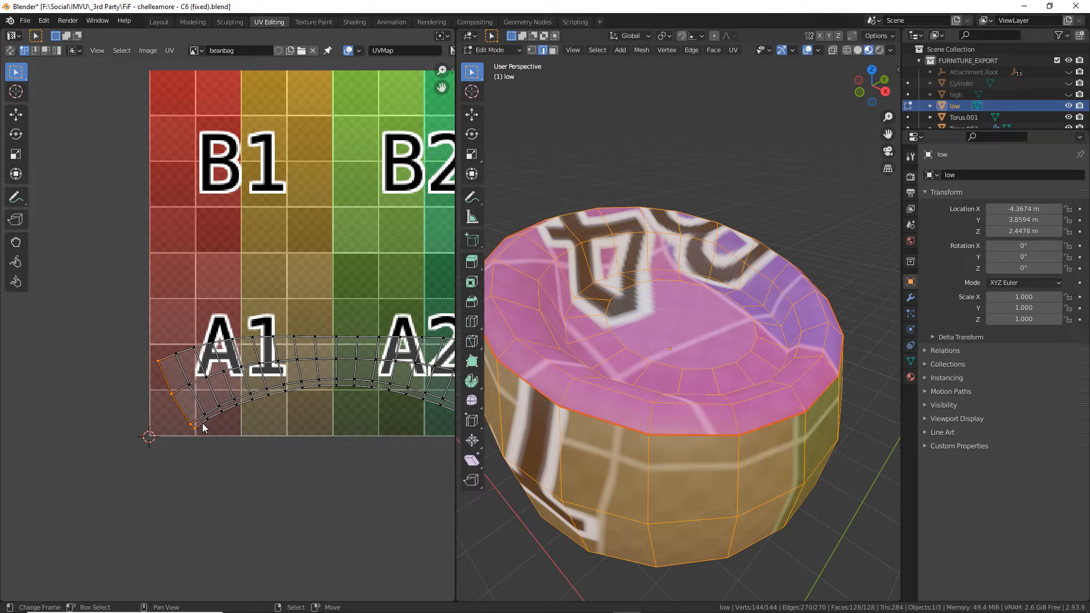
pyautogui.press('s')
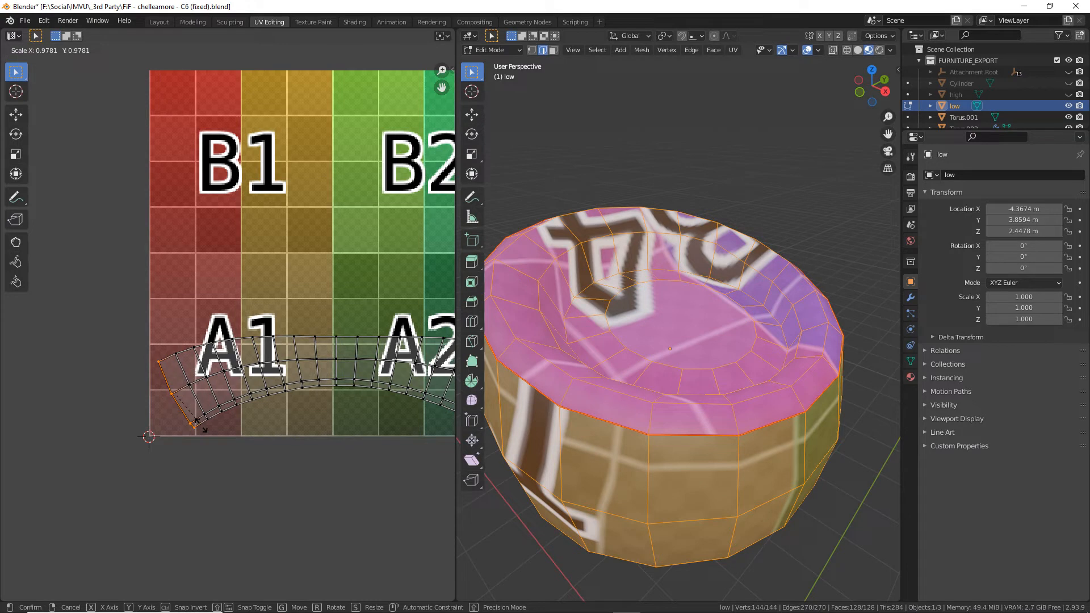
pyautogui.write('y')
pyautogui.write('0')
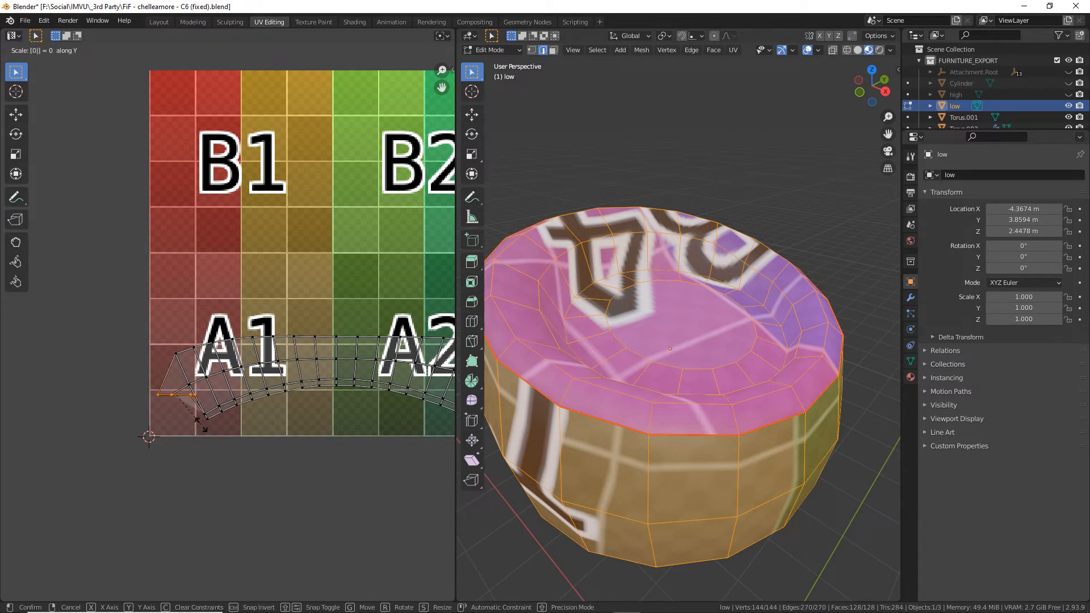
pyautogui.rightClick(201, 425)
# Straighten the strip's left-end vertices by scaling them to 0 along X, and move them onto the texture's left border.
pyautogui.press('s')
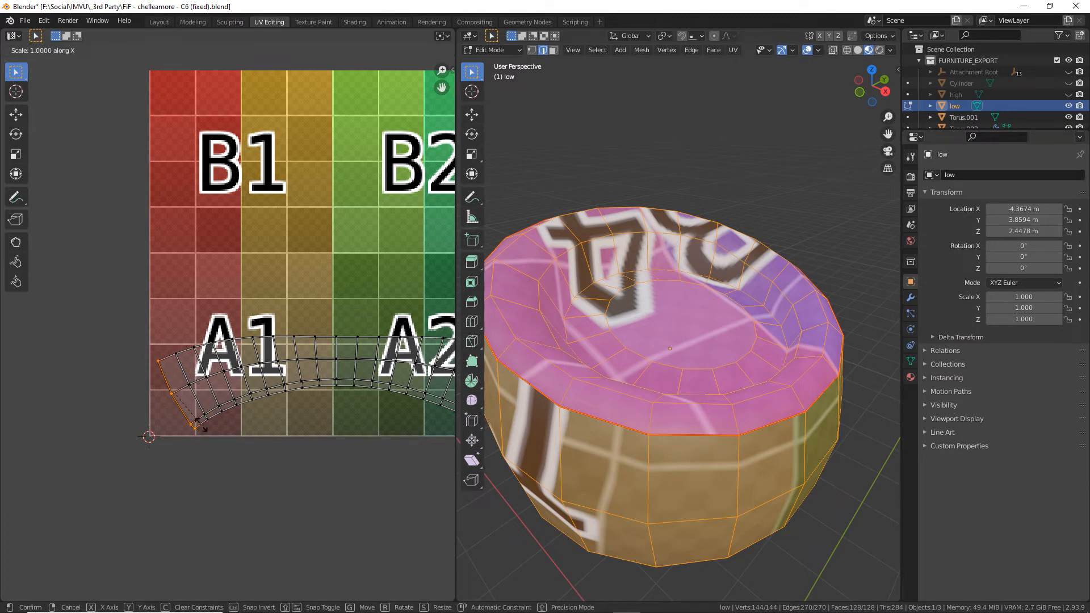
pyautogui.write('0')
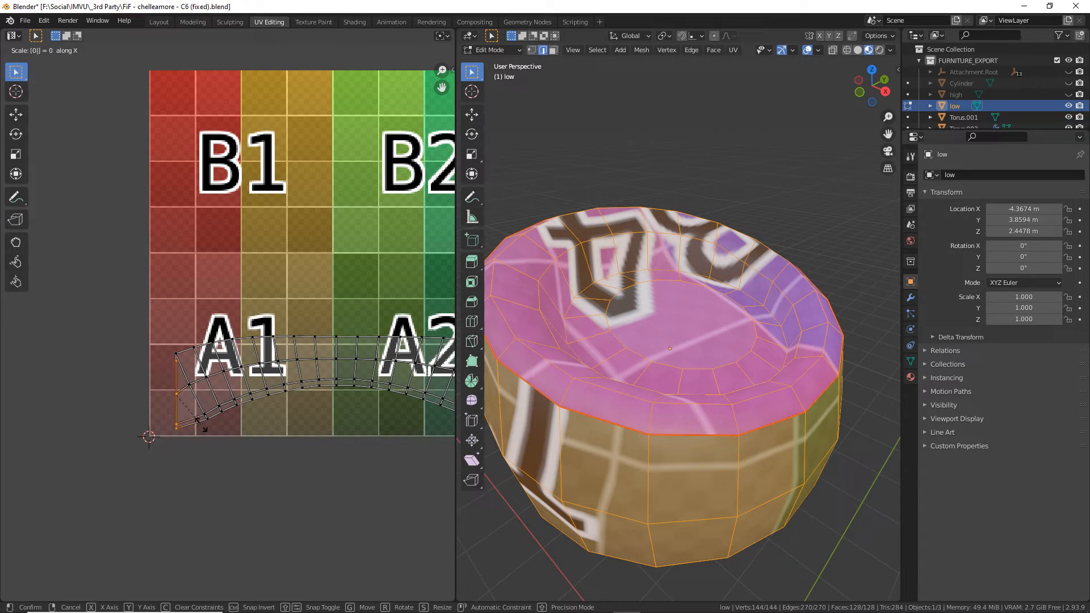
pyautogui.press('Return')
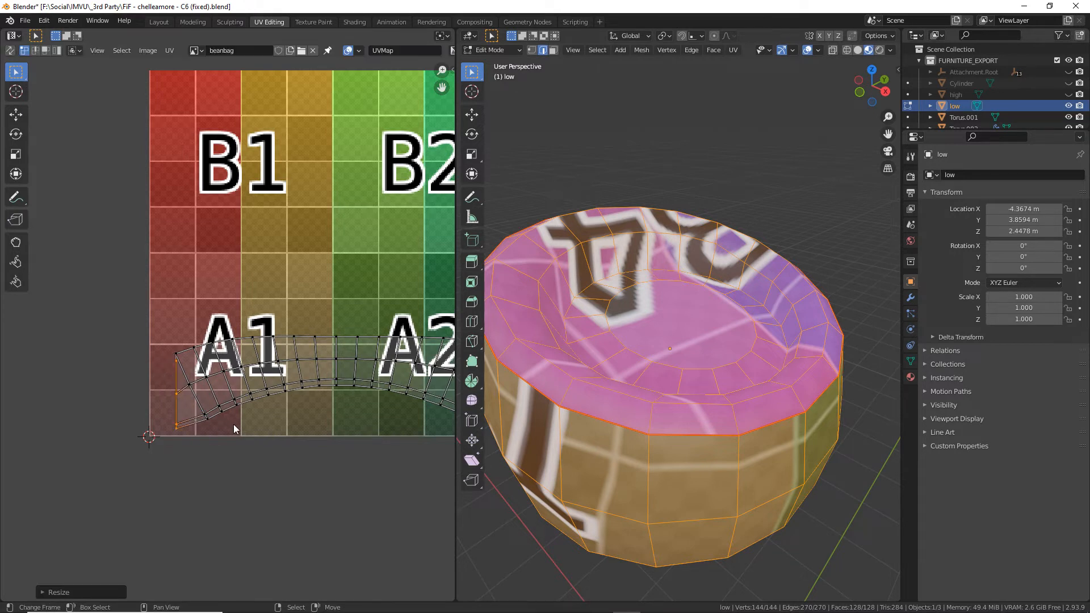
pyautogui.press('g')
pyautogui.click(242, 435)
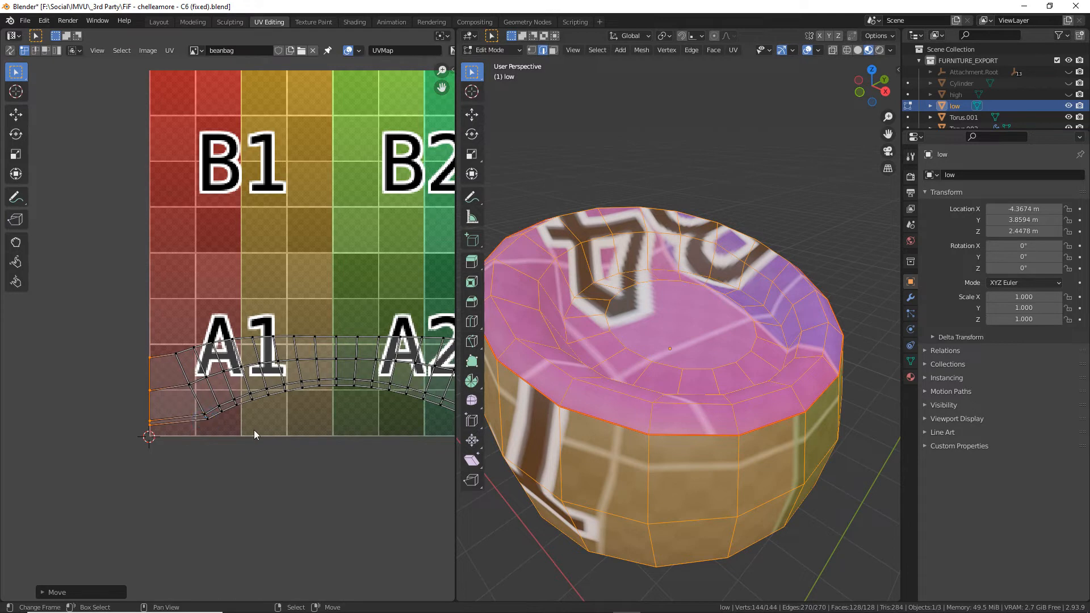
# Pin the straightened vertices at the left end of the side strip.
pyautogui.scroll(1, 224, 427)
pyautogui.moveTo(195, 386); pyautogui.dragTo(196, 372, button='middle')
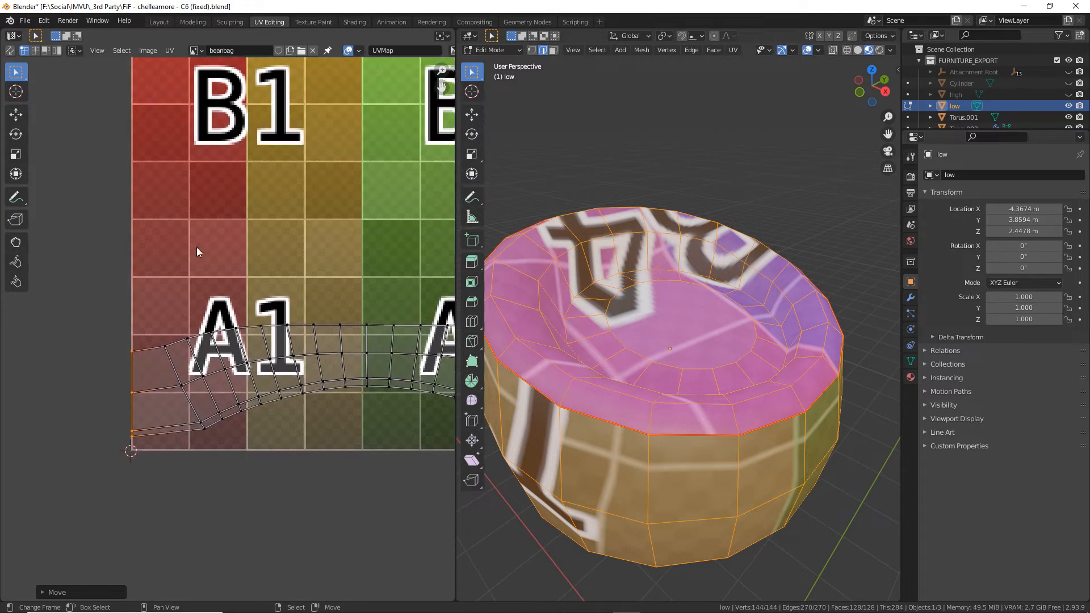
pyautogui.click(169, 49)
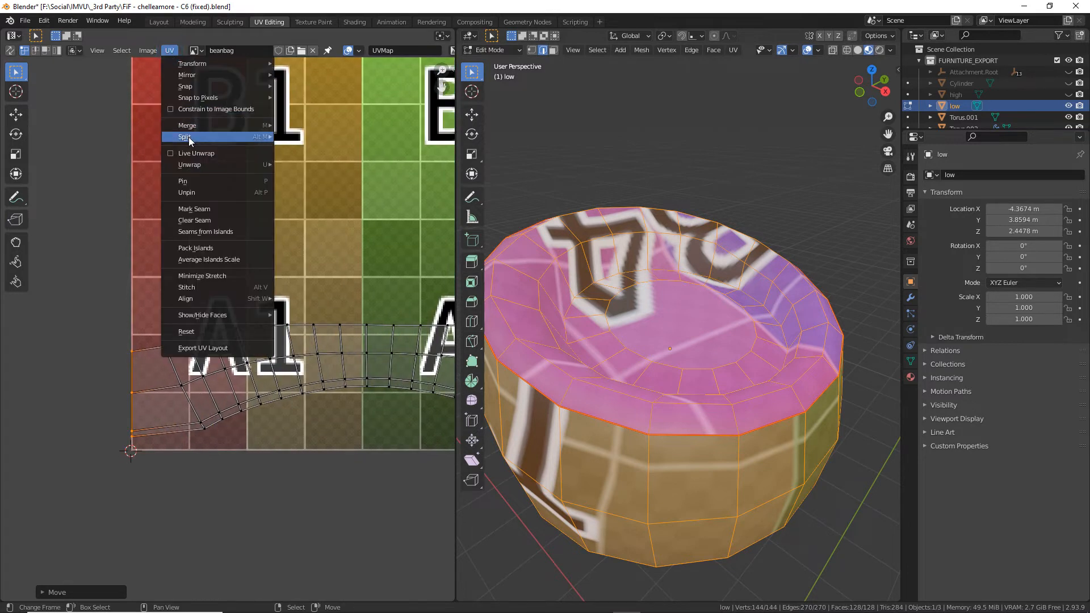
pyautogui.click(189, 185)
# Straighten the strip's right-end vertices by scaling them to 0 along X, and move them onto the grid line between A2 and A3.
pyautogui.scroll(-1, 148, 398)
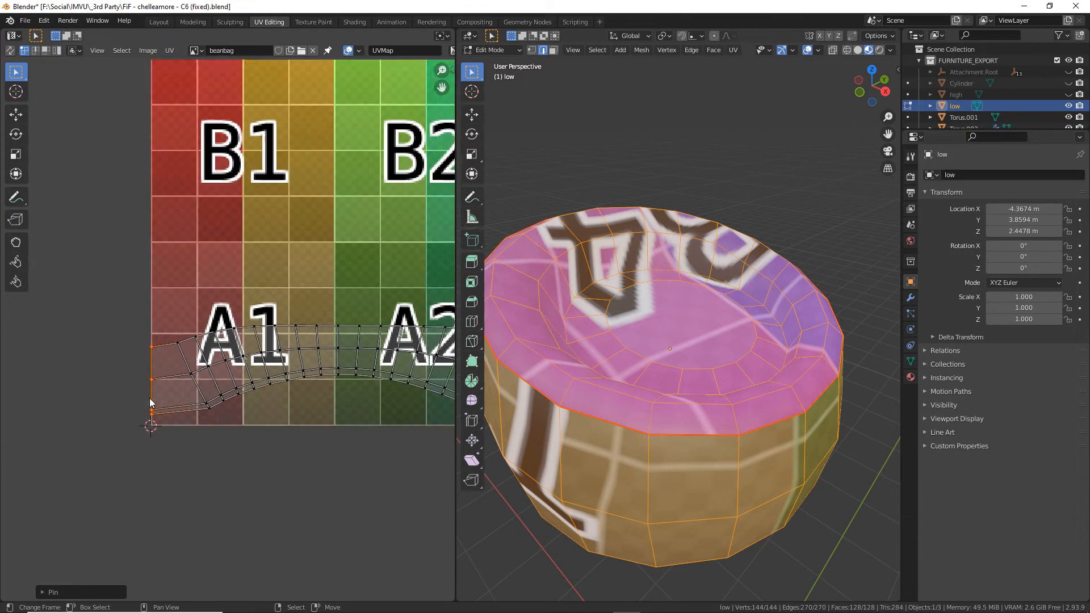
pyautogui.moveTo(260, 398); pyautogui.dragTo(134, 415, button='middle')
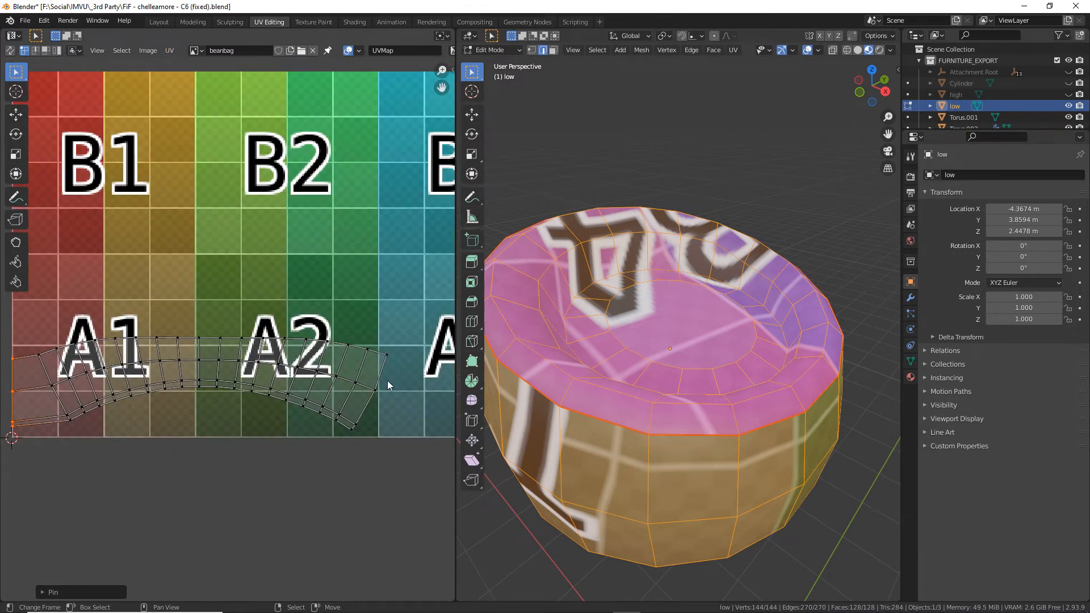
pyautogui.click(372, 400)
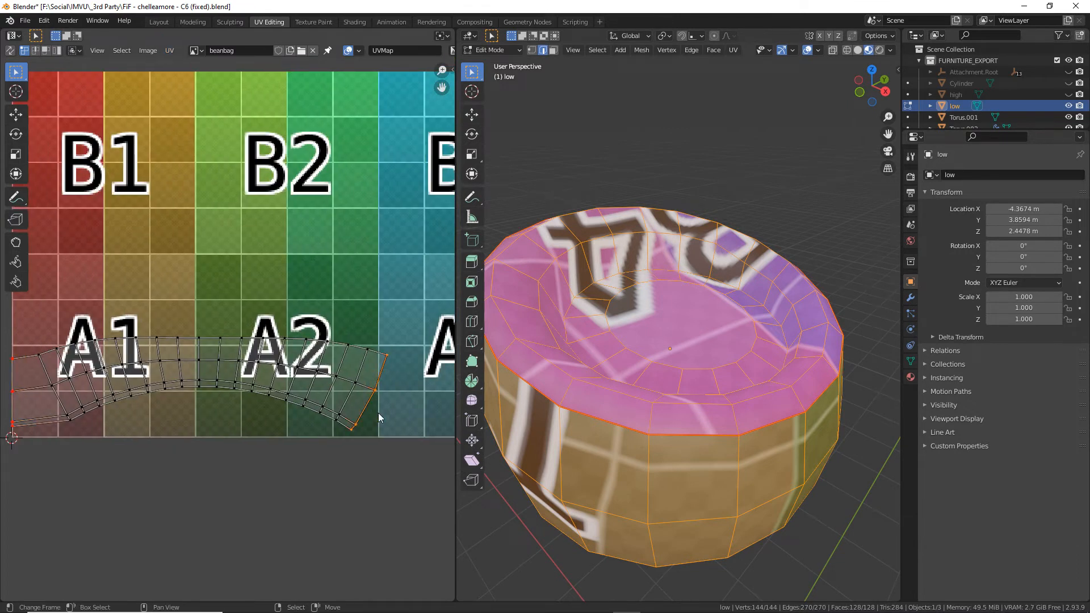
pyautogui.press('s')
pyautogui.press('x')
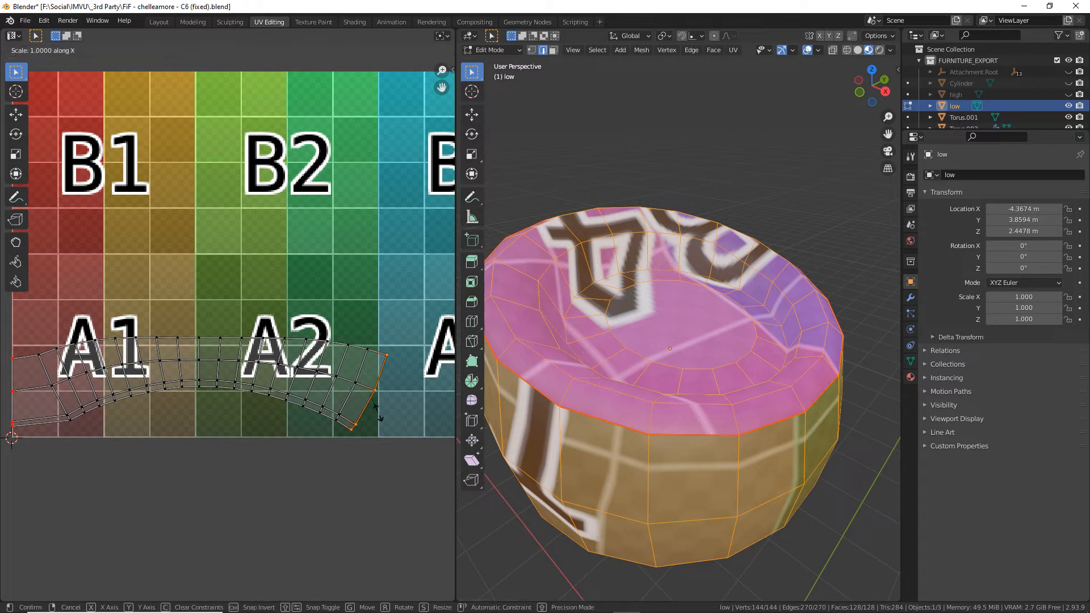
pyautogui.write('0')
pyautogui.press('Return')
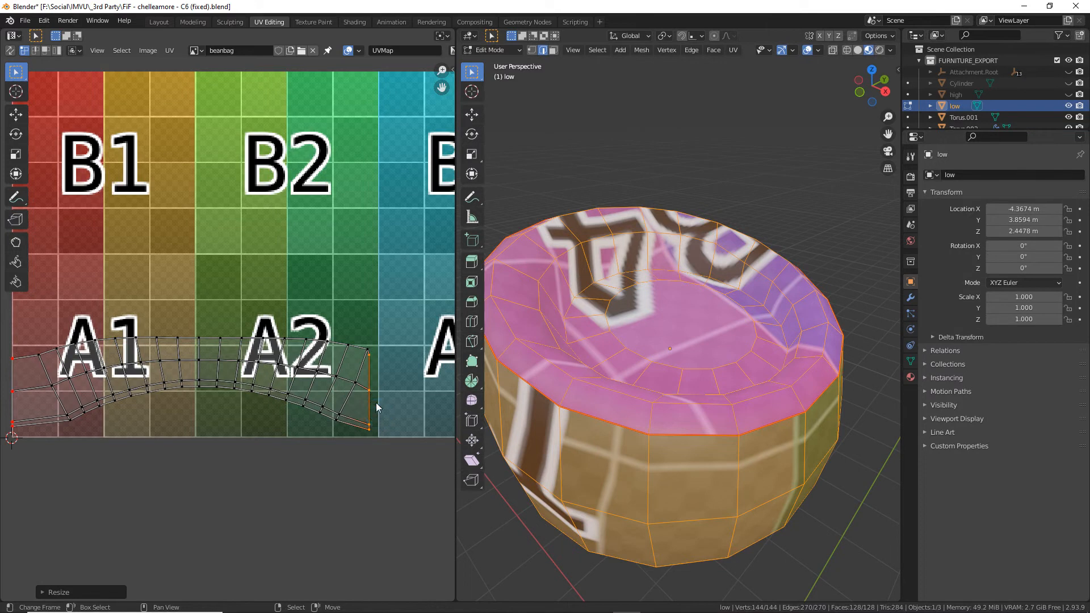
pyautogui.press('g')
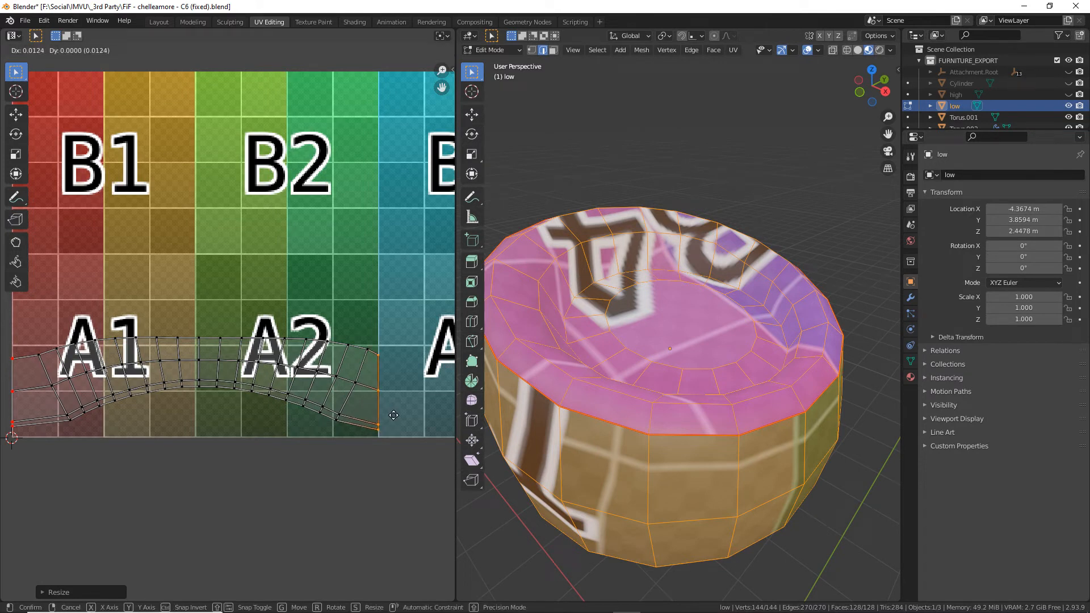
pyautogui.click(393, 415)
# Pin the straightened vertices at the right end of the side strip.
pyautogui.click(169, 50)
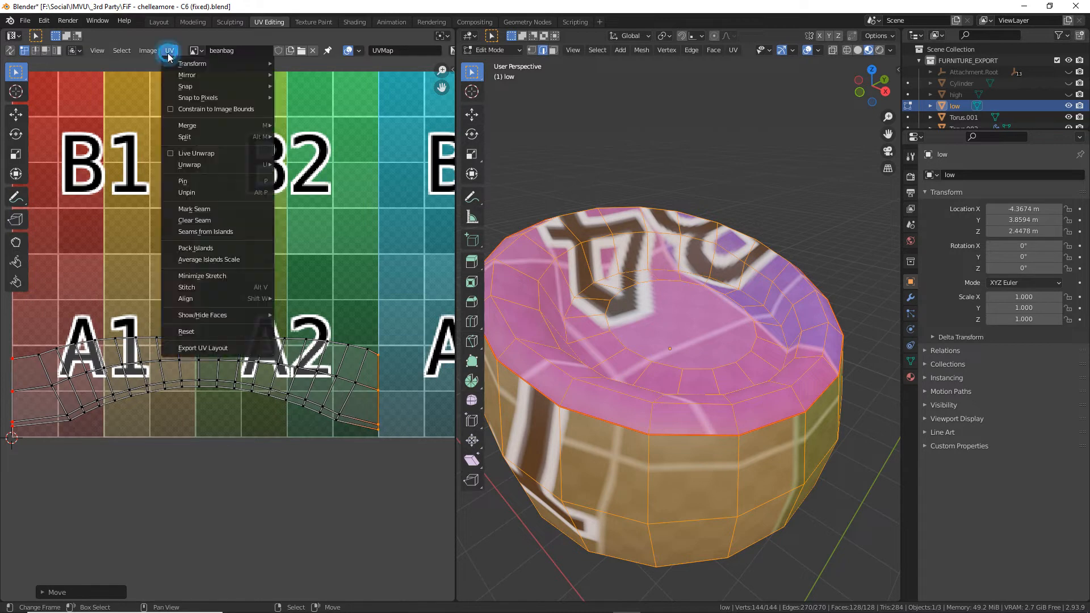
pyautogui.click(189, 180)
pyautogui.scroll(-2, 306, 407)
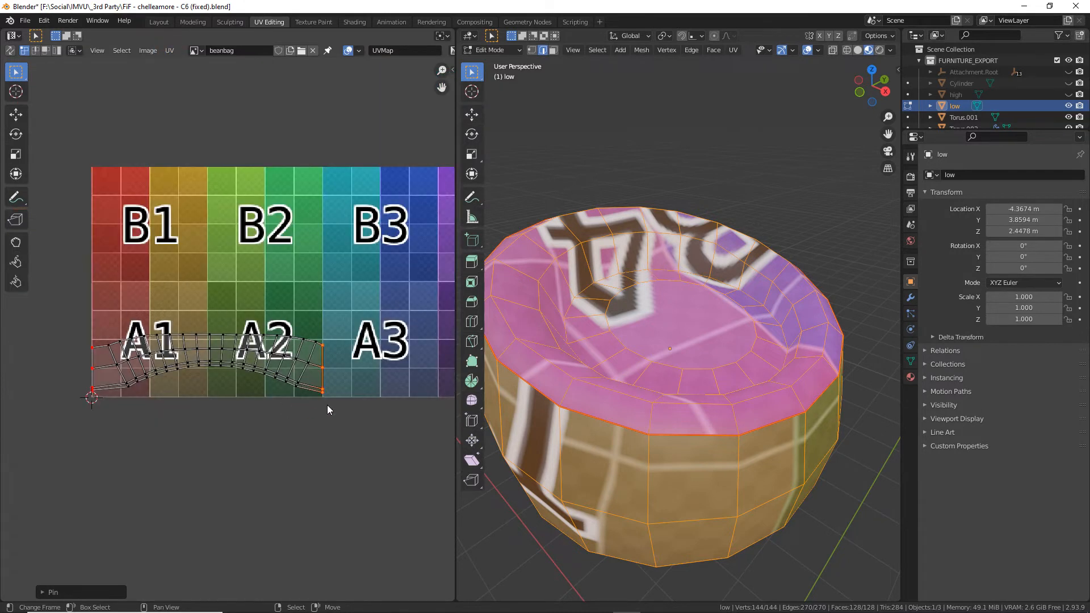
# Select the ring-shaped seat island and the disc island in island selection mode and pin both.
pyautogui.moveTo(307, 406); pyautogui.dragTo(253, 306, button='middle')
pyautogui.click(322, 229)
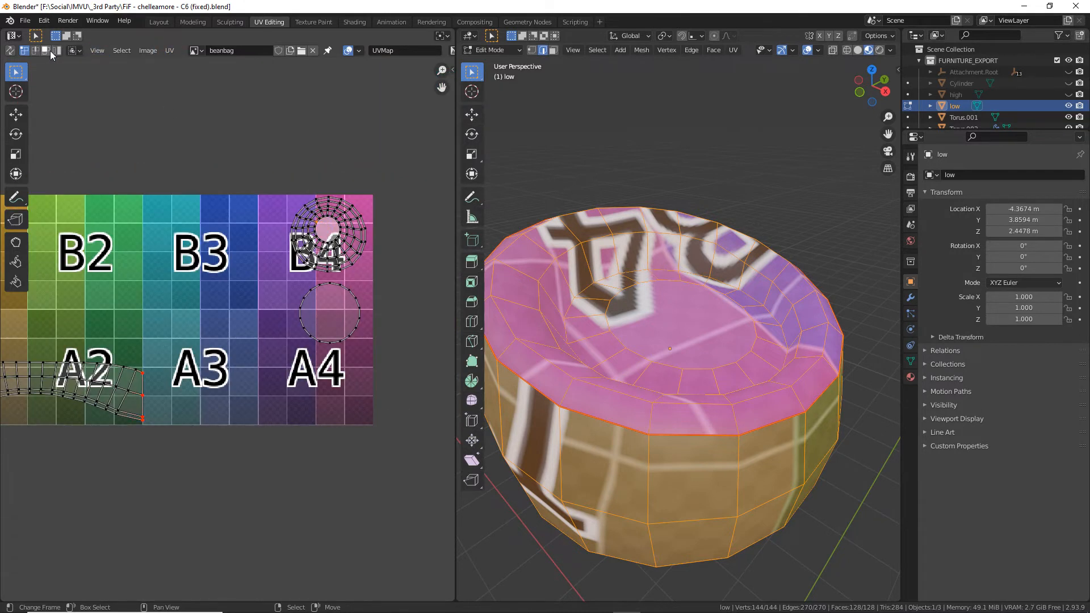
pyautogui.click(341, 244)
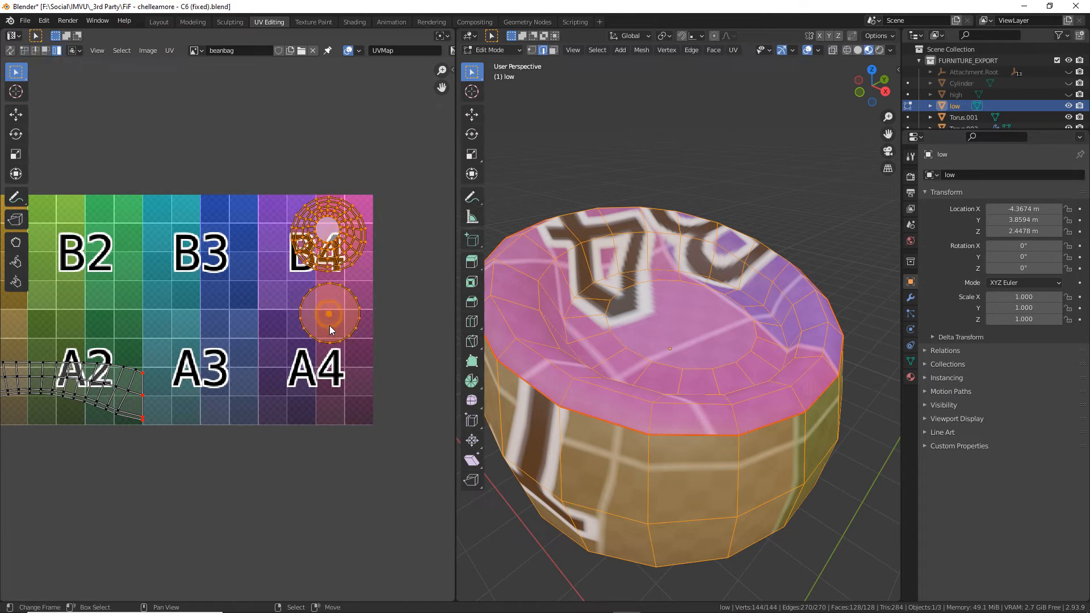
pyautogui.click(169, 52)
pyautogui.click(189, 178)
# Select the entire side strip island across A1 and A2.
pyautogui.hscroll(-5, 239, 227)
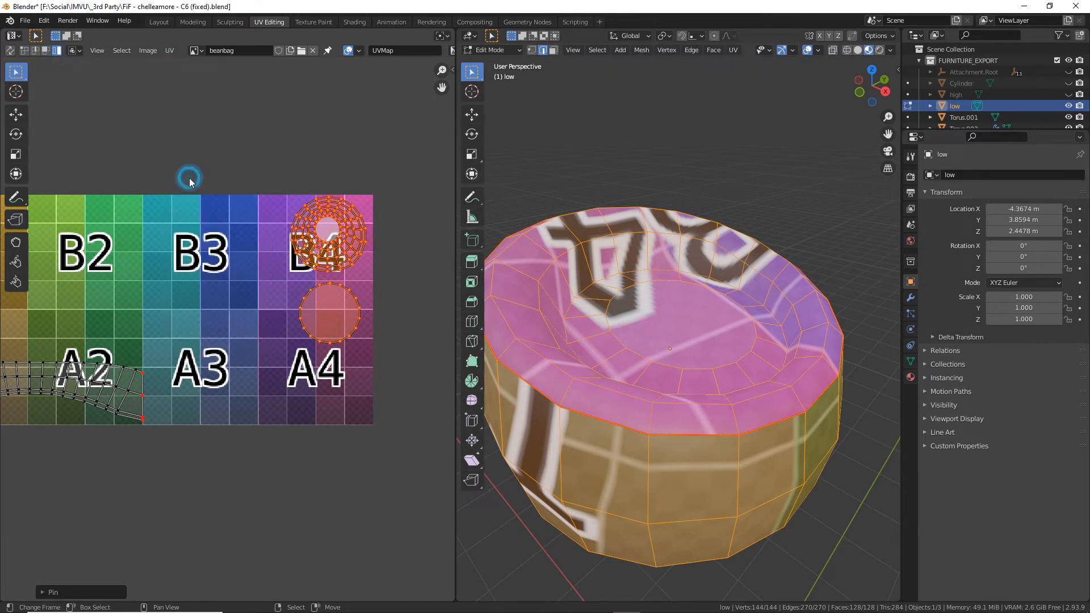
pyautogui.click(233, 364)
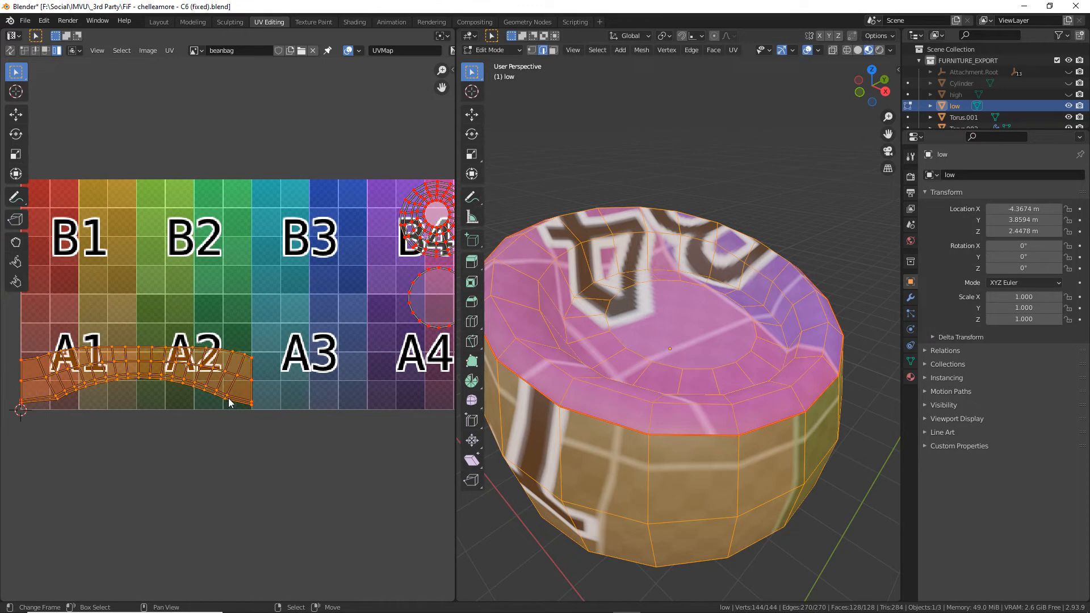
pyautogui.click(170, 51)
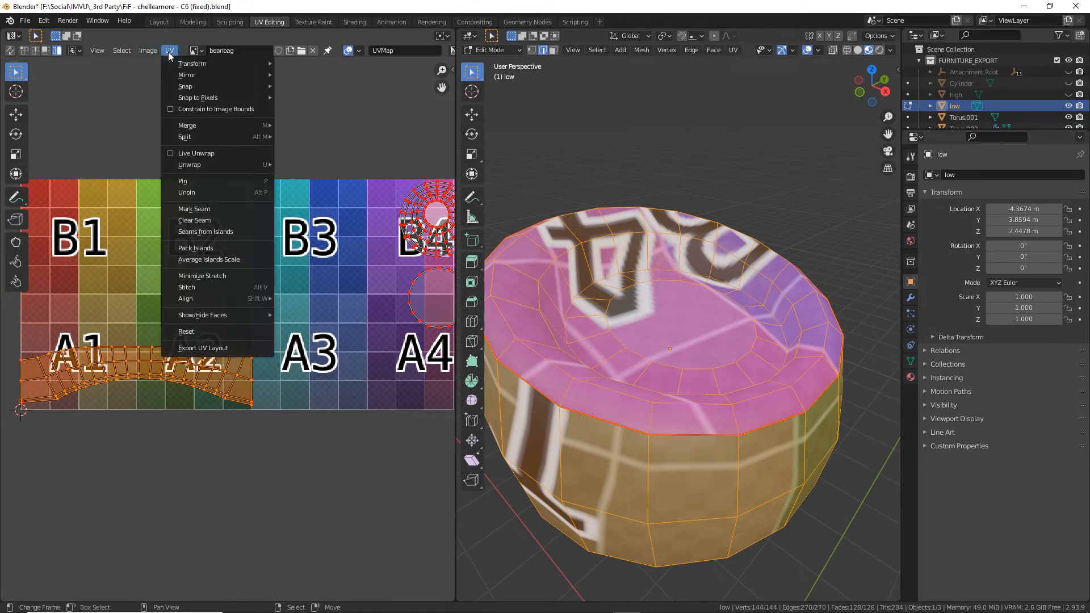
pyautogui.click(172, 55)
pyautogui.moveTo(168, 61); pyautogui.dragTo(193, 63)
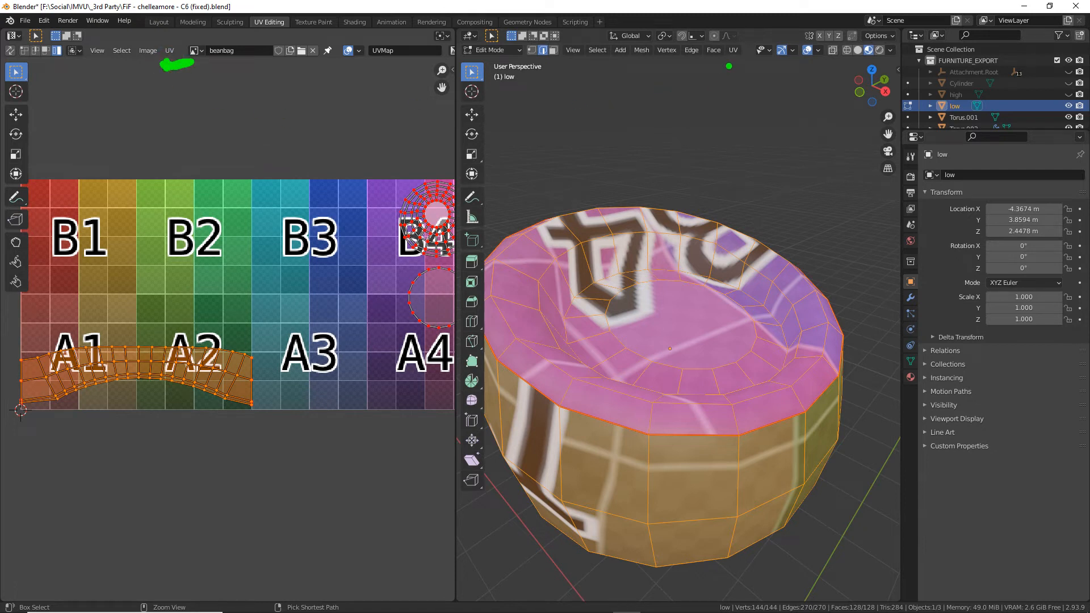
pyautogui.moveTo(311, 111)
pyautogui.mouseDown()
pyautogui.moveTo(332, 132)
pyautogui.moveTo(367, 122)
pyautogui.mouseUp()
pyautogui.moveTo(733, 60); pyautogui.dragTo(733, 75)
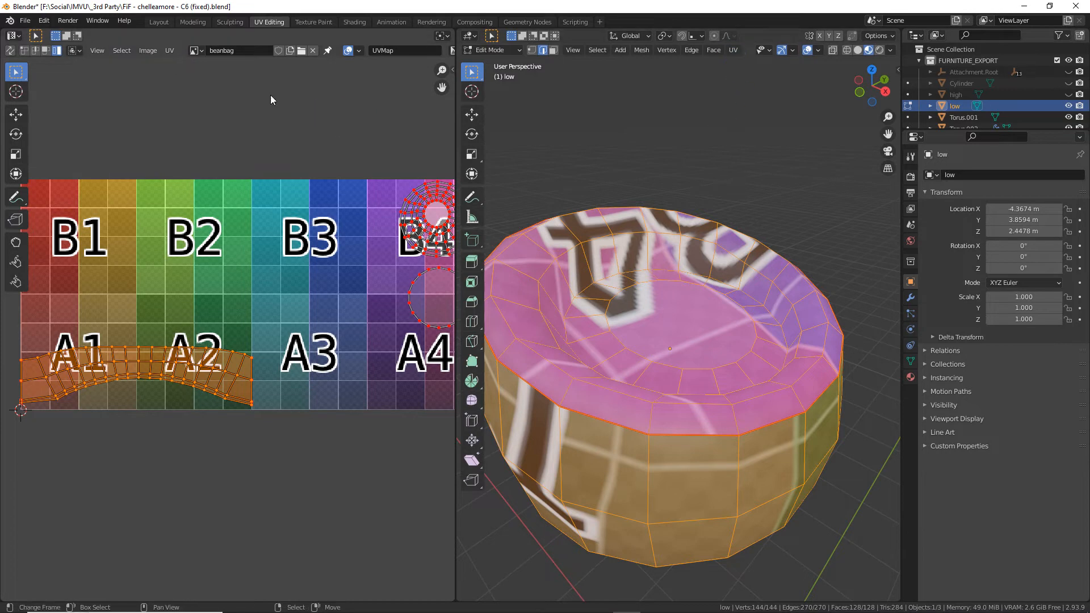
# Unwrap the selected side strip island again, using its pinned end vertices as anchors.
pyautogui.click(168, 50)
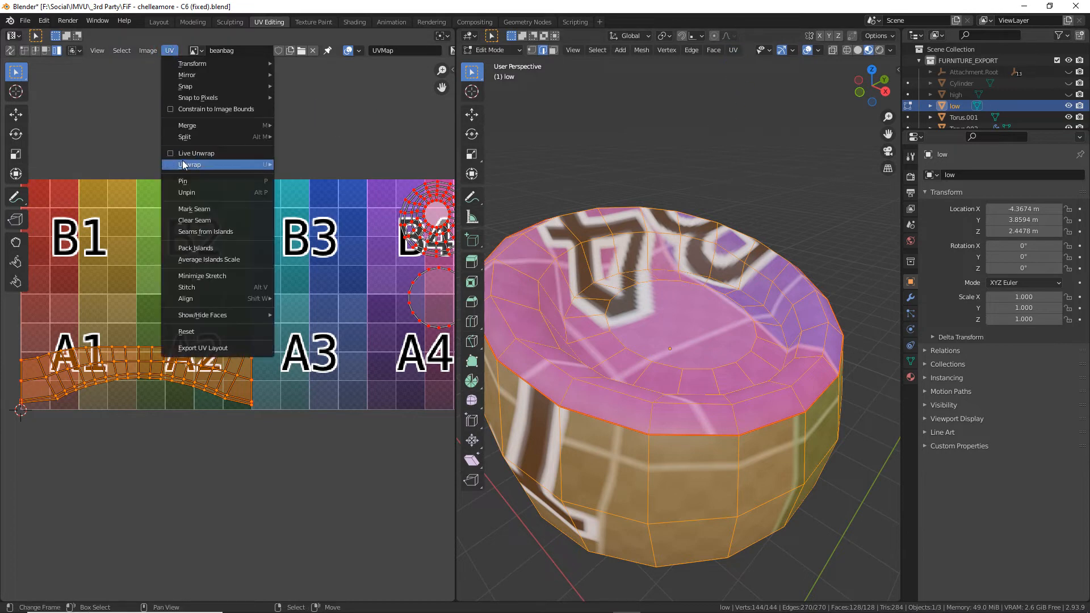
pyautogui.moveTo(182, 164)
pyautogui.click(313, 162)
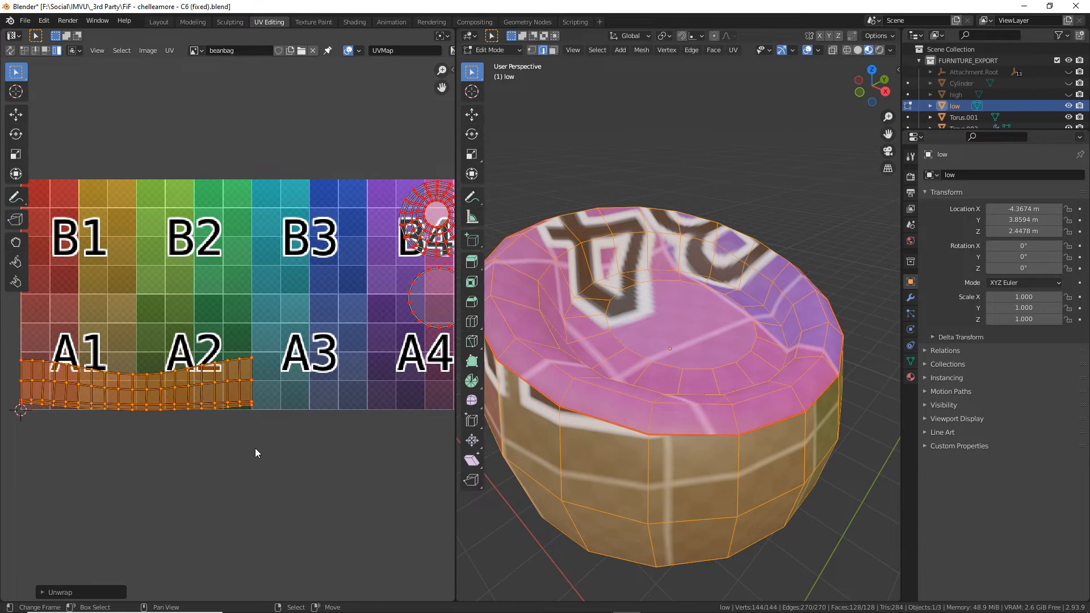
# Flatten the side strip's upper edge loop by scaling it to 0 along Y, and raise it about 0.057 onto the grid line.
pyautogui.scroll(4, 172, 360)
pyautogui.moveTo(237, 379); pyautogui.dragTo(248, 379, button='middle')
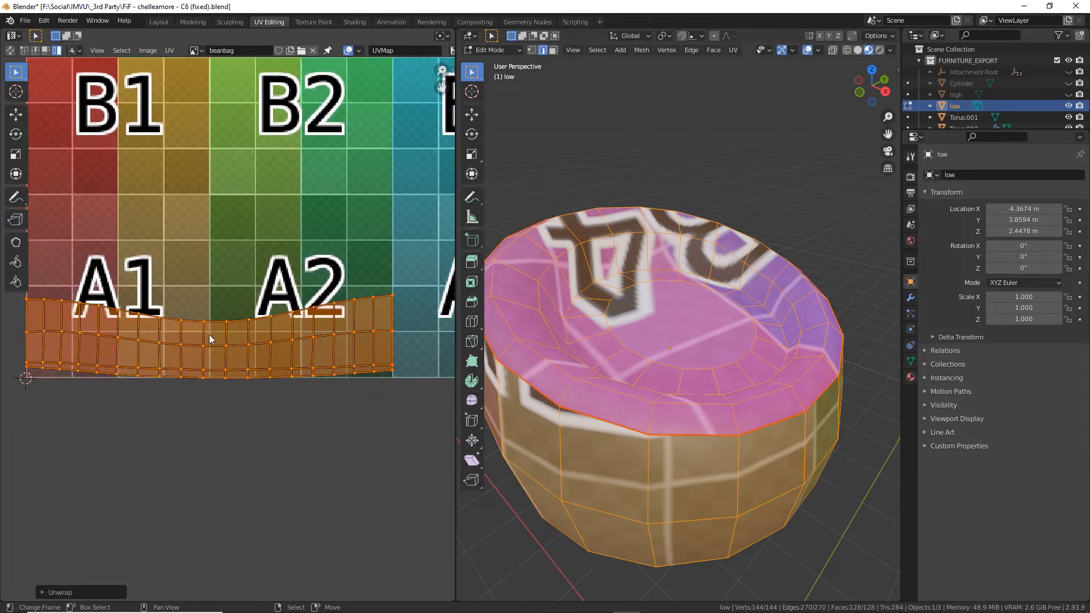
pyautogui.keyDown('alt'); pyautogui.click(212, 321); pyautogui.keyUp('alt')
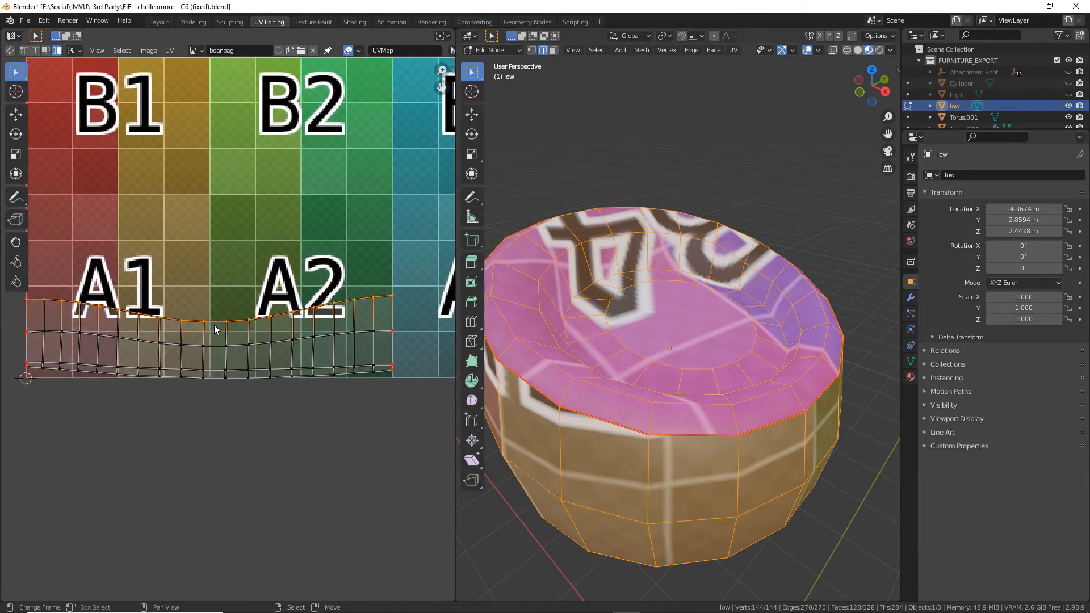
pyautogui.press('s')
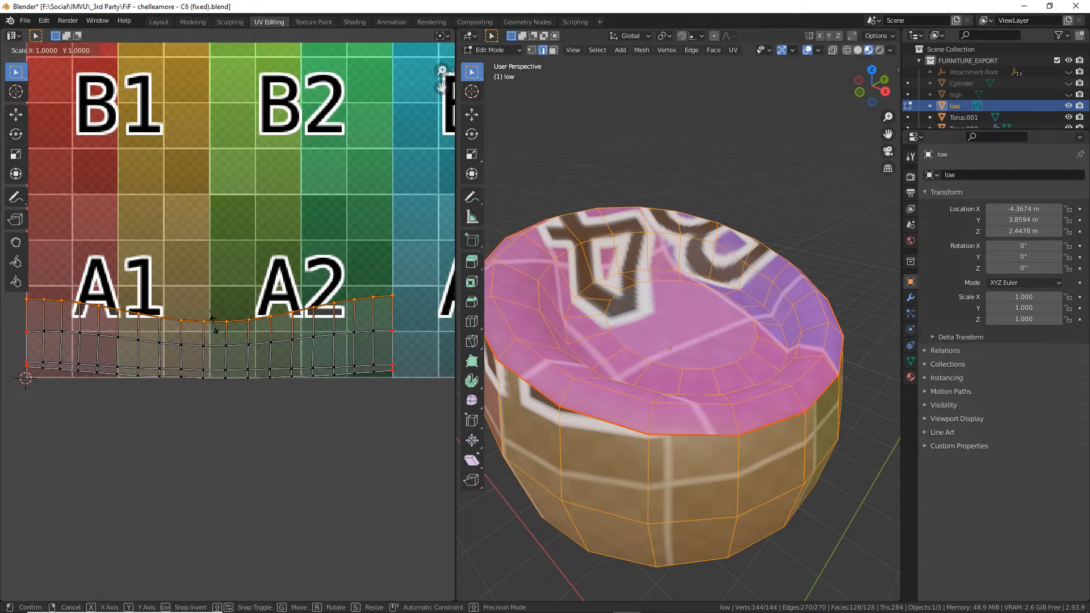
pyautogui.press('y')
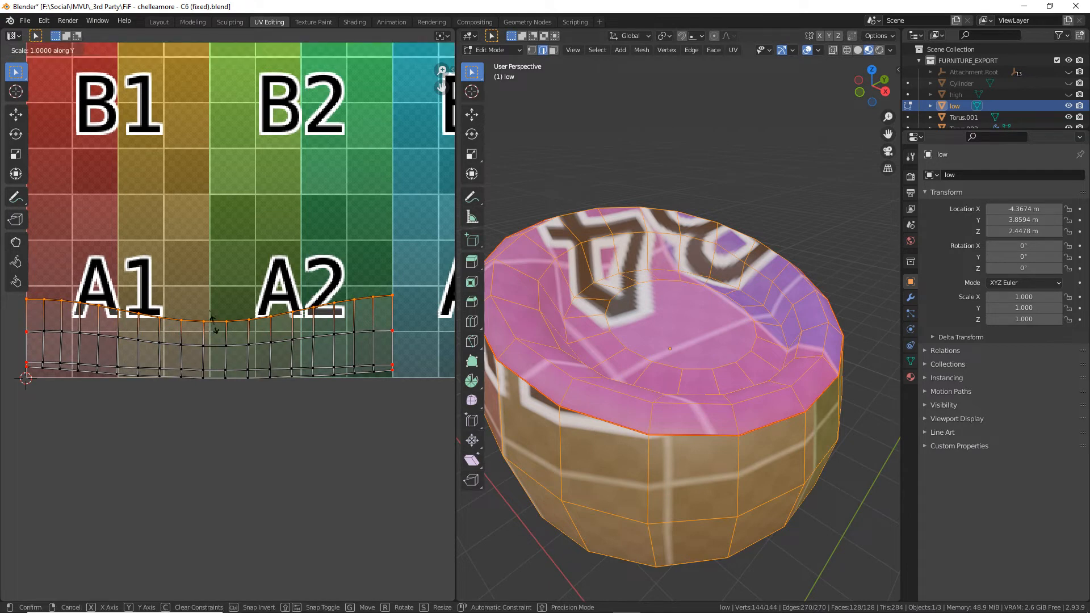
pyautogui.press('0')
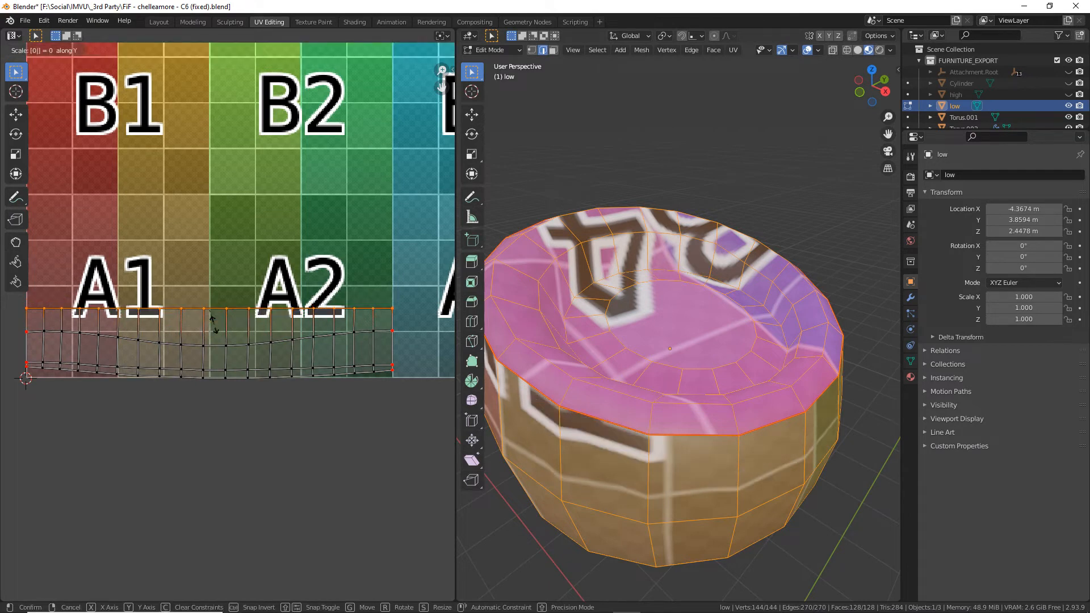
pyautogui.click(214, 325)
pyautogui.press('g')
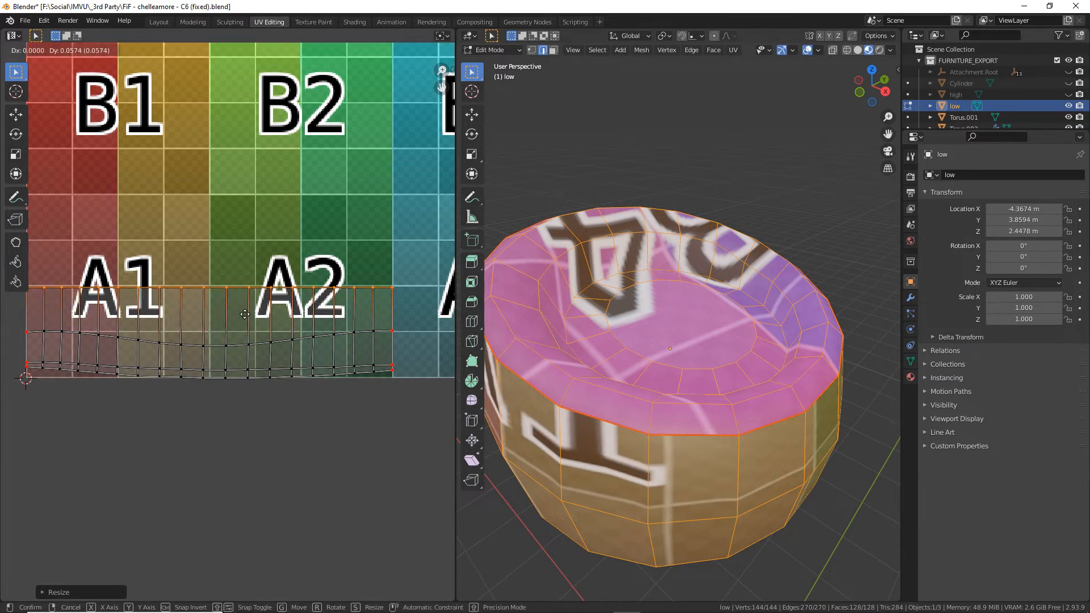
pyautogui.click(244, 314)
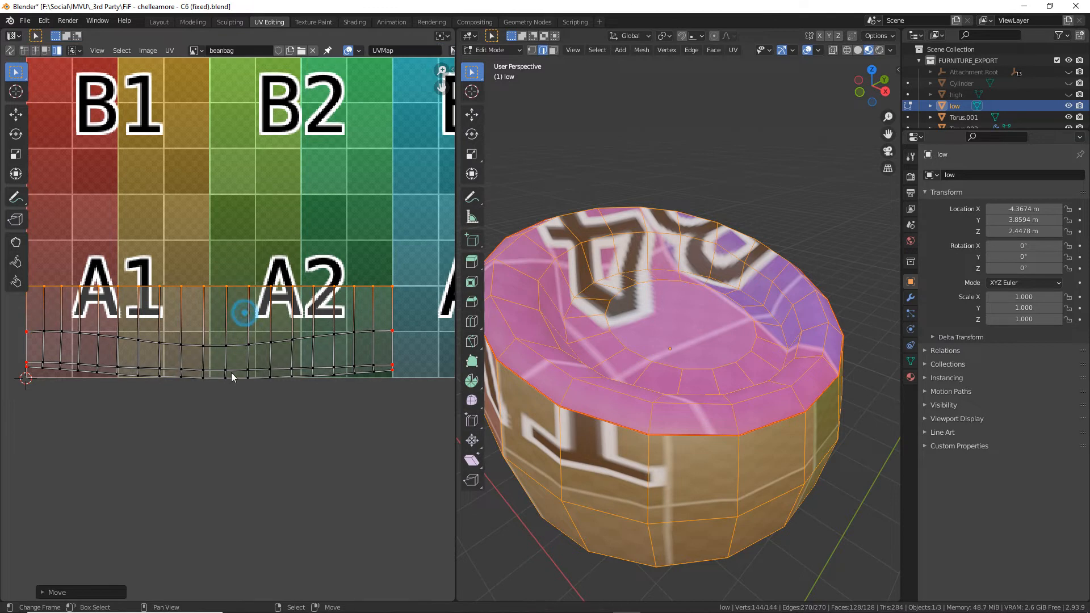
# Flatten the side strip's middle horizontal edge loop by scaling it to 0 along Y.
pyautogui.keyDown('alt'); pyautogui.click(227, 346); pyautogui.keyUp('alt')
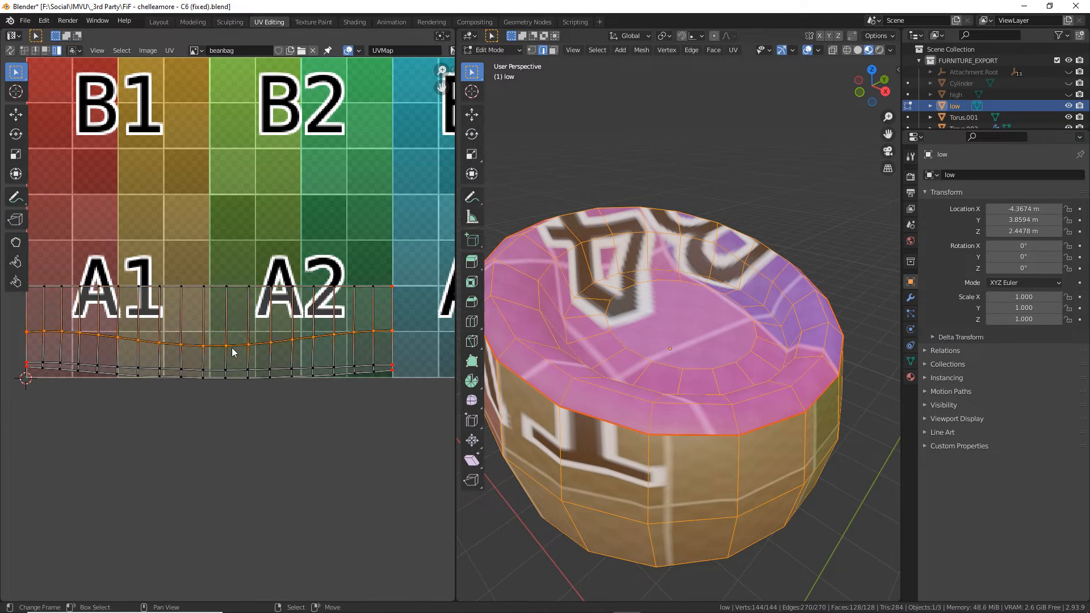
pyautogui.press('s')
pyautogui.press('y')
pyautogui.press('0')
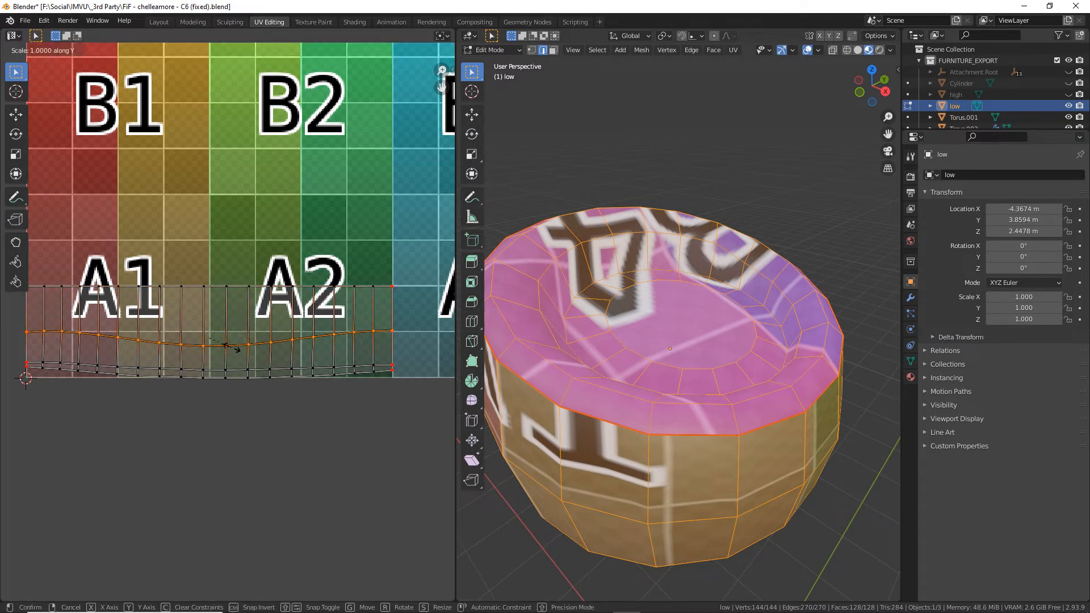
pyautogui.click(232, 346)
# Flatten the side strip's bottom boundary edge loop by scaling it to 0 along Y.
pyautogui.keyDown('alt'); pyautogui.click(211, 380); pyautogui.keyUp('alt')
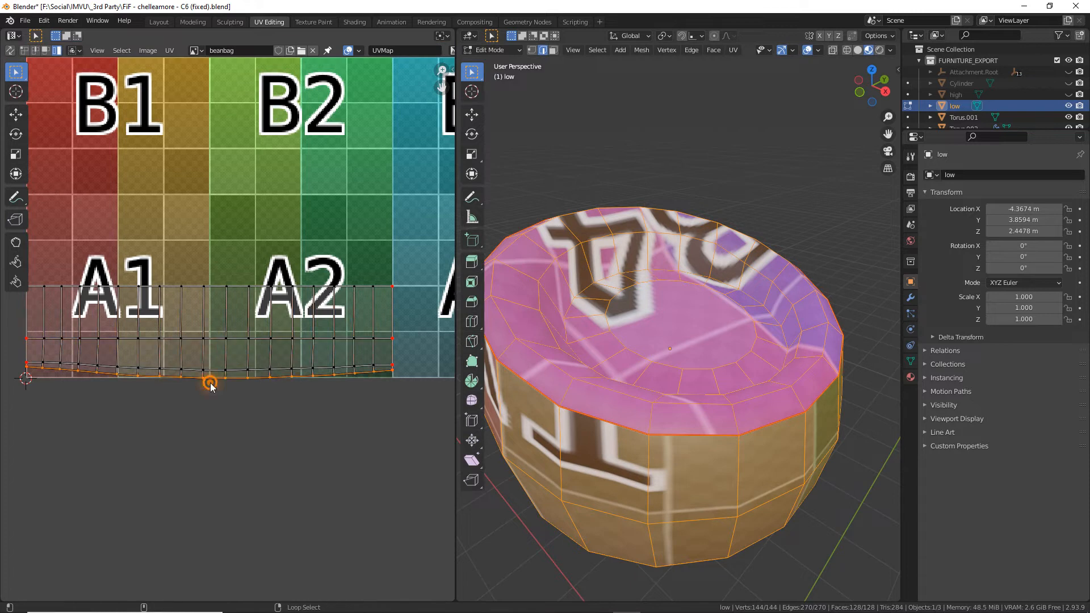
pyautogui.press('s')
pyautogui.press('y')
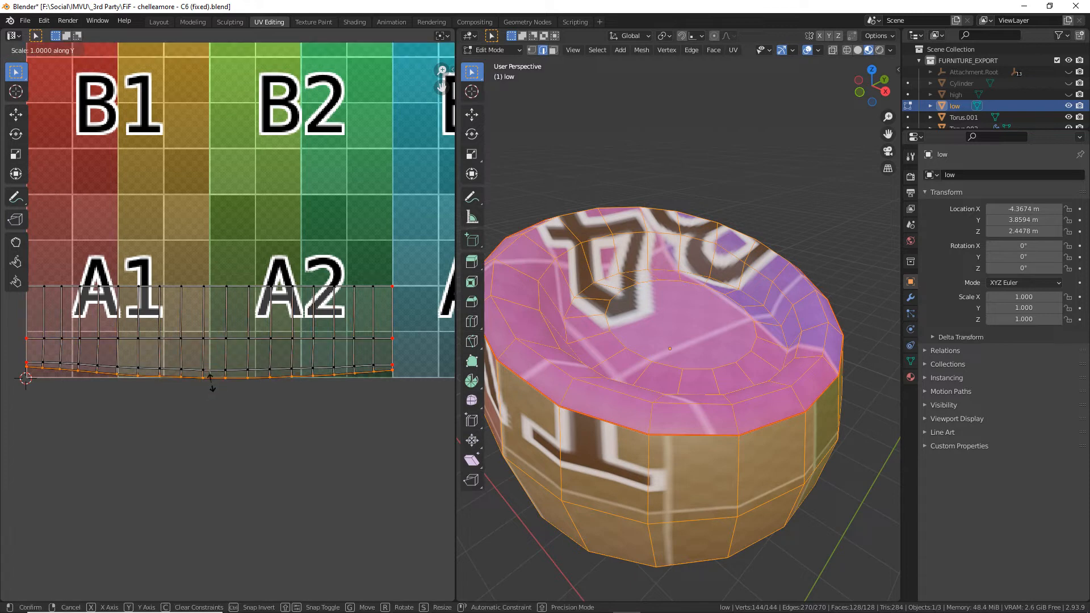
pyautogui.press('0')
pyautogui.click(211, 382)
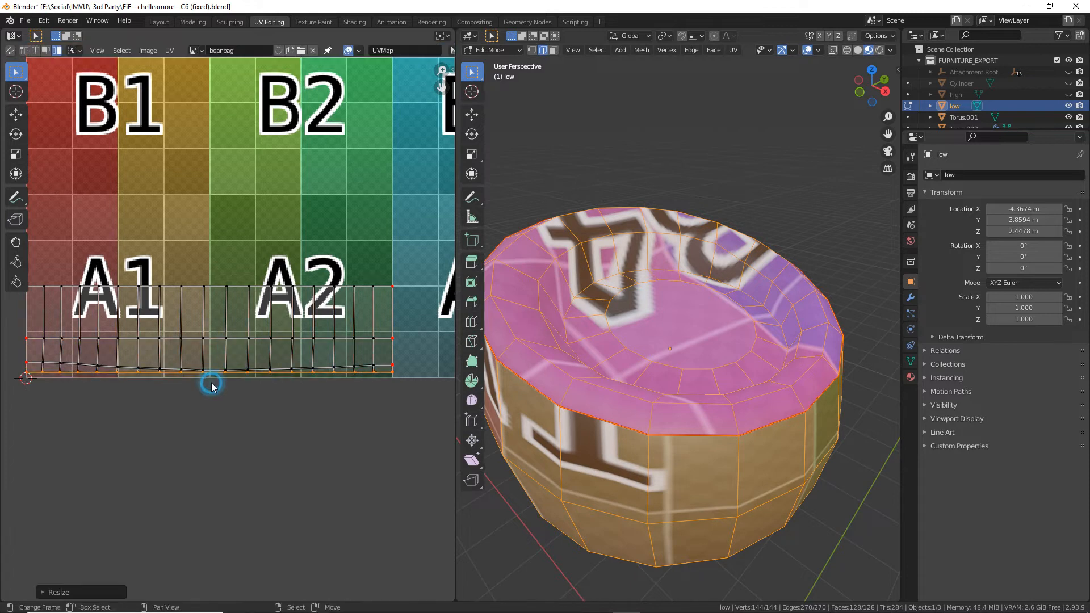
# Flatten the edge loop just above the strip's bottom boundary by scaling it to 0 along Y.
pyautogui.keyDown('alt'); pyautogui.click(216, 366); pyautogui.keyUp('alt')
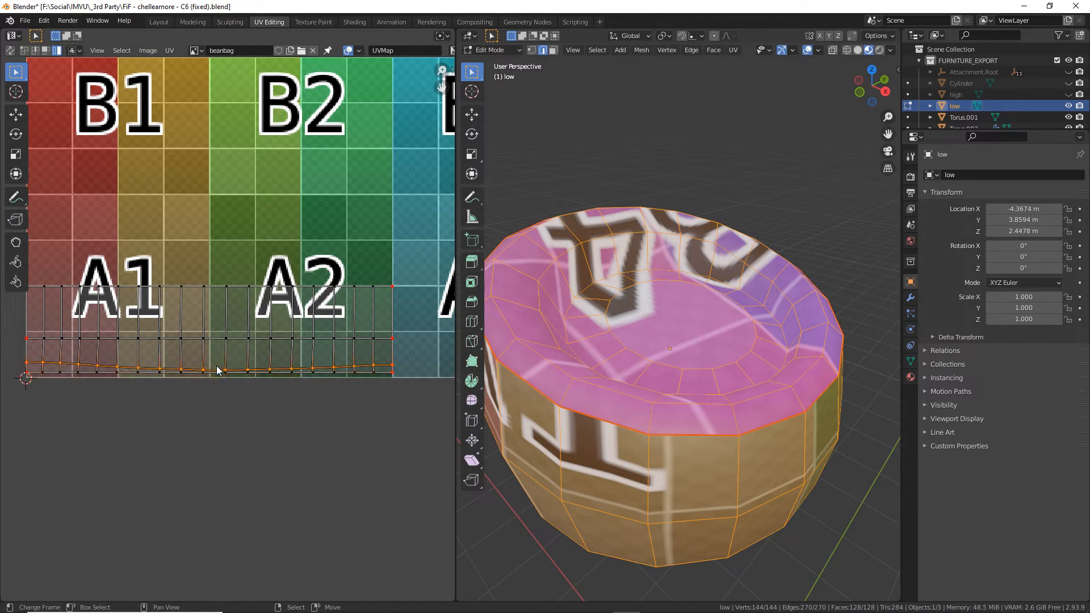
pyautogui.press('s')
pyautogui.press('y')
pyautogui.press('0')
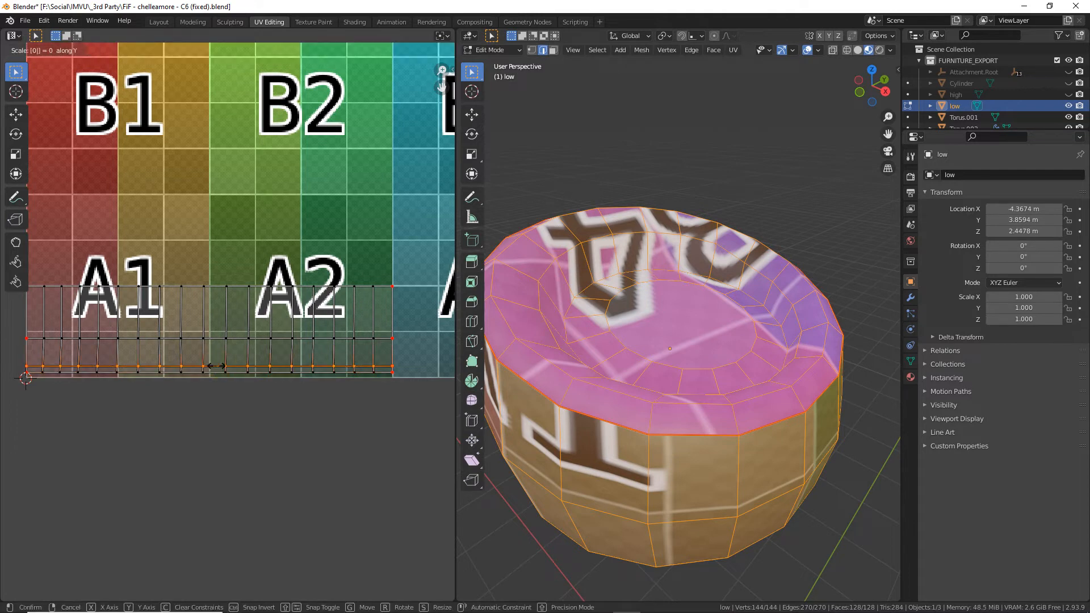
pyautogui.click(216, 366)
# Select the whole side strip island and move it up about 0.12 so it covers the A1 and A2 labels, checking the chair's sides.
pyautogui.moveTo(615, 453); pyautogui.dragTo(539, 443, button='middle')
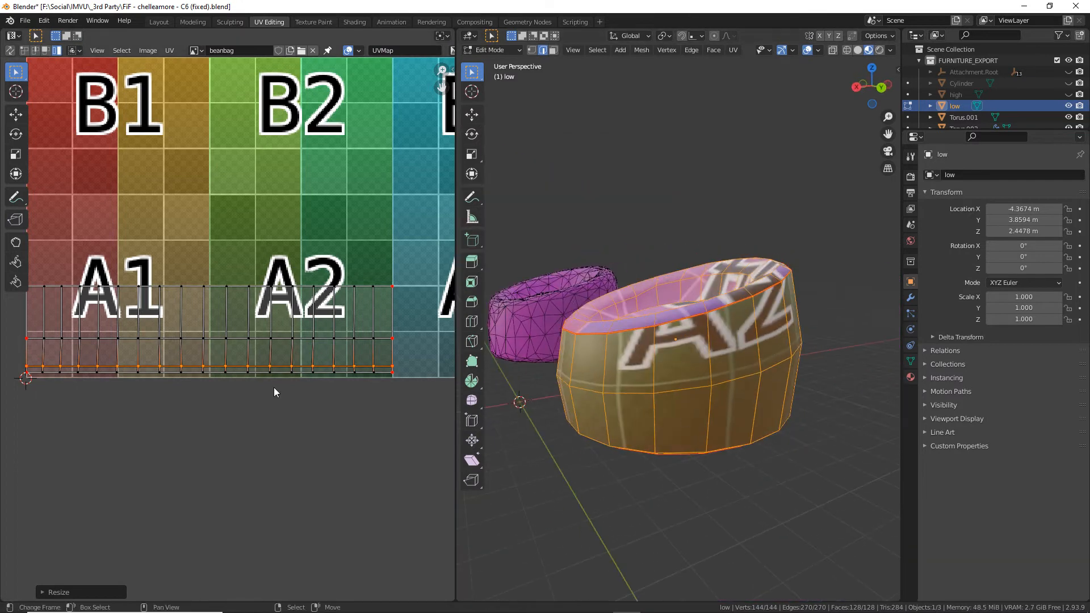
pyautogui.doubleClick(241, 344)
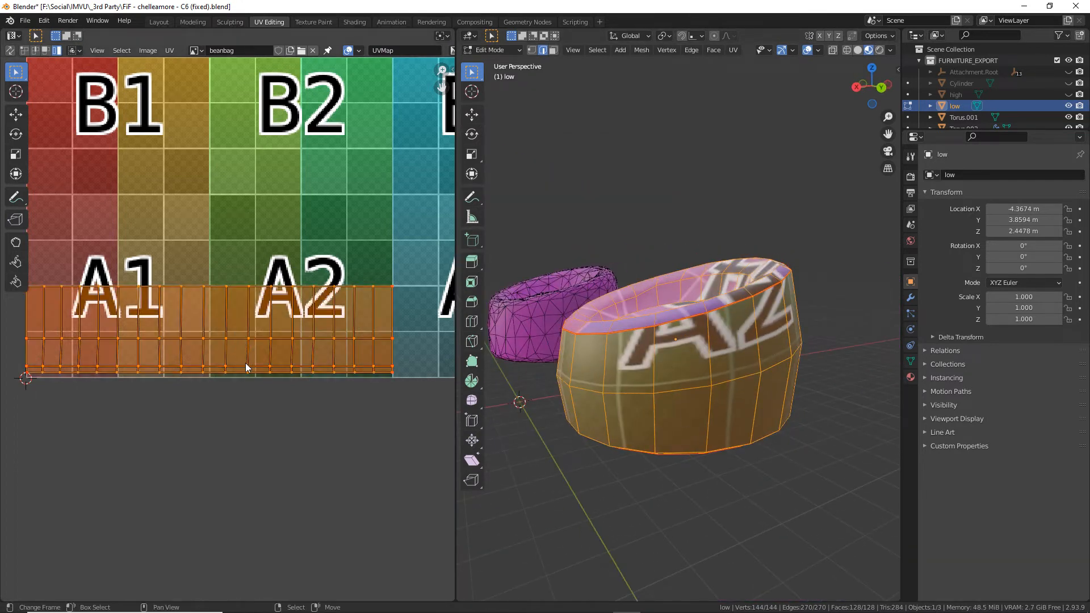
pyautogui.press('g')
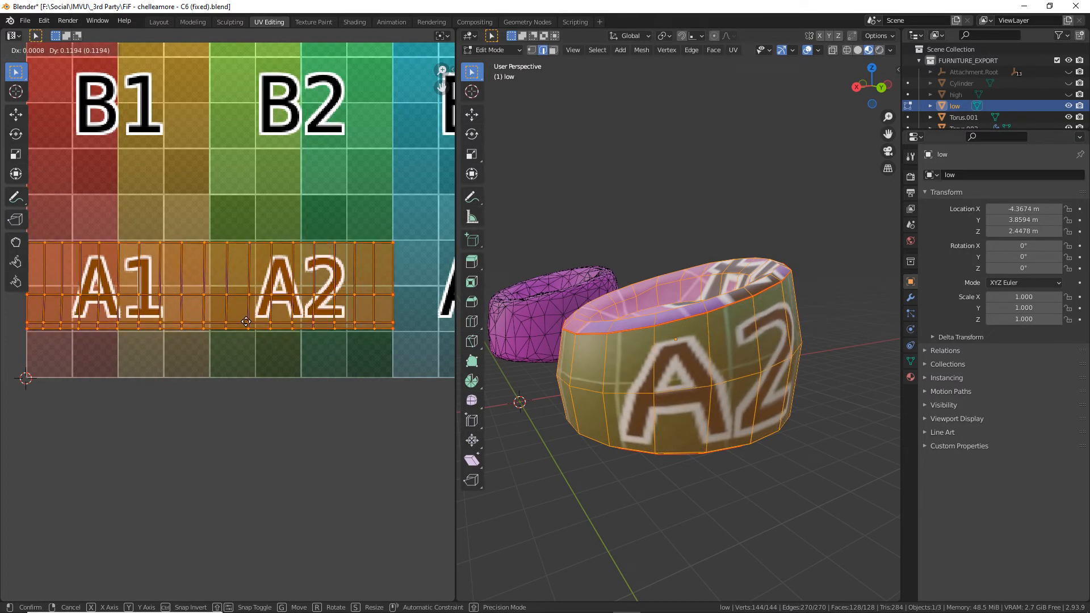
pyautogui.click(246, 322)
pyautogui.moveTo(579, 420); pyautogui.dragTo(676, 386, button='middle')
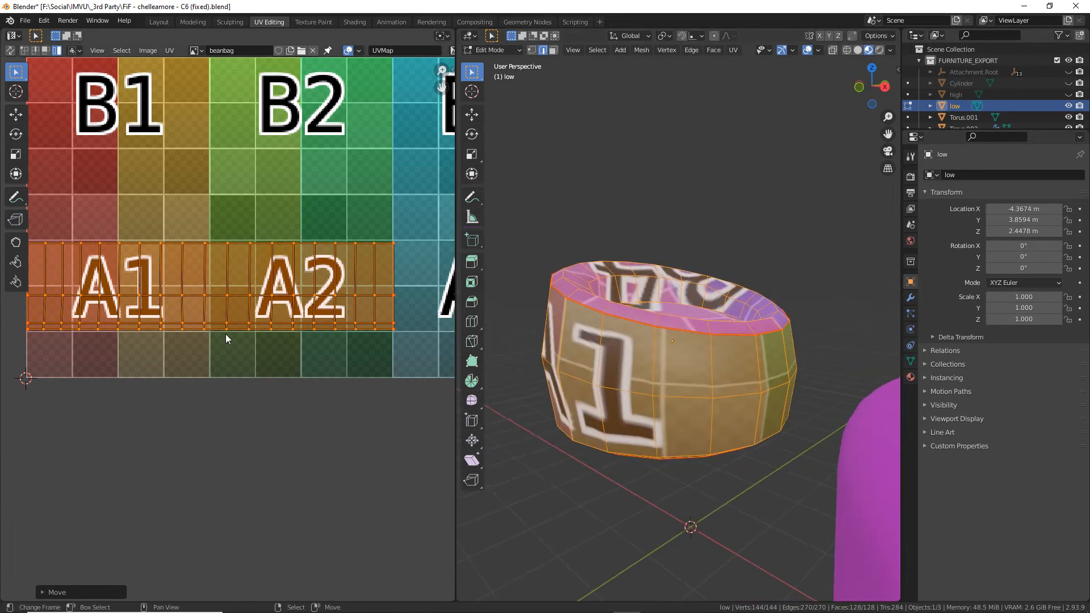
# Widen the side strip's UV island along X to span from A1 to A3, and move it to the texture's lower-left corner.
pyautogui.press('s')
pyautogui.press('x')
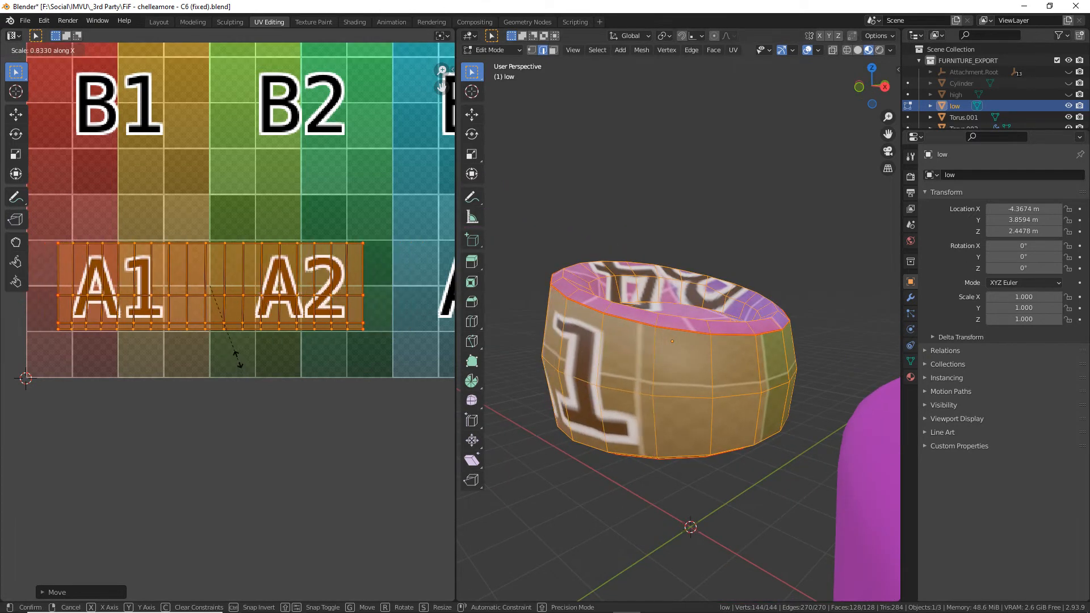
pyautogui.click(237, 417)
pyautogui.scroll(-3, 275, 359)
pyautogui.scroll(1, 240, 363)
pyautogui.press('g')
pyautogui.click(280, 381)
# Move the ring and small circle UV islands from the B4 column to the upper part of the texture around B1 and B2.
pyautogui.moveTo(285, 264); pyautogui.dragTo(192, 292, button='middle')
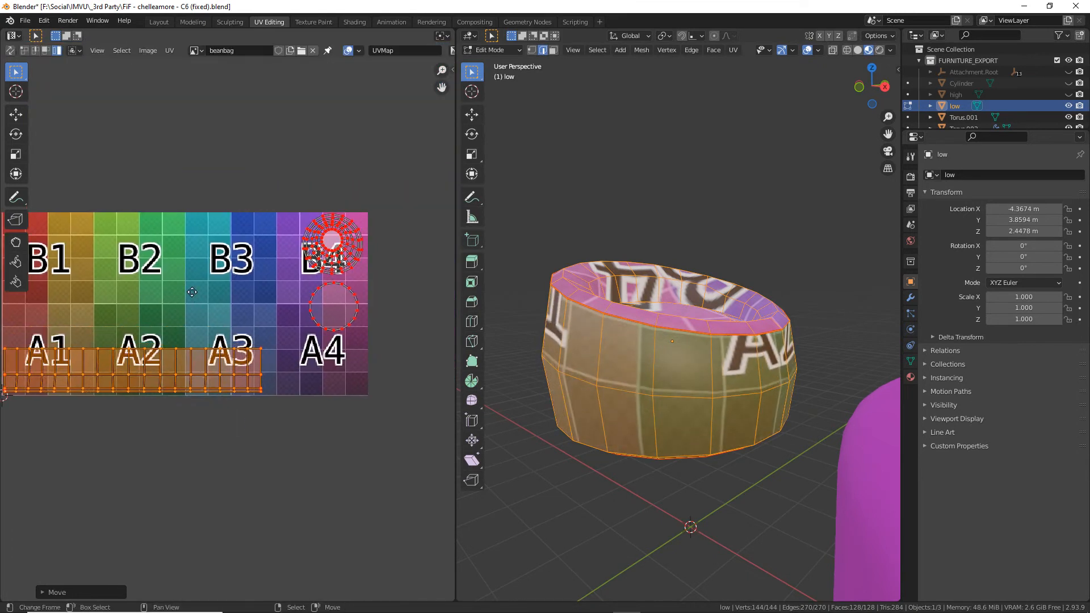
pyautogui.click(336, 242)
pyautogui.press('g')
pyautogui.click(98, 243)
pyautogui.press('g')
pyautogui.click(136, 245)
# Enlarge the side strip's UV island uniformly and align its left end with the texture's left edge over the A row.
pyautogui.click(201, 393)
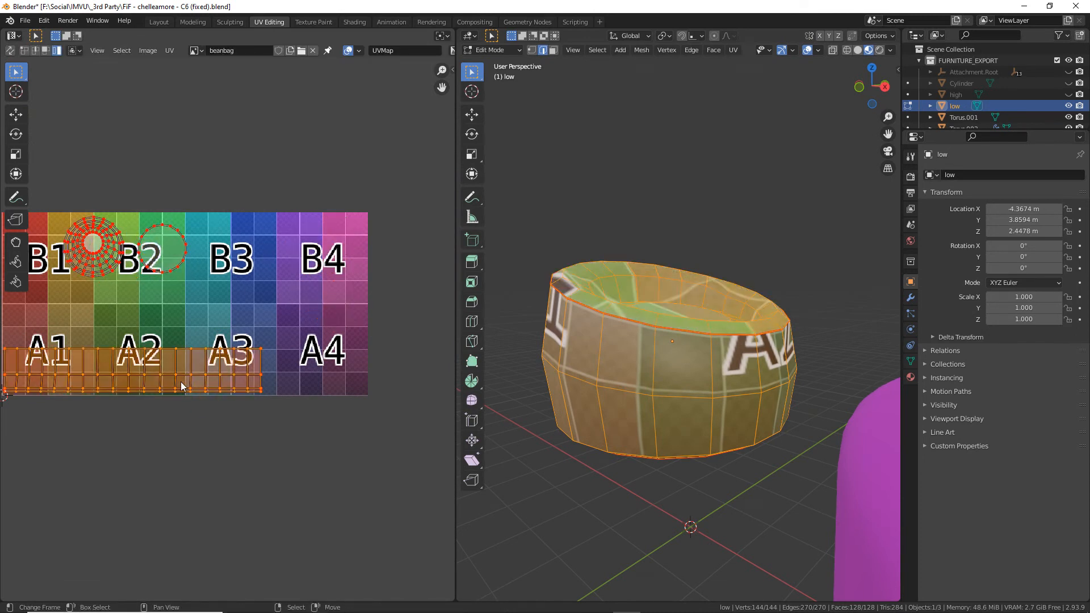
pyautogui.moveTo(181, 382); pyautogui.dragTo(235, 377, button='middle')
pyautogui.press('s')
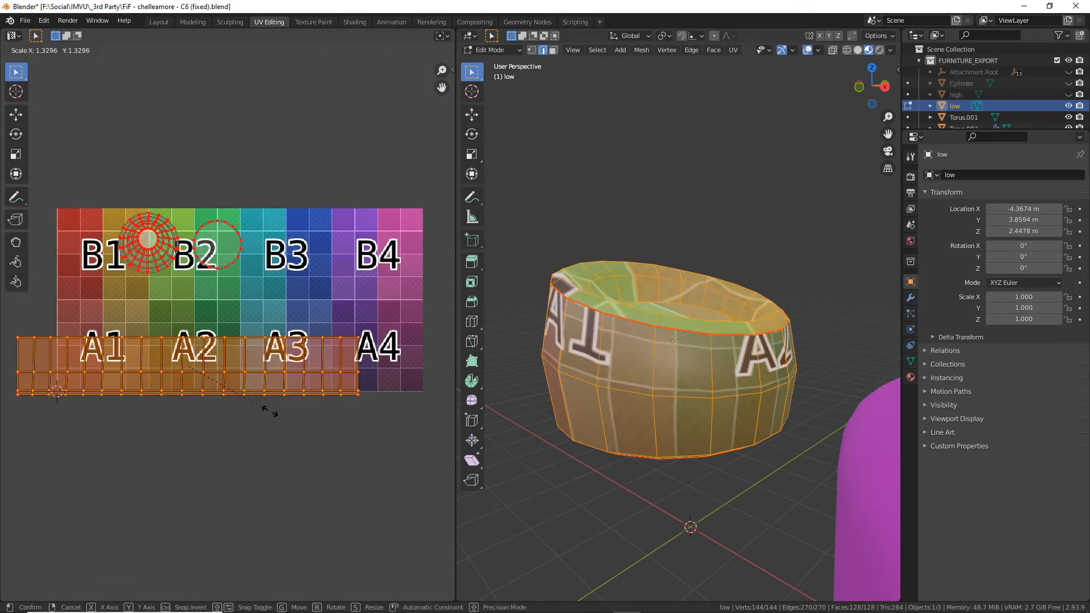
pyautogui.click(276, 417)
pyautogui.press('g')
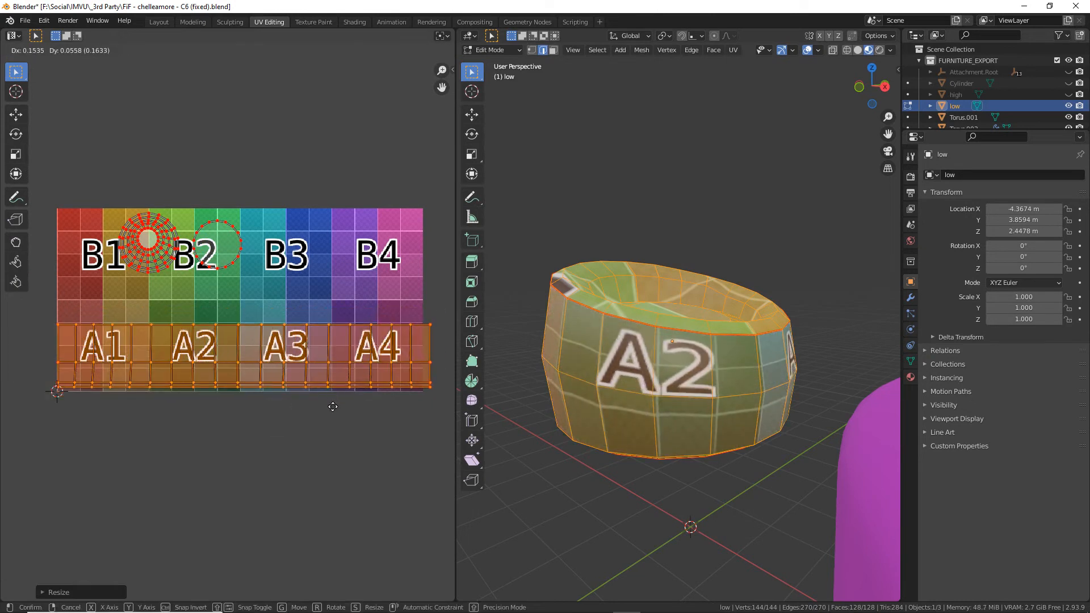
pyautogui.click(331, 407)
# Fine-tune the side strip island's scale and position to fit the full texture width along the lower edge.
pyautogui.press('s')
pyautogui.click(358, 447)
pyautogui.press('g')
pyautogui.click(353, 450)
pyautogui.press('s')
pyautogui.click(370, 471)
pyautogui.press('g')
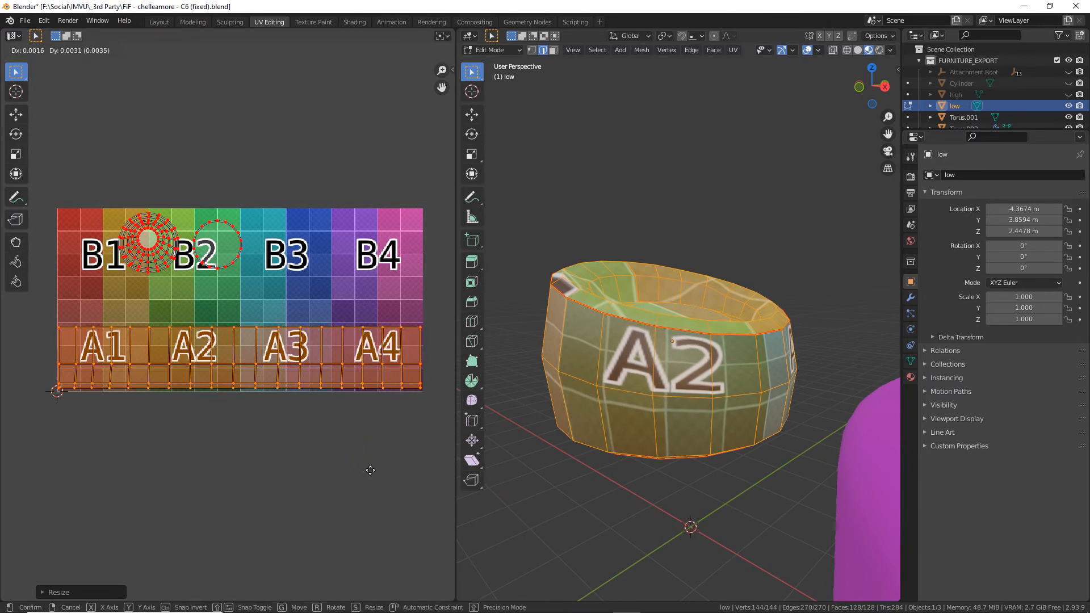
pyautogui.click(371, 470)
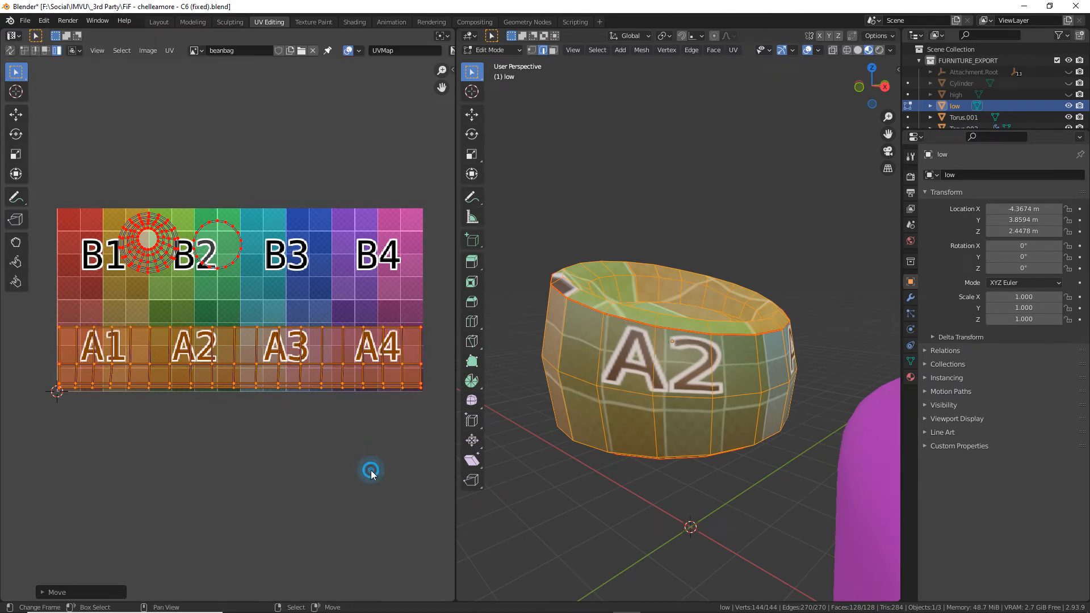
# Enlarge the ring UV island and place it over B1, filling the height between the side strip and the texture's upper edge.
pyautogui.click(170, 277)
pyautogui.press('s')
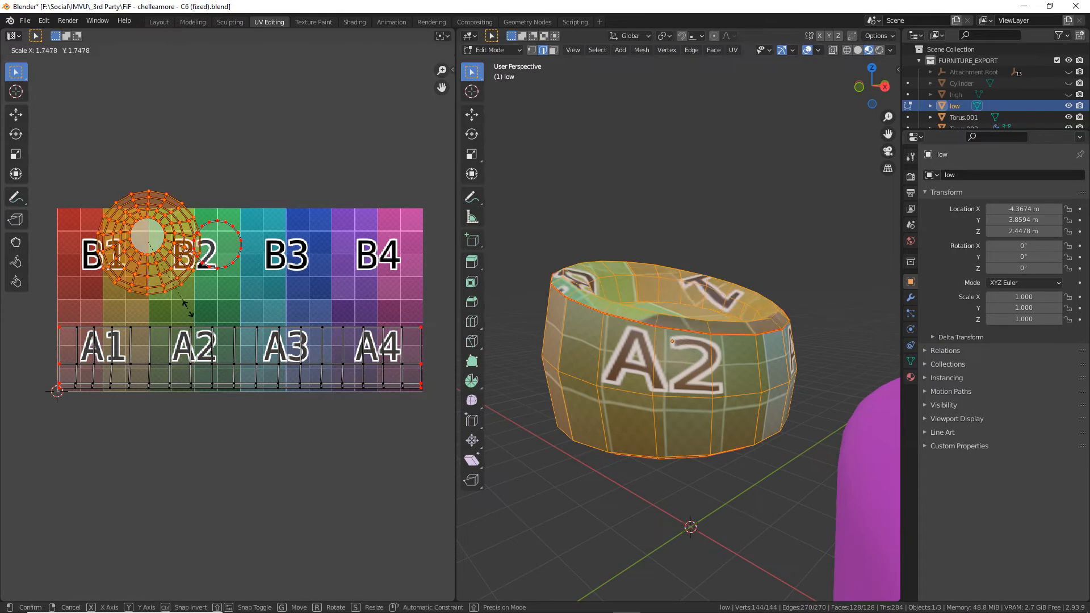
pyautogui.click(189, 312)
pyautogui.press('g')
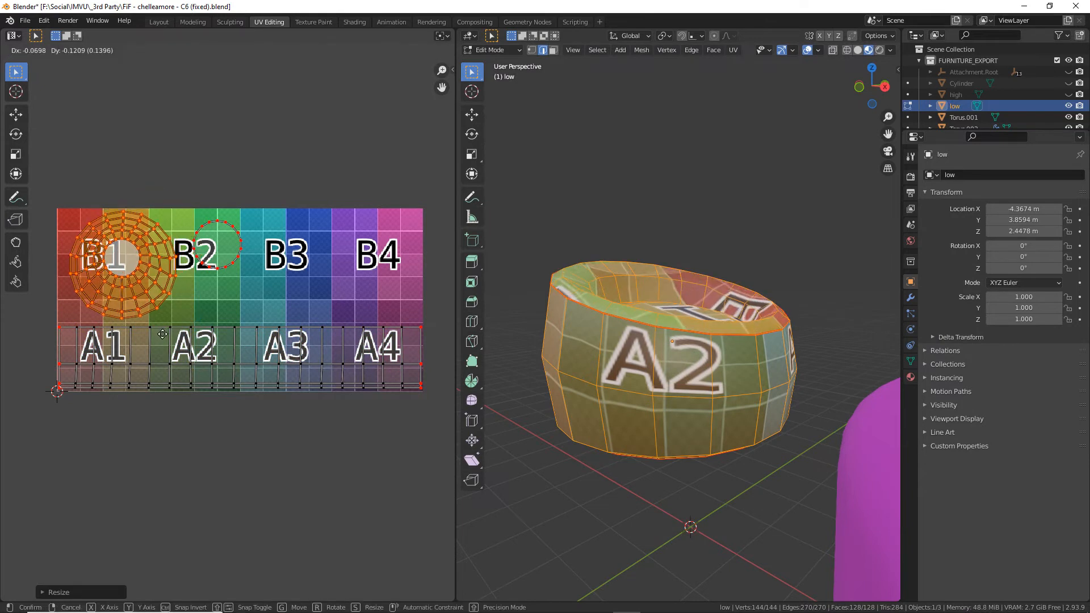
pyautogui.click(165, 336)
pyautogui.press('s')
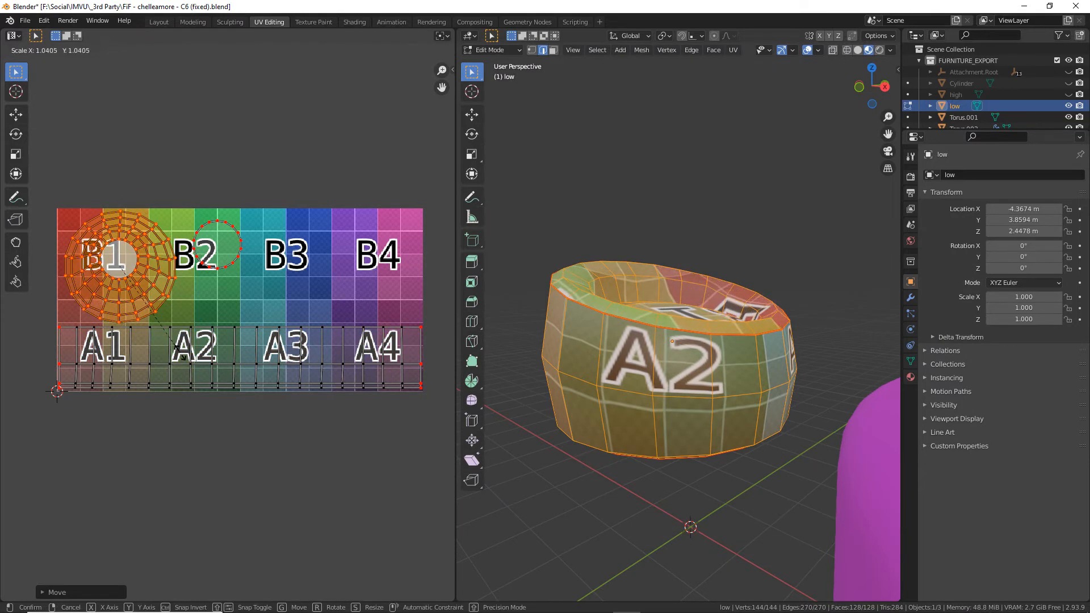
pyautogui.click(183, 358)
# Move the small circle UV island into the space below B2, just above the side strip.
pyautogui.click(239, 273)
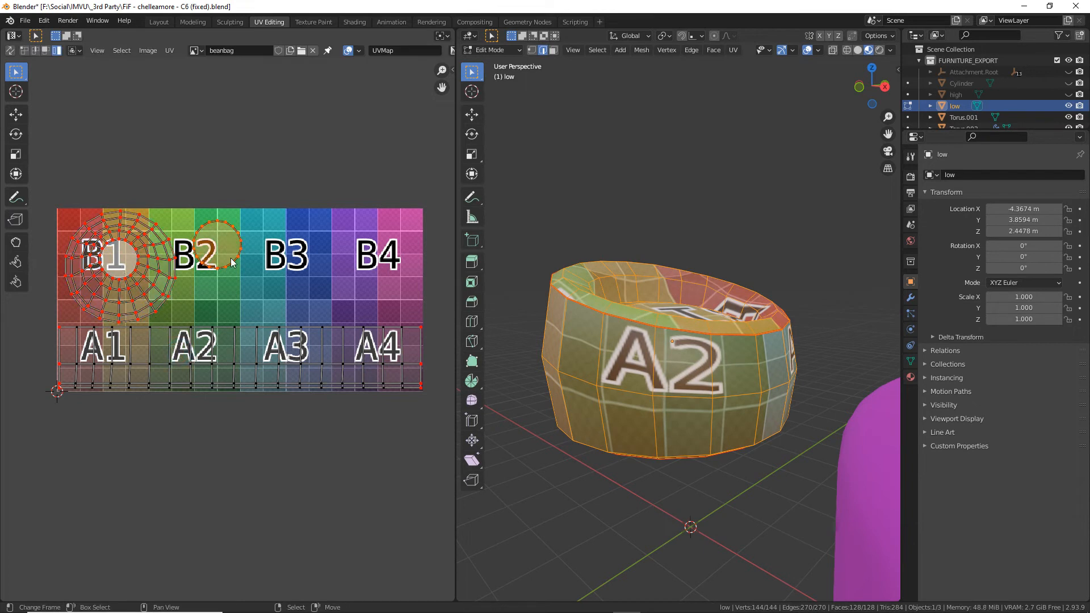
pyautogui.press('g')
pyautogui.click(217, 314)
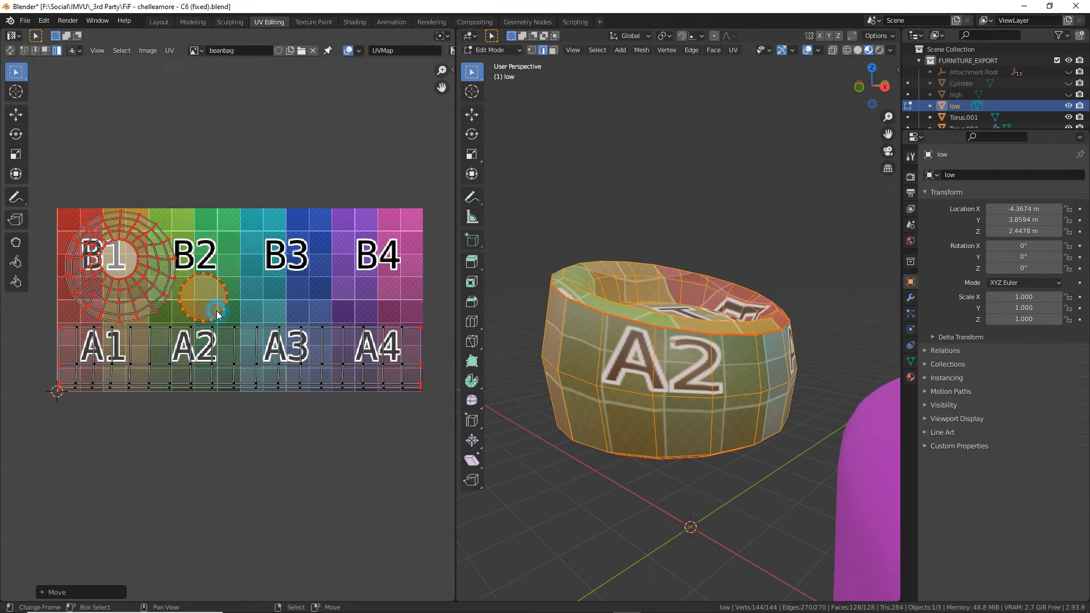
# Rotate the ring UV island by about 170 degrees to turn the B1 label upright on the seat surface.
pyautogui.moveTo(568, 369); pyautogui.dragTo(478, 375, button='middle')
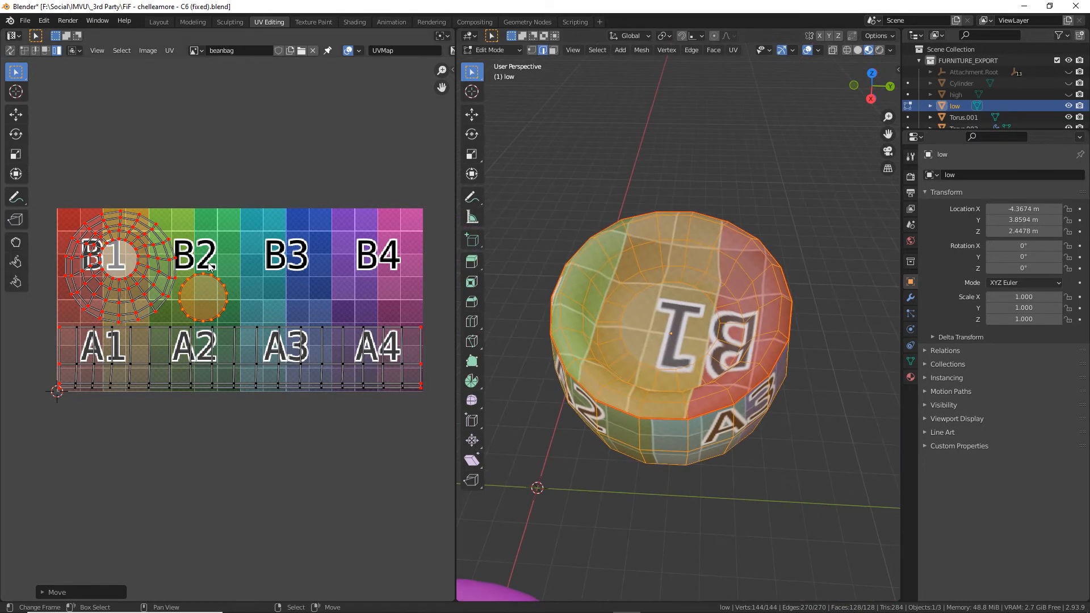
pyautogui.click(171, 277)
pyautogui.press('r')
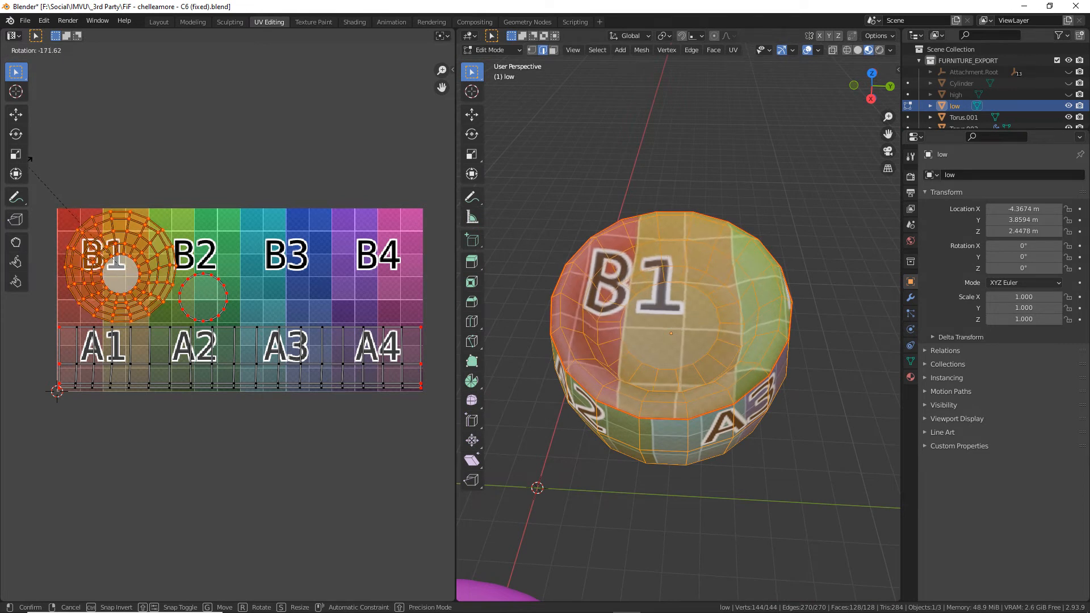
pyautogui.click(27, 165)
pyautogui.click(192, 287)
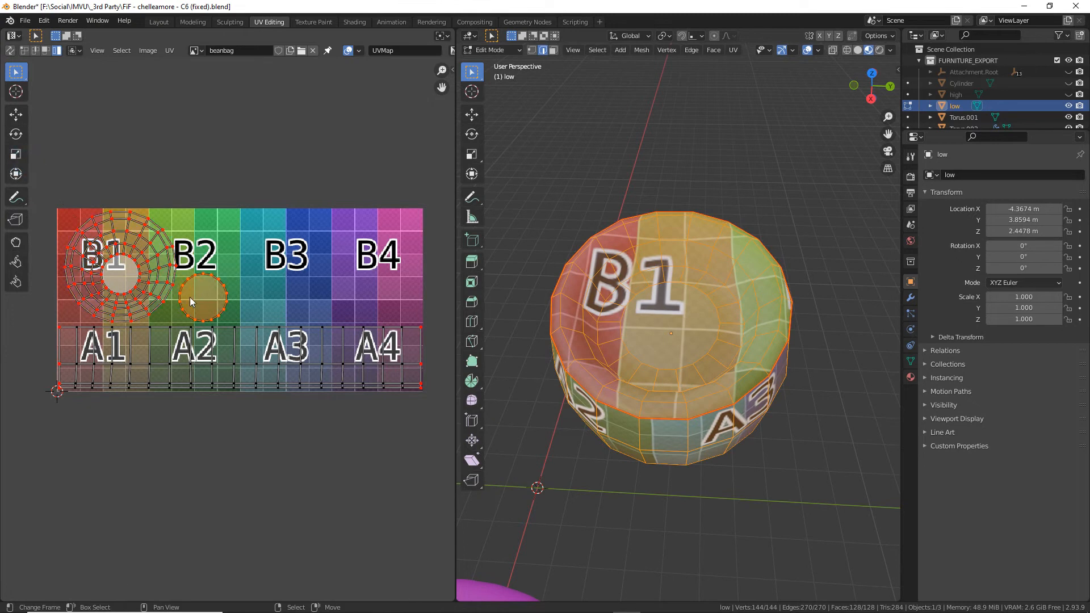
pyautogui.moveTo(234, 215)
pyautogui.mouseDown()
pyautogui.moveTo(238, 312)
pyautogui.moveTo(386, 314)
pyautogui.moveTo(418, 211)
pyautogui.moveTo(207, 208)
pyautogui.mouseUp()
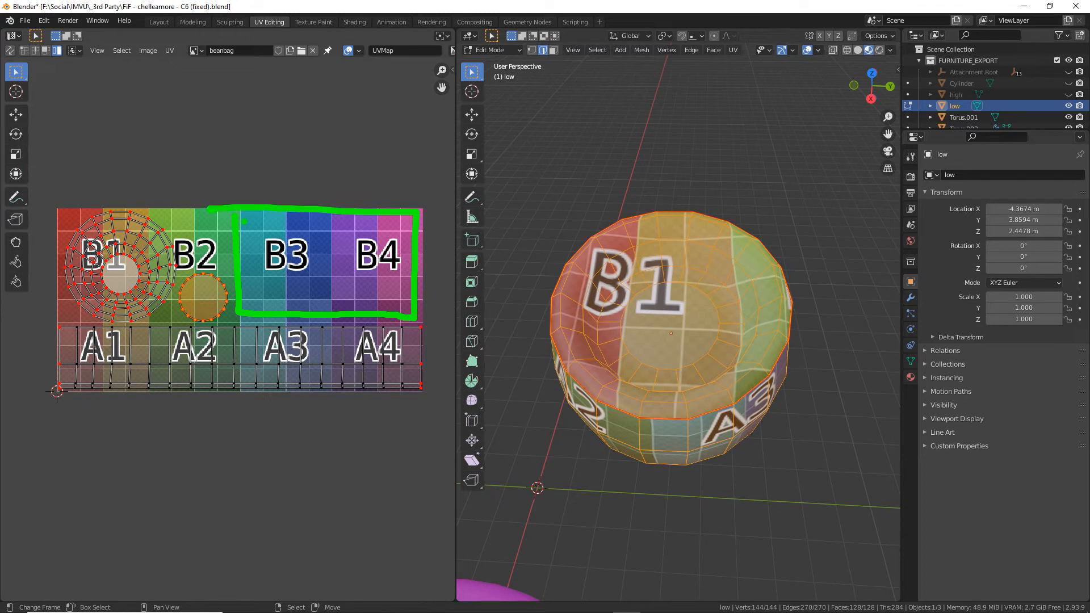
pyautogui.press('Escape')
pyautogui.moveTo(175, 358); pyautogui.dragTo(172, 363, button='middle')
# Leave Edit Mode, deselect everything and check the checker texture around the low mesh.
pyautogui.moveTo(595, 401)
pyautogui.mouseDown(button='middle')
pyautogui.moveTo(713, 349)
pyautogui.moveTo(724, 366)
pyautogui.moveTo(604, 370)
pyautogui.mouseUp(button='middle')
pyautogui.press('Tab')
pyautogui.hotkey('alt', 'a')
pyautogui.moveTo(686, 372); pyautogui.dragTo(777, 377, button='middle')
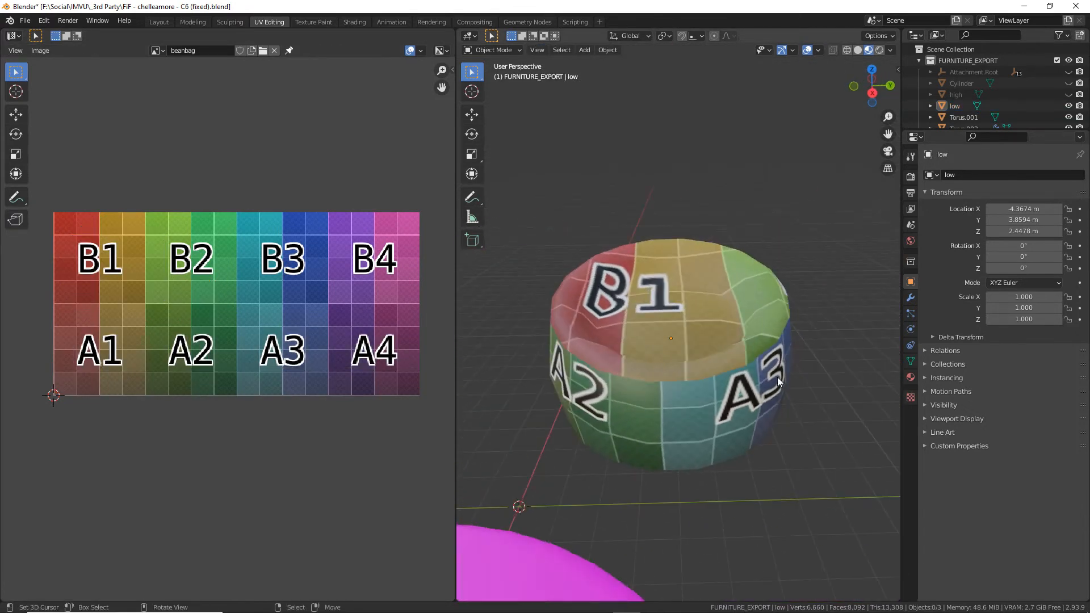
# Hide the low mesh, show the high mesh and inspect its surface in solid shading.
pyautogui.click(1068, 106)
pyautogui.click(1069, 95)
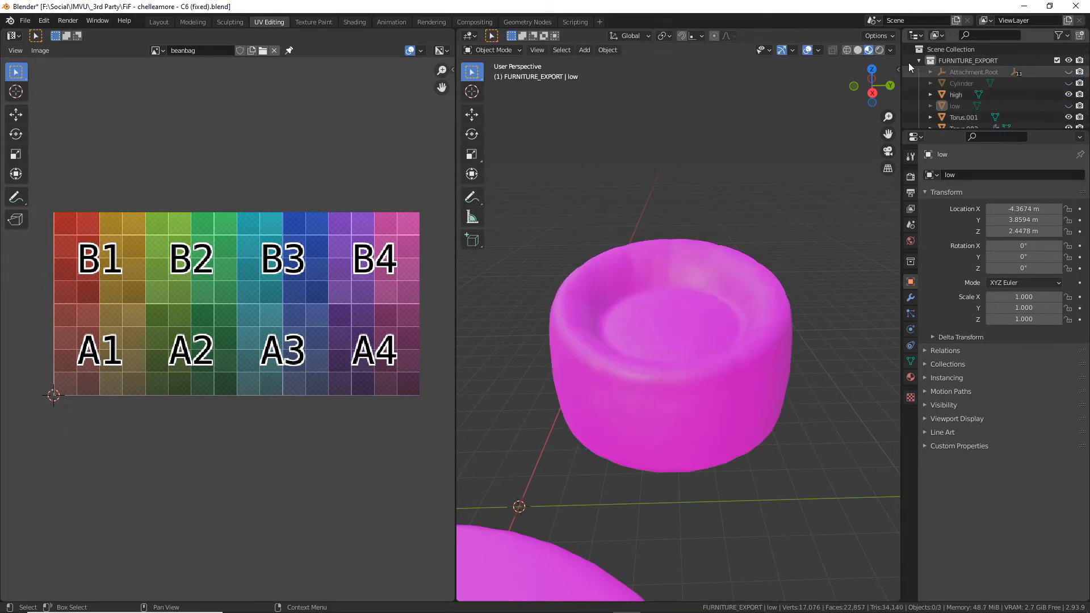
pyautogui.click(858, 50)
pyautogui.moveTo(766, 227); pyautogui.dragTo(669, 295, button='middle')
pyautogui.scroll(4, 669, 301)
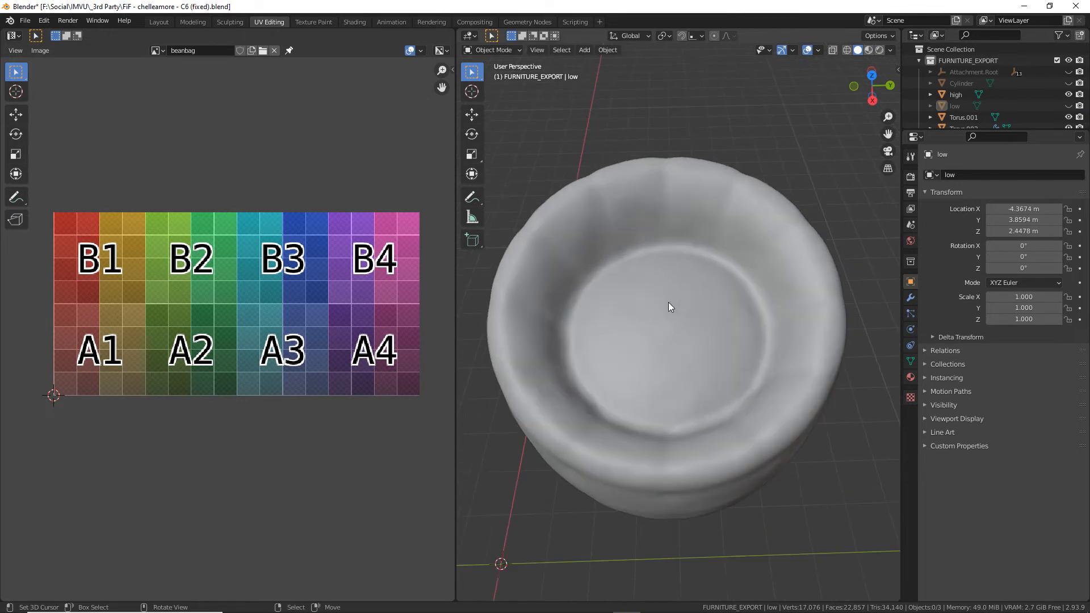
pyautogui.moveTo(596, 301)
pyautogui.mouseDown(button='middle')
pyautogui.moveTo(581, 308)
pyautogui.moveTo(581, 290)
pyautogui.mouseUp(button='middle')
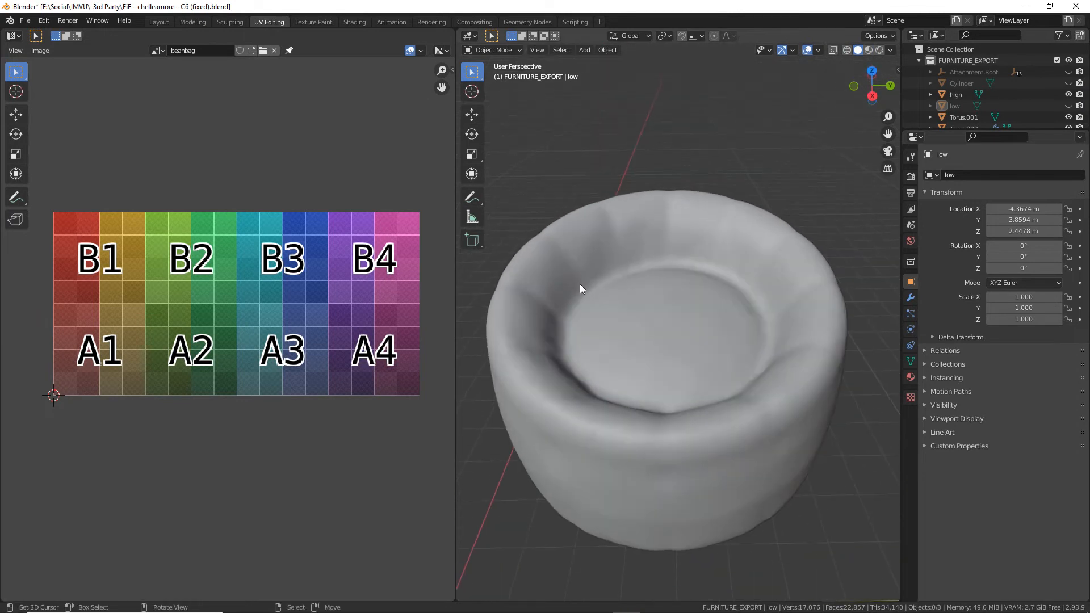
# Briefly show the Cylinder and the low mesh in turn to compare each with the high mesh.
pyautogui.click(1068, 84)
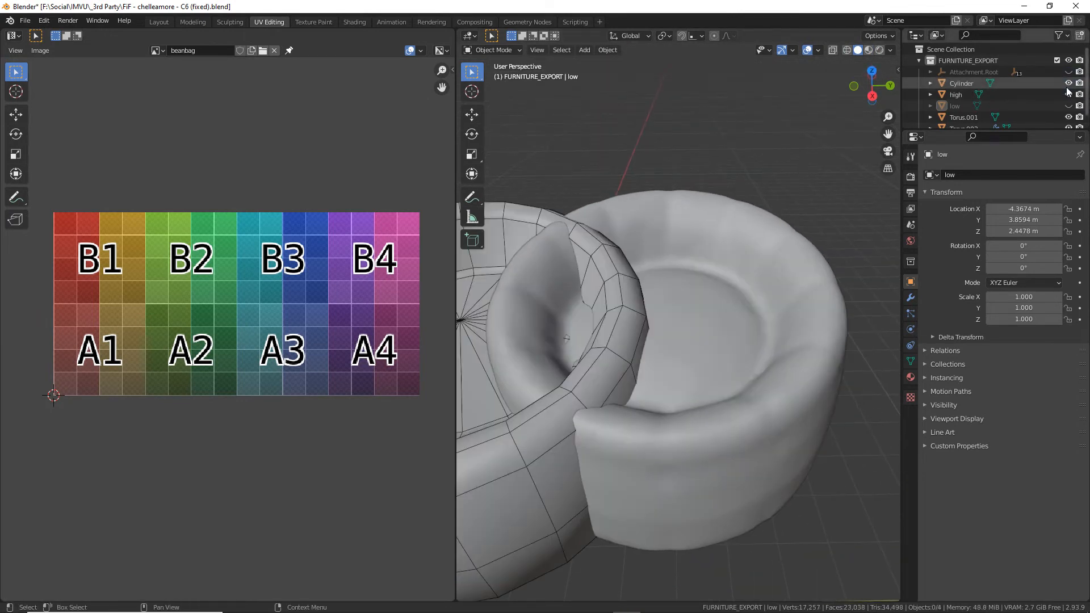
pyautogui.click(1068, 84)
pyautogui.click(1068, 106)
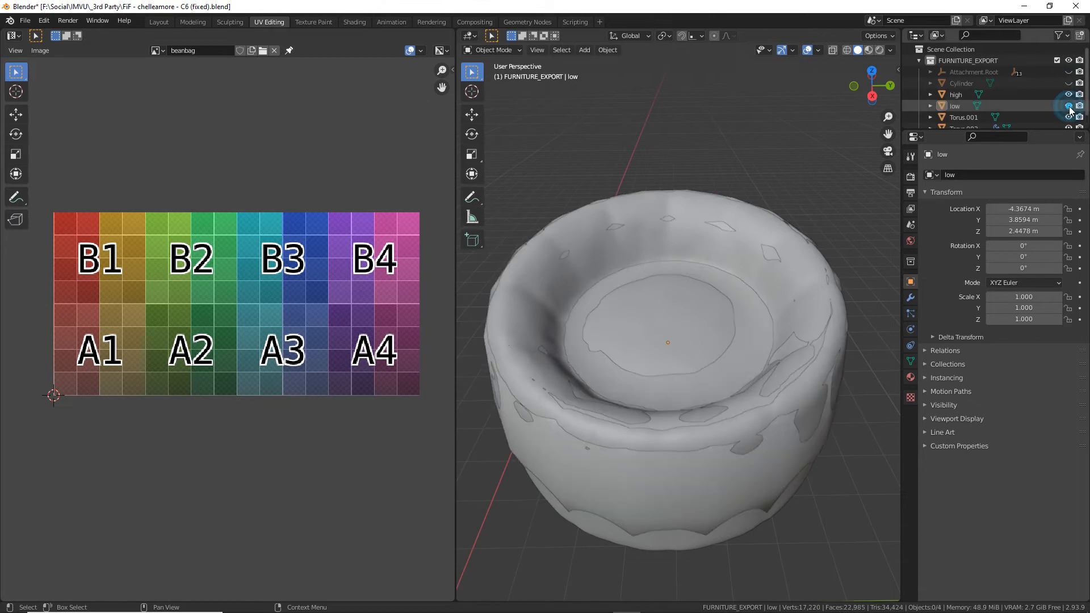
pyautogui.click(1068, 106)
# Hide the high mesh, show and select the low mesh, and set the viewport back to material preview shading.
pyautogui.click(1069, 95)
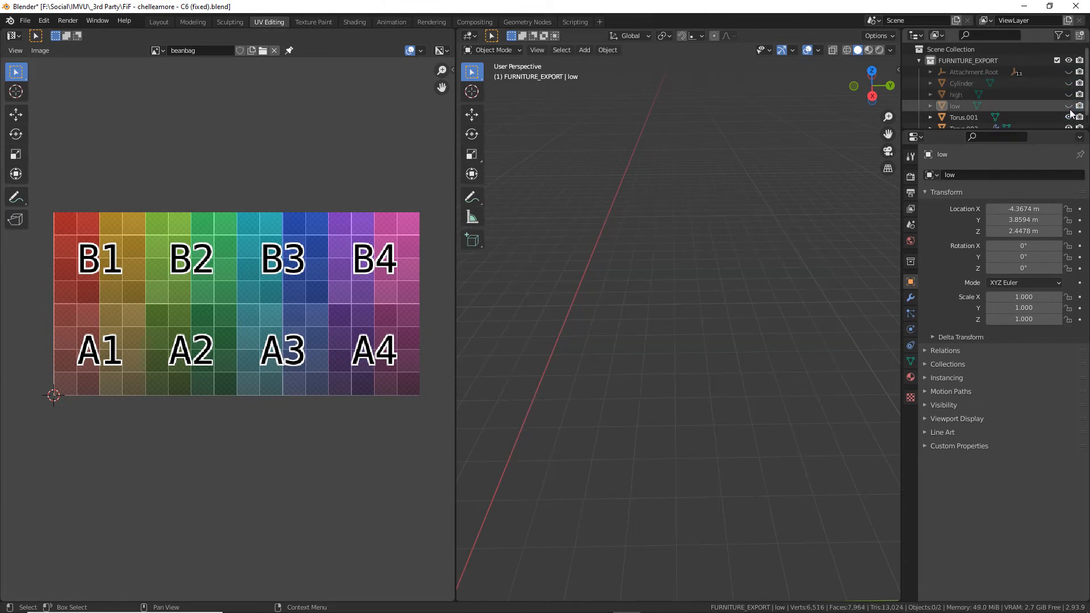
pyautogui.click(1068, 106)
pyautogui.moveTo(705, 274); pyautogui.dragTo(720, 246, button='middle')
pyautogui.rightClick(677, 427)
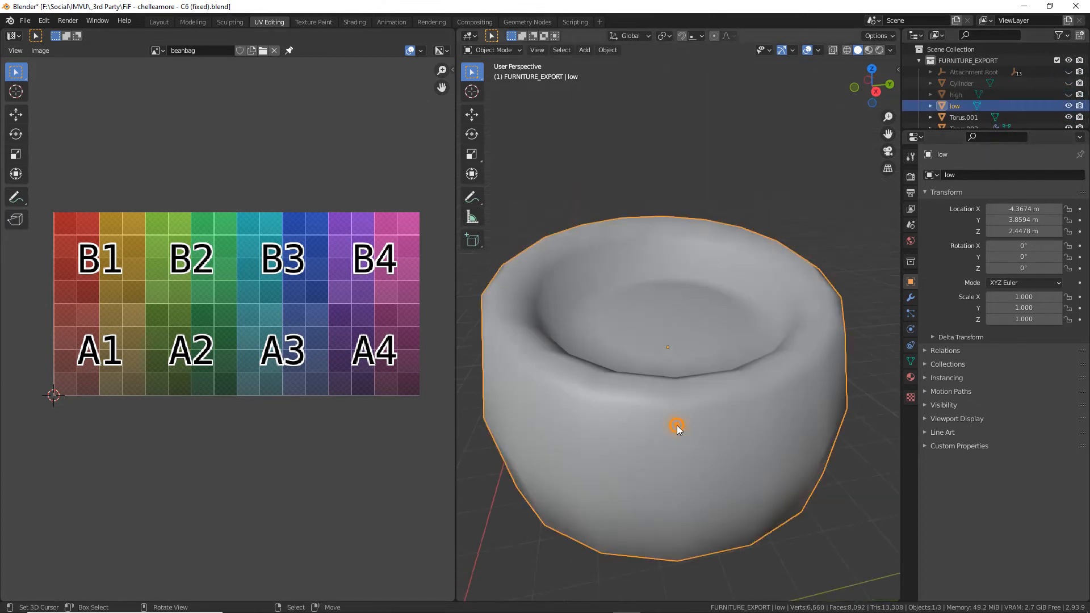
pyautogui.click(869, 50)
pyautogui.moveTo(685, 392)
pyautogui.mouseDown(button='middle')
pyautogui.moveTo(677, 417)
pyautogui.moveTo(673, 397)
pyautogui.mouseUp(button='middle')
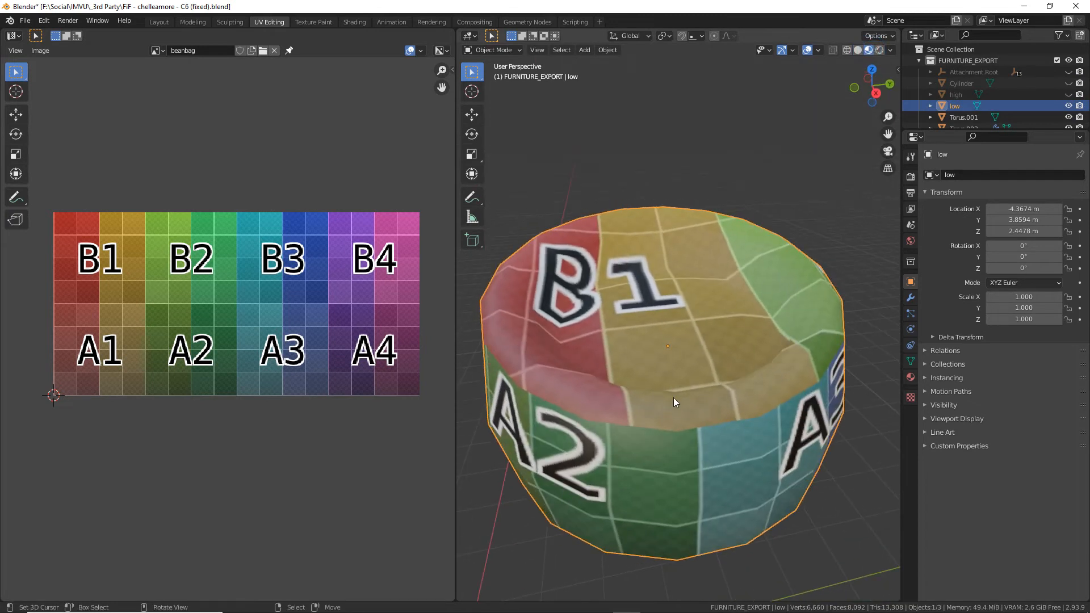
# Switch to the Layout workspace and save the project as a new version, changing "(fixed)" in the file name to "(fixed 2)".
pyautogui.click(159, 22)
pyautogui.click(26, 21)
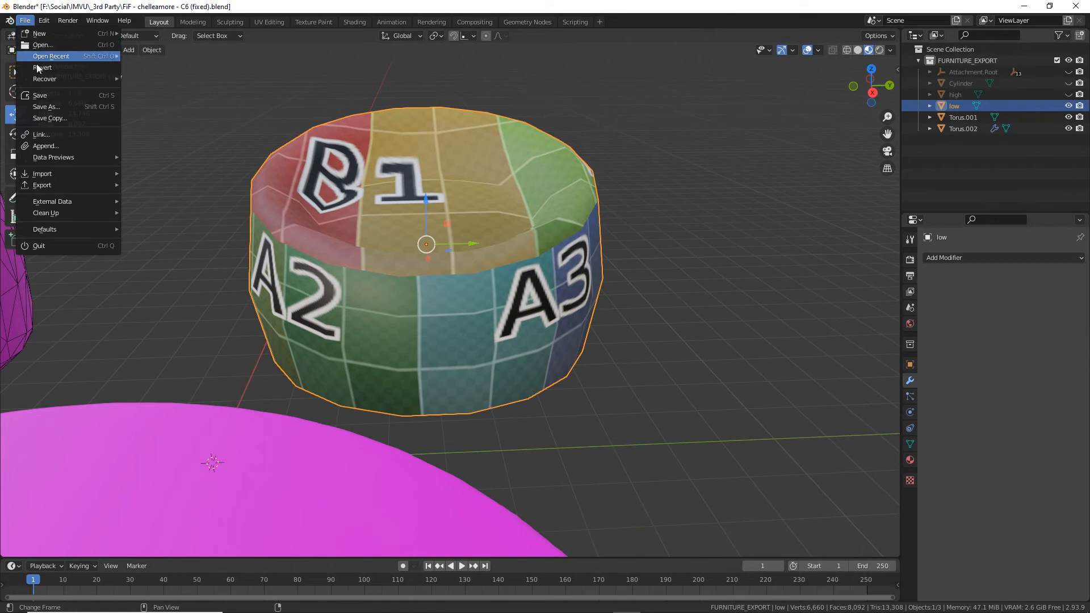
pyautogui.click(40, 106)
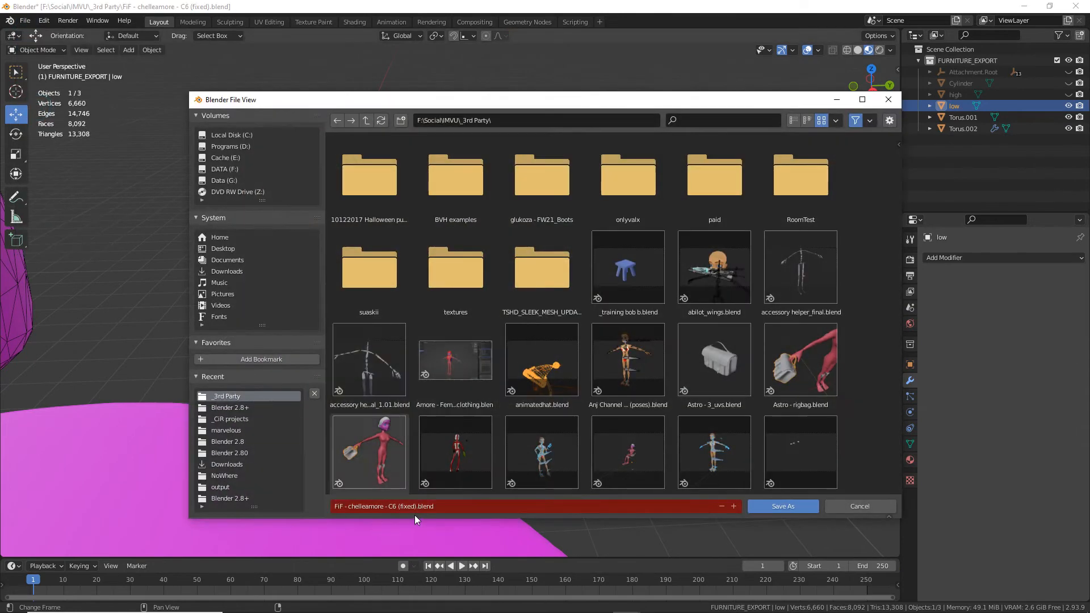
pyautogui.click(416, 507)
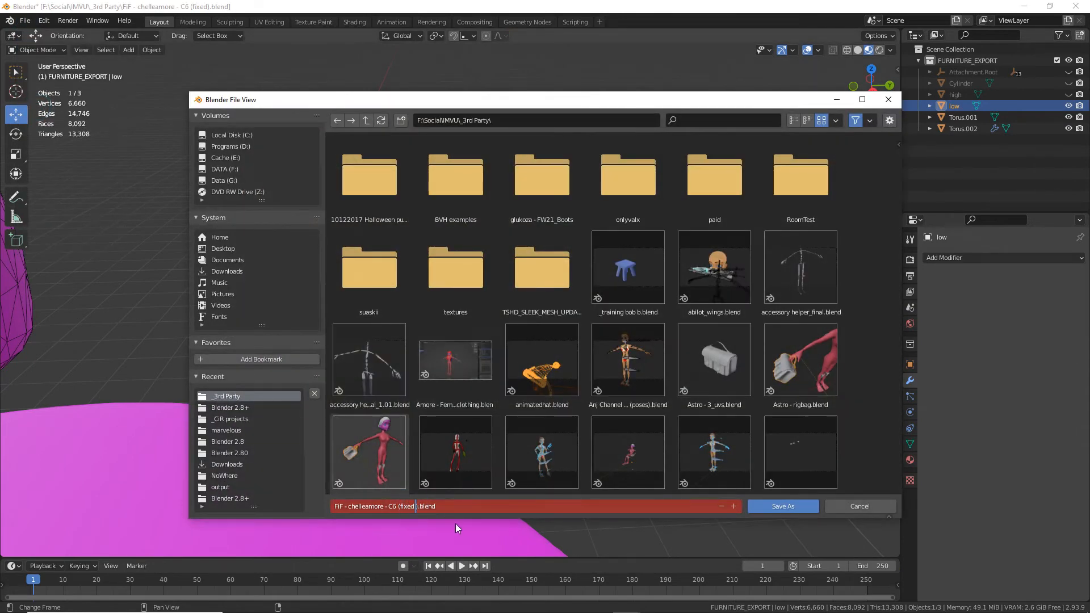
pyautogui.write('2')
pyautogui.press('Return')
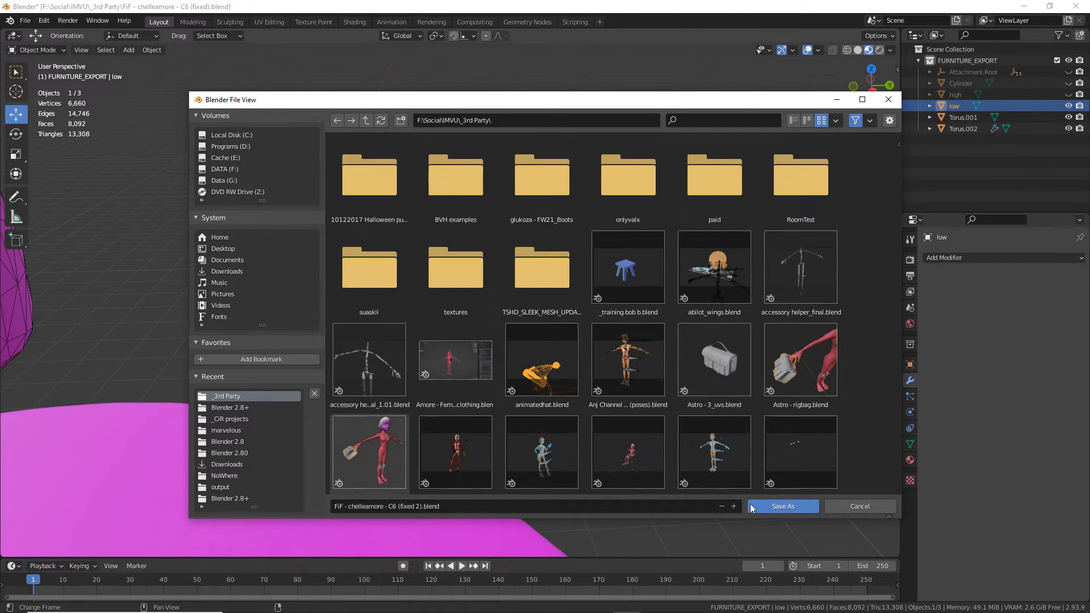
pyautogui.click(785, 505)
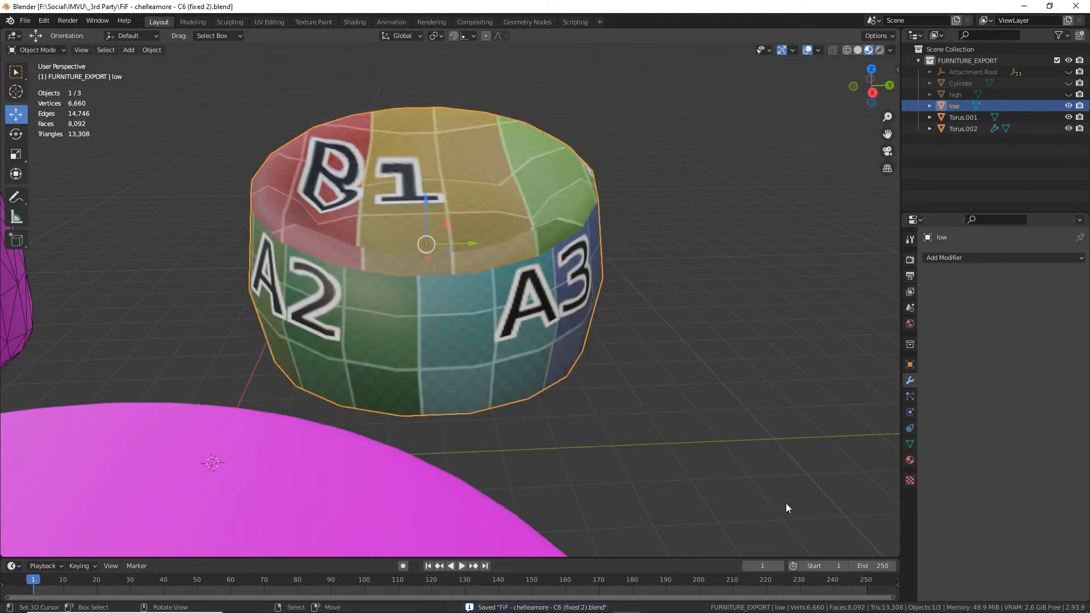
# Select the high mesh and make it visible together with the low mesh.
pyautogui.scroll(2, 663, 298)
pyautogui.moveTo(458, 296); pyautogui.dragTo(401, 335, button='middle')
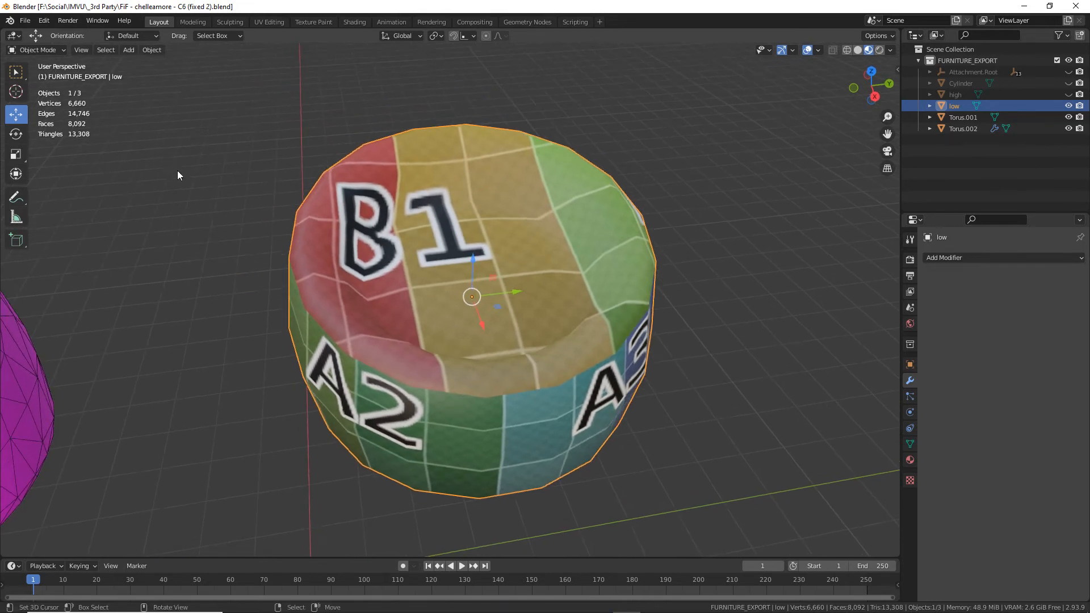
pyautogui.scroll(-2, 543, 269)
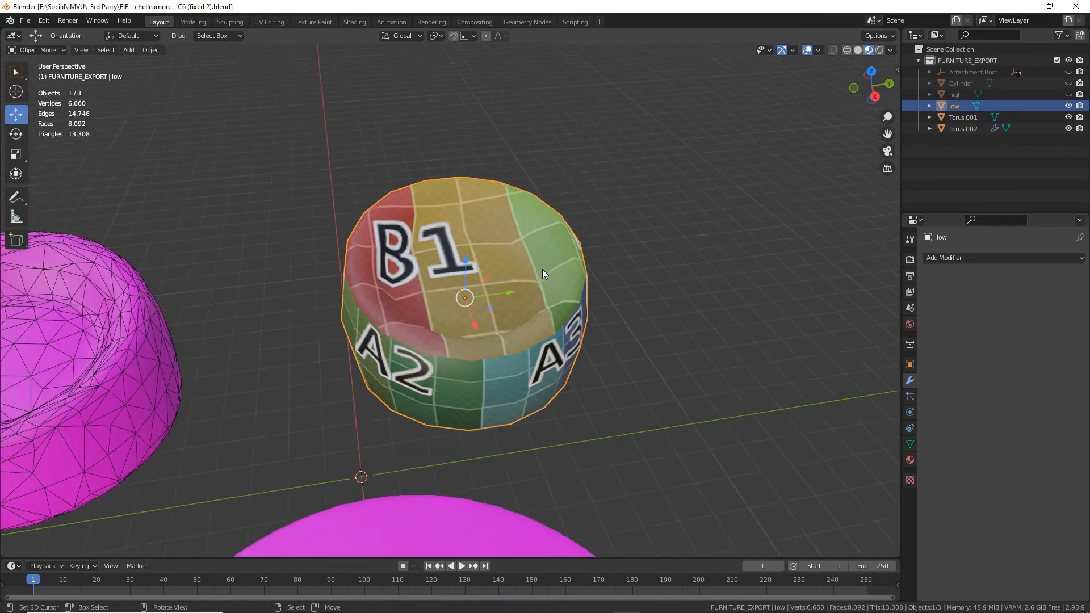
pyautogui.click(503, 363)
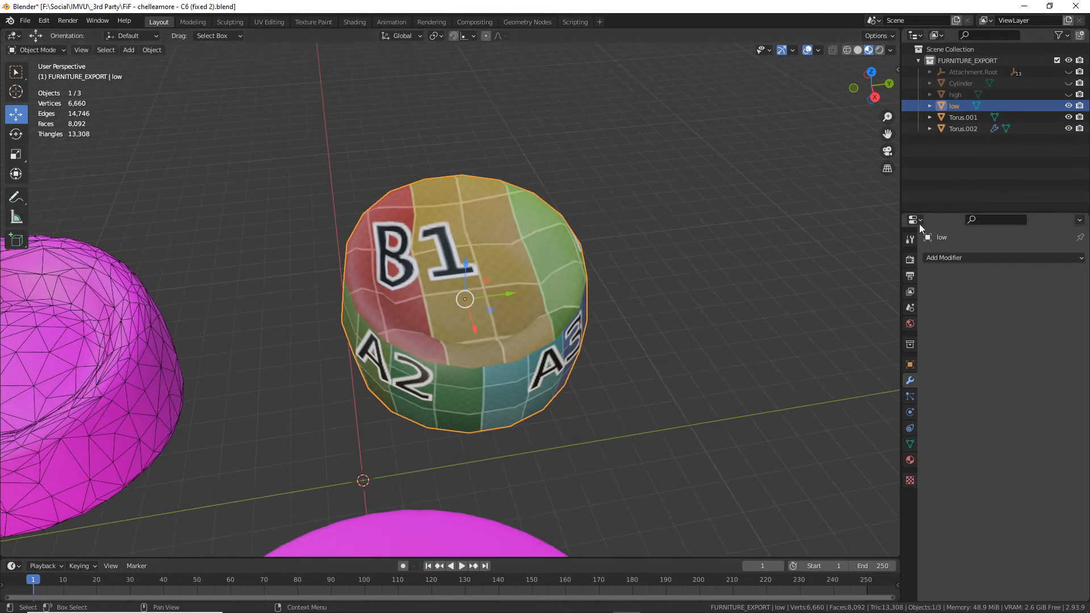
pyautogui.click(957, 95)
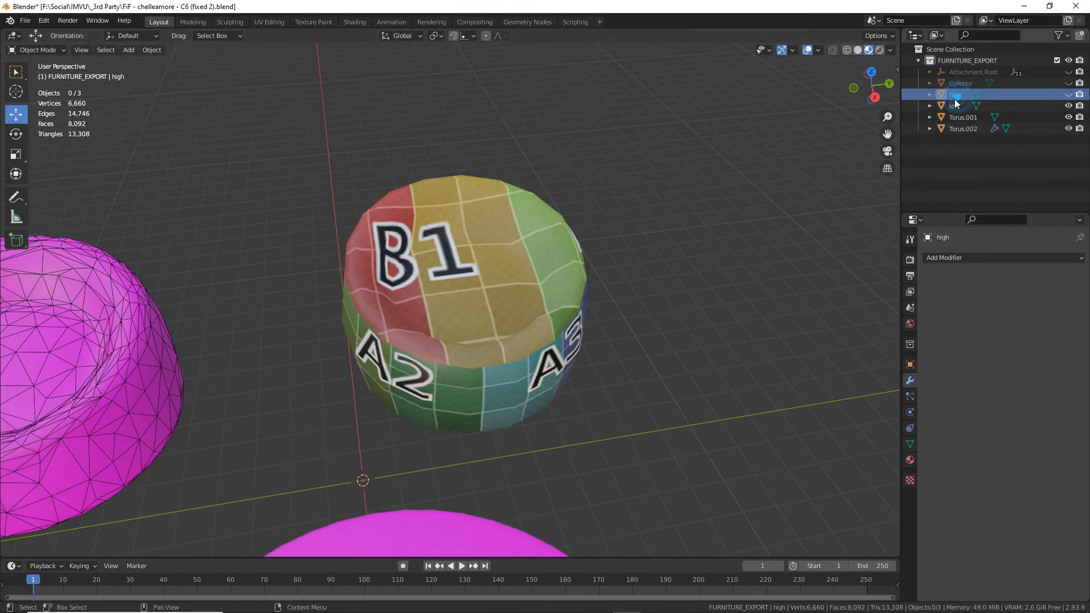
pyautogui.click(1068, 95)
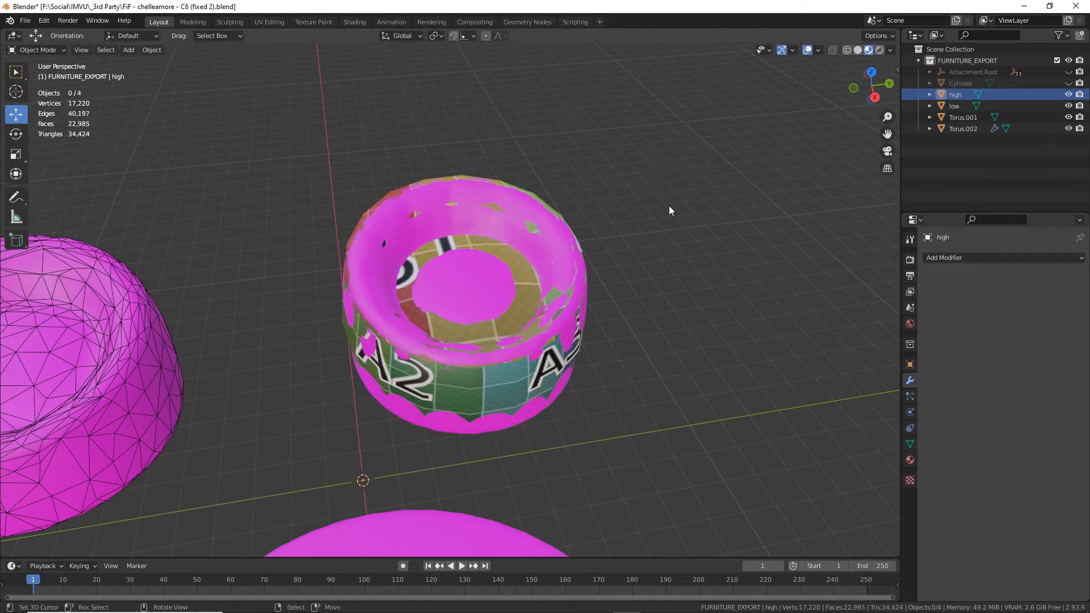
# Set the scene's render engine to Cycles.
pyautogui.moveTo(523, 278); pyautogui.dragTo(454, 279, button='middle')
pyautogui.scroll(3, 476, 278)
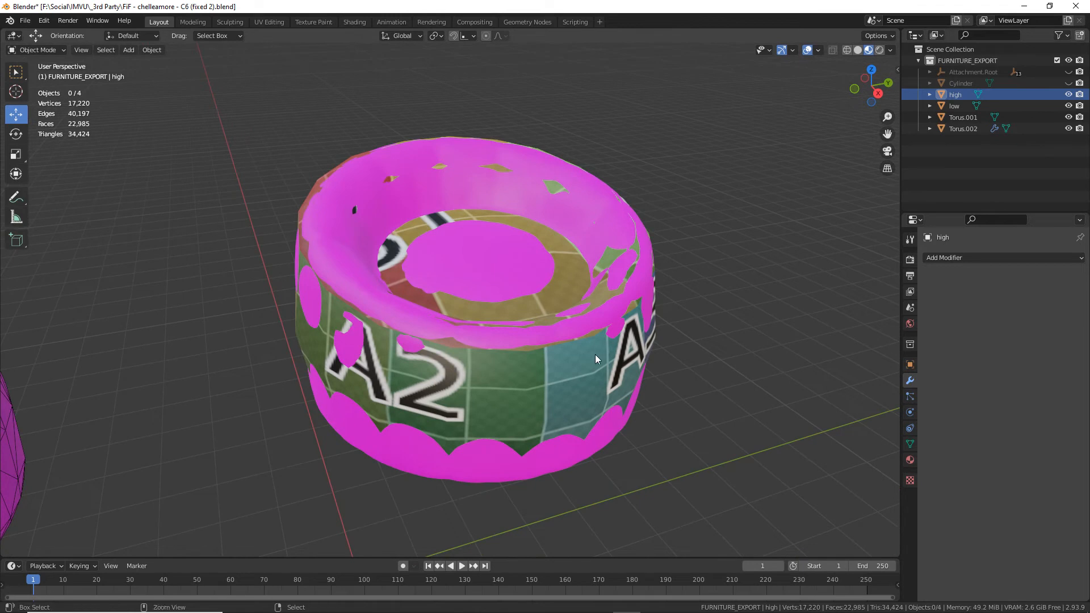
pyautogui.moveTo(915, 245); pyautogui.dragTo(908, 241)
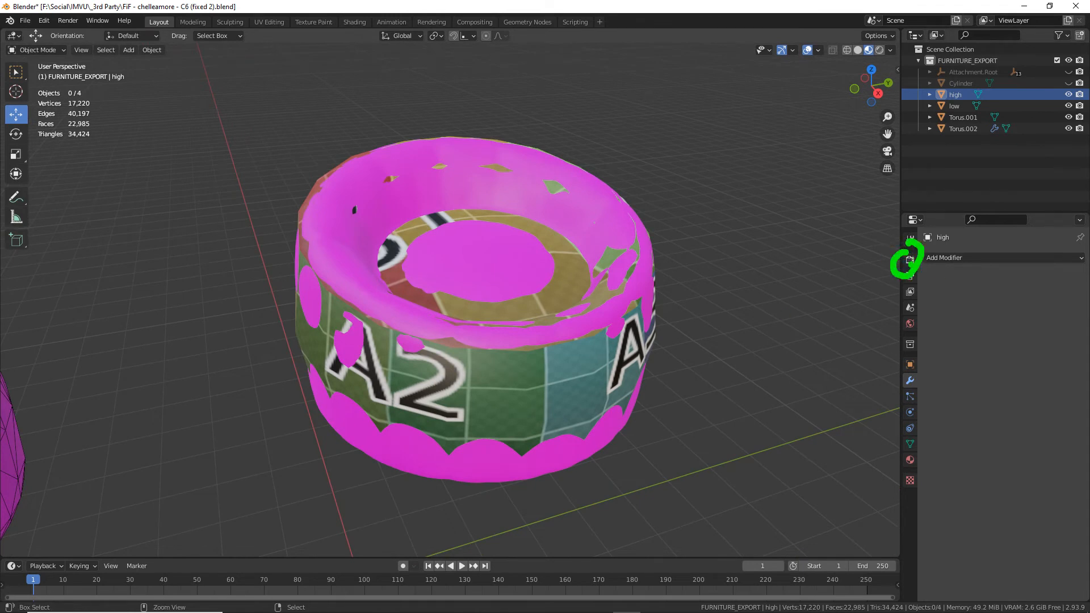
pyautogui.click(910, 259)
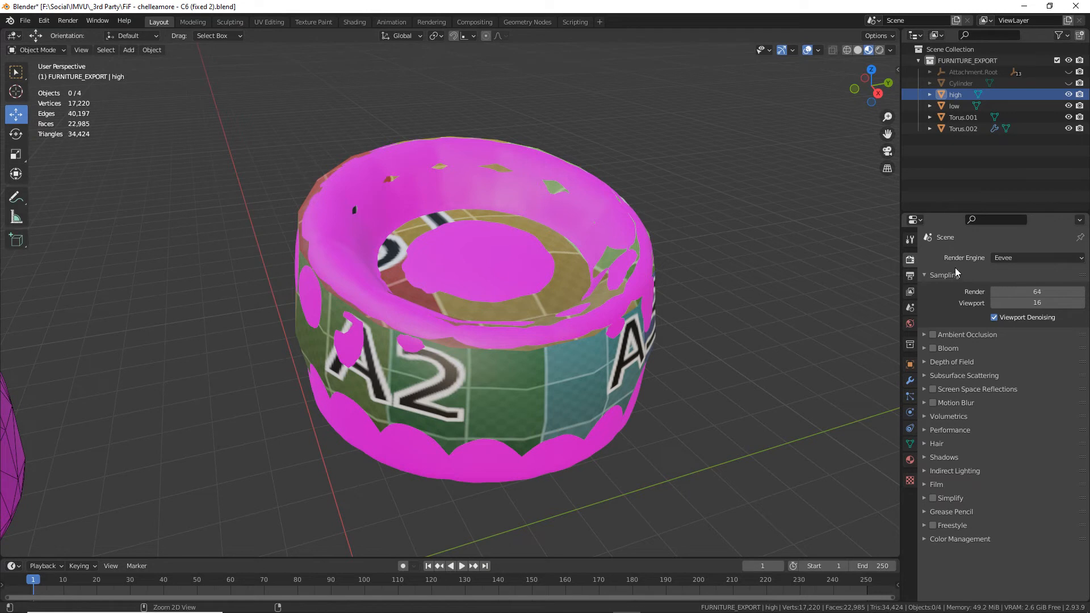
pyautogui.moveTo(941, 267); pyautogui.dragTo(992, 268)
pyautogui.moveTo(921, 264)
pyautogui.mouseDown()
pyautogui.moveTo(895, 244)
pyautogui.moveTo(904, 246)
pyautogui.mouseUp()
pyautogui.moveTo(998, 269); pyautogui.dragTo(1026, 270)
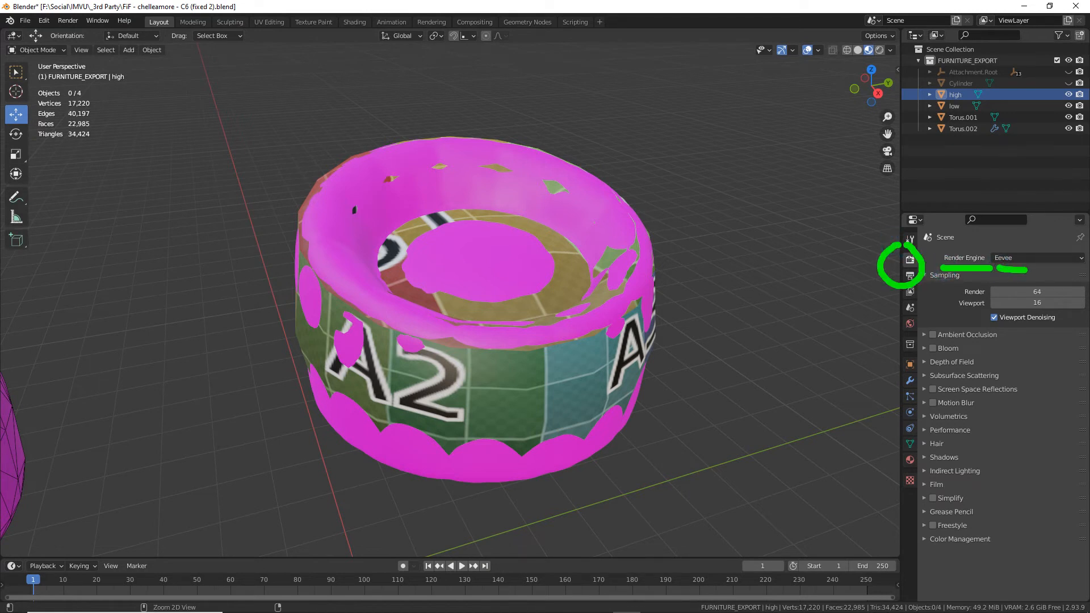
pyautogui.click(1018, 260)
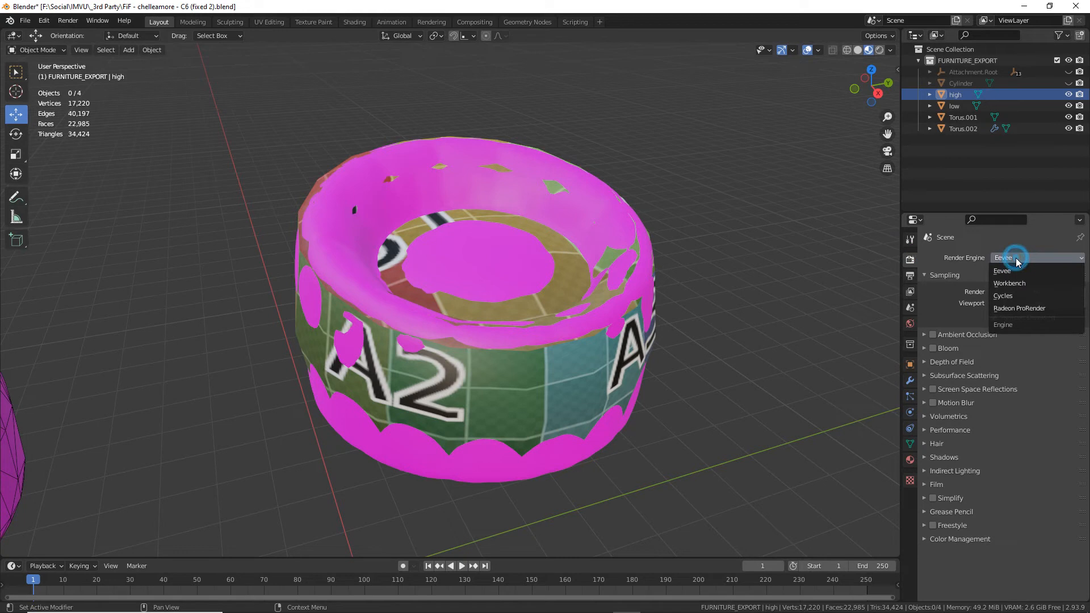
pyautogui.click(1007, 297)
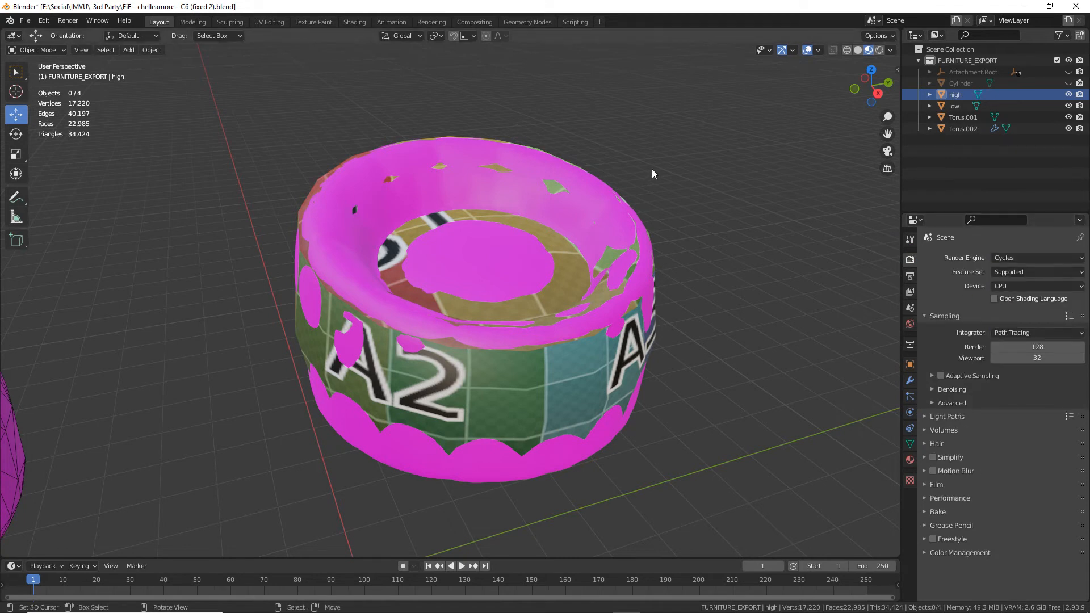
# Expand the Bake settings in the render properties and set the bake type to Normal.
pyautogui.moveTo(909, 426); pyautogui.dragTo(880, 453)
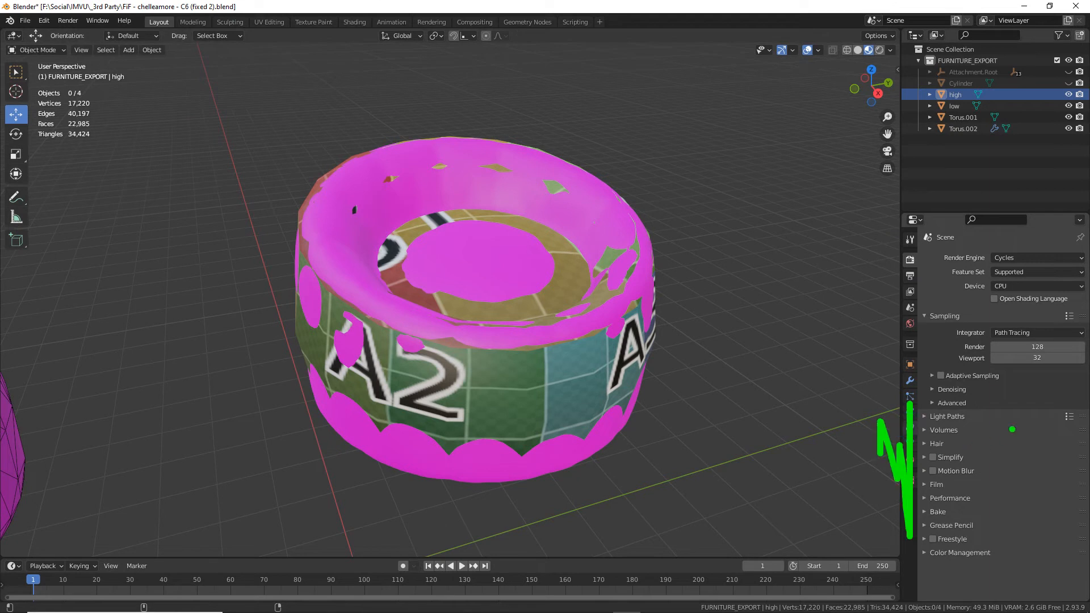
pyautogui.moveTo(902, 520); pyautogui.dragTo(998, 519)
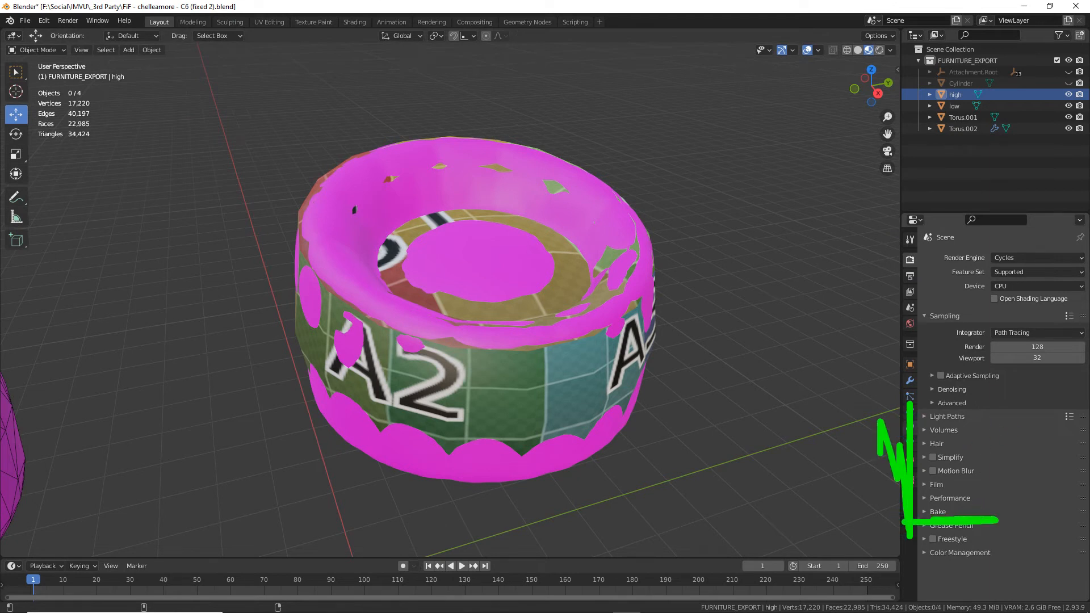
pyautogui.click(938, 512)
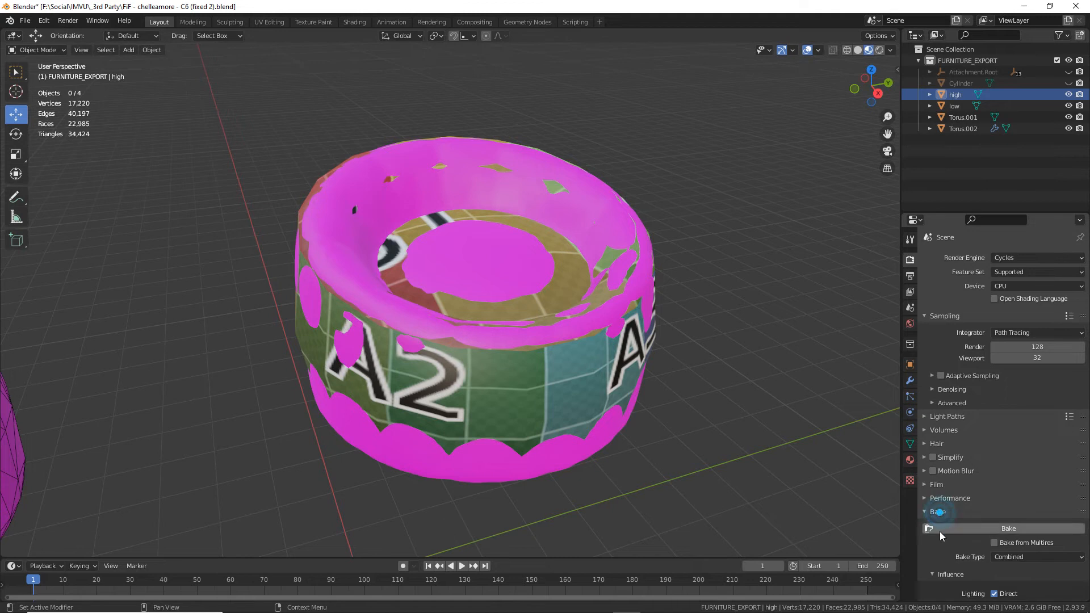
pyautogui.scroll(-8, 947, 488)
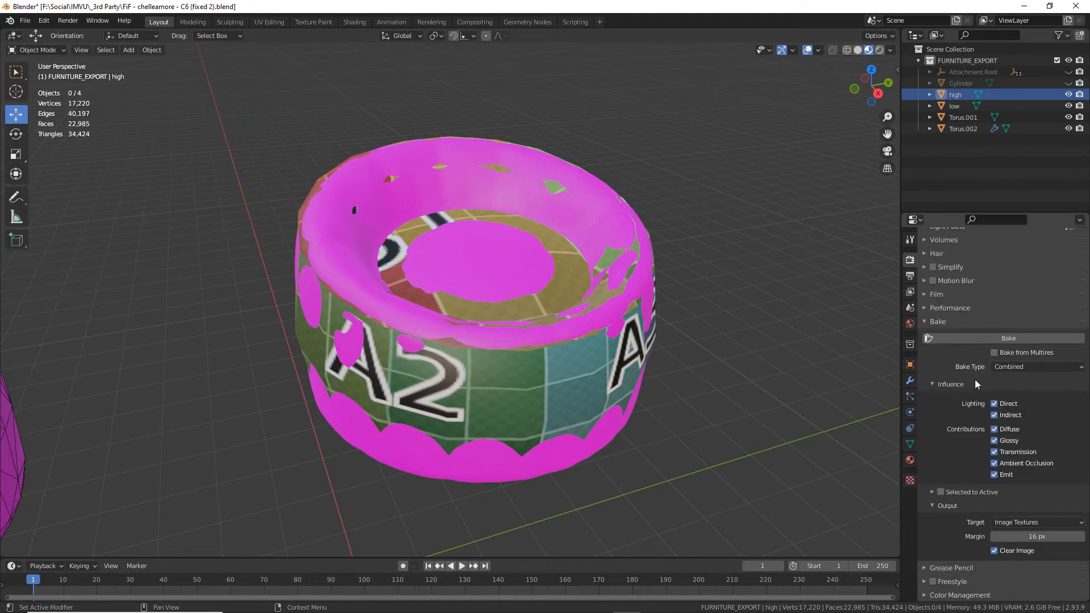
pyautogui.moveTo(988, 378); pyautogui.dragTo(1025, 382)
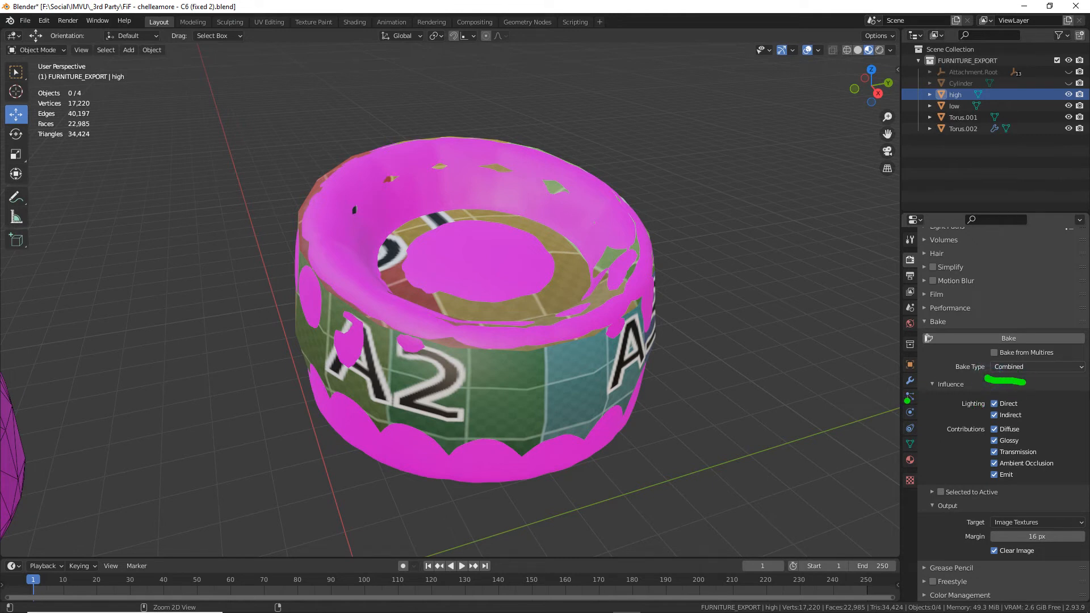
pyautogui.click(1013, 368)
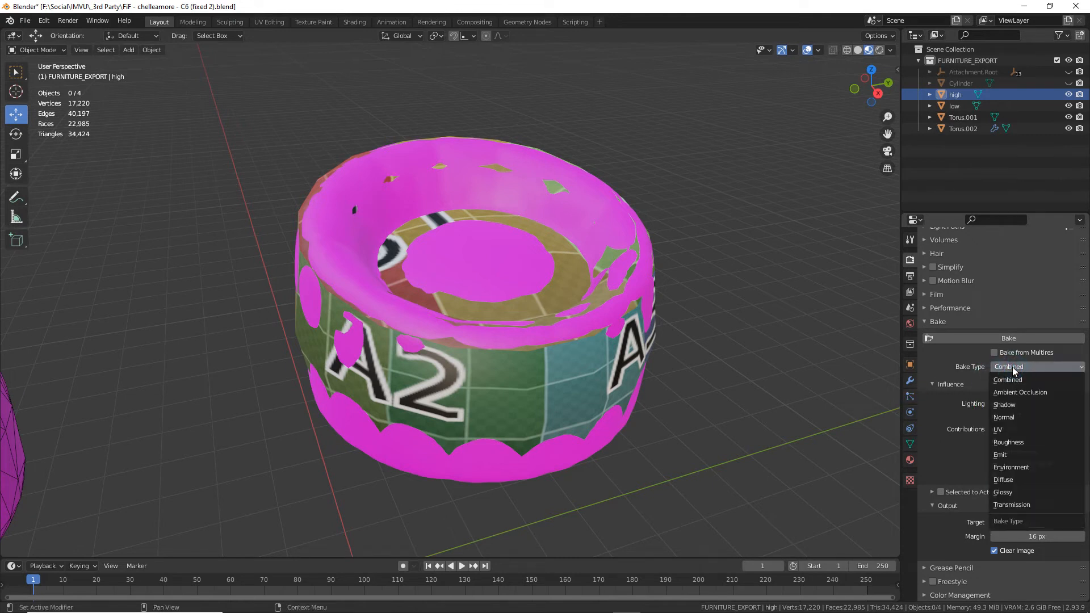
pyautogui.hotkey('ctrl', '2')
pyautogui.moveTo(955, 373); pyautogui.dragTo(985, 376)
pyautogui.click(1034, 369)
pyautogui.click(1010, 419)
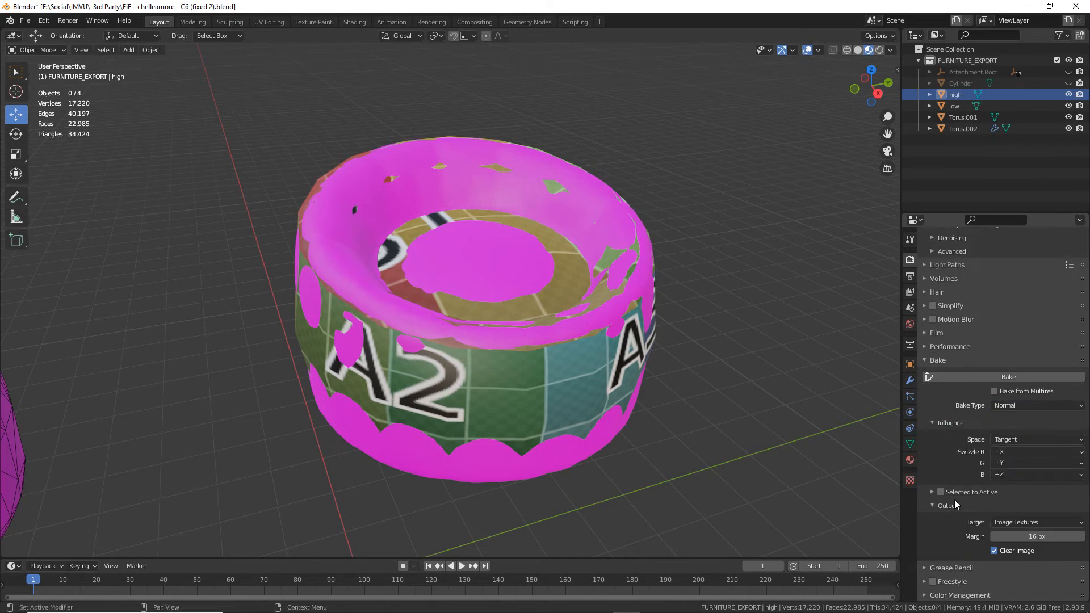
# Enable Selected to Active for the bake and expand its options.
pyautogui.click(932, 492)
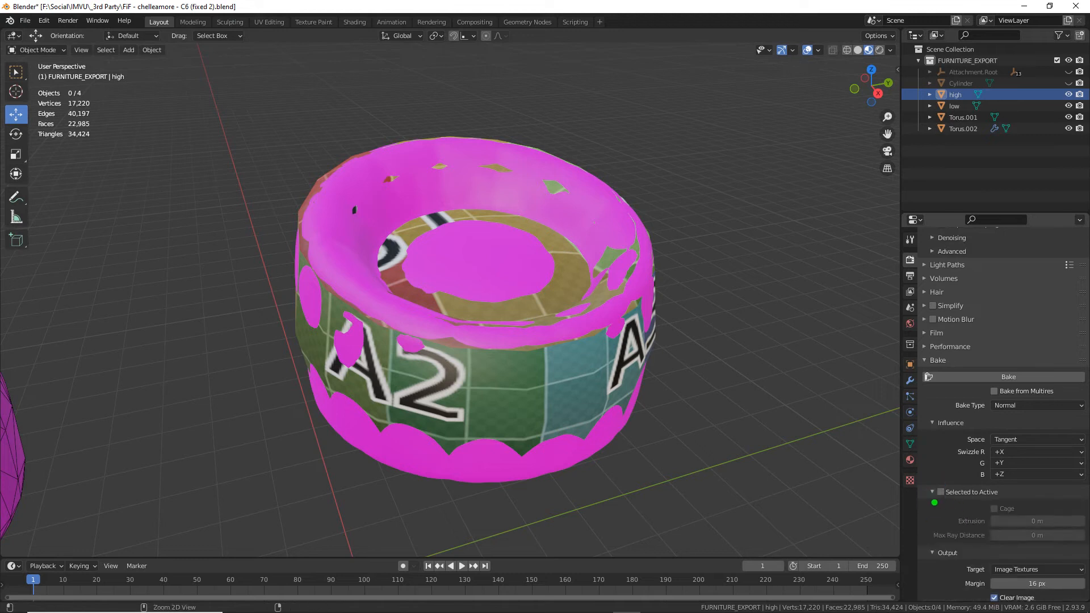
pyautogui.click(940, 492)
pyautogui.scroll(-2, 941, 500)
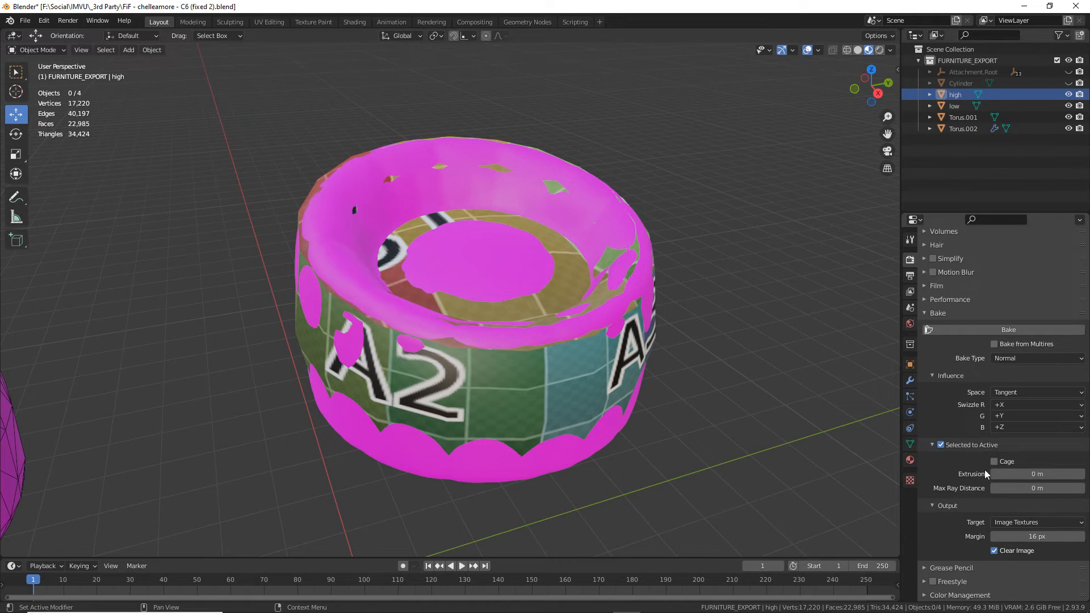
# Review the bake's extrusion, max ray distance, space and swizzle settings.
pyautogui.hotkey('ctrl', '2')
pyautogui.moveTo(926, 478)
pyautogui.mouseDown()
pyautogui.moveTo(915, 482)
pyautogui.moveTo(925, 486)
pyautogui.mouseUp()
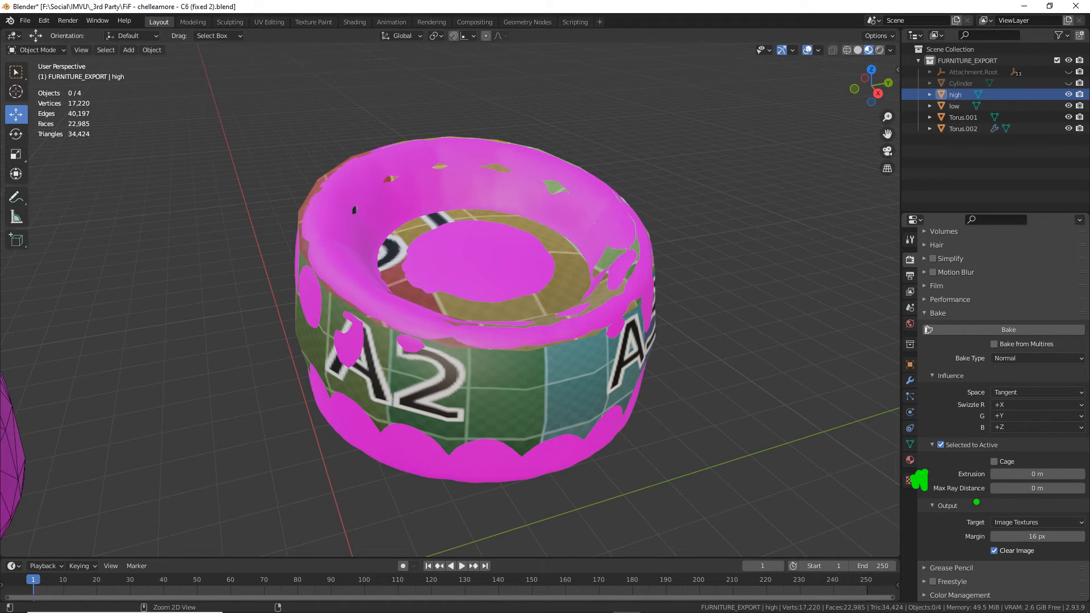
pyautogui.press('Escape')
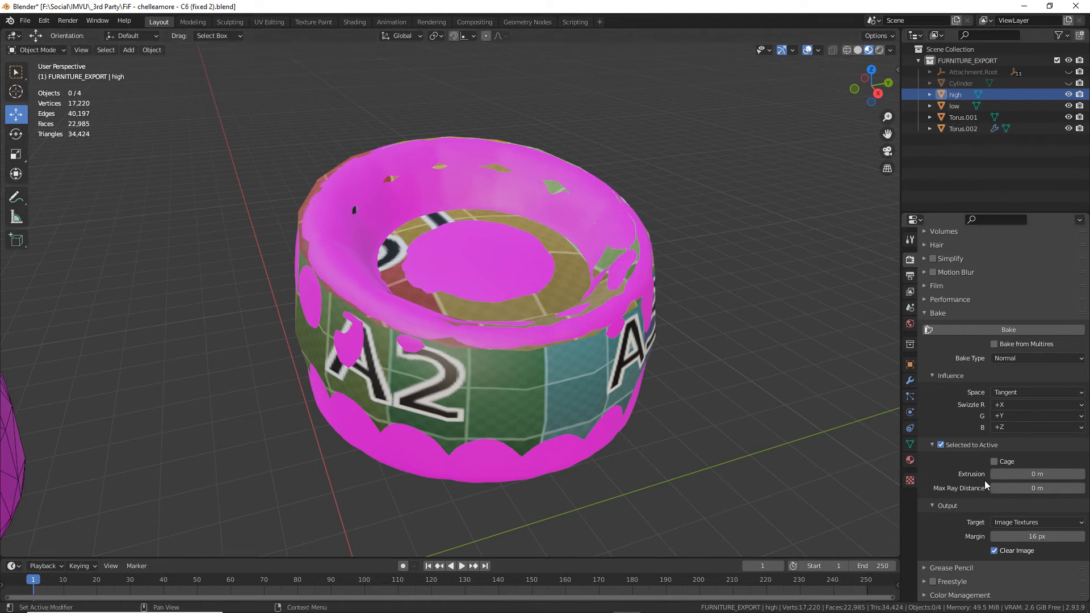
pyautogui.moveTo(940, 499)
pyautogui.mouseDown()
pyautogui.moveTo(987, 499)
pyautogui.moveTo(942, 500)
pyautogui.mouseUp()
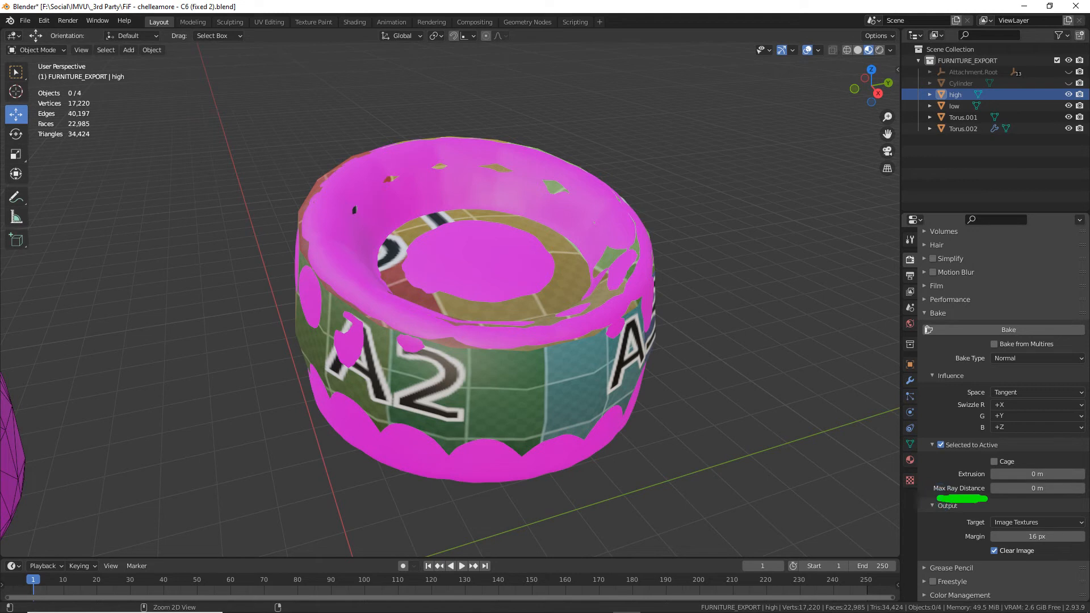
pyautogui.moveTo(1025, 498); pyautogui.dragTo(1049, 497)
pyautogui.press('Escape')
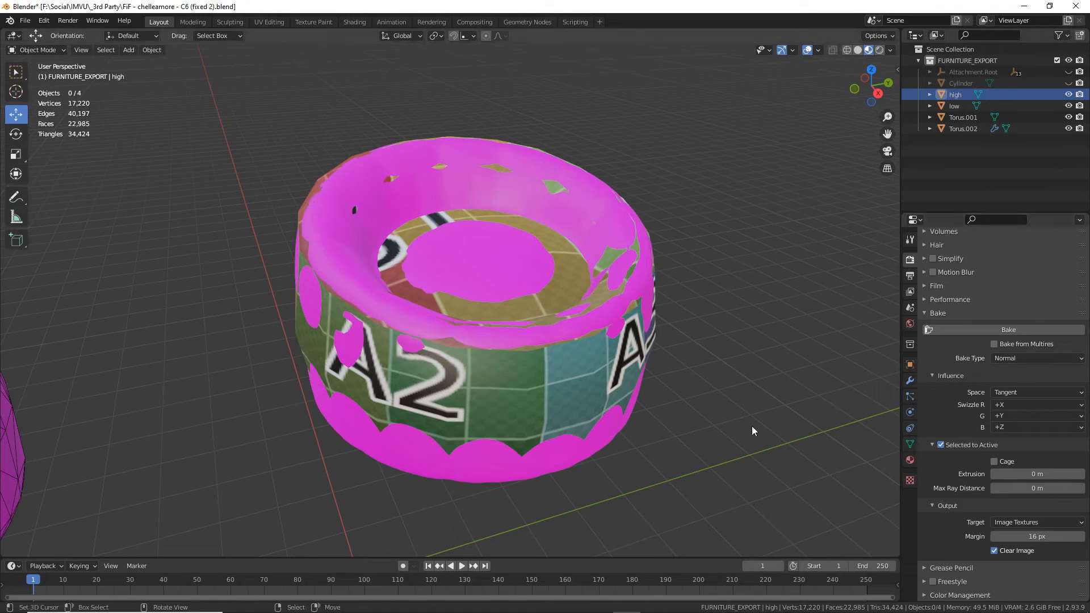
pyautogui.hotkey('ctrl', '2')
pyautogui.moveTo(940, 395)
pyautogui.mouseDown()
pyautogui.moveTo(963, 394)
pyautogui.moveTo(935, 416)
pyautogui.moveTo(946, 431)
pyautogui.moveTo(921, 434)
pyautogui.mouseUp()
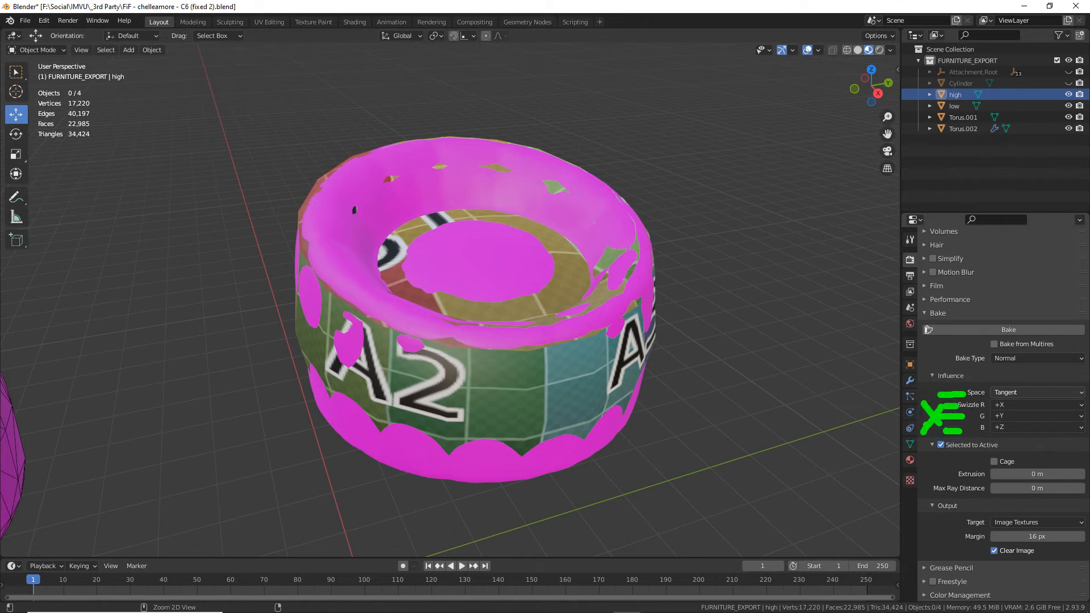
pyautogui.press('Escape')
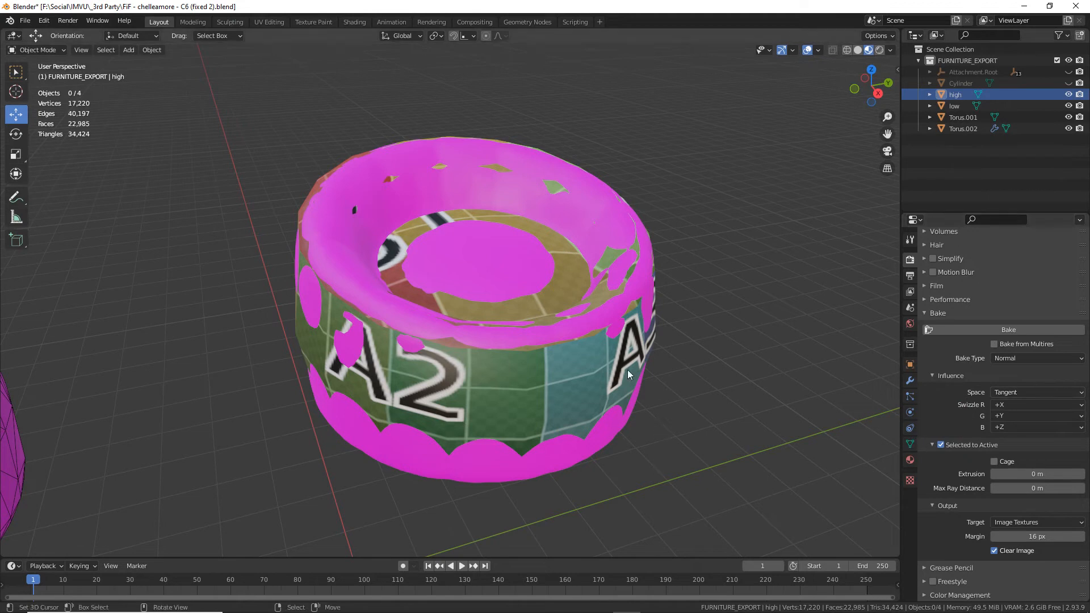
# Switch to the UV Editing workspace, return to Object Mode, and select the high mesh plus the low mesh as the active object.
pyautogui.scroll(2, 635, 333)
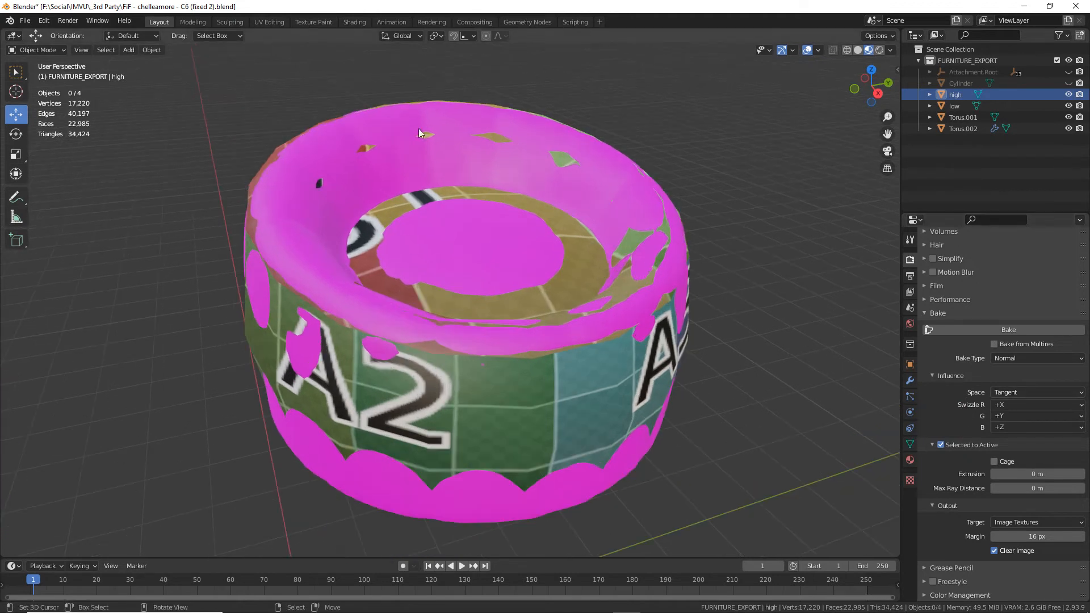
pyautogui.click(263, 22)
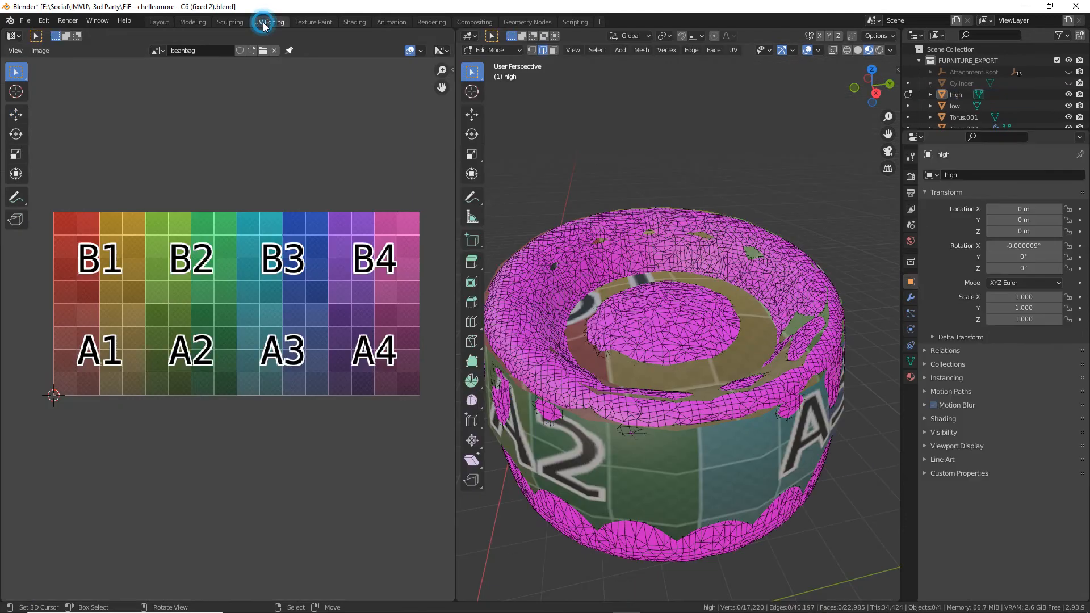
pyautogui.moveTo(635, 392); pyautogui.dragTo(655, 407, button='middle')
pyautogui.press('Tab')
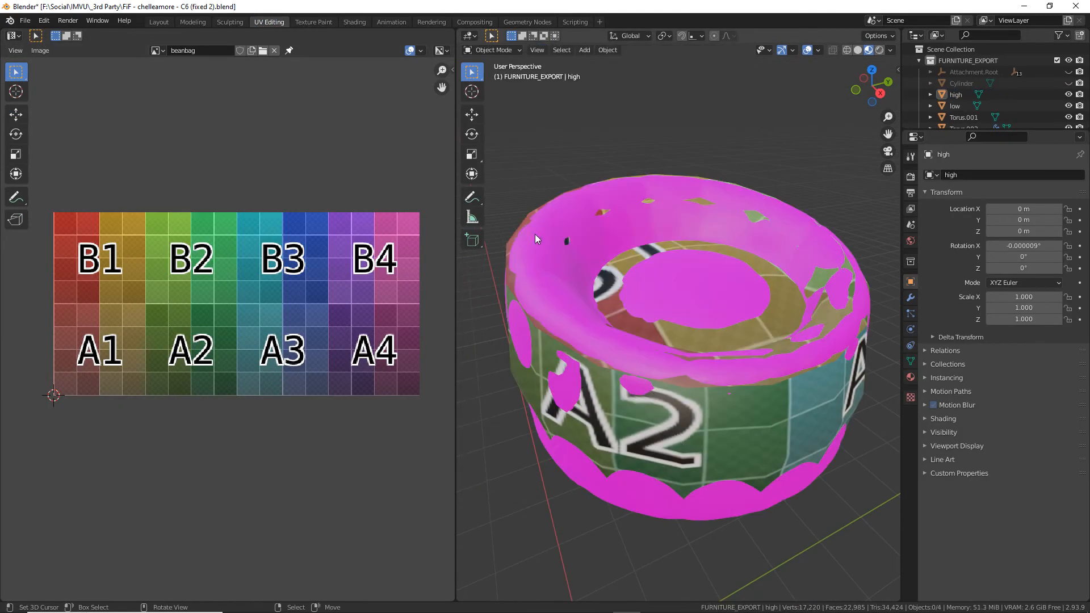
pyautogui.click(535, 236)
pyautogui.press('g')
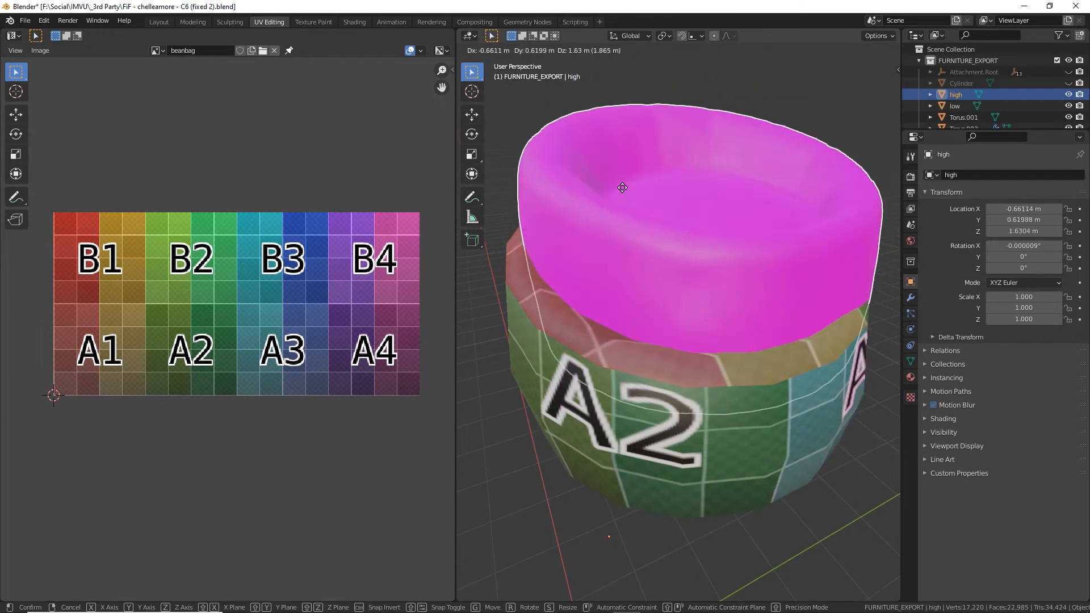
pyautogui.press('Escape')
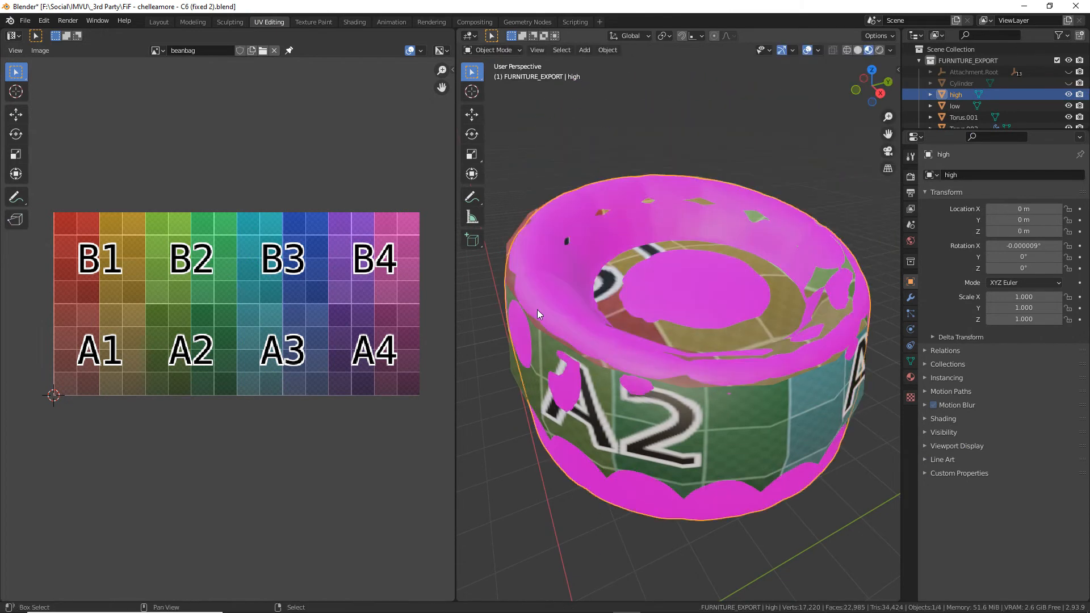
pyautogui.keyDown('shift'); pyautogui.click(540, 342); pyautogui.keyUp('shift')
# Open the render properties in this workspace and expand the Bake settings and the Selected to Active options to check them.
pyautogui.hotkey('ctrl', '2')
pyautogui.moveTo(912, 167)
pyautogui.mouseDown()
pyautogui.moveTo(905, 187)
pyautogui.moveTo(910, 165)
pyautogui.mouseUp()
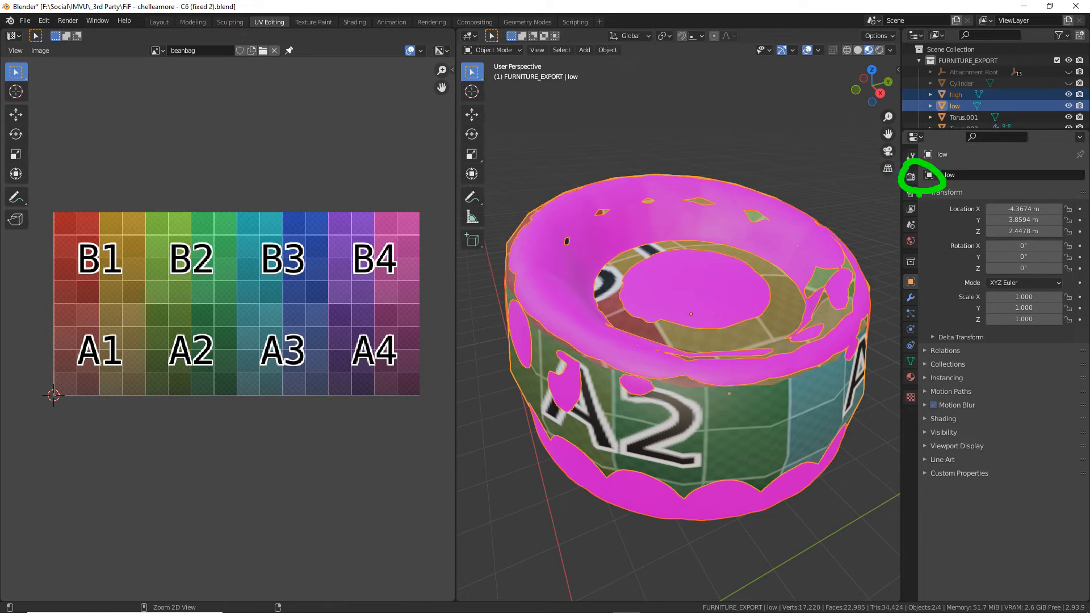
pyautogui.click(910, 177)
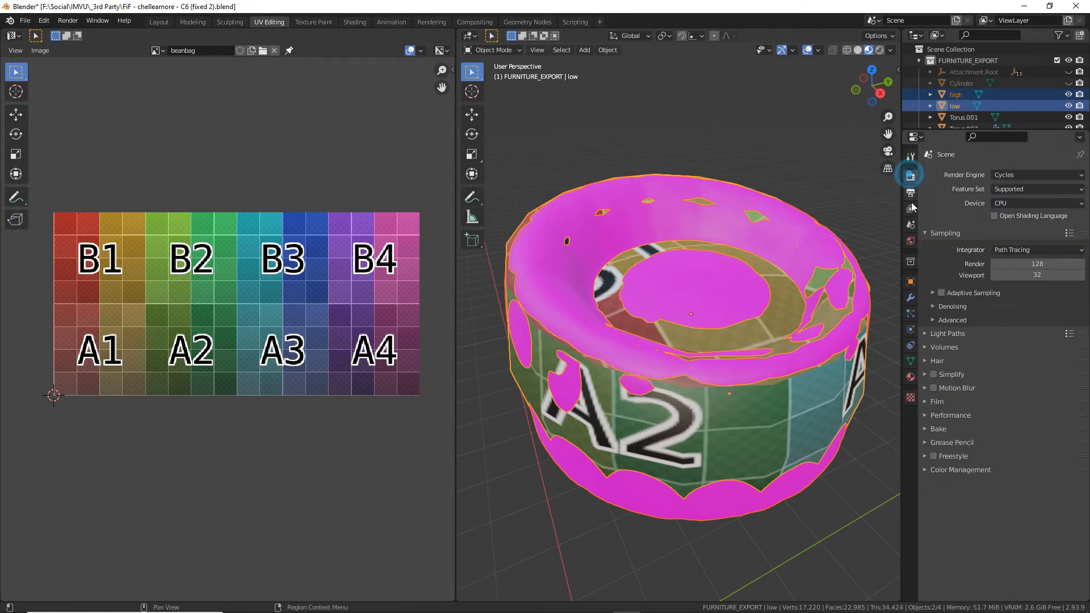
pyautogui.click(926, 430)
pyautogui.scroll(-3, 925, 429)
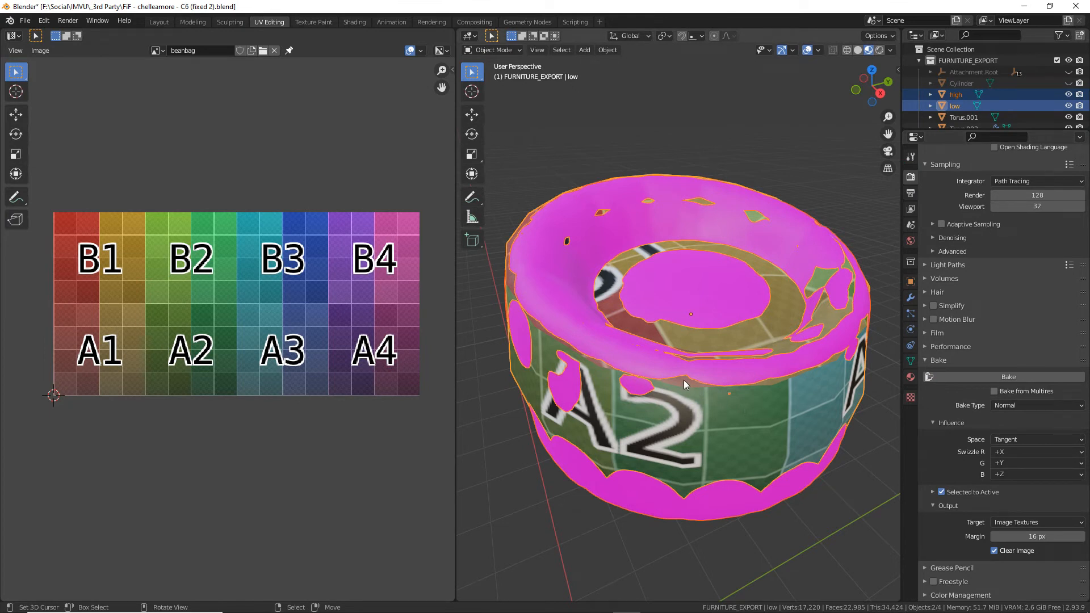
pyautogui.moveTo(989, 384)
pyautogui.mouseDown()
pyautogui.moveTo(1026, 385)
pyautogui.moveTo(1008, 414)
pyautogui.mouseUp()
pyautogui.moveTo(943, 447); pyautogui.dragTo(942, 471)
pyautogui.click(939, 509)
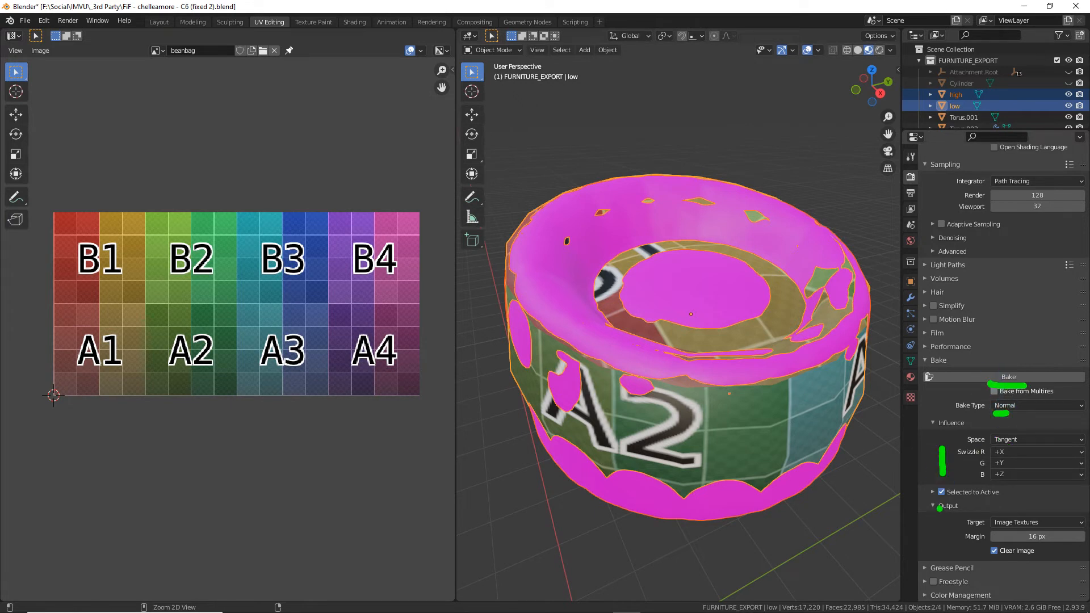
pyautogui.click(932, 492)
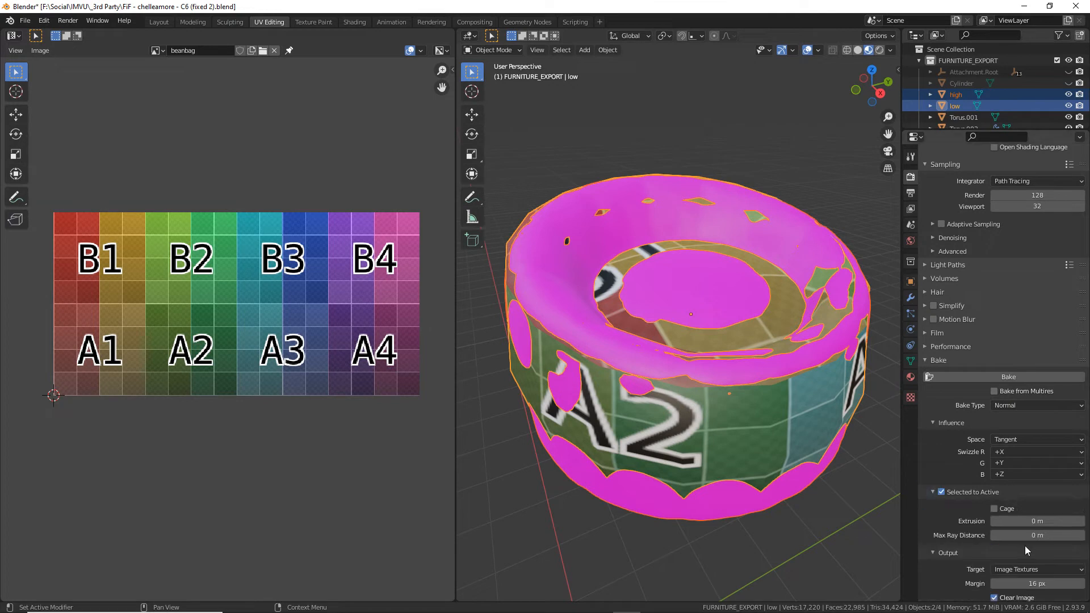
# Bake the tangent-space normal map from the high mesh onto the low mesh's beanbag image, and run the bake a second time.
pyautogui.click(1010, 377)
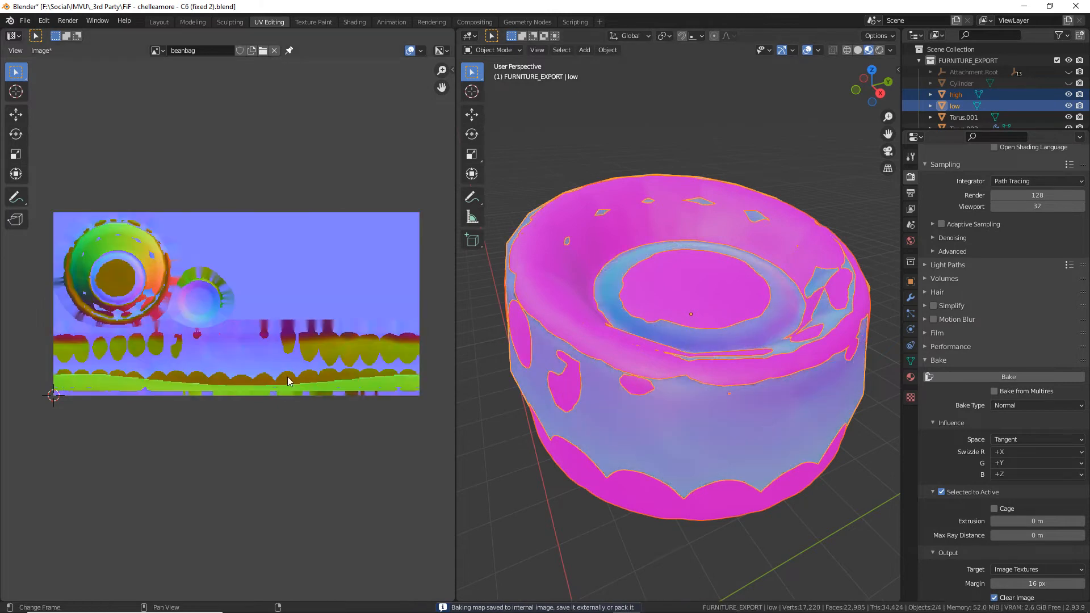
pyautogui.scroll(1, 231, 382)
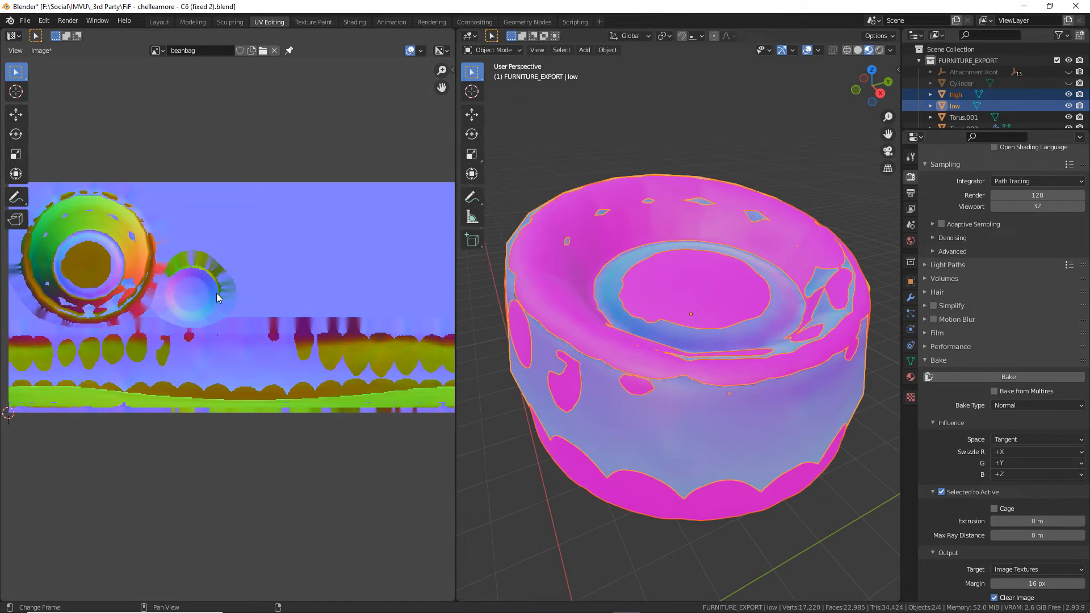
pyautogui.moveTo(489, 609)
pyautogui.mouseDown()
pyautogui.moveTo(501, 580)
pyautogui.moveTo(756, 585)
pyautogui.moveTo(761, 612)
pyautogui.mouseUp()
pyautogui.moveTo(621, 511)
pyautogui.mouseDown()
pyautogui.moveTo(621, 554)
pyautogui.moveTo(638, 550)
pyautogui.mouseUp()
pyautogui.press('Escape')
pyautogui.click(1006, 377)
pyautogui.moveTo(401, 606)
pyautogui.mouseDown()
pyautogui.moveTo(494, 570)
pyautogui.moveTo(618, 606)
pyautogui.mouseUp()
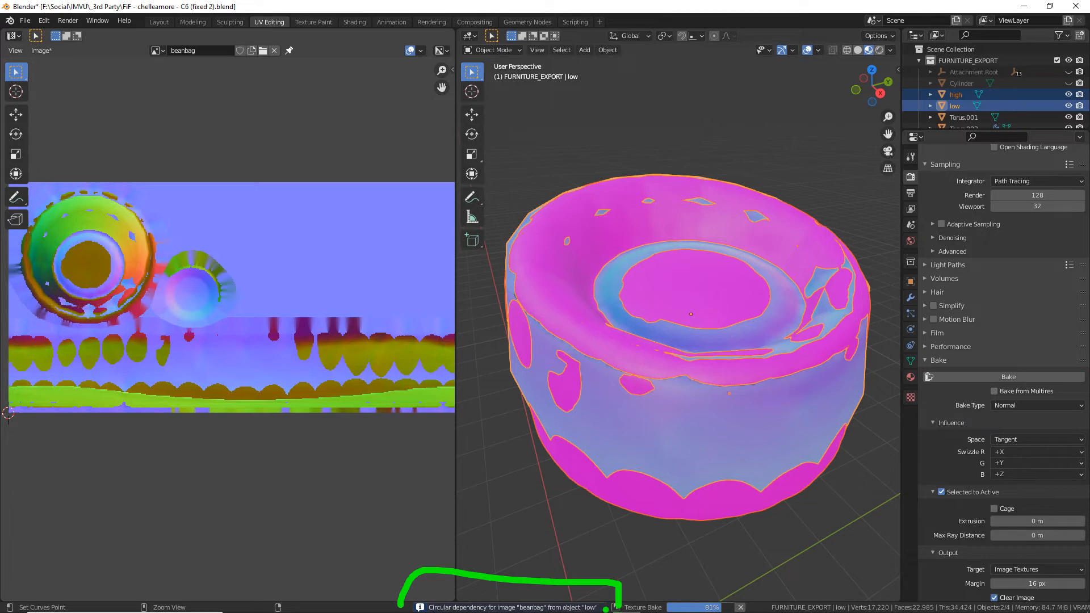
pyautogui.press('Escape')
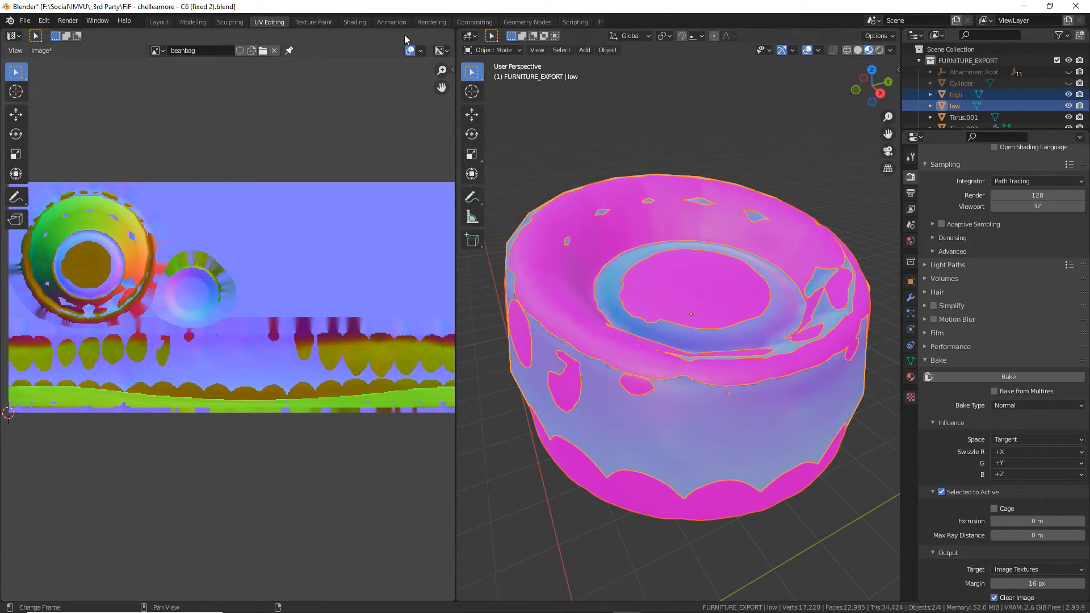
pyautogui.hotkey('ctrl', '2')
pyautogui.moveTo(341, 34); pyautogui.dragTo(372, 34)
pyautogui.press('Escape')
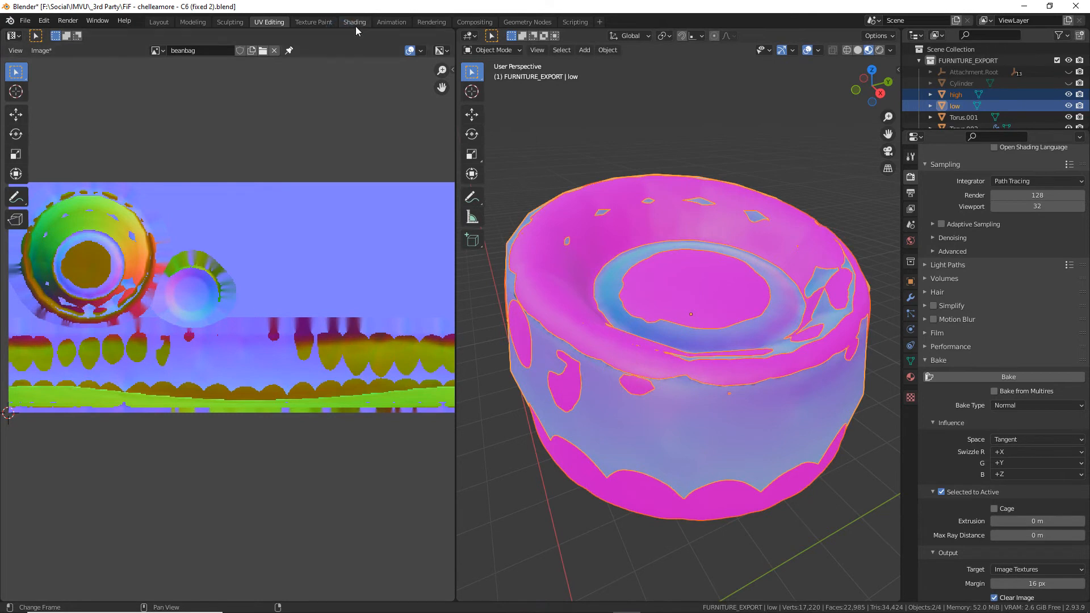
# In the Shading workspace, disconnect the beanbag image texture's Color output from the Principled BSDF's Base Color.
pyautogui.click(354, 22)
pyautogui.moveTo(497, 468); pyautogui.dragTo(473, 479)
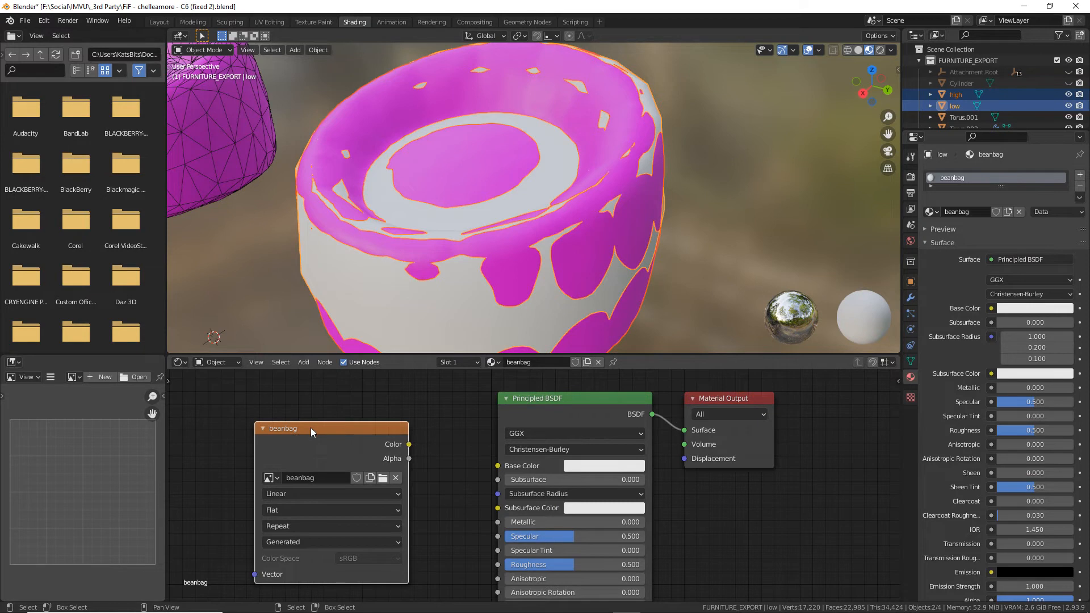
# Back in the UV Editing workspace and Object Mode, select the high mesh with the low mesh active and bake the normal map again.
pyautogui.click(269, 22)
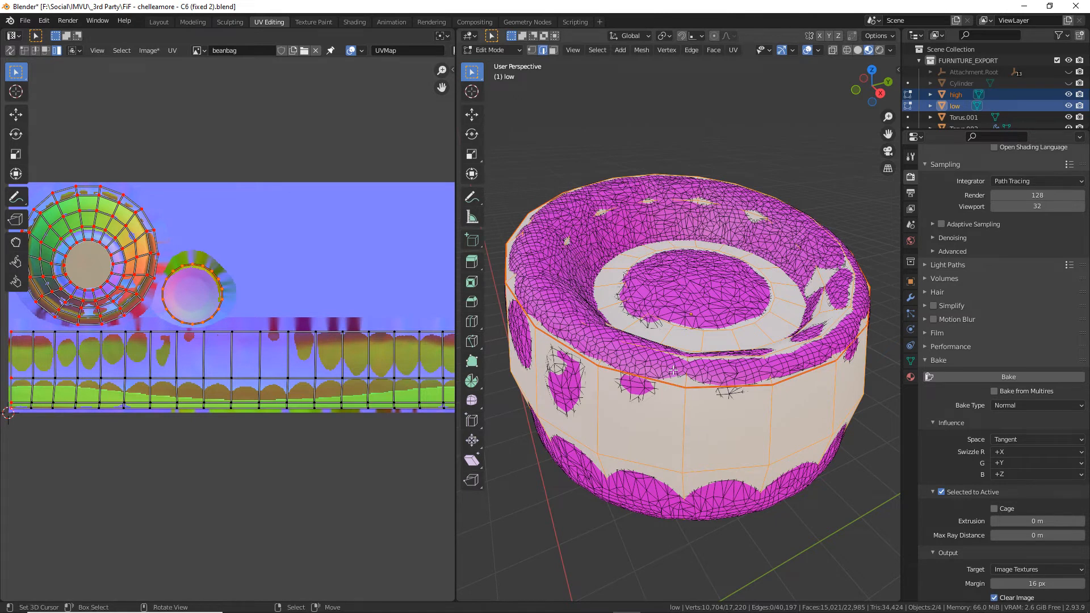
pyautogui.press('Tab')
pyautogui.rightClick(555, 268)
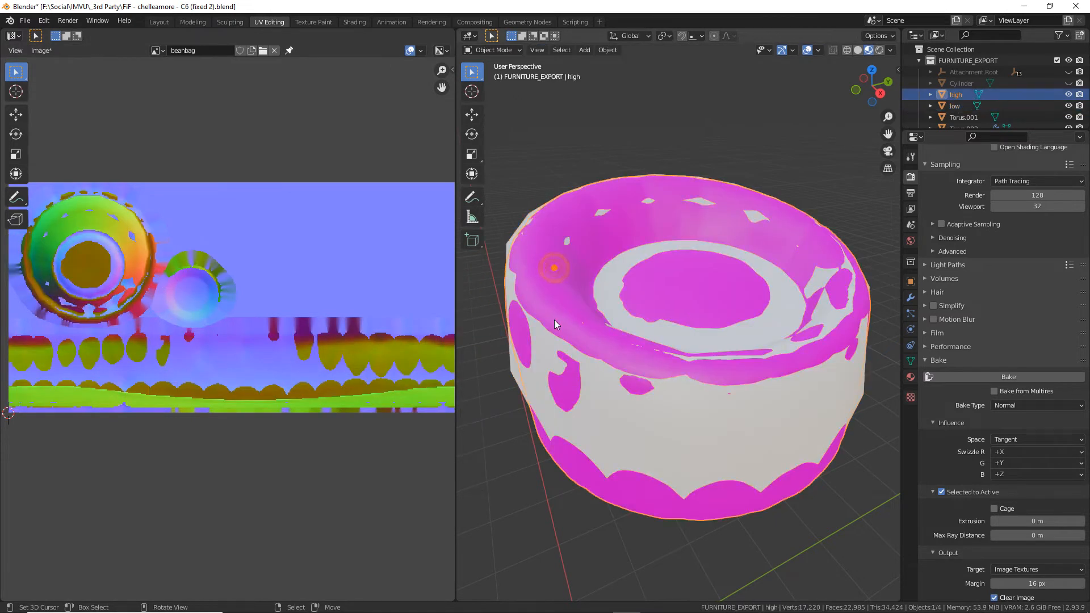
pyautogui.keyDown('shift'); pyautogui.rightClick(510, 231); pyautogui.keyUp('shift')
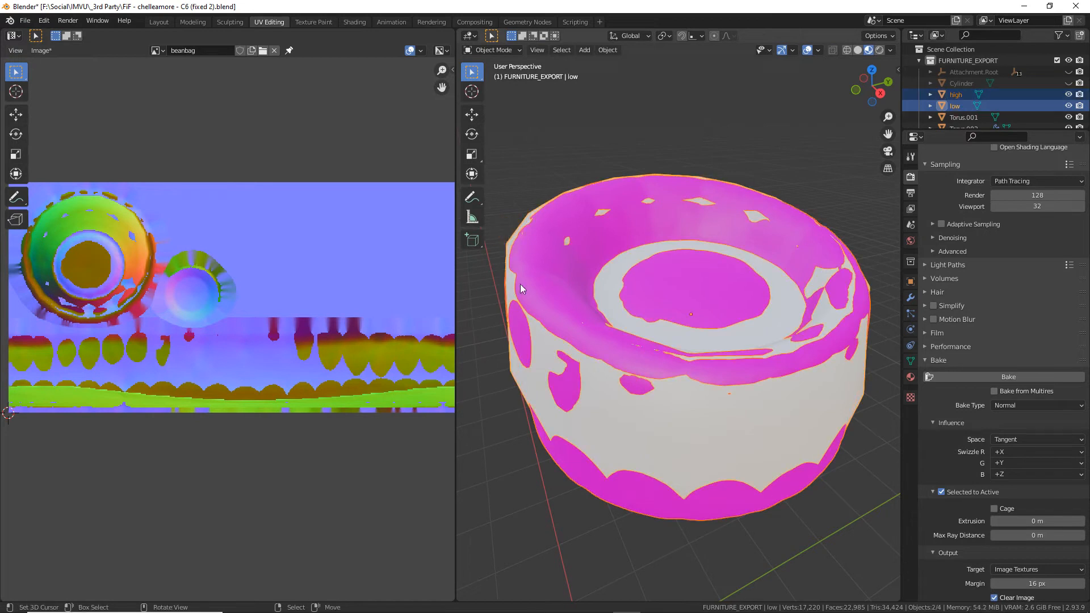
pyautogui.click(1016, 377)
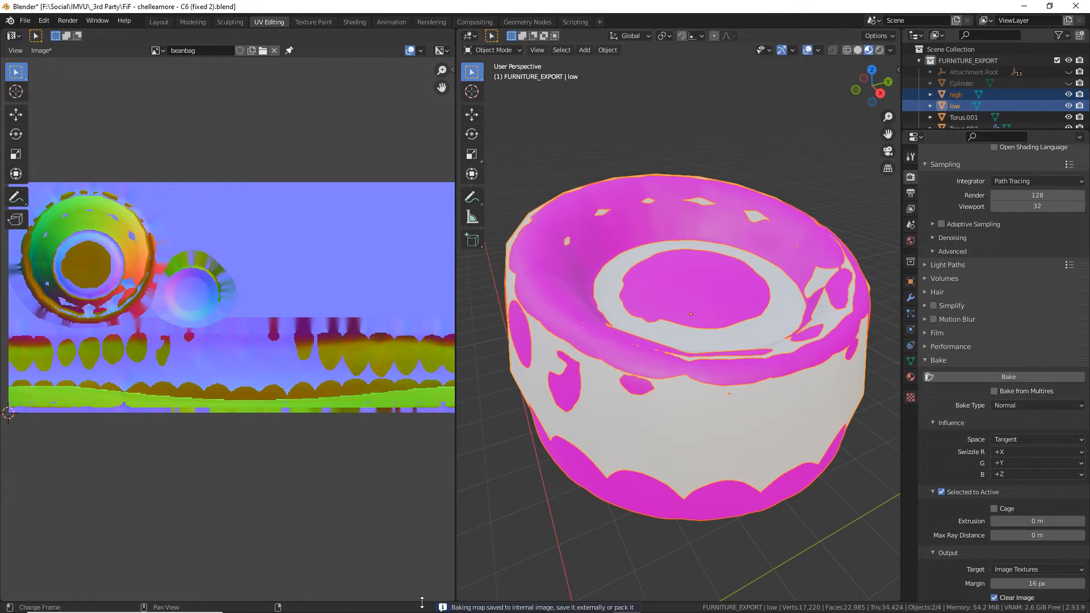
pyautogui.moveTo(424, 609)
pyautogui.mouseDown()
pyautogui.moveTo(419, 596)
pyautogui.moveTo(663, 582)
pyautogui.moveTo(662, 612)
pyautogui.mouseUp()
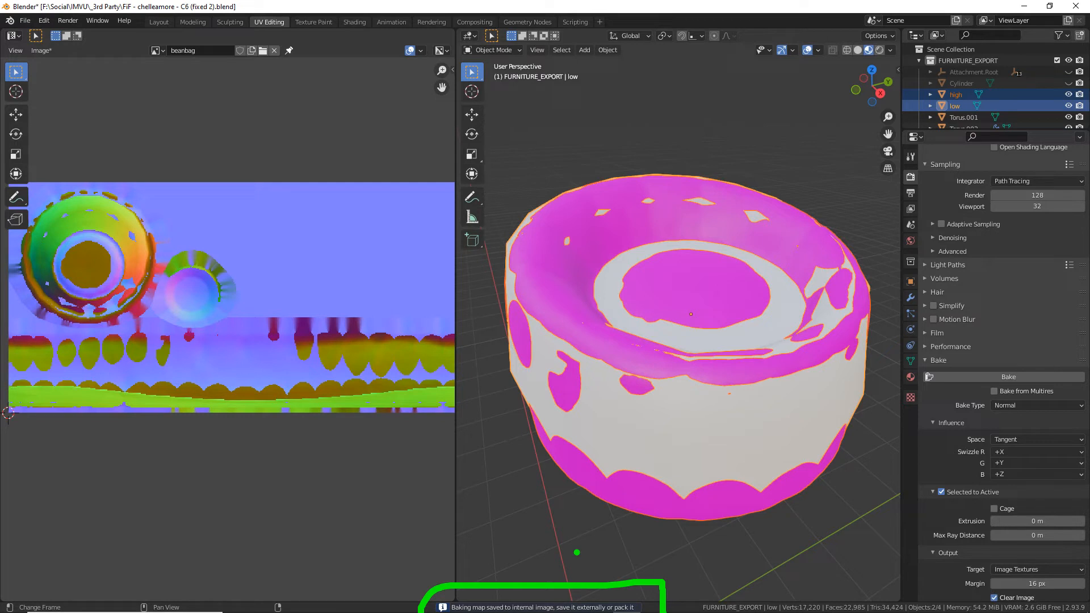
# Switch to the Shading workspace to show the low mesh's beanbag material nodes.
pyautogui.click(355, 21)
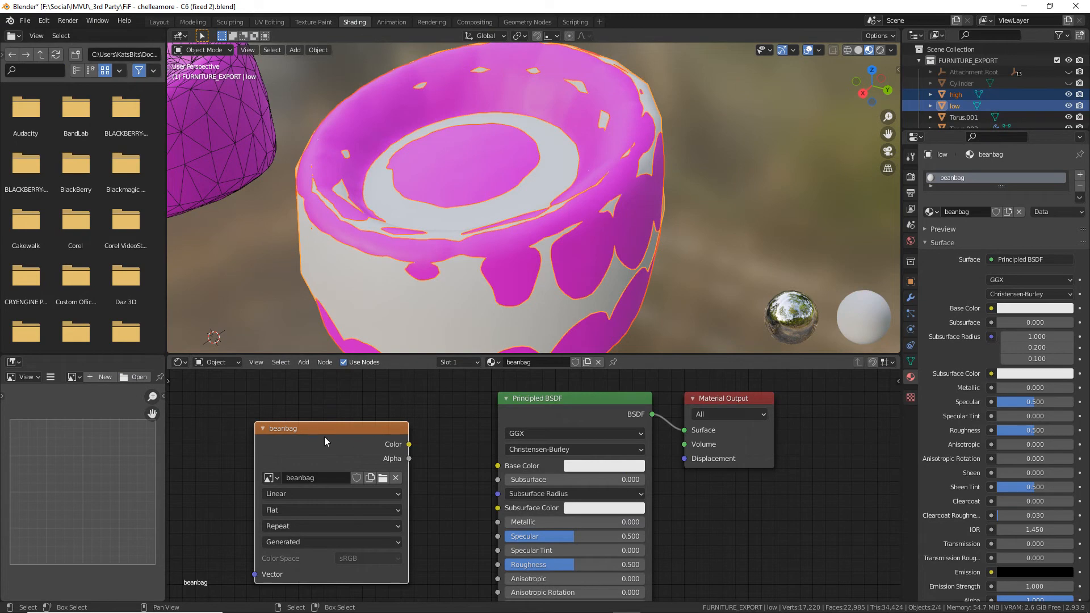
pyautogui.moveTo(322, 430)
pyautogui.mouseDown()
pyautogui.moveTo(310, 443)
pyautogui.moveTo(326, 448)
pyautogui.mouseUp()
pyautogui.moveTo(423, 444)
pyautogui.mouseDown()
pyautogui.moveTo(476, 450)
pyautogui.moveTo(492, 466)
pyautogui.mouseUp()
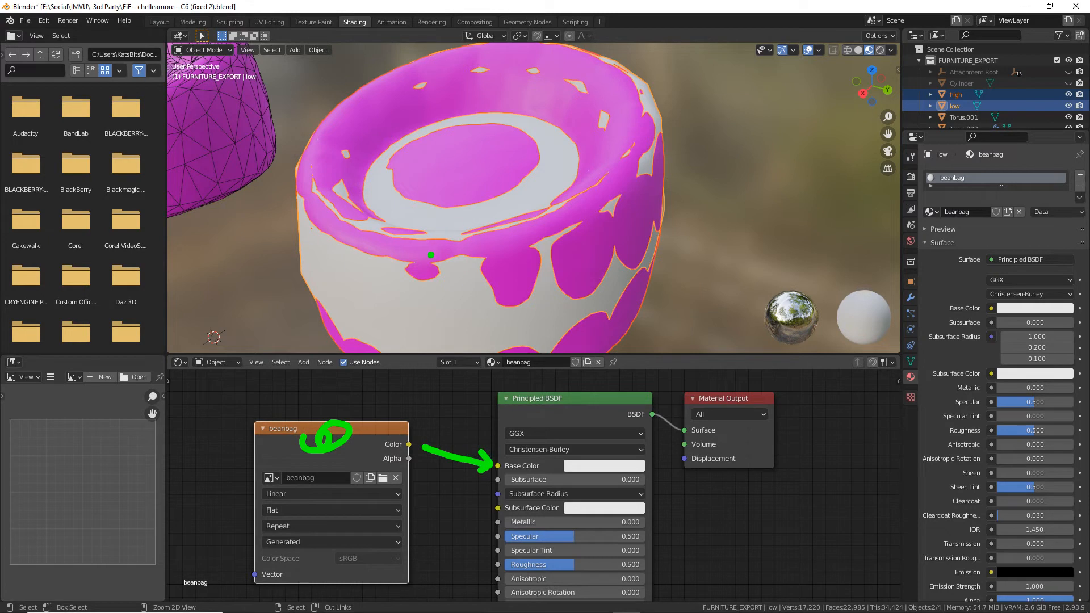
pyautogui.moveTo(400, 247); pyautogui.dragTo(532, 221)
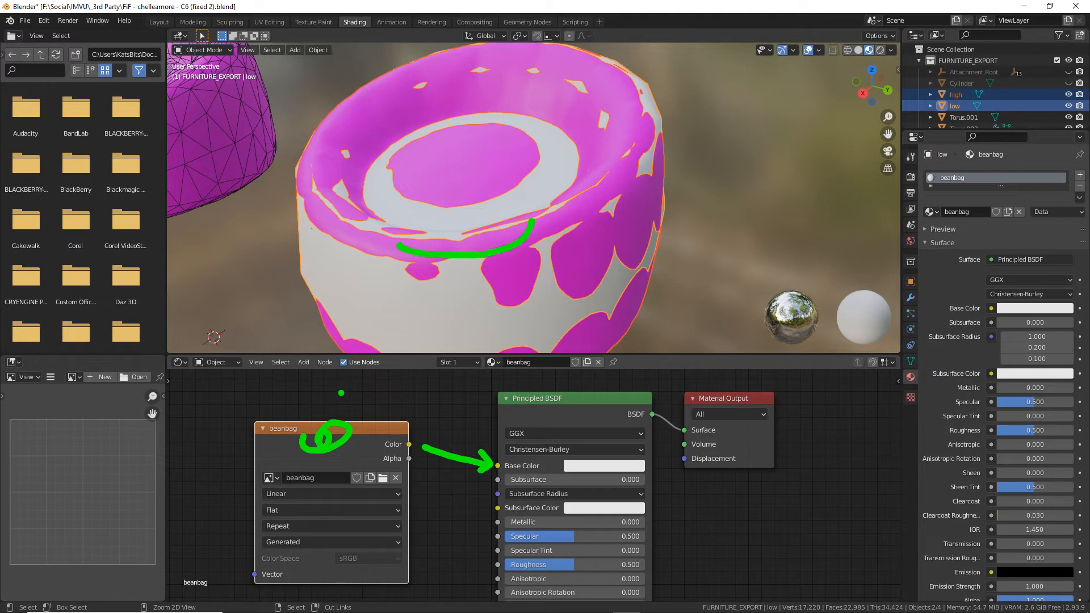
pyautogui.moveTo(470, 350); pyautogui.dragTo(379, 427)
pyautogui.moveTo(392, 397); pyautogui.dragTo(413, 427)
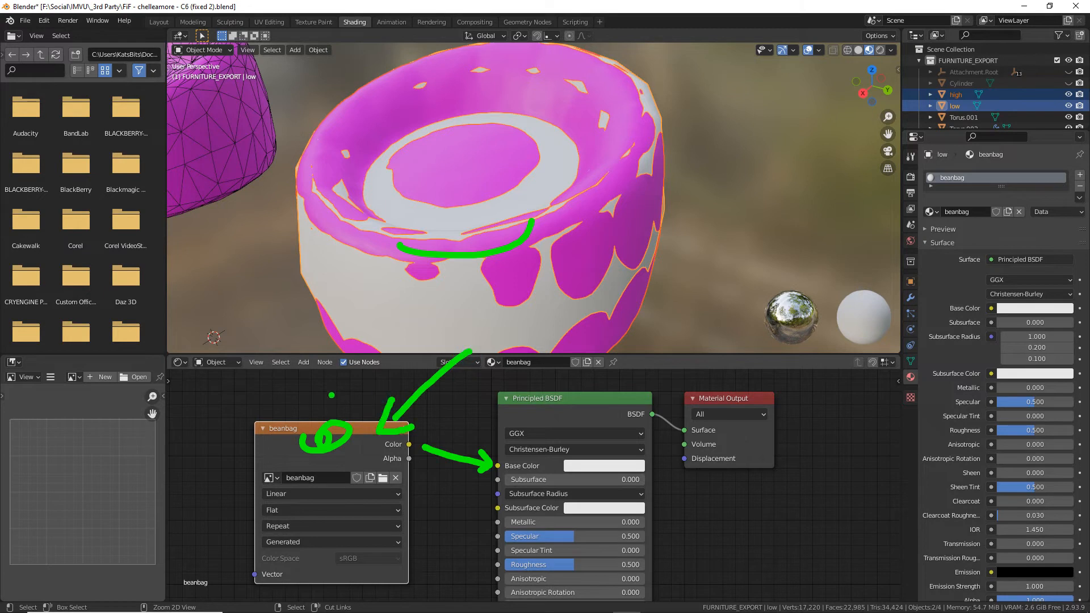
pyautogui.moveTo(334, 406); pyautogui.dragTo(430, 270)
pyautogui.moveTo(396, 309); pyautogui.dragTo(432, 292)
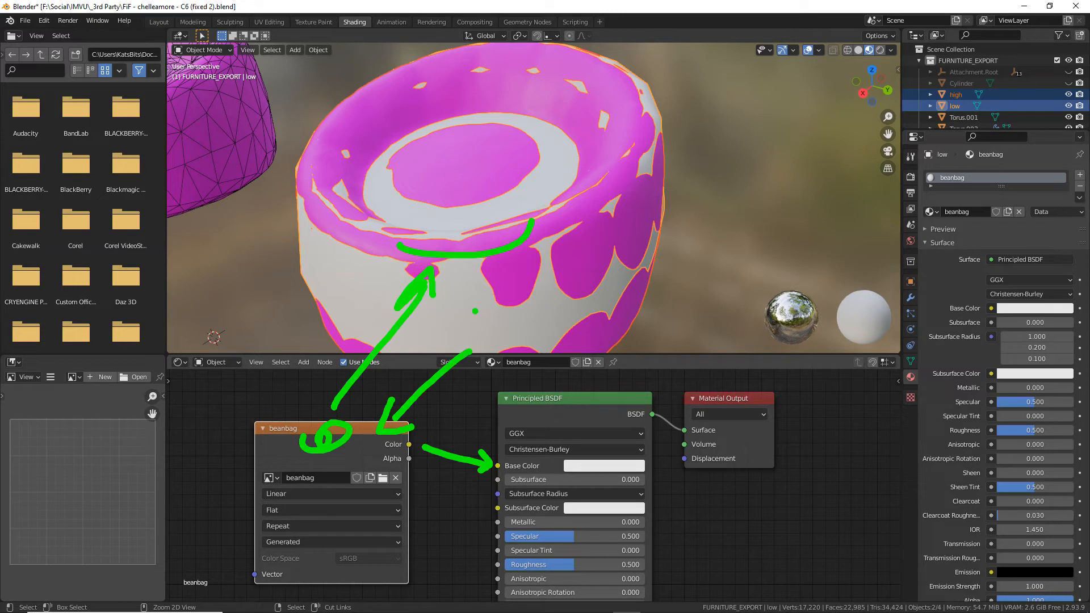
pyautogui.press('Escape')
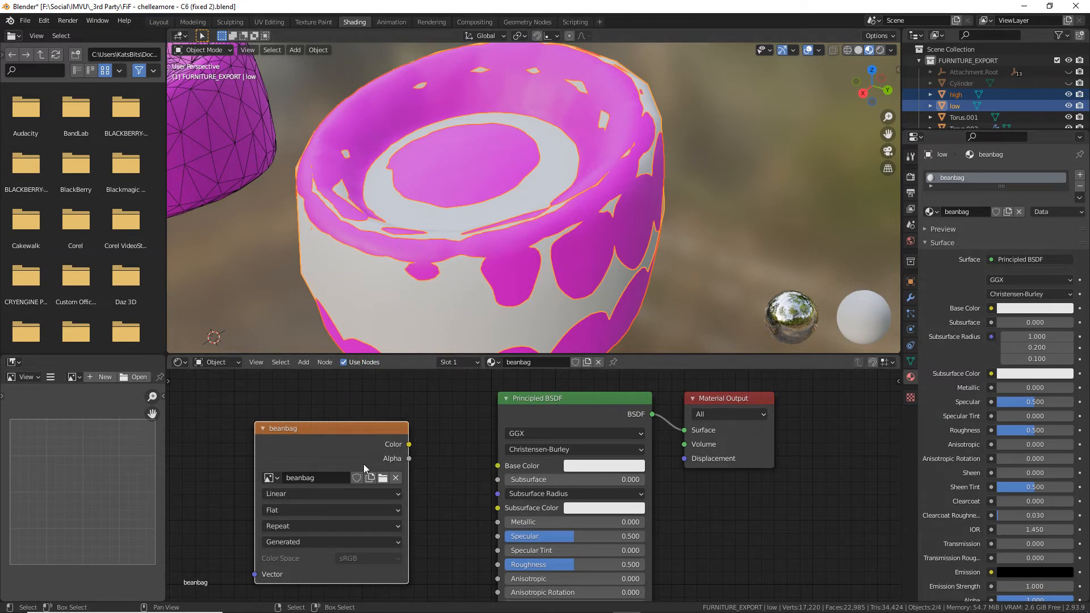
# Connect the beanbag image texture's Color output to the Principled BSDF's Base Color input.
pyautogui.moveTo(409, 445); pyautogui.dragTo(497, 465)
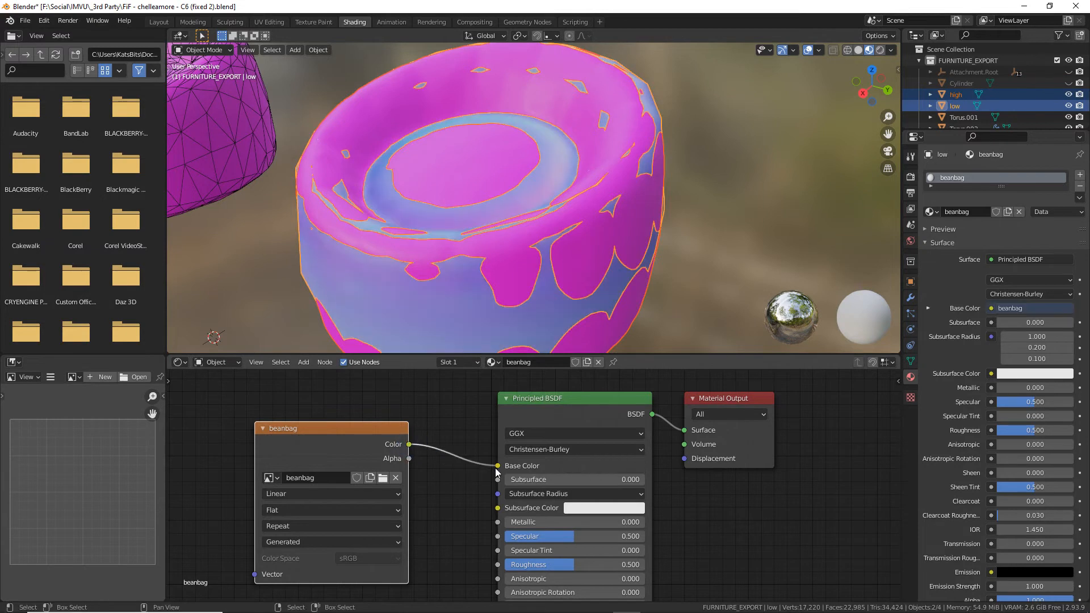
pyautogui.moveTo(372, 208); pyautogui.dragTo(450, 187, button='middle')
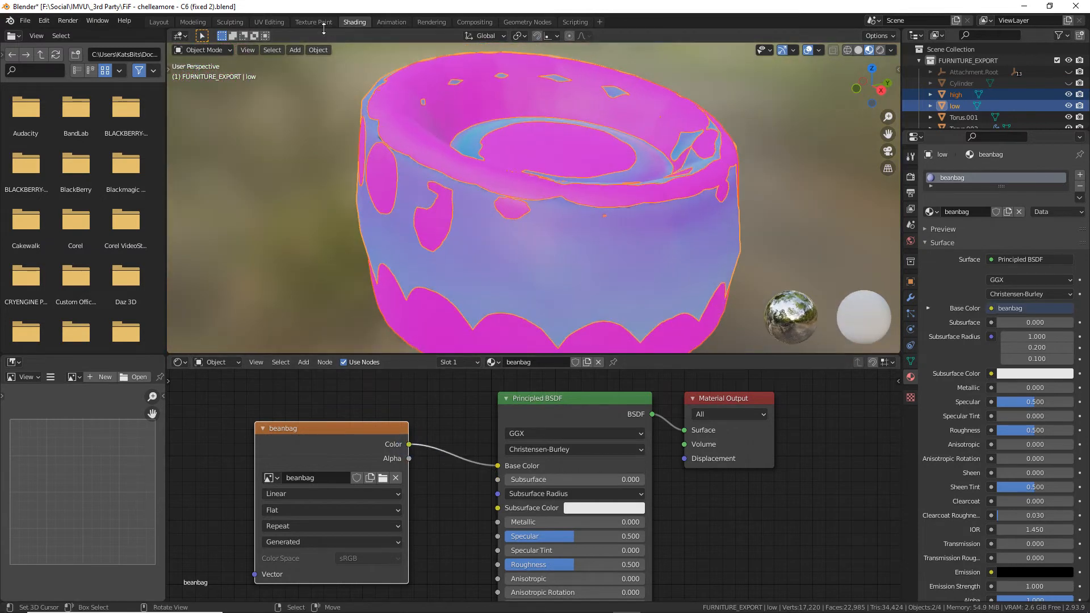
# In the UV Editing workspace, hide the high mesh to inspect the baked normal map on the low mesh, and show it again.
pyautogui.click(270, 22)
pyautogui.moveTo(681, 363); pyautogui.dragTo(696, 383, button='middle')
pyautogui.press('Tab')
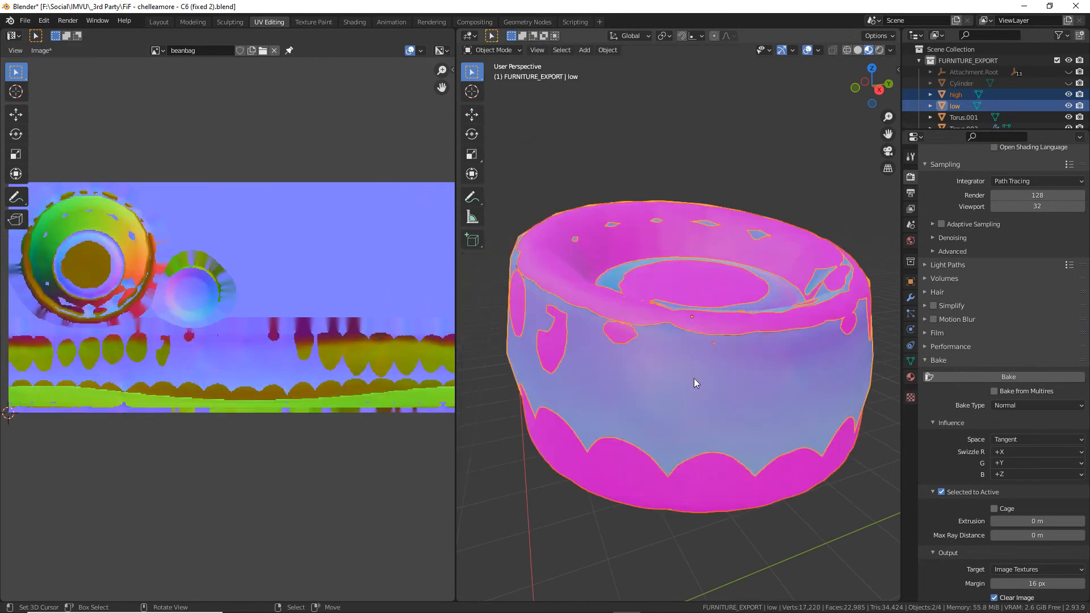
pyautogui.click(1068, 95)
pyautogui.moveTo(760, 295); pyautogui.dragTo(809, 273, button='middle')
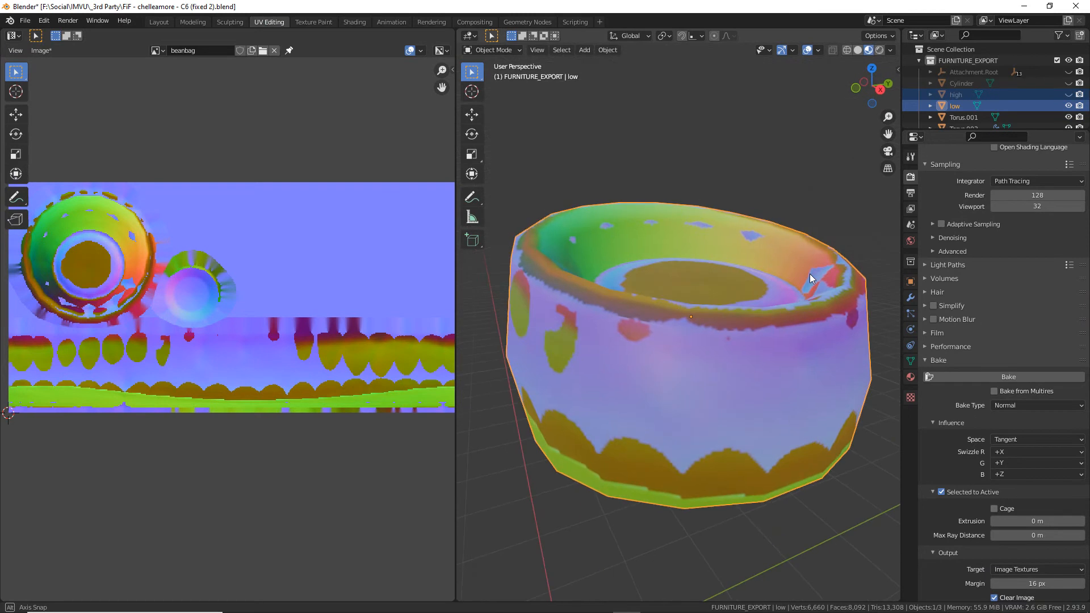
pyautogui.moveTo(62, 372); pyautogui.dragTo(89, 393, button='middle')
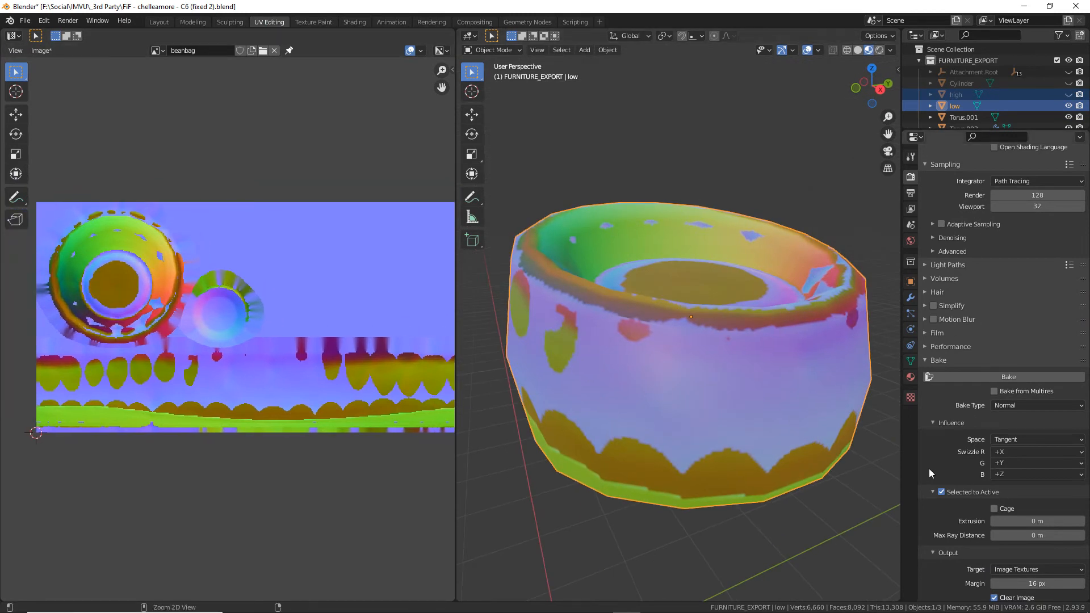
pyautogui.moveTo(927, 546); pyautogui.dragTo(982, 545)
pyautogui.press('Escape')
pyautogui.moveTo(722, 313)
pyautogui.mouseDown(button='middle')
pyautogui.moveTo(709, 318)
pyautogui.moveTo(702, 302)
pyautogui.mouseUp(button='middle')
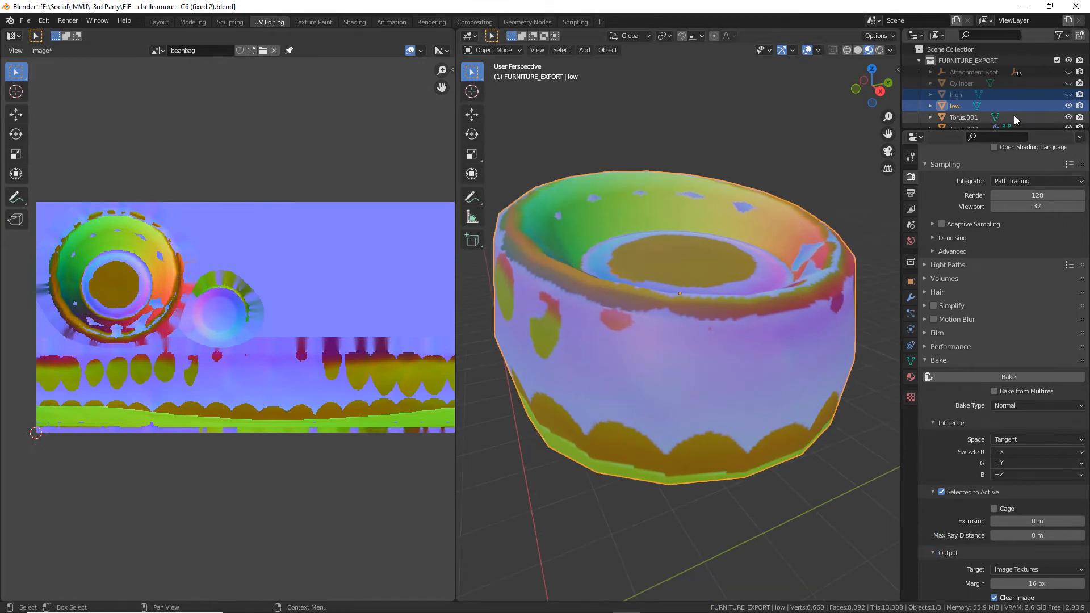
pyautogui.click(1069, 94)
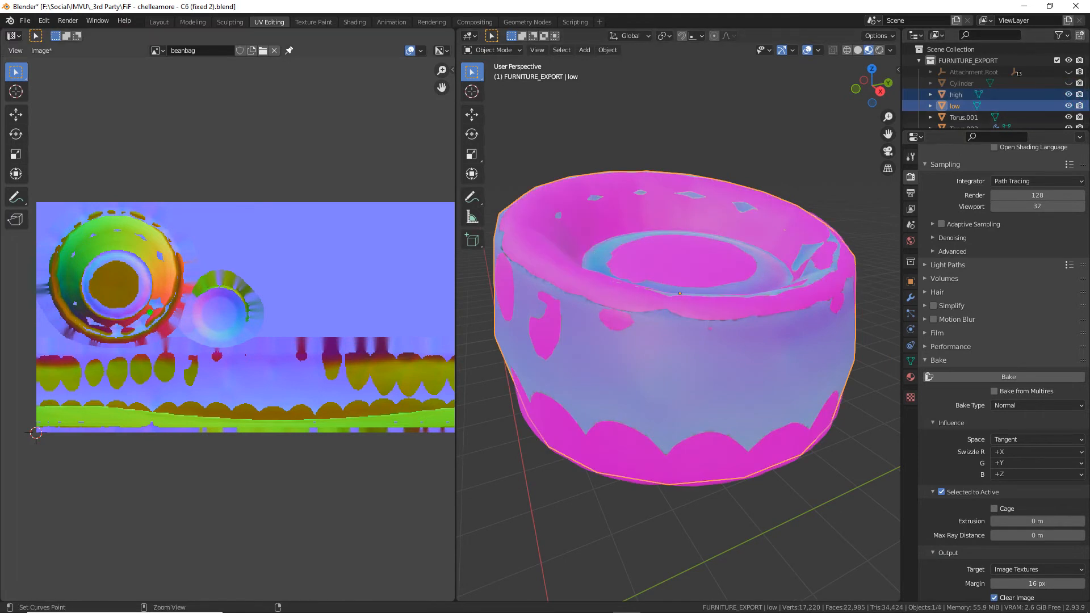
pyautogui.moveTo(51, 417); pyautogui.dragTo(449, 416)
pyautogui.moveTo(442, 370); pyautogui.dragTo(348, 367)
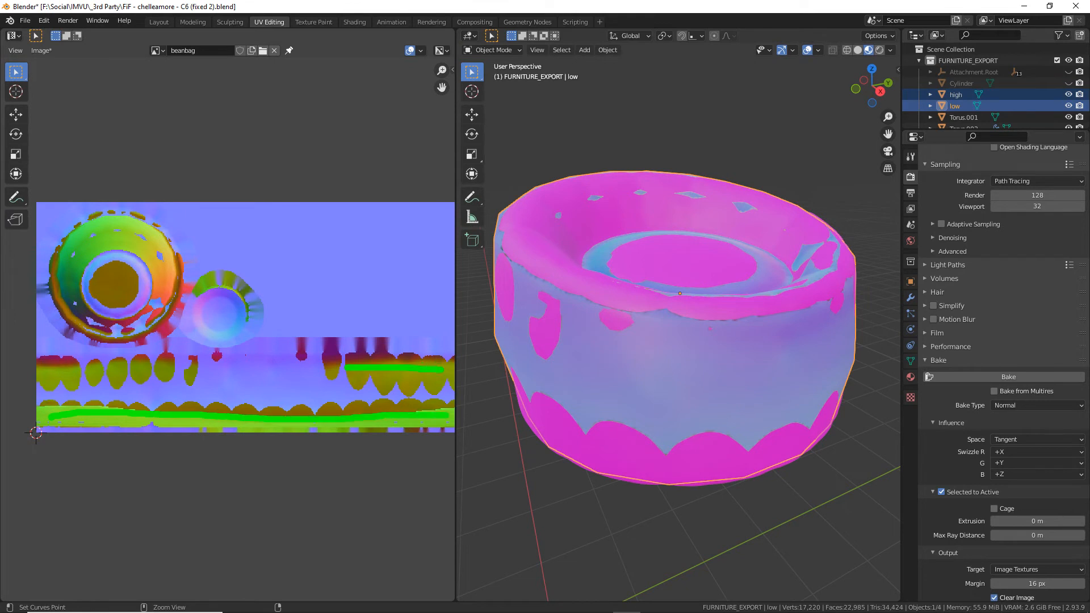
pyautogui.moveTo(580, 337)
pyautogui.mouseDown()
pyautogui.moveTo(575, 354)
pyautogui.moveTo(591, 368)
pyautogui.mouseUp()
pyautogui.moveTo(613, 309)
pyautogui.mouseDown()
pyautogui.moveTo(603, 338)
pyautogui.moveTo(623, 307)
pyautogui.mouseUp()
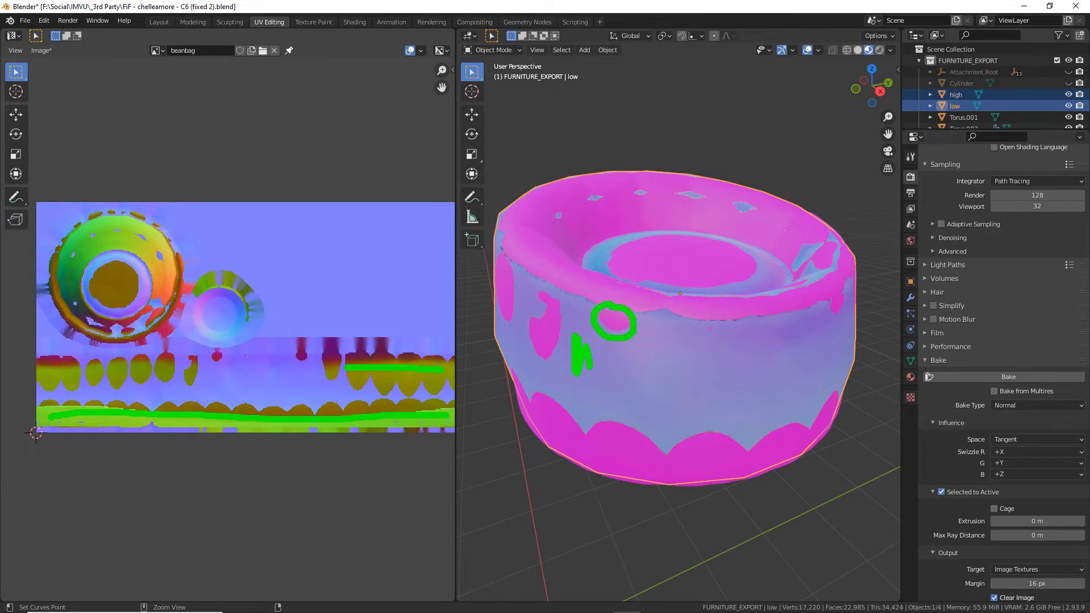
pyautogui.moveTo(326, 344)
pyautogui.mouseDown()
pyautogui.moveTo(340, 384)
pyautogui.moveTo(334, 344)
pyautogui.mouseUp()
pyautogui.moveTo(193, 347)
pyautogui.mouseDown()
pyautogui.moveTo(177, 358)
pyautogui.moveTo(206, 369)
pyautogui.moveTo(192, 349)
pyautogui.moveTo(148, 383)
pyautogui.moveTo(179, 350)
pyautogui.moveTo(162, 343)
pyautogui.mouseUp()
pyautogui.press('Escape')
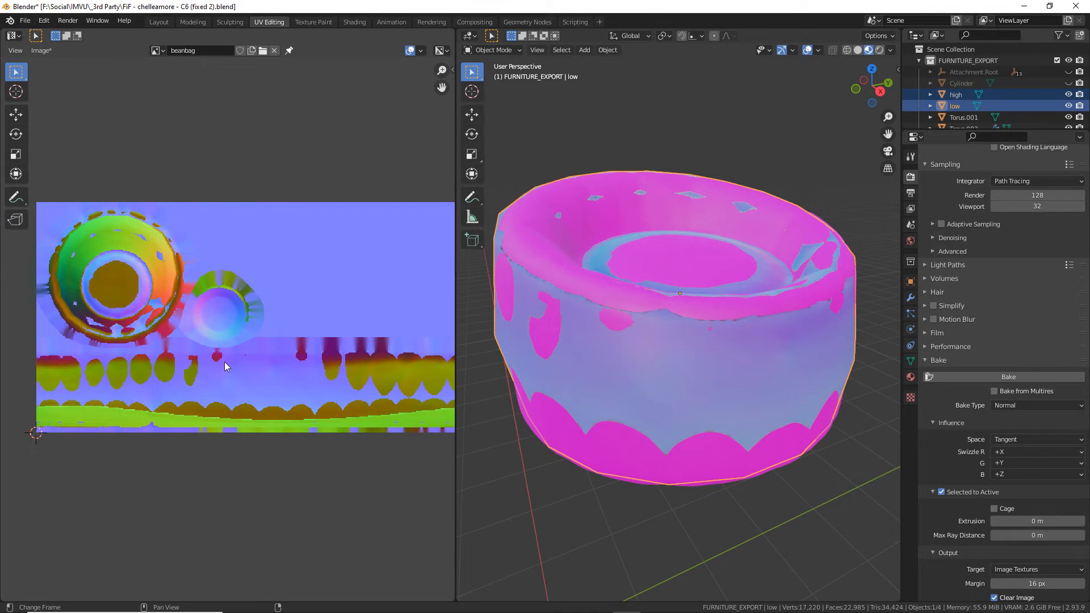
pyautogui.moveTo(242, 376)
pyautogui.mouseDown()
pyautogui.moveTo(274, 363)
pyautogui.moveTo(281, 378)
pyautogui.mouseUp()
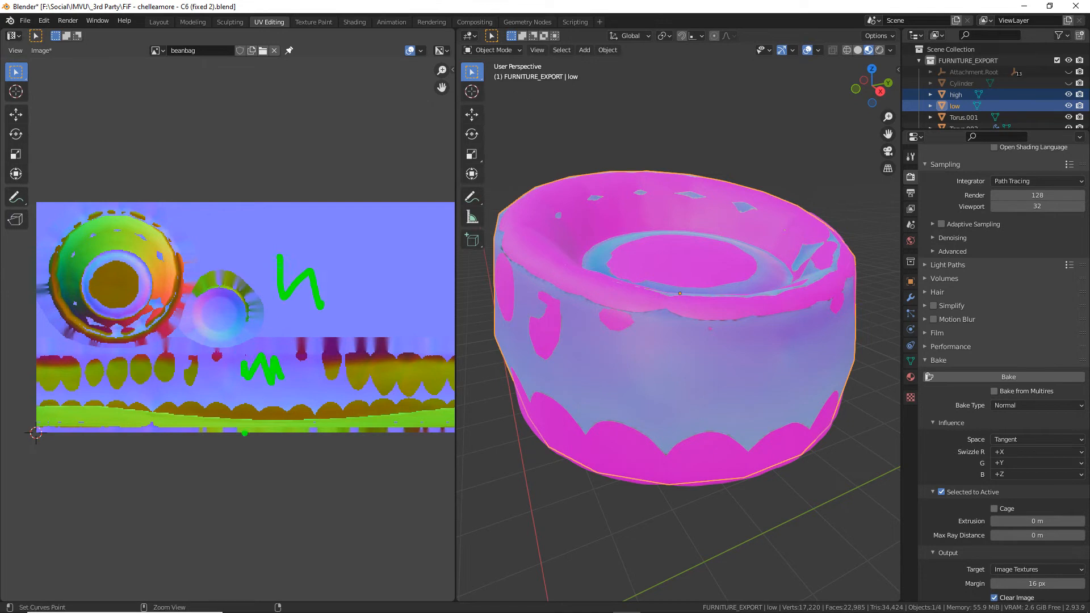
pyautogui.moveTo(234, 419); pyautogui.dragTo(335, 419)
pyautogui.moveTo(363, 356); pyautogui.dragTo(388, 381)
pyautogui.click(361, 278)
pyautogui.moveTo(358, 344); pyautogui.dragTo(415, 397)
pyautogui.moveTo(401, 354); pyautogui.dragTo(362, 404)
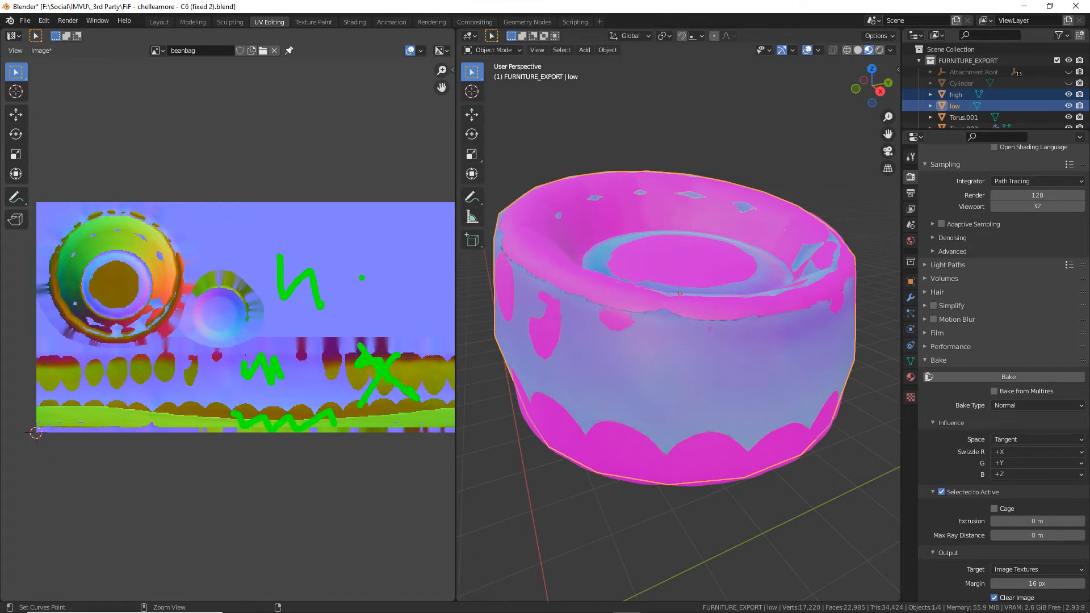
pyautogui.press('Escape')
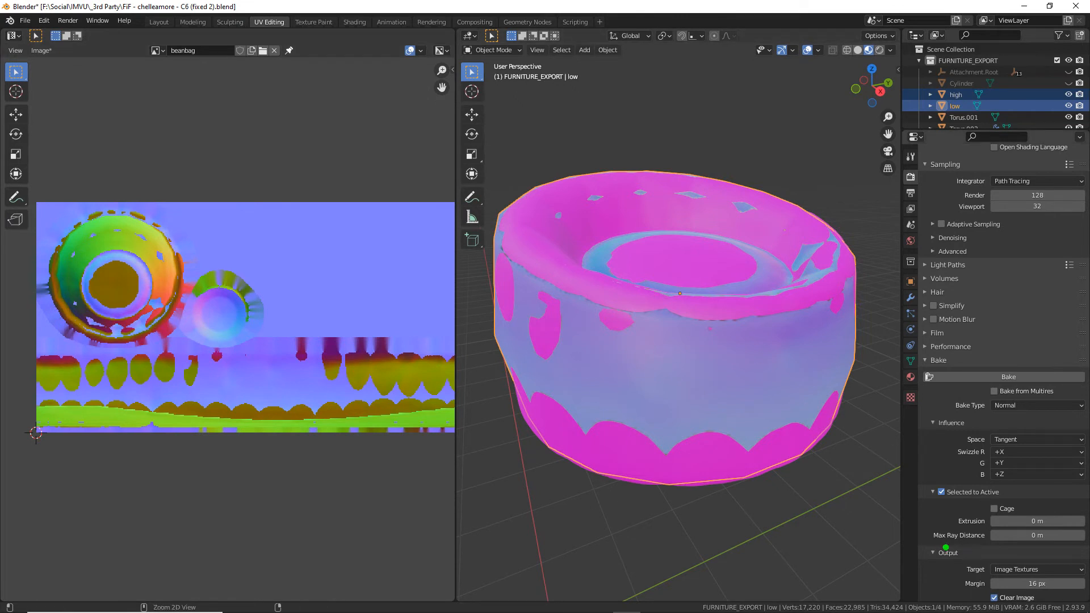
pyautogui.moveTo(936, 547); pyautogui.dragTo(988, 546)
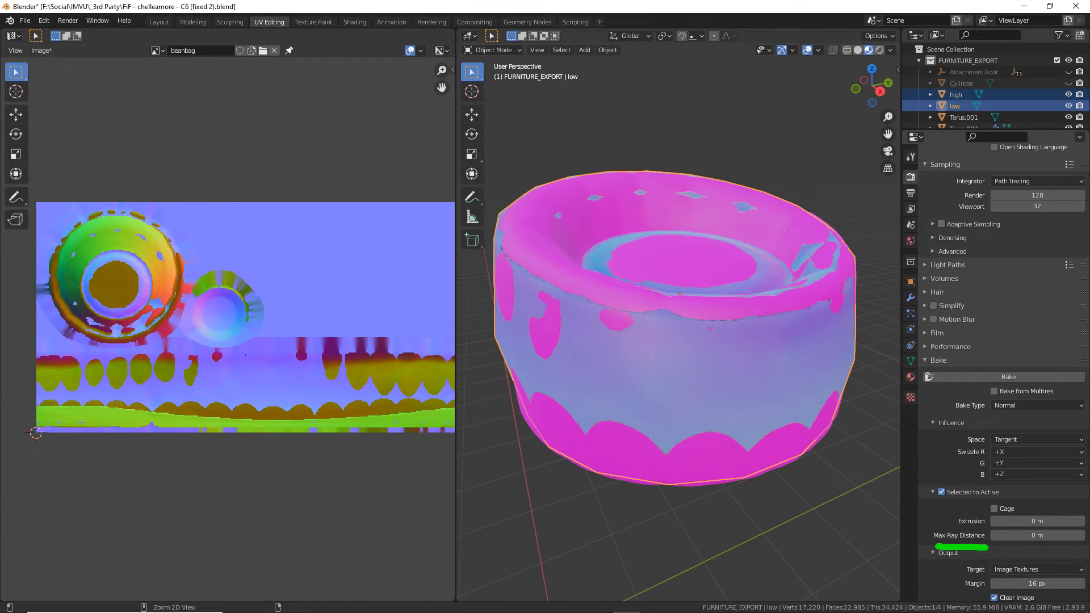
# Set the bake's Max Ray Distance to 0.1 m.
pyautogui.click(1082, 536)
pyautogui.click(1082, 536)
pyautogui.click(1082, 535)
pyautogui.click(1082, 536)
pyautogui.click(1081, 536)
pyautogui.click(1082, 536)
pyautogui.click(1081, 536)
pyautogui.click(1082, 536)
pyautogui.click(1081, 536)
pyautogui.click(1081, 536)
# Select the high mesh plus the low mesh as the active object, and rebake the normal map with the adjusted ray distance.
pyautogui.click(520, 203)
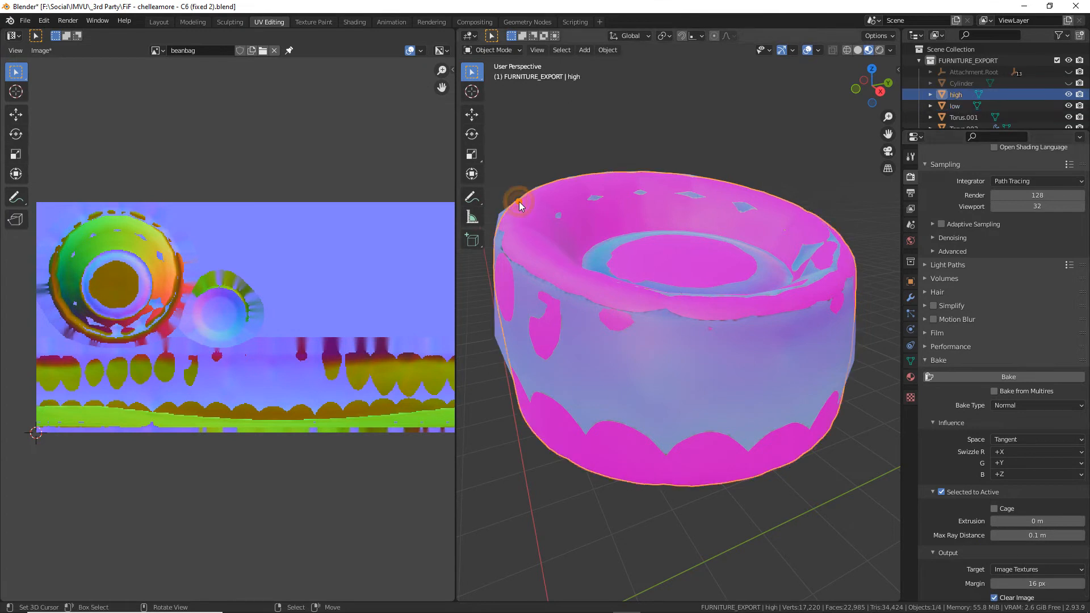
pyautogui.keyDown('shift'); pyautogui.click(499, 219); pyautogui.keyUp('shift')
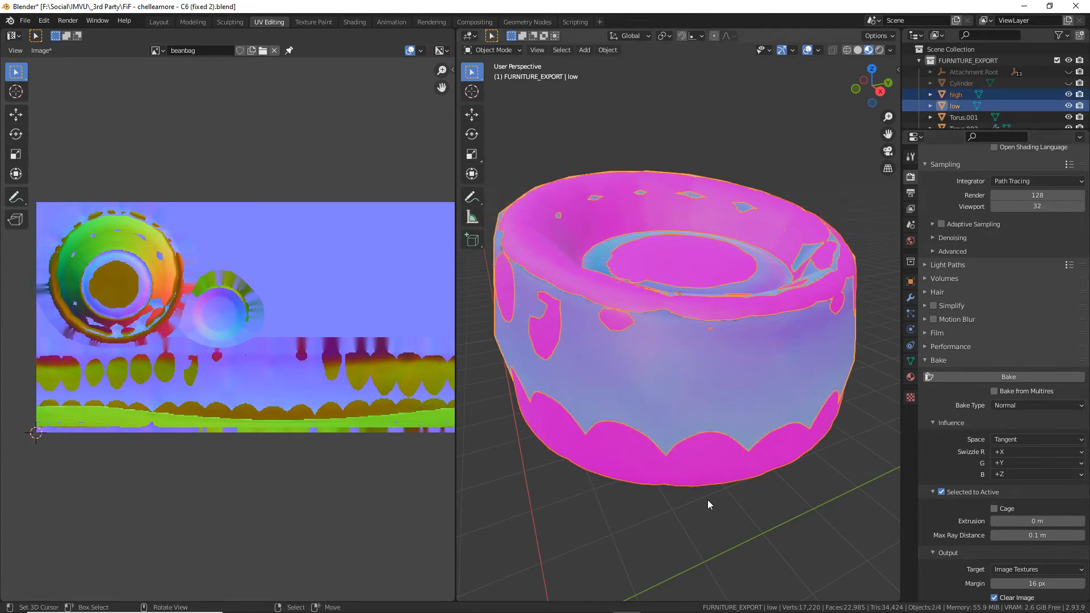
pyautogui.click(1016, 378)
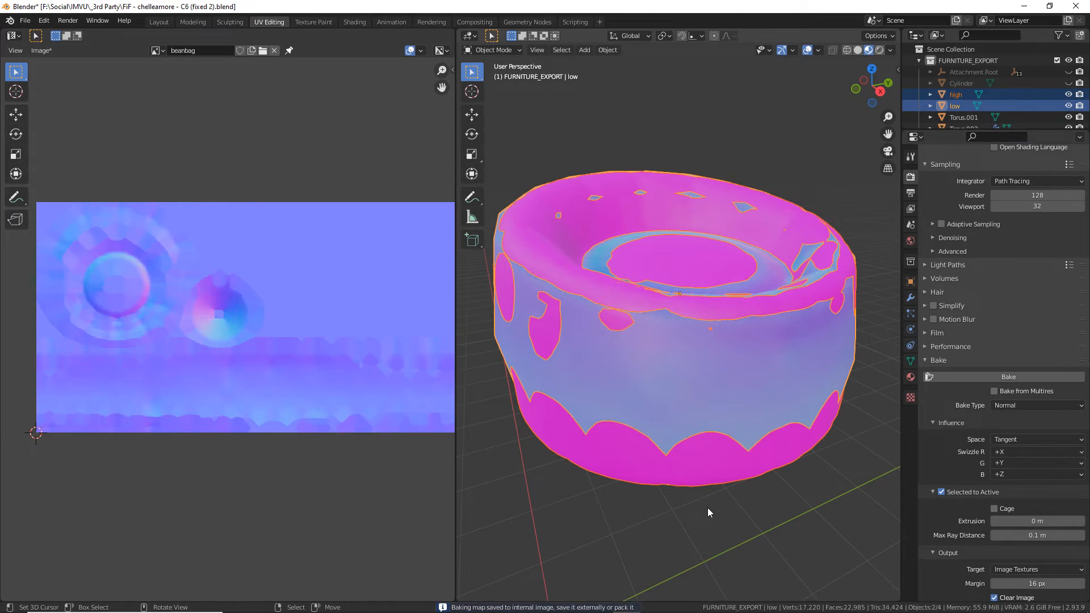
# Examine the rebaked beanbag normal map up close around the circular seat and base islands and the side strip.
pyautogui.scroll(4, 104, 280)
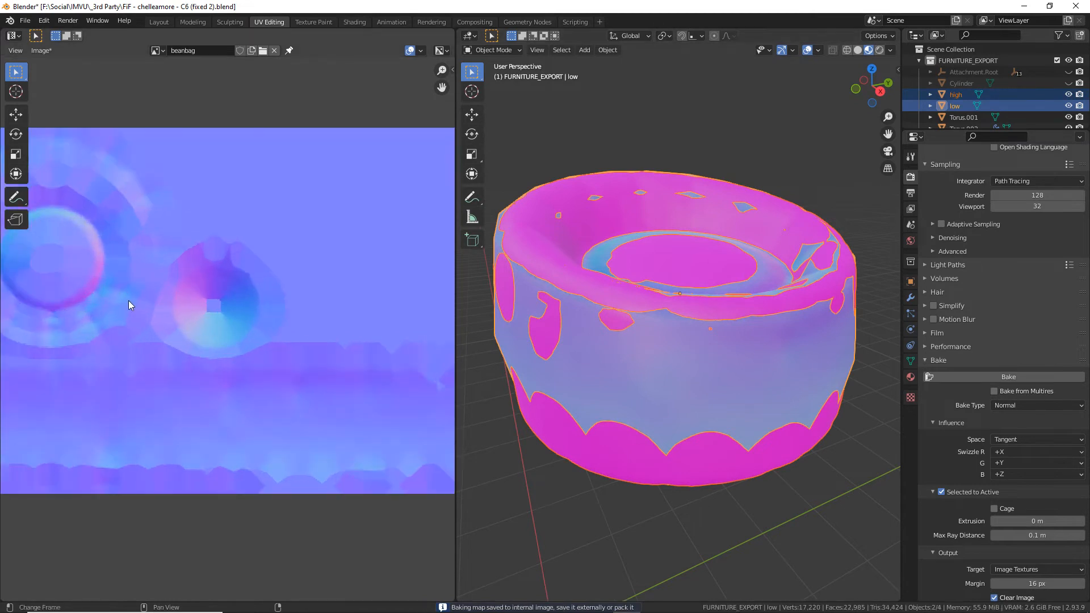
pyautogui.scroll(1, 216, 324)
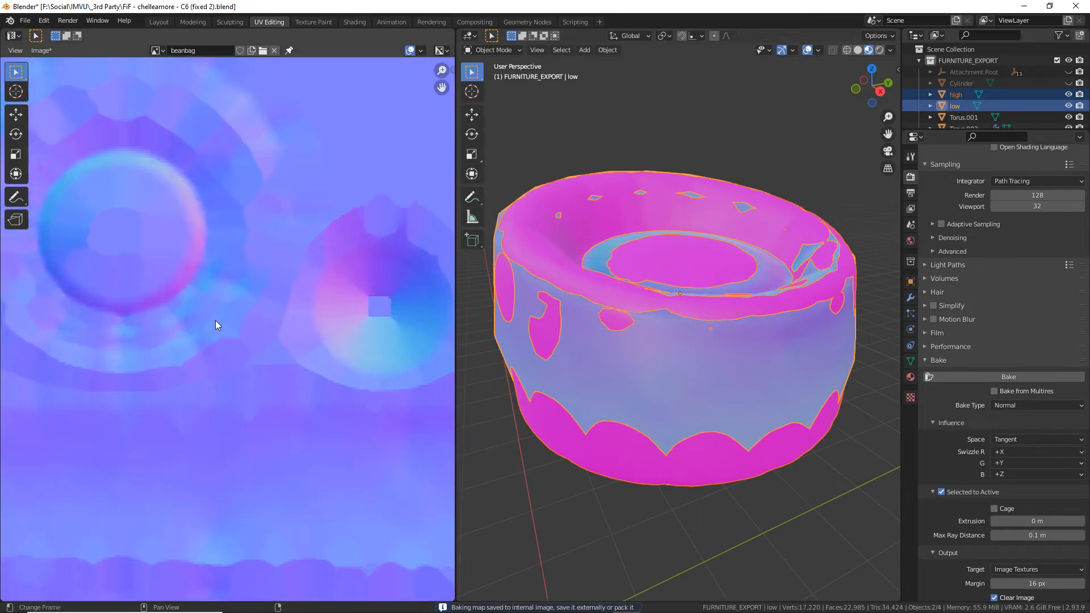
pyautogui.scroll(-2, 216, 325)
pyautogui.scroll(2, 199, 304)
pyautogui.moveTo(200, 304); pyautogui.dragTo(234, 353, button='middle')
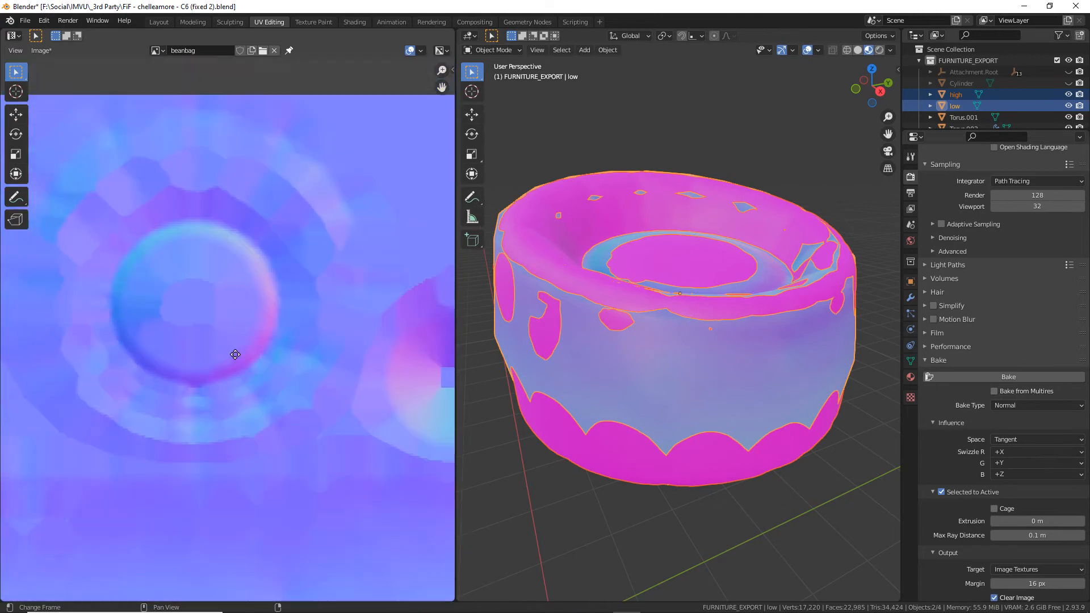
pyautogui.scroll(1, 237, 358)
pyautogui.scroll(-1, 237, 355)
pyautogui.moveTo(233, 403); pyautogui.dragTo(252, 347, button='middle')
pyautogui.scroll(-1, 228, 278)
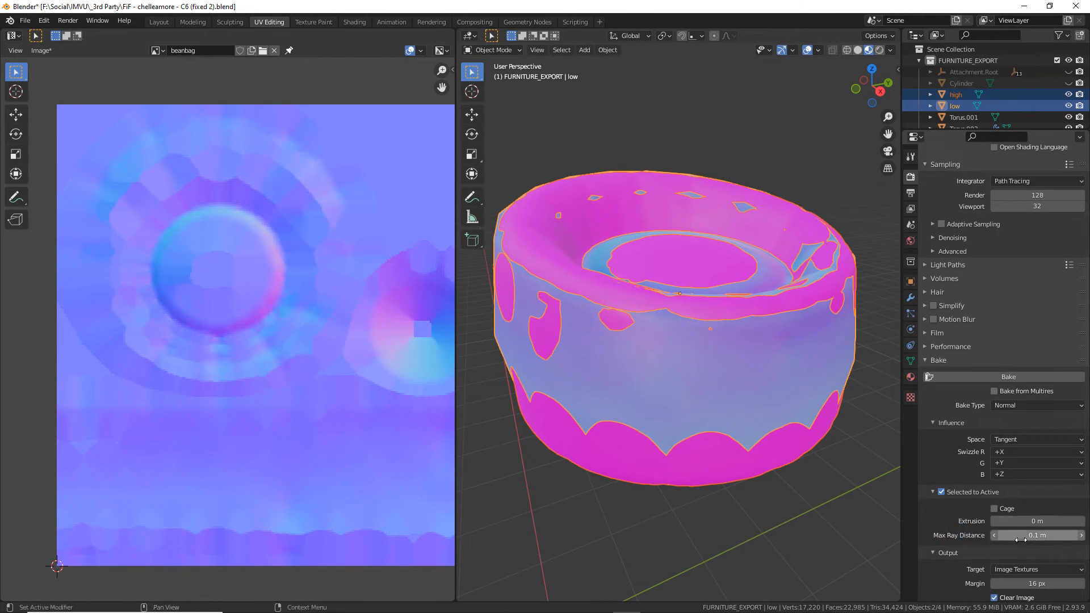
# Set the bake's Max Ray Distance to 0 m and its Extrusion to 0.1 m.
pyautogui.click(994, 536)
pyautogui.click(994, 535)
pyautogui.click(994, 535)
pyautogui.click(994, 536)
pyautogui.click(994, 535)
pyautogui.click(1081, 521)
pyautogui.click(1081, 521)
pyautogui.click(1081, 521)
pyautogui.click(1081, 521)
pyautogui.click(1081, 521)
pyautogui.click(1081, 521)
pyautogui.click(1080, 521)
pyautogui.click(1081, 521)
pyautogui.click(1081, 521)
pyautogui.click(1081, 521)
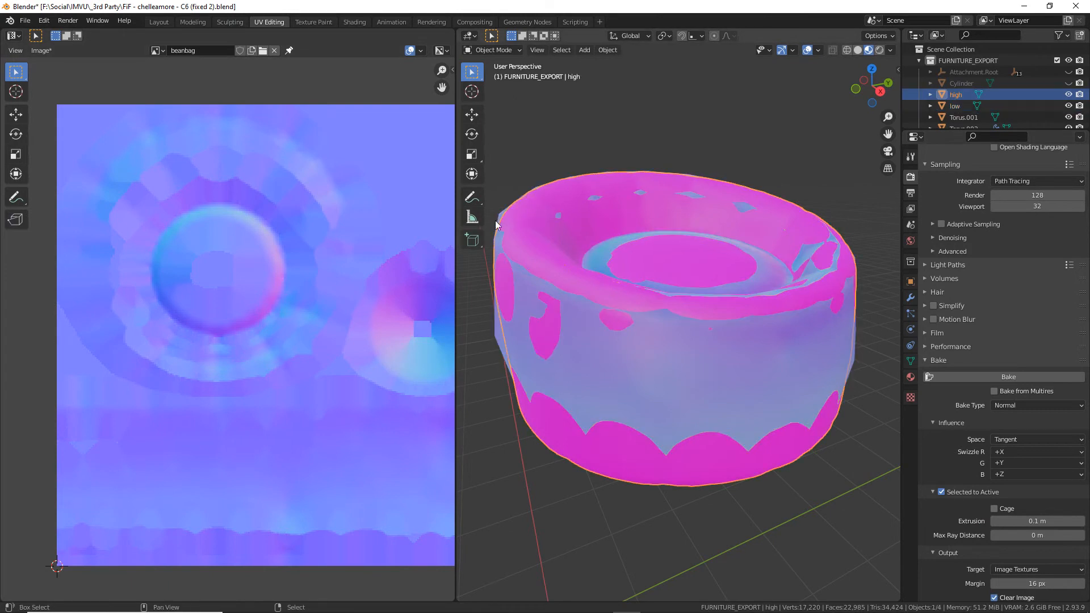
# Bake the normal map from the high mesh onto low, then set the bake's Extrusion to 0.2 m and rebake.
pyautogui.click(1013, 376)
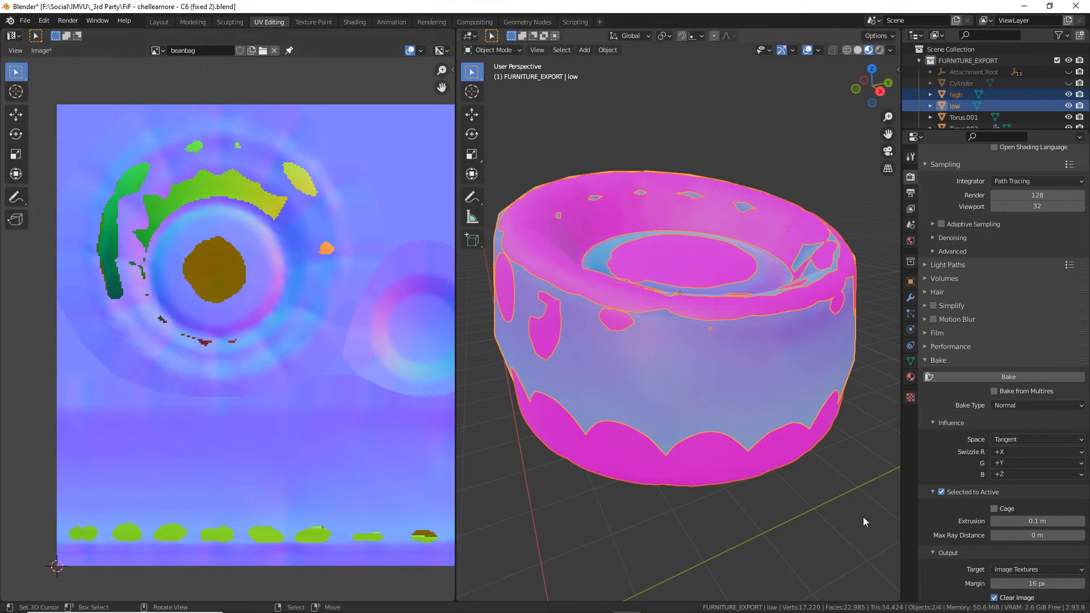
pyautogui.click(1081, 521)
pyautogui.click(1082, 521)
pyautogui.click(1082, 521)
pyautogui.click(1081, 521)
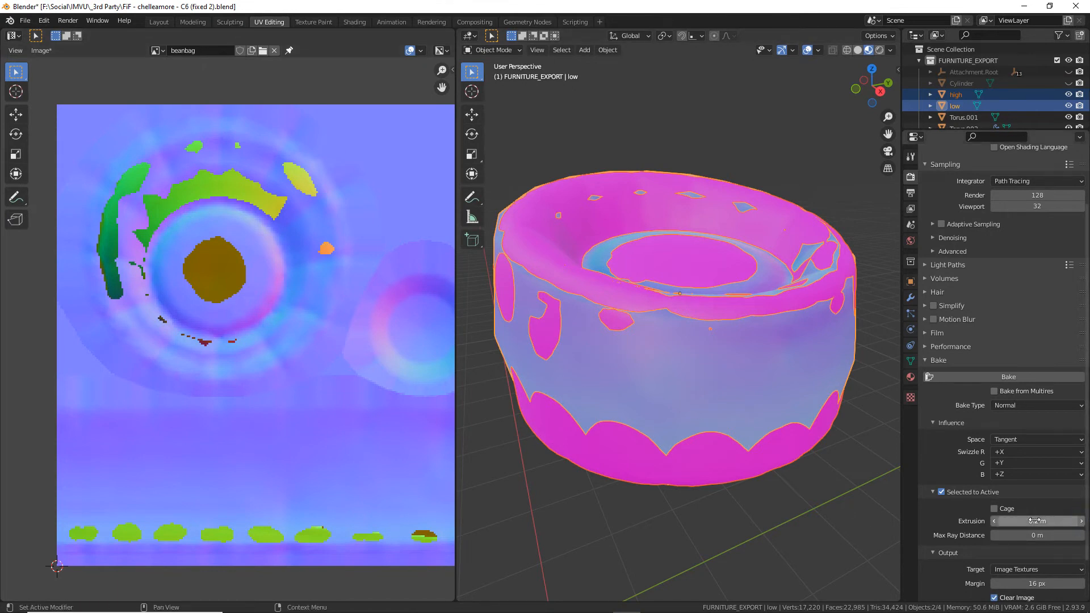
pyautogui.click(1006, 376)
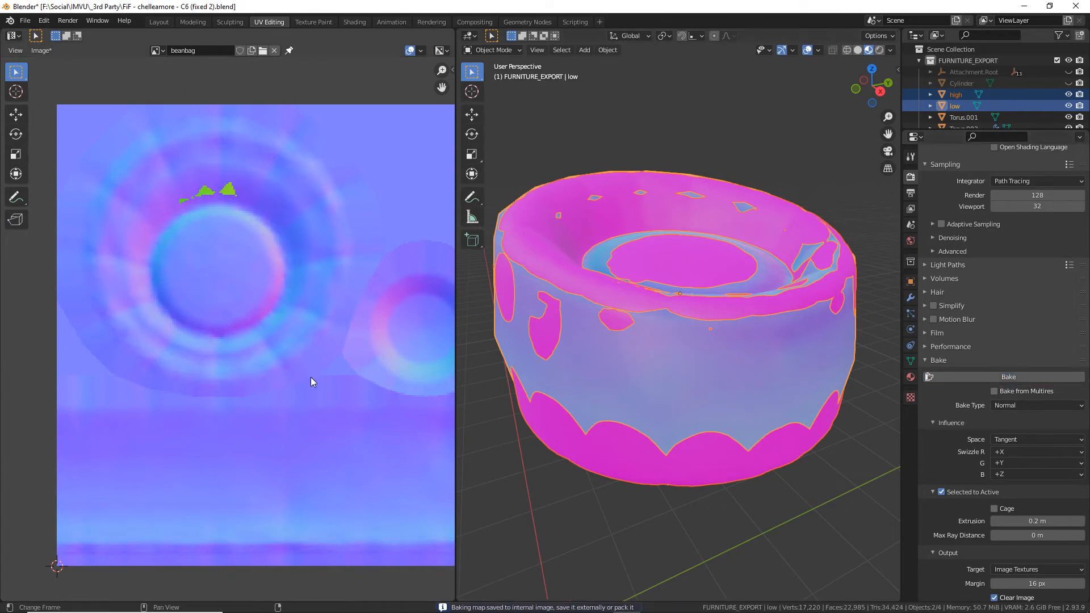
# Set the bake's Extrusion to 0.25 m and rebake the beanbag normal map.
pyautogui.scroll(1, 342, 389)
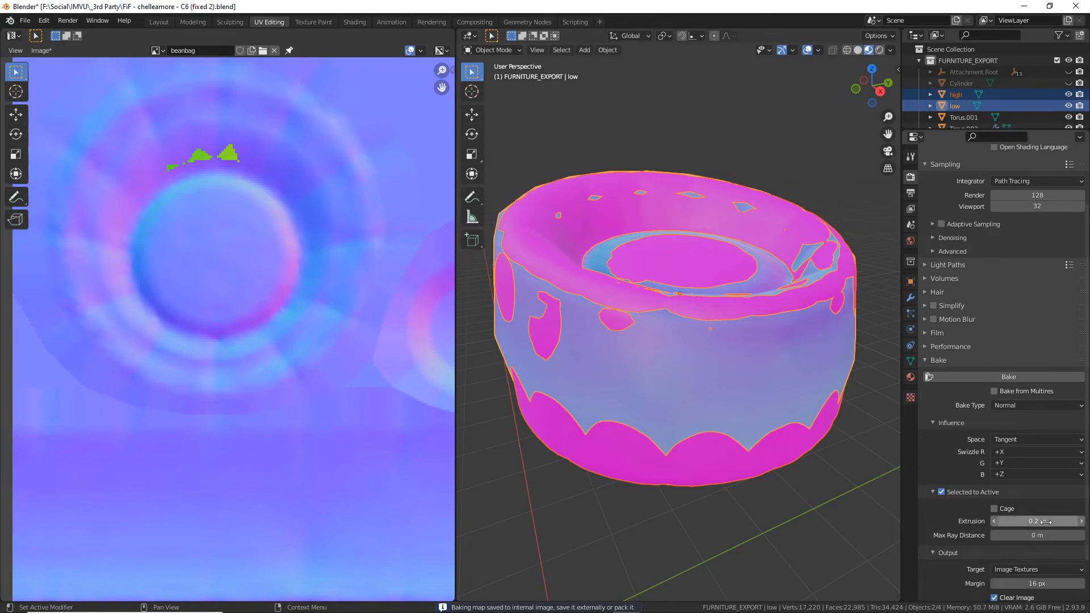
pyautogui.click(1080, 520)
pyautogui.click(1080, 521)
pyautogui.click(1080, 521)
pyautogui.click(1080, 520)
pyautogui.click(1080, 521)
pyautogui.click(1010, 377)
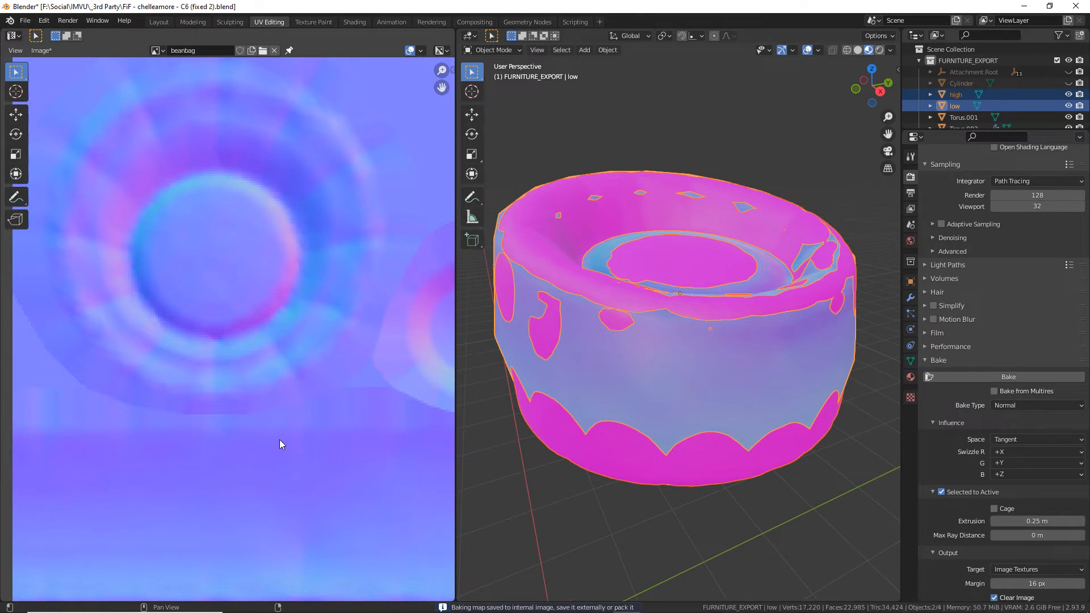
# Examine the baked beanbag normal map as a whole and up close around the circular islands and side strip.
pyautogui.scroll(-4, 279, 440)
pyautogui.moveTo(322, 421); pyautogui.dragTo(201, 421, button='middle')
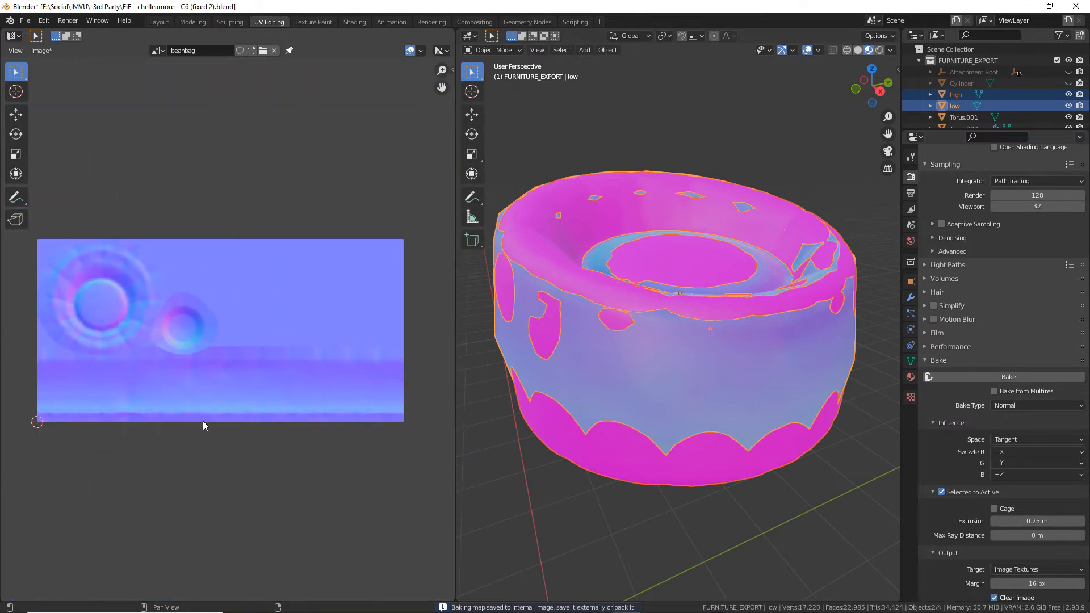
pyautogui.scroll(1, 203, 421)
pyautogui.scroll(-1, 203, 421)
pyautogui.scroll(1, 205, 409)
pyautogui.scroll(3, 205, 405)
pyautogui.moveTo(55, 369); pyautogui.dragTo(276, 381, button='middle')
pyautogui.scroll(3, 193, 384)
pyautogui.moveTo(136, 367); pyautogui.dragTo(277, 348, button='middle')
pyautogui.scroll(-2, 283, 435)
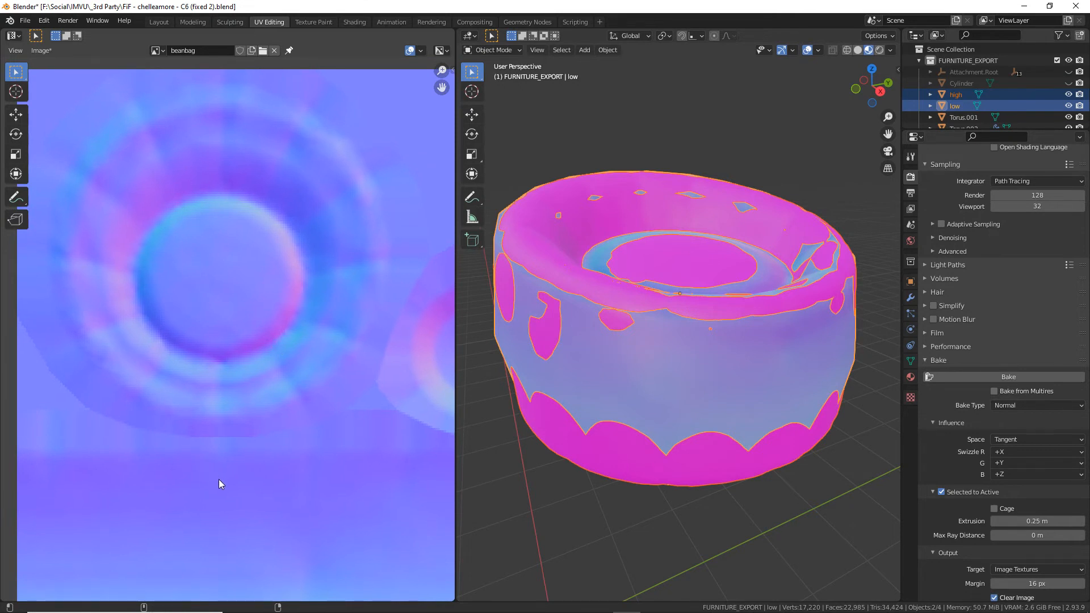
# Capture a full-screen snip showing the normal map baked with the extrusion setting.
pyautogui.press('super')
pyautogui.press('Escape')
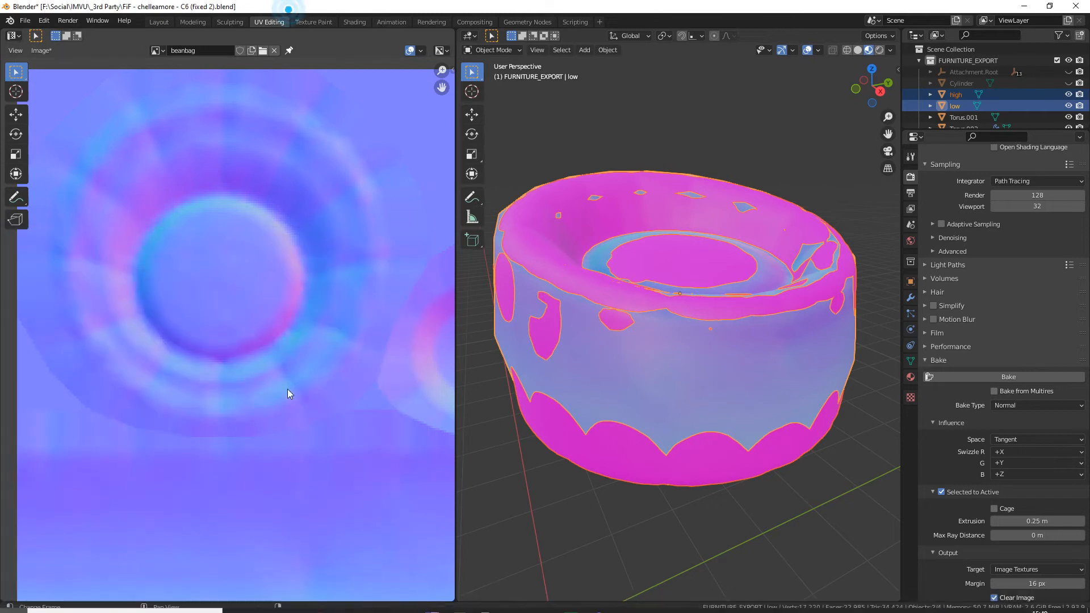
pyautogui.press('super+shift+s')
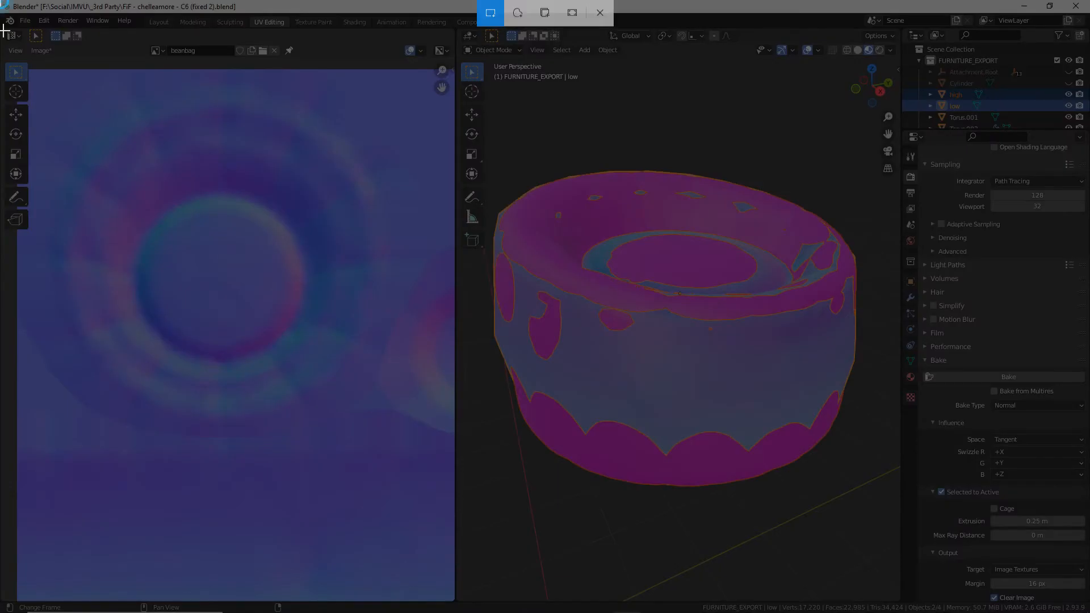
pyautogui.moveTo(2, 3); pyautogui.dragTo(1089, 612)
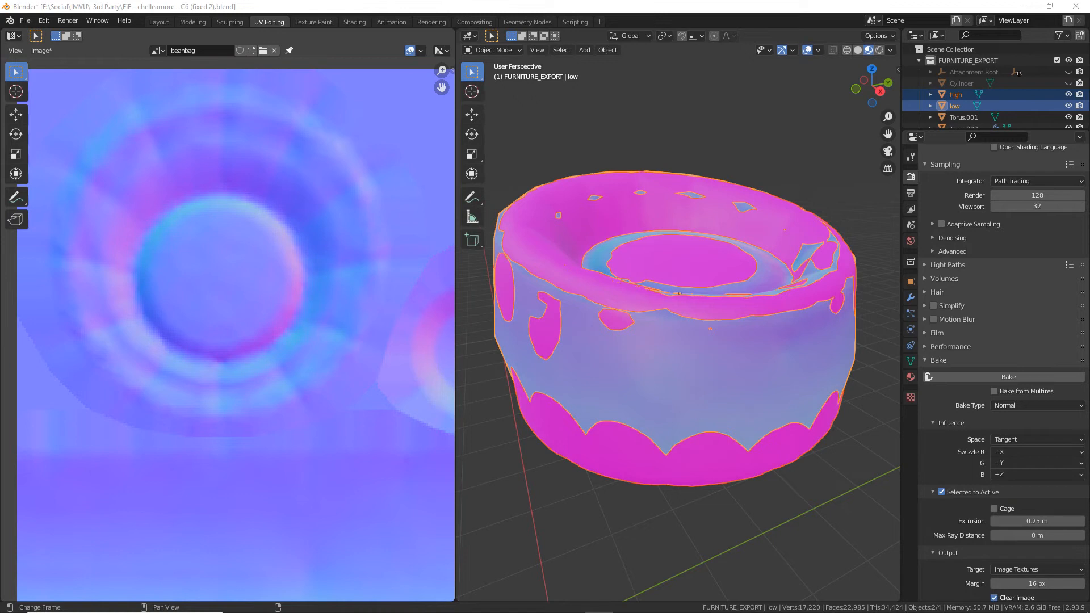
# Set the bake's Extrusion to 0 m and its Max Ray Distance to 0.1 m, and rebake the normal map.
pyautogui.moveTo(1053, 521); pyautogui.dragTo(1017, 521)
pyautogui.click(1058, 536)
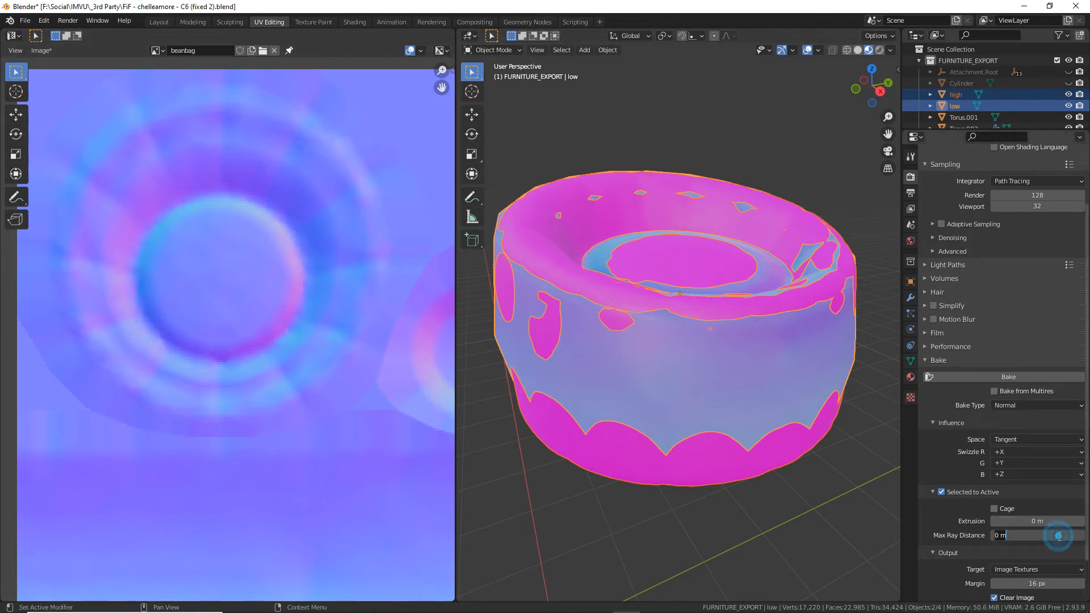
pyautogui.press('BackSpace')
pyautogui.write('.1')
pyautogui.press('Return')
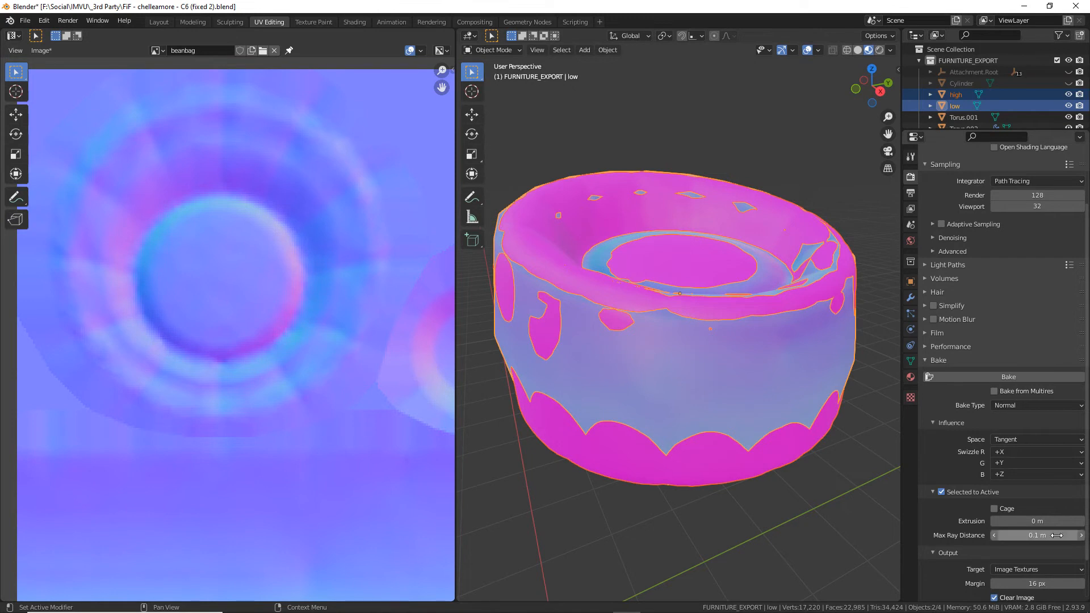
pyautogui.moveTo(182, 103)
pyautogui.mouseDown()
pyautogui.moveTo(72, 284)
pyautogui.moveTo(364, 136)
pyautogui.moveTo(158, 128)
pyautogui.mouseUp()
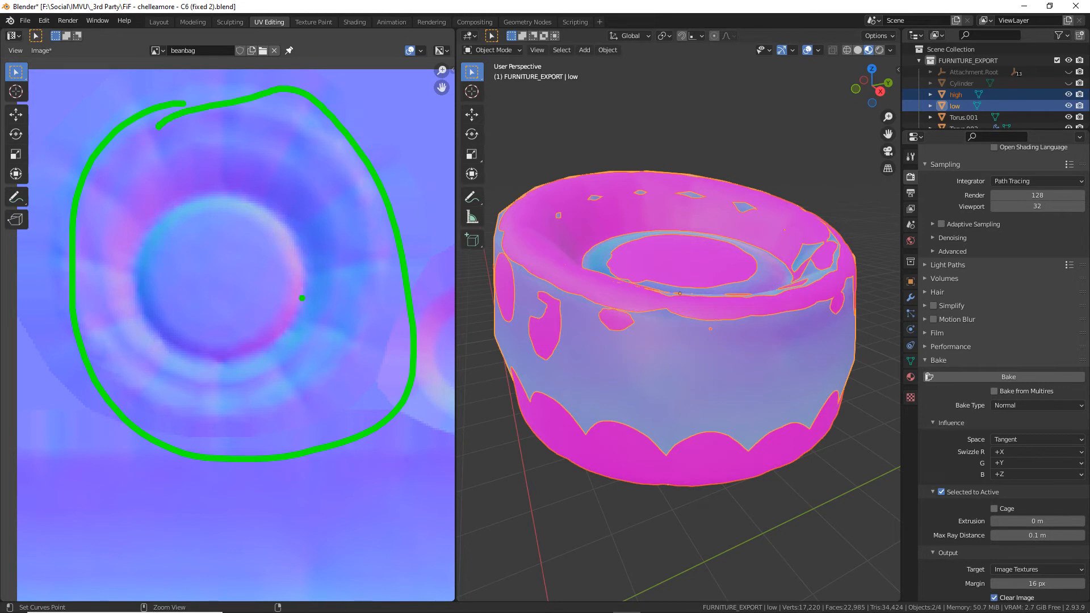
pyautogui.click(1011, 377)
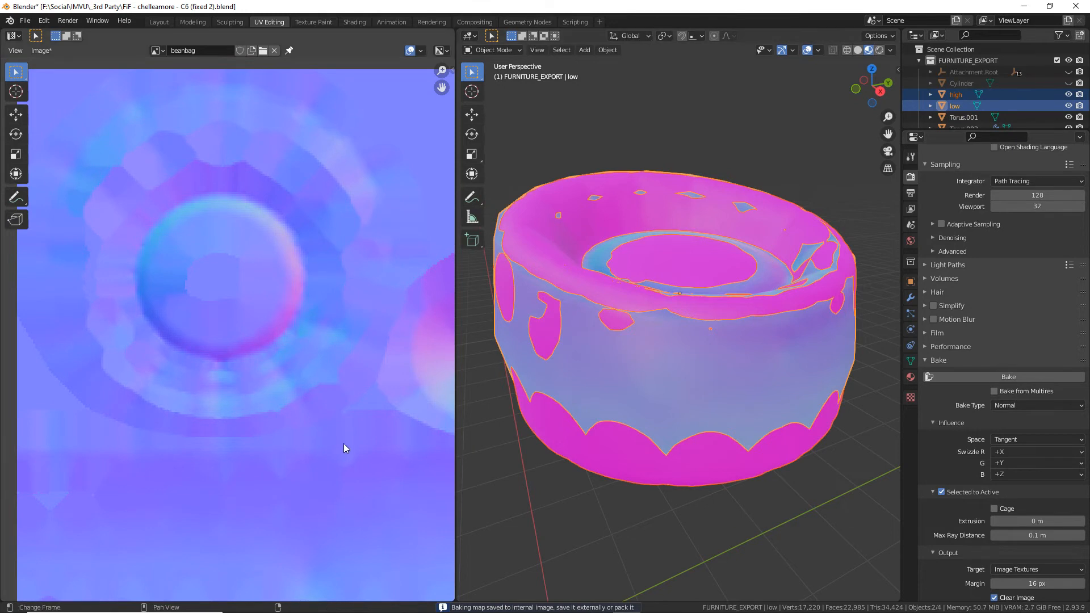
# Capture a full-screen snip showing the normal map baked with the max ray distance setting.
pyautogui.press('super+shift+s')
pyautogui.moveTo(1, 1); pyautogui.dragTo(1089, 612)
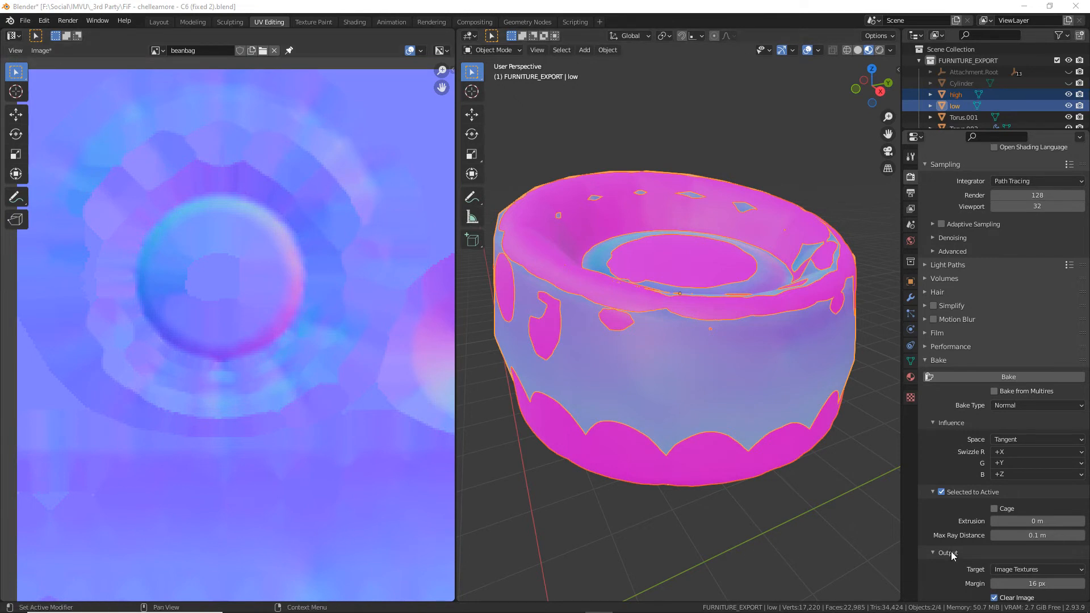
pyautogui.hotkey('ctrl', '2')
pyautogui.moveTo(940, 544); pyautogui.dragTo(981, 546)
pyautogui.press('Escape')
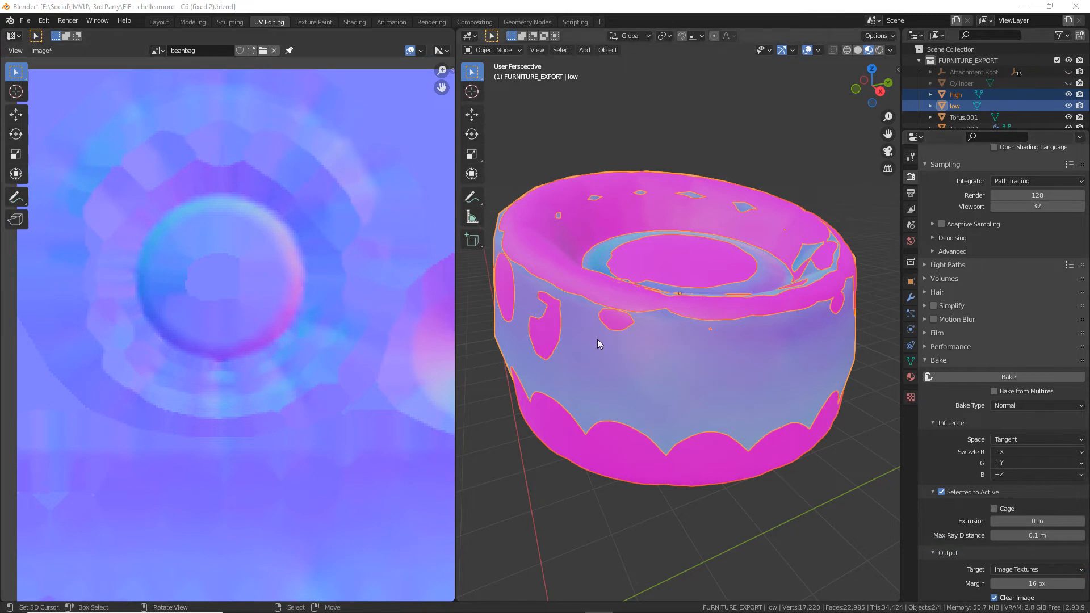
# Set the bake's Max Ray Distance to 0 m and rebake the normal map with no extrusion.
pyautogui.moveTo(1063, 536); pyautogui.dragTo(1046, 536)
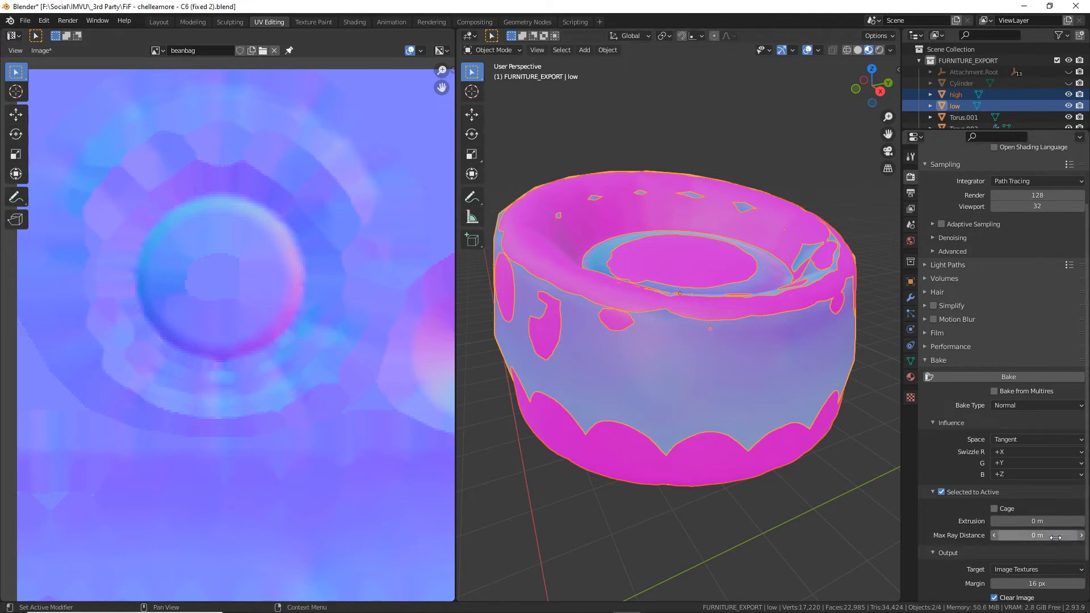
pyautogui.click(1004, 376)
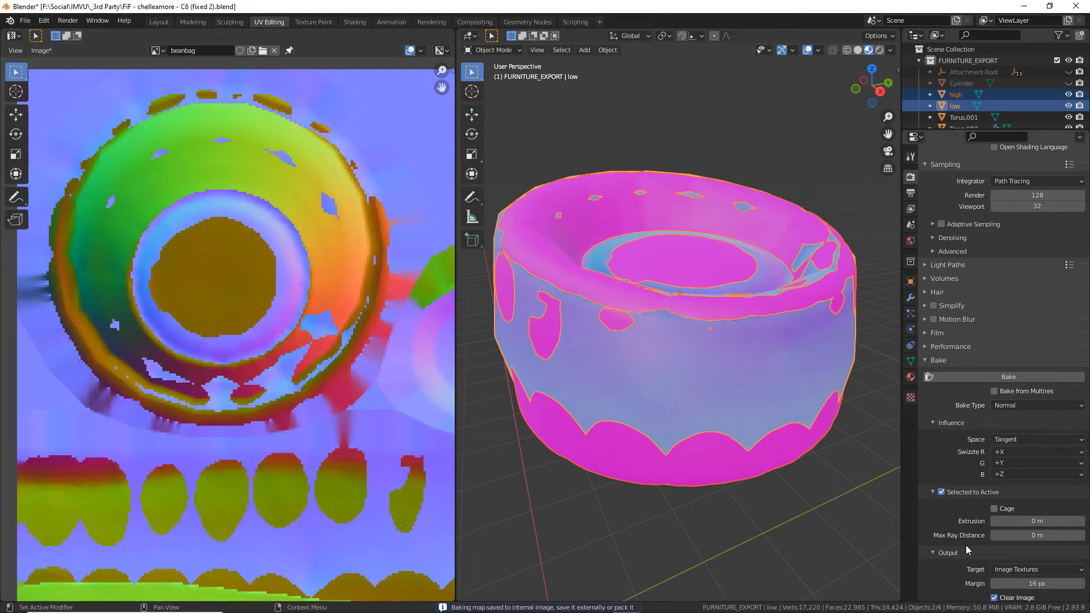
pyautogui.hotkey('ctrl', '2')
pyautogui.moveTo(961, 529)
pyautogui.mouseDown()
pyautogui.moveTo(977, 530)
pyautogui.moveTo(981, 543)
pyautogui.mouseUp()
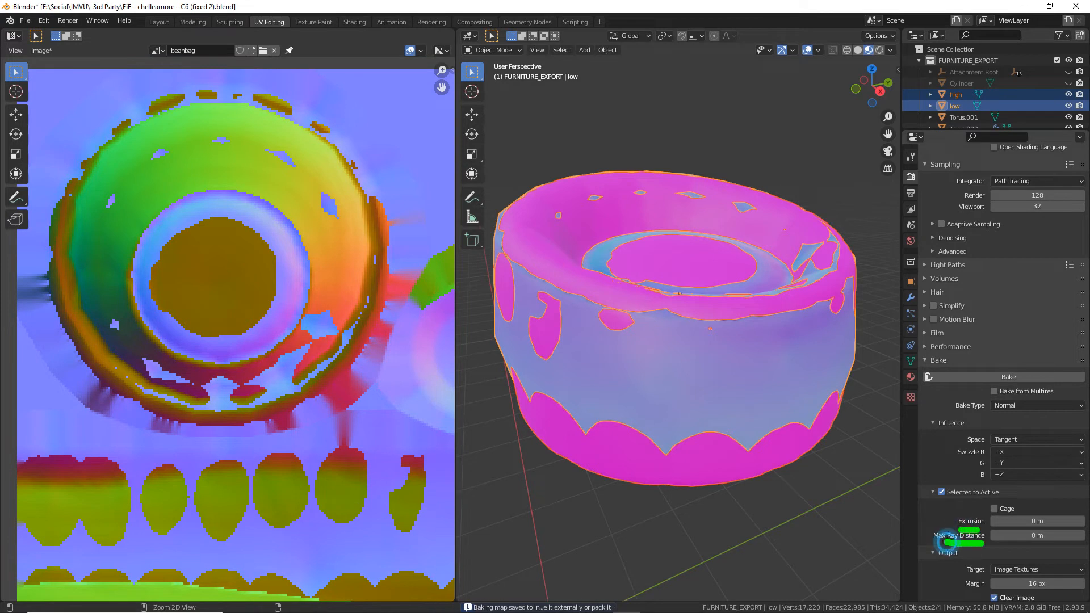
# Restore the bake's Extrusion to 0.25 m, rebake the normal map and check the whole image.
pyautogui.click(1048, 522)
pyautogui.press('BackSpace')
pyautogui.press('Return')
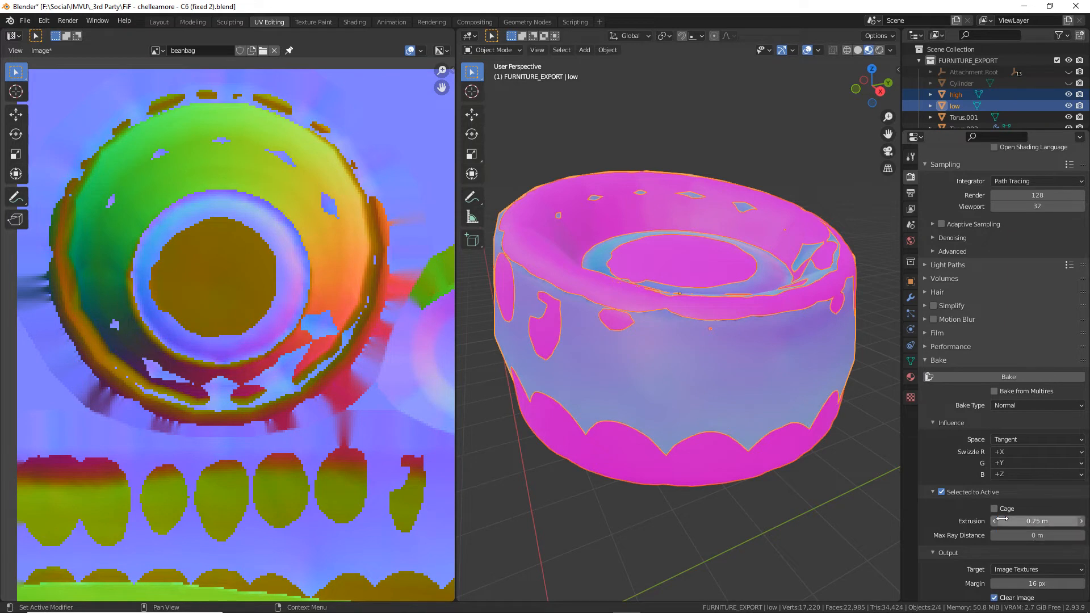
pyautogui.click(1009, 377)
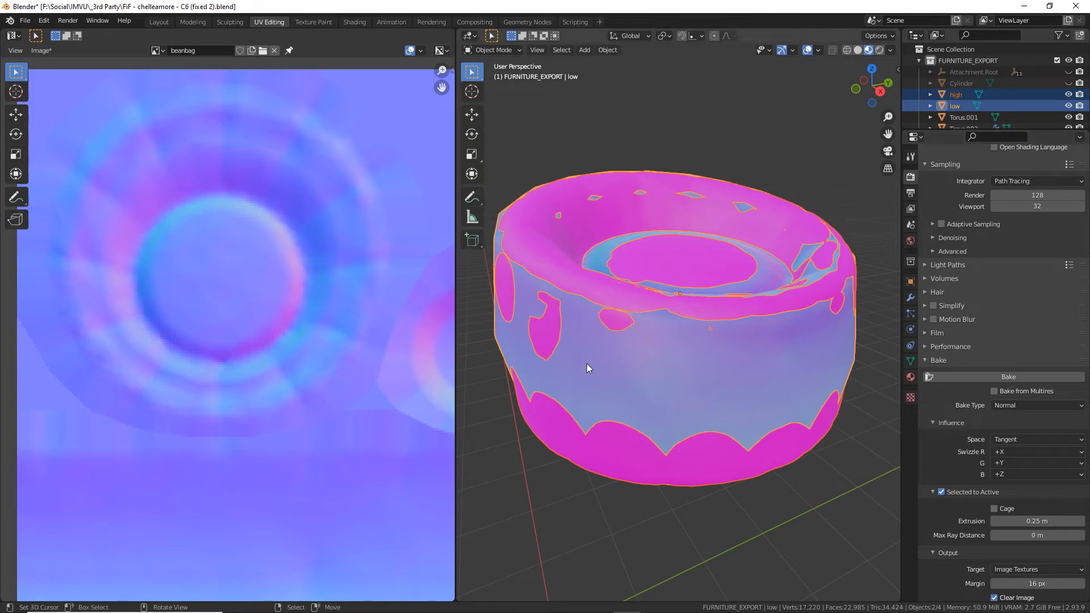
pyautogui.scroll(-3, 303, 326)
pyautogui.scroll(-1, 303, 325)
pyautogui.moveTo(303, 326); pyautogui.dragTo(231, 378, button='middle')
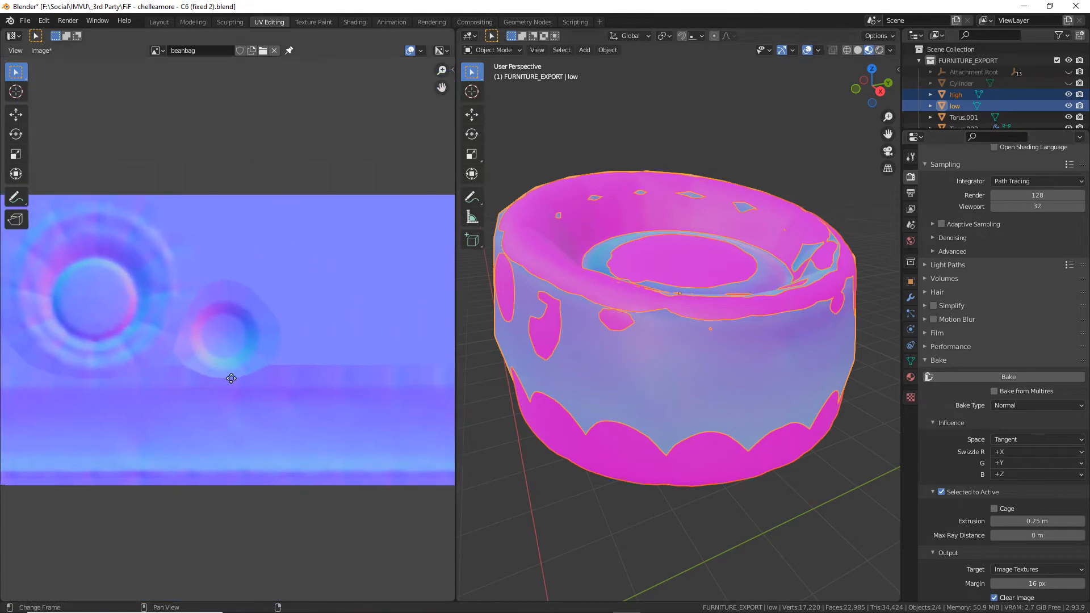
pyautogui.scroll(-1, 334, 383)
pyautogui.moveTo(338, 386); pyautogui.dragTo(274, 381, button='middle')
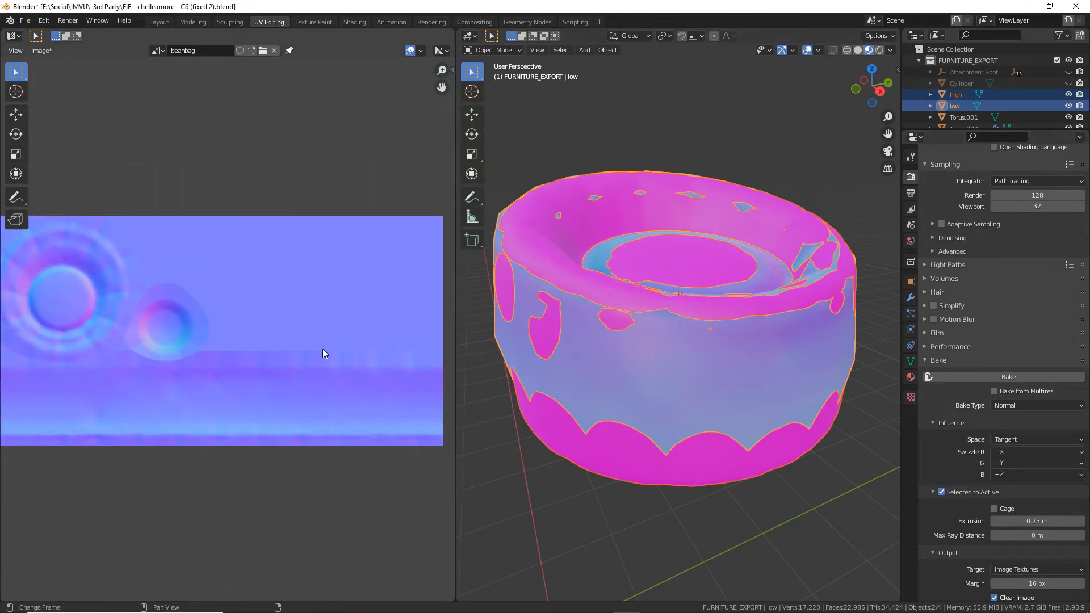
# In the Shading workspace, replace the image in the beanbag material's base colour texture node with the gray256.jpg file.
pyautogui.click(355, 22)
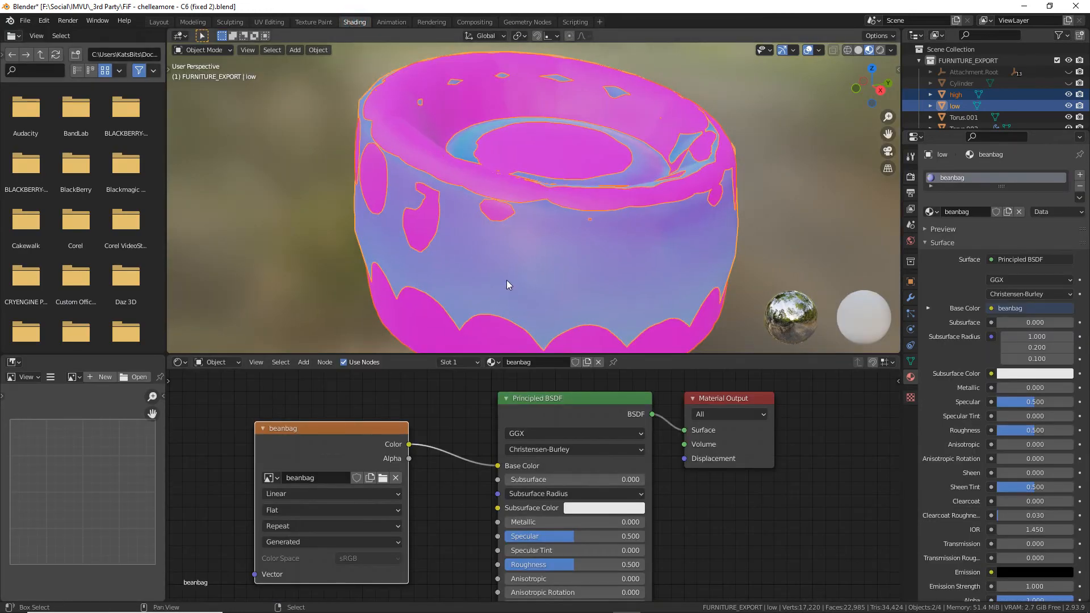
pyautogui.keyDown('shift'); pyautogui.moveTo(506, 282); pyautogui.dragTo(487, 240, button='middle'); pyautogui.keyUp('shift')
pyautogui.scroll(-3, 396, 502)
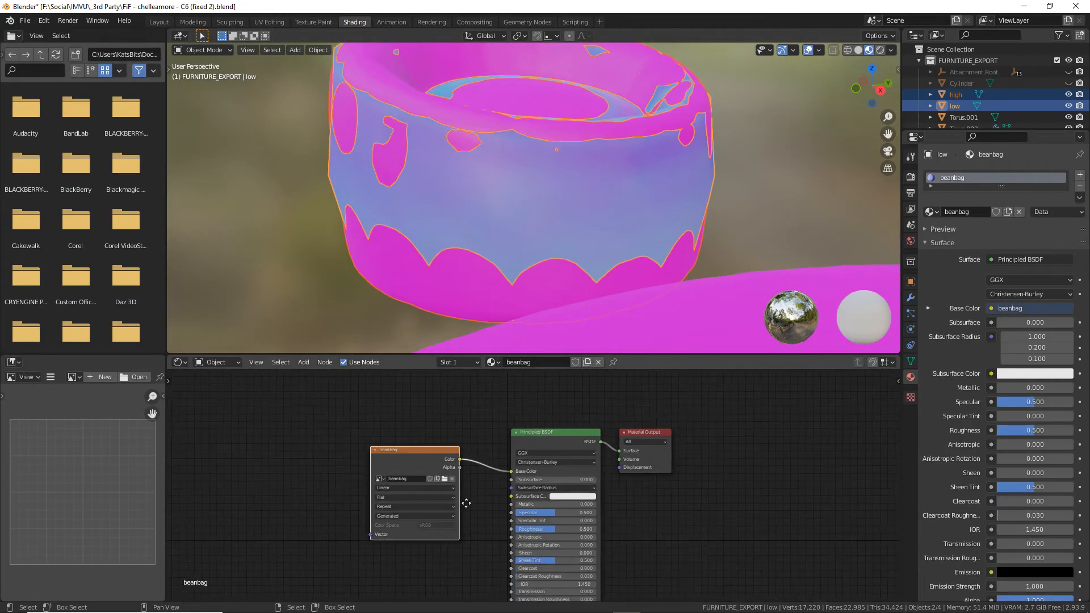
pyautogui.scroll(4, 414, 462)
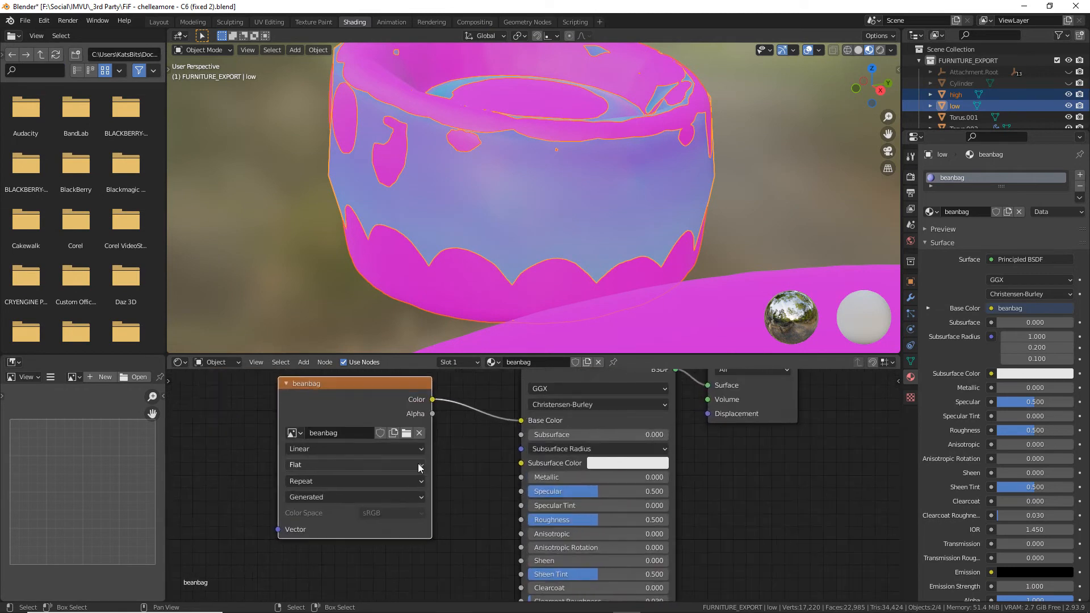
pyautogui.click(406, 433)
pyautogui.scroll(-3, 631, 380)
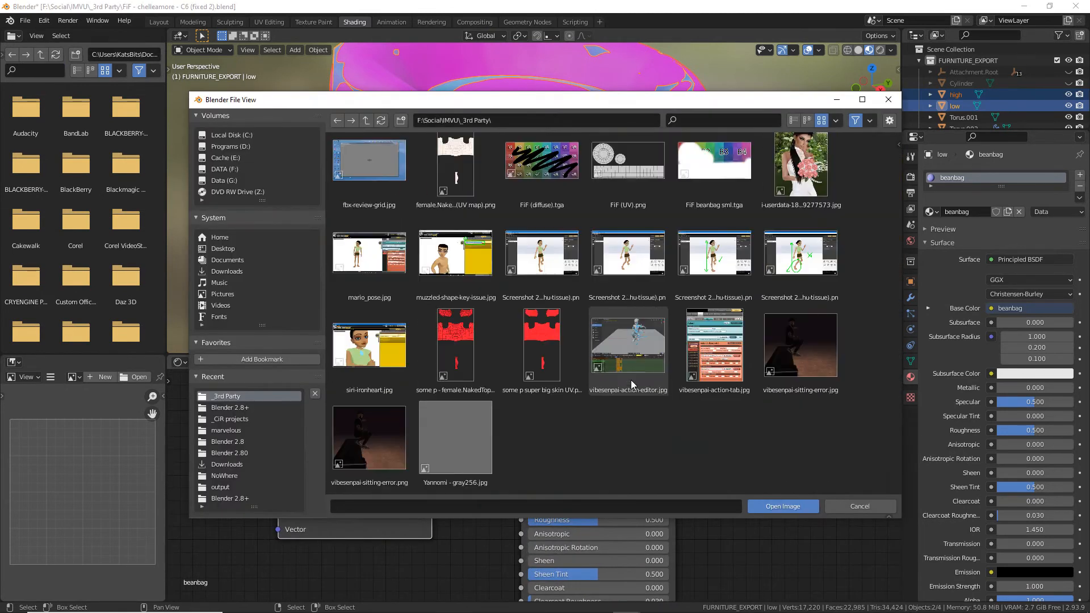
pyautogui.click(455, 428)
pyautogui.click(794, 506)
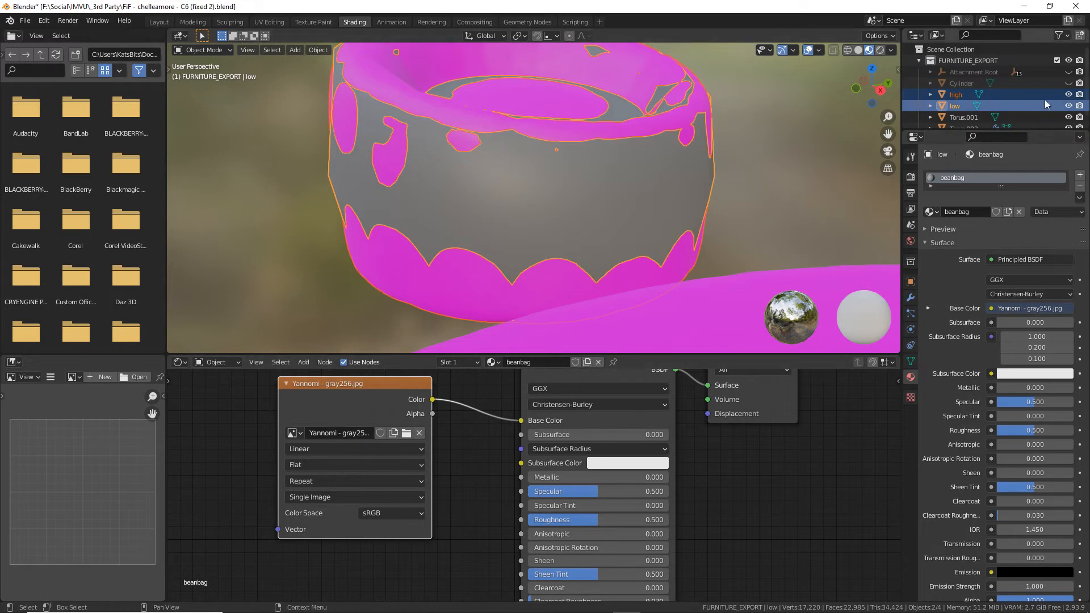
# Hide the high mesh to leave the low beanbag on view.
pyautogui.click(1069, 95)
pyautogui.moveTo(459, 138); pyautogui.dragTo(619, 238, button='middle')
pyautogui.scroll(-5, 505, 403)
# Add a second Image Texture node below the base colour texture and connect its Color output to the Principled BSDF's Normal input.
pyautogui.moveTo(440, 547); pyautogui.dragTo(390, 466, button='middle')
pyautogui.moveTo(333, 426); pyautogui.dragTo(308, 451, button='middle')
pyautogui.scroll(1, 296, 407)
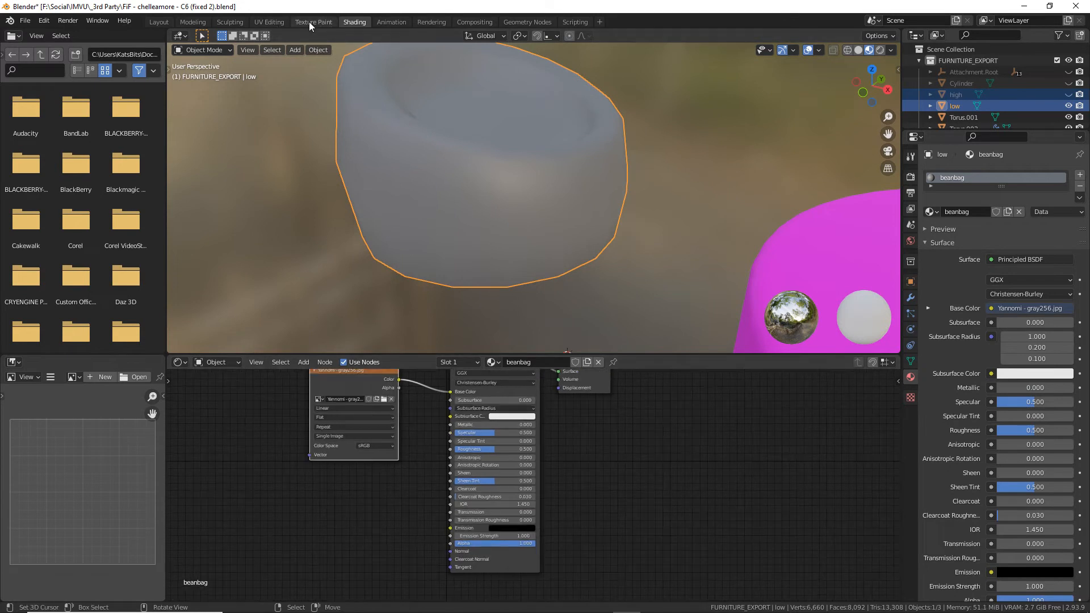
pyautogui.click(304, 363)
pyautogui.moveTo(313, 426)
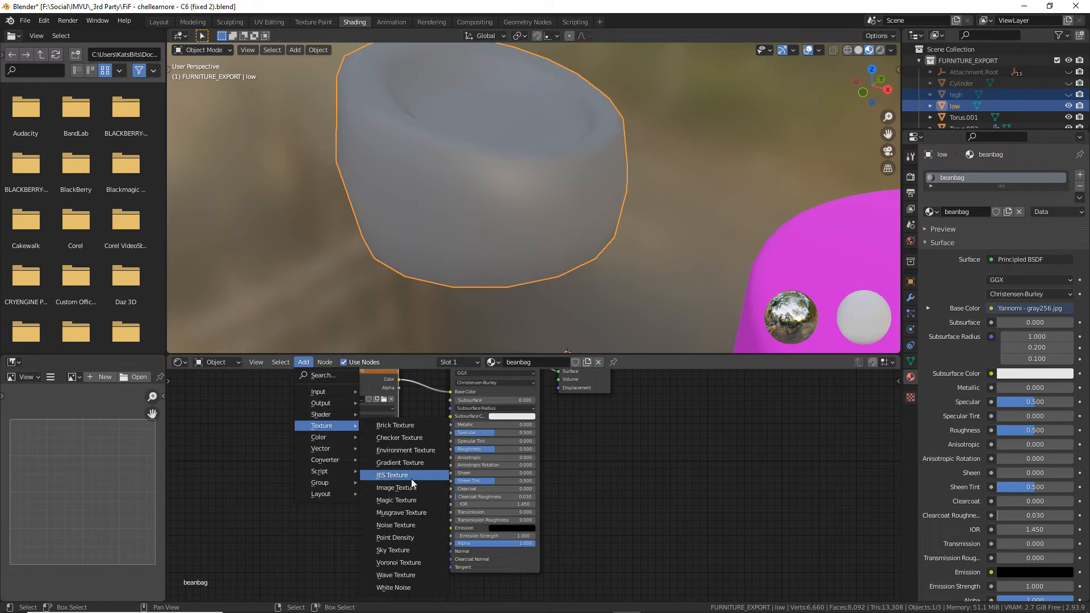
pyautogui.click(397, 488)
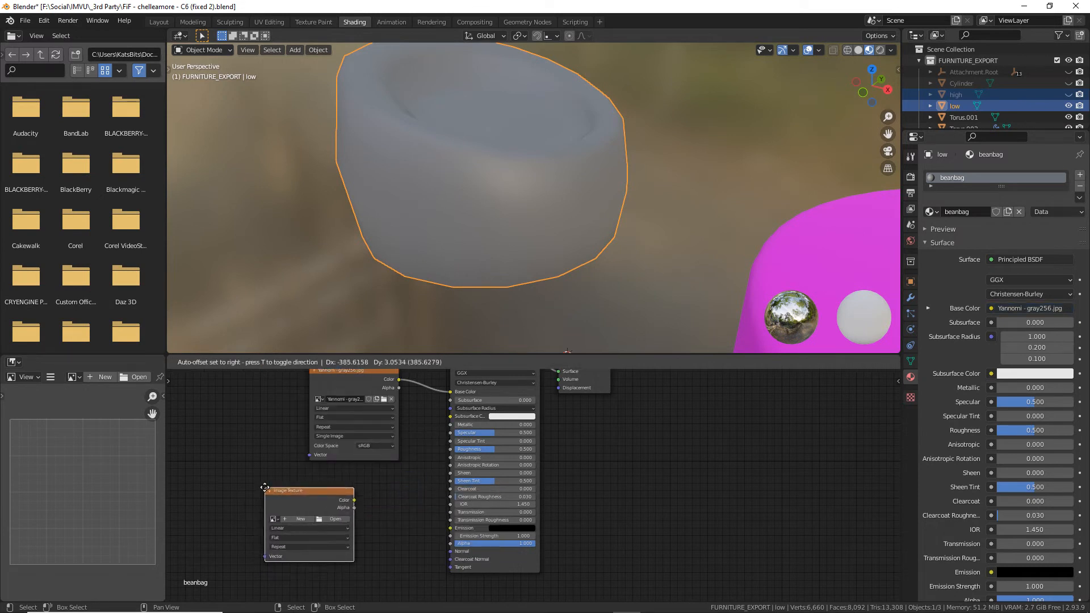
pyautogui.click(256, 490)
pyautogui.moveTo(346, 504); pyautogui.dragTo(387, 516)
pyautogui.scroll(1, 386, 516)
pyautogui.scroll(2, 386, 516)
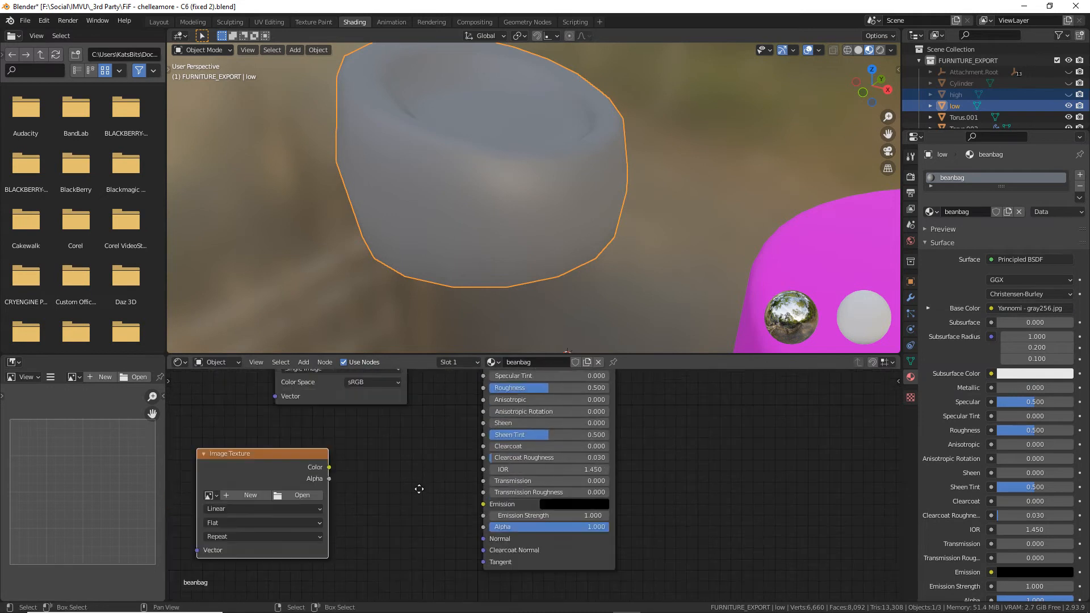
pyautogui.moveTo(370, 438); pyautogui.dragTo(565, 528)
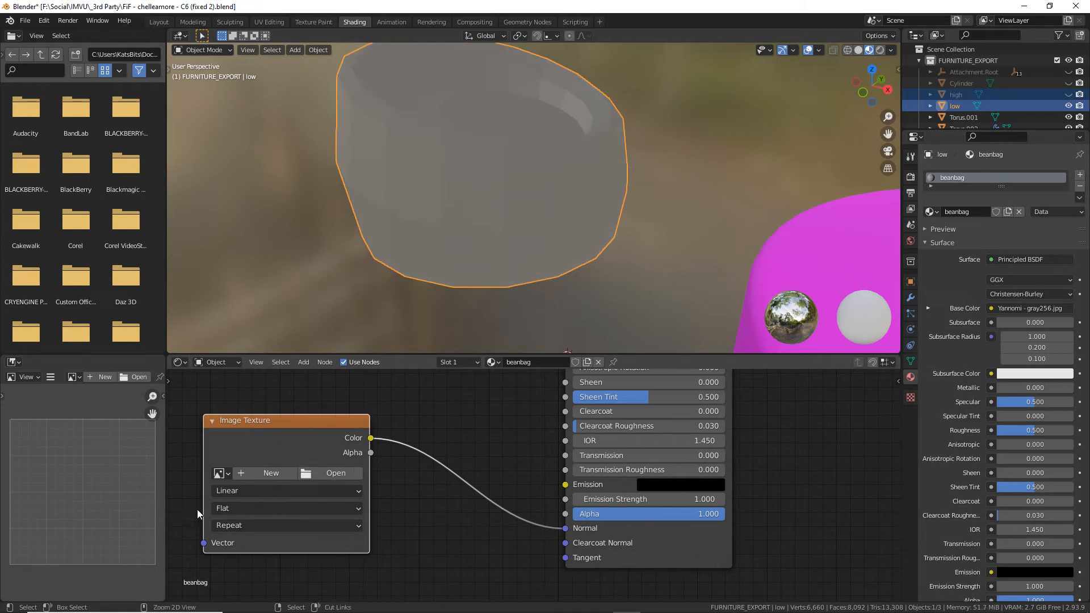
# Assign the baked beanbag image to the new Image Texture node and inspect the low beanbag's shading.
pyautogui.moveTo(219, 457)
pyautogui.mouseDown()
pyautogui.moveTo(200, 484)
pyautogui.moveTo(209, 453)
pyautogui.mouseUp()
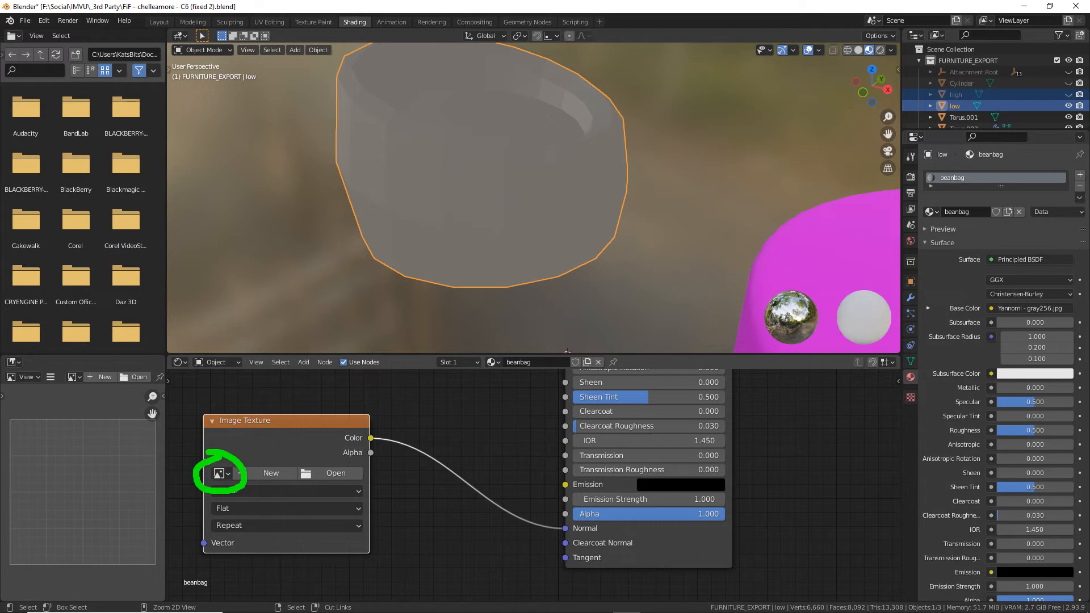
pyautogui.click(219, 473)
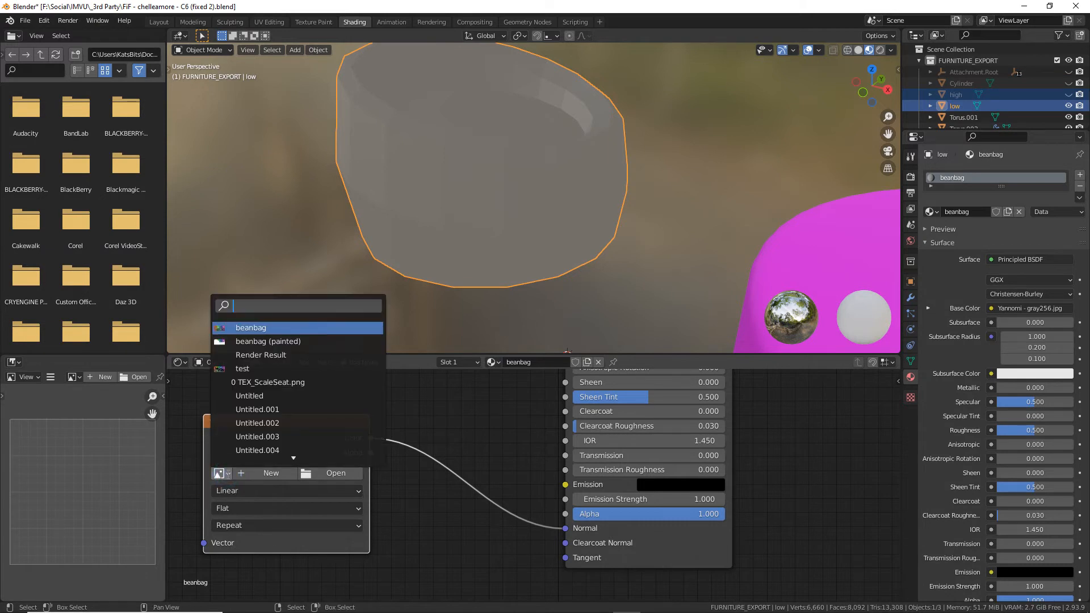
pyautogui.click(255, 328)
pyautogui.moveTo(455, 196); pyautogui.dragTo(543, 208, button='middle')
pyautogui.scroll(-2, 445, 244)
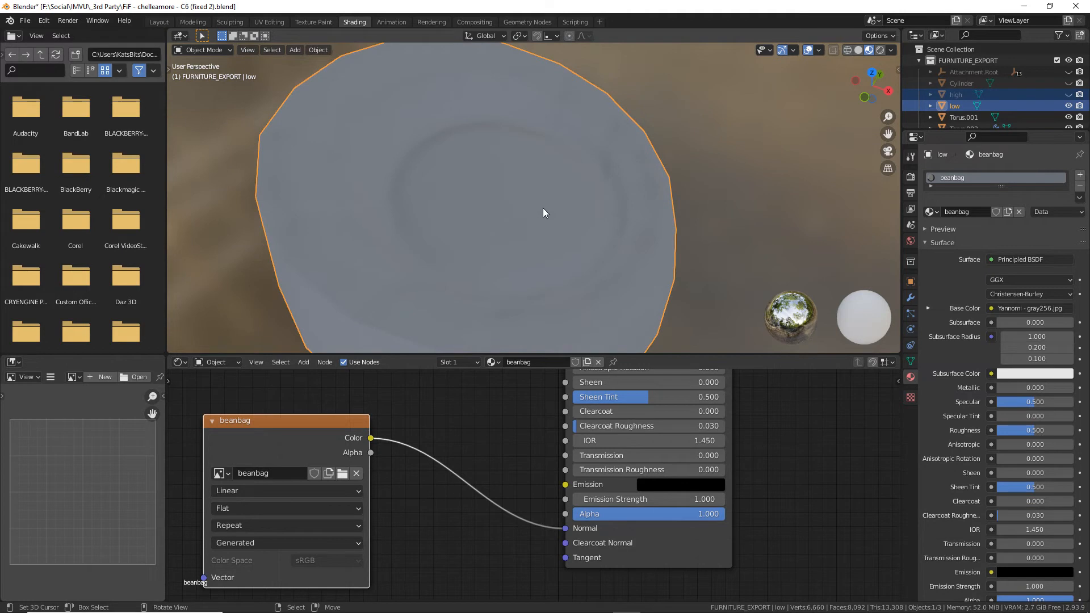
pyautogui.click(248, 51)
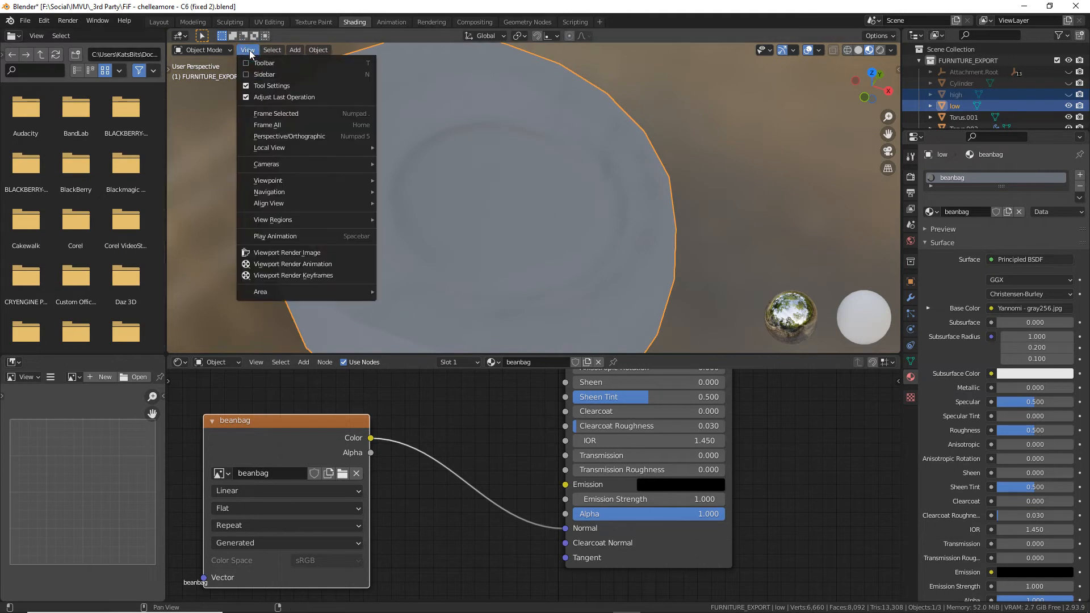
pyautogui.click(266, 114)
pyautogui.moveTo(554, 270); pyautogui.dragTo(462, 226, button='middle')
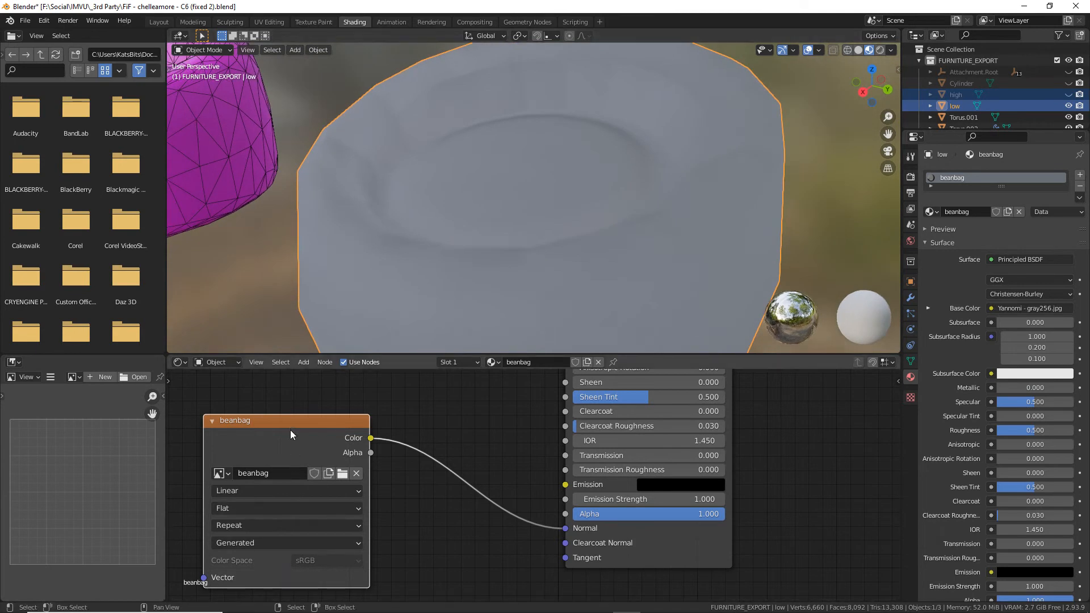
# Insert a Normal Map node in the link between the beanbag texture's Color output and the Principled BSDF's Normal input.
pyautogui.moveTo(291, 431); pyautogui.dragTo(293, 420)
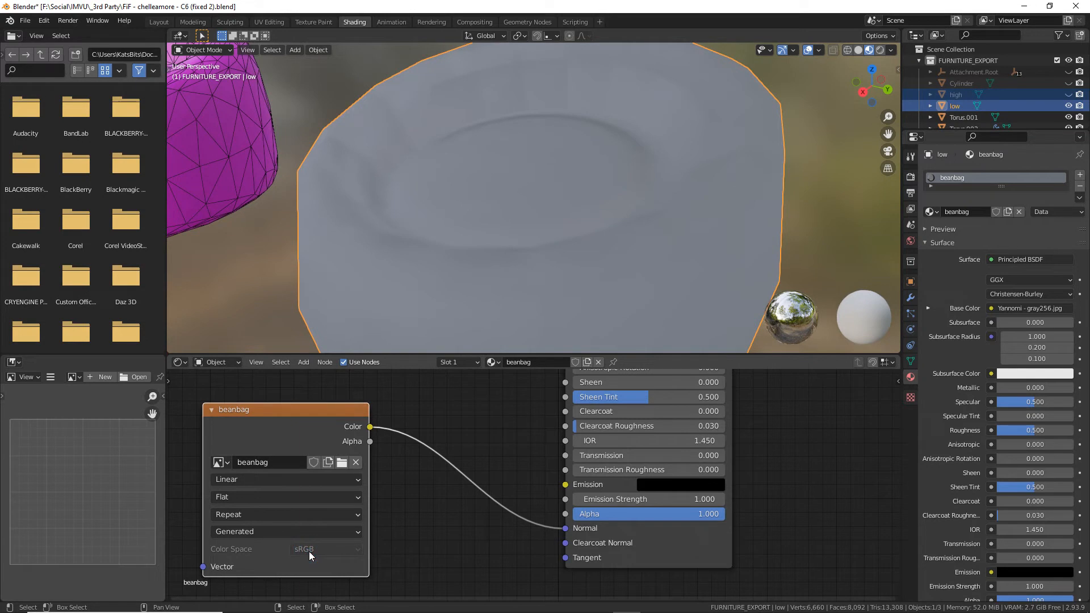
pyautogui.click(306, 362)
pyautogui.moveTo(322, 451)
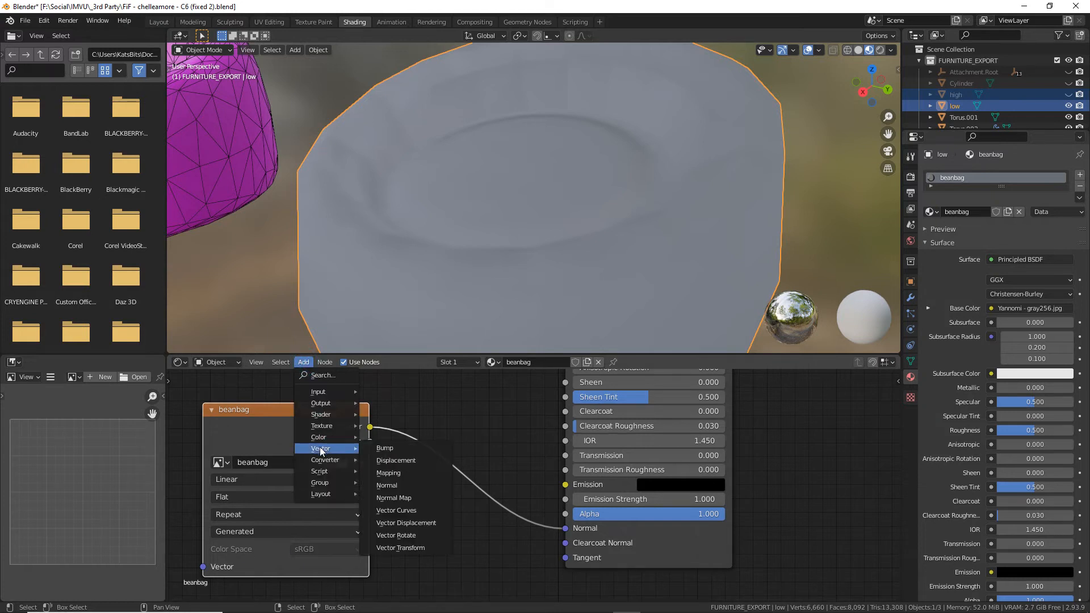
pyautogui.click(380, 509)
pyautogui.moveTo(308, 461); pyautogui.dragTo(307, 460)
pyautogui.moveTo(294, 374); pyautogui.dragTo(321, 377)
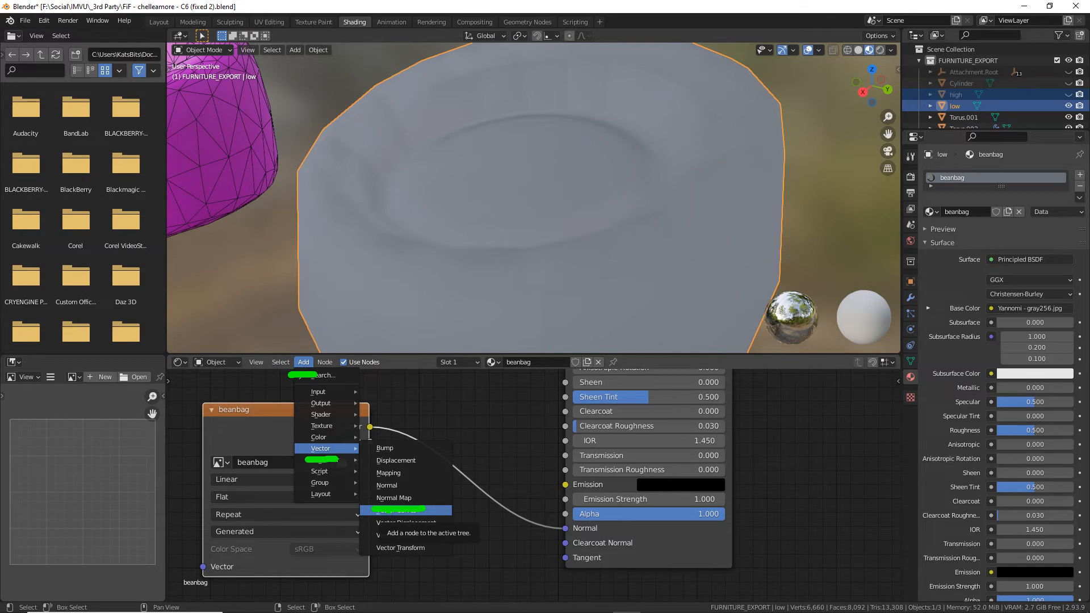
pyautogui.click(392, 498)
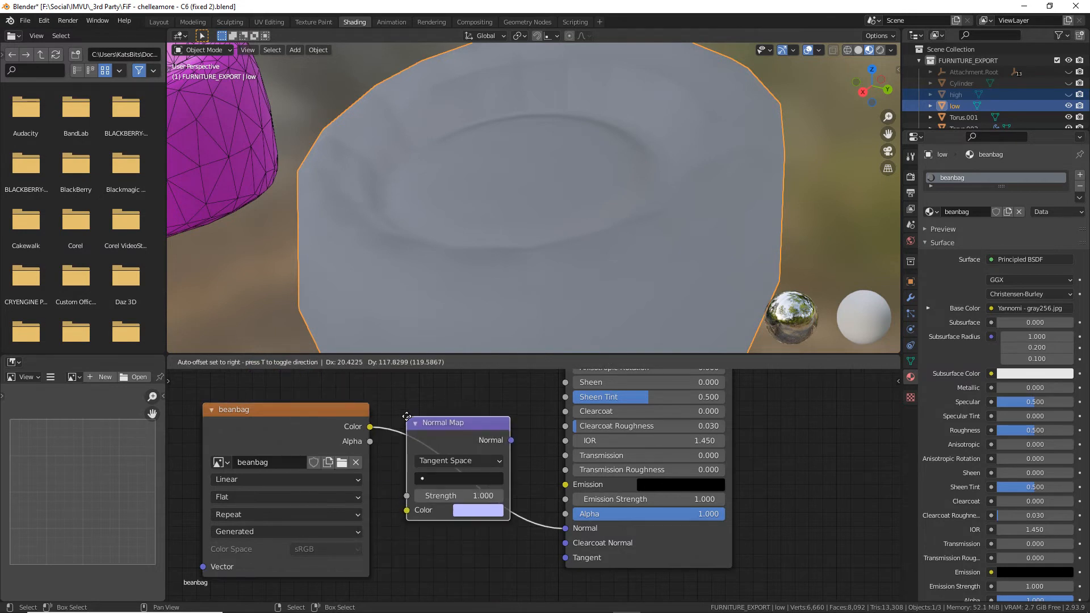
pyautogui.click(412, 420)
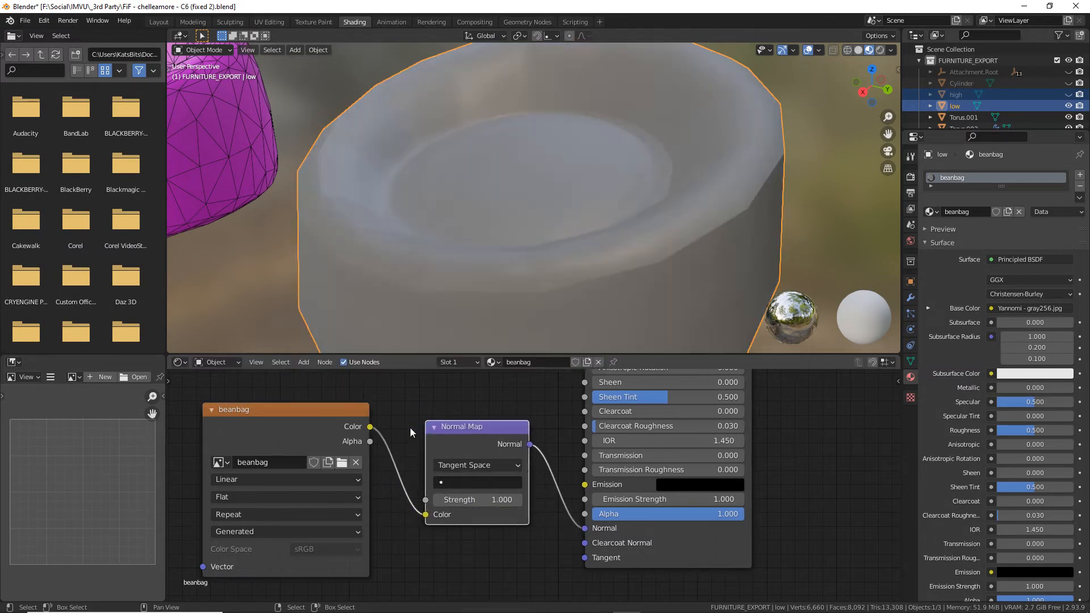
pyautogui.moveTo(498, 199); pyautogui.dragTo(534, 188, button='middle')
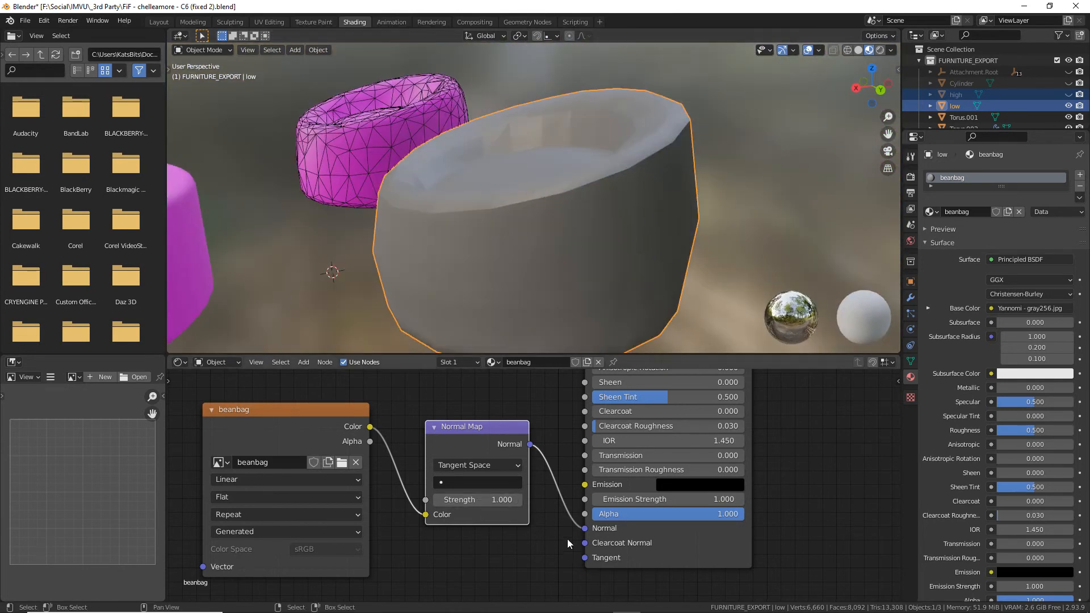
pyautogui.click(307, 547)
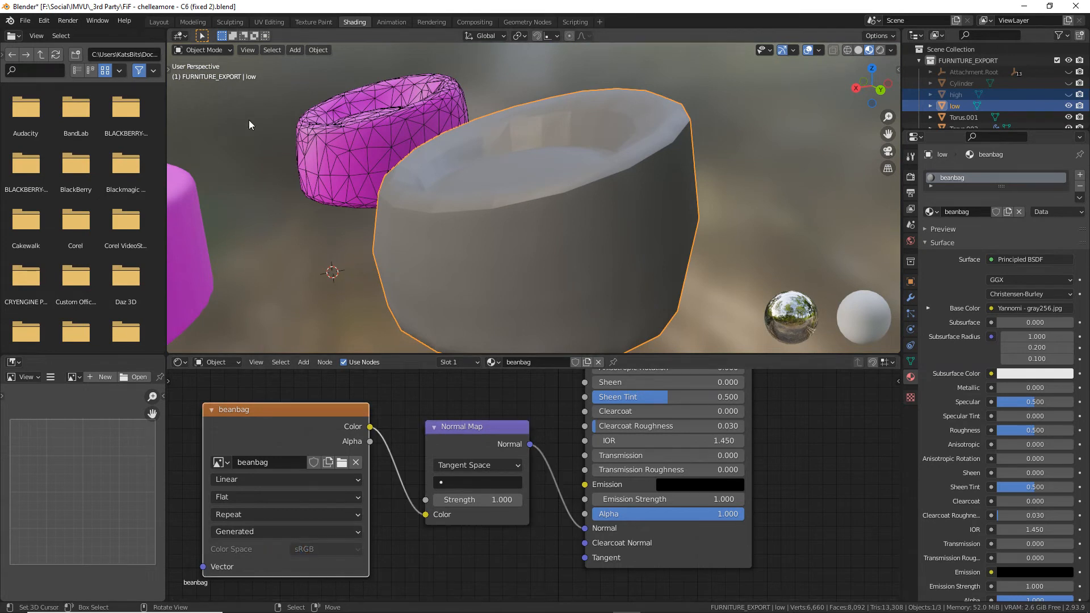
pyautogui.moveTo(349, 148); pyautogui.dragTo(380, 148, button='middle')
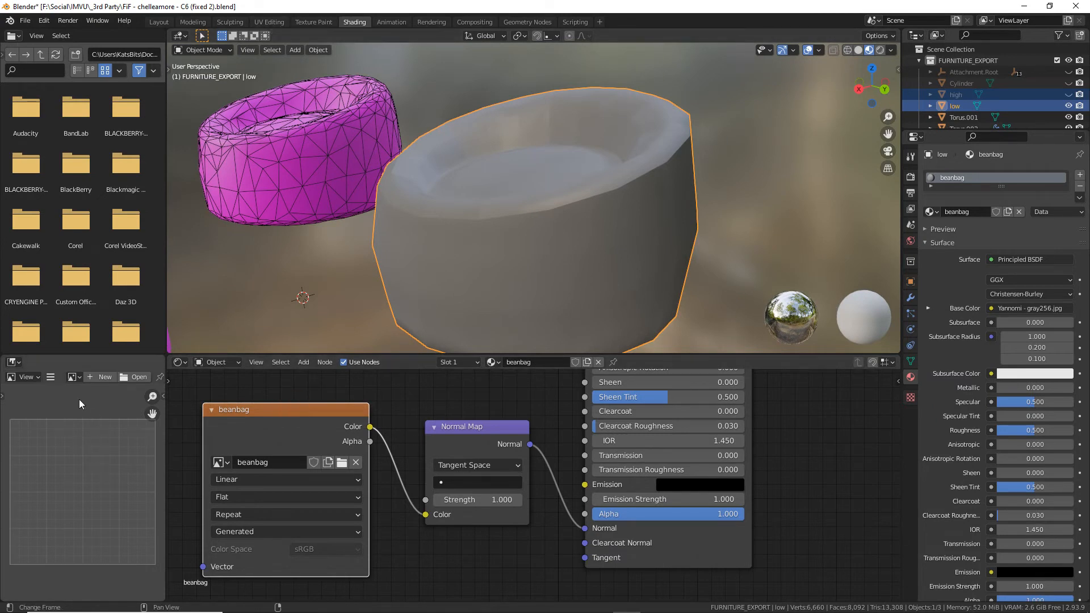
# Display the baked beanbag image in the Image Editor and fit the whole image in view.
pyautogui.click(74, 377)
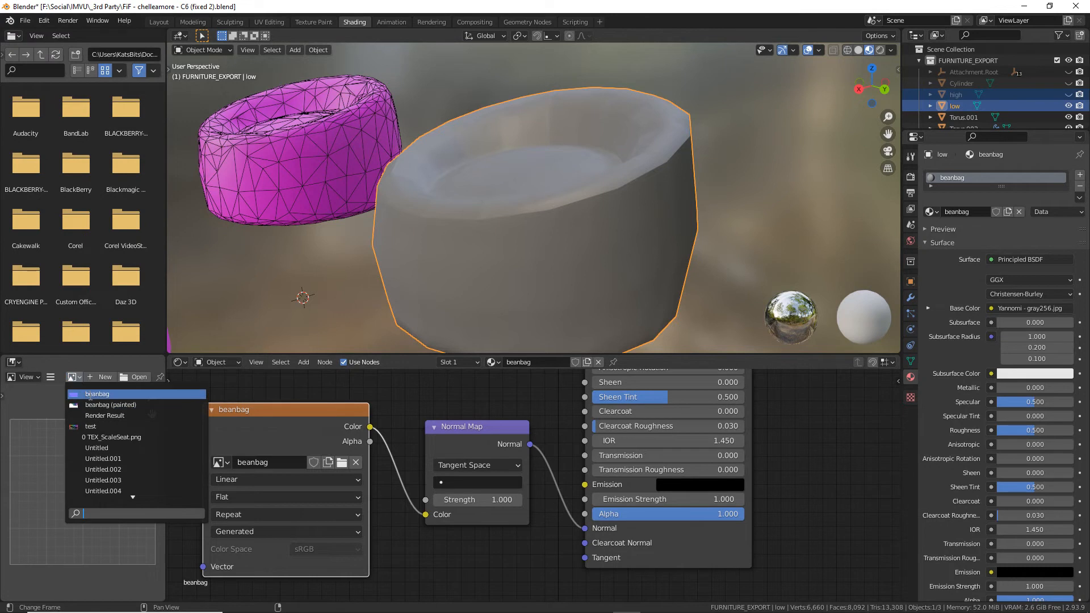
pyautogui.click(89, 397)
pyautogui.scroll(-4, 67, 477)
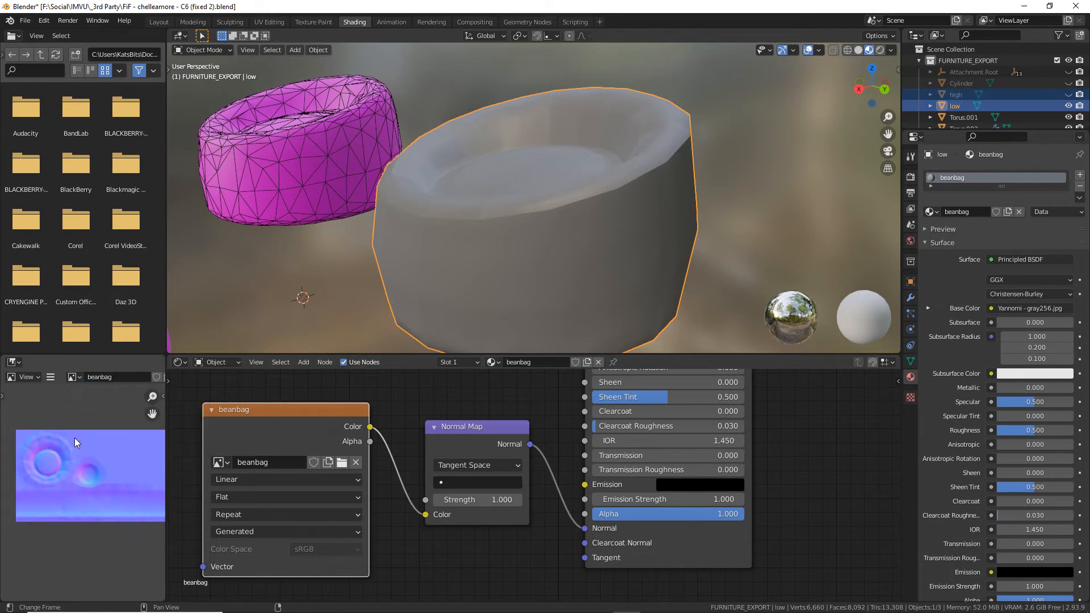
# Save the baked image as beanbag_normal.tga in Targa Raw format in the _3rd Party folder.
pyautogui.click(50, 376)
pyautogui.moveTo(63, 403)
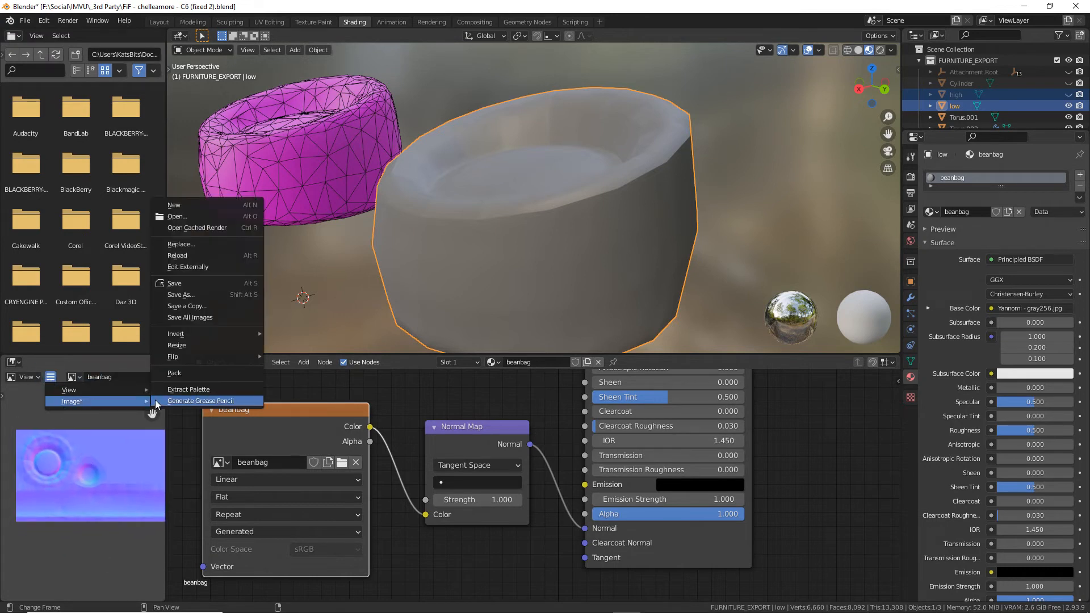
pyautogui.click(186, 294)
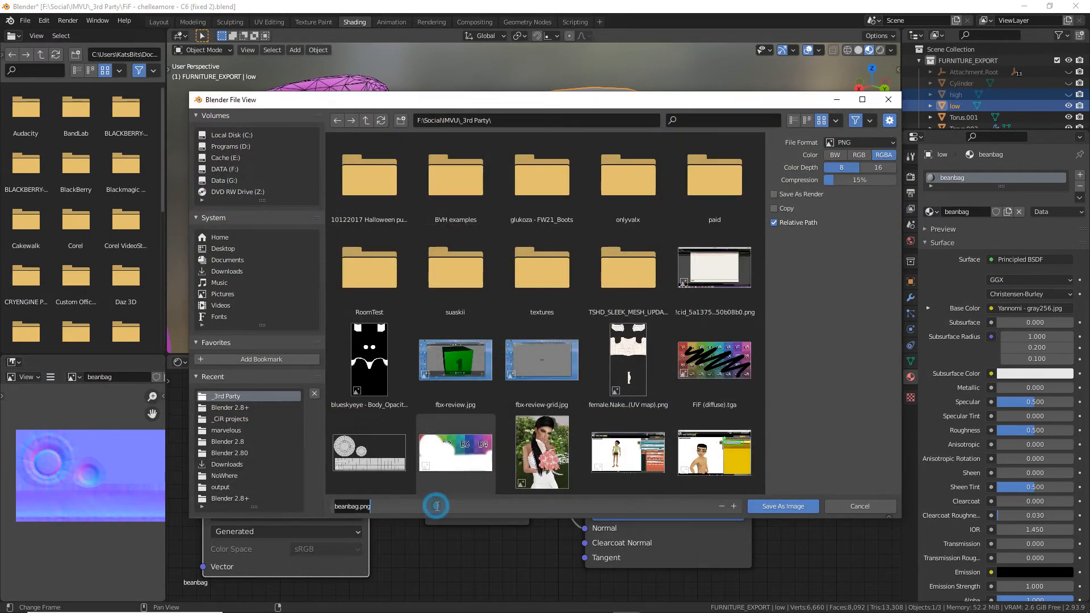
pyautogui.click(358, 506)
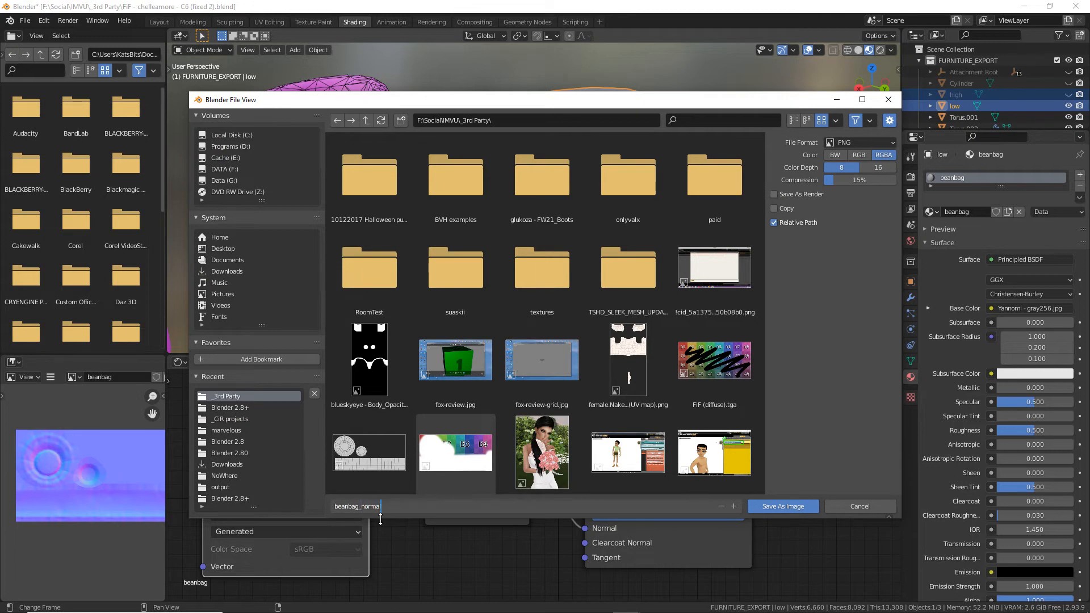
pyautogui.press('Return')
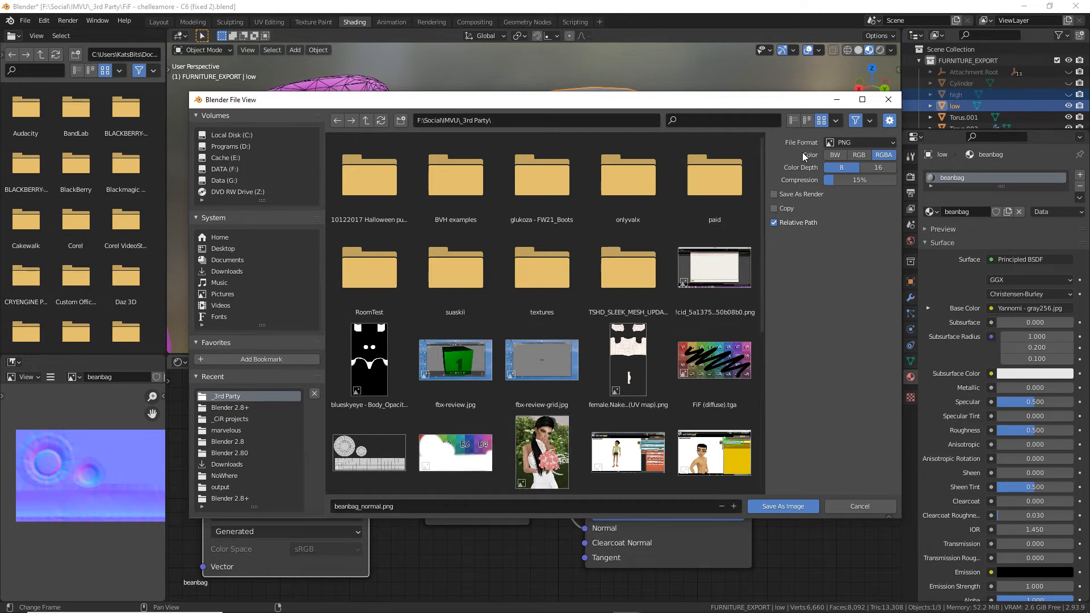
pyautogui.click(846, 144)
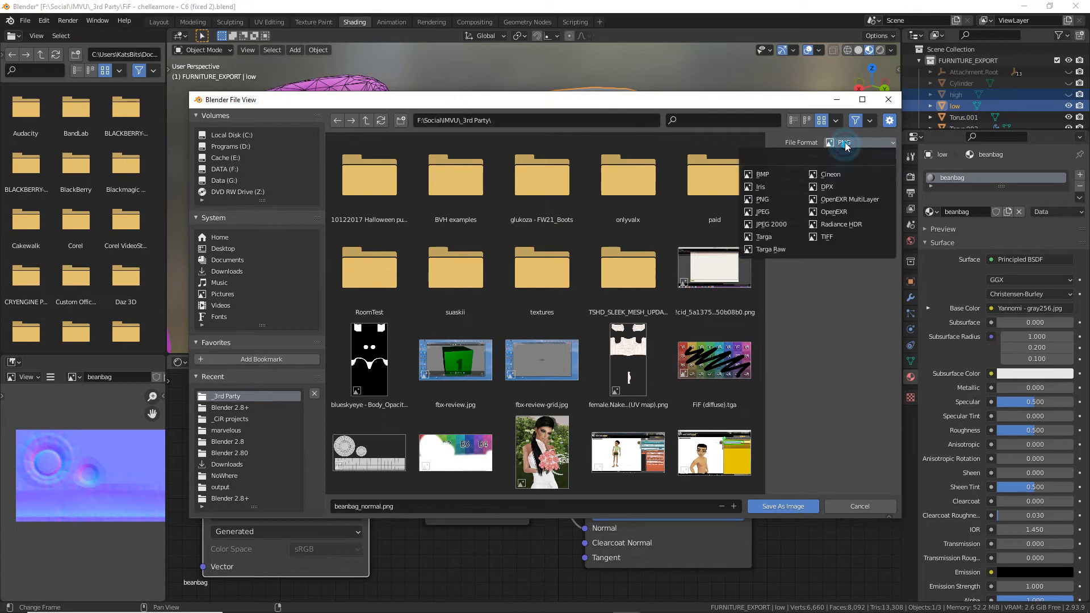
pyautogui.click(774, 249)
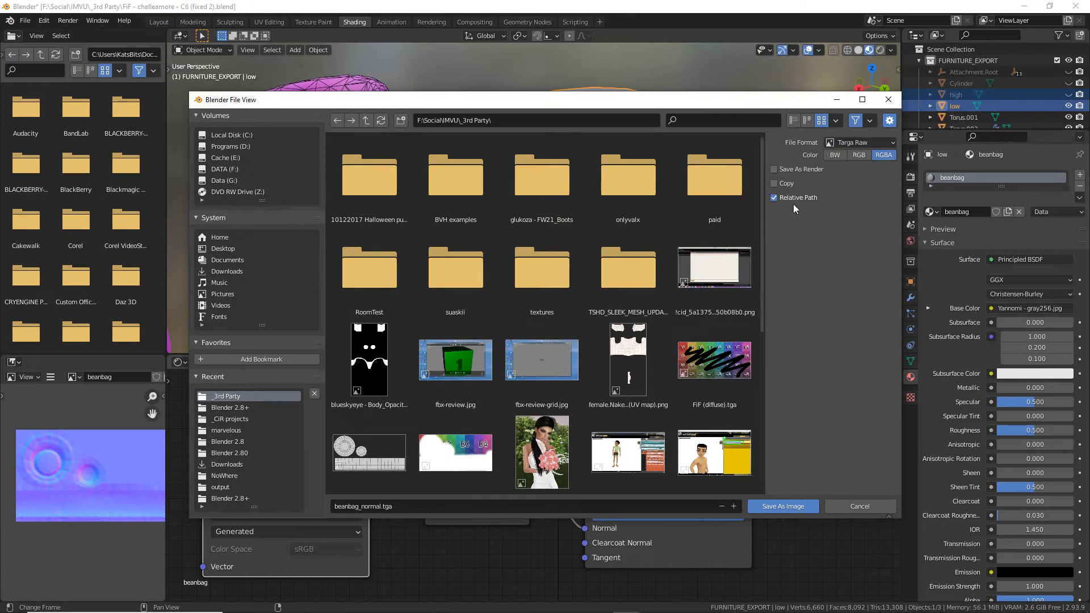
pyautogui.click(784, 507)
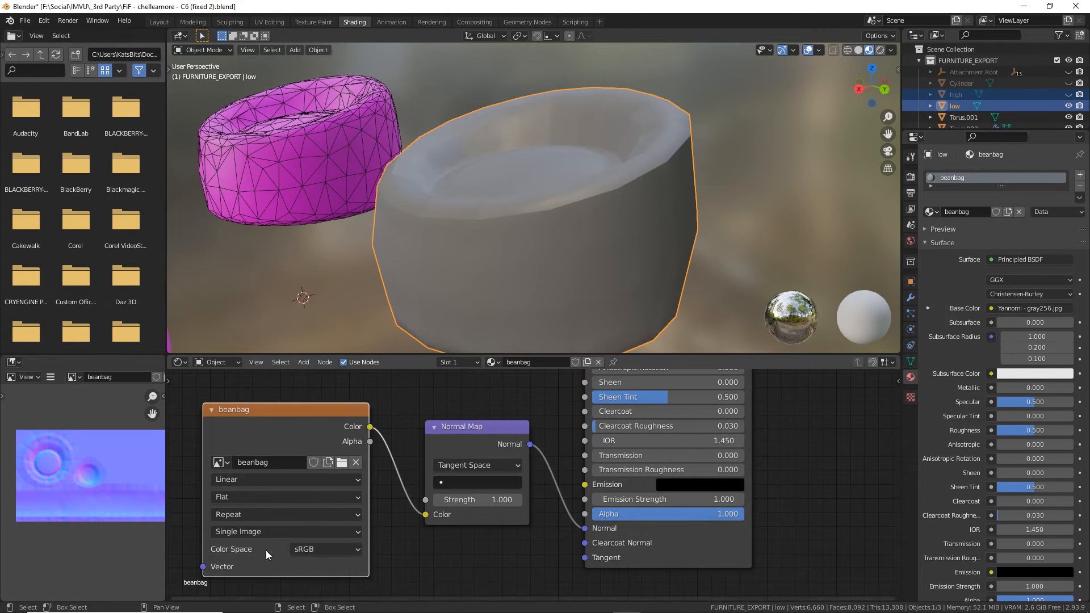
# Set the beanbag normal texture's Color Space to Non-Color and inspect the result on the low mesh.
pyautogui.hotkey('ctrl', '2')
pyautogui.moveTo(213, 545); pyautogui.dragTo(336, 562)
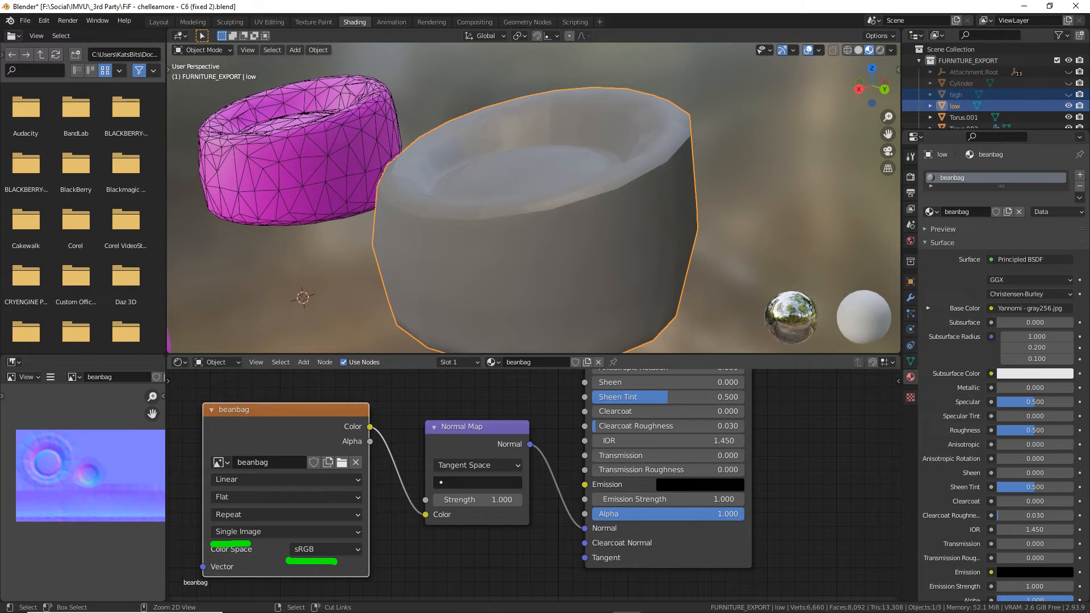
pyautogui.press('Escape')
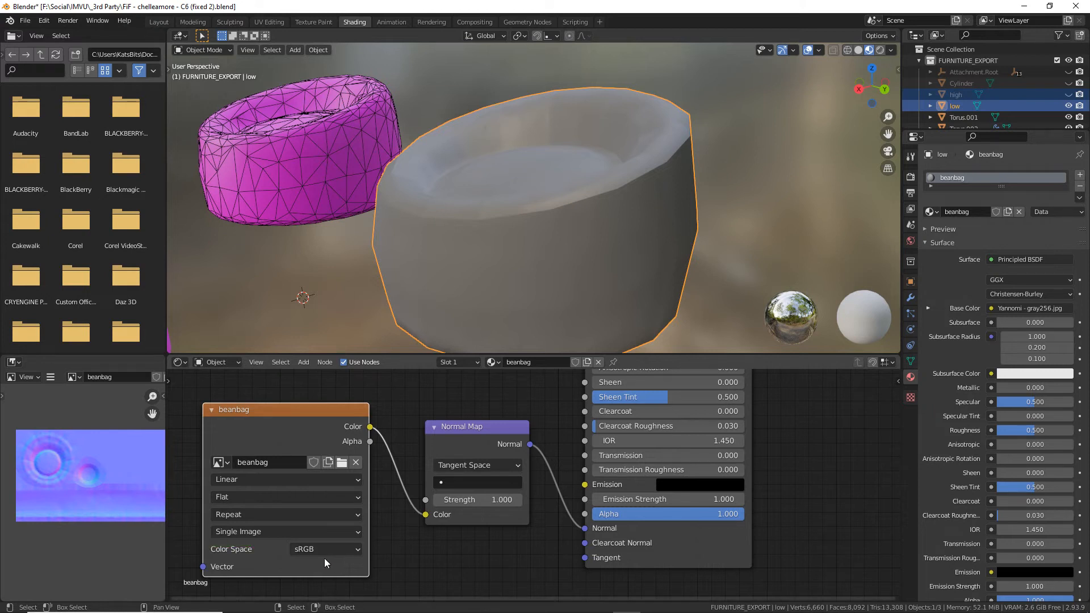
pyautogui.hotkey('ctrl', '2')
pyautogui.click(316, 549)
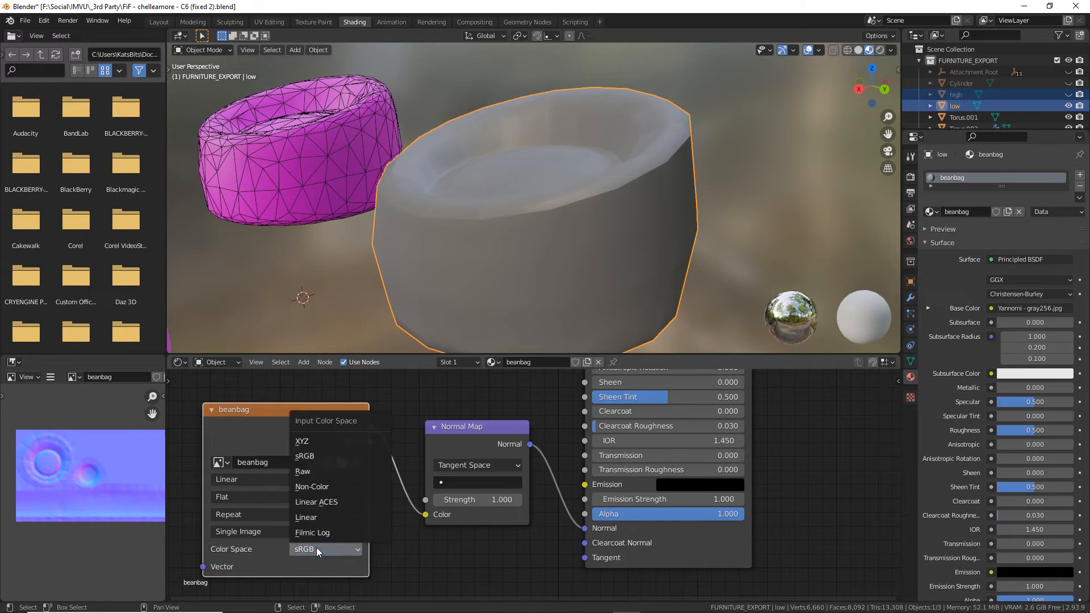
pyautogui.moveTo(651, 199); pyautogui.dragTo(611, 233, button='middle')
pyautogui.click(326, 550)
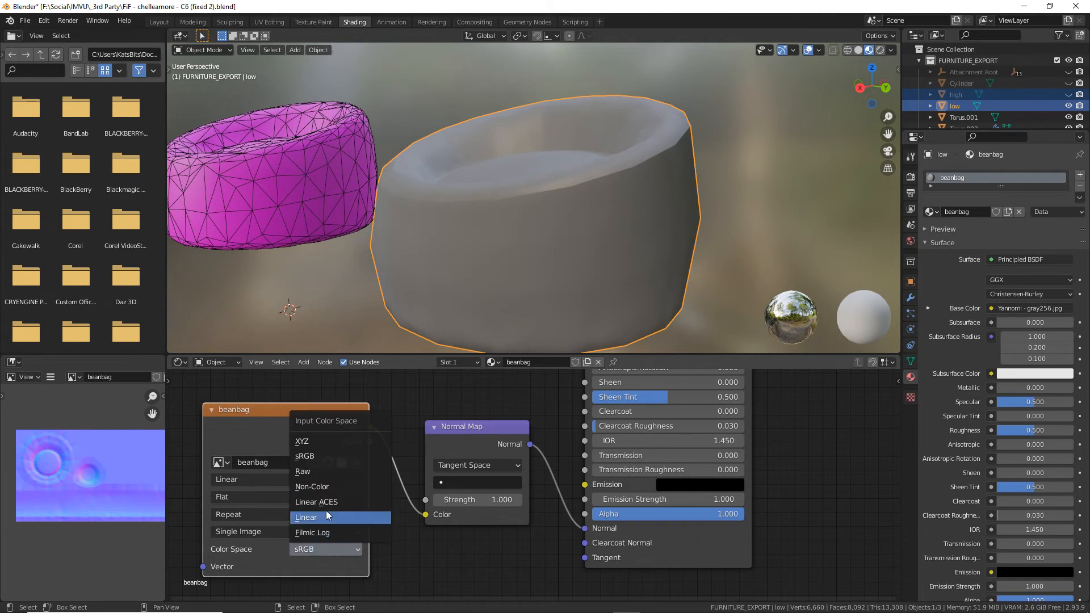
pyautogui.click(326, 486)
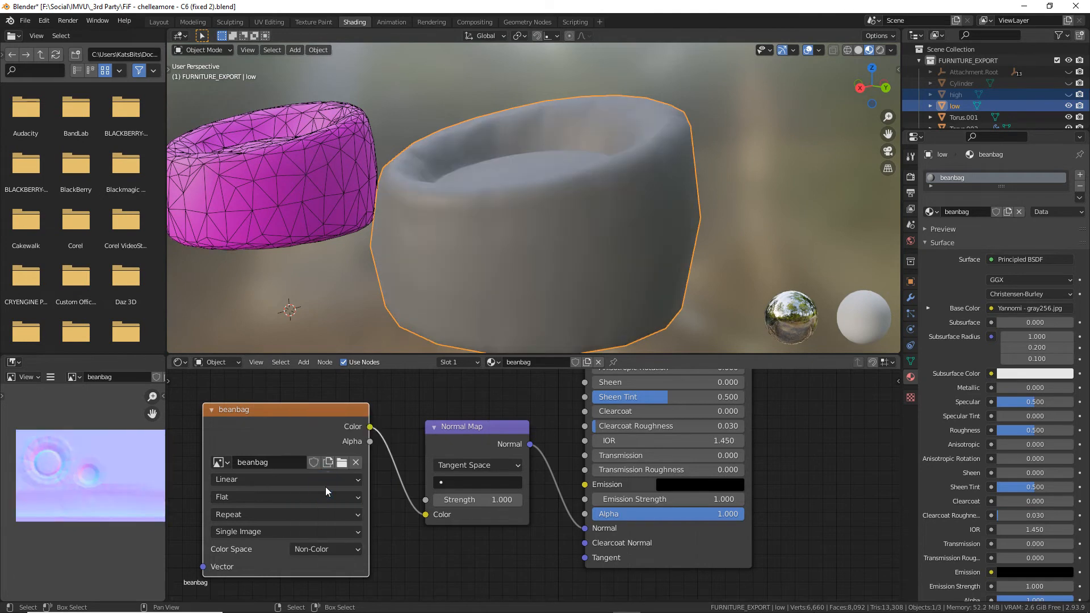
pyautogui.moveTo(544, 151)
pyautogui.mouseDown(button='middle')
pyautogui.moveTo(590, 209)
pyautogui.moveTo(512, 213)
pyautogui.moveTo(689, 186)
pyautogui.moveTo(569, 197)
pyautogui.moveTo(393, 189)
pyautogui.moveTo(502, 185)
pyautogui.moveTo(524, 220)
pyautogui.moveTo(601, 199)
pyautogui.moveTo(516, 212)
pyautogui.moveTo(579, 209)
pyautogui.mouseUp(button='middle')
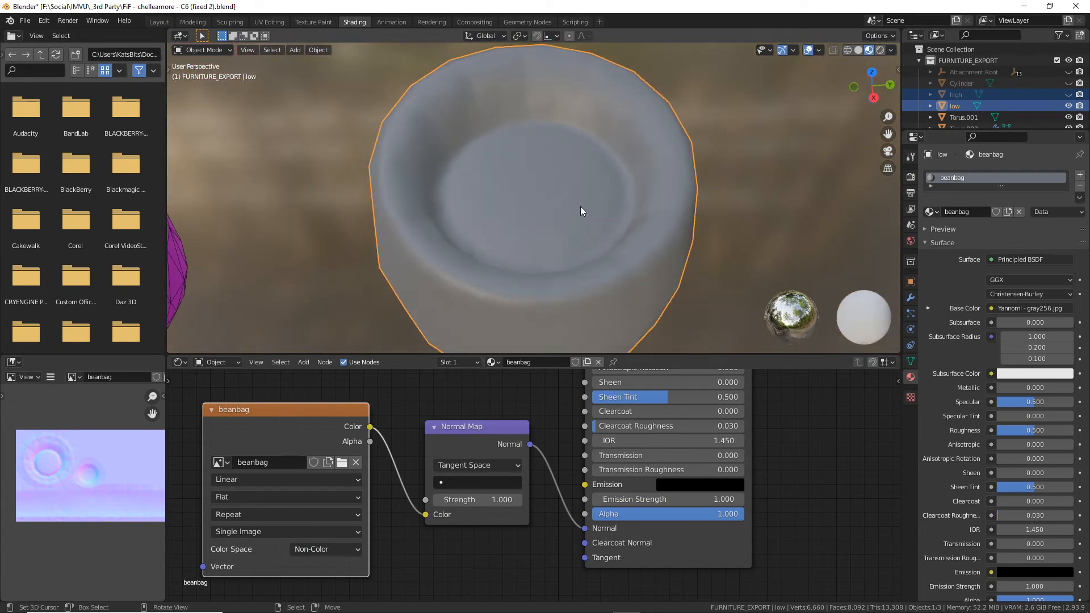
pyautogui.moveTo(575, 212); pyautogui.dragTo(489, 221, button='middle')
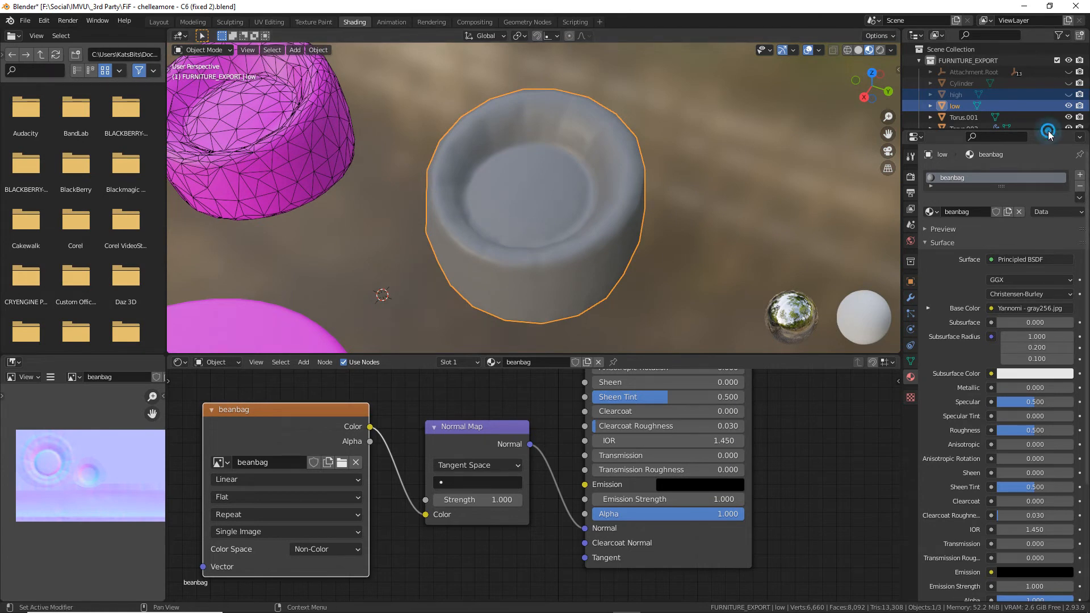
# Enlarge the Outliner, hide the low mesh and examine the high mesh in Solid viewport shading.
pyautogui.moveTo(1048, 131); pyautogui.dragTo(1048, 215)
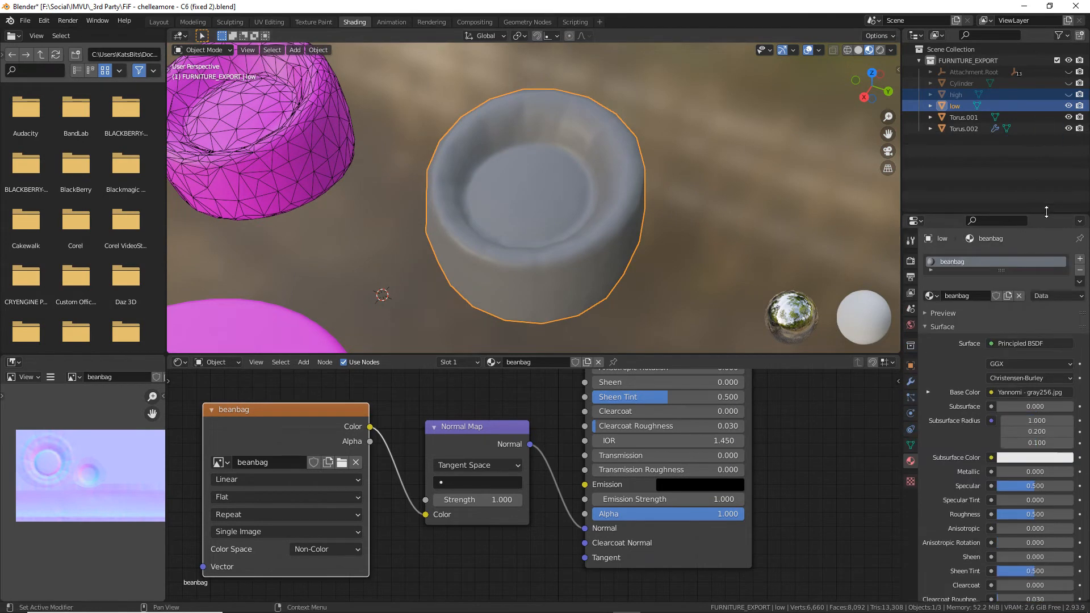
pyautogui.click(1069, 106)
pyautogui.click(1069, 95)
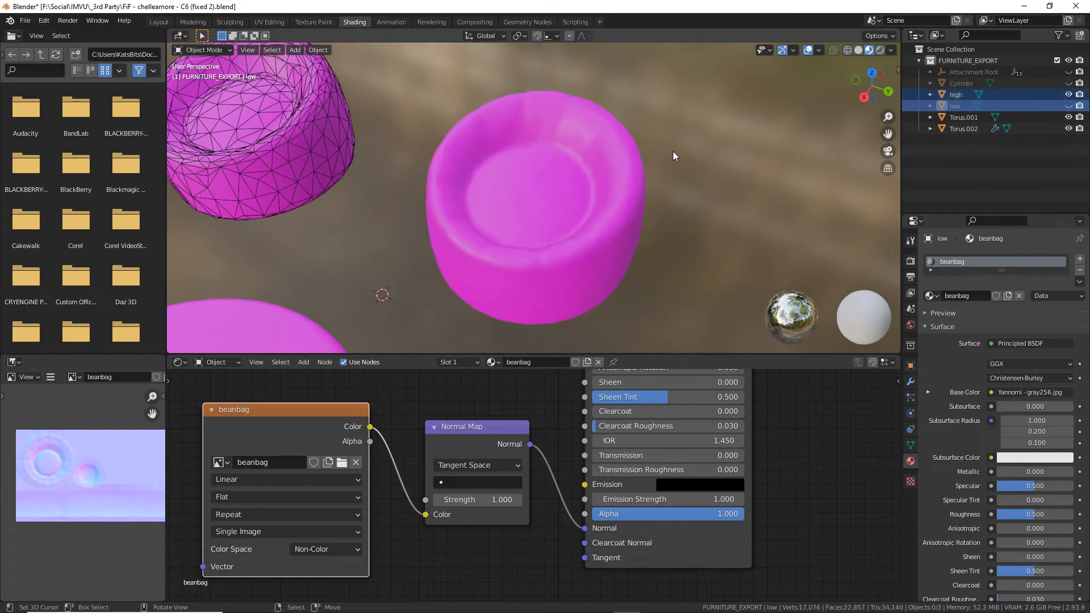
pyautogui.click(858, 51)
pyautogui.scroll(2, 623, 178)
pyautogui.moveTo(605, 202)
pyautogui.mouseDown(button='middle')
pyautogui.moveTo(567, 189)
pyautogui.moveTo(587, 213)
pyautogui.moveTo(693, 217)
pyautogui.moveTo(557, 226)
pyautogui.mouseUp(button='middle')
# Show the low mesh again, hide the high mesh and return the viewport to Material Preview shading.
pyautogui.click(1068, 106)
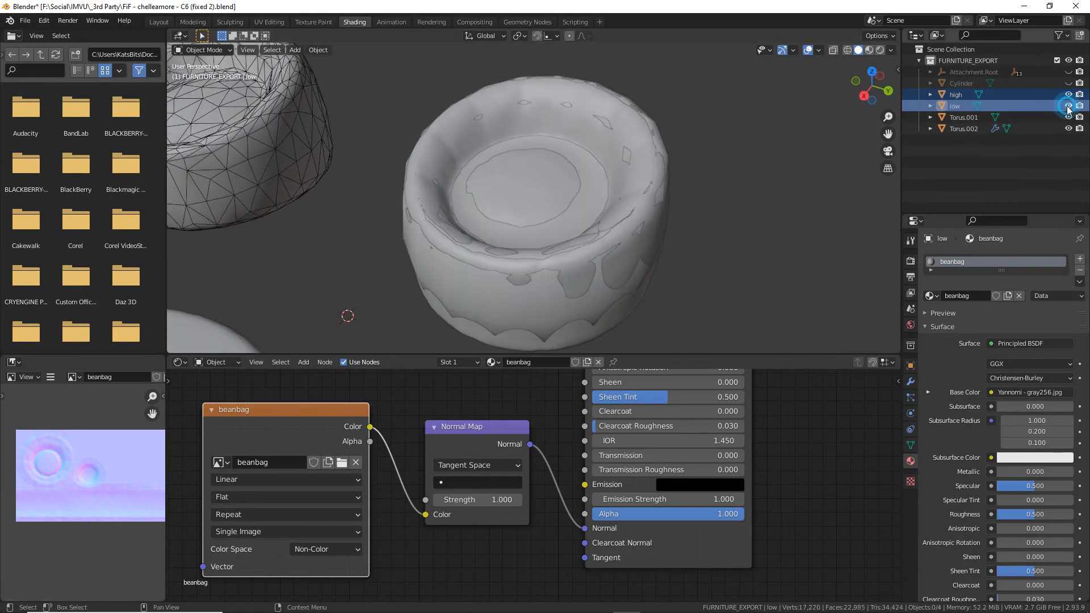
pyautogui.click(1069, 94)
pyautogui.moveTo(522, 204)
pyautogui.mouseDown(button='middle')
pyautogui.moveTo(523, 250)
pyautogui.moveTo(519, 175)
pyautogui.moveTo(499, 264)
pyautogui.moveTo(675, 244)
pyautogui.moveTo(468, 246)
pyautogui.mouseUp(button='middle')
pyautogui.click(869, 50)
pyautogui.scroll(-4, 457, 497)
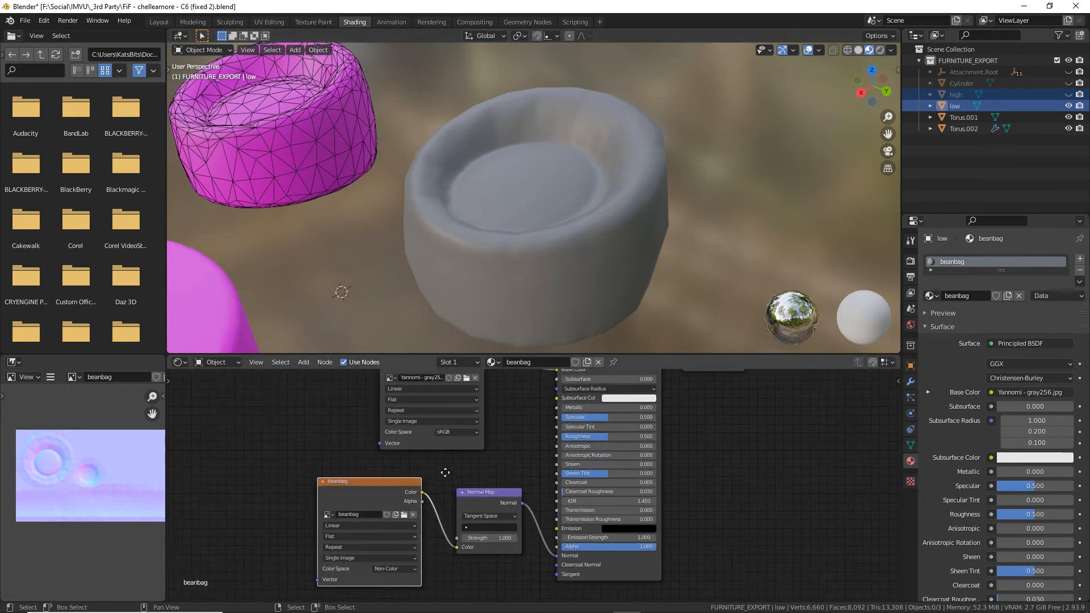
# Inspect the normal-mapped low beanbag from several angles, continuing in the Layout workspace.
pyautogui.moveTo(438, 284)
pyautogui.mouseDown(button='middle')
pyautogui.moveTo(438, 247)
pyautogui.moveTo(403, 233)
pyautogui.moveTo(283, 218)
pyautogui.moveTo(444, 256)
pyautogui.moveTo(447, 243)
pyautogui.moveTo(557, 243)
pyautogui.moveTo(476, 264)
pyautogui.moveTo(475, 252)
pyautogui.moveTo(553, 238)
pyautogui.moveTo(565, 248)
pyautogui.mouseUp(button='middle')
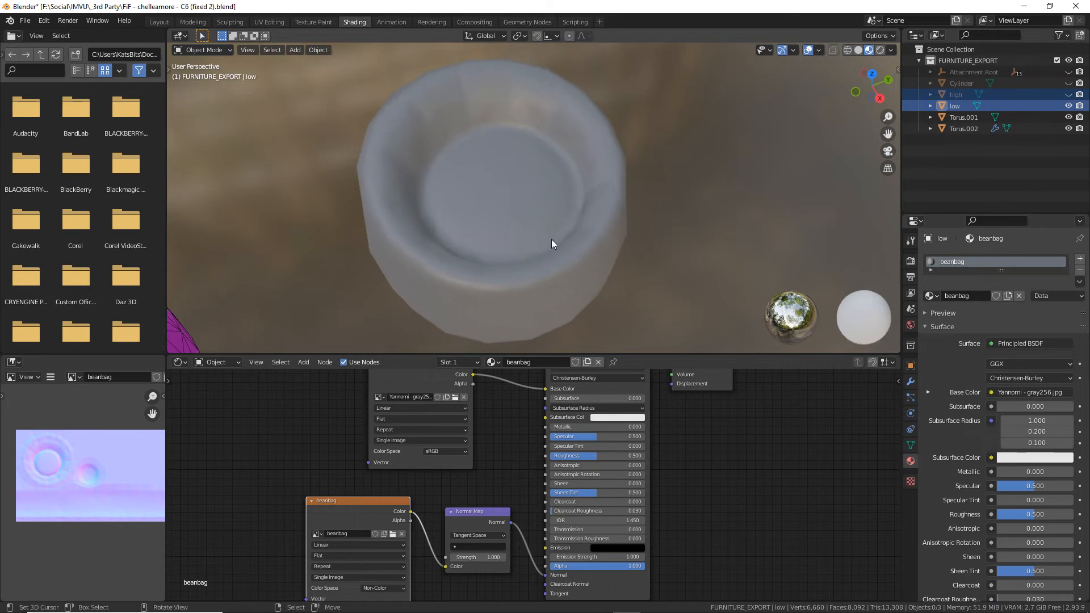
pyautogui.click(158, 22)
pyautogui.moveTo(442, 298); pyautogui.dragTo(531, 372, button='middle')
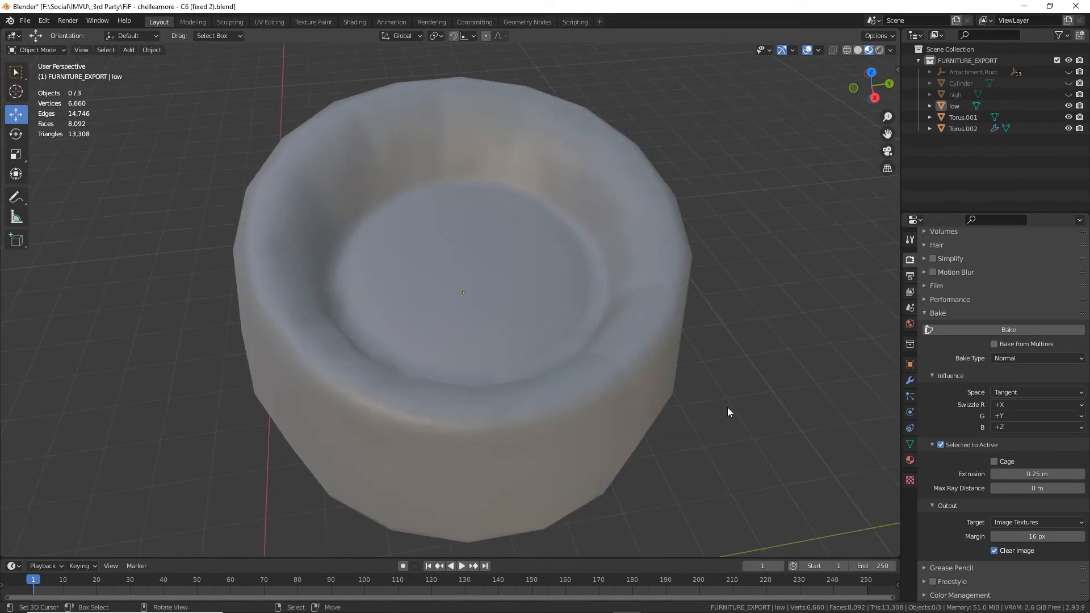
# Change the bake type from Normal to Ambient Occlusion.
pyautogui.scroll(-2, 612, 412)
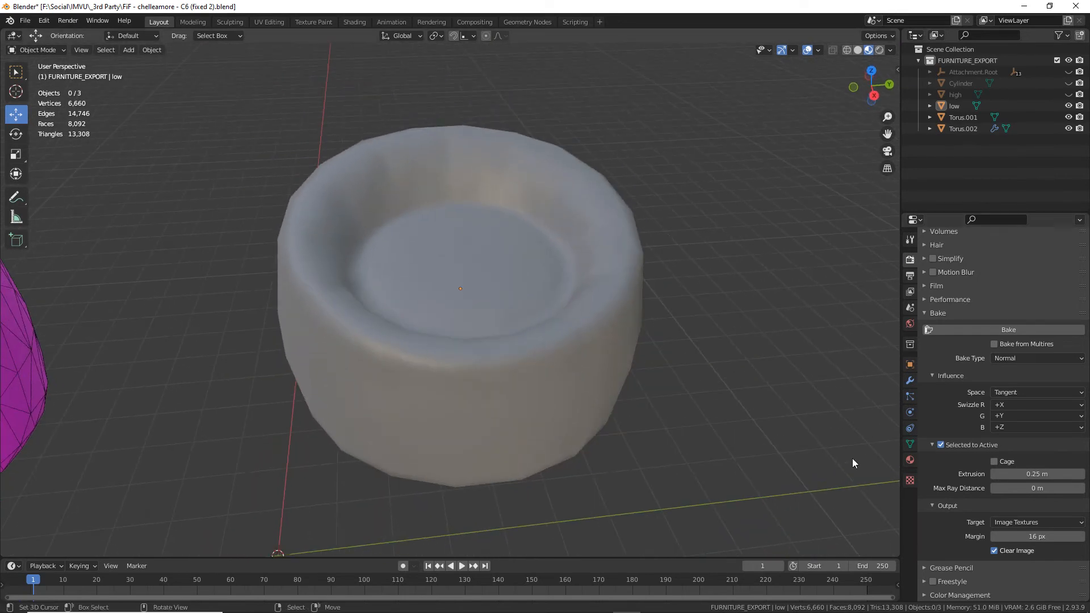
pyautogui.hotkey('ctrl', '2')
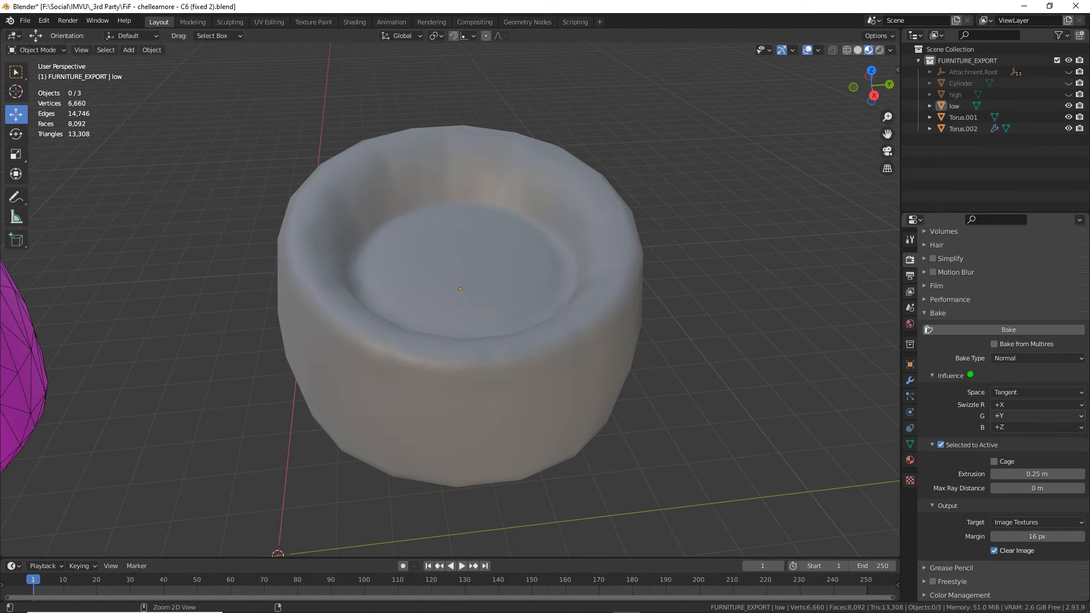
pyautogui.moveTo(954, 368); pyautogui.dragTo(984, 369)
pyautogui.press('Escape')
pyautogui.click(1020, 358)
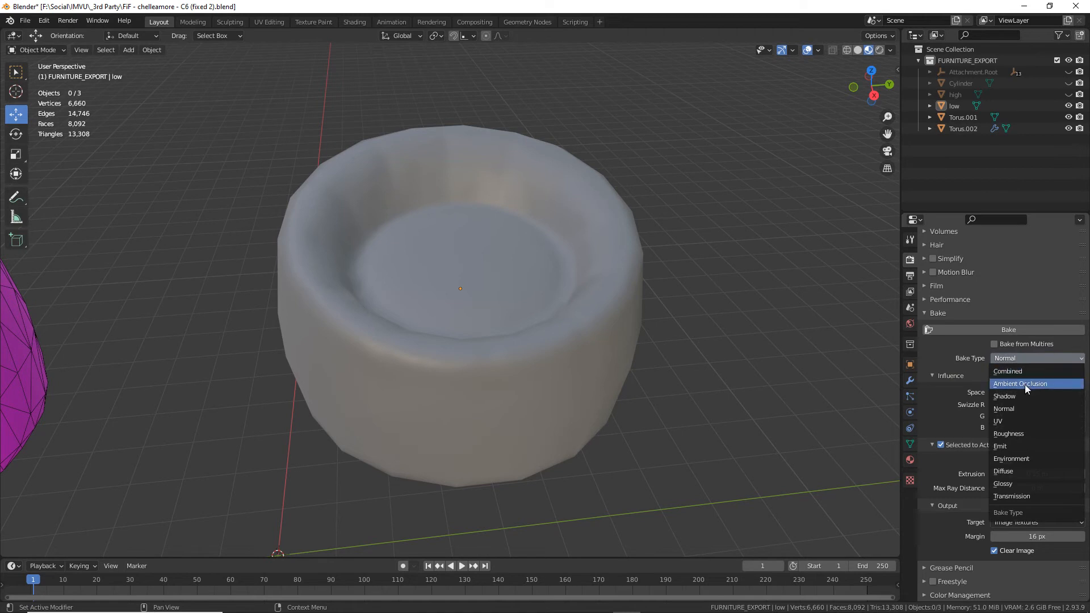
pyautogui.hotkey('ctrl', '2')
pyautogui.moveTo(994, 393); pyautogui.dragTo(1041, 391)
pyautogui.press('Escape')
pyautogui.click(1015, 384)
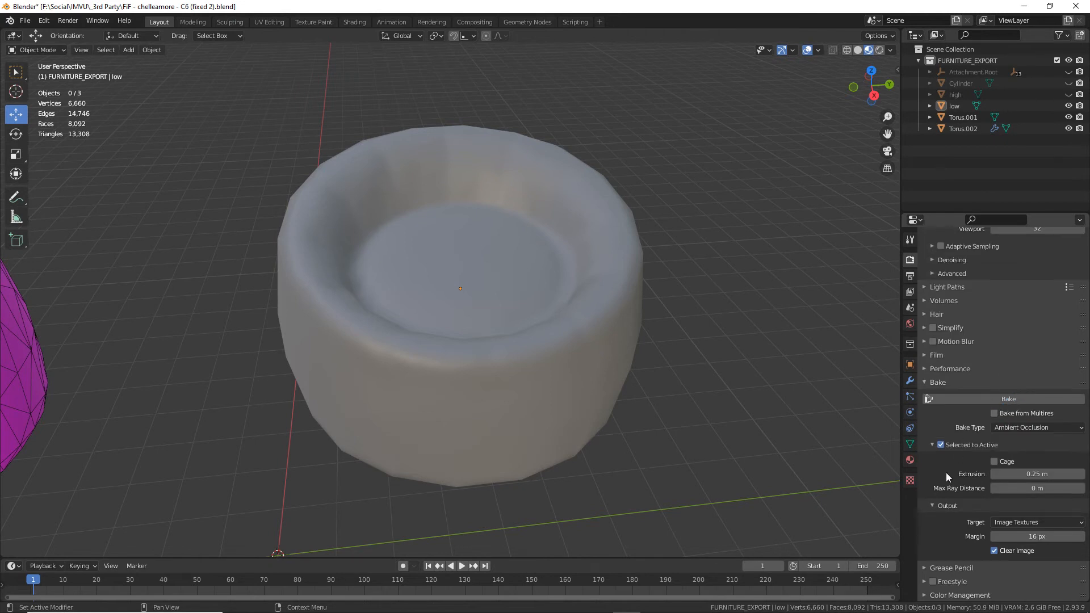
# Show the high mesh again and select it together with the low mesh, keeping low as the active object.
pyautogui.moveTo(611, 343); pyautogui.dragTo(573, 335, button='middle')
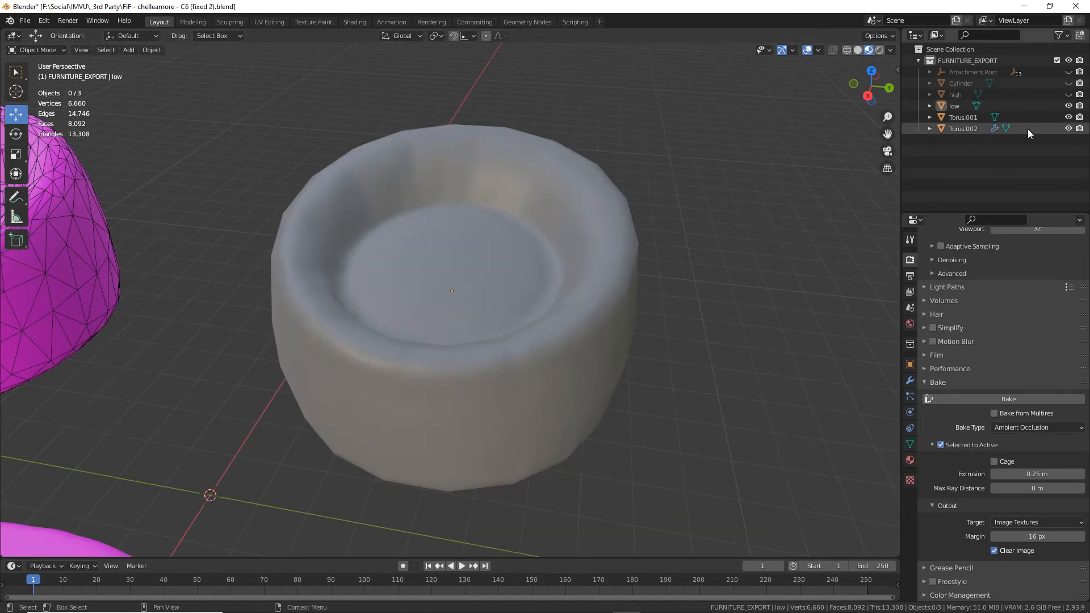
pyautogui.click(1069, 95)
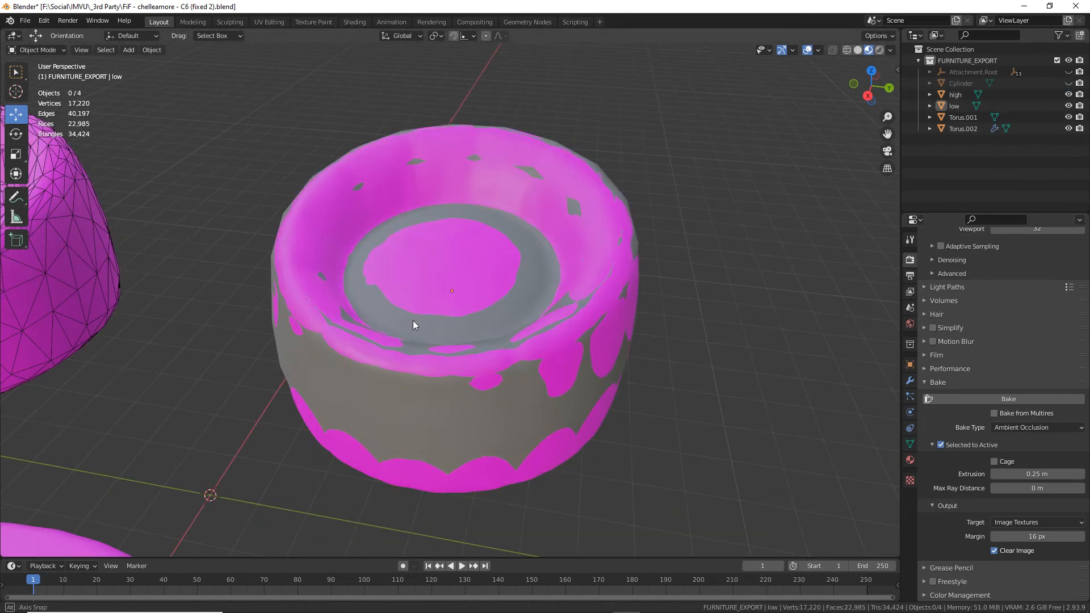
pyautogui.moveTo(414, 324); pyautogui.dragTo(496, 328, button='middle')
pyautogui.click(331, 237)
pyautogui.moveTo(348, 272); pyautogui.dragTo(345, 264, button='middle')
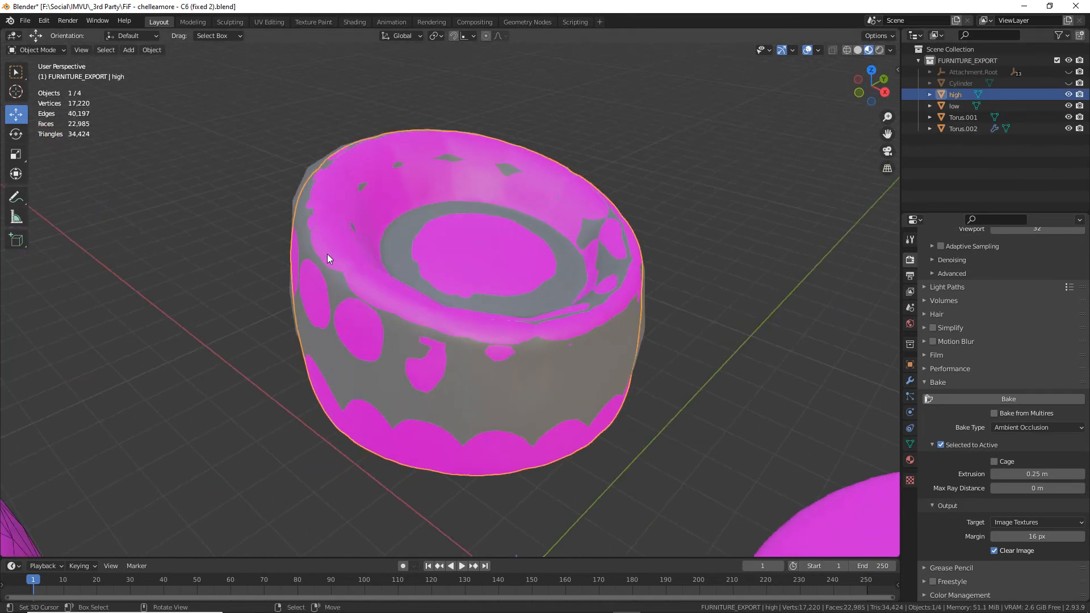
pyautogui.keyDown('shift'); pyautogui.click(301, 206); pyautogui.keyUp('shift')
pyautogui.moveTo(389, 322); pyautogui.dragTo(451, 364, button='middle')
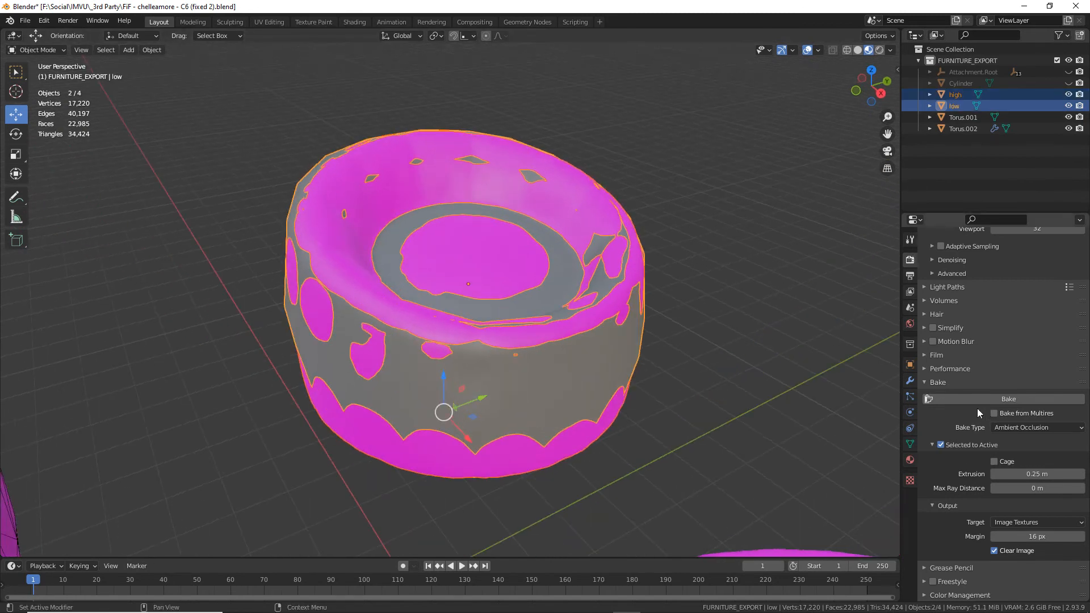
# In the UV Editing workspace, bake ambient occlusion from the high mesh onto the low mesh's beanbag image.
pyautogui.click(353, 23)
pyautogui.click(307, 22)
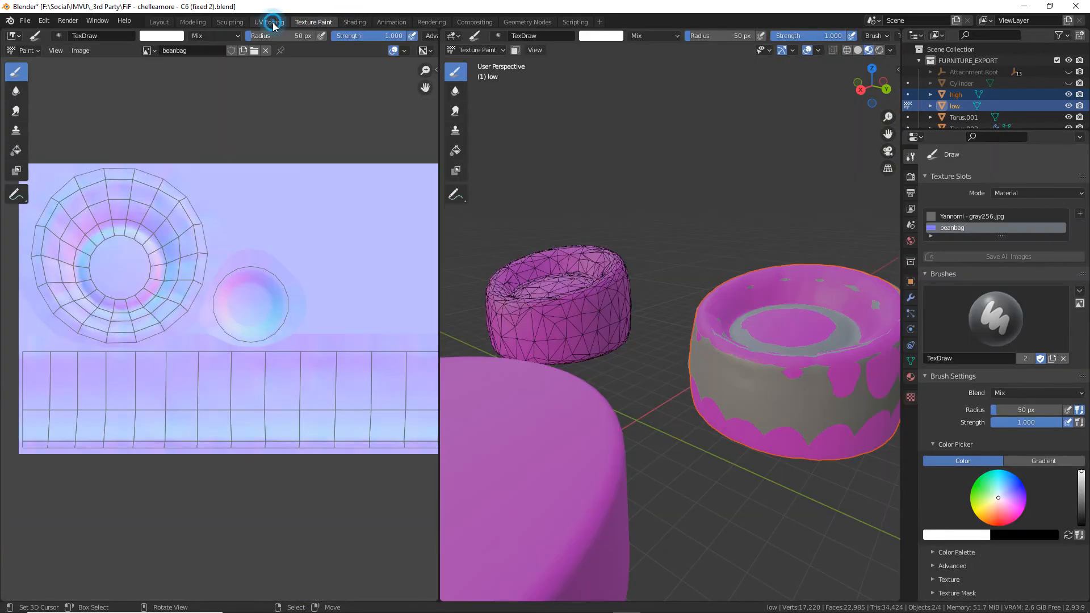
pyautogui.click(272, 22)
pyautogui.scroll(-3, 225, 309)
pyautogui.moveTo(262, 356); pyautogui.dragTo(296, 338, button='middle')
pyautogui.press('Tab')
pyautogui.scroll(2, 239, 332)
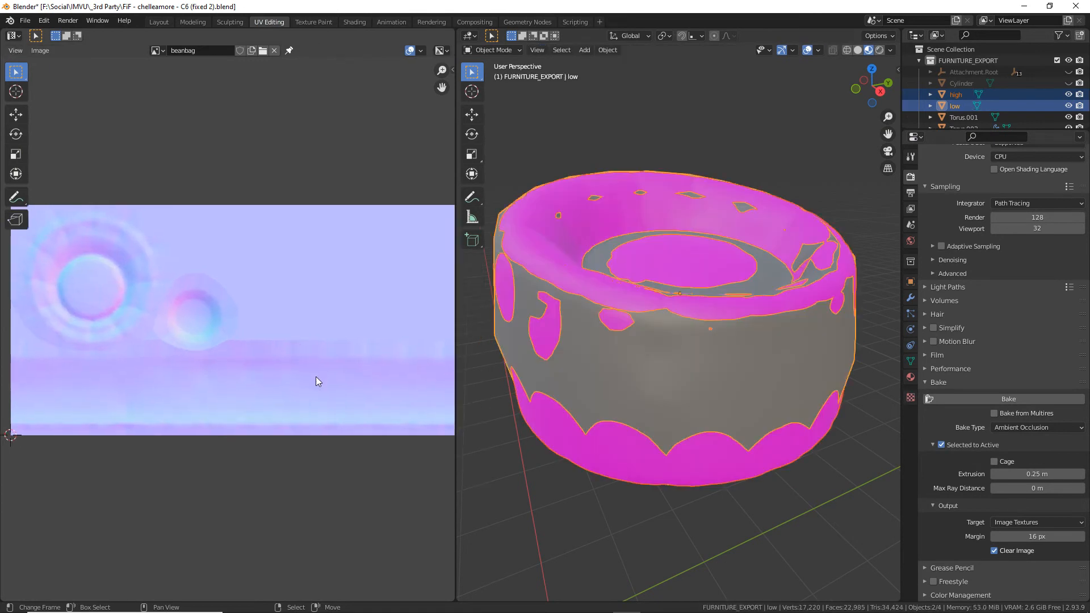
pyautogui.moveTo(686, 343); pyautogui.dragTo(688, 334, button='middle')
pyautogui.moveTo(777, 238); pyautogui.dragTo(759, 273, button='middle')
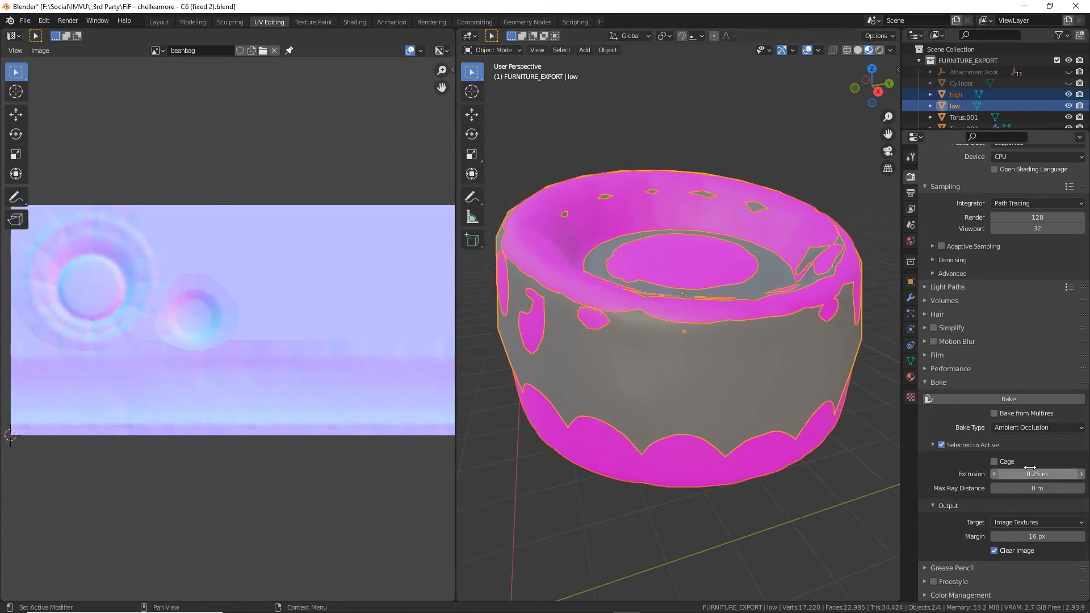
pyautogui.click(1008, 399)
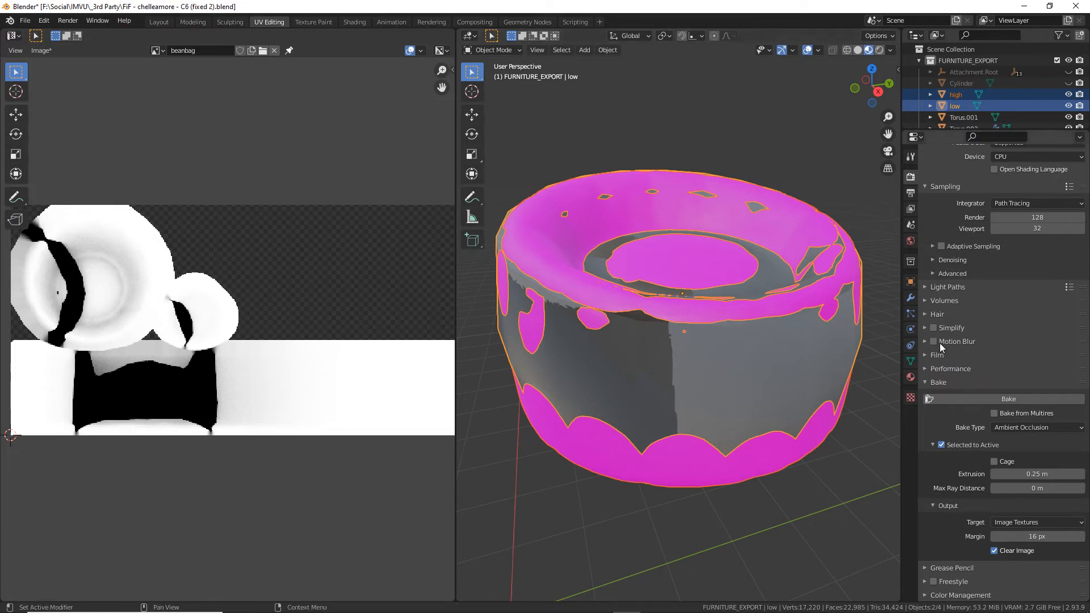
pyautogui.moveTo(221, 328); pyautogui.dragTo(228, 322, button='middle')
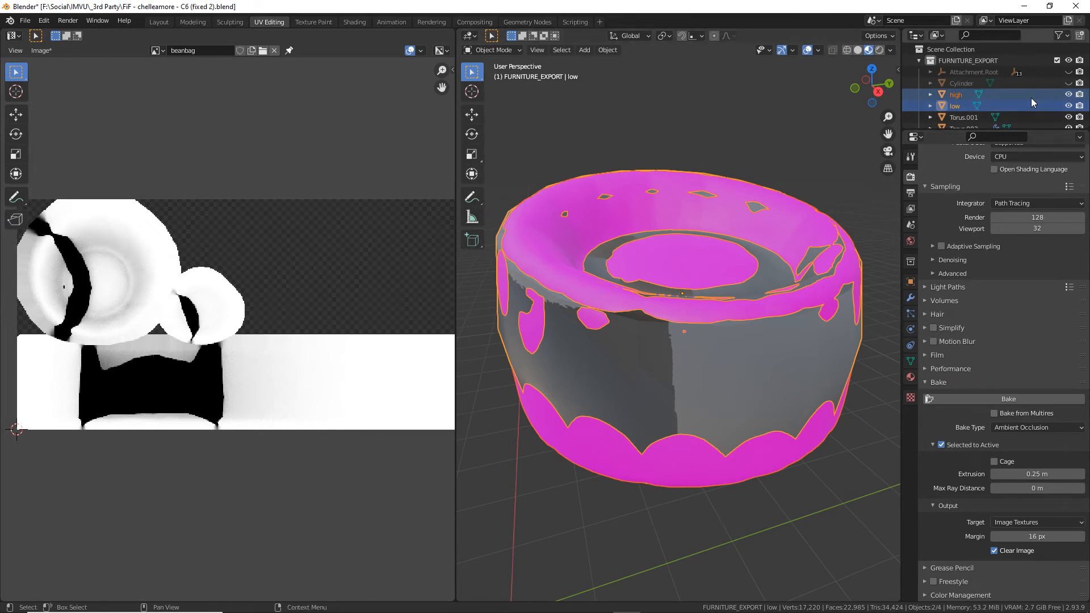
# Examine the meshes surrounding the baked beanbag, selecting the large cushion and the wireframed beanbag in turn.
pyautogui.scroll(-6, 710, 339)
pyautogui.moveTo(714, 376); pyautogui.dragTo(690, 332, button='middle')
pyautogui.click(546, 292)
pyautogui.click(687, 418)
pyautogui.click(561, 313)
pyautogui.click(709, 404)
pyautogui.click(534, 316)
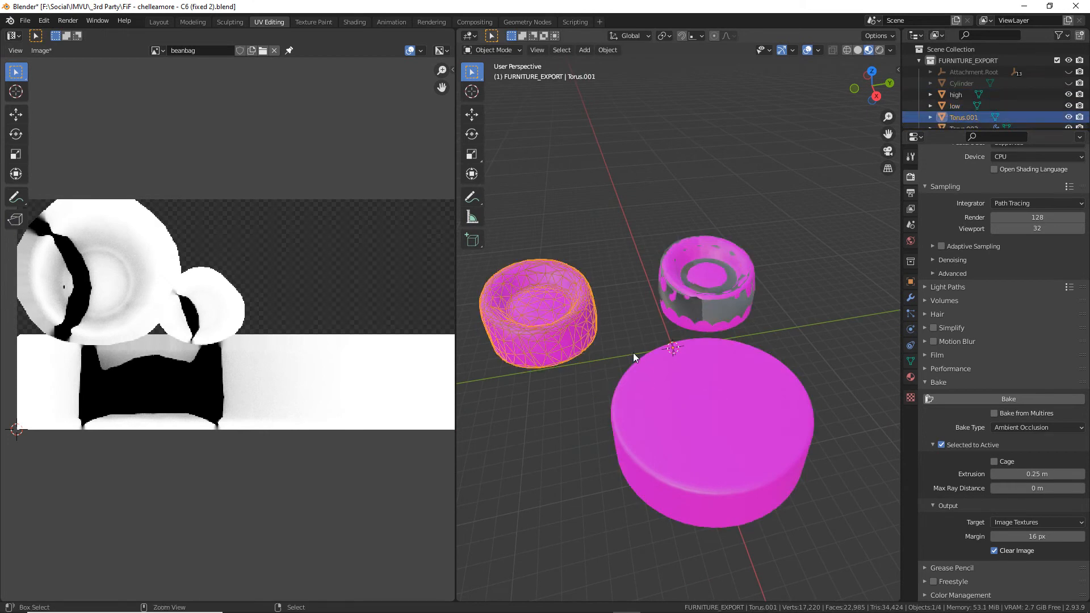
pyautogui.moveTo(731, 232); pyautogui.dragTo(692, 245)
pyautogui.click(695, 257)
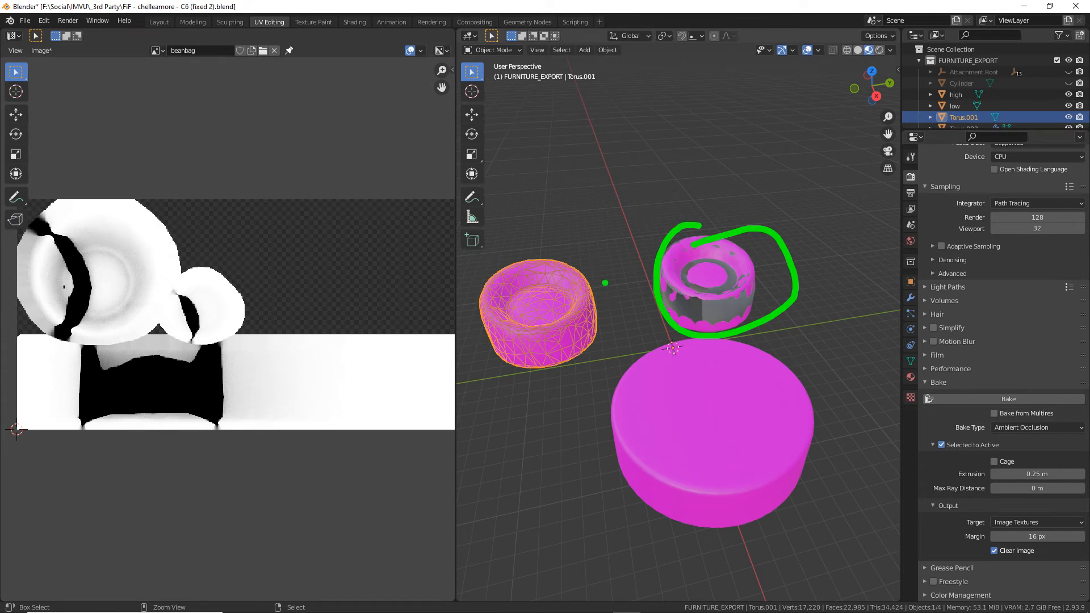
pyautogui.moveTo(601, 268); pyautogui.dragTo(604, 358)
pyautogui.moveTo(669, 349)
pyautogui.mouseDown()
pyautogui.moveTo(741, 374)
pyautogui.moveTo(698, 367)
pyautogui.mouseUp()
pyautogui.click(706, 368)
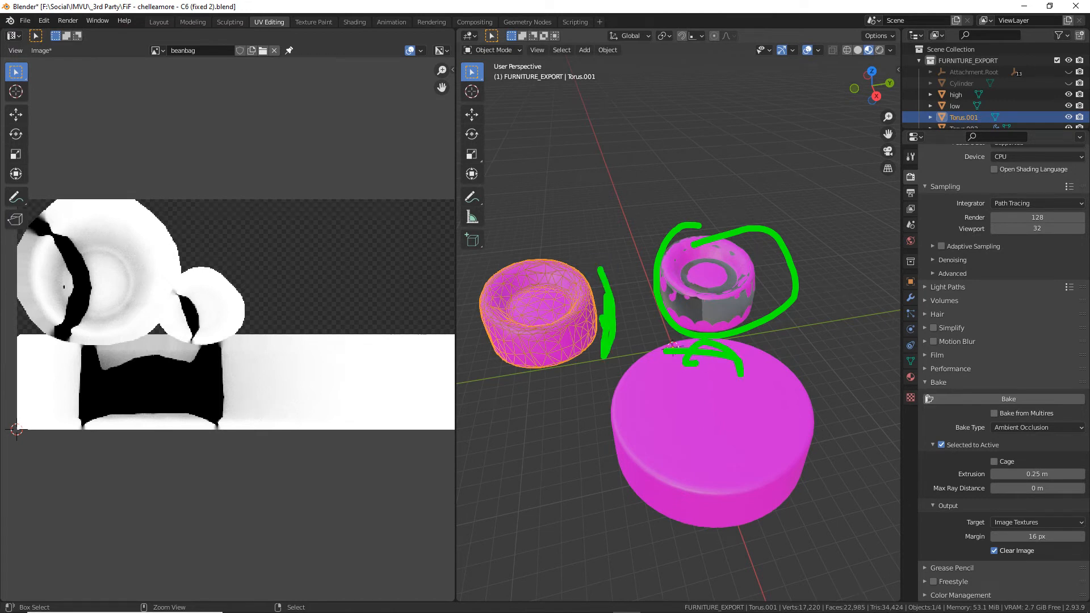
pyautogui.moveTo(623, 302)
pyautogui.mouseDown()
pyautogui.moveTo(652, 299)
pyautogui.moveTo(648, 312)
pyautogui.mouseUp()
pyautogui.moveTo(711, 379)
pyautogui.mouseDown()
pyautogui.moveTo(712, 323)
pyautogui.moveTo(724, 333)
pyautogui.mouseUp()
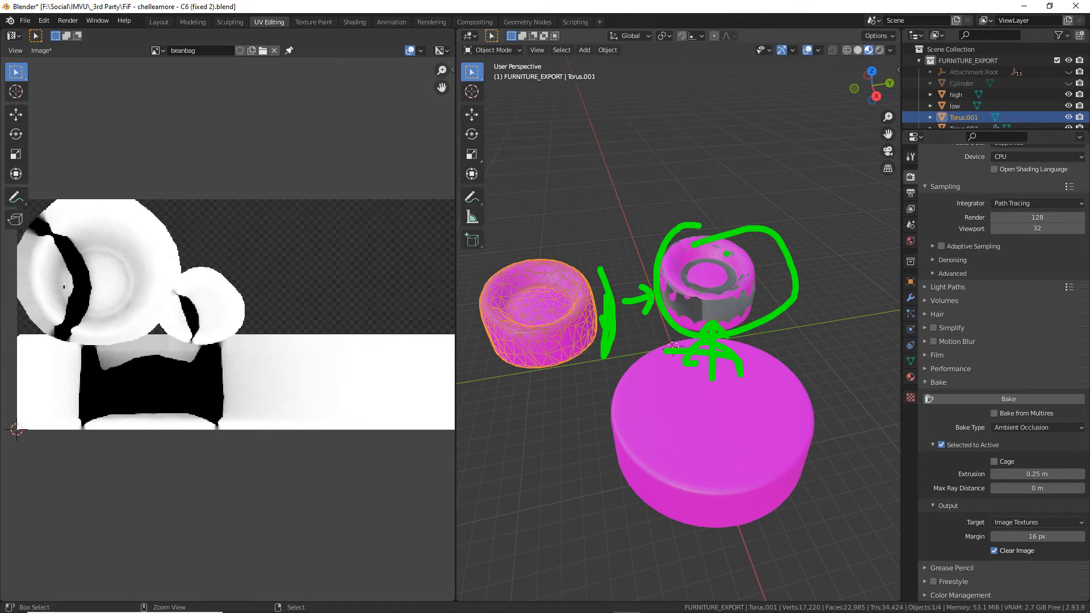
pyautogui.moveTo(681, 284); pyautogui.dragTo(707, 276)
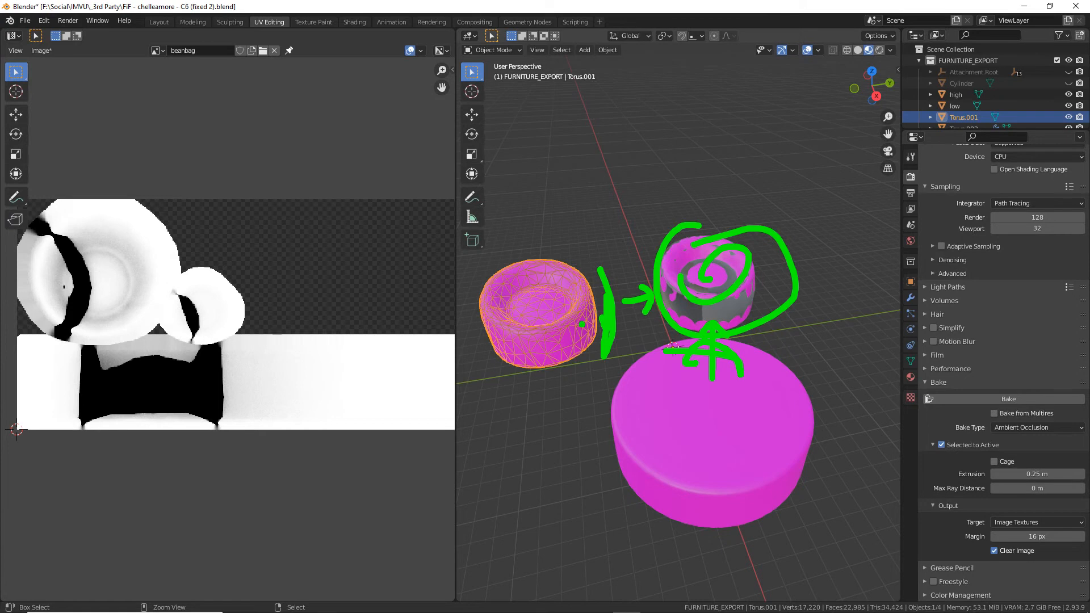
pyautogui.press('Escape')
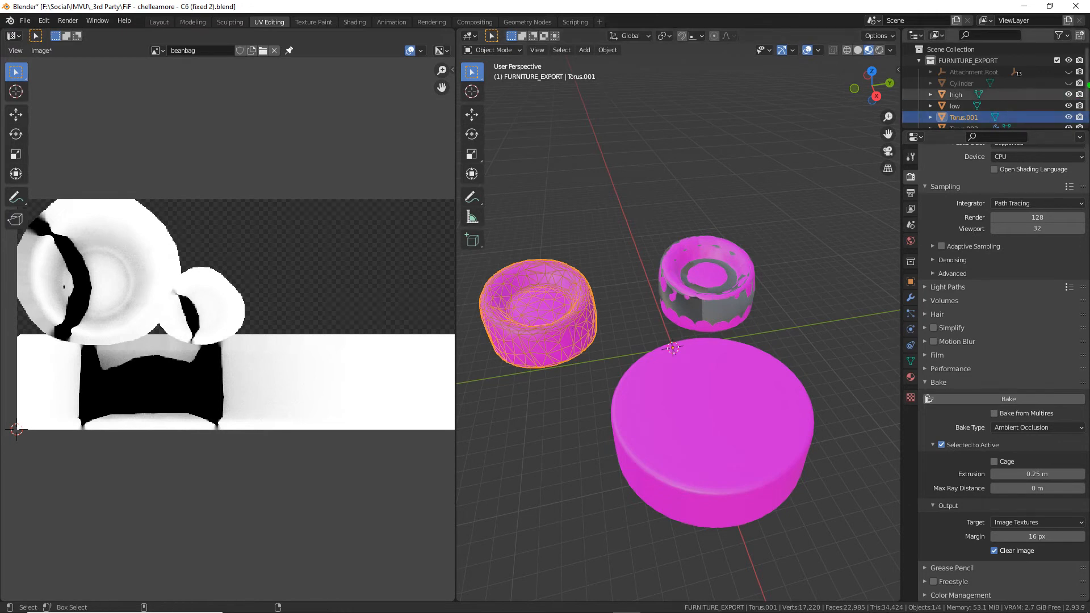
pyautogui.moveTo(1081, 84)
pyautogui.mouseDown()
pyautogui.moveTo(1069, 92)
pyautogui.moveTo(1083, 106)
pyautogui.mouseUp()
pyautogui.moveTo(1082, 63); pyautogui.dragTo(1077, 80)
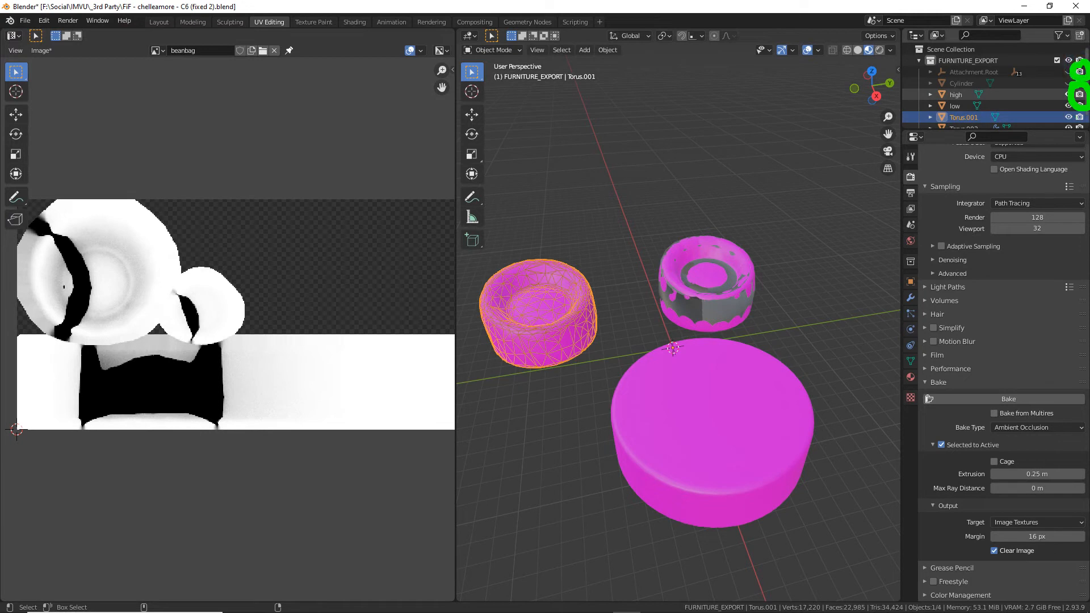
pyautogui.press('Escape')
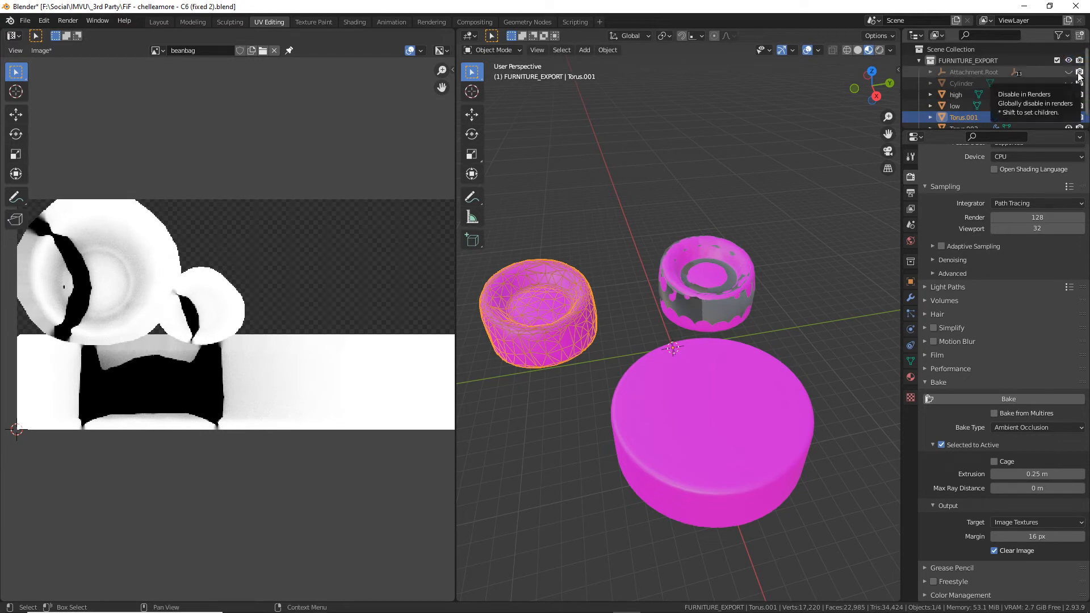
# Disable Attachment.Root, Cylinder, high, Torus.001 and Torus.002 in renders, leaving only the low mesh renderable.
pyautogui.moveTo(1078, 74); pyautogui.dragTo(1081, 95)
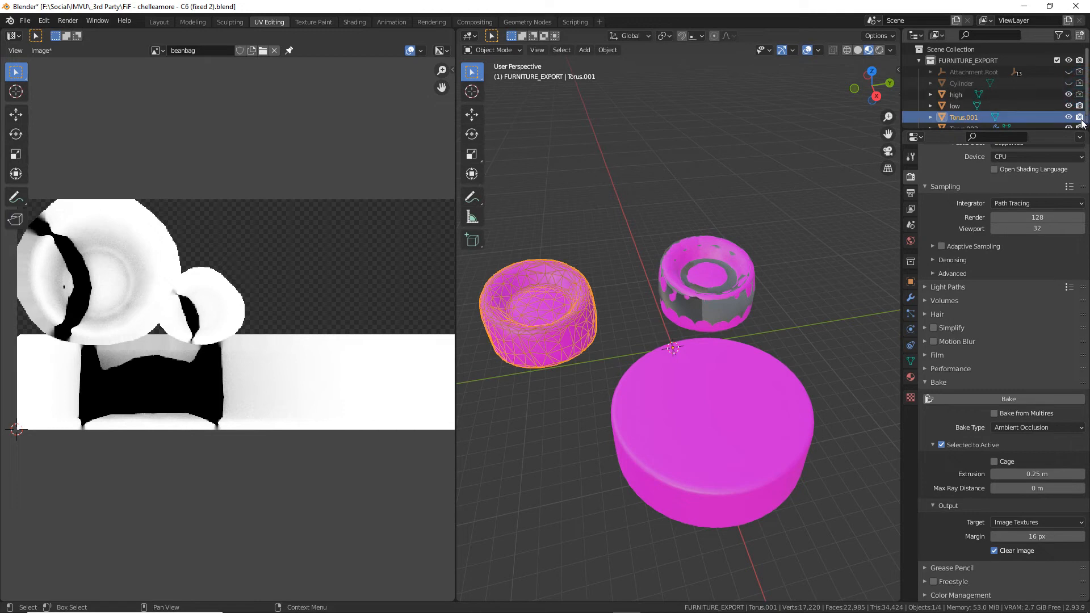
pyautogui.moveTo(1044, 133); pyautogui.dragTo(1045, 166)
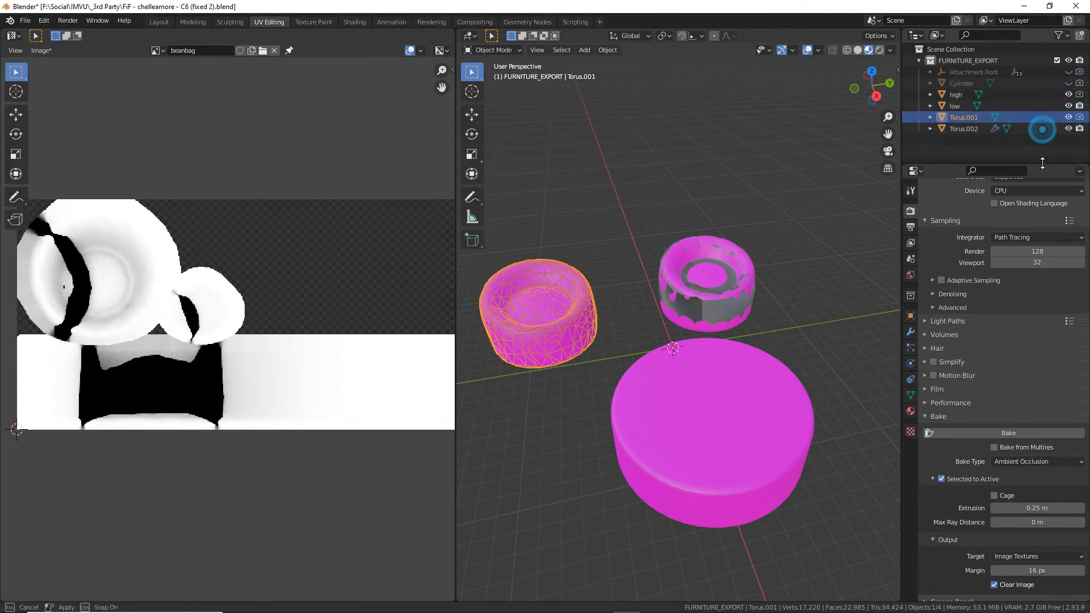
pyautogui.click(1079, 129)
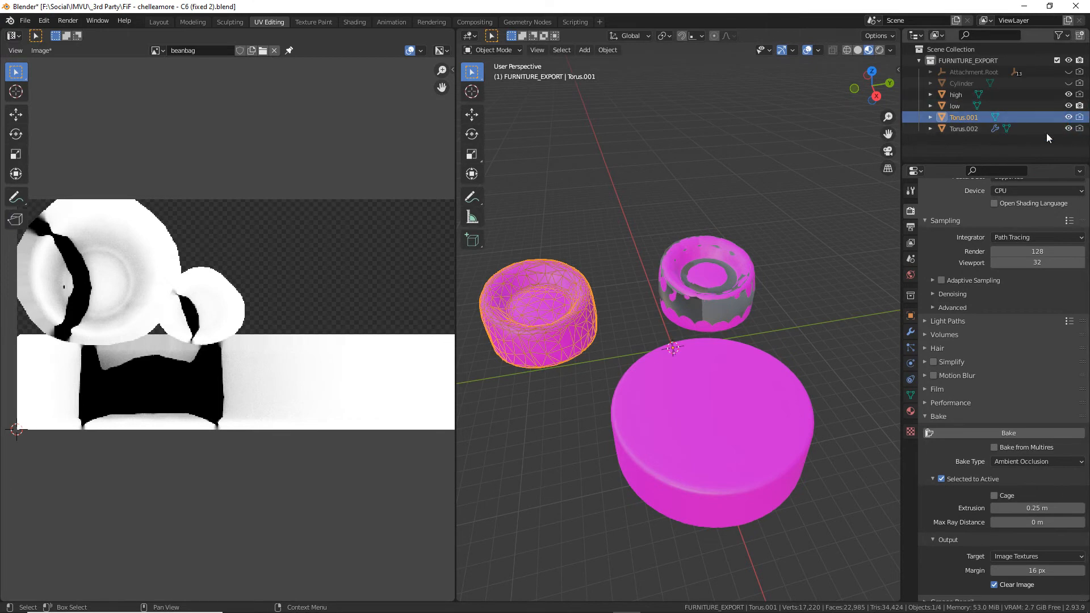
# Select only the low mesh and hide the high mesh in the viewport.
pyautogui.moveTo(772, 346)
pyautogui.mouseDown(button='middle')
pyautogui.moveTo(740, 353)
pyautogui.moveTo(752, 339)
pyautogui.mouseUp(button='middle')
pyautogui.scroll(3, 747, 329)
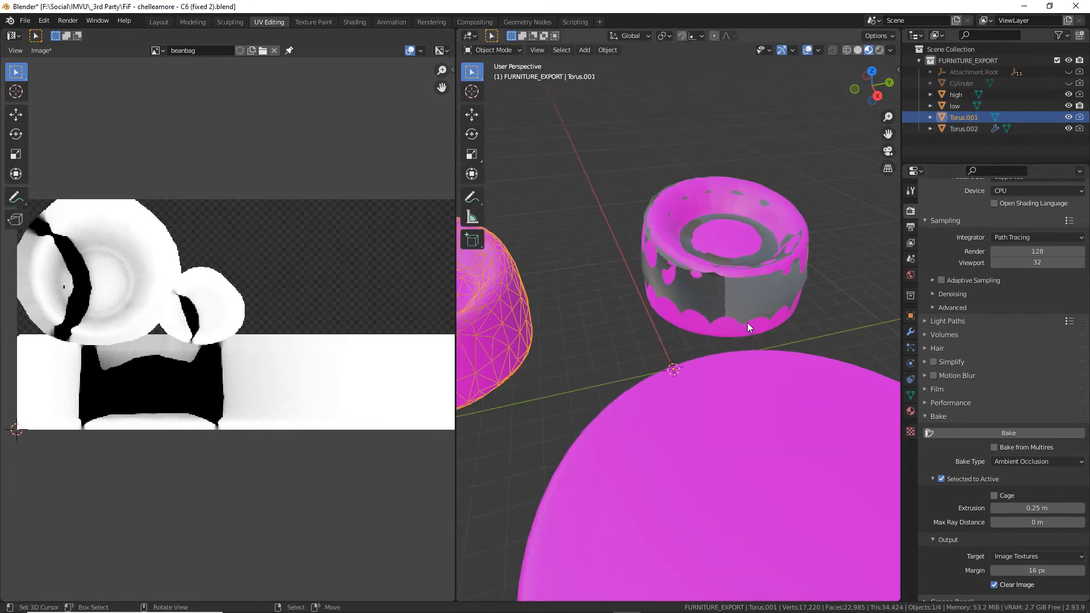
pyautogui.click(722, 280)
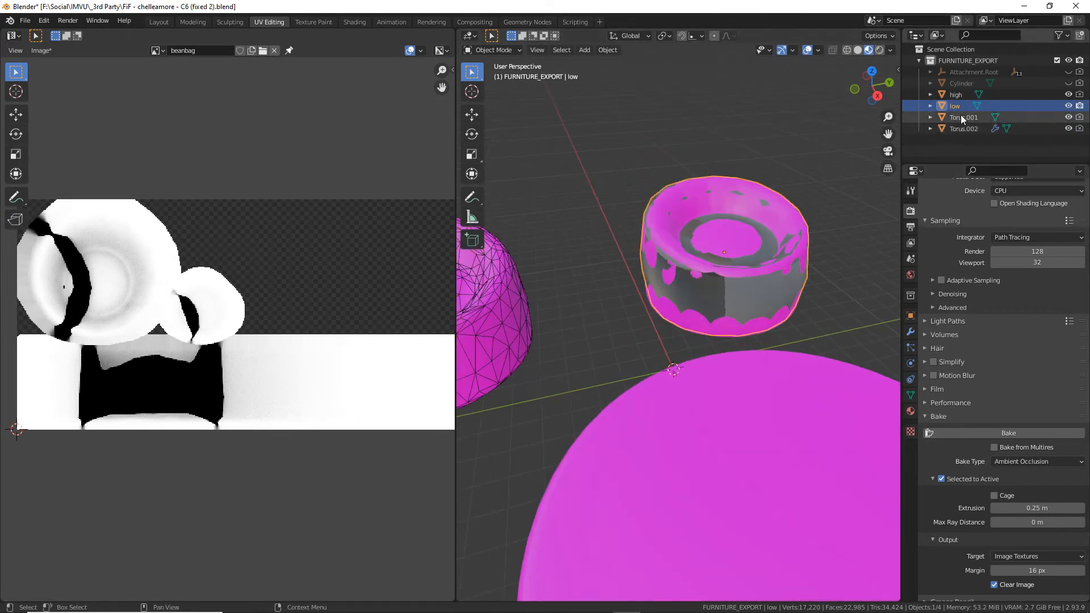
pyautogui.click(1068, 94)
pyautogui.moveTo(732, 305); pyautogui.dragTo(716, 277, button='middle')
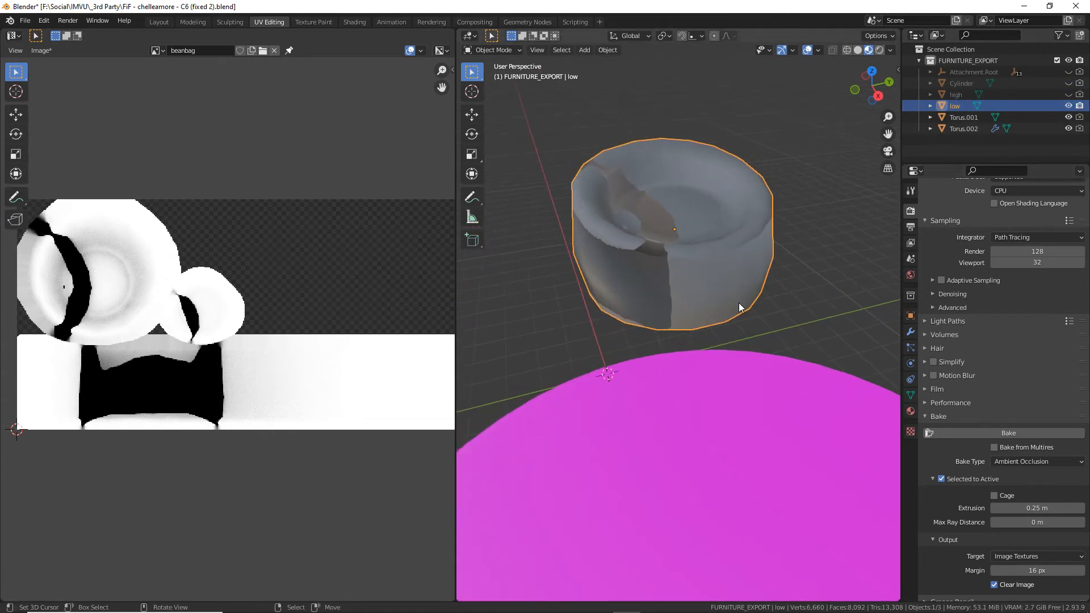
# Turn off Selected to Active, bake the low mesh's ambient occlusion again and inspect the resulting image.
pyautogui.click(942, 478)
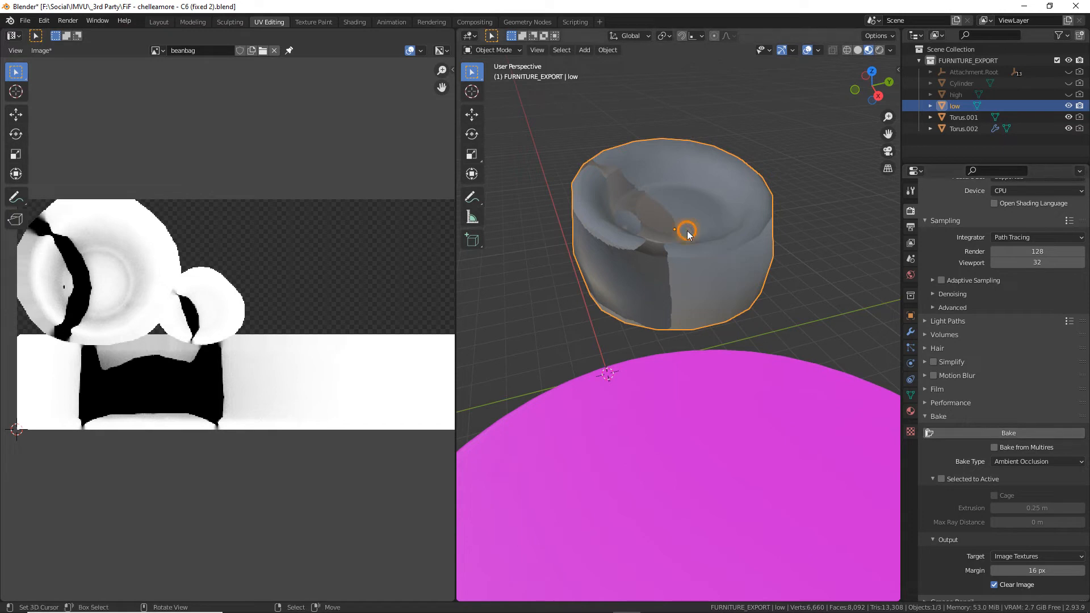
pyautogui.click(1009, 433)
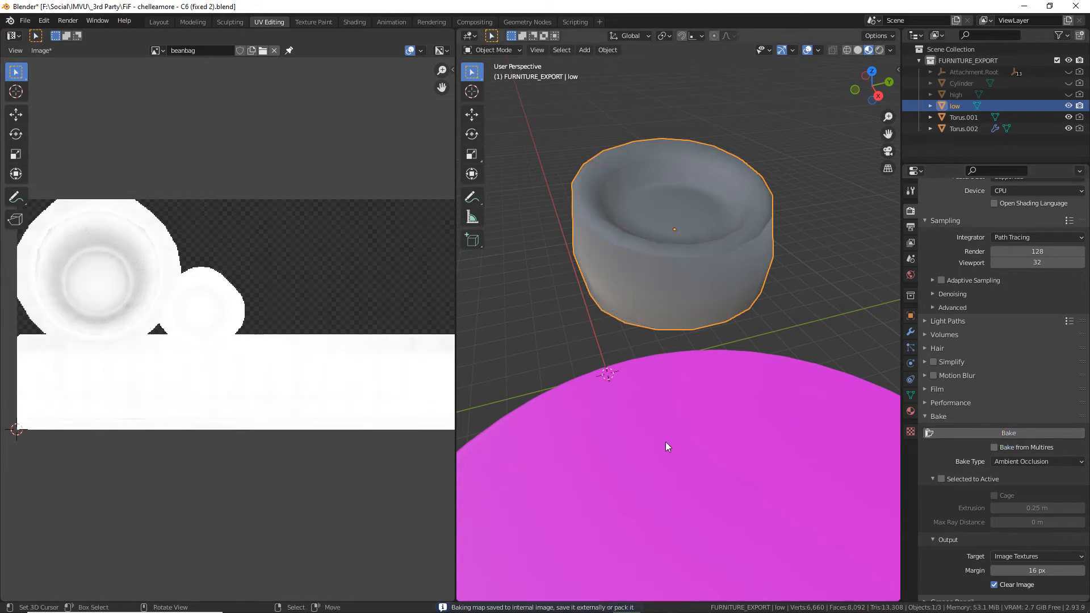
pyautogui.moveTo(120, 347); pyautogui.dragTo(167, 396, button='middle')
pyautogui.scroll(3, 169, 395)
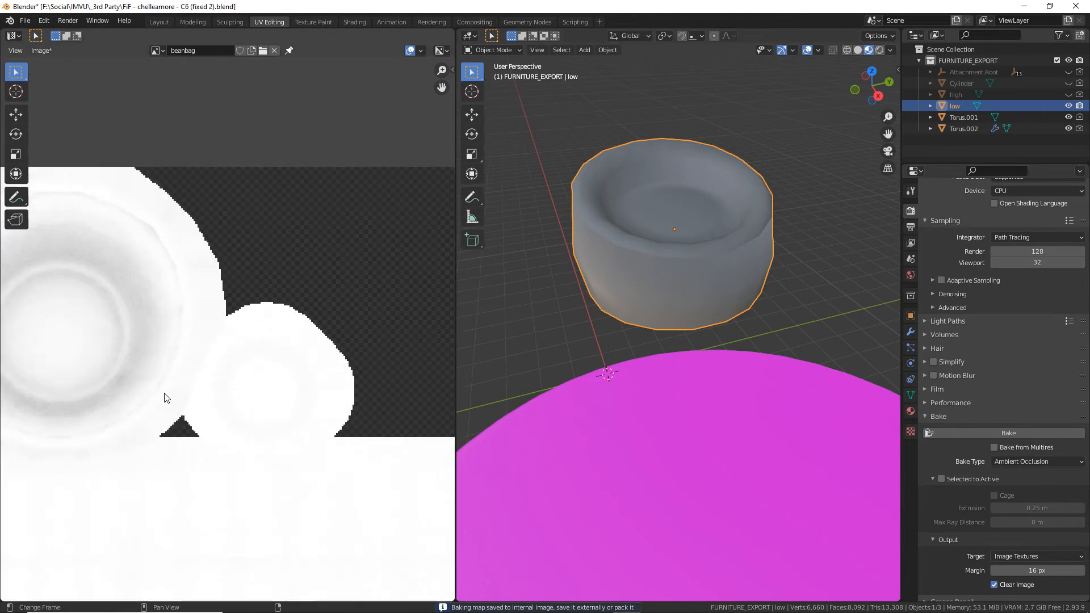
pyautogui.moveTo(100, 387); pyautogui.dragTo(235, 387, button='middle')
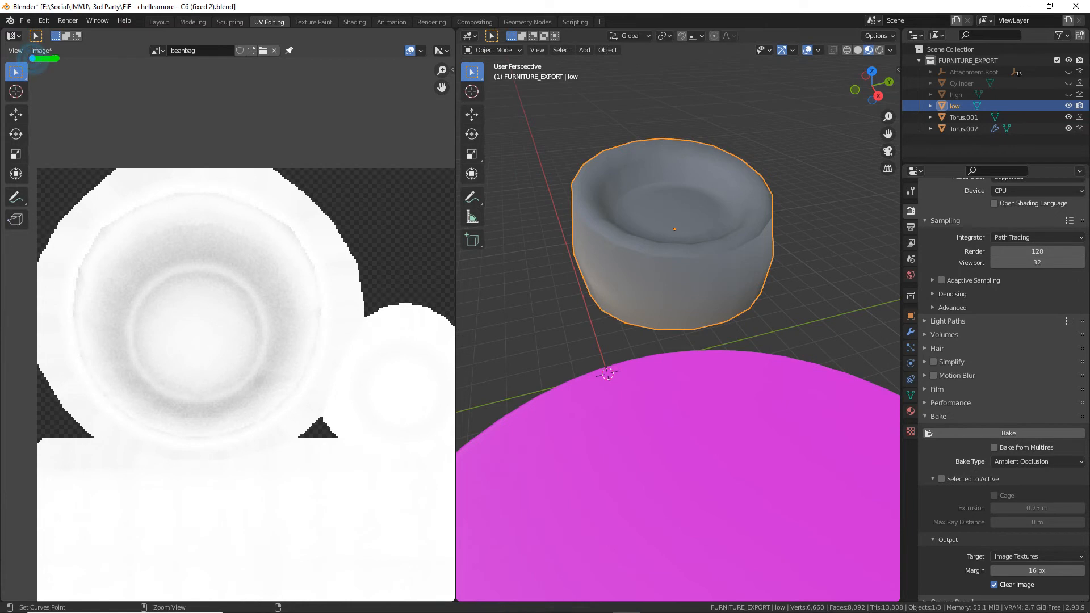
# Save the baked ambient occlusion image as beanbag_ambient.tga in Targa Raw format.
pyautogui.click(42, 51)
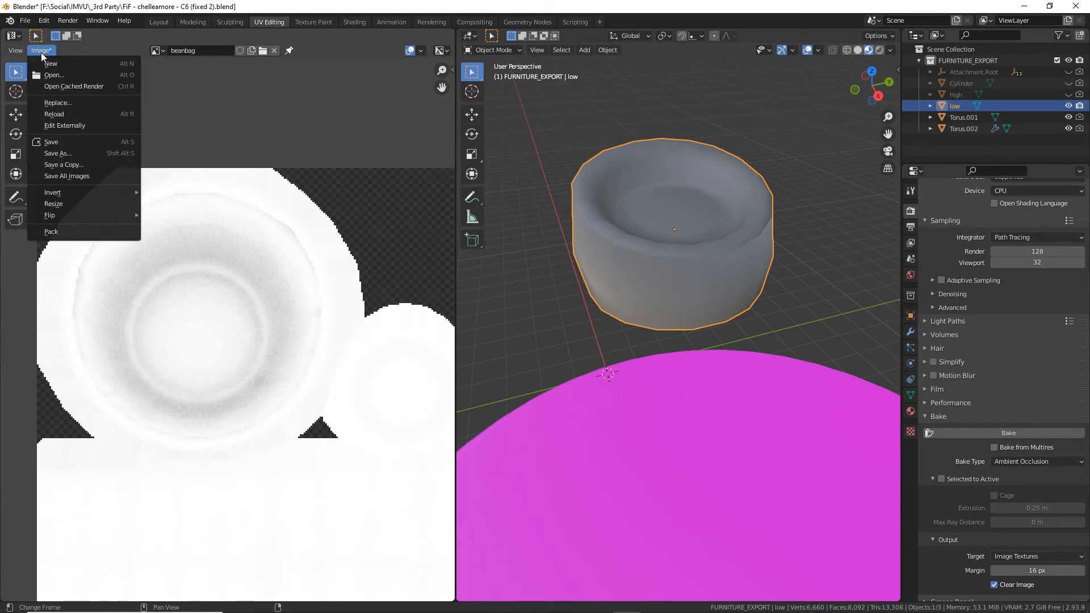
pyautogui.click(57, 152)
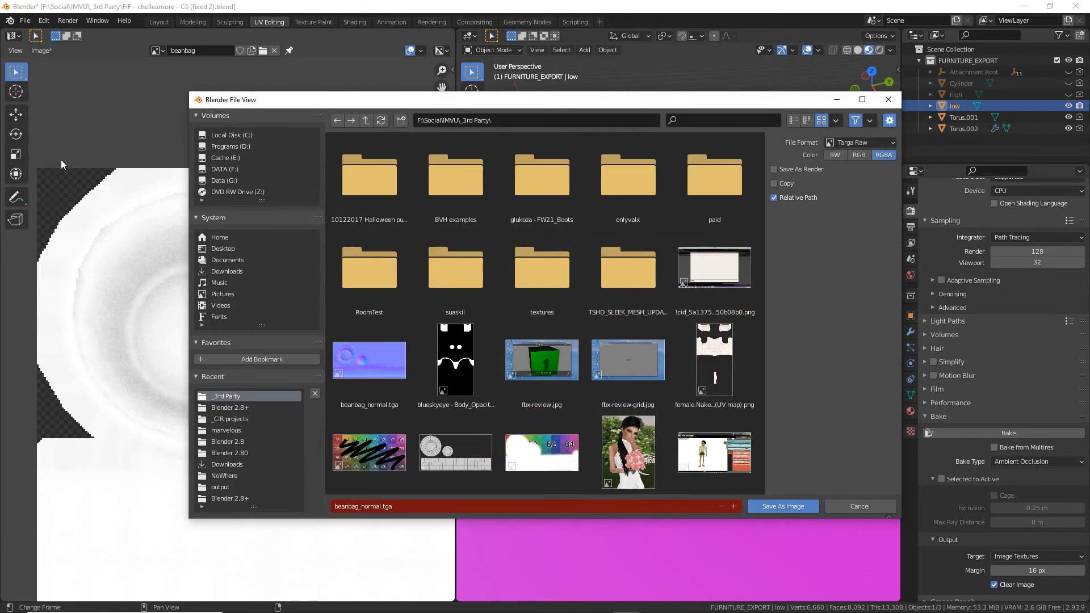
pyautogui.click(364, 507)
pyautogui.moveTo(363, 507); pyautogui.dragTo(495, 512)
pyautogui.write('ambie')
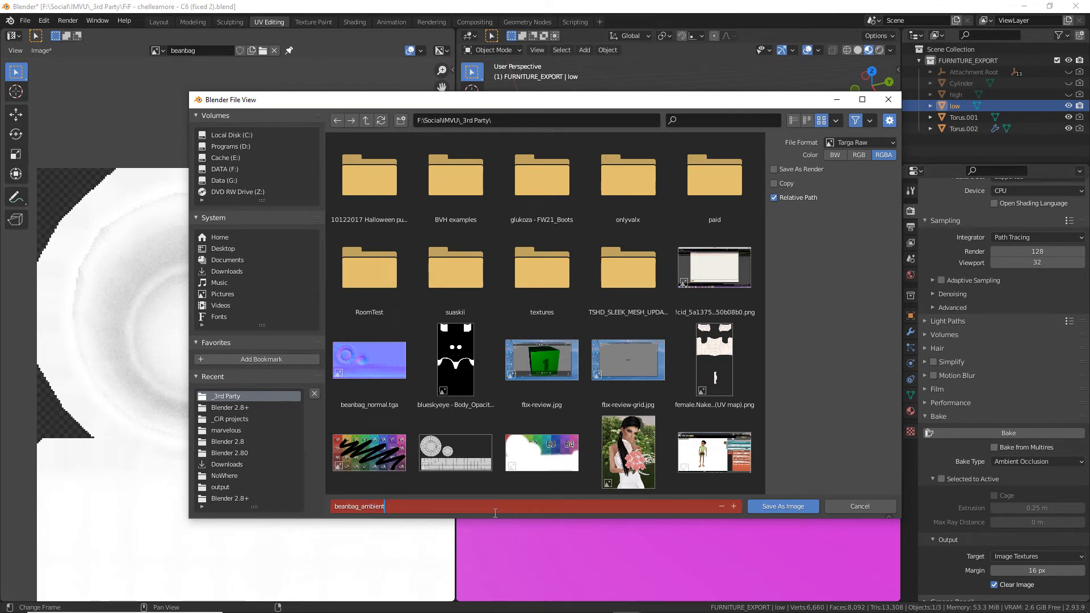
pyautogui.press('Return')
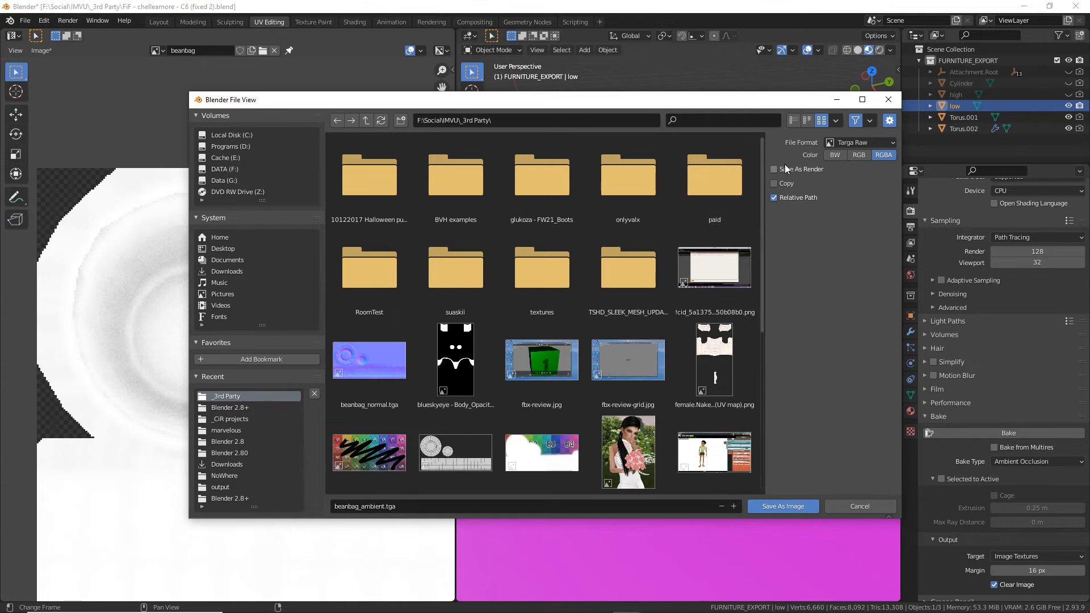
pyautogui.hotkey('ctrl', '2')
pyautogui.press('Escape')
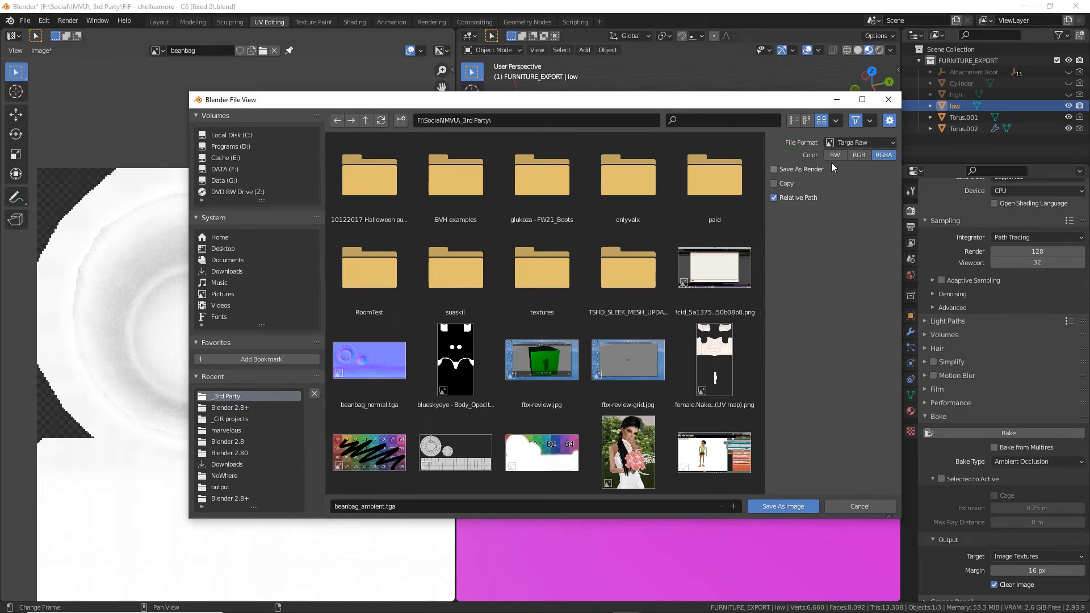
pyautogui.click(784, 507)
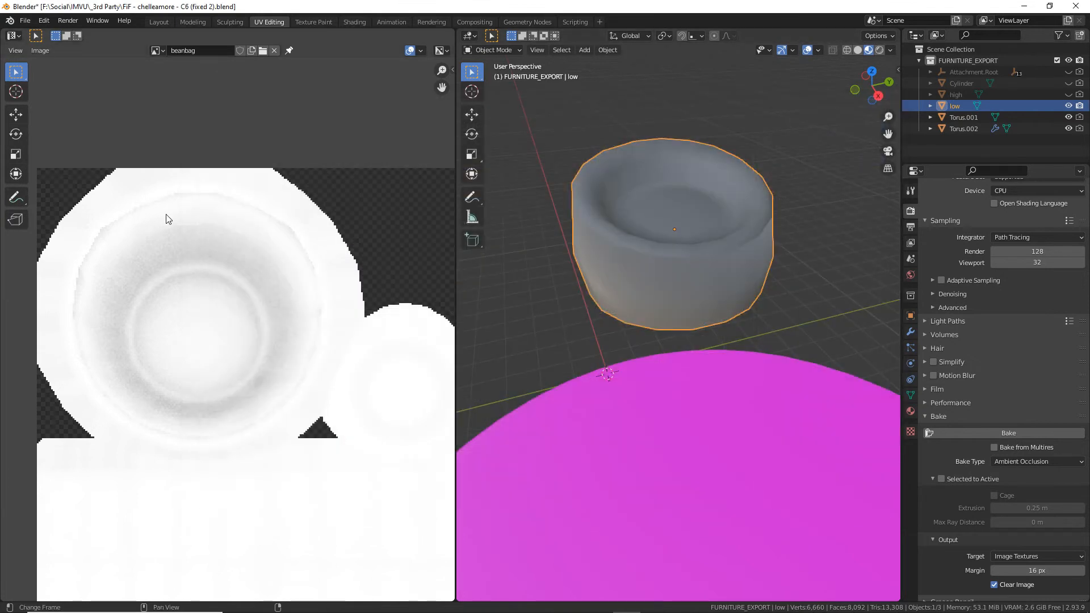
# Add a plane mesh and scale it up to form a large floor surface.
pyautogui.scroll(-4, 184, 298)
pyautogui.moveTo(301, 372); pyautogui.dragTo(237, 355, button='middle')
pyautogui.scroll(2, 238, 355)
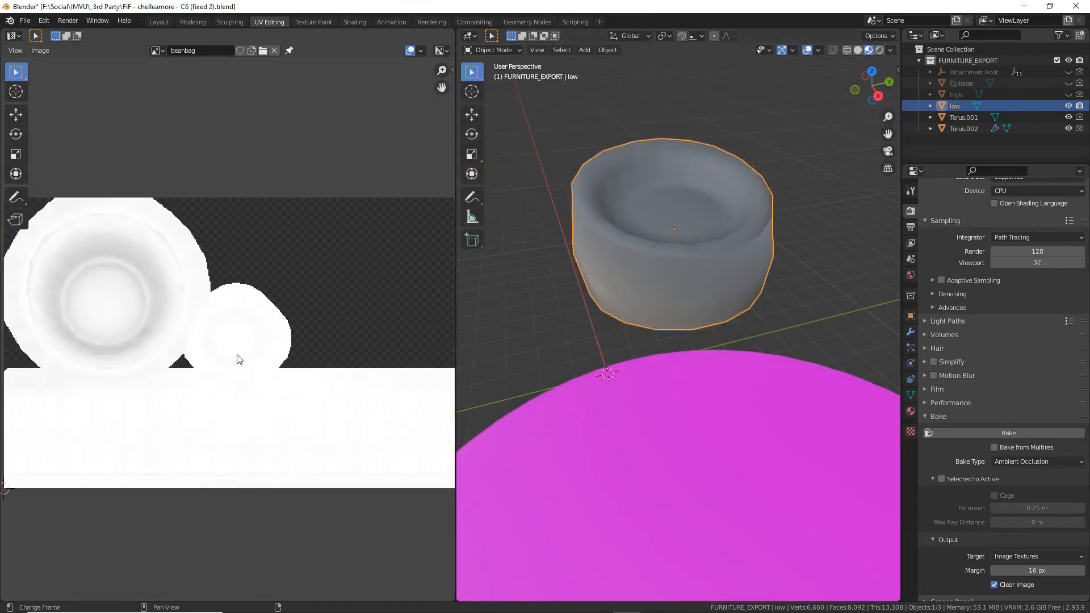
pyautogui.moveTo(170, 361); pyautogui.dragTo(221, 355, button='middle')
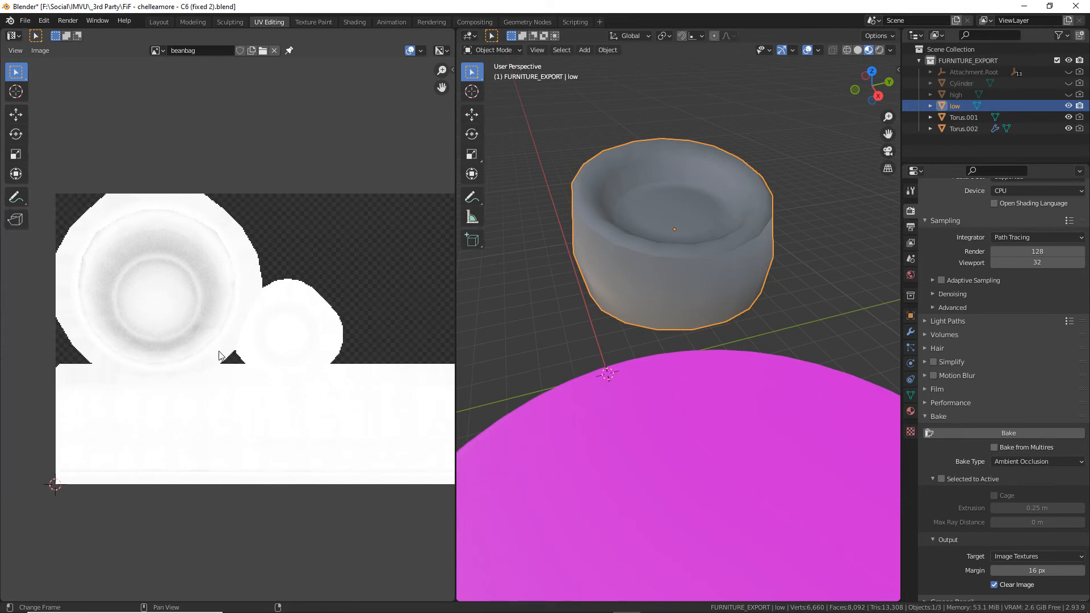
pyautogui.moveTo(590, 297); pyautogui.dragTo(660, 355, button='middle')
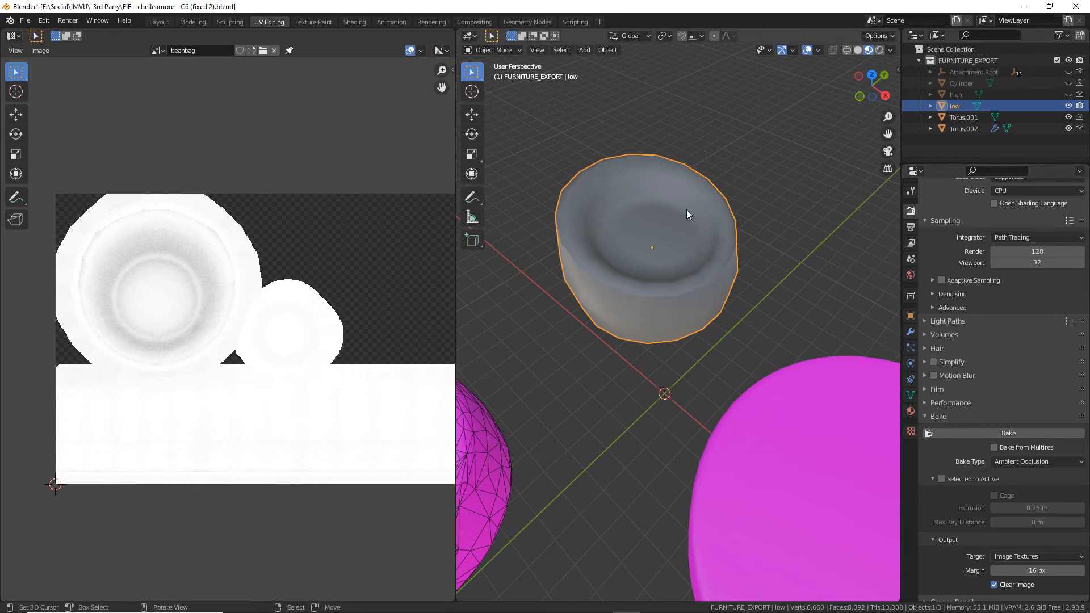
pyautogui.moveTo(672, 324); pyautogui.dragTo(724, 384, button='middle')
pyautogui.click(652, 344)
pyautogui.click(584, 50)
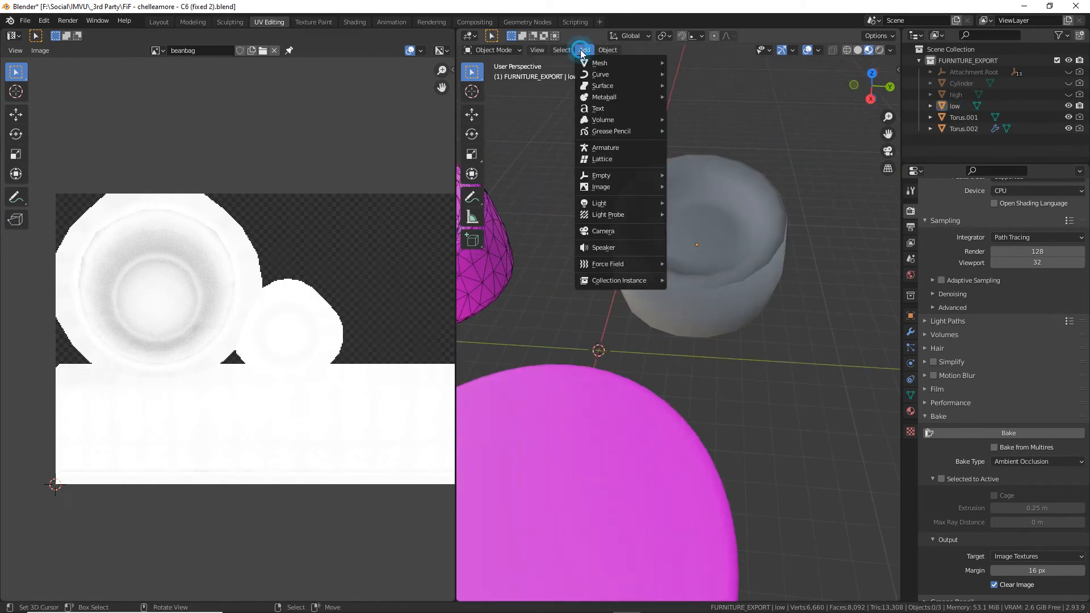
pyautogui.moveTo(595, 63)
pyautogui.click(683, 63)
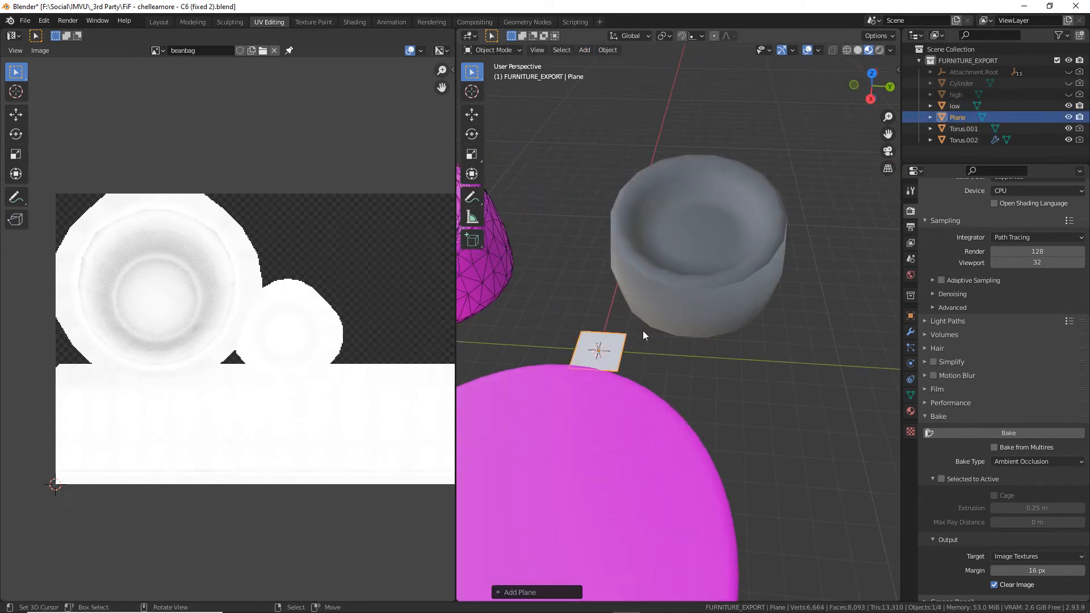
pyautogui.moveTo(642, 329); pyautogui.dragTo(628, 353, button='middle')
pyautogui.press('s')
pyautogui.press('Return')
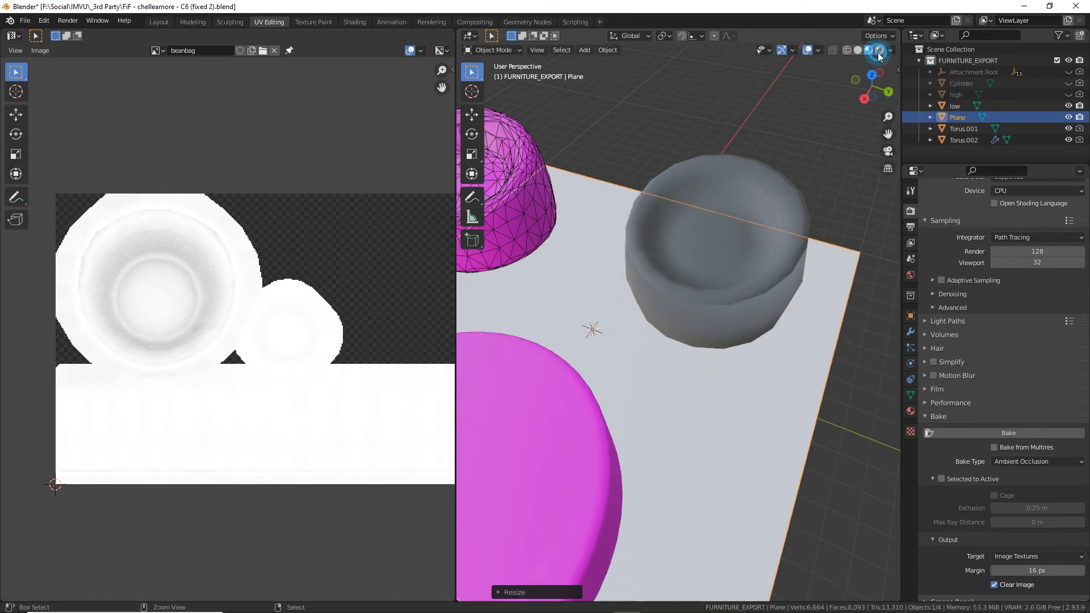
# Move the floor plane so that it lies beneath the low mesh.
pyautogui.scroll(-4, 615, 308)
pyautogui.moveTo(615, 307); pyautogui.dragTo(647, 378, button='middle')
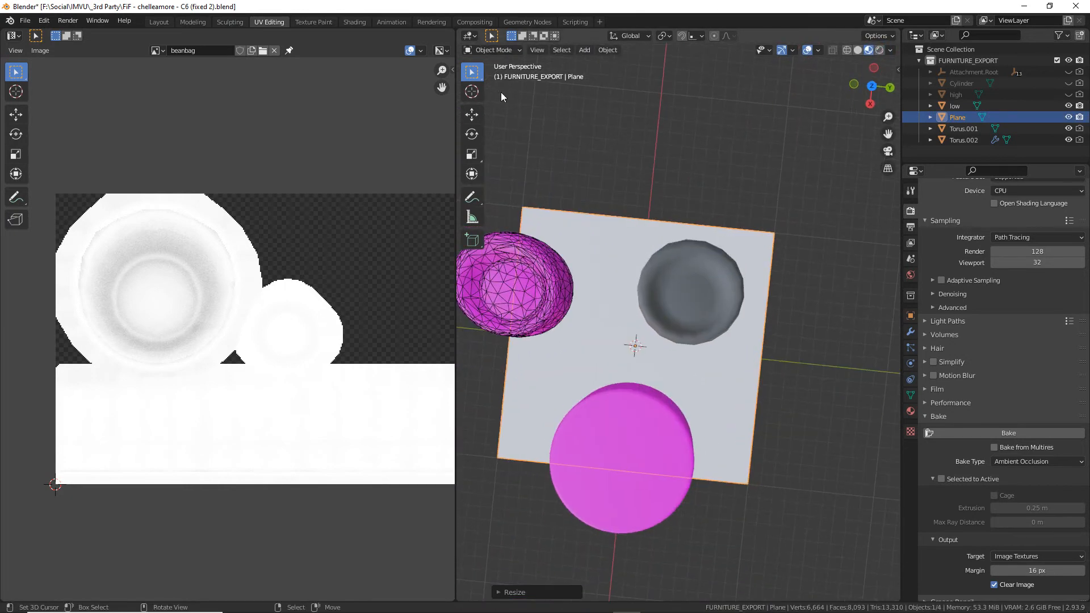
pyautogui.click(471, 114)
pyautogui.moveTo(657, 366); pyautogui.dragTo(705, 321)
pyautogui.moveTo(706, 322); pyautogui.dragTo(652, 220, button='middle')
# Bake the low mesh's ambient occlusion with the floor plane beneath it and inspect the baked image.
pyautogui.click(641, 219)
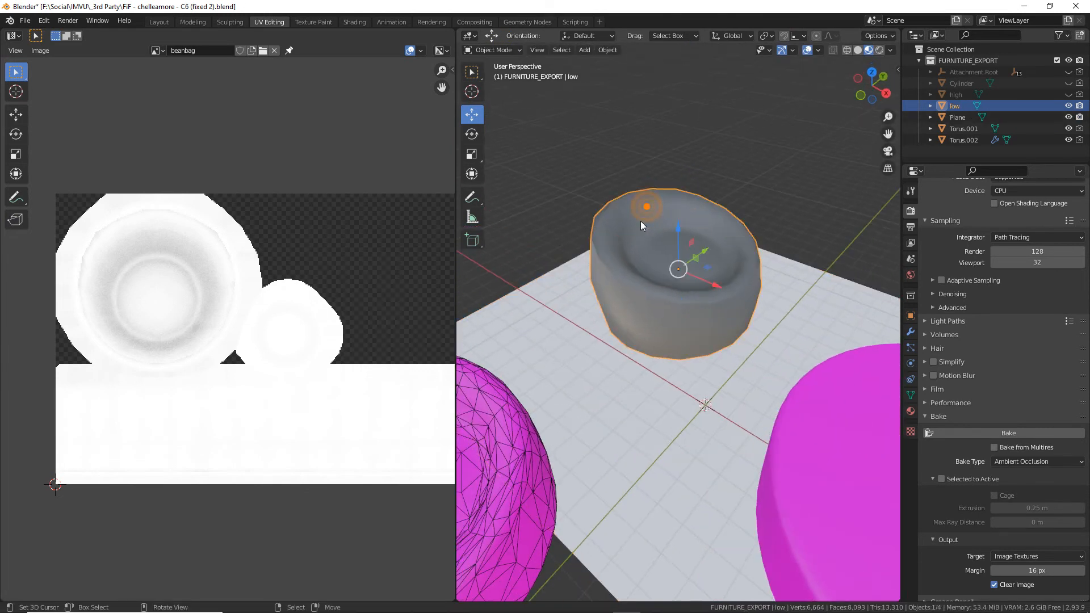
pyautogui.scroll(3, 630, 314)
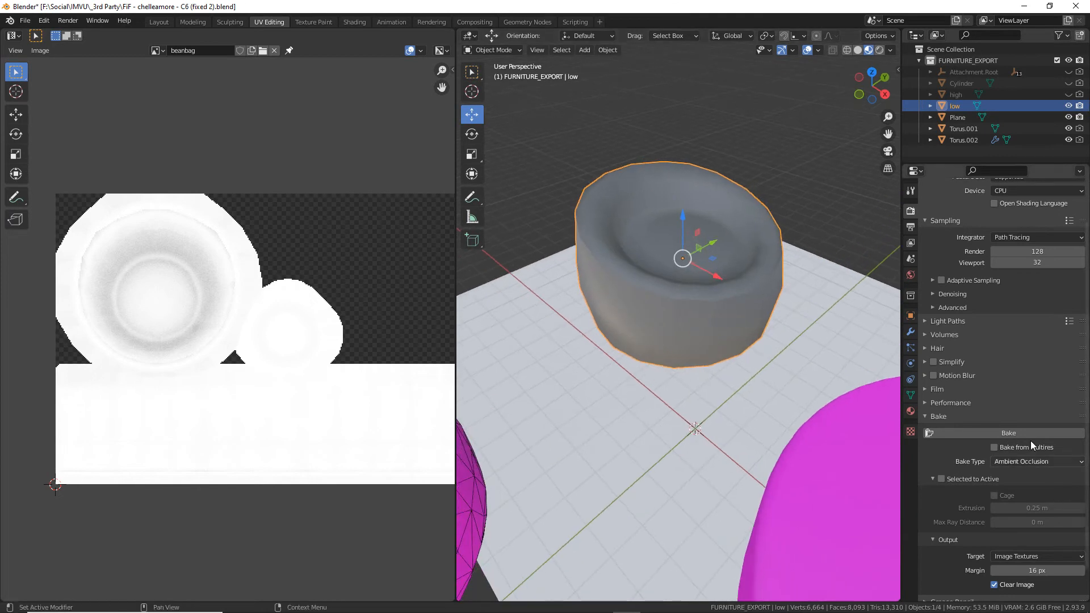
pyautogui.click(1014, 431)
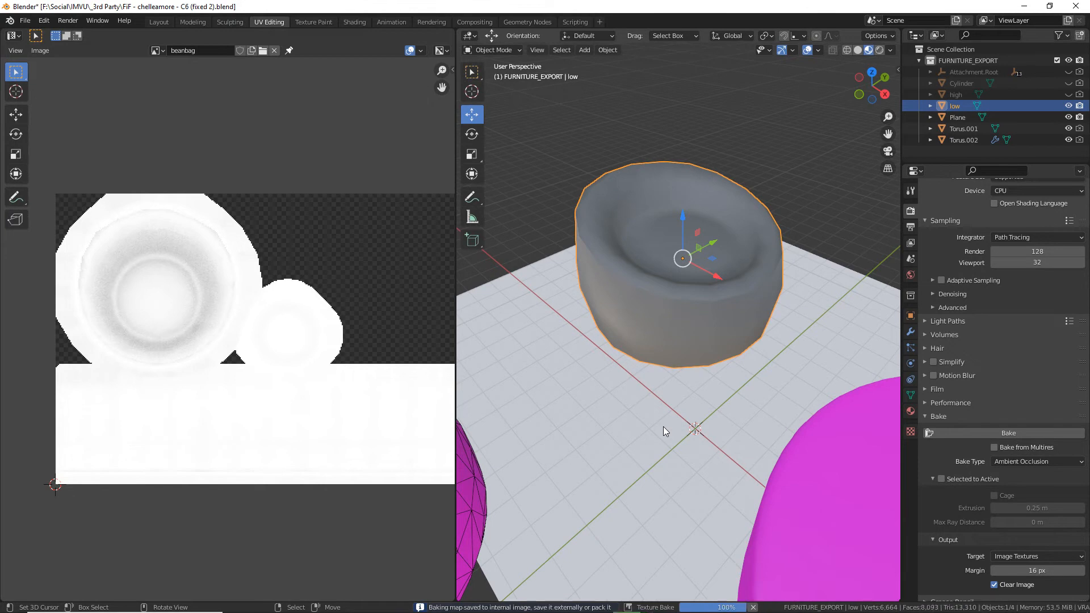
pyautogui.moveTo(271, 425); pyautogui.dragTo(256, 394, button='middle')
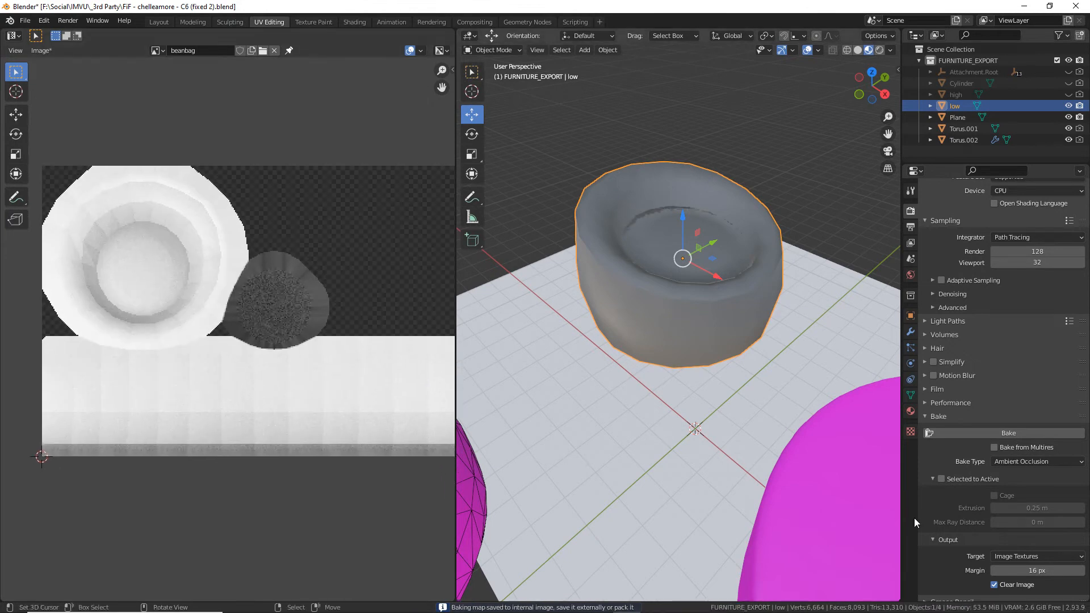
pyautogui.scroll(2, 200, 278)
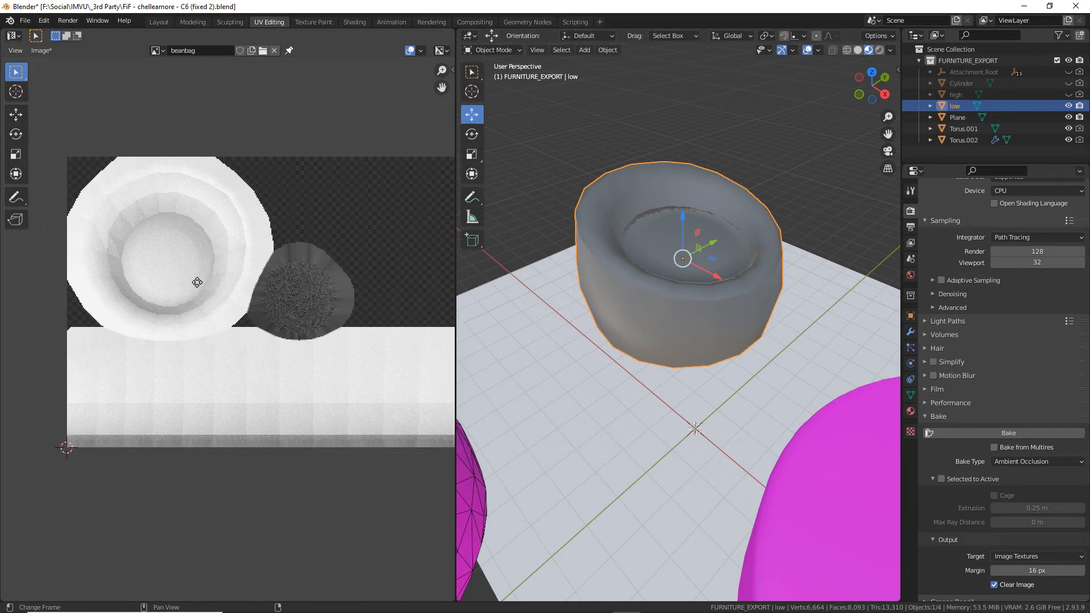
pyautogui.scroll(5, 641, 290)
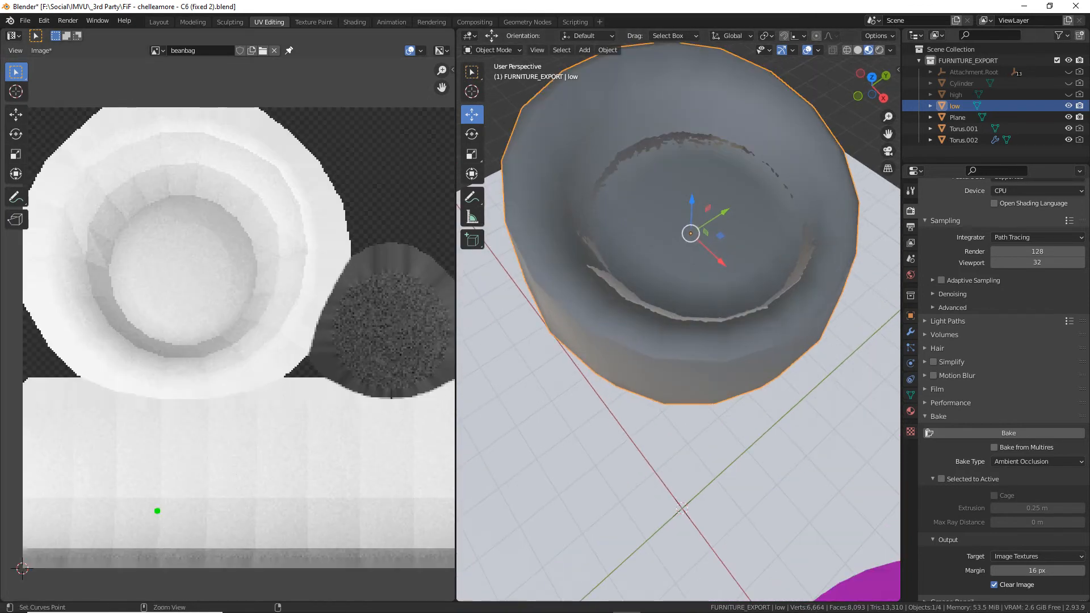
pyautogui.moveTo(211, 440); pyautogui.dragTo(207, 558)
pyautogui.moveTo(254, 471); pyautogui.dragTo(255, 524)
pyautogui.moveTo(312, 462); pyautogui.dragTo(313, 520)
pyautogui.moveTo(364, 464); pyautogui.dragTo(365, 528)
pyautogui.moveTo(413, 473); pyautogui.dragTo(412, 536)
pyautogui.press('Escape')
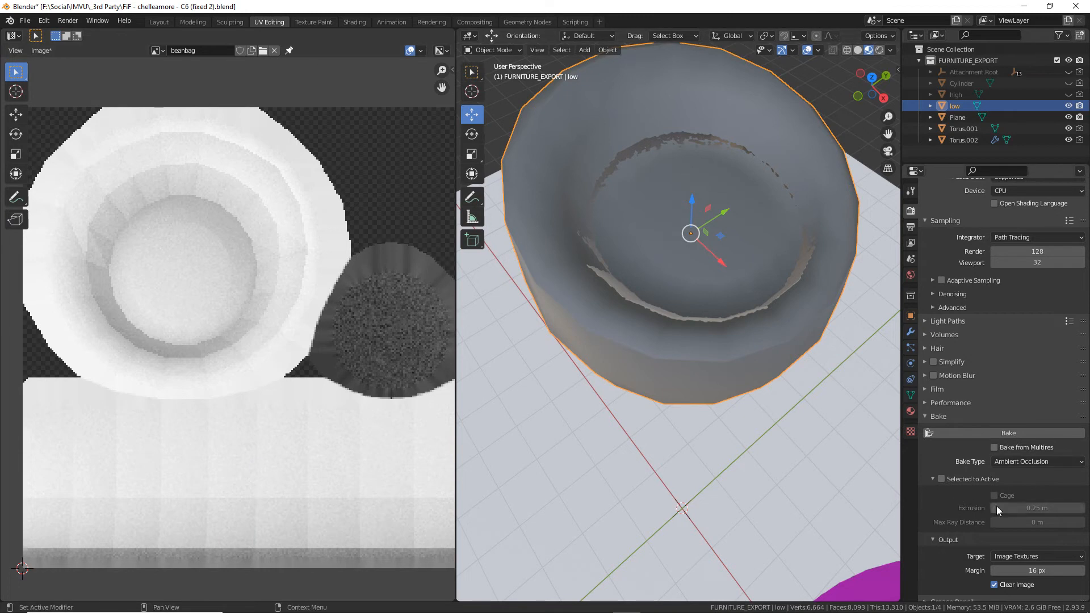
# Show the high mesh, add the low mesh's bake pairing with Selected to Active, and bake ambient occlusion from high to low.
pyautogui.moveTo(852, 431); pyautogui.dragTo(877, 121, button='middle')
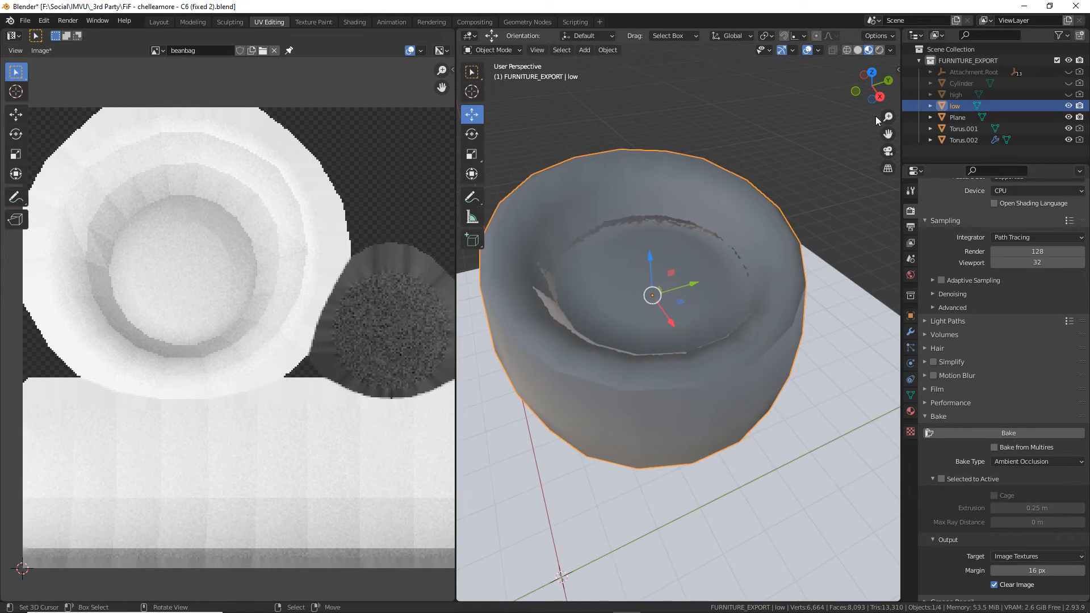
pyautogui.click(1068, 94)
pyautogui.moveTo(520, 224)
pyautogui.mouseDown(button='middle')
pyautogui.moveTo(503, 332)
pyautogui.moveTo(514, 234)
pyautogui.mouseUp(button='middle')
pyautogui.keyDown('shift'); pyautogui.click(504, 194); pyautogui.keyUp('shift')
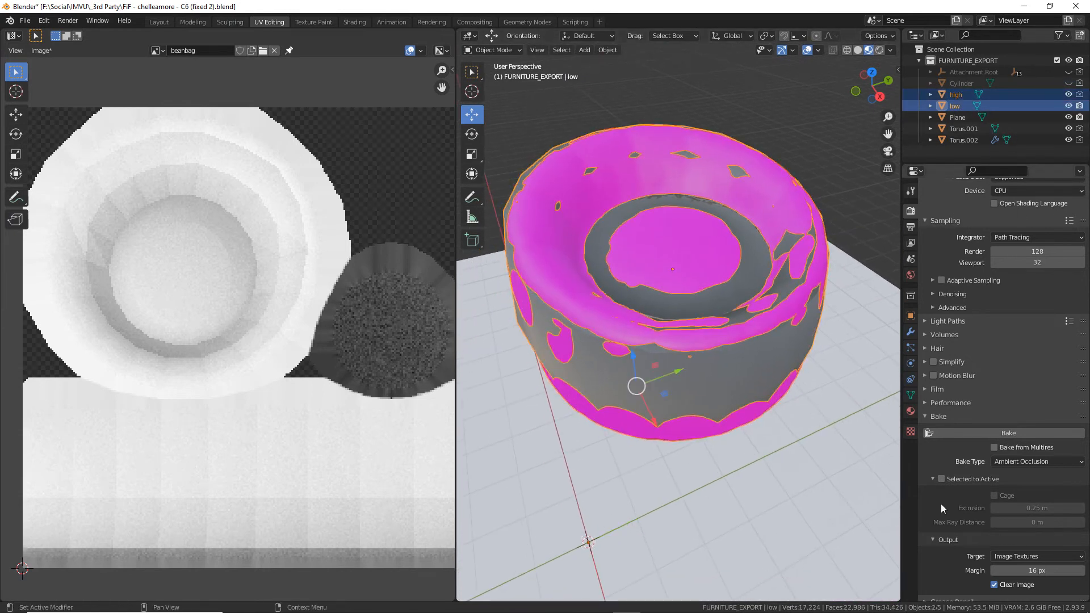
pyautogui.click(941, 479)
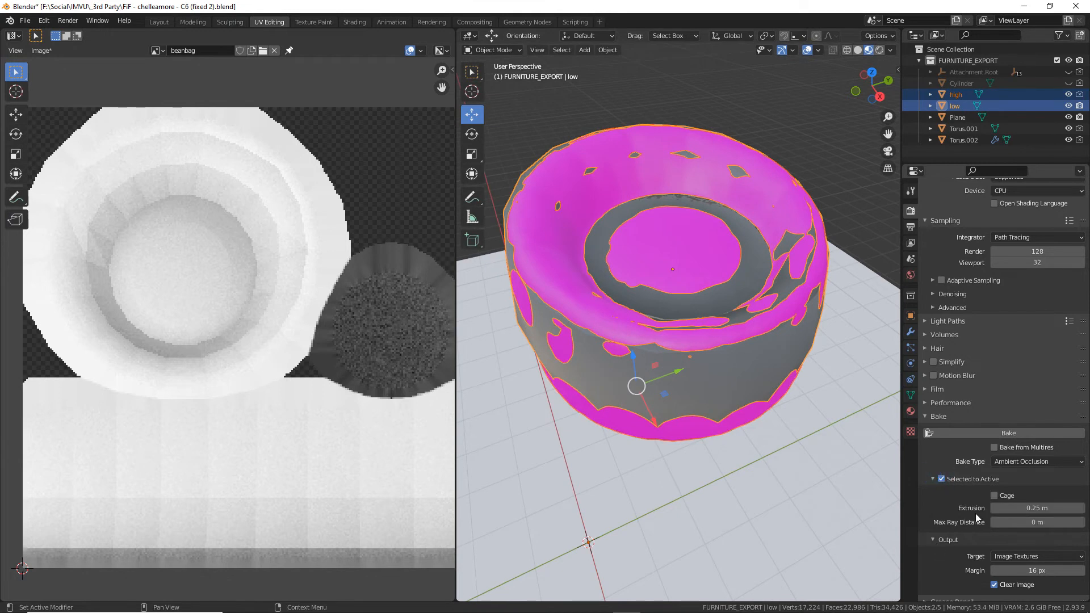
pyautogui.hotkey('ctrl', '2')
pyautogui.moveTo(939, 511); pyautogui.dragTo(942, 515)
pyautogui.press('Escape')
pyautogui.click(1010, 434)
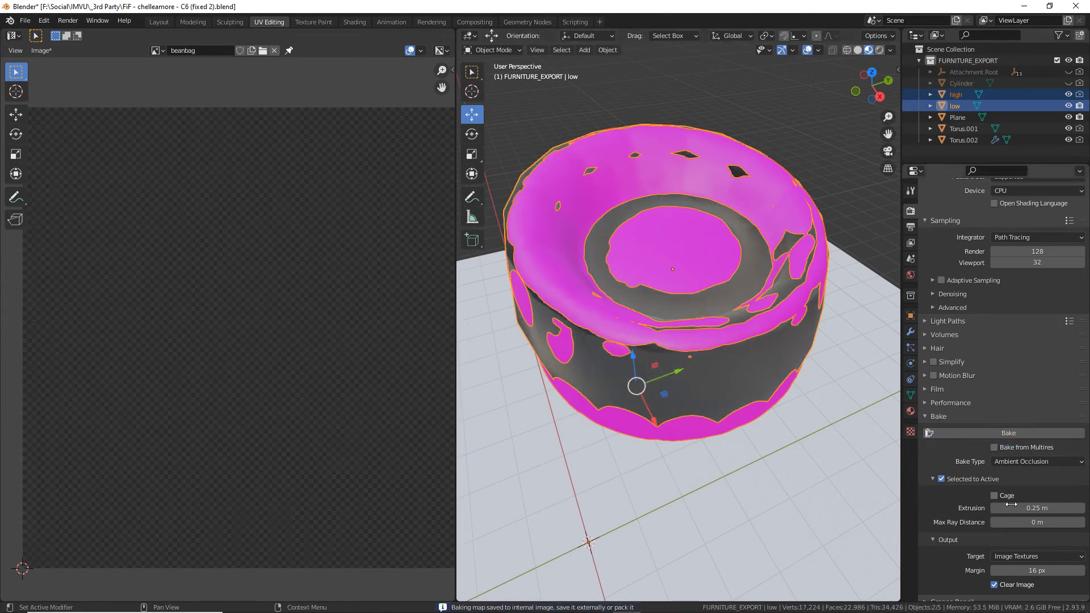
# Set the bake Extrusion to 0 m and the Max Ray Distance to 0.1 m.
pyautogui.moveTo(1029, 507)
pyautogui.mouseDown()
pyautogui.moveTo(999, 508)
pyautogui.moveTo(1050, 505)
pyautogui.moveTo(1022, 506)
pyautogui.mouseUp()
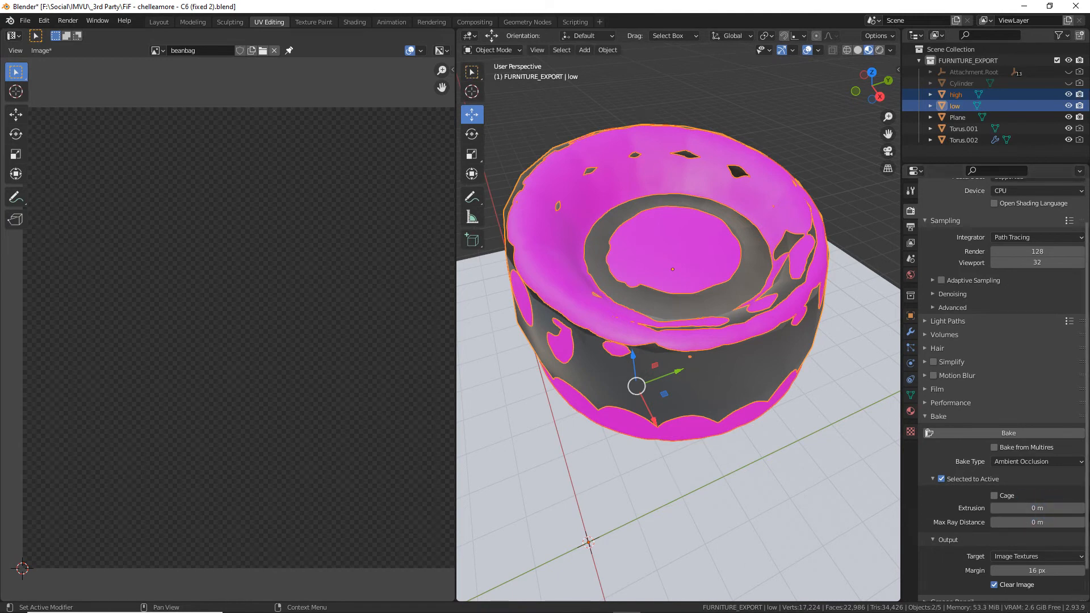
pyautogui.click(1080, 522)
pyautogui.click(1079, 522)
pyautogui.click(1080, 523)
pyautogui.click(1080, 522)
pyautogui.click(1080, 522)
pyautogui.click(1079, 522)
pyautogui.click(1080, 523)
pyautogui.click(1081, 525)
pyautogui.click(1080, 525)
pyautogui.click(1080, 525)
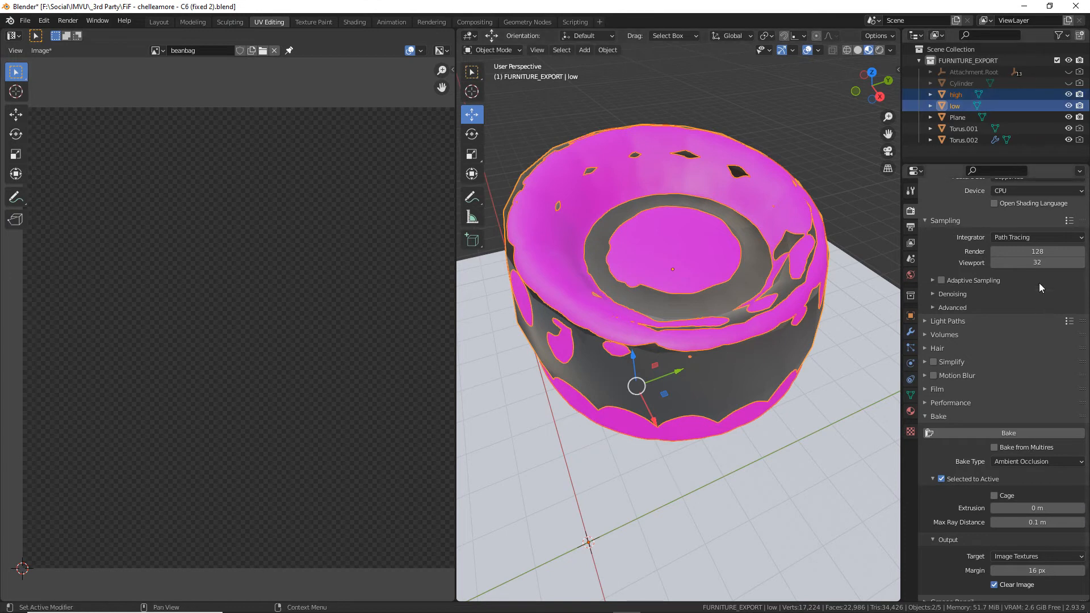
# Hide the high mesh, turn off Selected to Active, and bake ambient occlusion for the low mesh alone.
pyautogui.click(1069, 95)
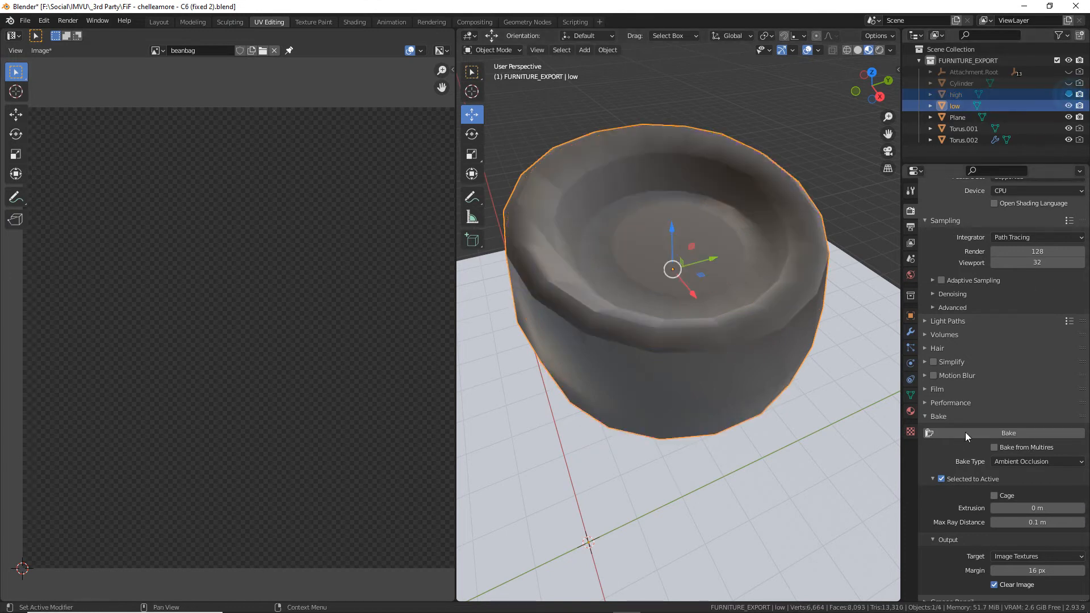
pyautogui.click(941, 479)
pyautogui.click(652, 161)
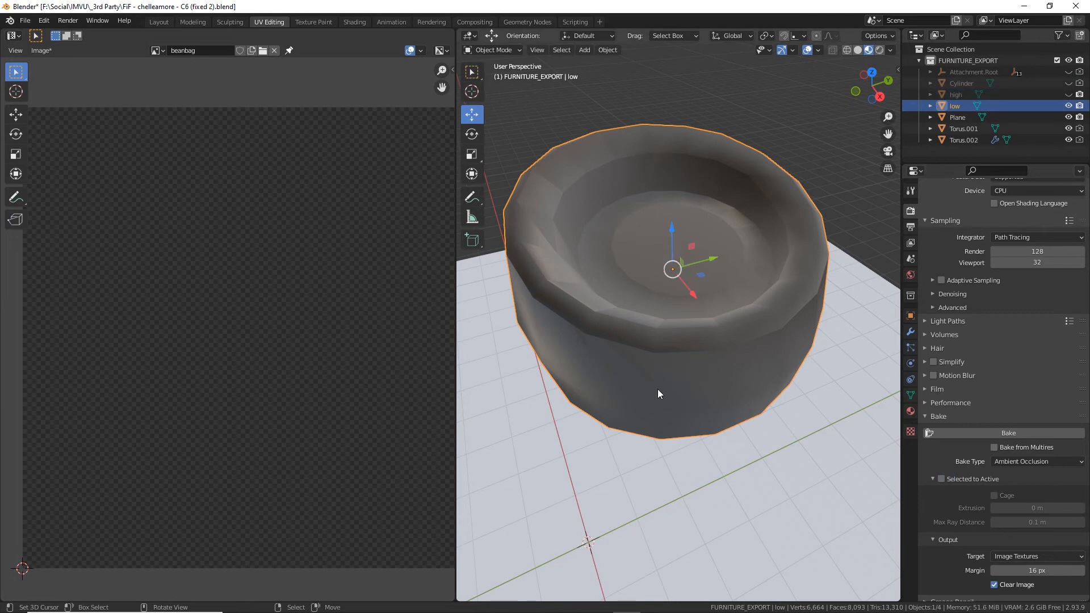
pyautogui.moveTo(654, 230); pyautogui.dragTo(628, 410, button='middle')
pyautogui.moveTo(694, 486); pyautogui.dragTo(696, 484, button='middle')
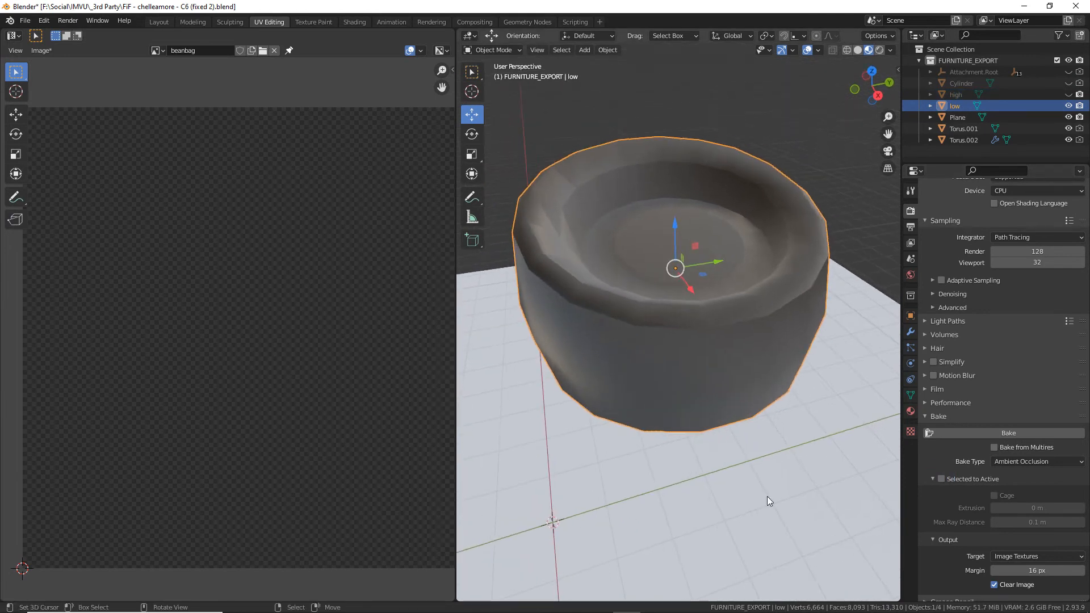
pyautogui.click(1003, 433)
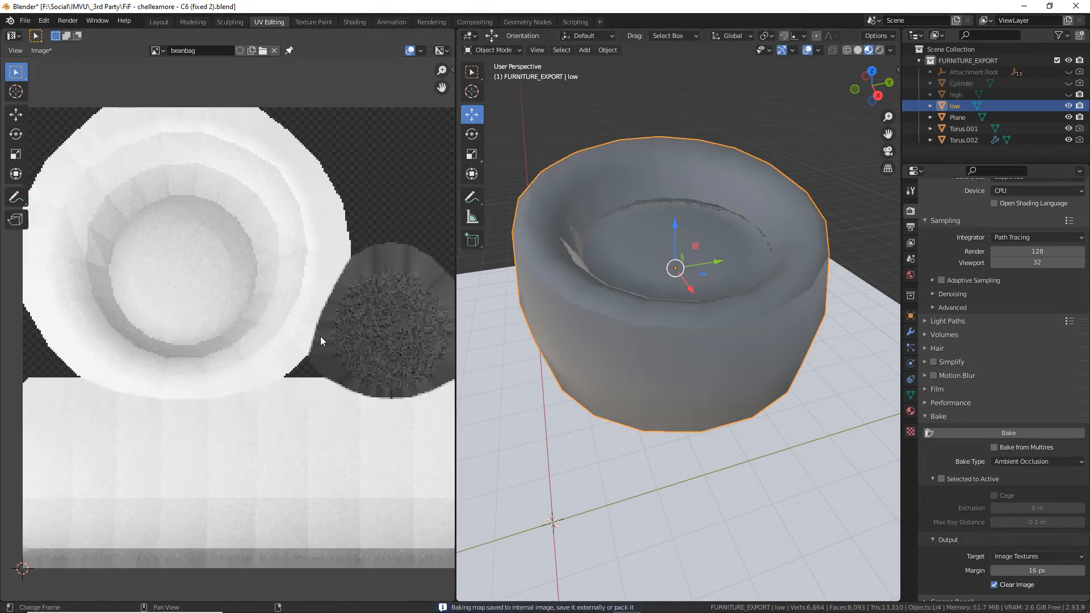
pyautogui.scroll(2, 243, 273)
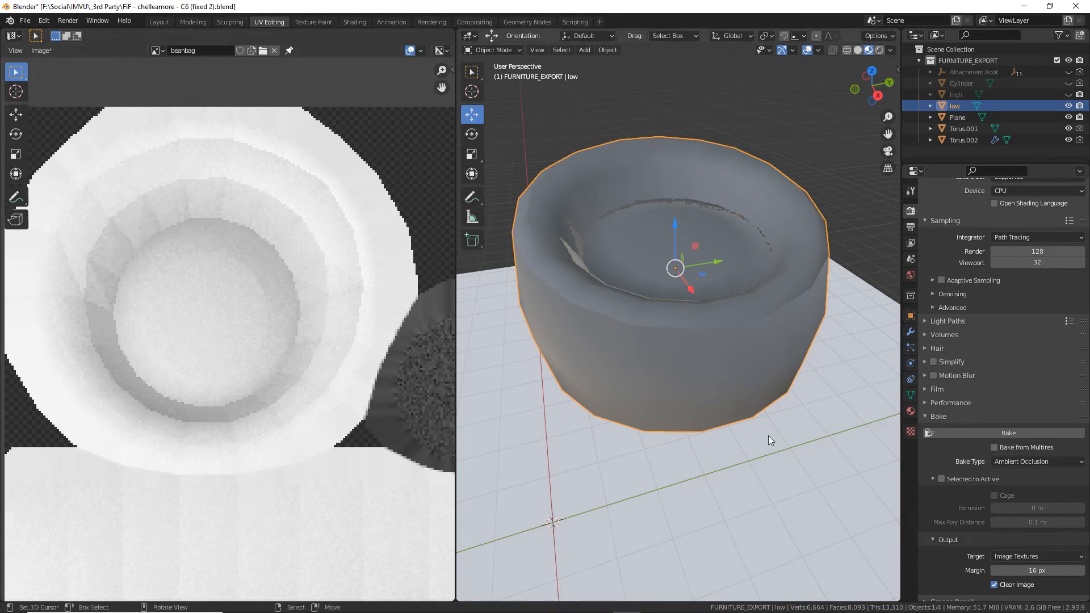
# Select the floor plane and toggle its viewport visibility off and back on.
pyautogui.scroll(-4, 780, 400)
pyautogui.click(802, 324)
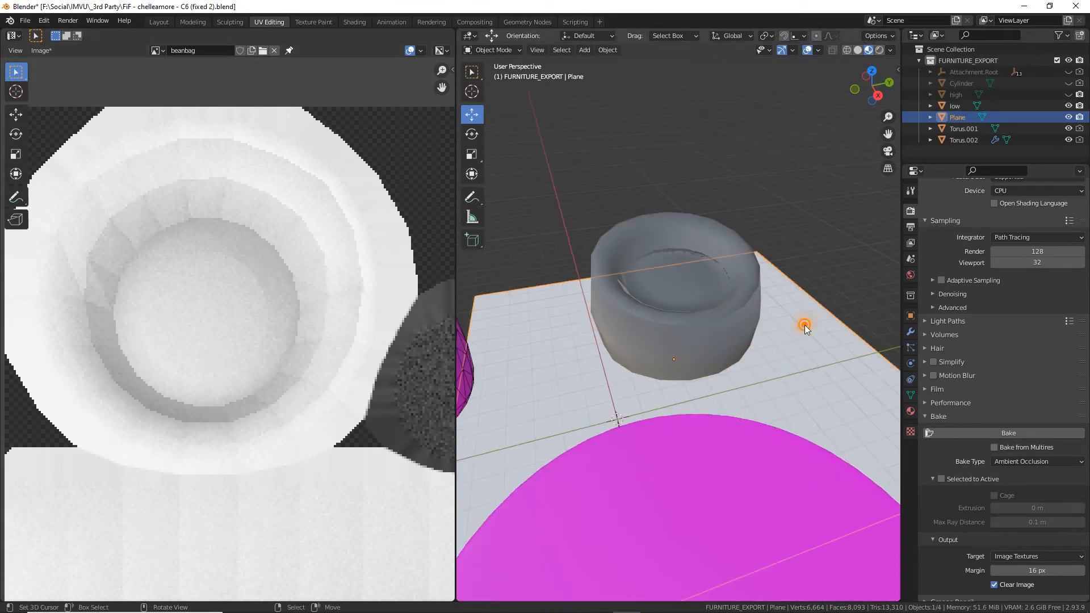
pyautogui.click(1069, 117)
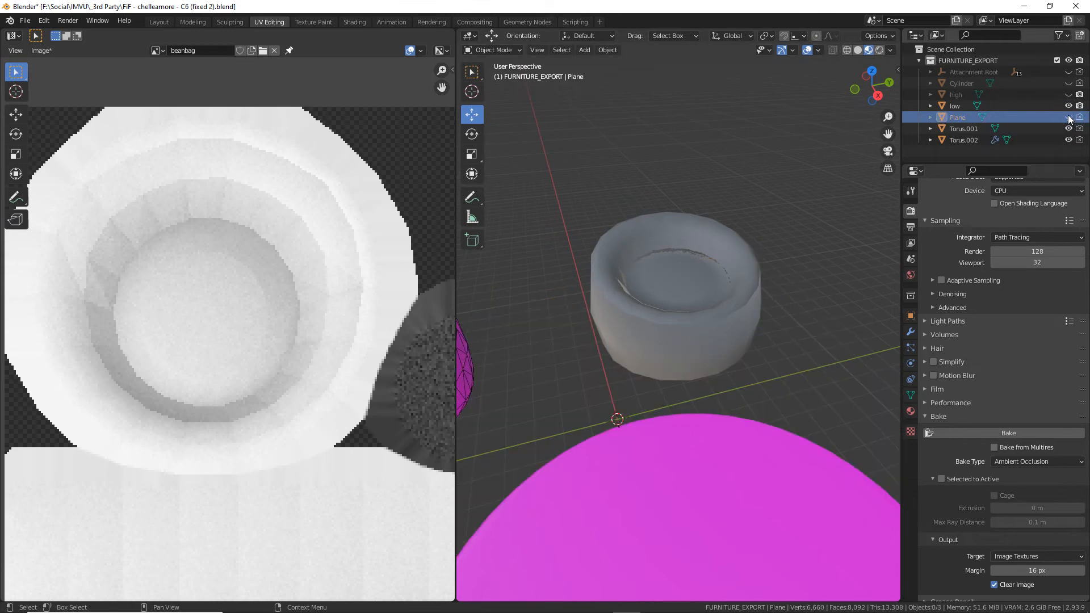
pyautogui.click(1068, 117)
# Select the low mesh and bake its ambient occlusion with the floor plane visible.
pyautogui.click(1003, 434)
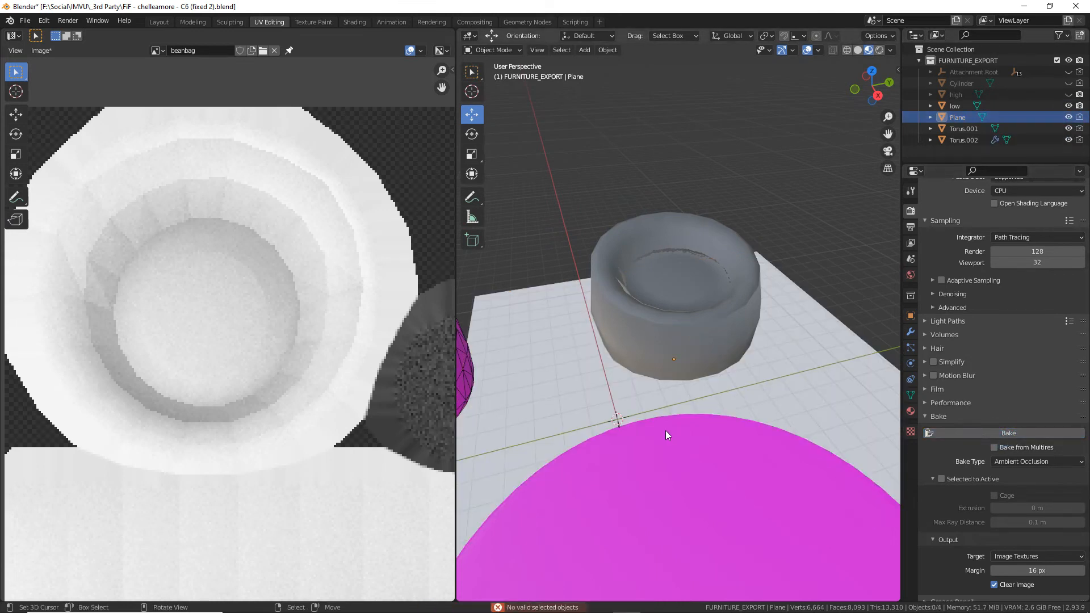
pyautogui.click(632, 286)
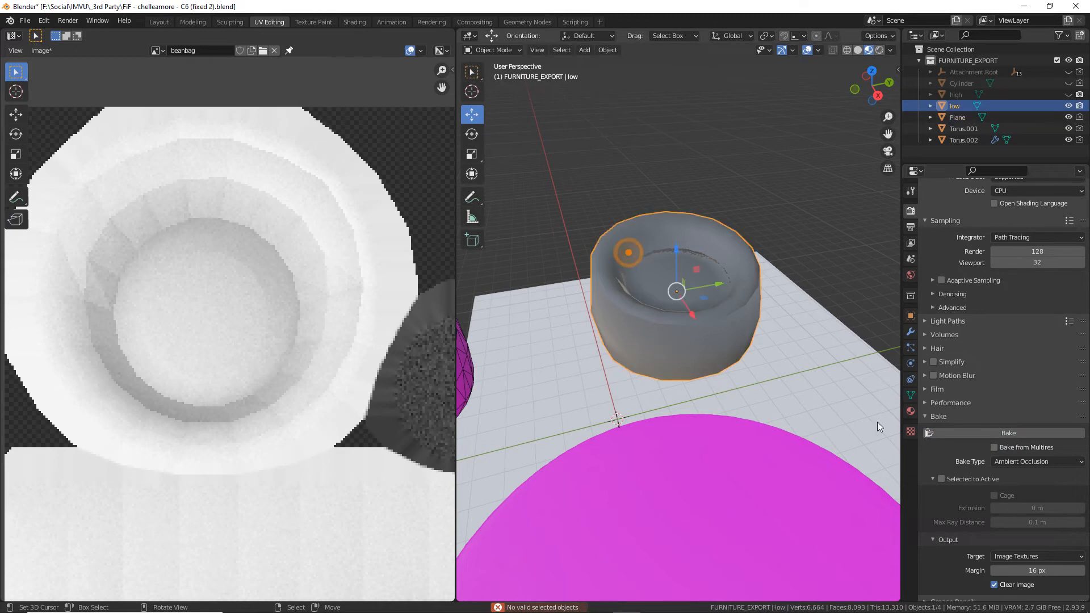
pyautogui.click(1015, 433)
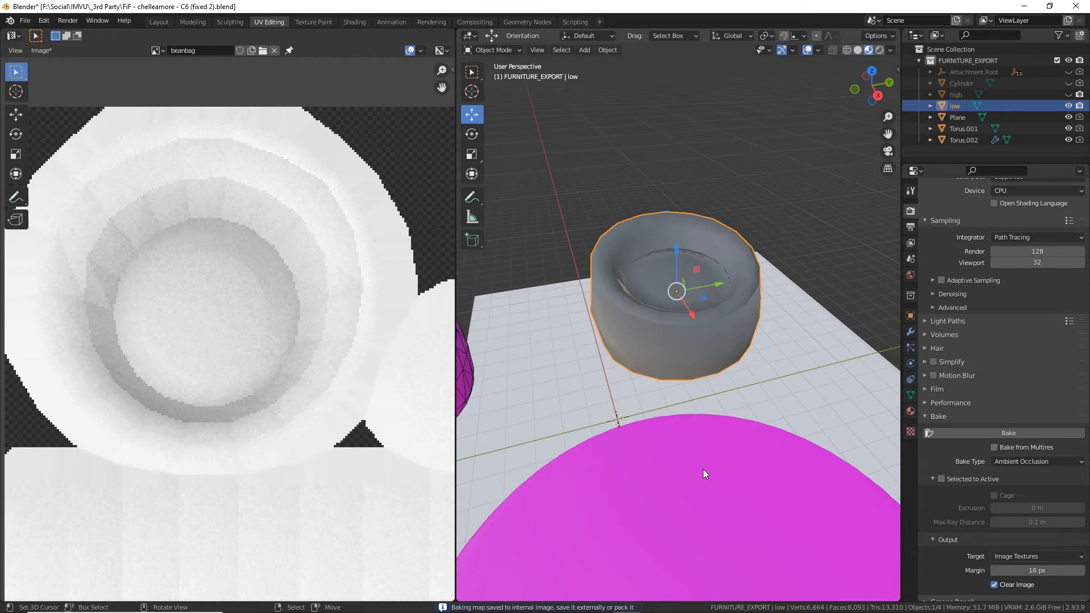
pyautogui.scroll(-2, 321, 442)
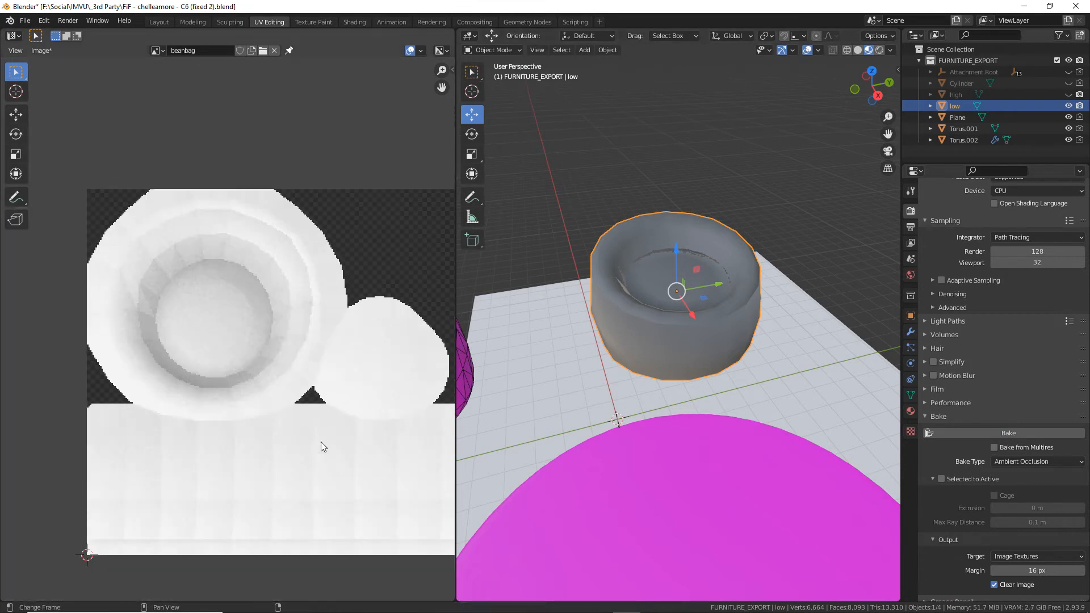
pyautogui.moveTo(334, 441); pyautogui.dragTo(284, 404, button='middle')
# Hide the Torus.002 and Torus.001 objects in the viewport.
pyautogui.moveTo(659, 420); pyautogui.dragTo(716, 428, button='middle')
pyautogui.click(517, 362)
pyautogui.click(1068, 140)
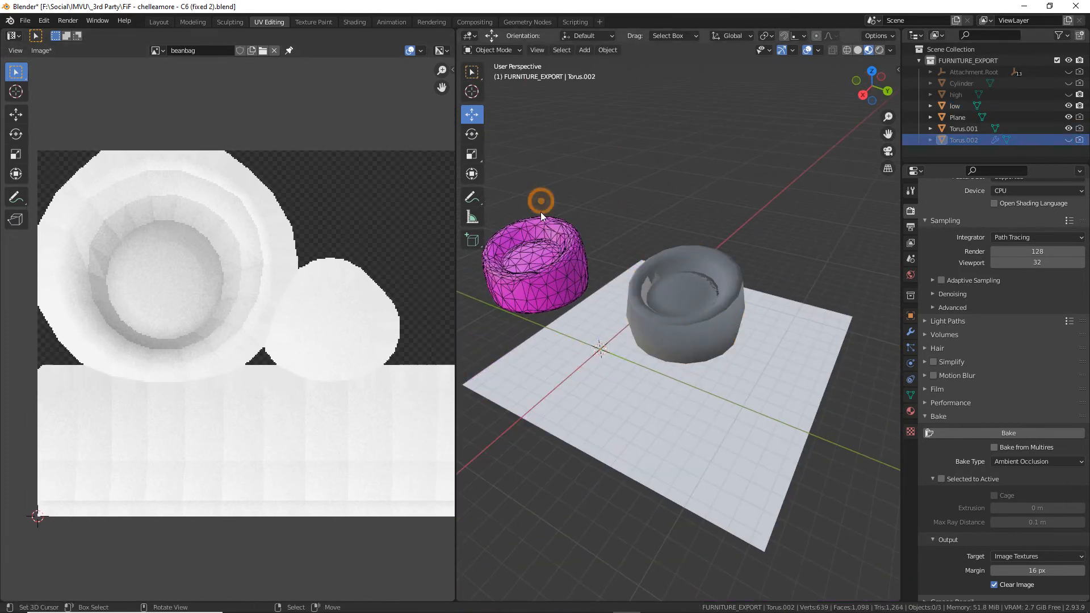
pyautogui.click(540, 201)
pyautogui.click(964, 128)
pyautogui.click(1068, 128)
# Select the low mesh and rebake its ambient occlusion with only the floor plane beside it.
pyautogui.moveTo(755, 278); pyautogui.dragTo(681, 359, button='middle')
pyautogui.click(715, 258)
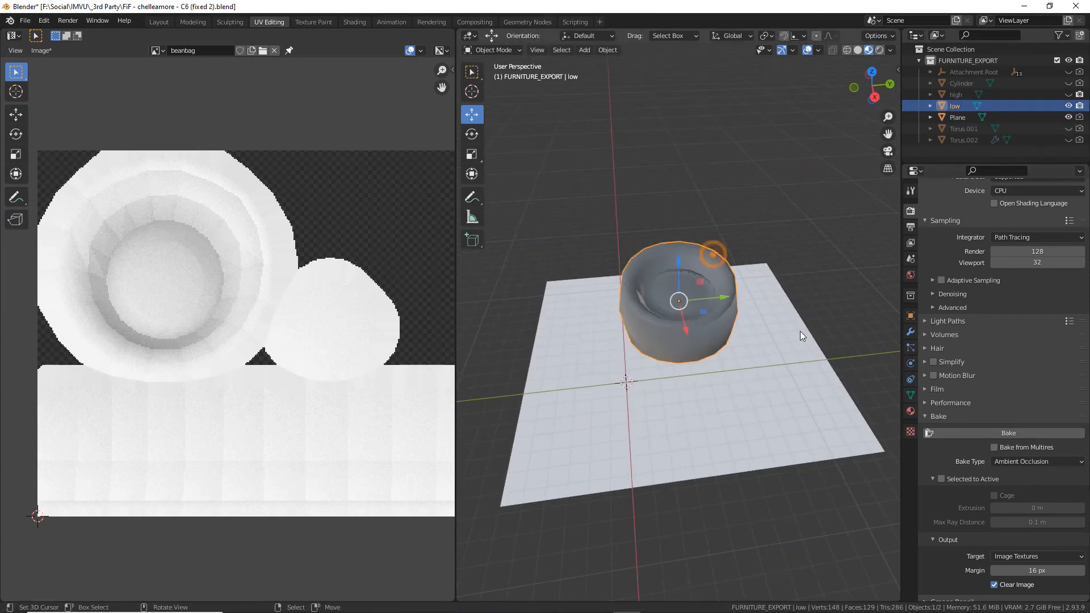
pyautogui.click(1008, 433)
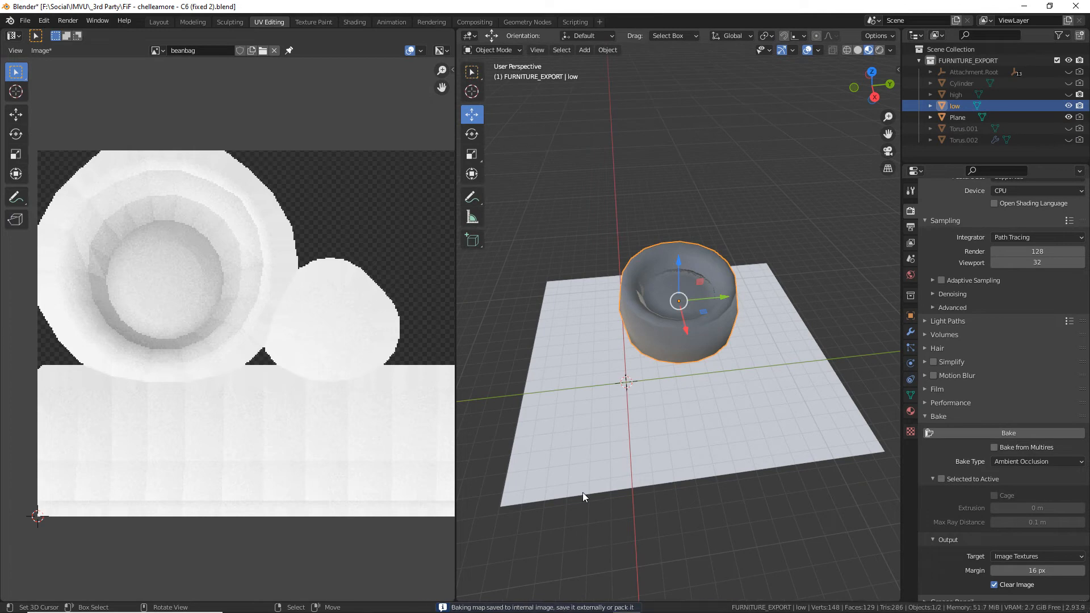
# Draw three vertical annotation lines along the facet edges in the baked image's lower strip, and undo them.
pyautogui.moveTo(192, 384)
pyautogui.mouseDown(button='middle')
pyautogui.moveTo(107, 396)
pyautogui.moveTo(61, 386)
pyautogui.mouseUp(button='middle')
pyautogui.moveTo(285, 419)
pyautogui.mouseDown(button='middle')
pyautogui.moveTo(129, 415)
pyautogui.moveTo(133, 406)
pyautogui.mouseUp(button='middle')
pyautogui.moveTo(331, 408); pyautogui.dragTo(267, 403, button='middle')
pyautogui.scroll(5, 274, 406)
pyautogui.moveTo(252, 483); pyautogui.dragTo(261, 297, button='middle')
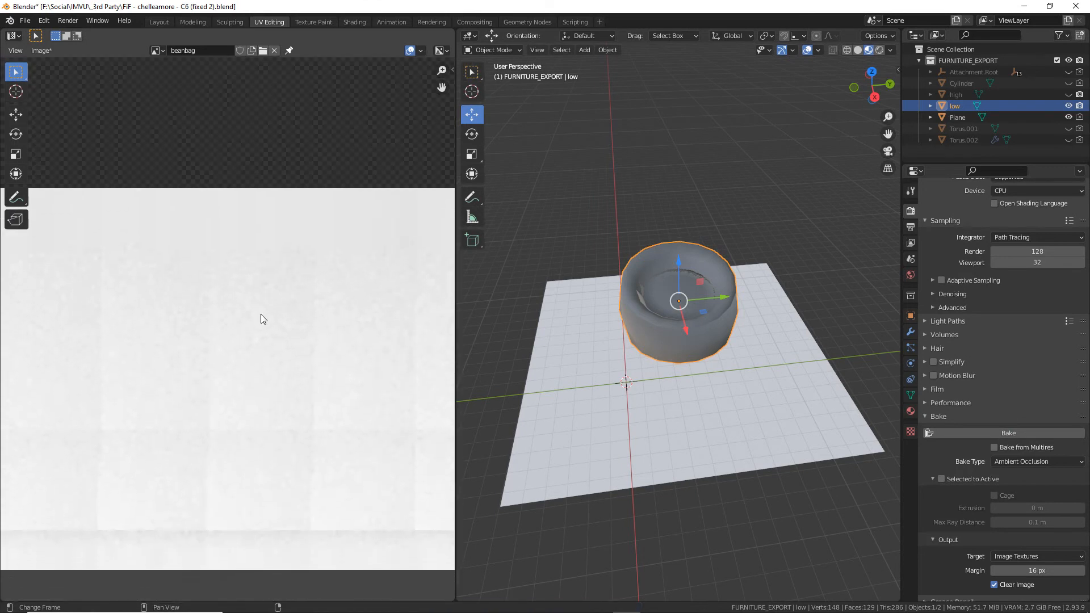
pyautogui.scroll(1, 253, 324)
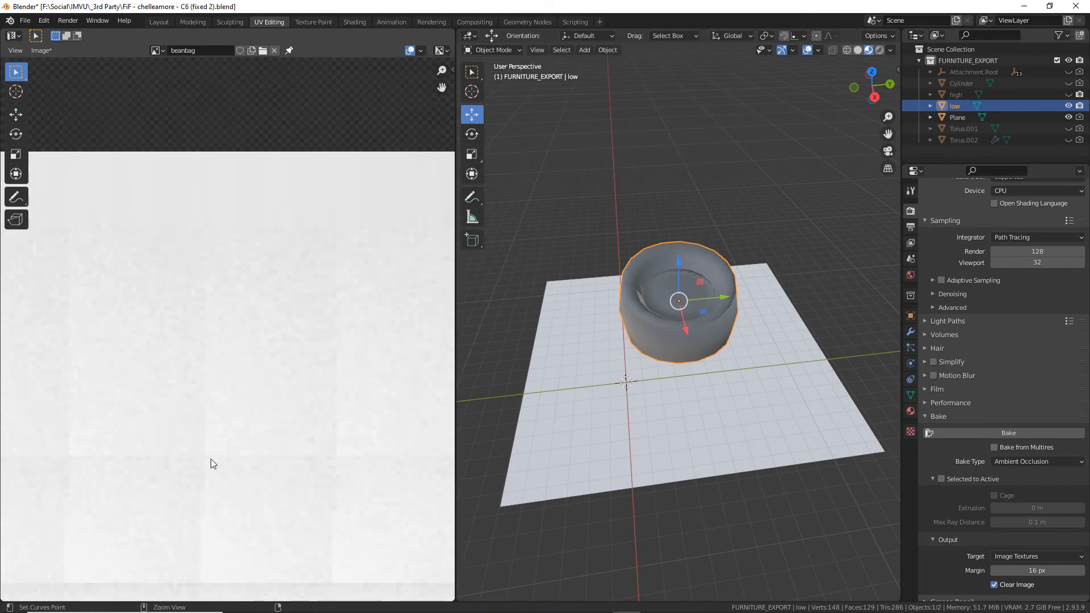
pyautogui.moveTo(204, 359); pyautogui.dragTo(194, 514)
pyautogui.moveTo(343, 358); pyautogui.dragTo(336, 535)
pyautogui.moveTo(69, 331); pyautogui.dragTo(65, 509)
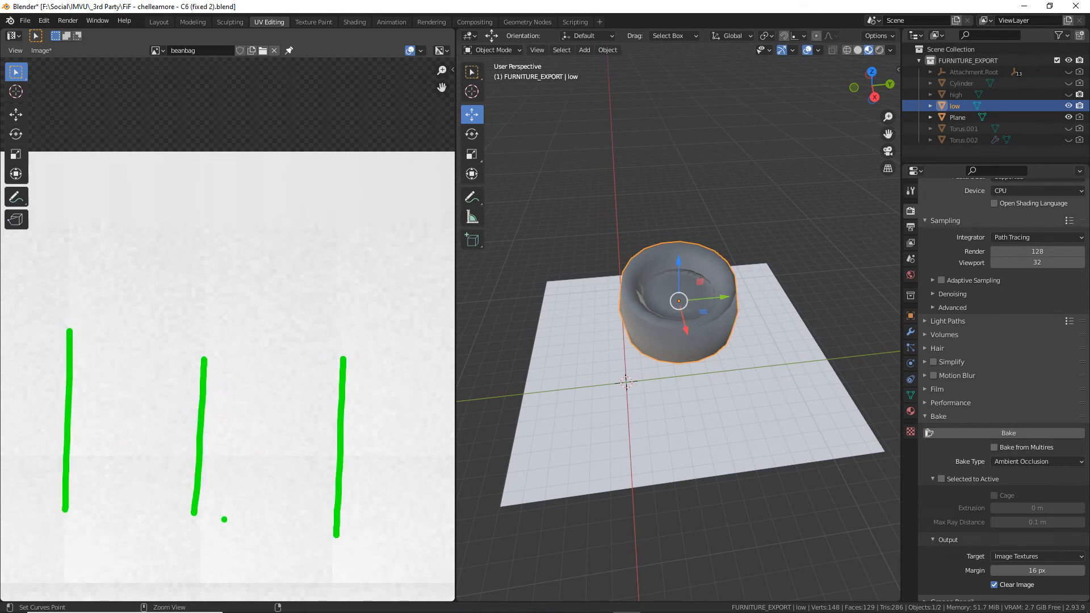
pyautogui.hotkey('ctrl', 'z')
pyautogui.hotkey('ctrl', 'z')
pyautogui.hotkey('ctrl', 'z')
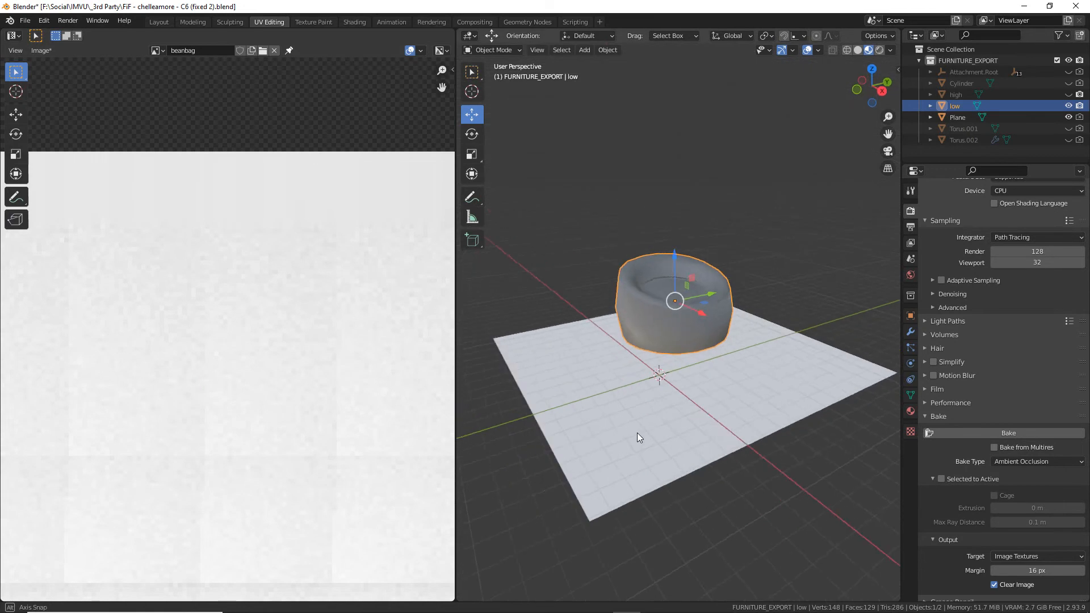
# Apply Shade Smooth to the low mesh.
pyautogui.scroll(6, 638, 432)
pyautogui.moveTo(642, 435); pyautogui.dragTo(537, 396, button='middle')
pyautogui.click(622, 172)
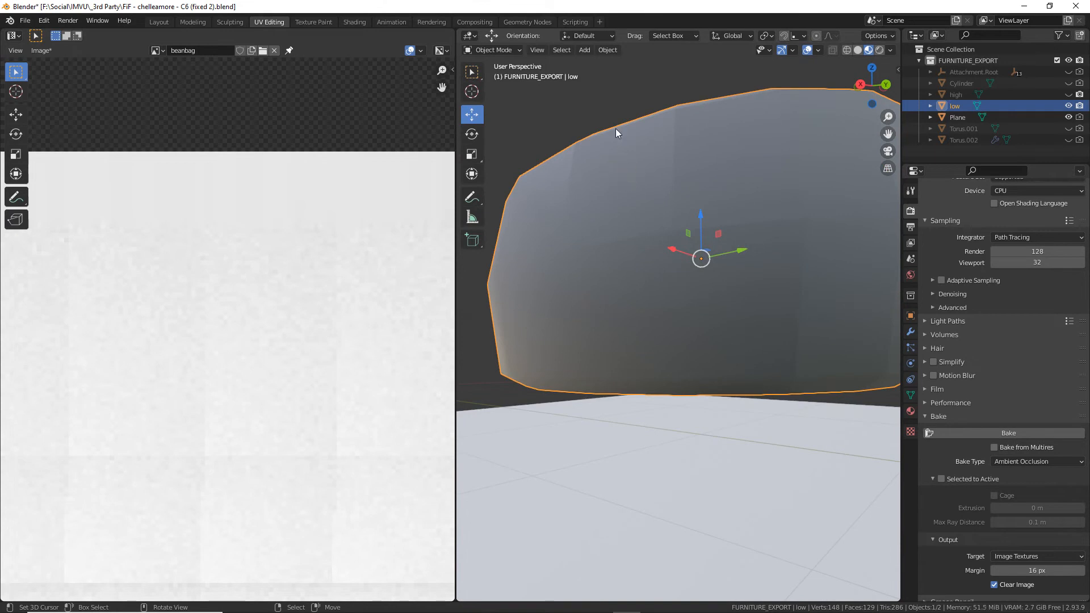
pyautogui.click(605, 53)
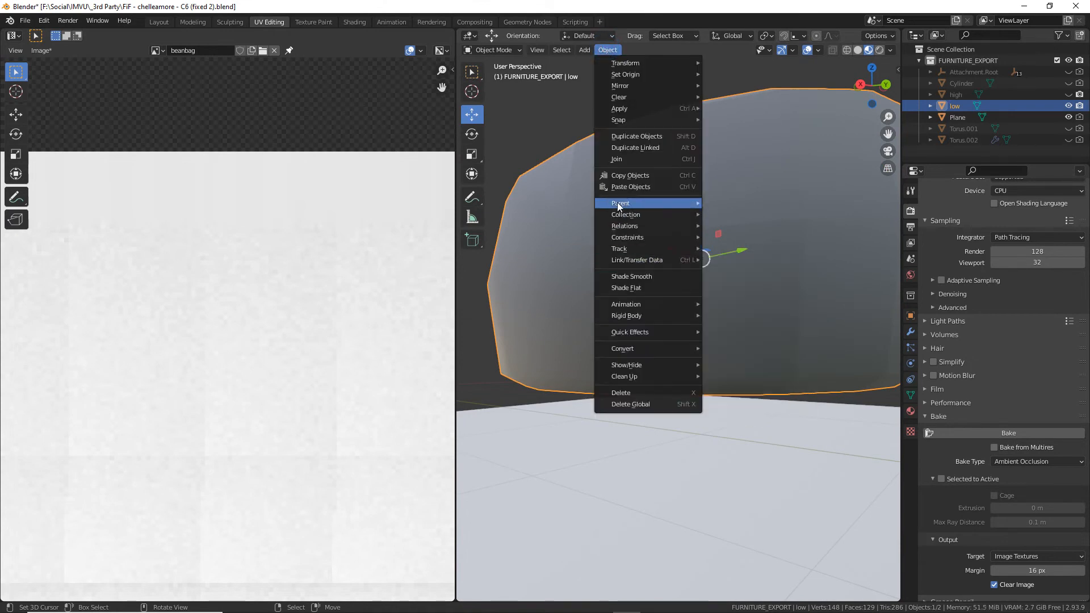
pyautogui.click(619, 276)
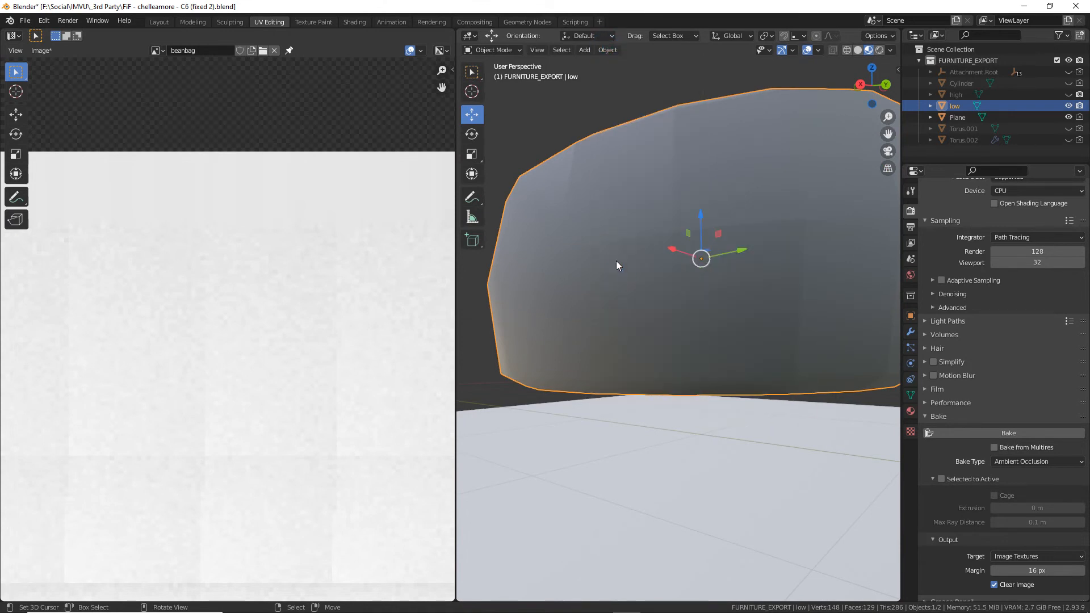
pyautogui.moveTo(564, 105); pyautogui.dragTo(581, 113, button='middle')
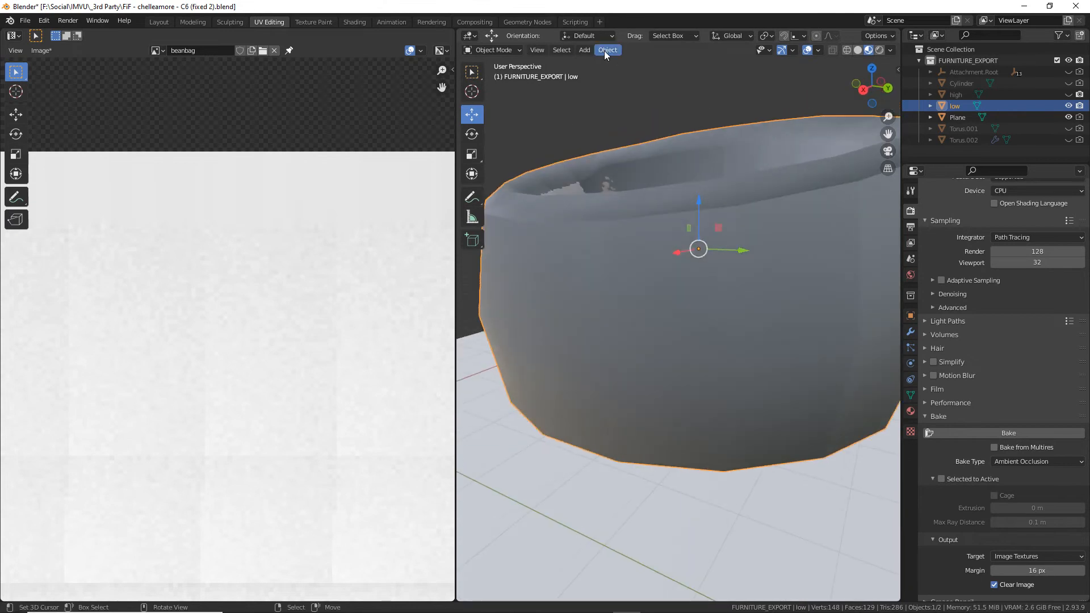
# Check the direction of the mesh faces with the Face Orientation overlay, and turn the overlay off again.
pyautogui.click(818, 50)
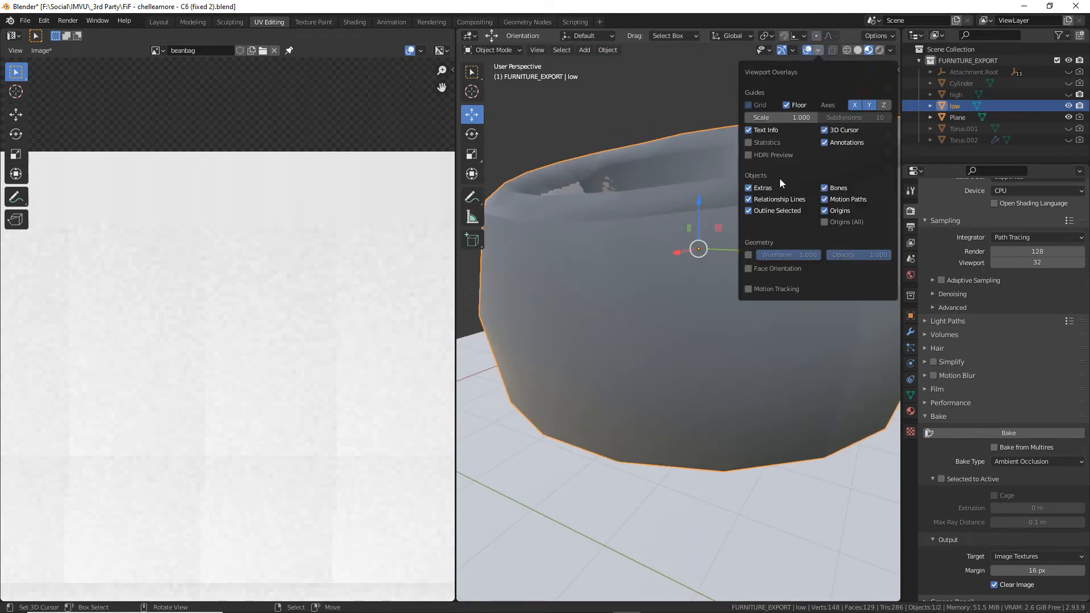
pyautogui.click(751, 270)
pyautogui.moveTo(627, 275); pyautogui.dragTo(670, 321, button='middle')
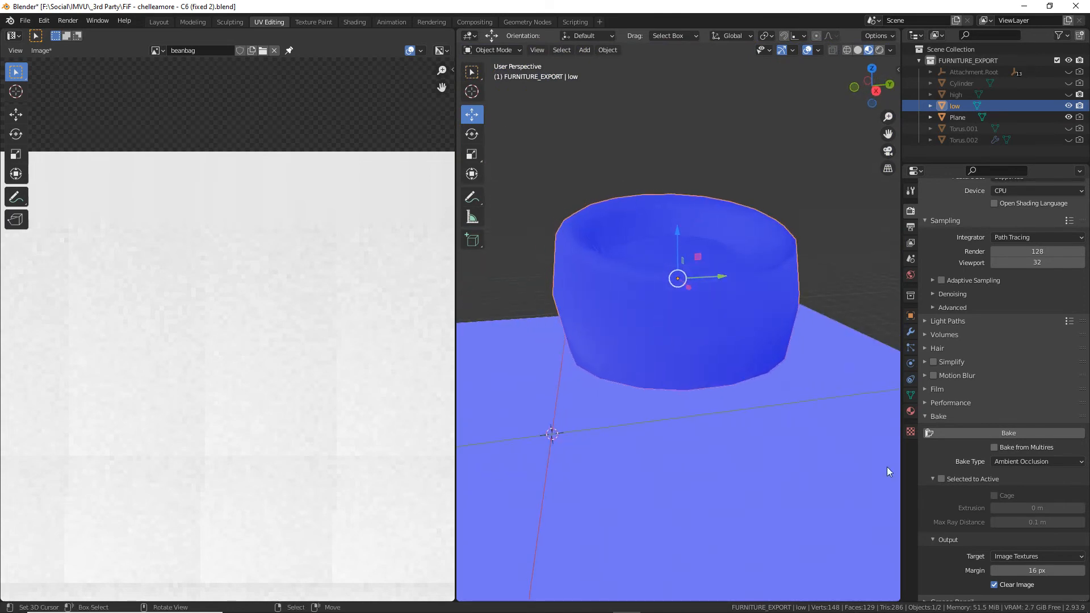
pyautogui.click(818, 50)
pyautogui.click(748, 267)
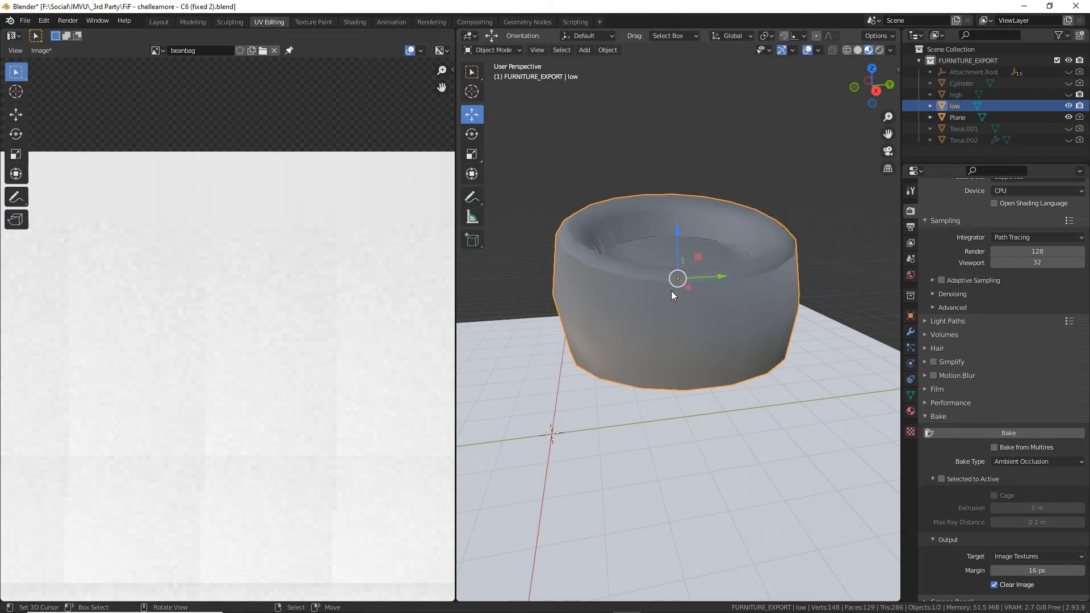
# In the Shading workspace, load beanbag_normal.tga into the image texture node that feeds the Normal Map node.
pyautogui.click(352, 22)
pyautogui.moveTo(330, 510); pyautogui.dragTo(317, 474, button='middle')
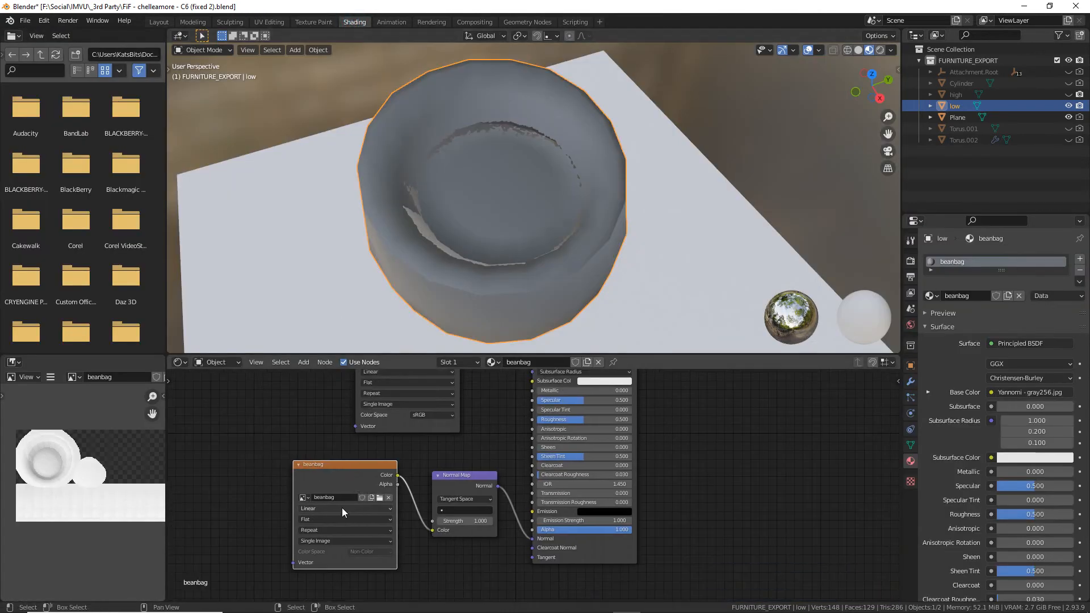
pyautogui.click(380, 497)
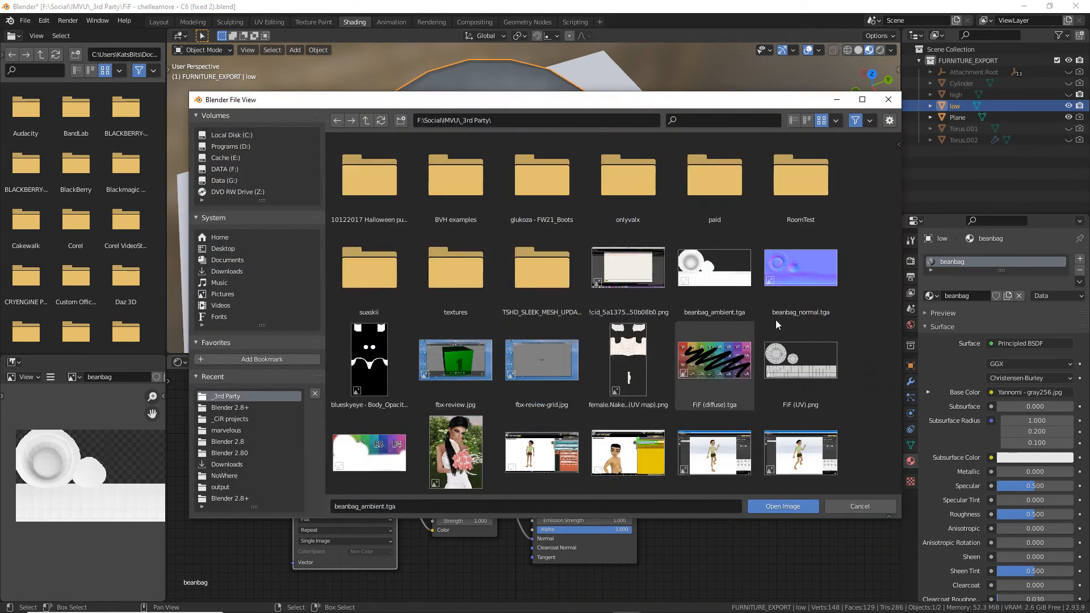
pyautogui.click(798, 264)
pyautogui.click(783, 506)
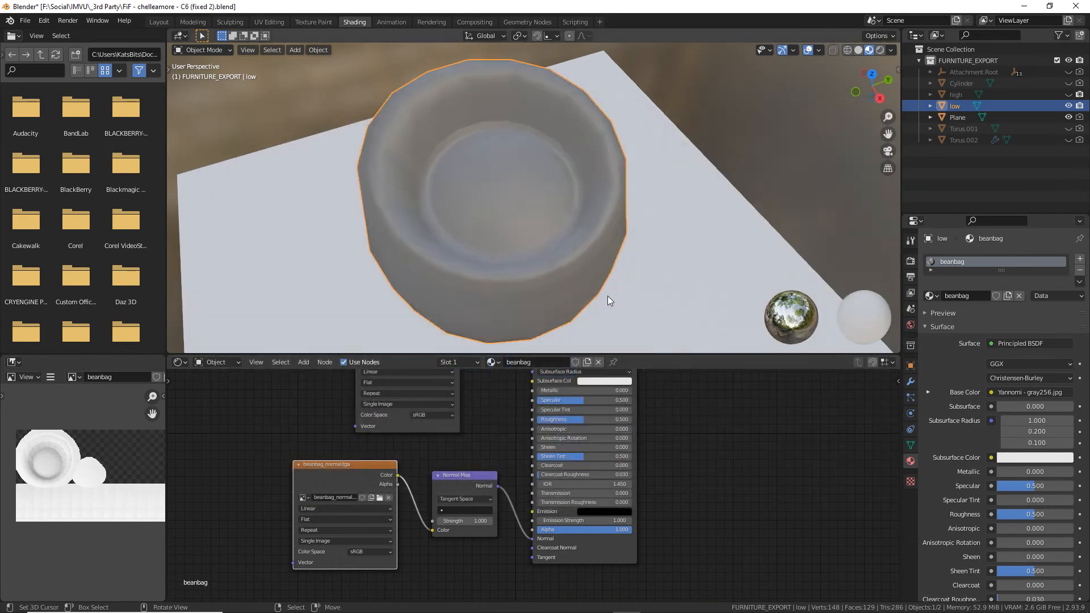
# Set the normal image's Color Space to Non-Color and expand the material's Preview.
pyautogui.moveTo(520, 204); pyautogui.dragTo(365, 536, button='middle')
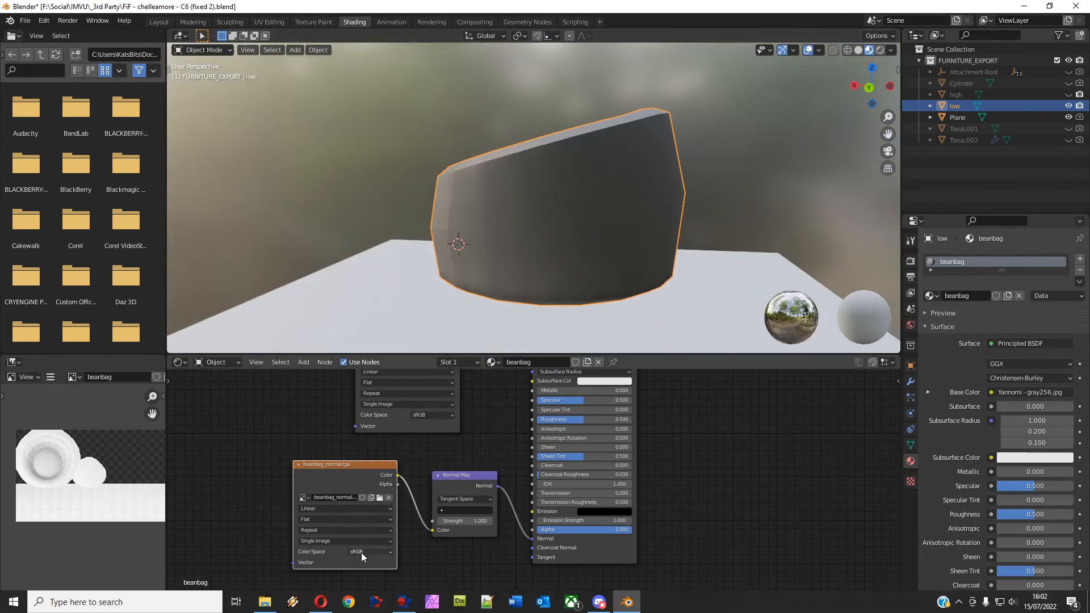
pyautogui.click(361, 552)
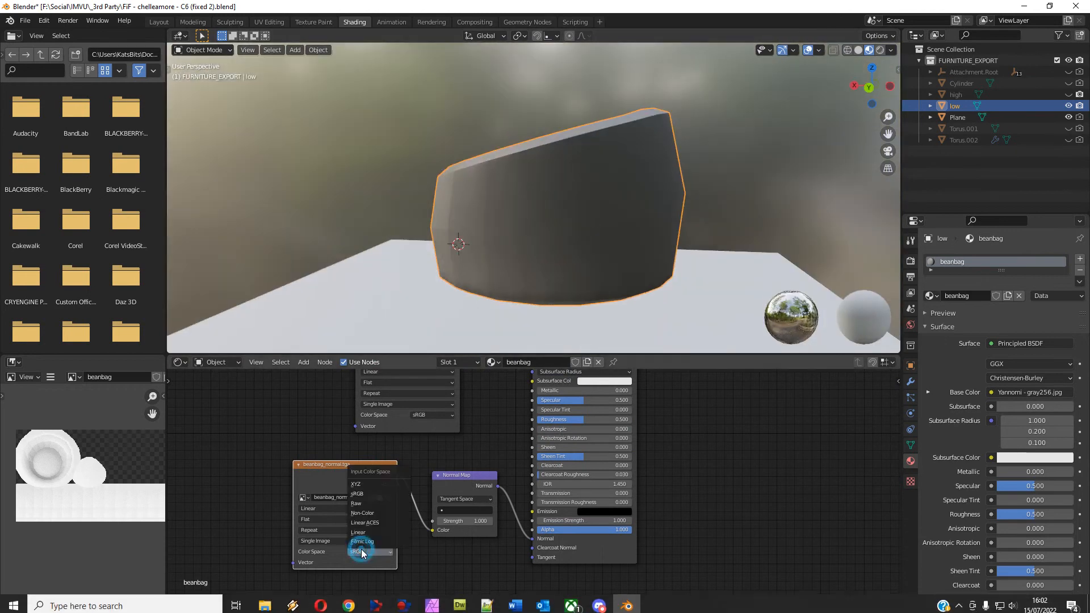
pyautogui.click(365, 513)
pyautogui.moveTo(445, 246); pyautogui.dragTo(612, 266, button='middle')
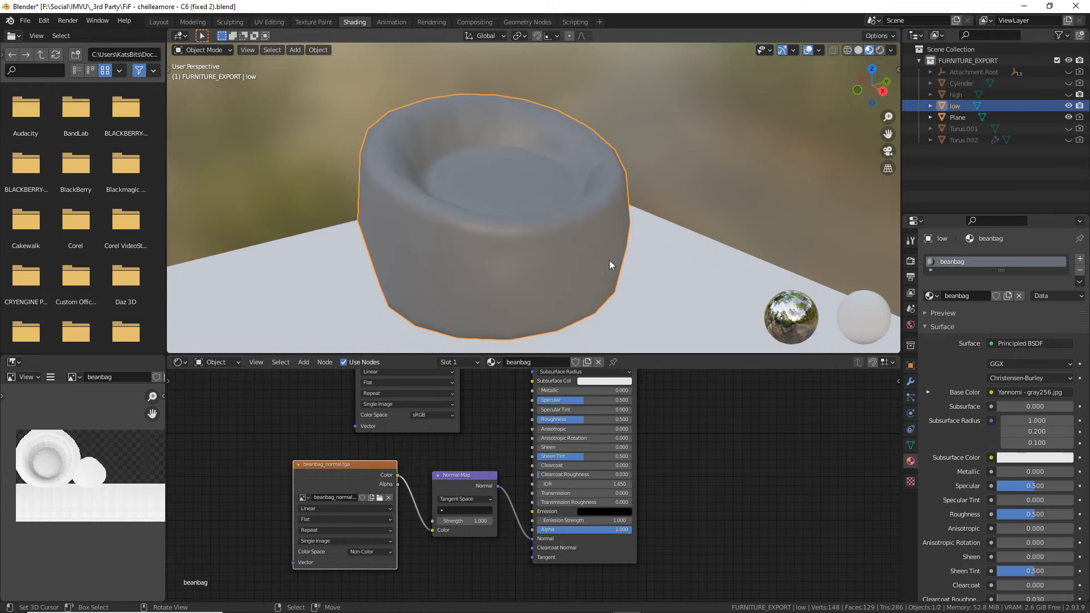
pyautogui.moveTo(556, 245)
pyautogui.mouseDown(button='middle')
pyautogui.moveTo(540, 301)
pyautogui.moveTo(614, 192)
pyautogui.moveTo(788, 209)
pyautogui.moveTo(613, 216)
pyautogui.moveTo(546, 241)
pyautogui.moveTo(553, 249)
pyautogui.mouseUp(button='middle')
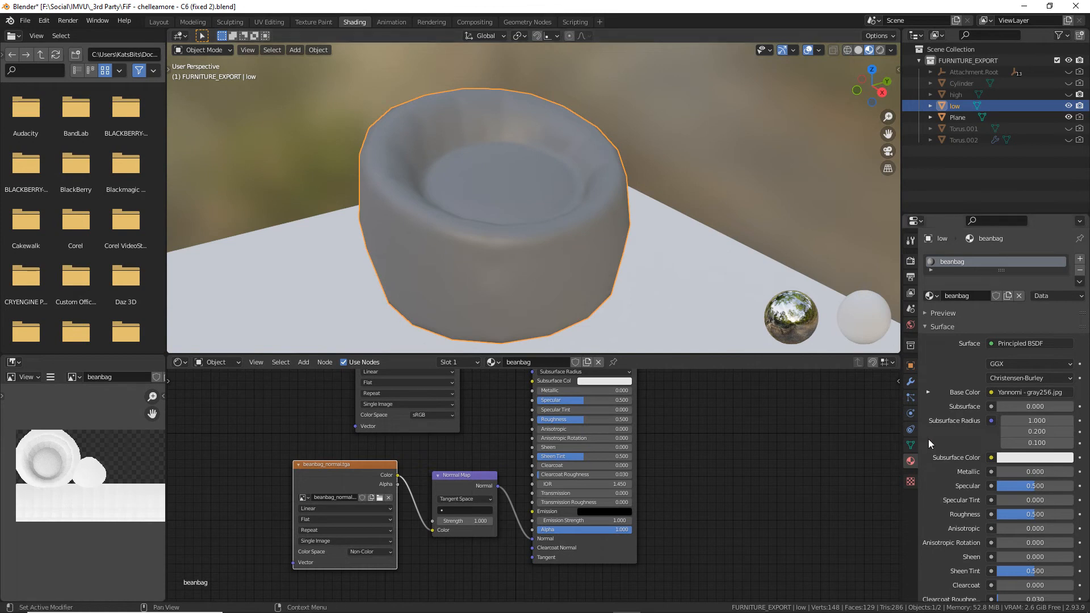
pyautogui.click(925, 313)
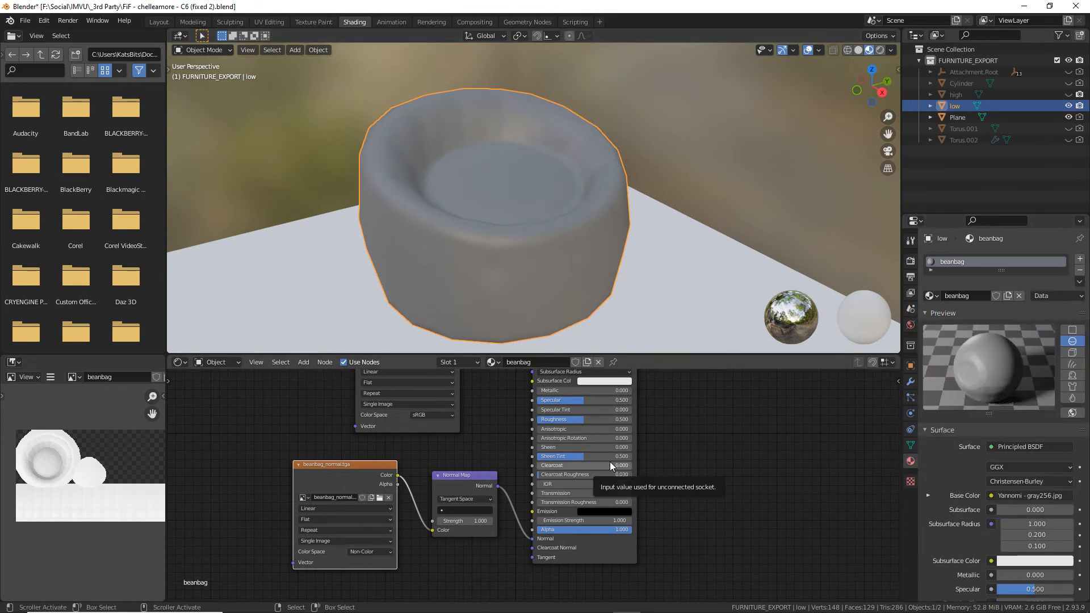
pyautogui.moveTo(459, 244); pyautogui.dragTo(472, 195, button='middle')
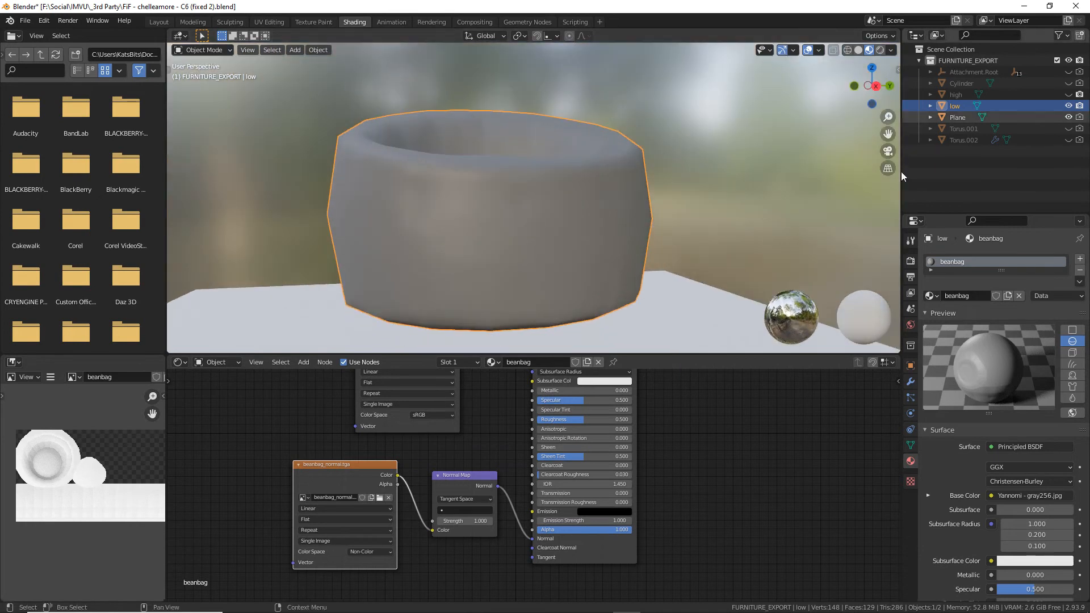
# Enable Wireframe in the low mesh's Viewport Display settings and deselect everything.
pyautogui.click(911, 366)
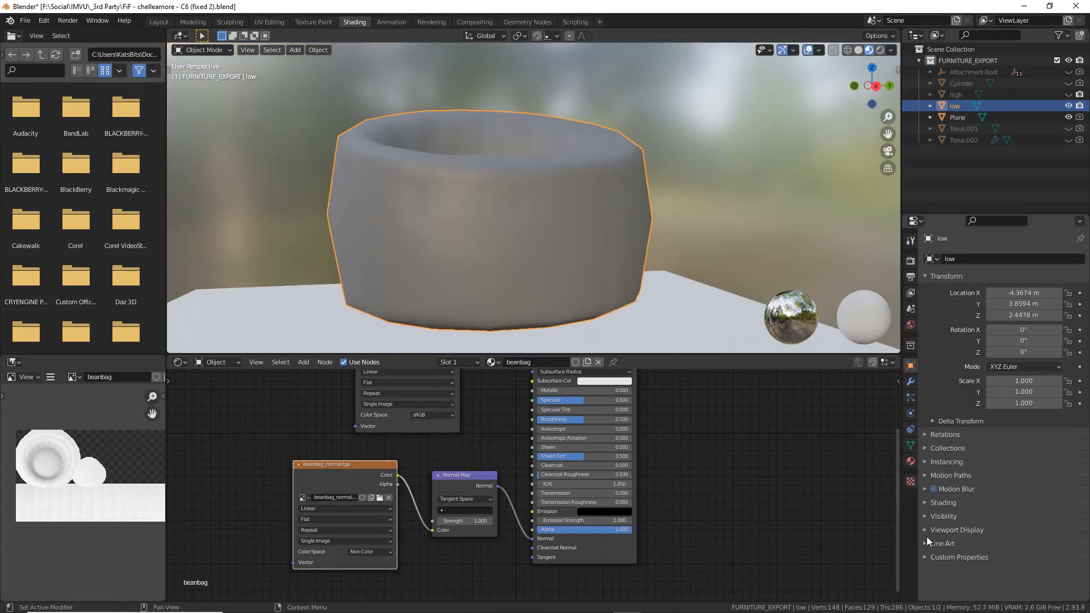
pyautogui.click(924, 530)
pyautogui.scroll(-4, 931, 522)
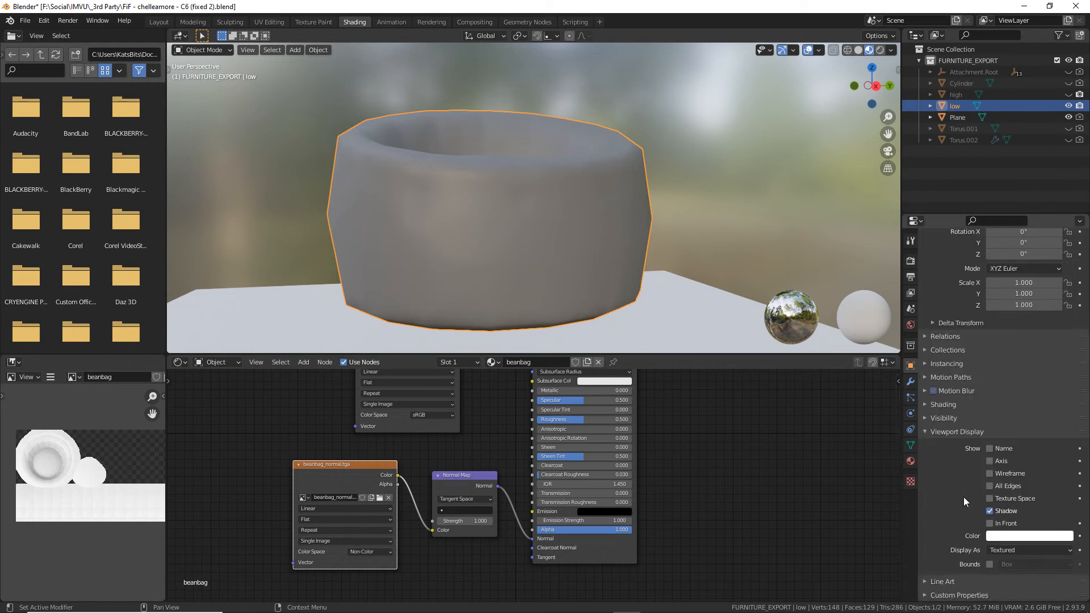
pyautogui.click(991, 473)
pyautogui.moveTo(537, 208)
pyautogui.mouseDown(button='middle')
pyautogui.moveTo(587, 200)
pyautogui.moveTo(528, 213)
pyautogui.moveTo(529, 237)
pyautogui.moveTo(533, 215)
pyautogui.moveTo(514, 199)
pyautogui.mouseUp(button='middle')
pyautogui.hotkey('alt', 'a')
# Go to the Layout workspace and hide the floor plane in the viewport.
pyautogui.click(159, 21)
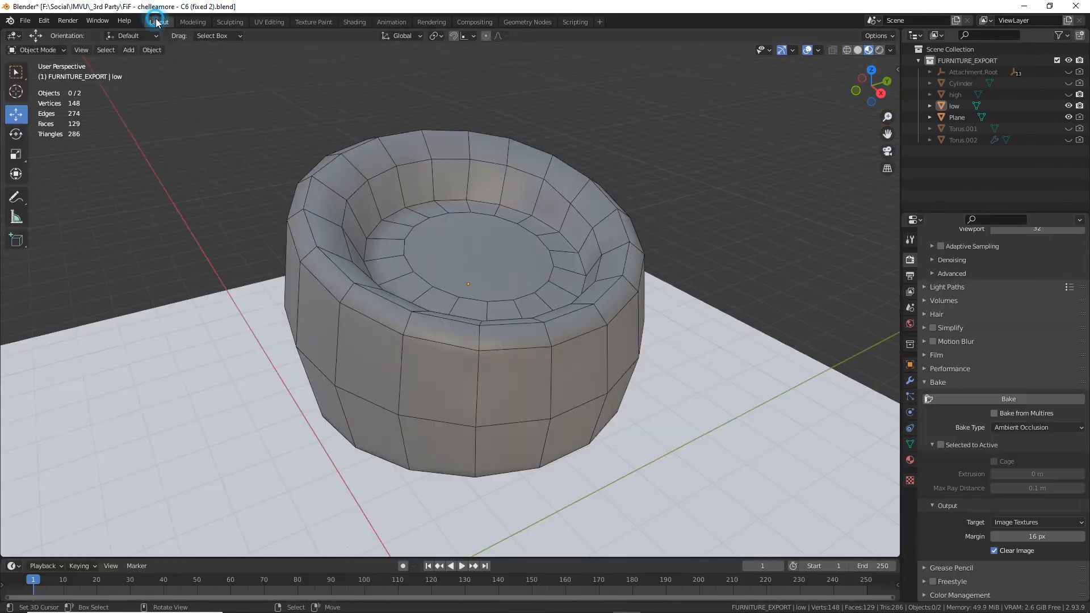
pyautogui.scroll(-3, 398, 369)
pyautogui.moveTo(416, 383); pyautogui.dragTo(410, 379, button='middle')
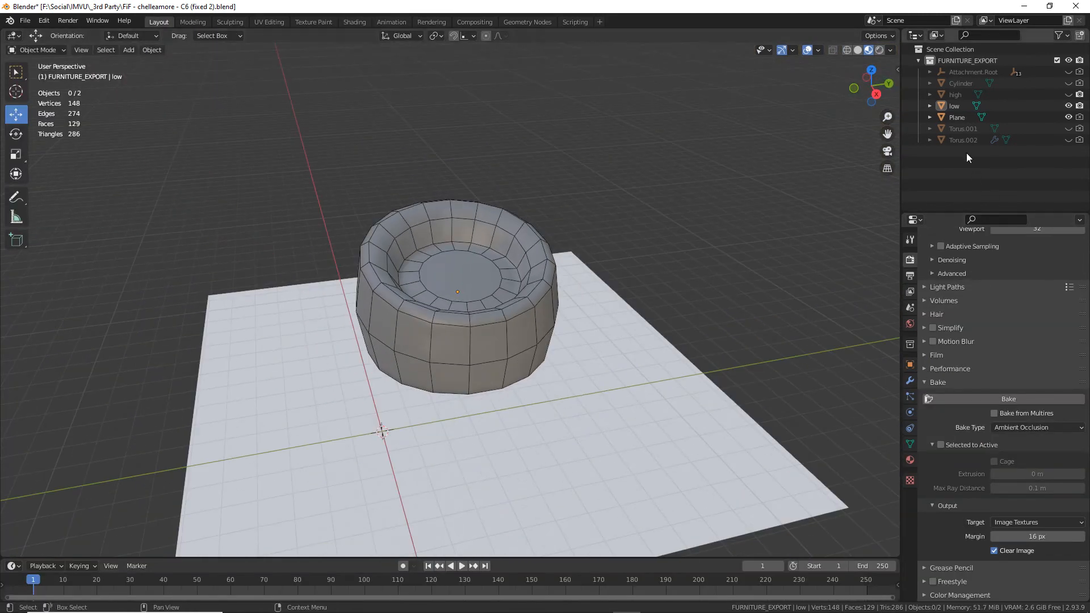
pyautogui.click(669, 451)
pyautogui.click(1069, 117)
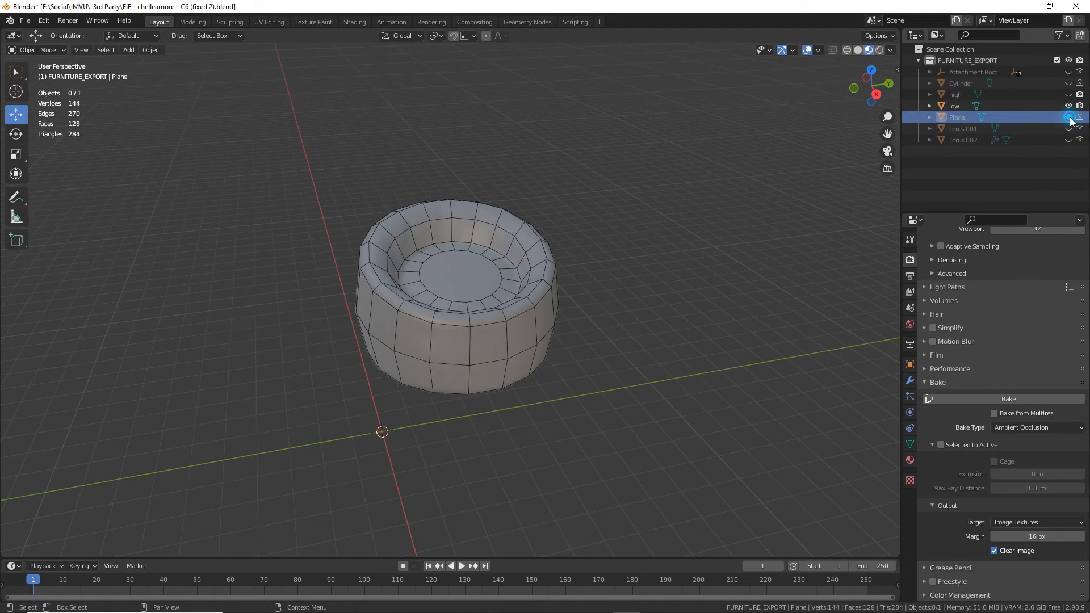
# Turn off Wireframe in the low mesh's Viewport Display settings and save the file.
pyautogui.moveTo(509, 372); pyautogui.dragTo(510, 346, button='middle')
pyautogui.scroll(2, 536, 369)
pyautogui.scroll(1, 509, 345)
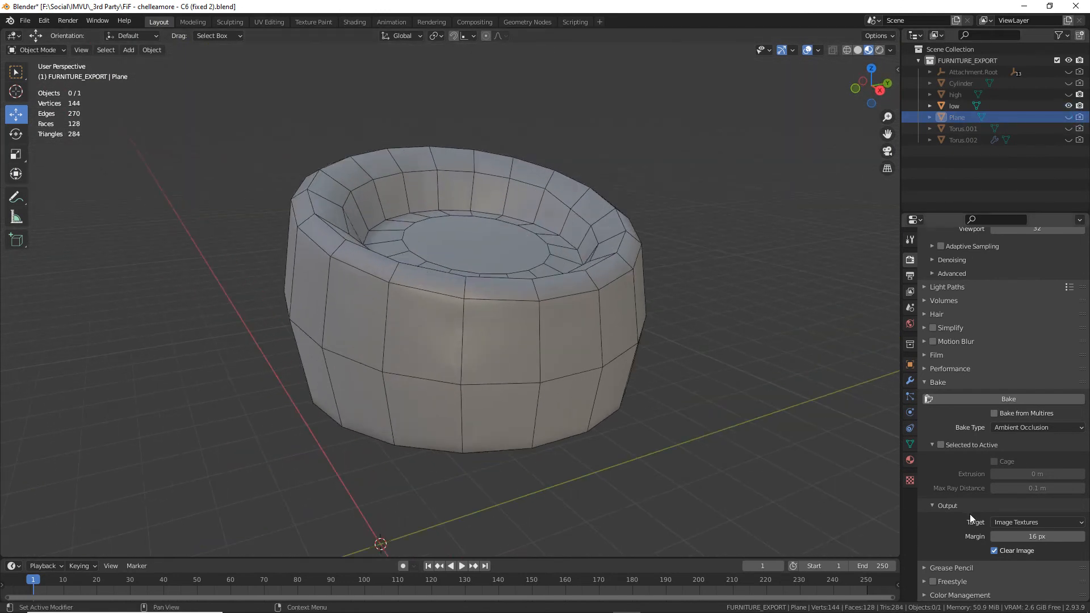
pyautogui.click(909, 365)
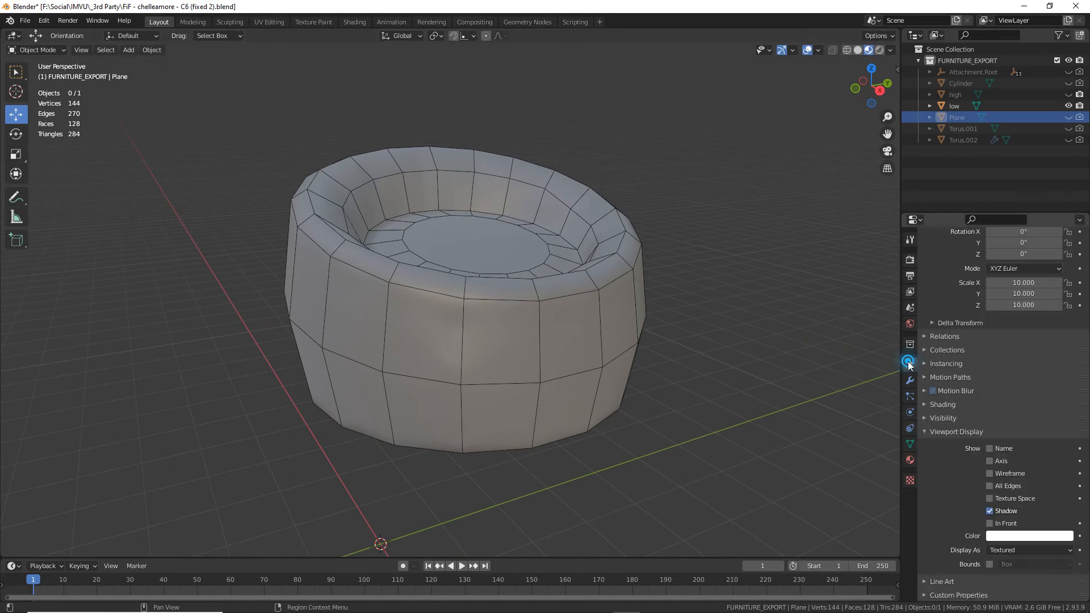
pyautogui.click(545, 324)
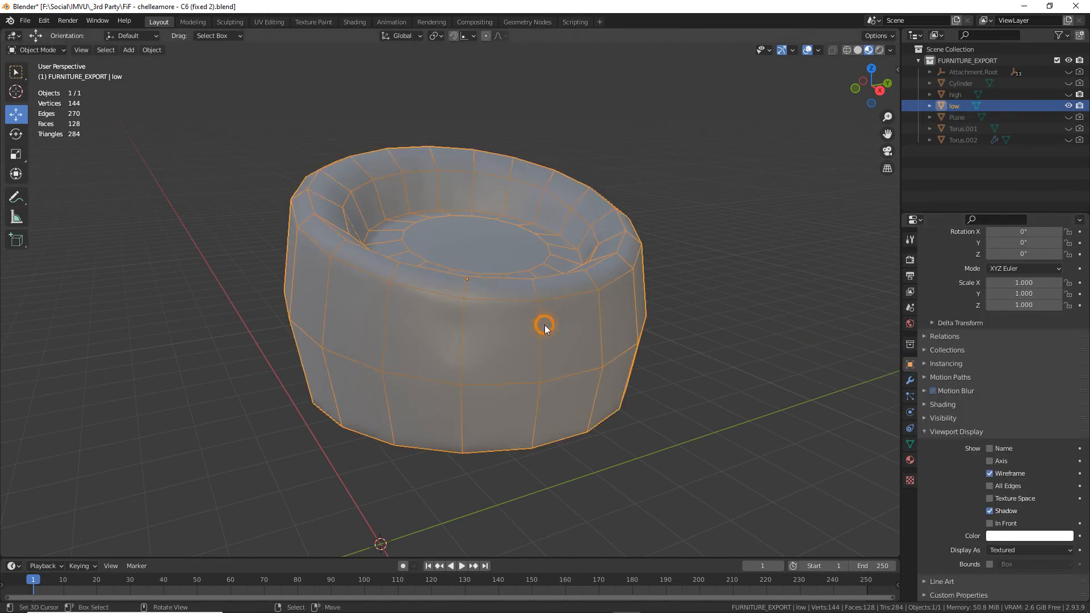
pyautogui.moveTo(515, 339); pyautogui.dragTo(493, 353, button='middle')
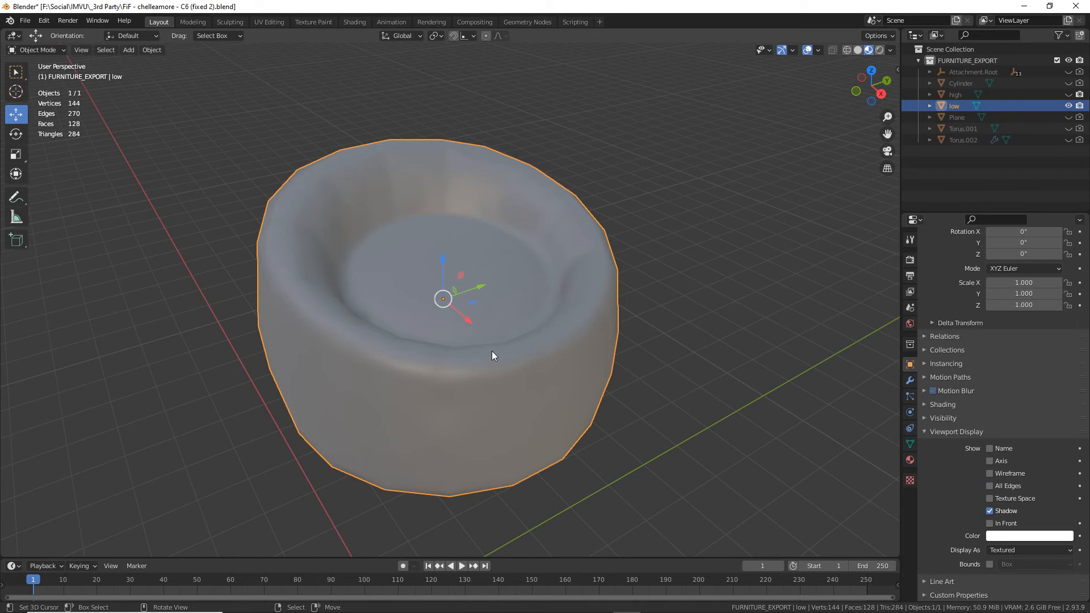
pyautogui.hotkey('ctrl', 's')
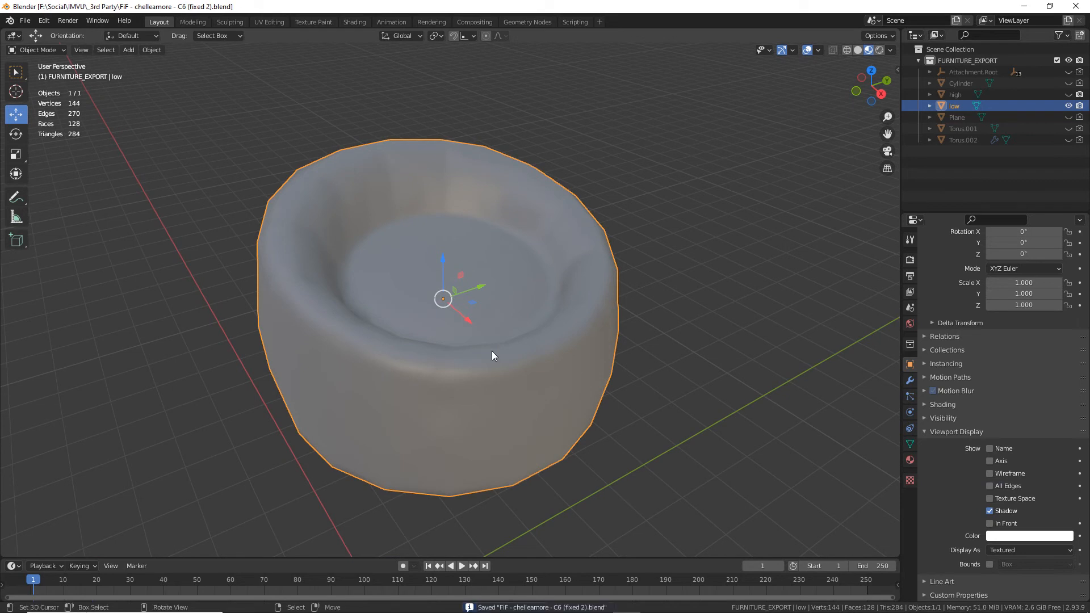
# Start a new General file, discarding the unsaved changes to the beanbag scene.
pyautogui.hotkey('alt', 'Tab')
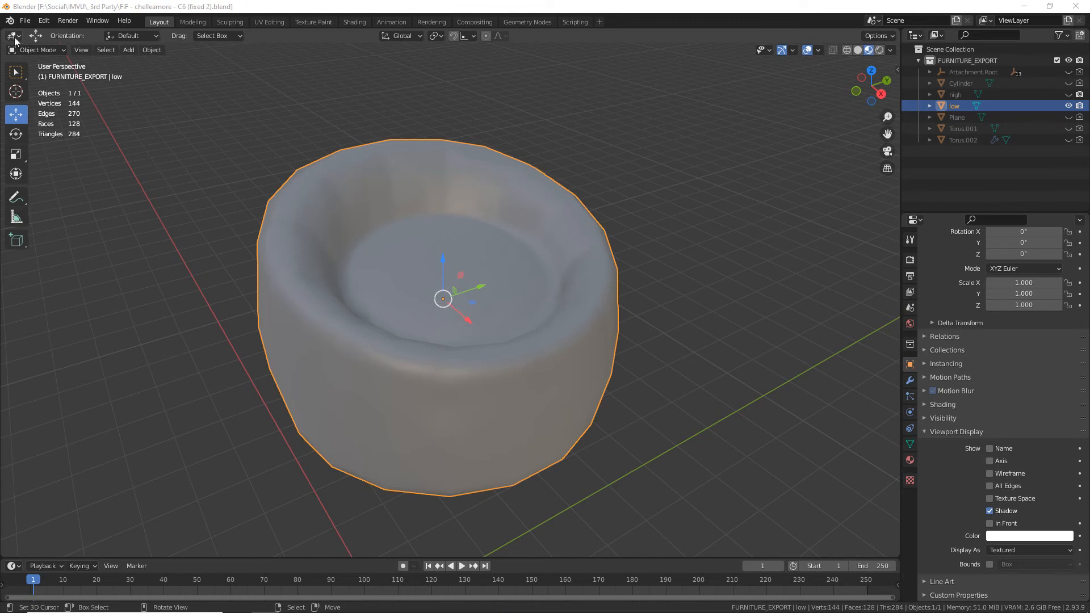
pyautogui.click(25, 21)
pyautogui.moveTo(35, 36)
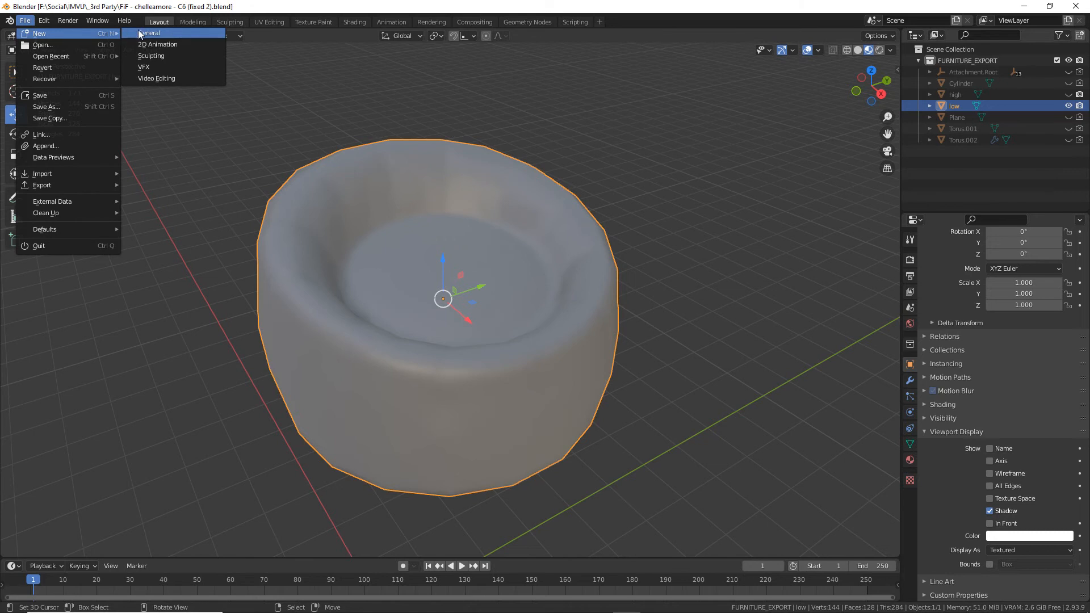
pyautogui.click(156, 32)
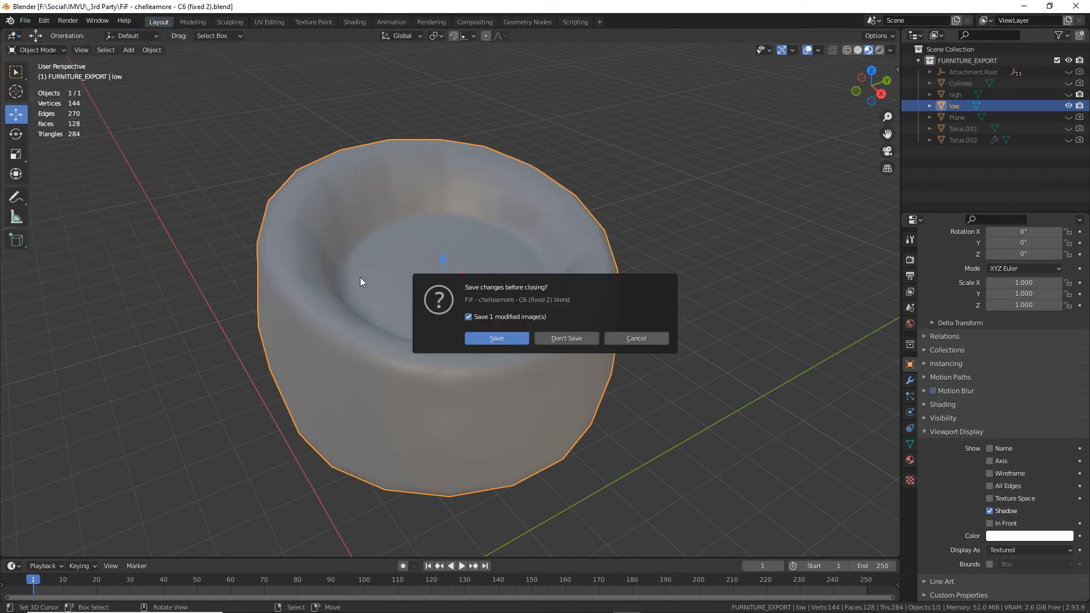
pyautogui.click(567, 339)
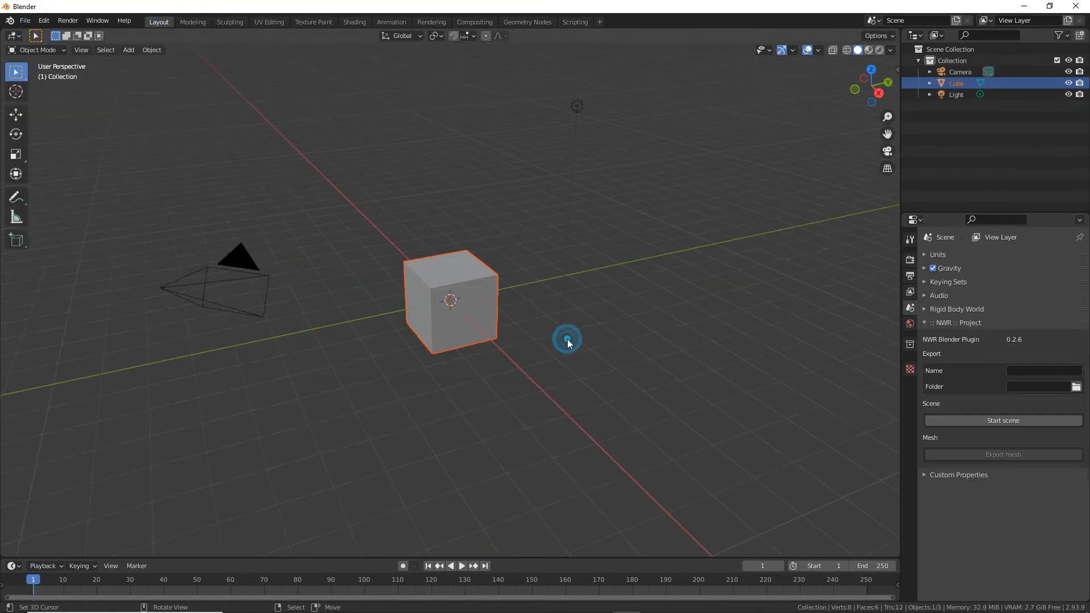
# Browse the _3rd Party folder for a file to open and select FiF - 15 July - lucifer - Shirt11_3.blend.
pyautogui.click(25, 21)
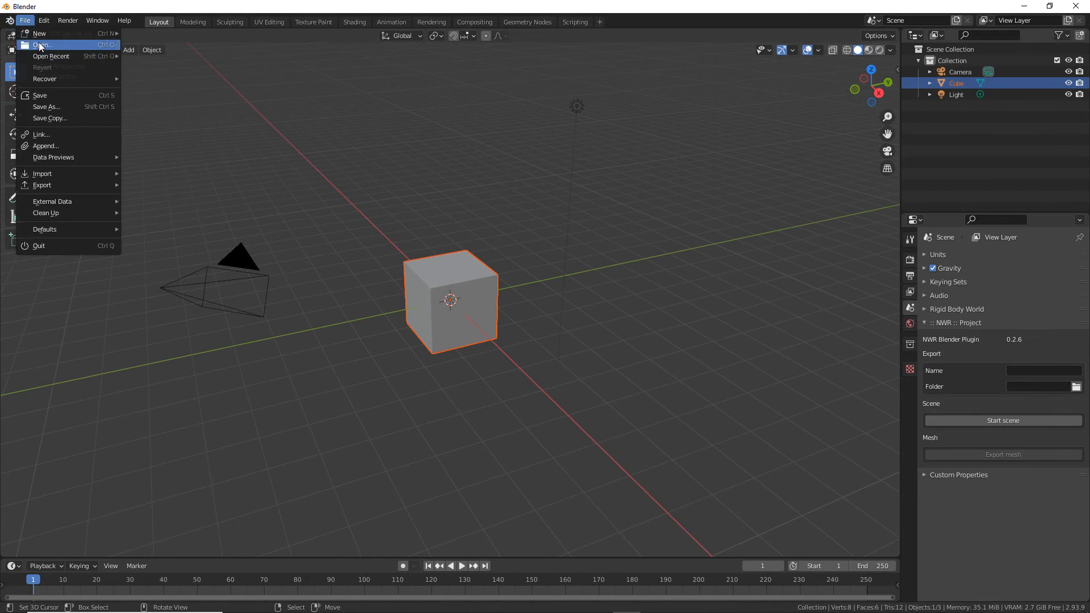
pyautogui.click(43, 46)
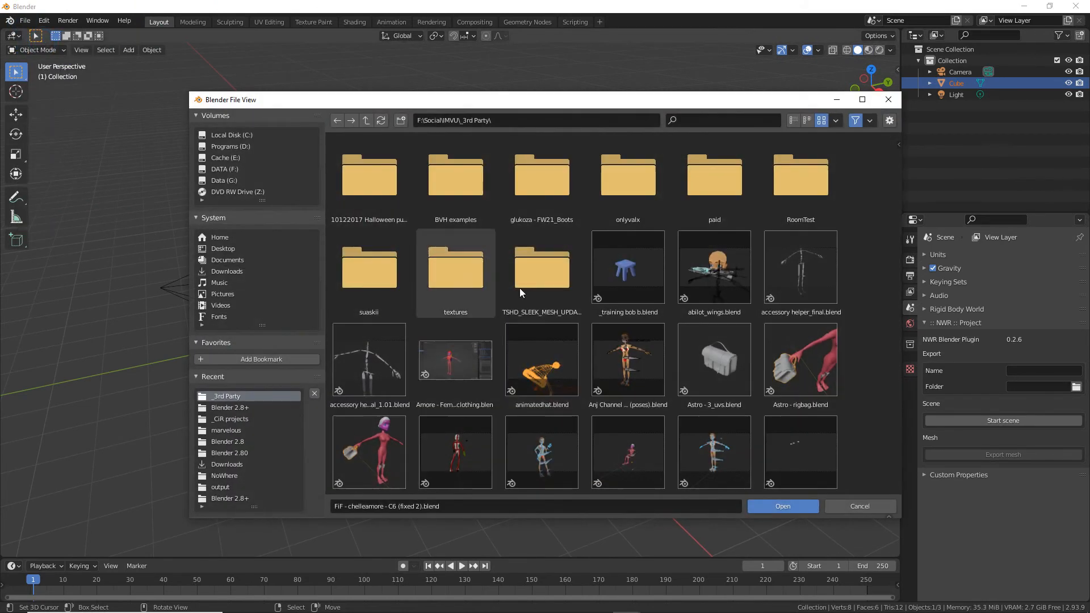
pyautogui.scroll(-10, 557, 385)
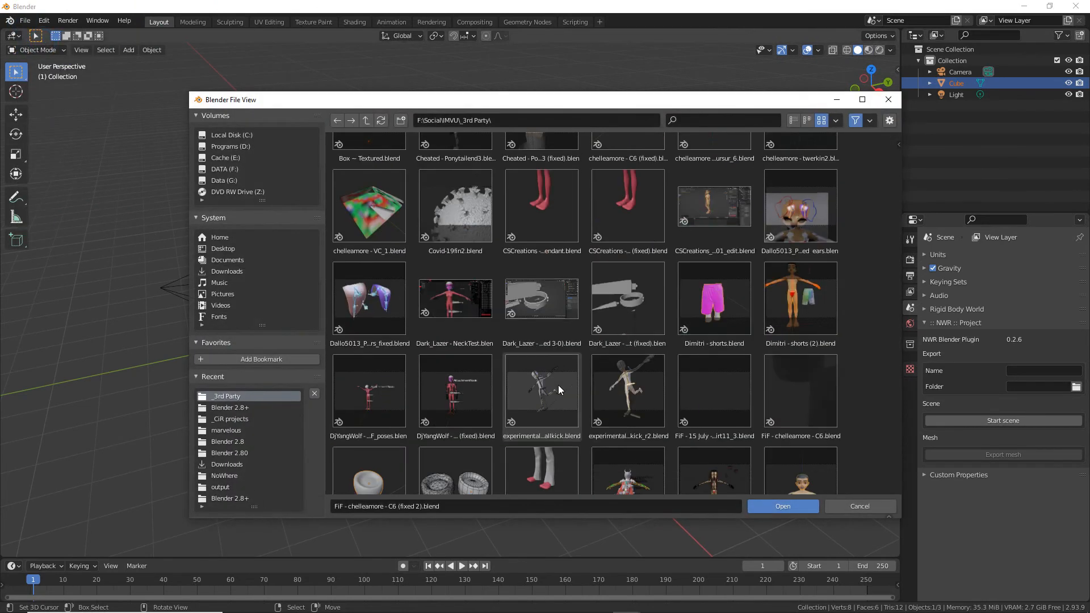
pyautogui.scroll(-3, 559, 389)
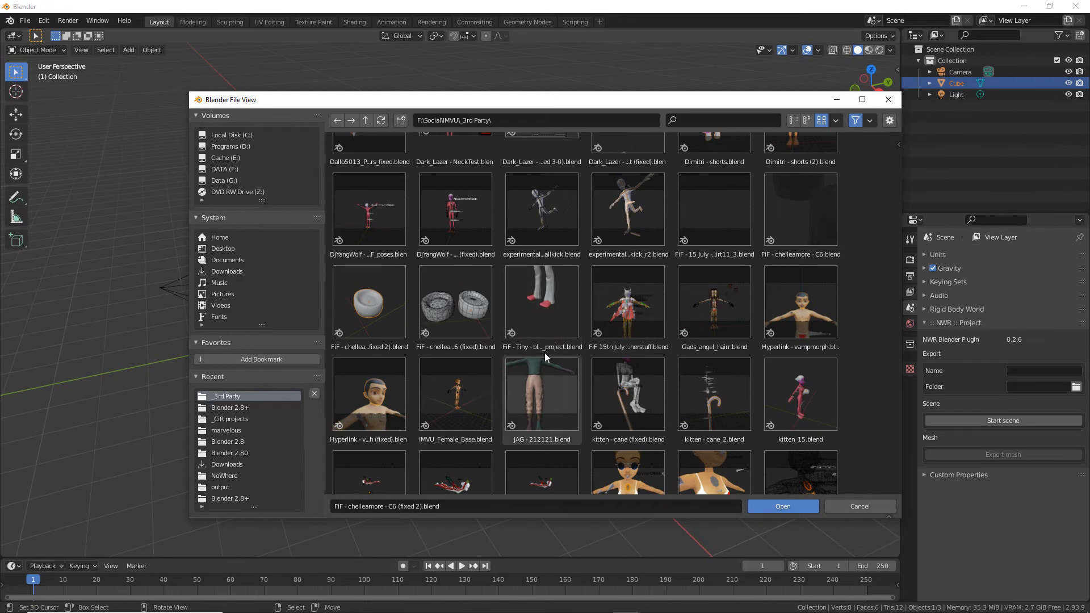
pyautogui.scroll(5, 544, 352)
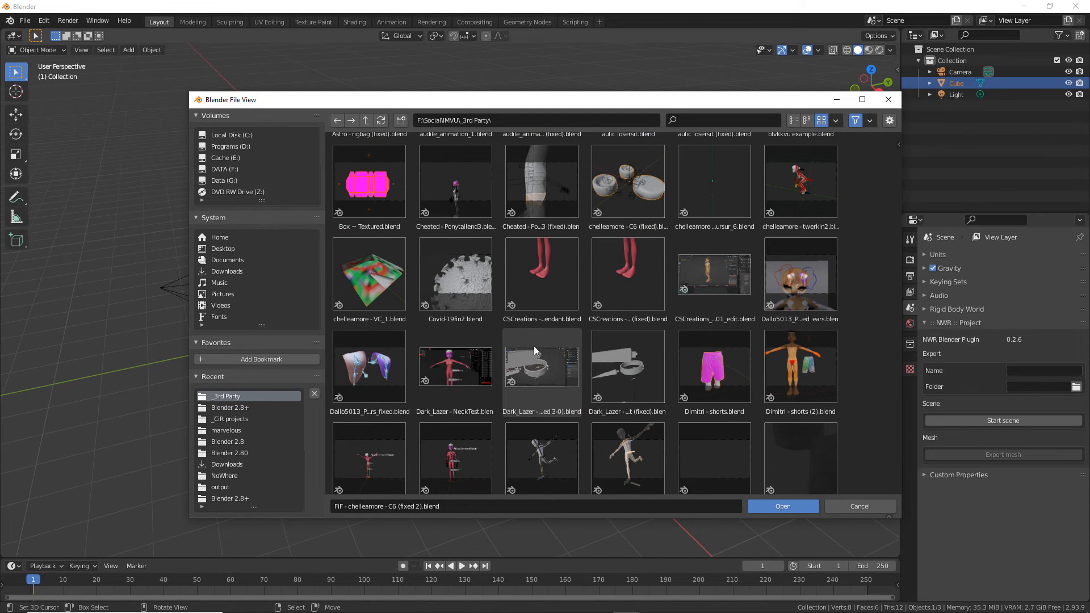
pyautogui.scroll(6, 525, 272)
pyautogui.scroll(-10, 546, 348)
pyautogui.scroll(-3, 542, 350)
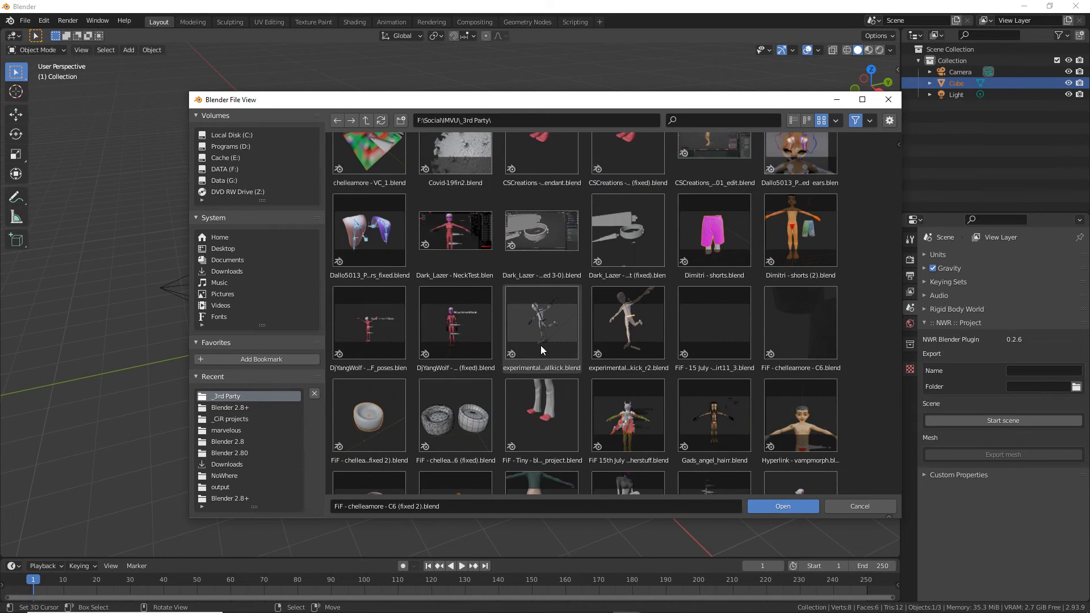
pyautogui.scroll(-3, 540, 345)
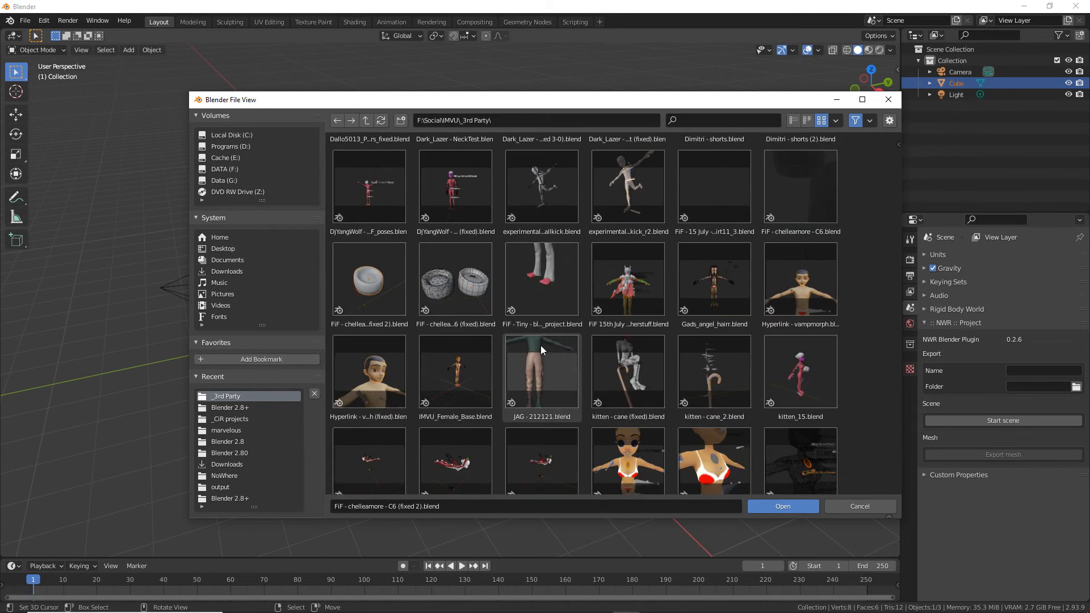
pyautogui.click(614, 275)
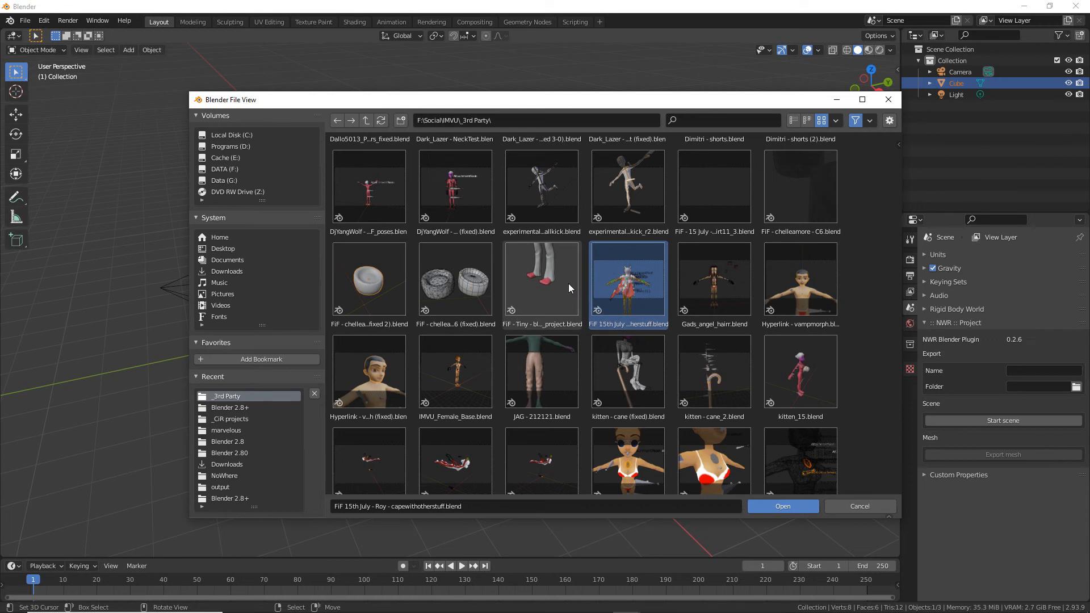
pyautogui.click(709, 181)
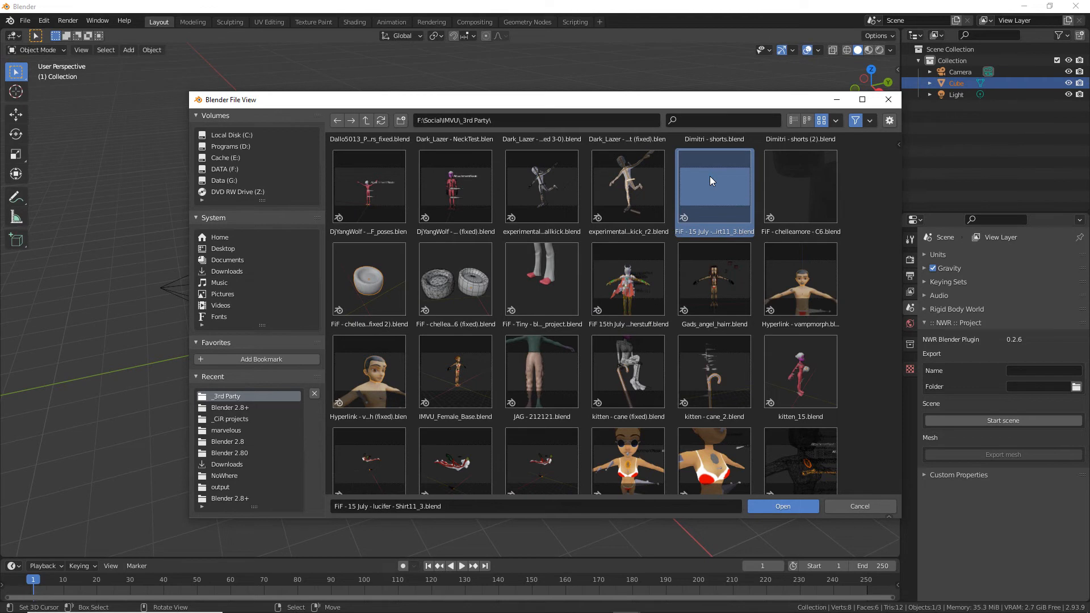
# Open the selected shirt file with Load UI turned off and Trusted Source turned on.
pyautogui.click(891, 121)
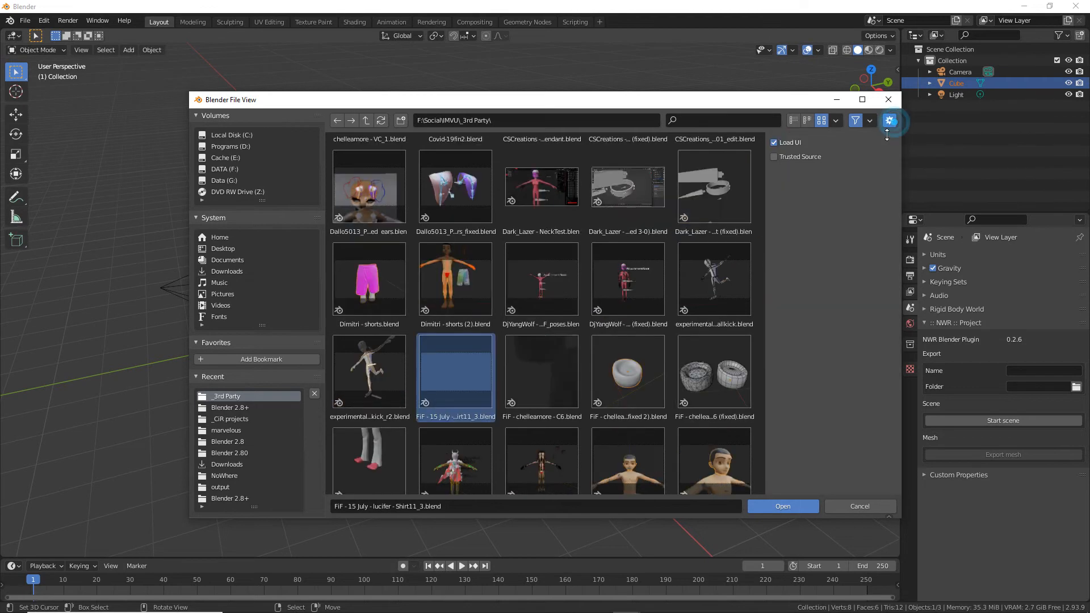
pyautogui.click(774, 143)
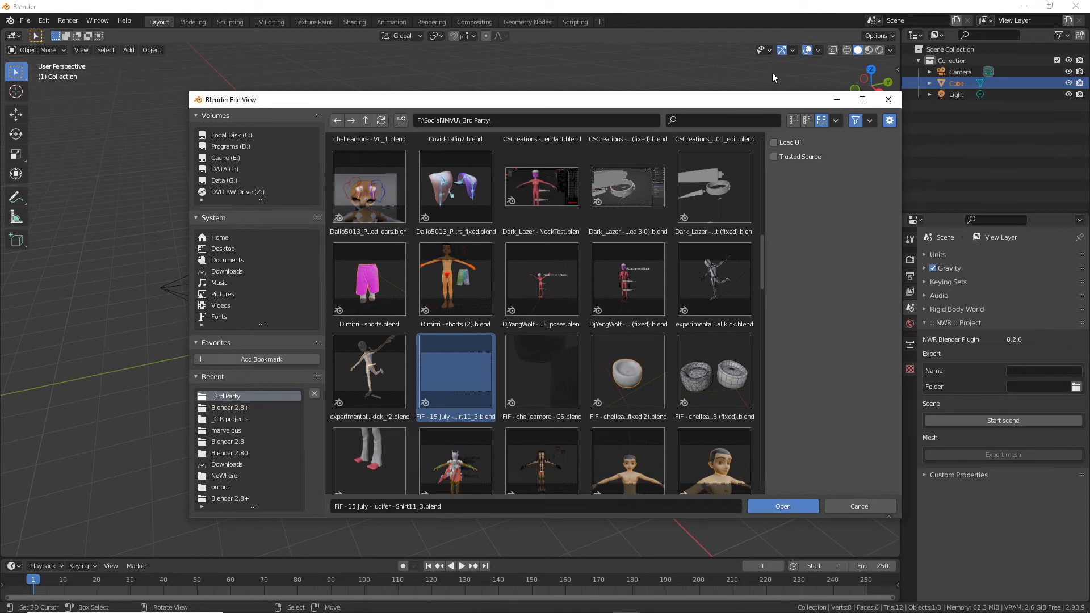
pyautogui.click(774, 155)
pyautogui.click(784, 507)
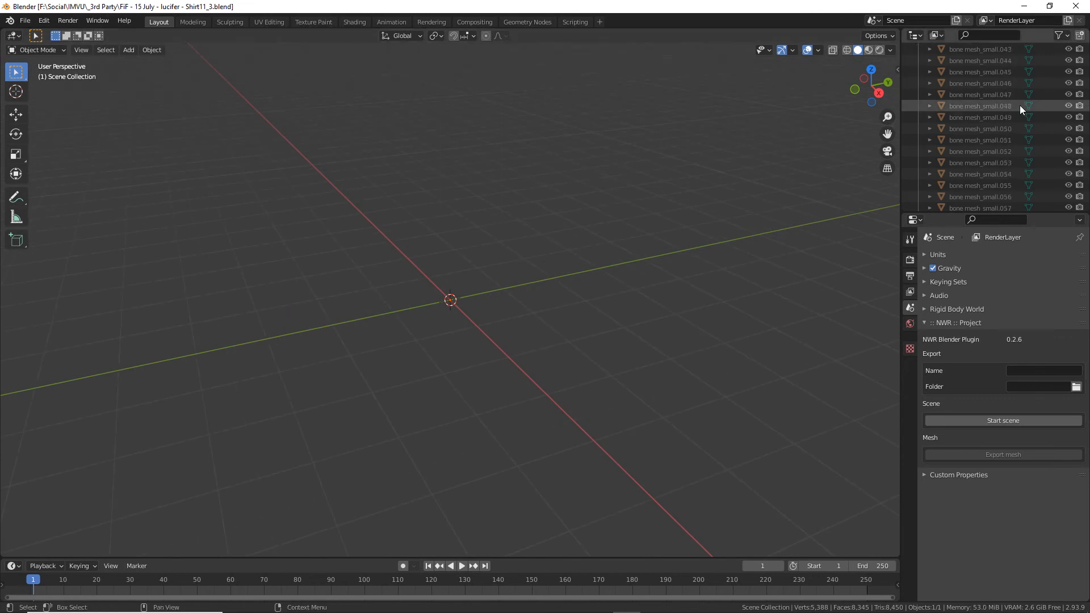
# Make Collection 11 and Collection 1 visible in the outliner and select Collection 1.
pyautogui.scroll(-15, 1019, 105)
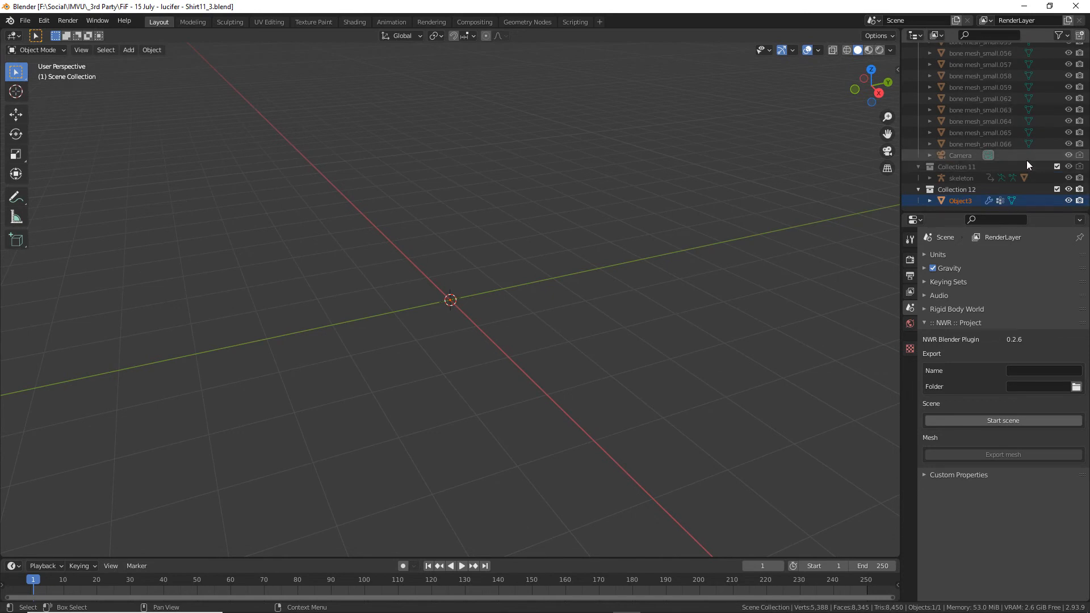
pyautogui.click(1080, 166)
pyautogui.scroll(15, 1071, 136)
pyautogui.scroll(8, 1070, 125)
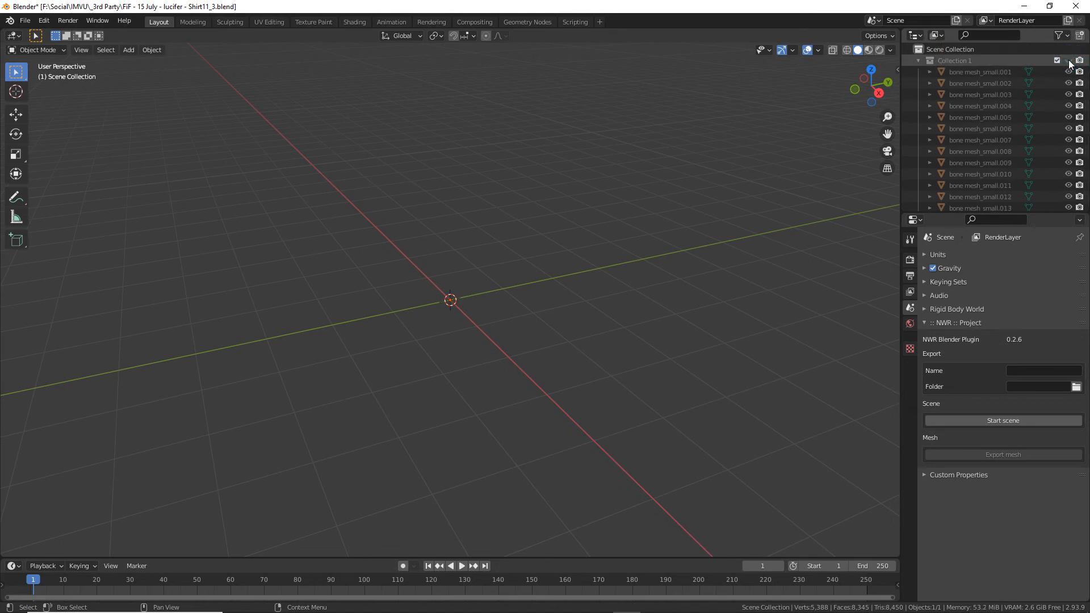
pyautogui.click(956, 60)
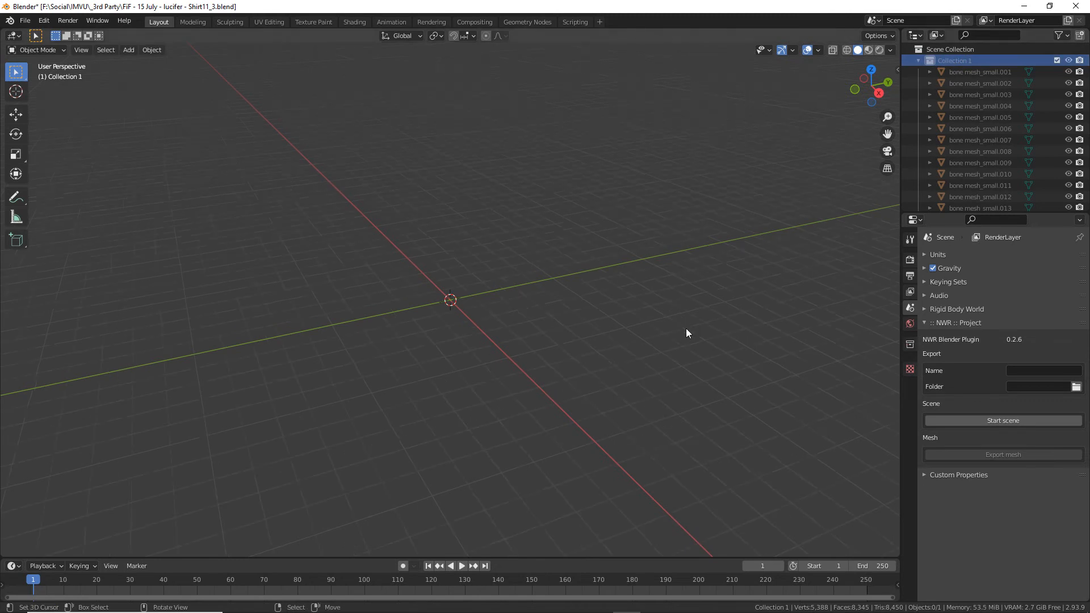
pyautogui.moveTo(512, 316); pyautogui.dragTo(501, 392, button='middle')
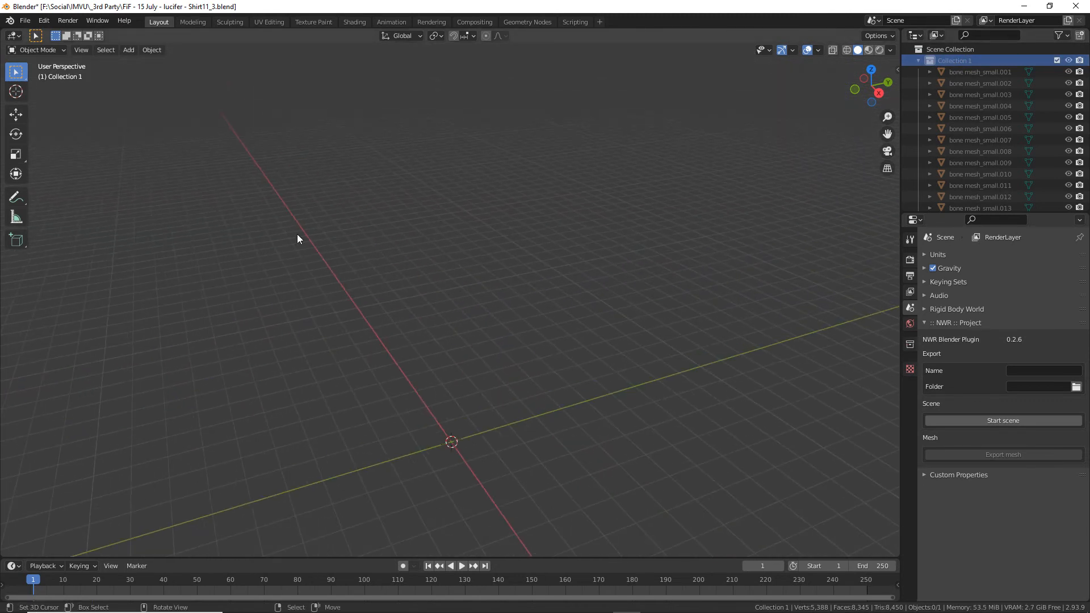
# Select Object3 in Collection 12, frame it in the viewport and view the jacket from the front.
pyautogui.scroll(-15, 991, 125)
pyautogui.scroll(-5, 997, 181)
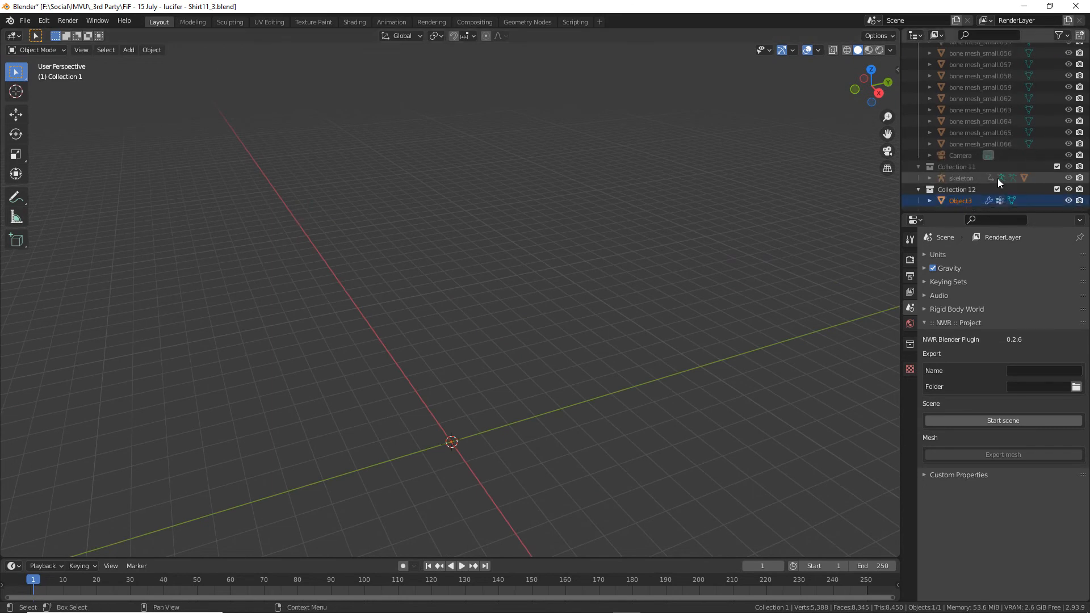
pyautogui.click(963, 201)
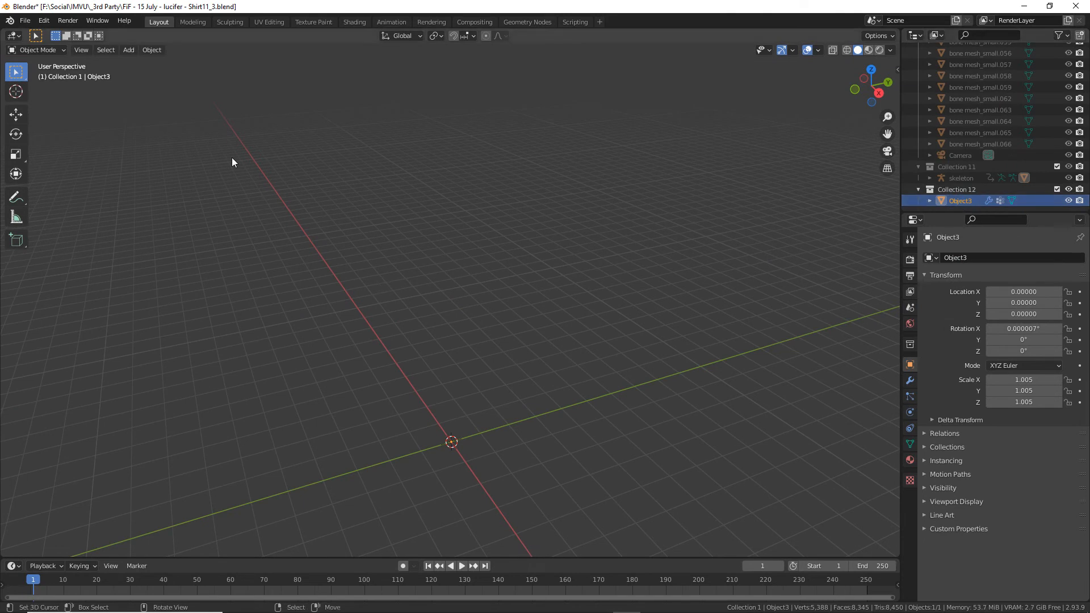
pyautogui.click(95, 51)
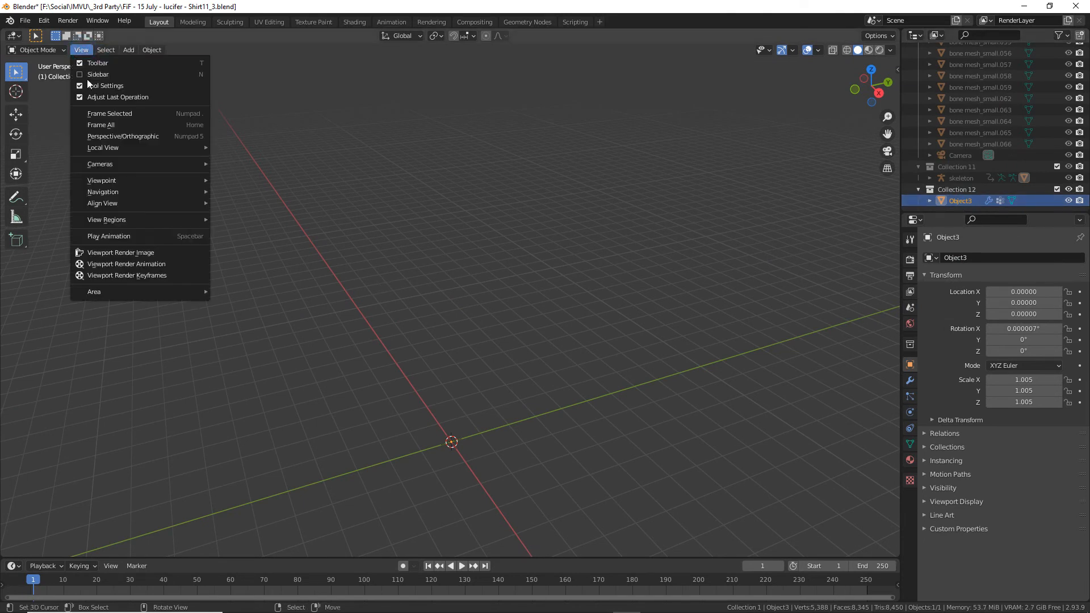
pyautogui.click(93, 115)
pyautogui.press('KP_Decimal')
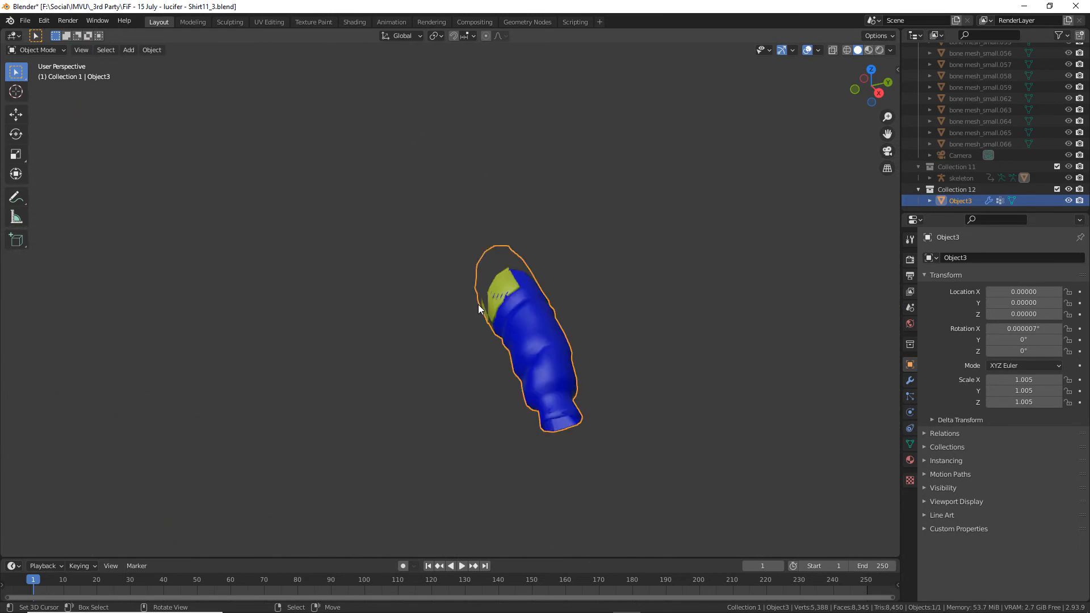
pyautogui.moveTo(464, 309); pyautogui.dragTo(659, 204, button='middle')
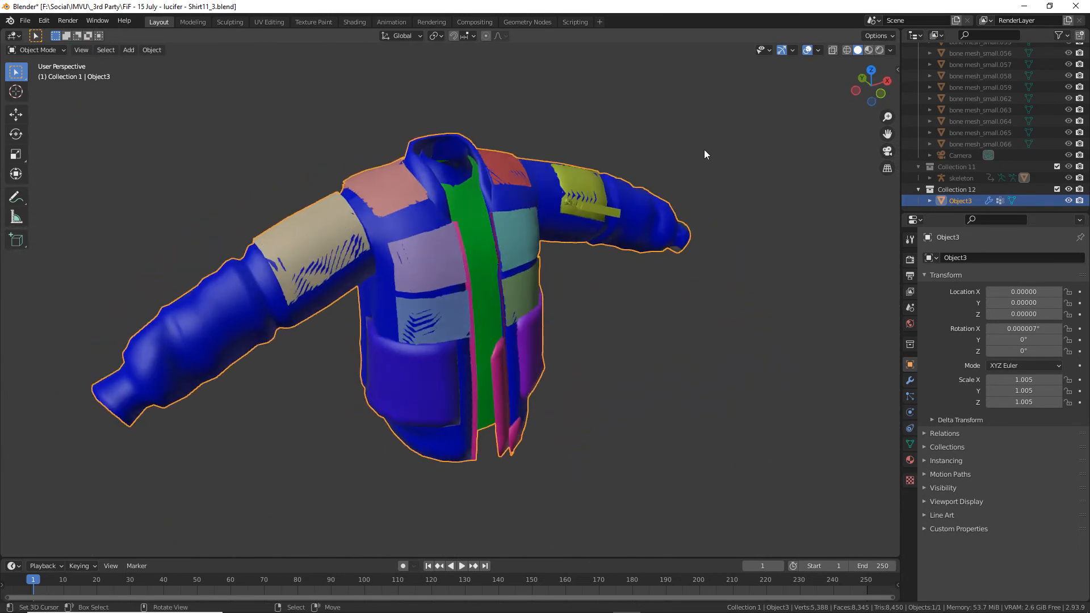
# Open the Viewport Overlays options for a closer view of the jacket mesh.
pyautogui.scroll(1, 795, 148)
pyautogui.click(818, 50)
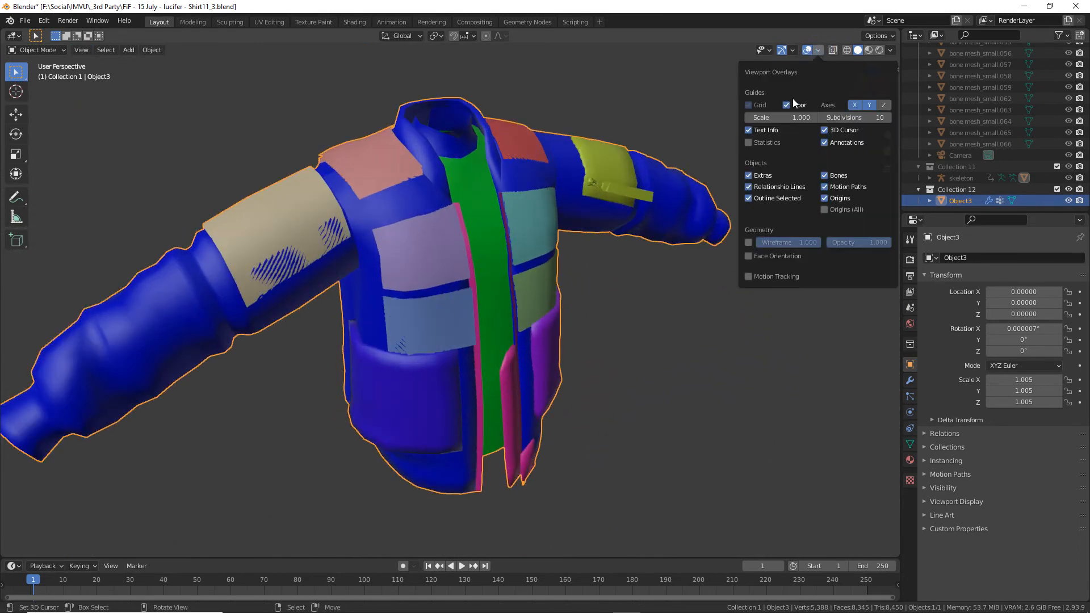
# Set the viewport overlay's floor grid scale to 100.
pyautogui.click(799, 118)
pyautogui.write('100')
pyautogui.press('Return')
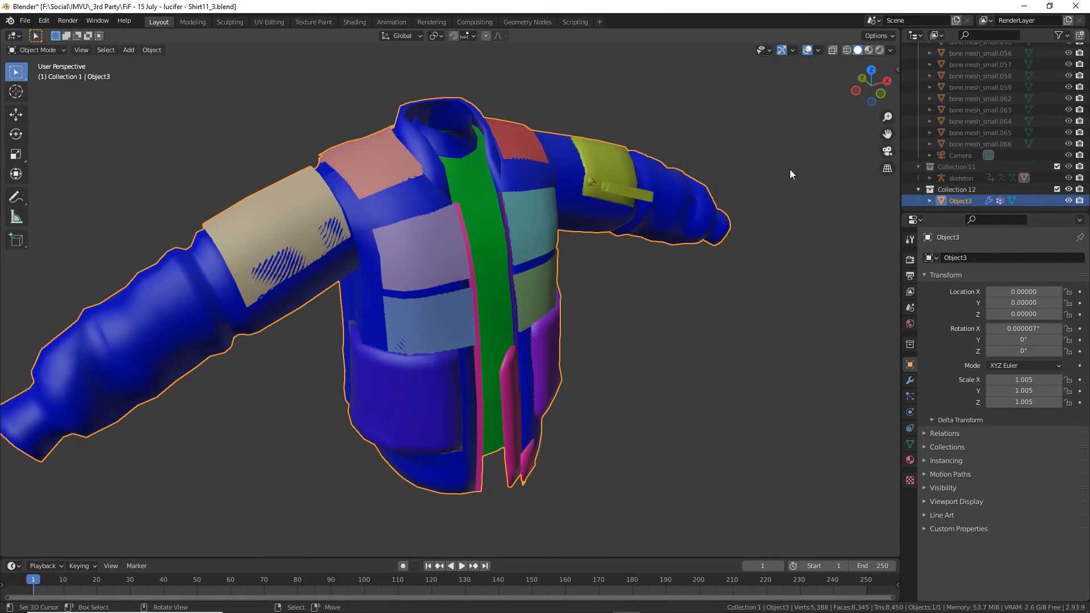
# Set the viewport's clip start to 1 and its clip end to 5000, then hide the sidebar.
pyautogui.moveTo(568, 295); pyautogui.dragTo(555, 341, button='middle')
pyautogui.press('n')
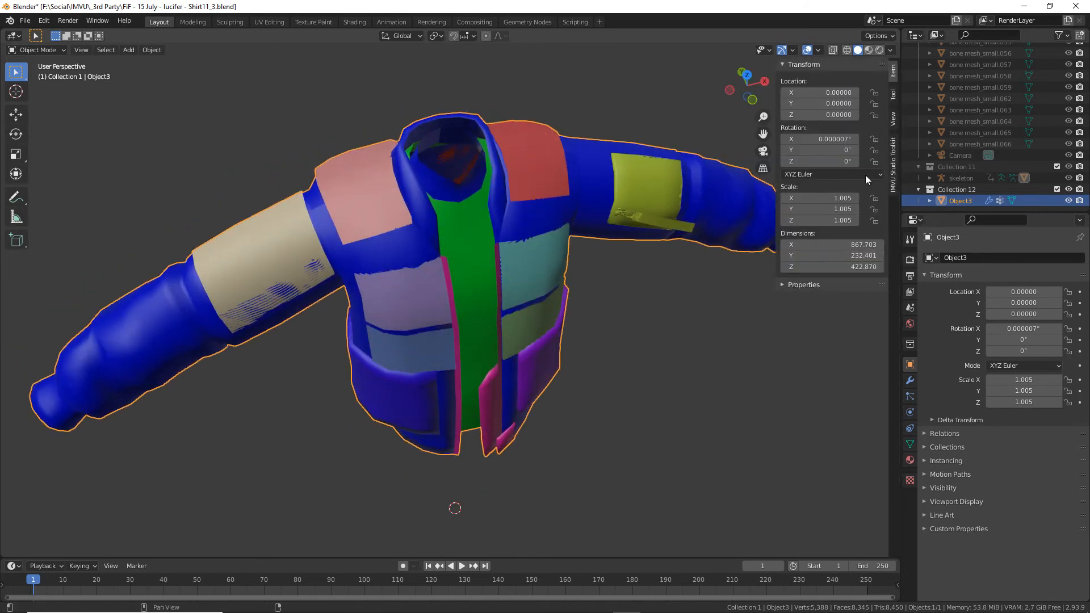
pyautogui.click(894, 121)
pyautogui.click(849, 97)
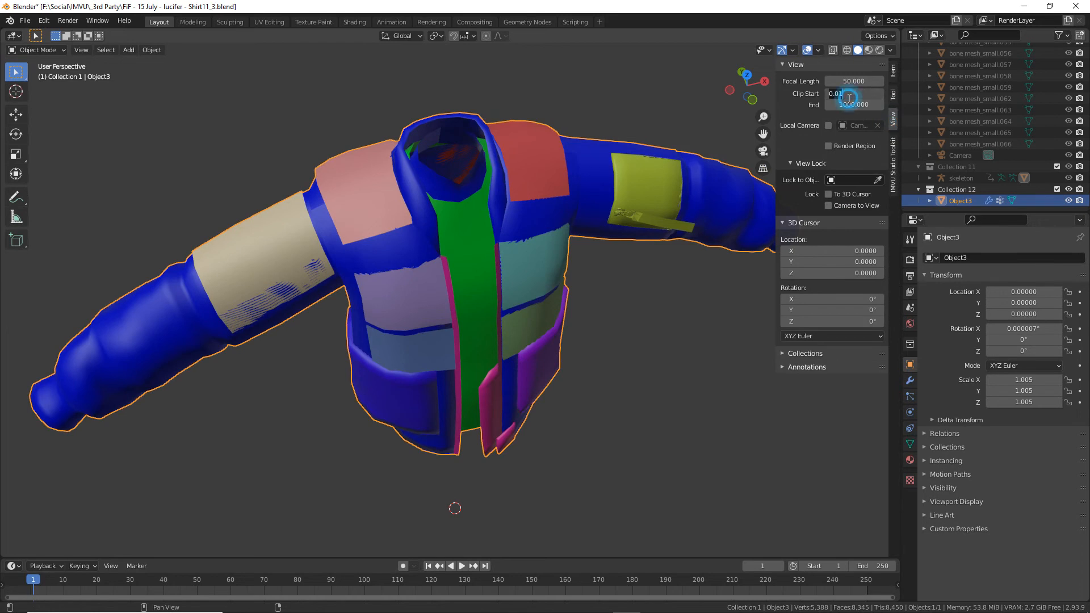
pyautogui.write('1')
pyautogui.press('Return')
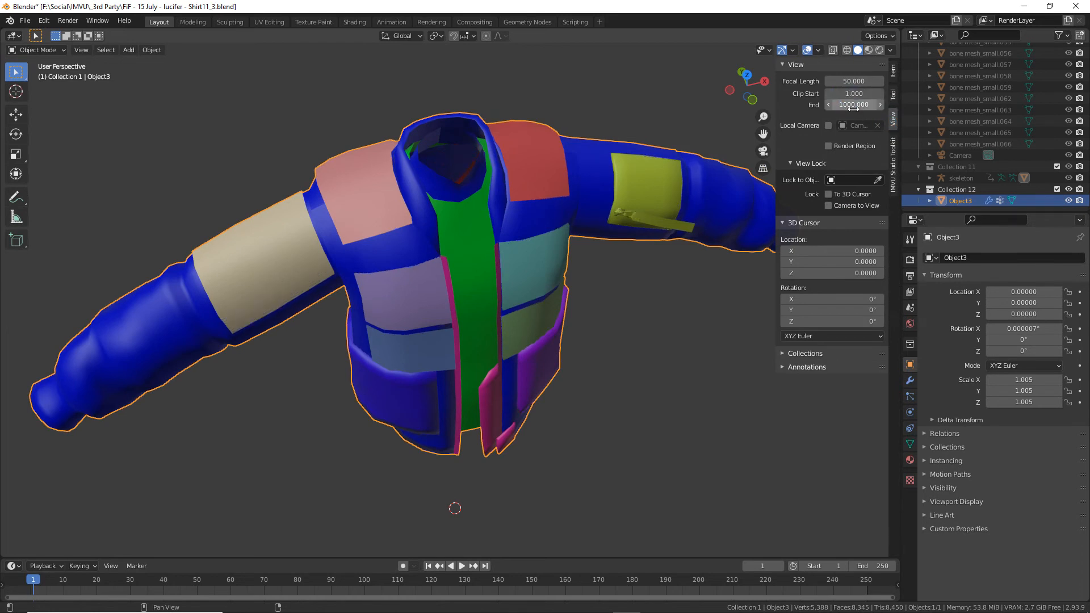
pyautogui.click(852, 105)
pyautogui.write('5000')
pyautogui.press('Return')
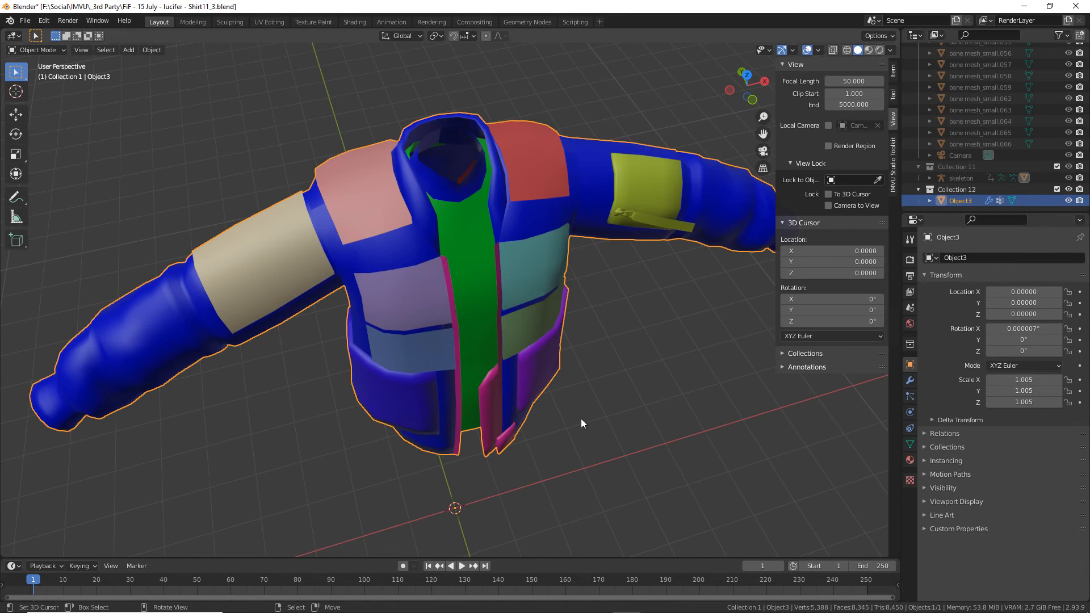
pyautogui.press('n')
# Try to reveal the skeleton and the contents of Collection 1 by toggling their temporary viewport visibility.
pyautogui.moveTo(495, 447); pyautogui.dragTo(487, 391, button='middle')
pyautogui.scroll(-1, 598, 389)
pyautogui.scroll(1, 488, 391)
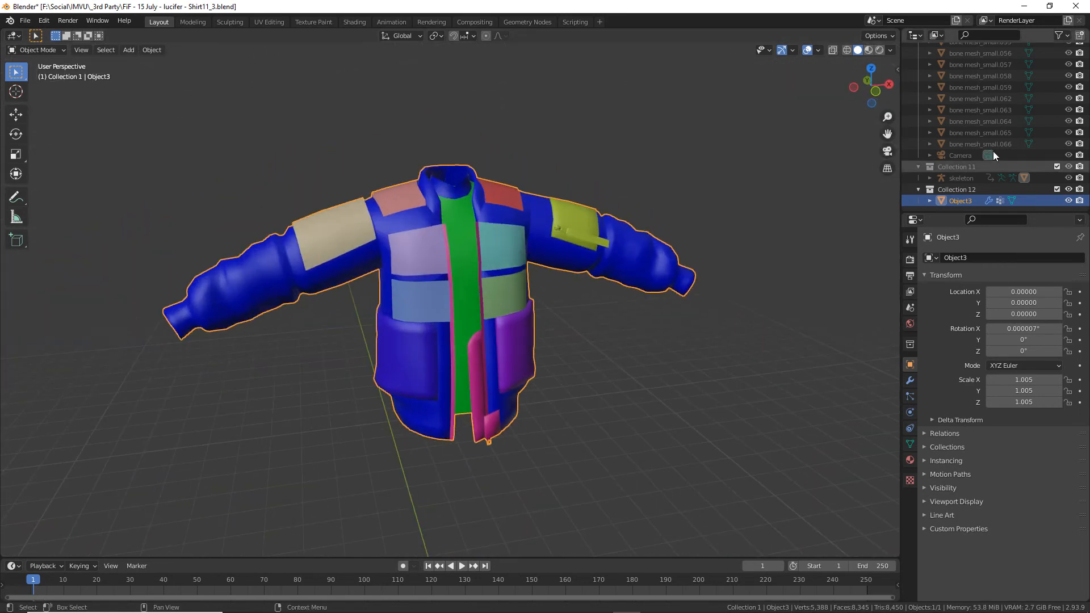
pyautogui.click(1068, 179)
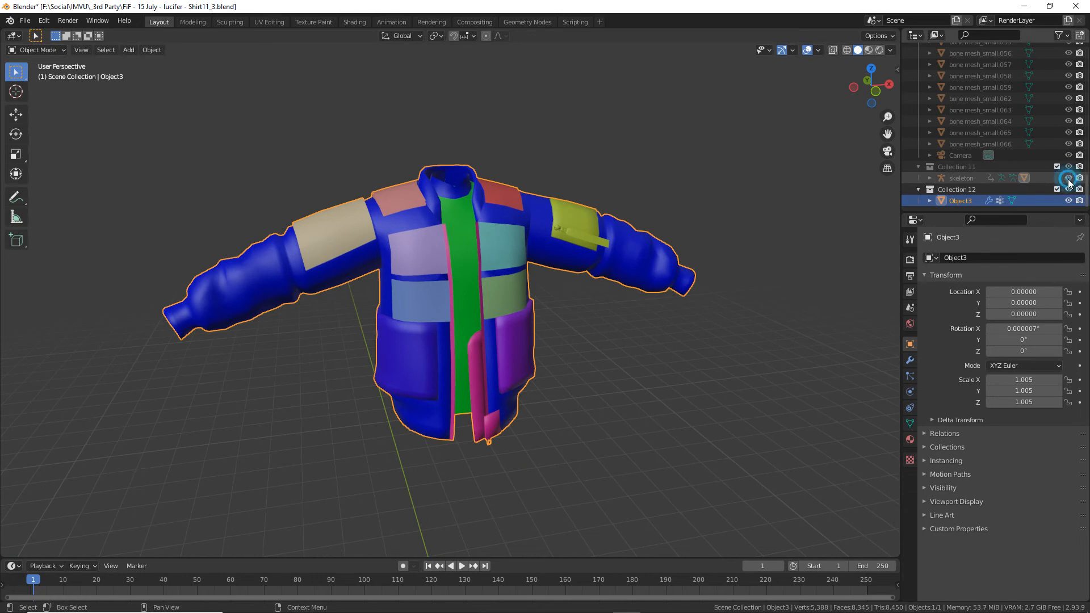
pyautogui.scroll(15, 1063, 98)
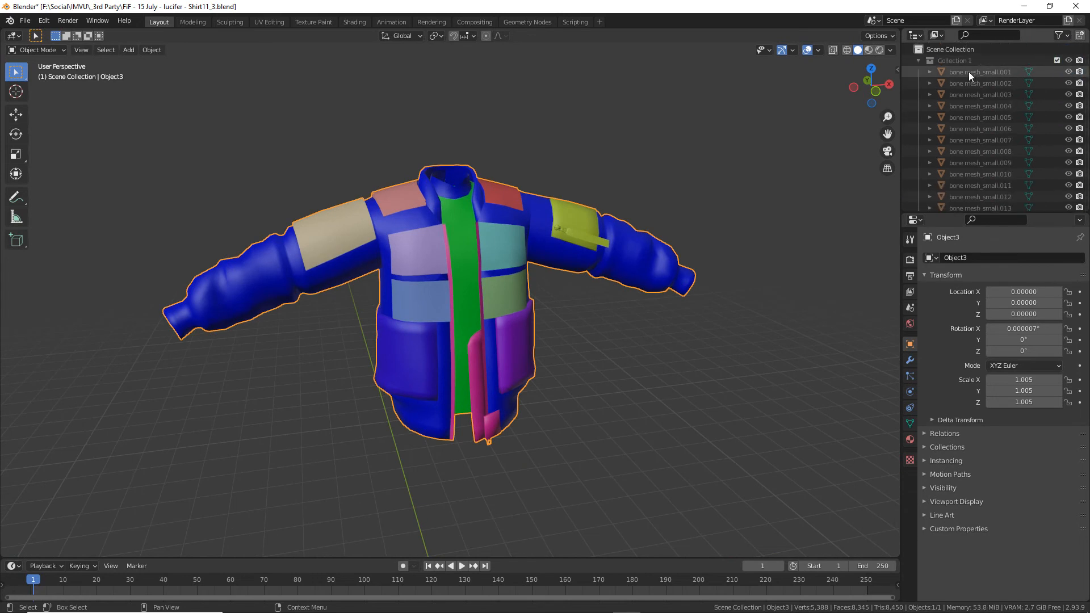
pyautogui.click(949, 61)
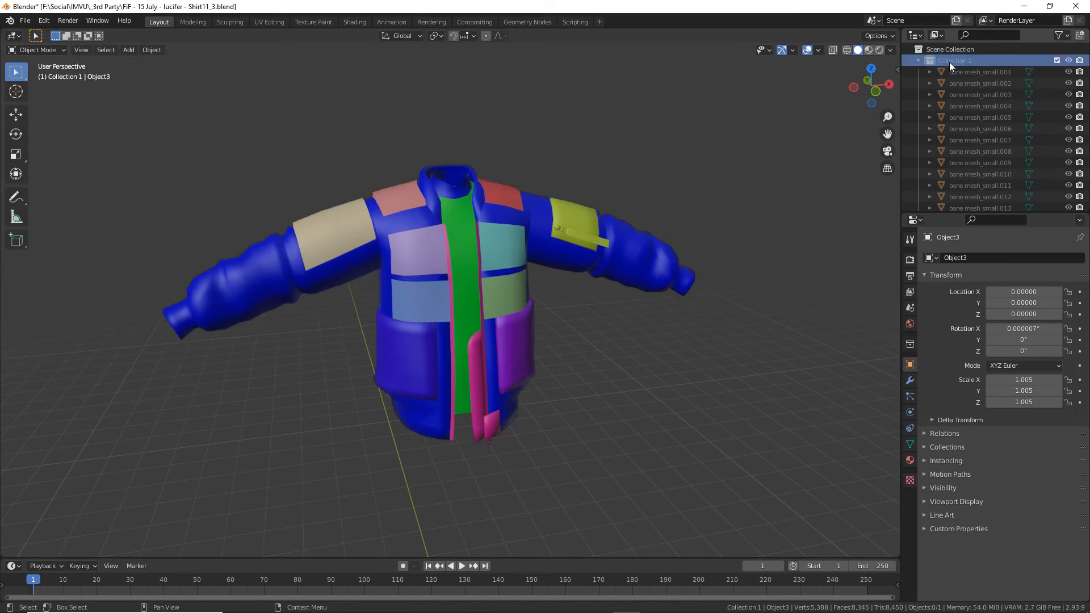
pyautogui.click(1069, 58)
pyautogui.click(1068, 59)
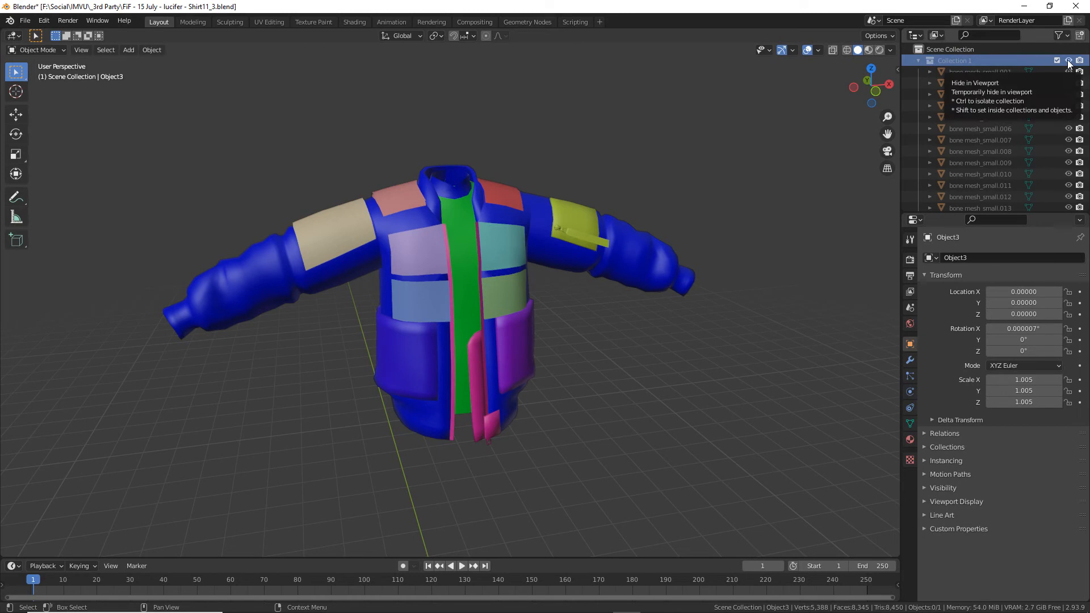
pyautogui.scroll(-3, 979, 127)
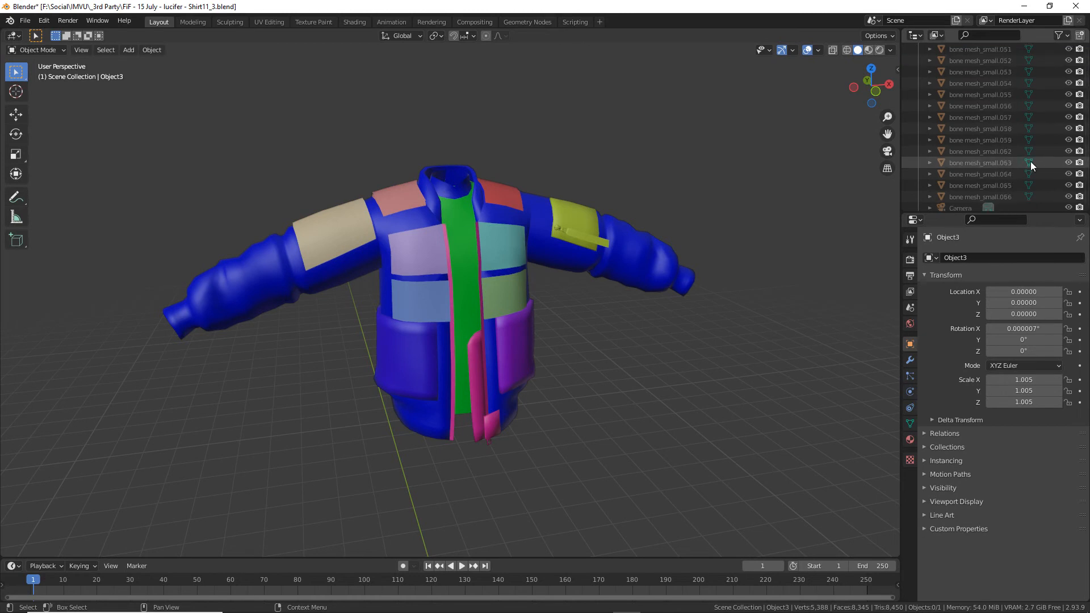
pyautogui.scroll(-15, 1031, 161)
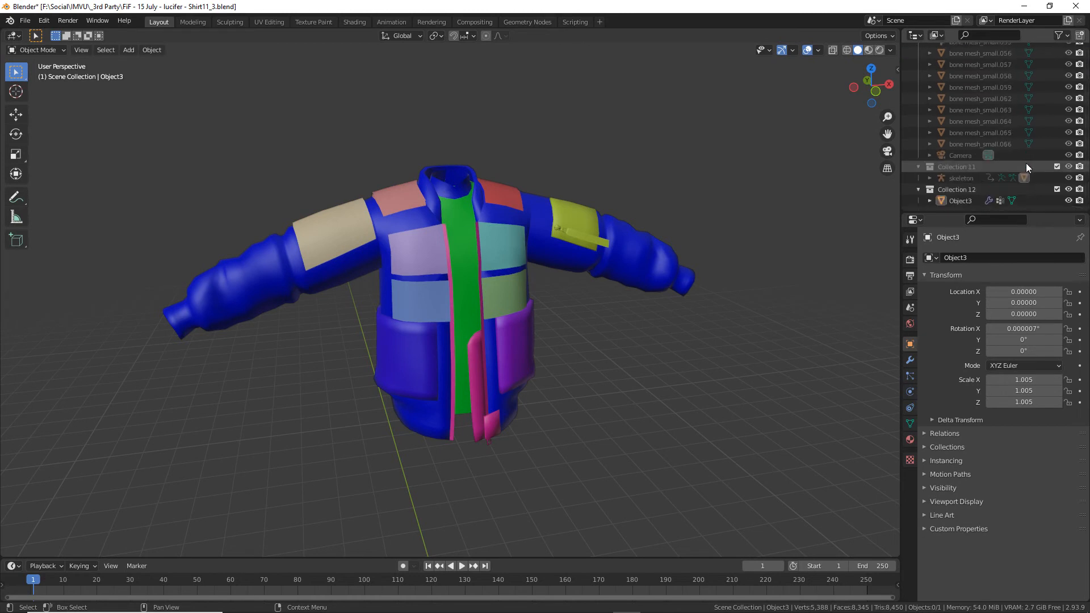
# Try to reveal the contents of Collection 11 by showing all hidden objects.
pyautogui.click(952, 168)
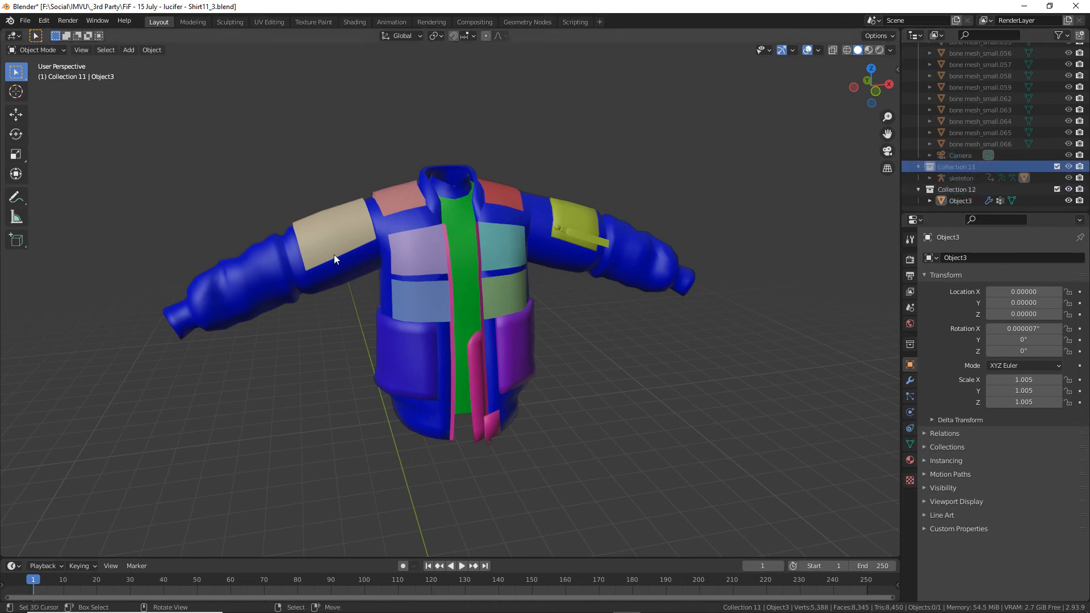
pyautogui.click(150, 50)
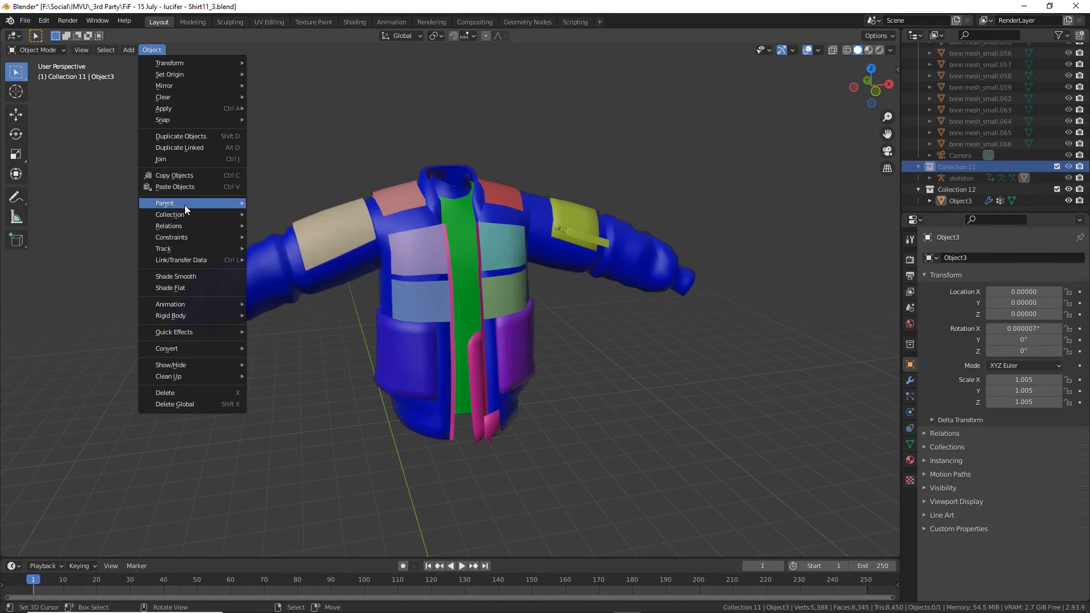
pyautogui.moveTo(185, 206)
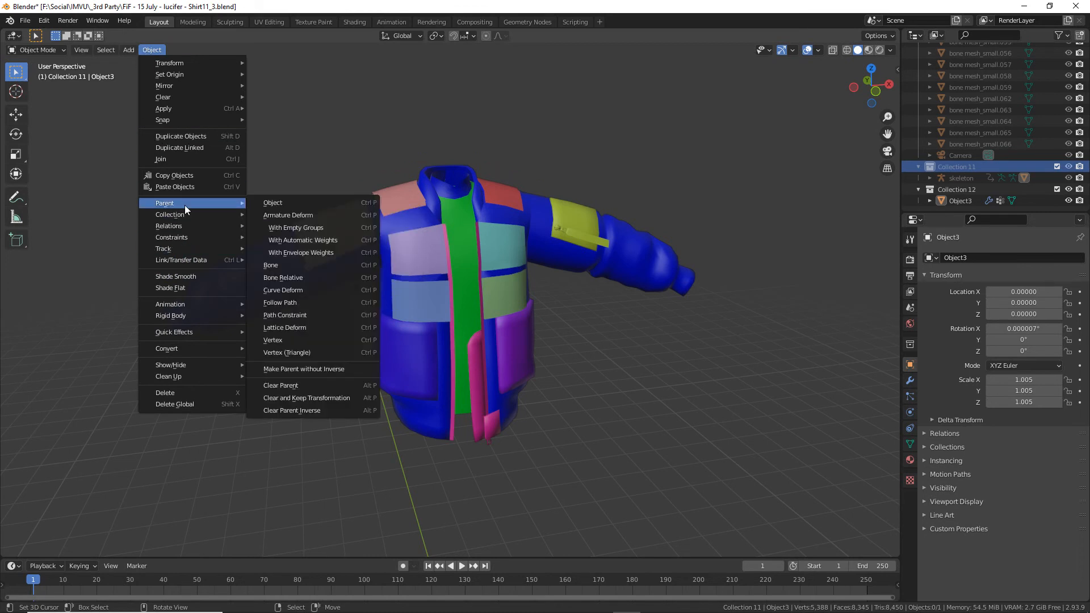
pyautogui.moveTo(189, 365)
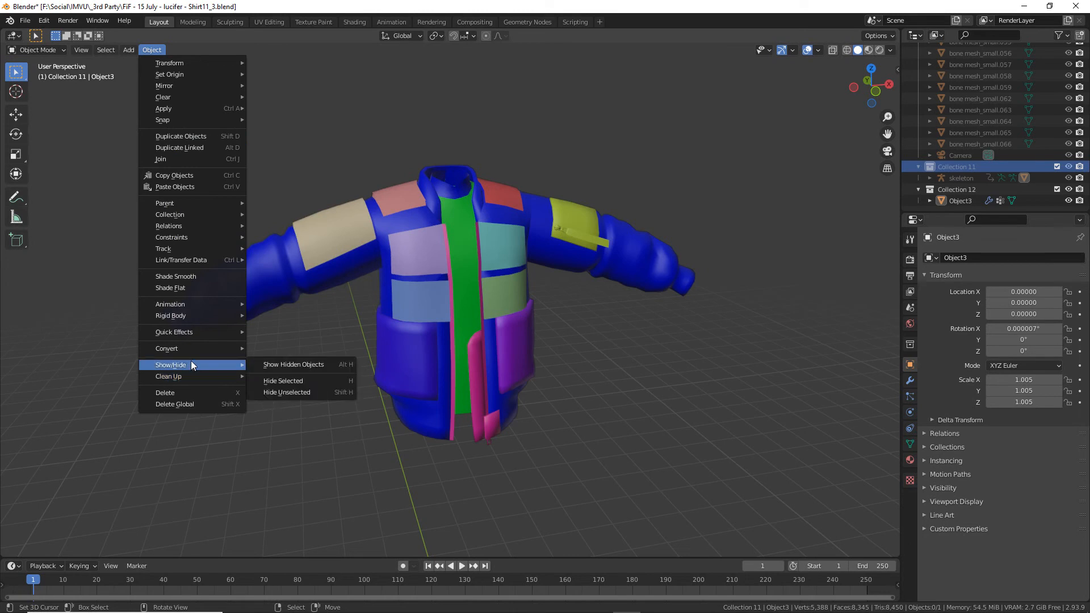
pyautogui.click(310, 363)
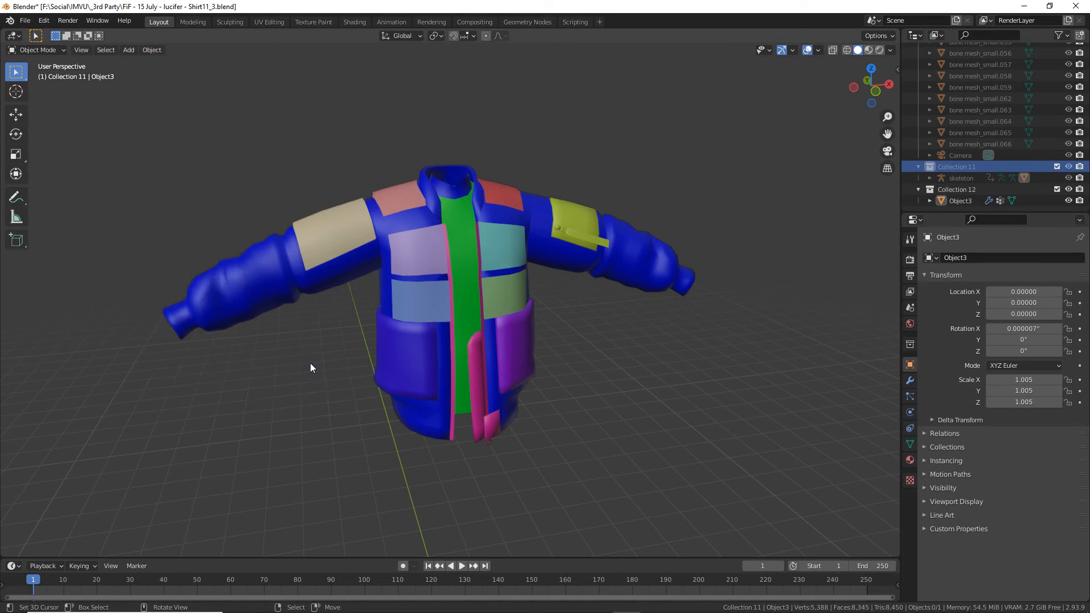
# Examine Collection 1, the camera and the skeleton's sub-items in the outliner to find why they are greyed out.
pyautogui.scroll(7, 1000, 97)
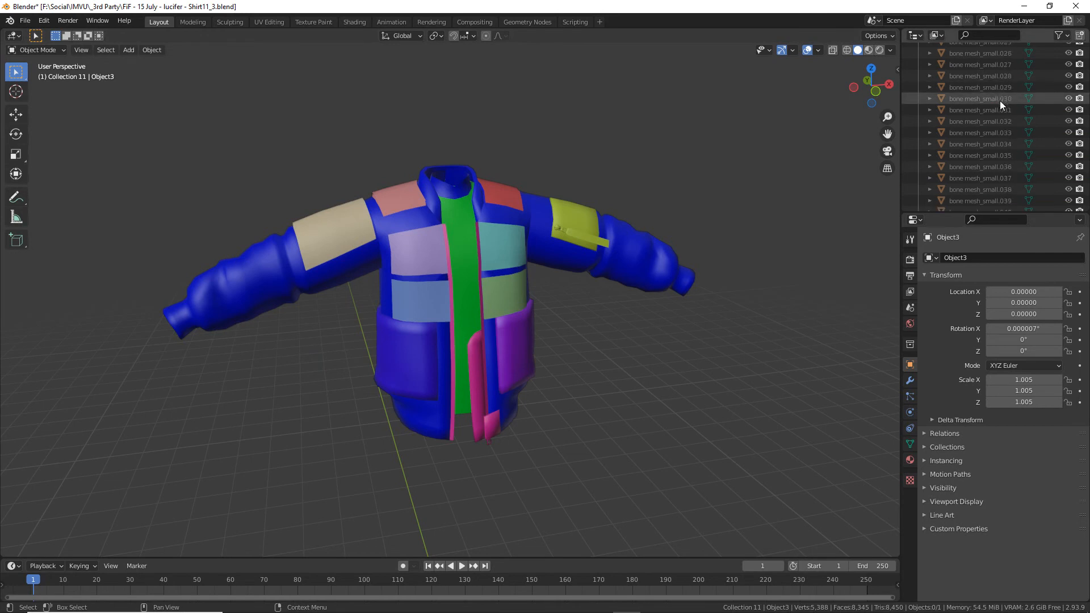
pyautogui.scroll(9, 994, 107)
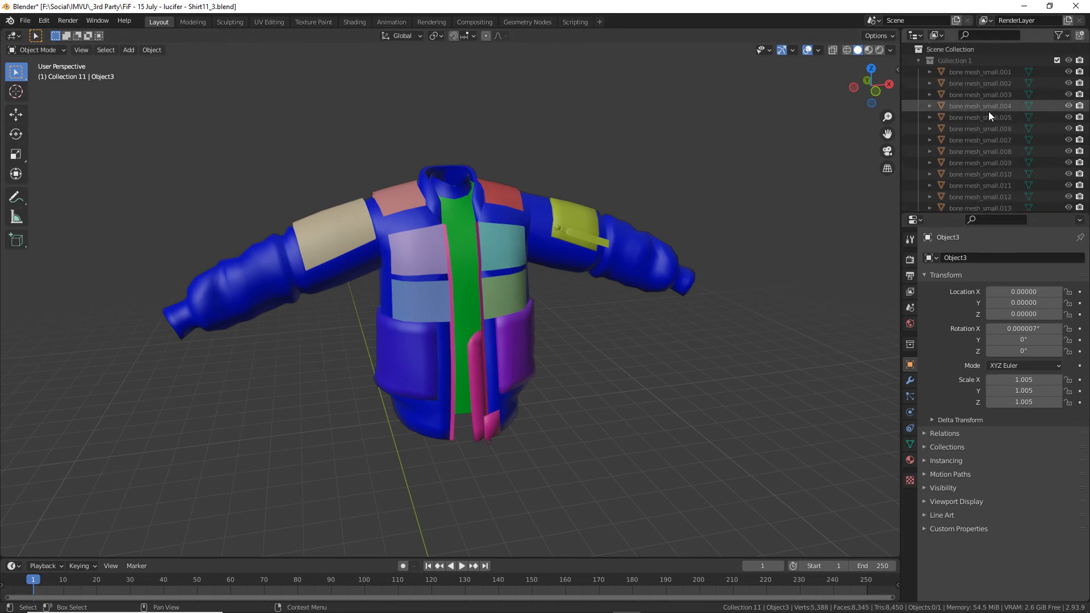
pyautogui.click(946, 60)
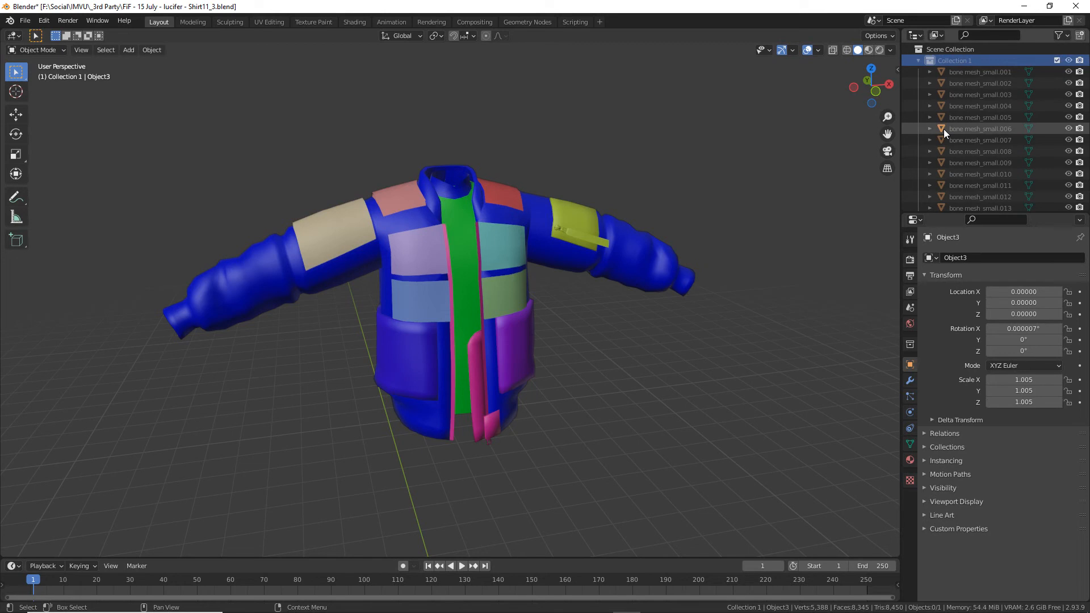
pyautogui.scroll(-19, 943, 128)
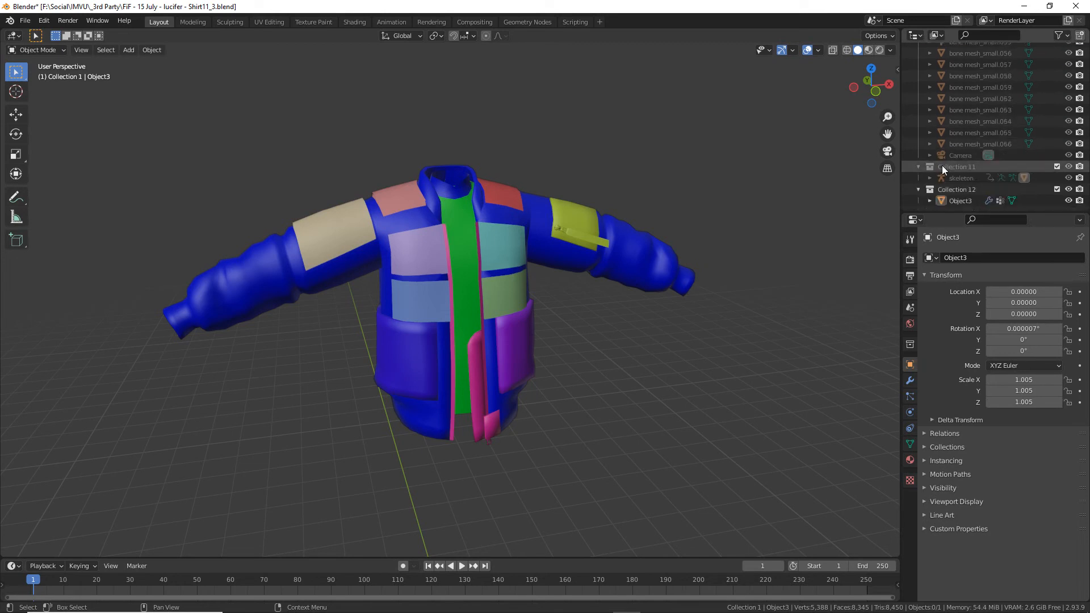
pyautogui.click(957, 156)
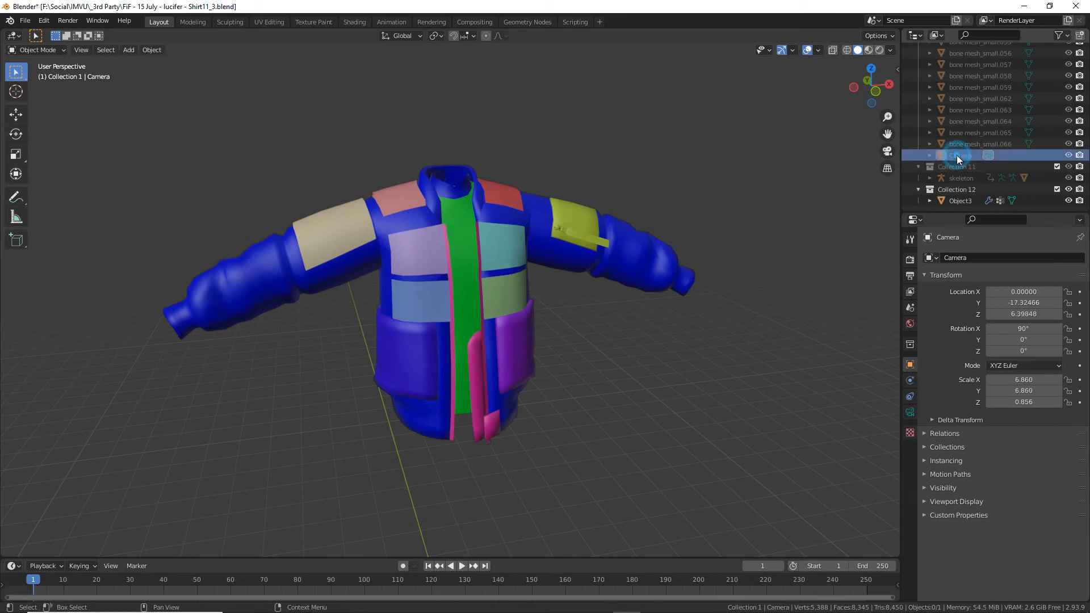
pyautogui.click(1070, 179)
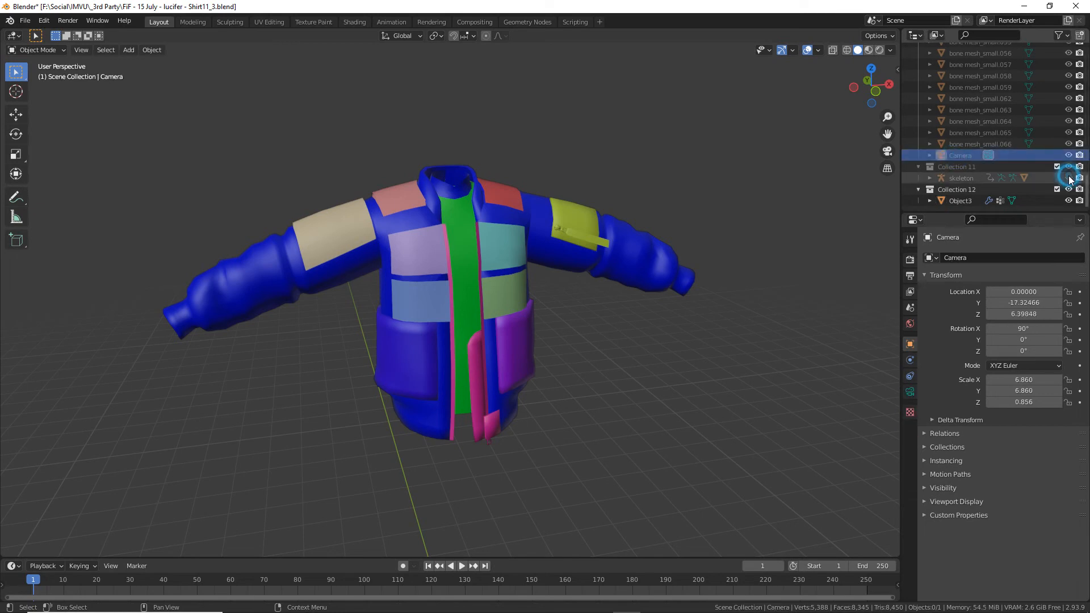
pyautogui.click(959, 178)
pyautogui.click(930, 178)
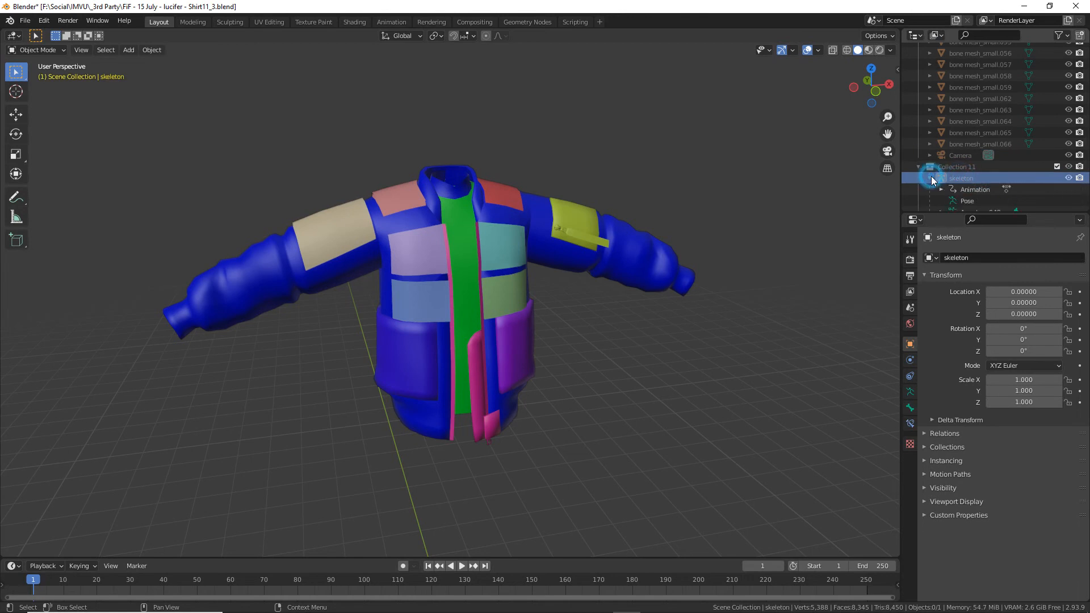
pyautogui.click(931, 178)
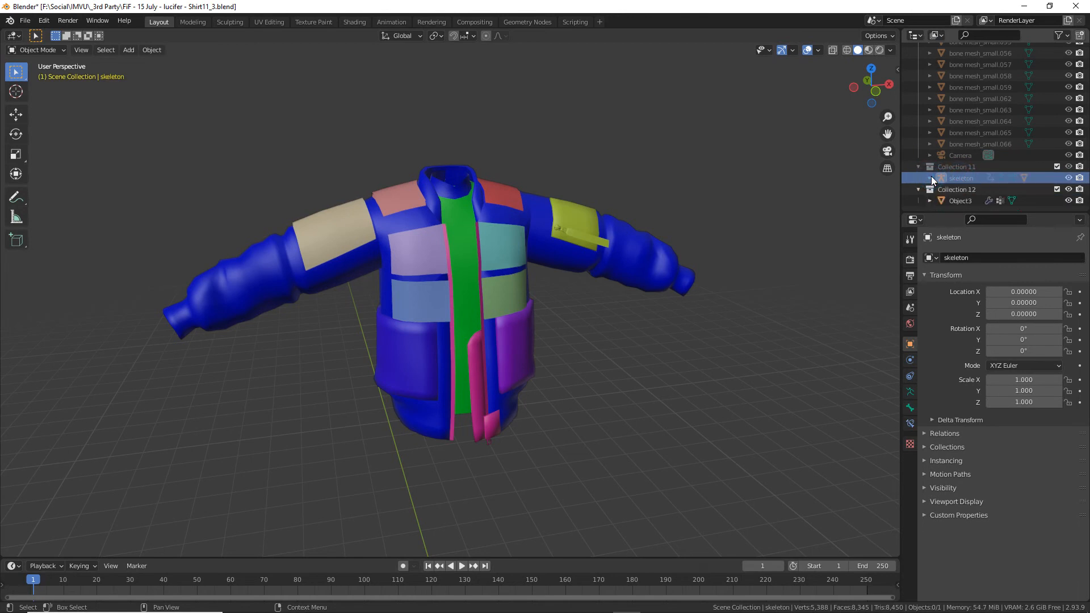
# Add the Disable in Viewports toggle to the outliner's restriction columns and enable Collection 1 in viewports.
pyautogui.scroll(15, 1042, 153)
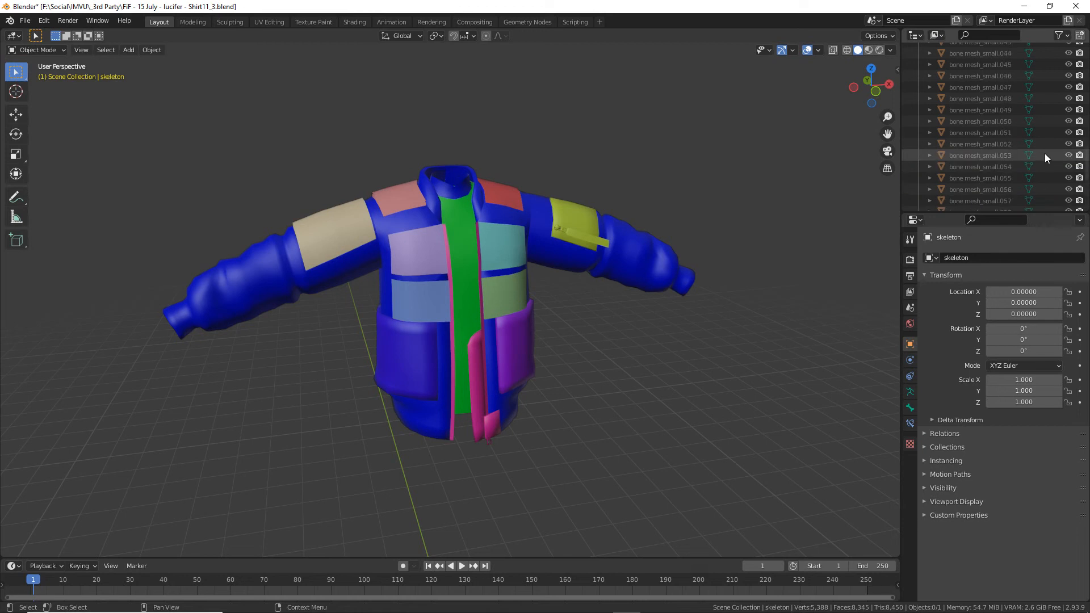
pyautogui.scroll(1, 1038, 136)
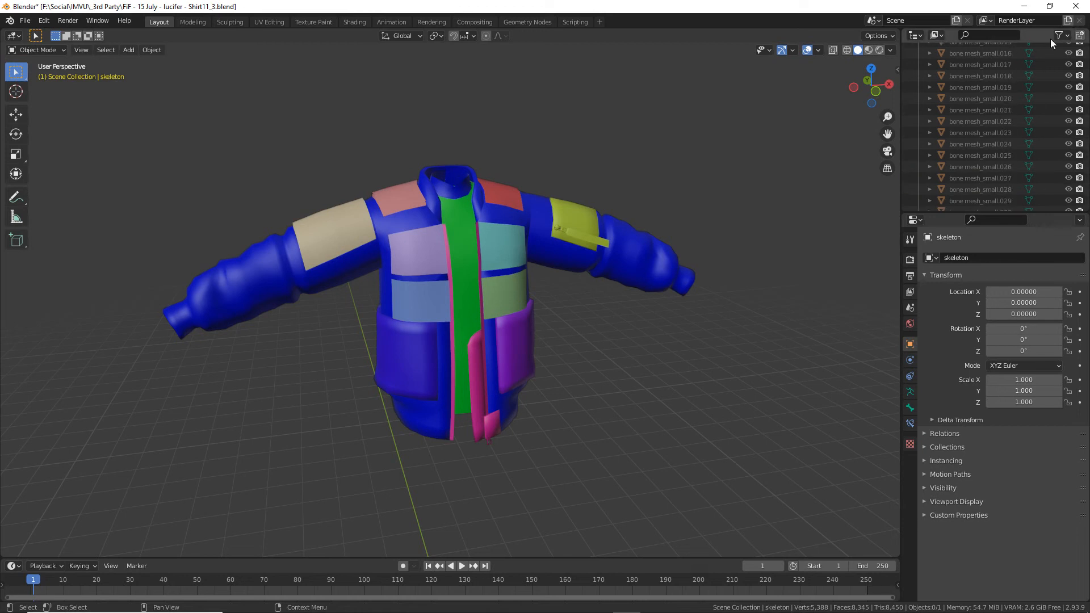
pyautogui.click(1066, 36)
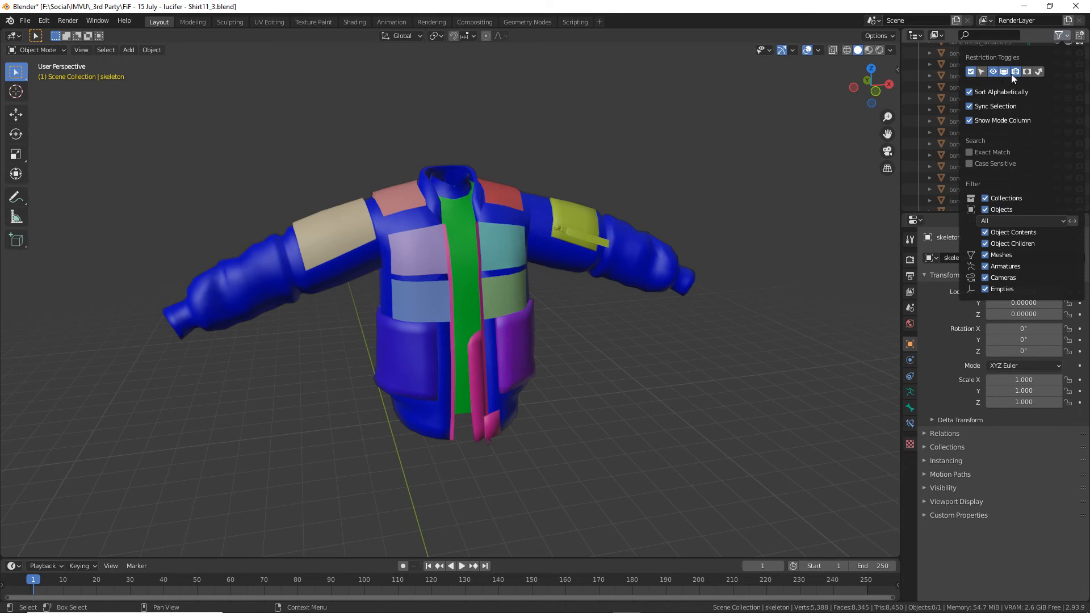
pyautogui.scroll(8, 1051, 80)
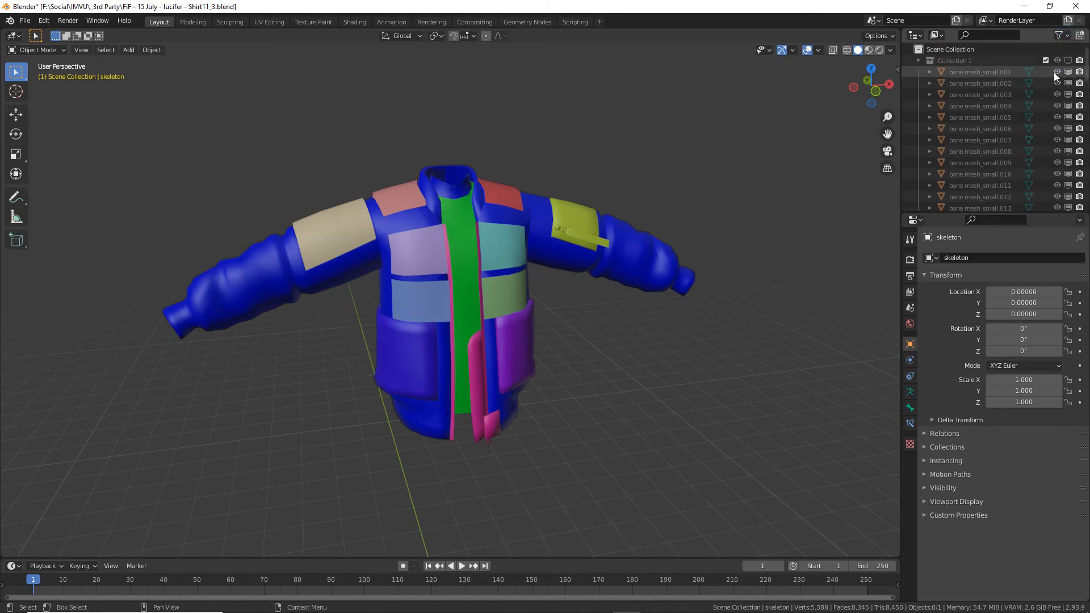
pyautogui.click(1068, 60)
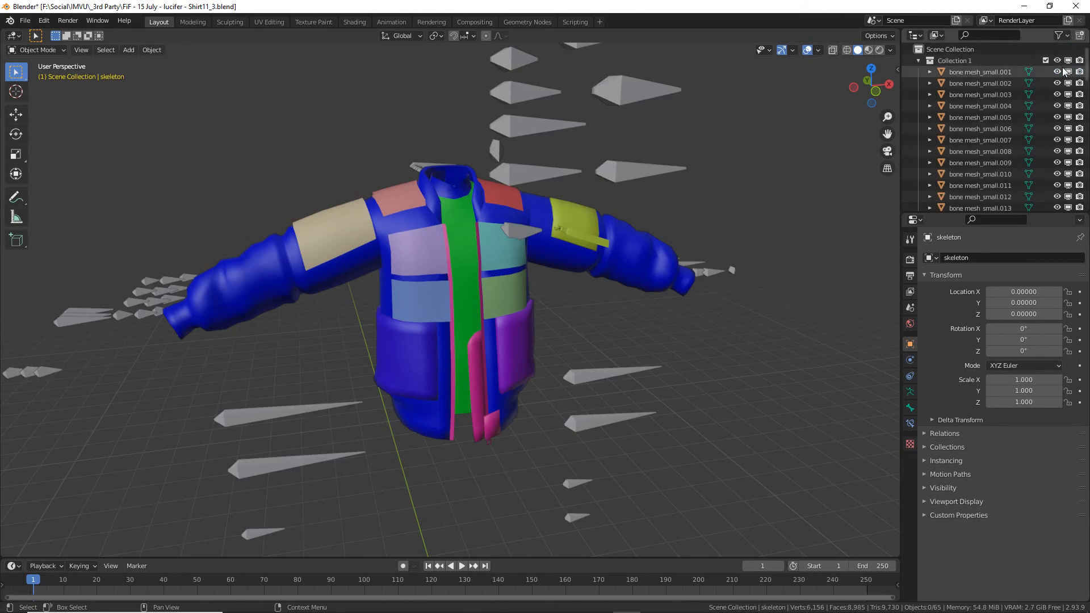
# Select bone mesh_small.001, .002 and .003 one after another to identify them in the viewport.
pyautogui.scroll(-4, 716, 209)
pyautogui.moveTo(716, 209); pyautogui.dragTo(393, 354, button='middle')
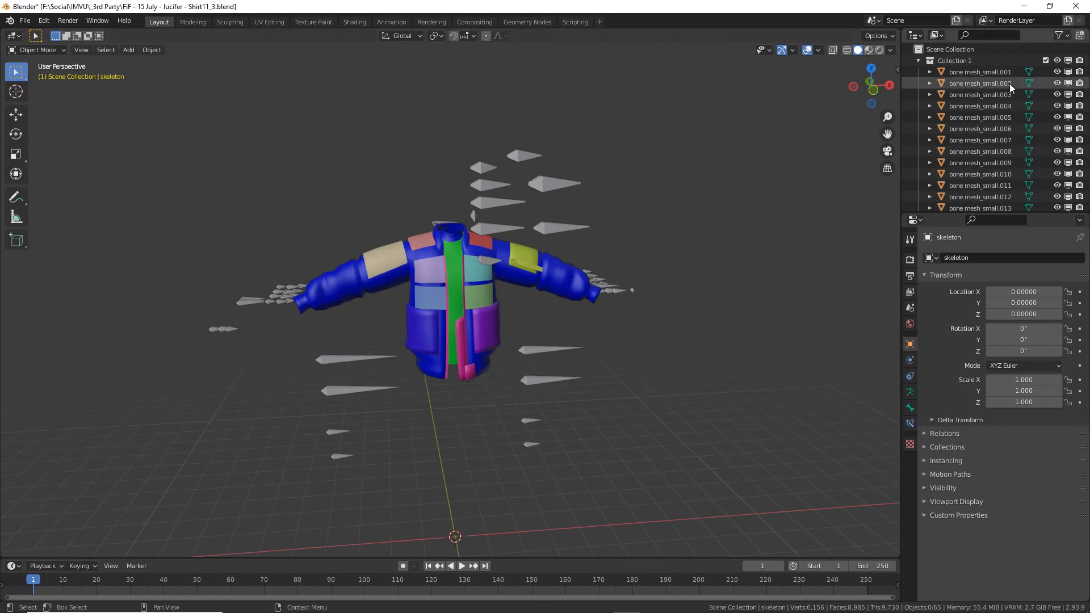
pyautogui.click(974, 73)
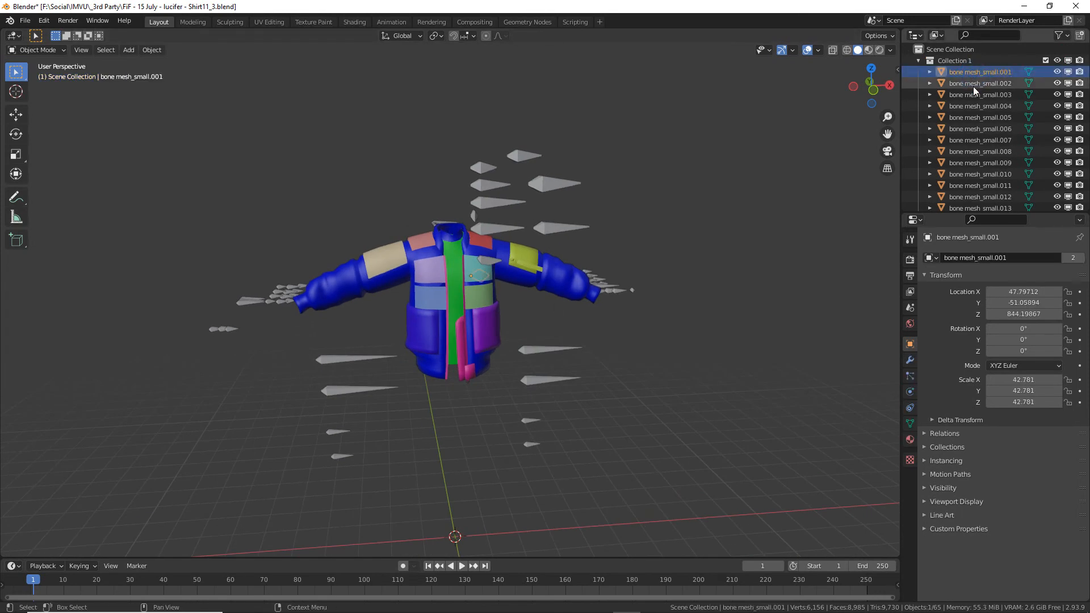
pyautogui.click(975, 84)
pyautogui.click(974, 95)
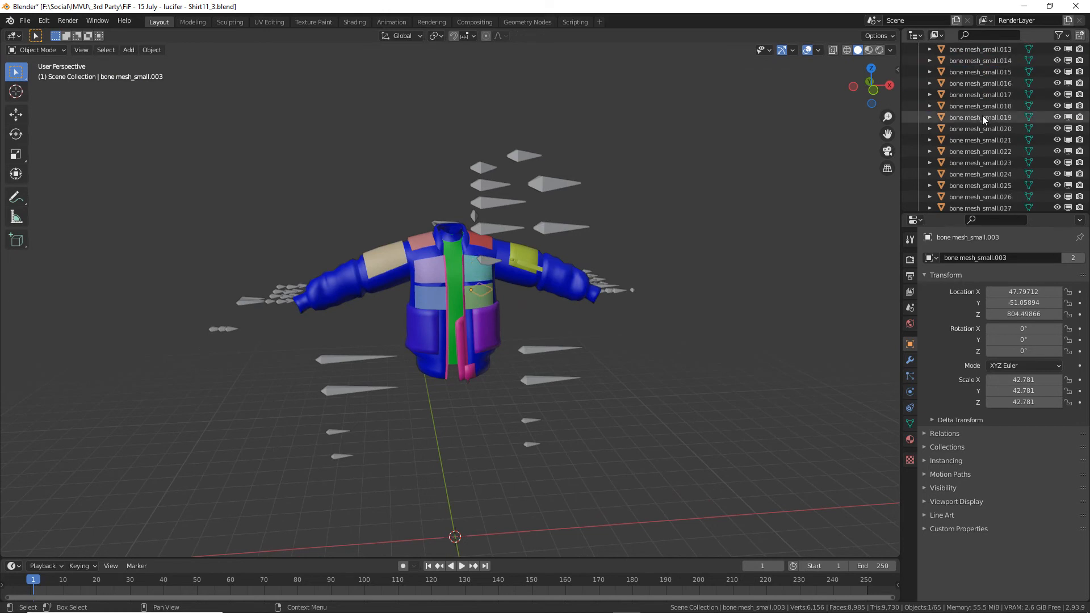
# Enable Collection 11, which holds the skeleton, in viewports.
pyautogui.scroll(-15, 976, 119)
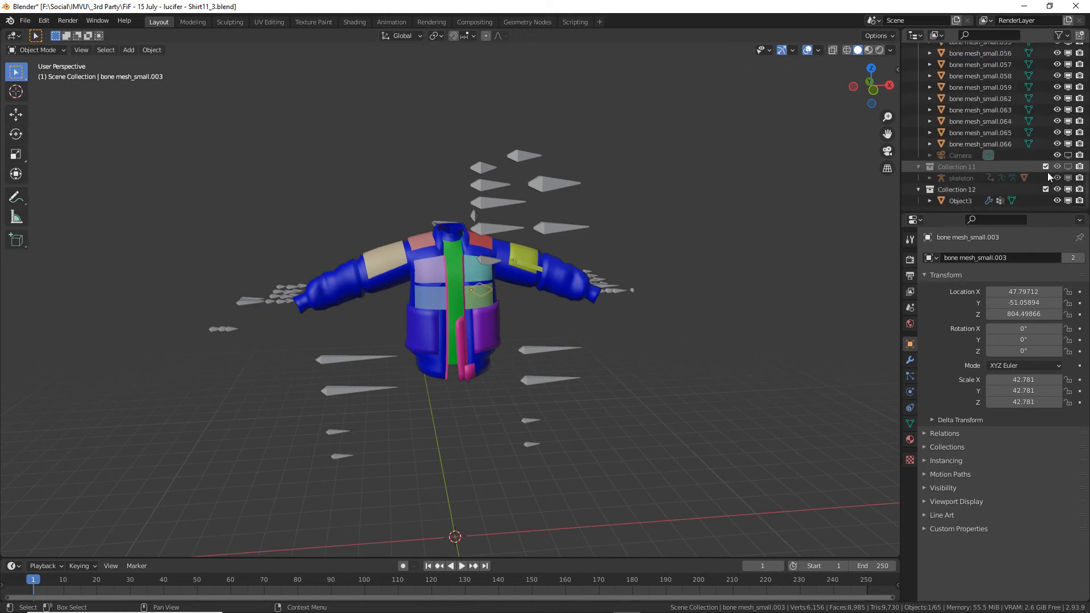
pyautogui.click(1068, 167)
pyautogui.scroll(4, 1039, 103)
pyautogui.scroll(10, 1037, 94)
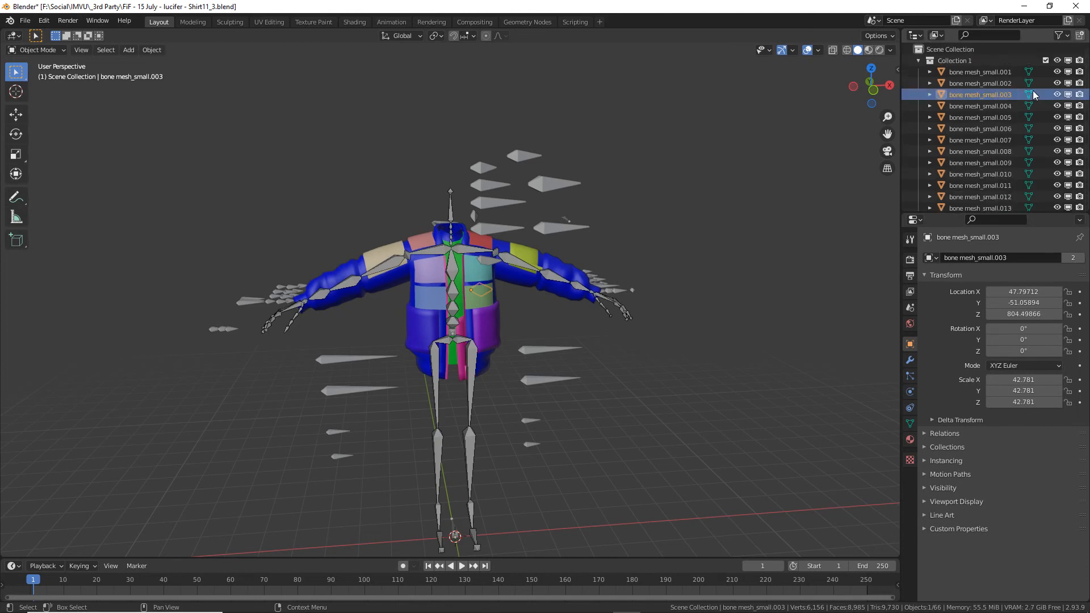
# Exclude Collection 1 with the bone meshes from the view layer.
pyautogui.click(1045, 60)
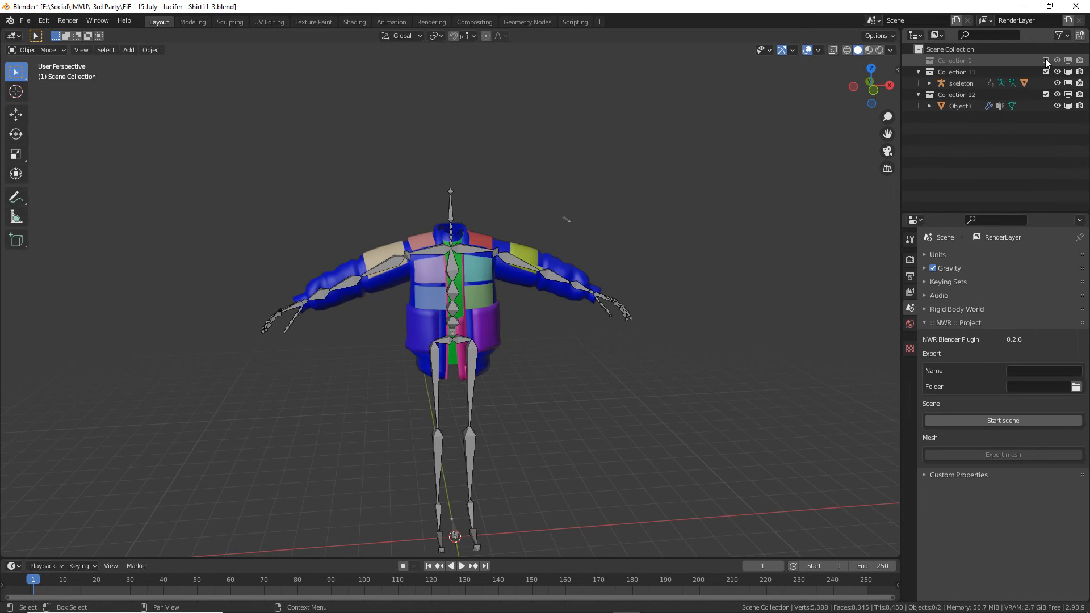
pyautogui.scroll(5, 554, 363)
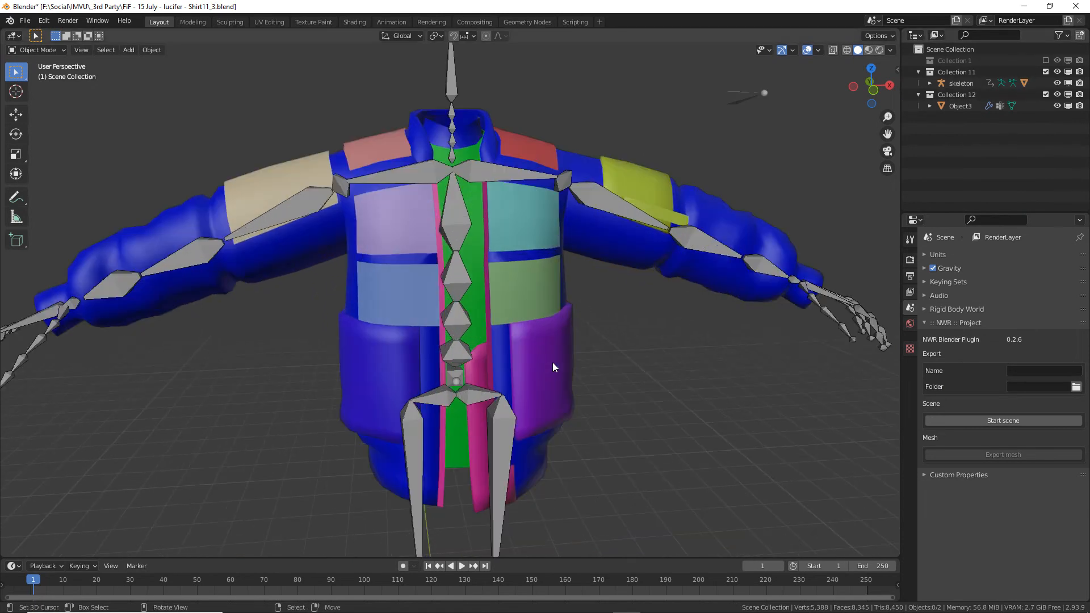
pyautogui.moveTo(432, 281); pyautogui.dragTo(914, 176, button='middle')
# Select the skeleton armature in Collection 11 and put it in Pose Mode.
pyautogui.click(957, 72)
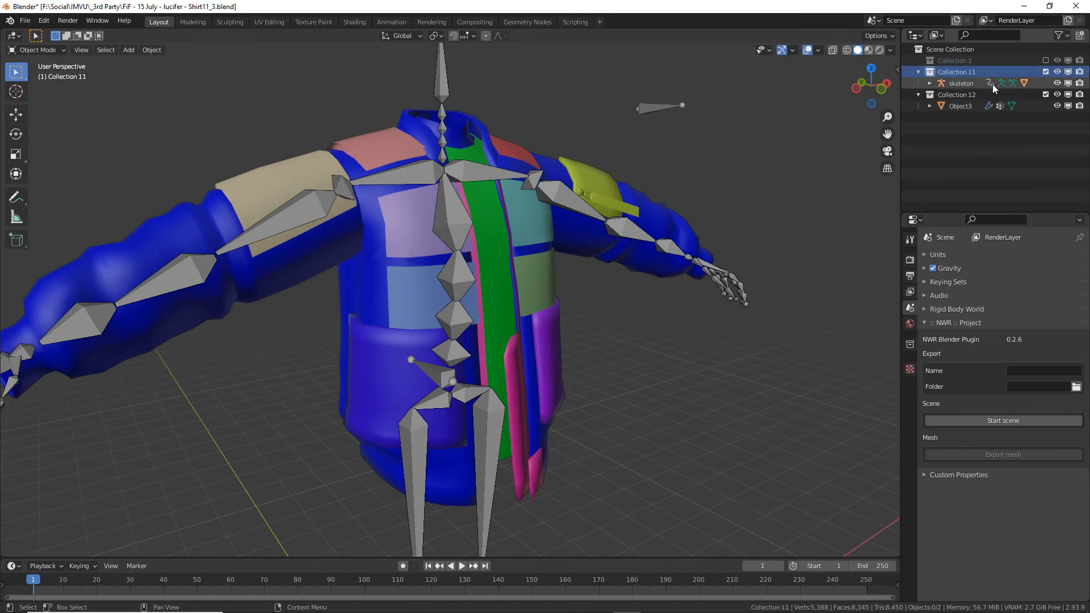
pyautogui.click(316, 222)
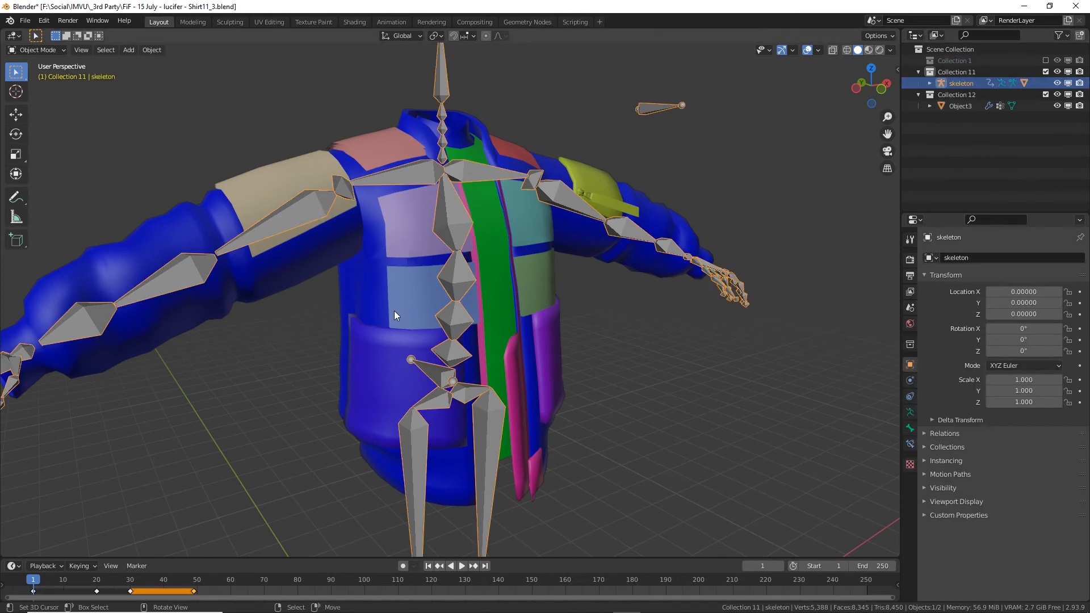
pyautogui.hotkey('ctrl', 'Tab')
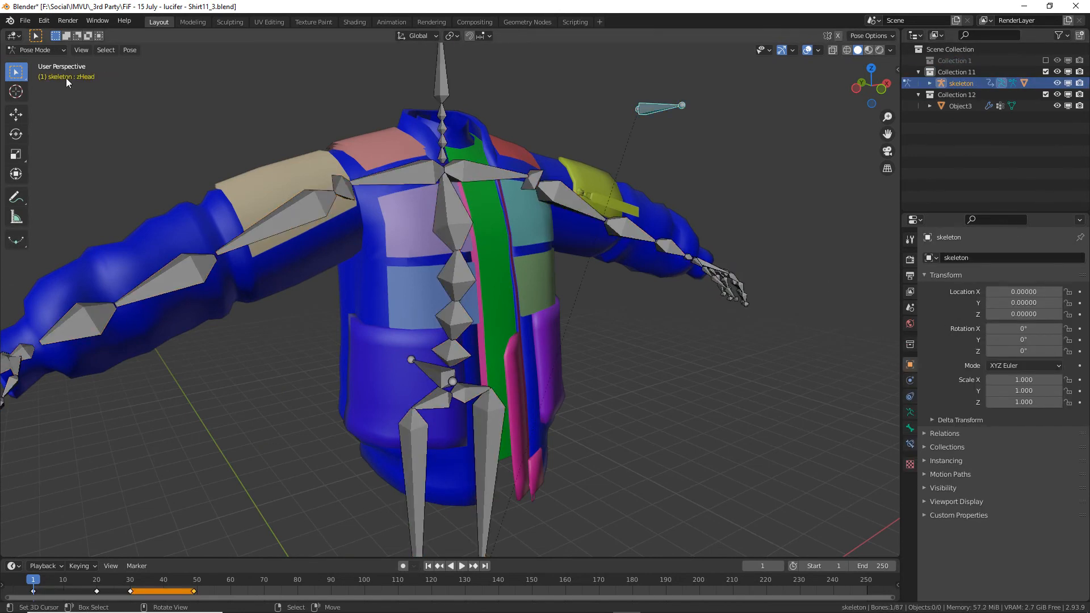
pyautogui.click(35, 50)
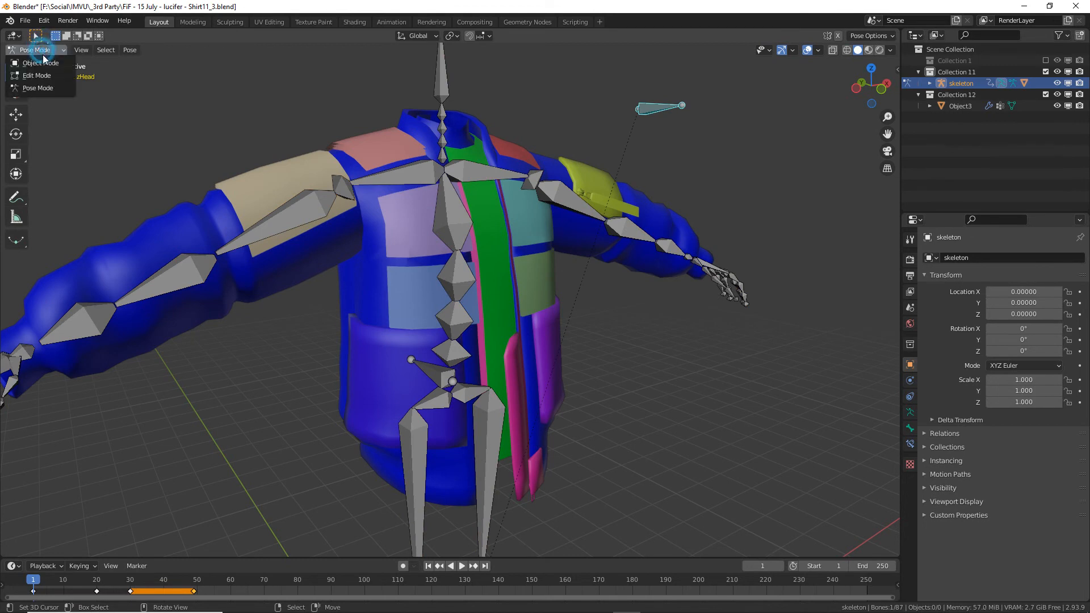
pyautogui.click(40, 88)
# Rotate the Spine04 bone and the Spine03 bone below it to test how the jacket's torso deforms.
pyautogui.click(403, 182)
pyautogui.moveTo(405, 332); pyautogui.dragTo(496, 372, button='middle')
pyautogui.click(469, 247)
pyautogui.press('r')
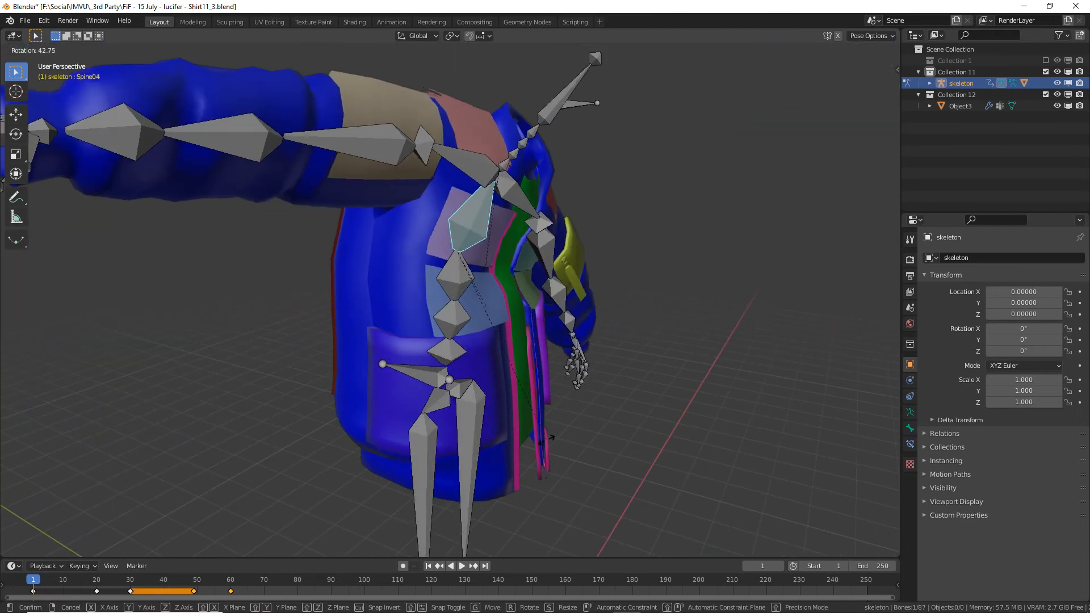
pyautogui.click(620, 253)
pyautogui.click(451, 278)
pyautogui.press('r')
pyautogui.click(597, 226)
# Rotate the Spine02 bone about -79° and inspect the stretched spikes on the jacket's chest.
pyautogui.click(454, 320)
pyautogui.press('r')
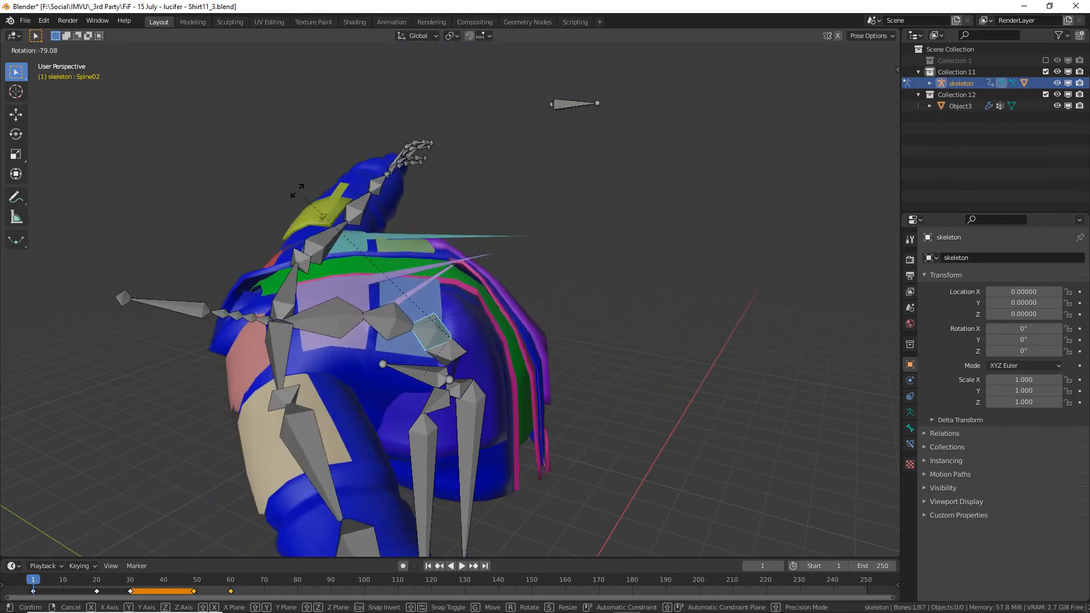
pyautogui.click(294, 199)
pyautogui.moveTo(334, 197); pyautogui.dragTo(550, 276, button='middle')
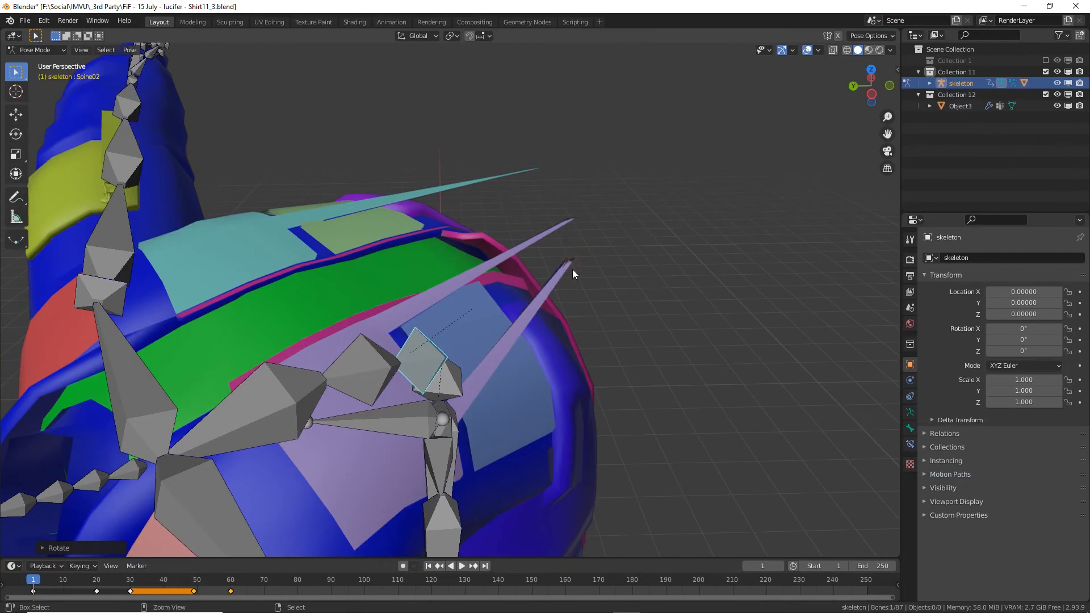
pyautogui.hotkey('ctrl', '2')
pyautogui.moveTo(573, 247)
pyautogui.mouseDown()
pyautogui.moveTo(534, 192)
pyautogui.moveTo(574, 188)
pyautogui.mouseUp()
pyautogui.press('Escape')
pyautogui.moveTo(504, 193)
pyautogui.mouseDown(button='middle')
pyautogui.moveTo(534, 274)
pyautogui.moveTo(486, 227)
pyautogui.moveTo(438, 258)
pyautogui.moveTo(518, 250)
pyautogui.moveTo(562, 358)
pyautogui.moveTo(544, 354)
pyautogui.mouseUp(button='middle')
# Leave Pose Mode, select the jacket mesh Object3 and examine its undeformed geometry in Edit Mode.
pyautogui.hotkey('ctrl', 'Tab')
pyautogui.rightClick(485, 228)
pyautogui.press('Tab')
pyautogui.press('Tab')
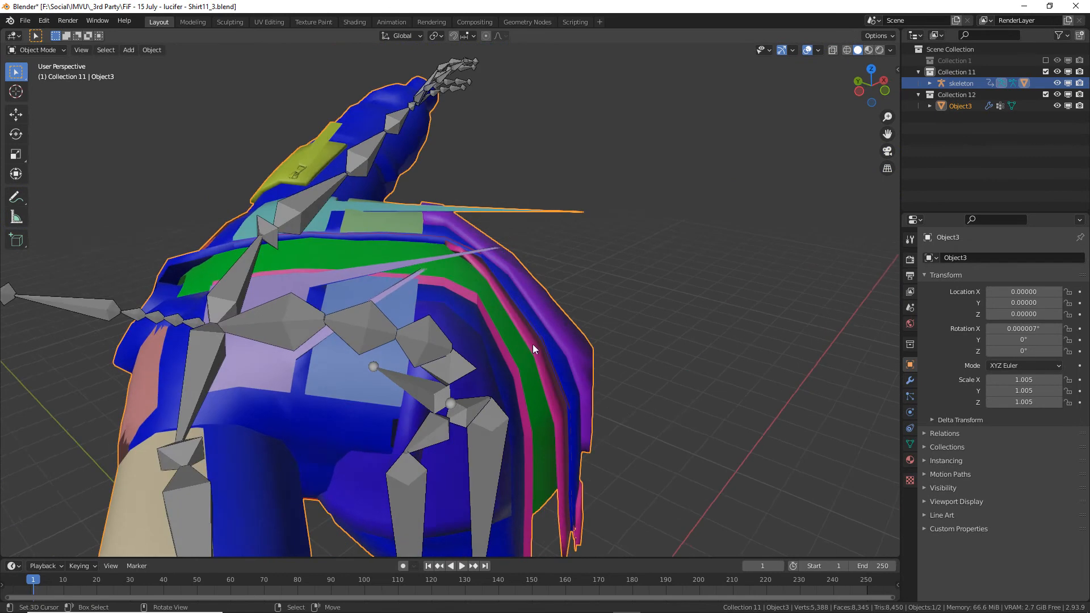
pyautogui.scroll(2, 544, 349)
pyautogui.press('Tab')
pyautogui.scroll(-2, 423, 372)
pyautogui.moveTo(433, 367); pyautogui.dragTo(395, 354, button='middle')
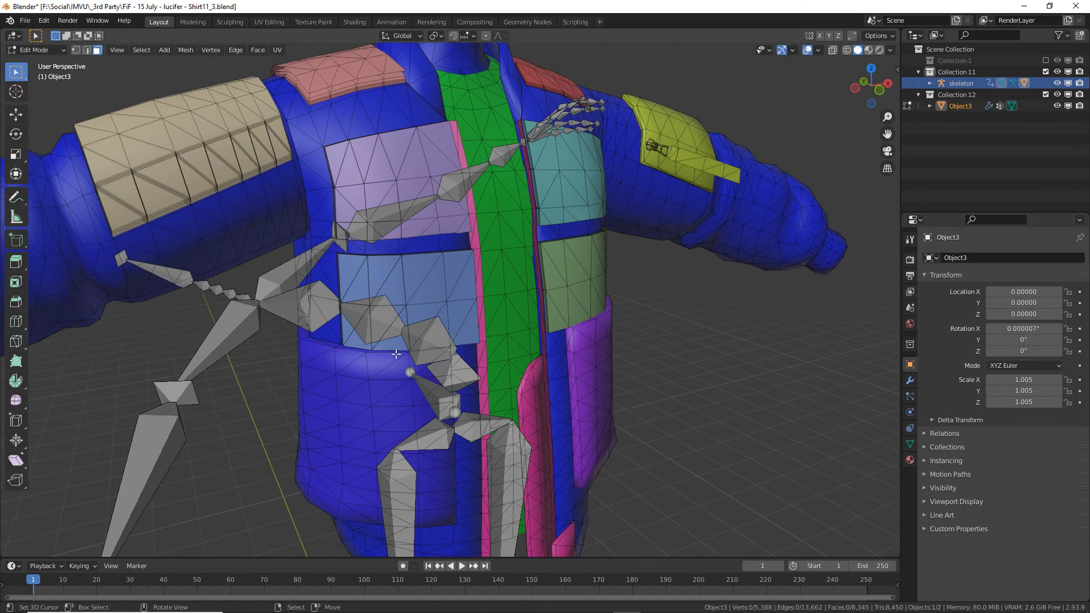
pyautogui.moveTo(363, 328); pyautogui.dragTo(429, 308, button='middle')
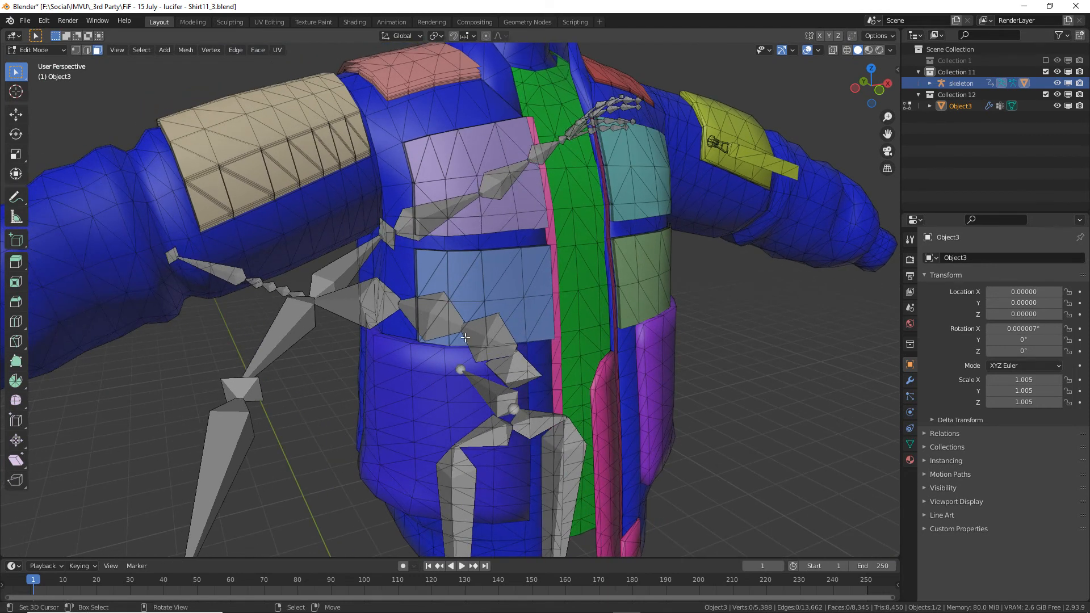
# Return to posing the skeleton, select the rtClavicle bone and check the armature in Edit Mode before going back to Pose Mode.
pyautogui.press('Tab')
pyautogui.press('Tab')
pyautogui.click(303, 328)
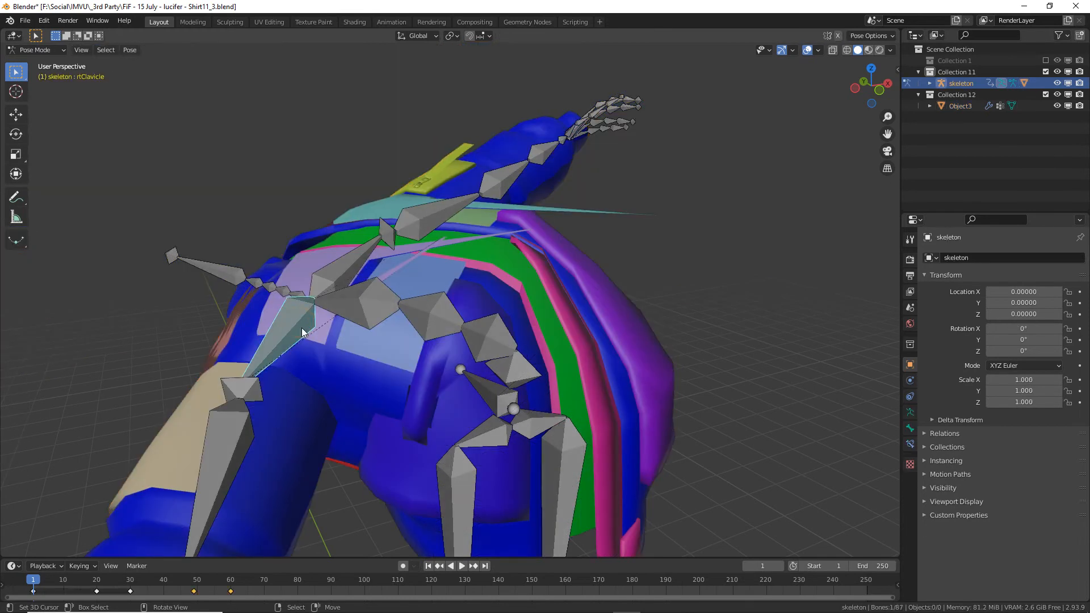
pyautogui.press('Tab')
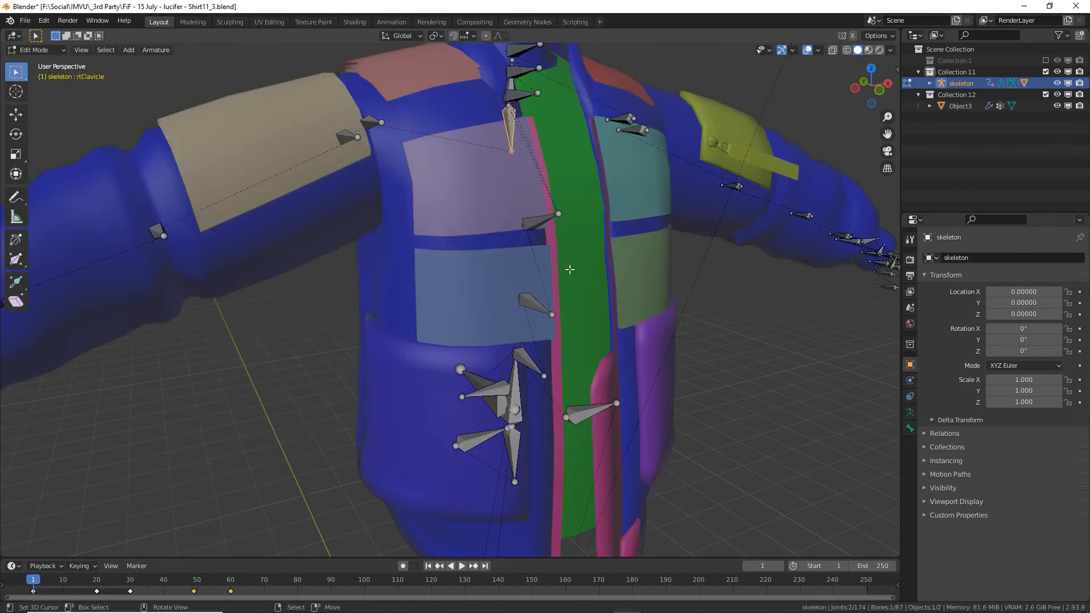
pyautogui.press('Tab')
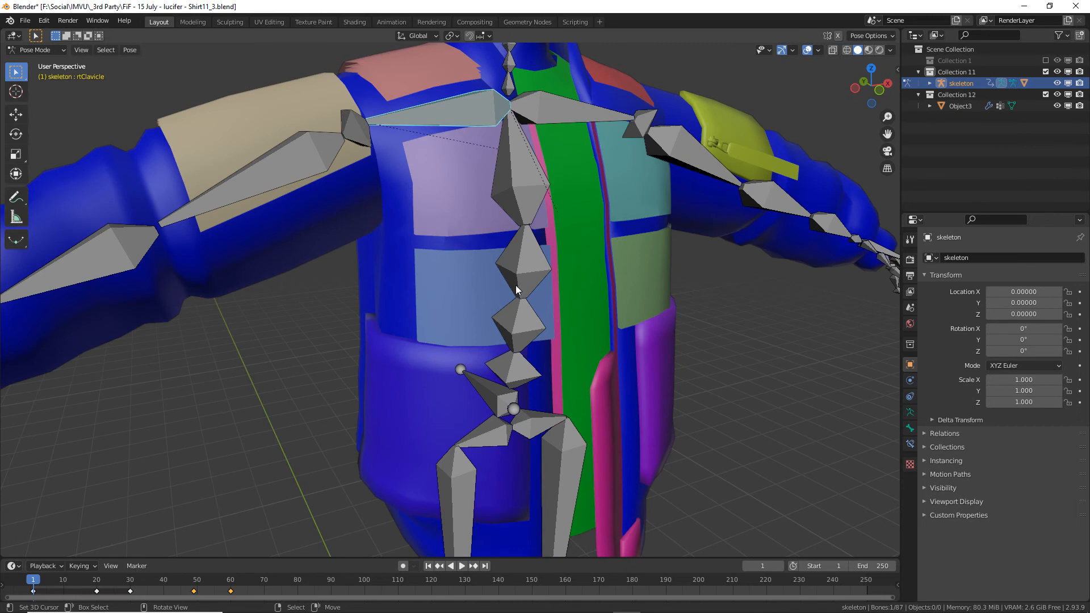
# Rotate the Spine02 bone about -96° to bend the jacket's torso at the waist.
pyautogui.moveTo(506, 326); pyautogui.dragTo(505, 332, button='middle')
pyautogui.click(504, 326)
pyautogui.press('r')
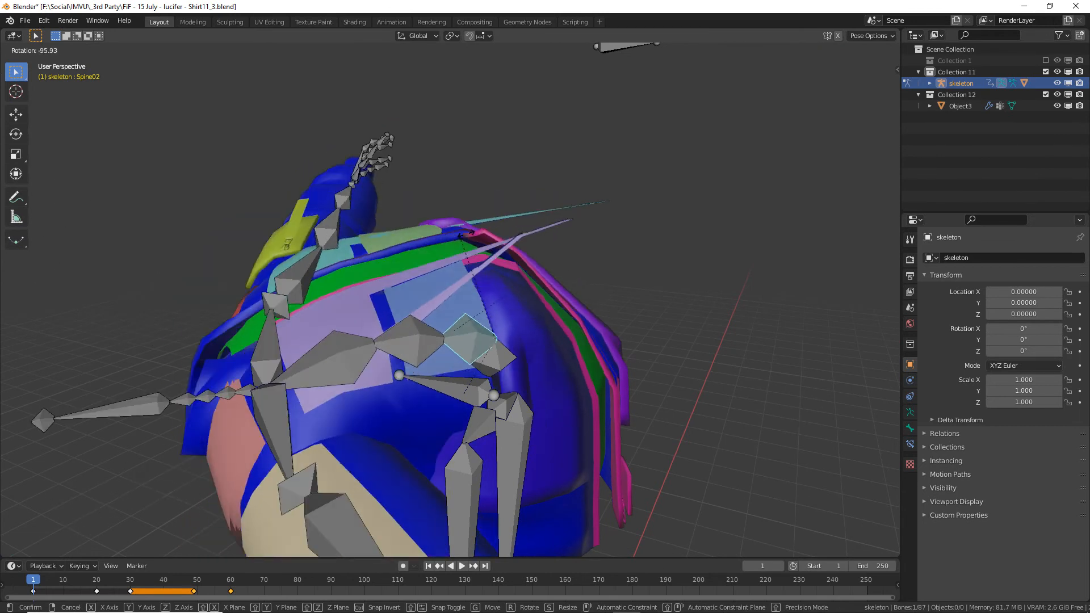
pyautogui.click(466, 235)
pyautogui.moveTo(608, 302); pyautogui.dragTo(481, 356, button='middle')
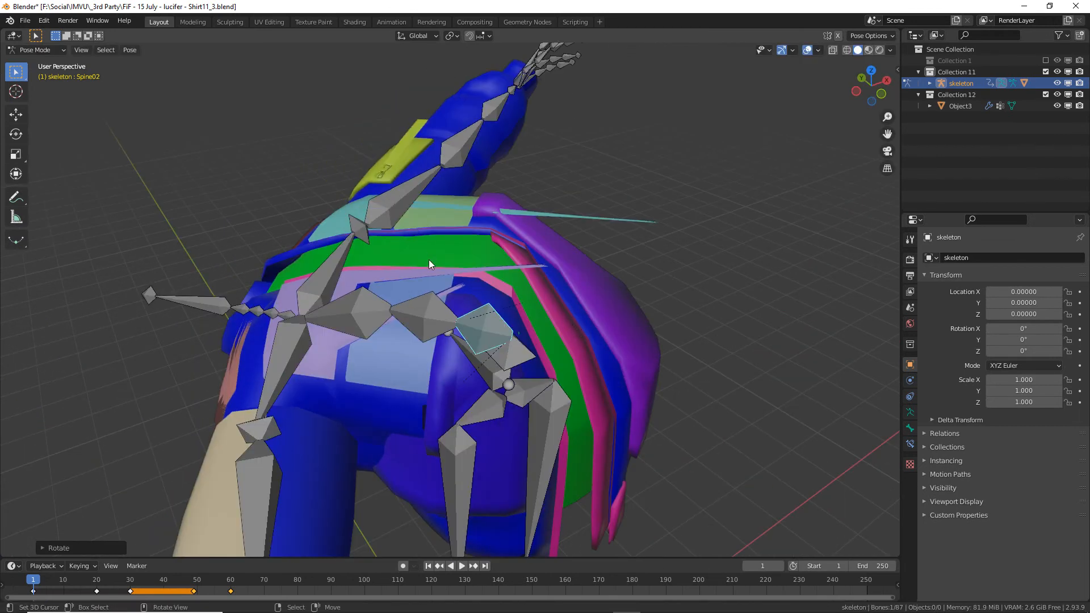
# In Object Mode, select the skeleton and add the jacket mesh Object3 to the selection as the active object.
pyautogui.hotkey('ctrl', 'Tab')
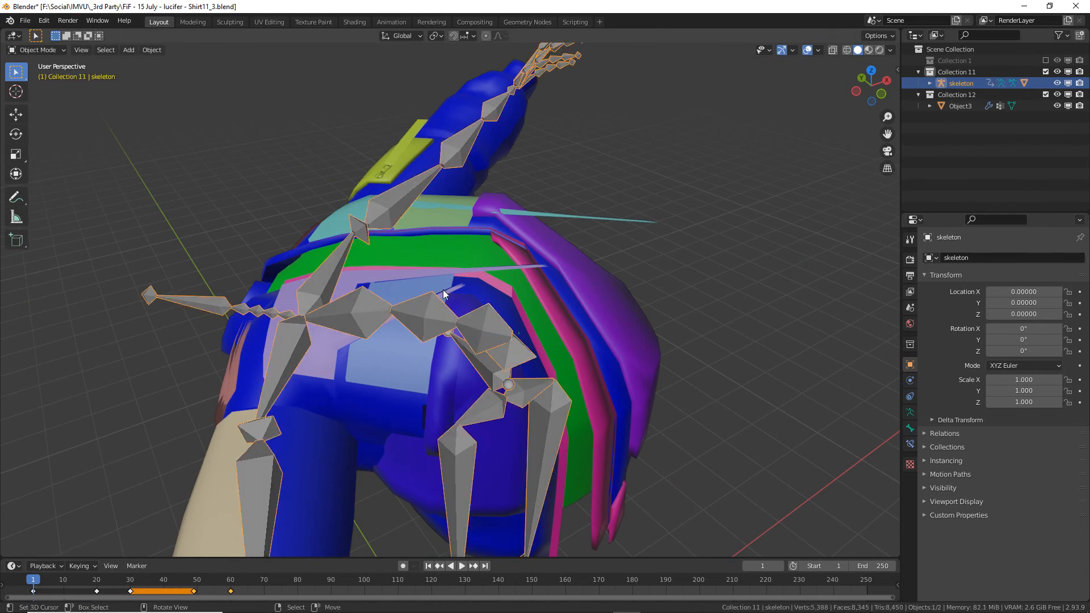
pyautogui.click(548, 250)
pyautogui.keyDown('shift'); pyautogui.click(483, 328); pyautogui.keyUp('shift')
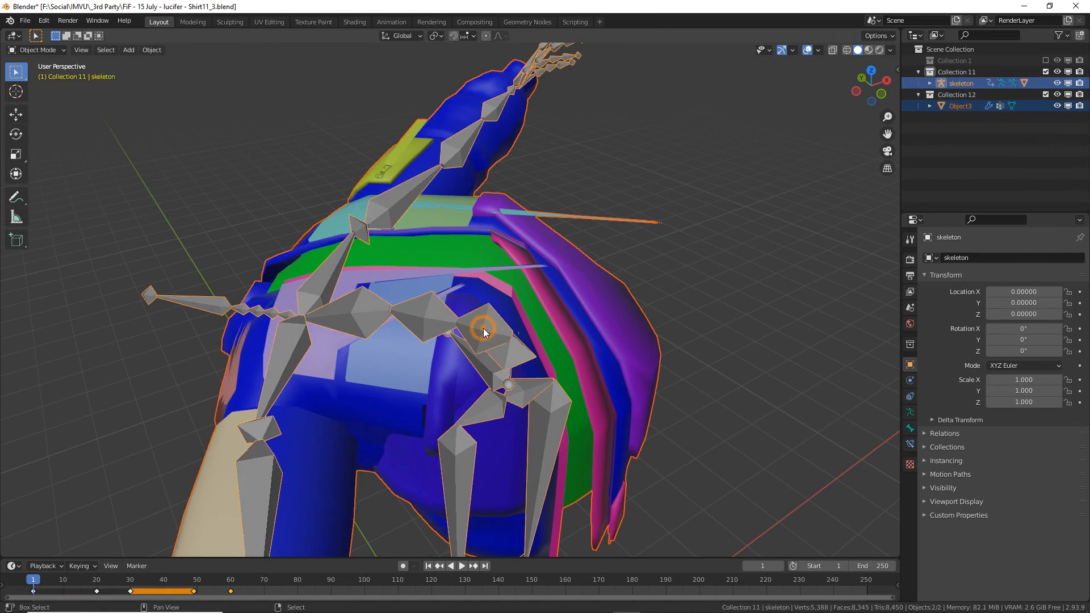
pyautogui.moveTo(458, 376); pyautogui.dragTo(448, 372, button='middle')
pyautogui.rightClick(393, 325)
pyautogui.rightClick(430, 310)
pyautogui.keyDown('shift'); pyautogui.rightClick(582, 285); pyautogui.keyUp('shift')
# Switch the jacket mesh from Object Mode to Weight Paint mode.
pyautogui.click(37, 50)
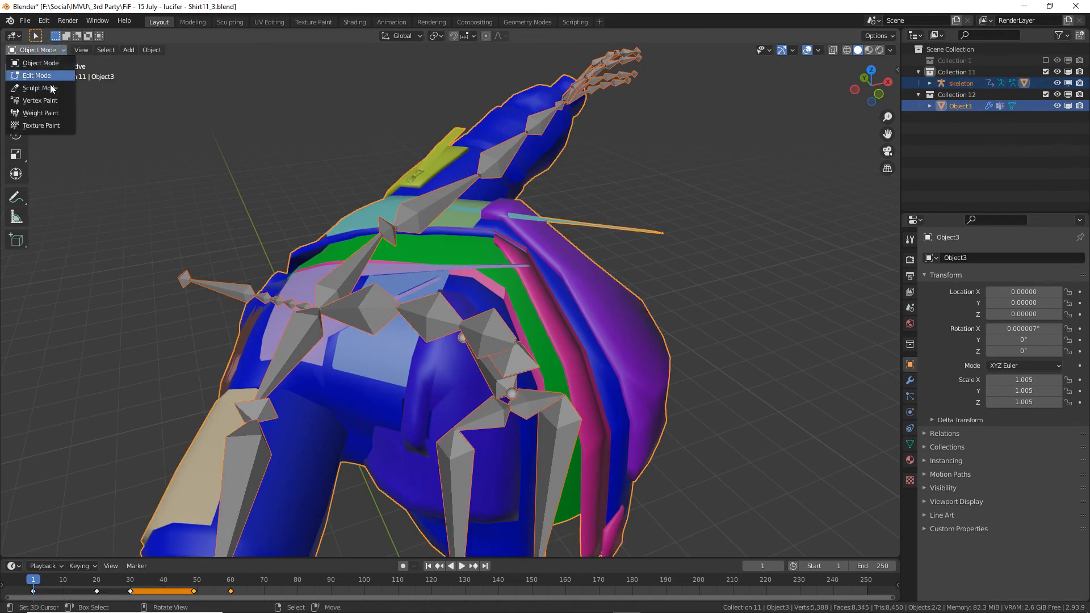
pyautogui.moveTo(12, 122); pyautogui.dragTo(71, 118)
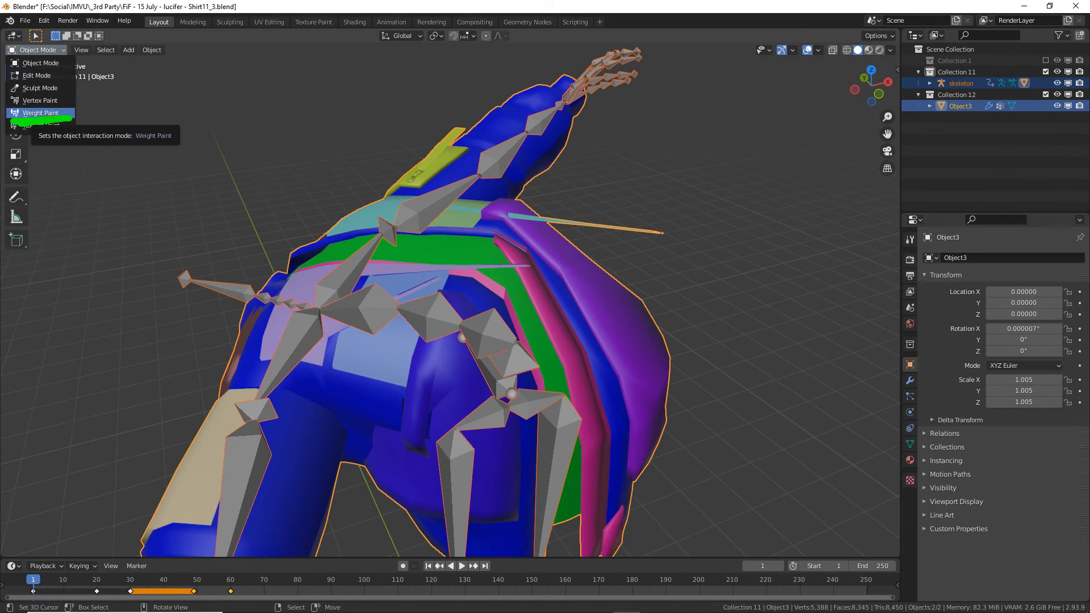
pyautogui.moveTo(19, 60); pyautogui.dragTo(32, 56)
pyautogui.press('Escape')
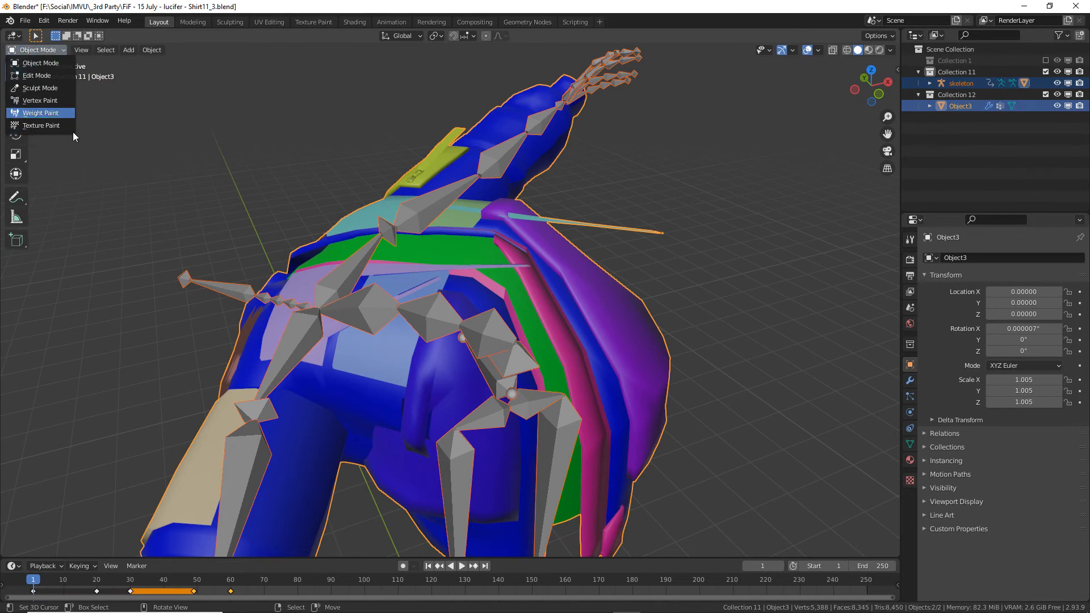
pyautogui.click(42, 114)
pyautogui.moveTo(545, 375); pyautogui.dragTo(562, 377, button='middle')
pyautogui.moveTo(507, 325)
pyautogui.mouseDown(button='middle')
pyautogui.moveTo(527, 337)
pyautogui.moveTo(417, 326)
pyautogui.mouseUp(button='middle')
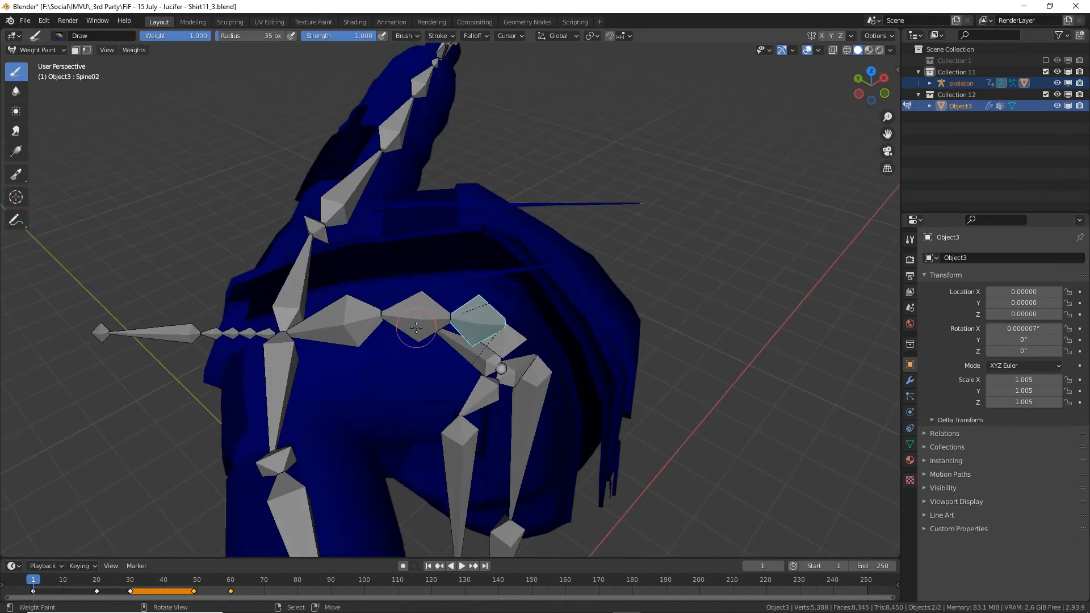
# Select the spine bones one after another, including Spine03 and Spine04, to examine their weights on the jacket.
pyautogui.keyDown('ctrl'); pyautogui.click(417, 325); pyautogui.keyUp('ctrl')
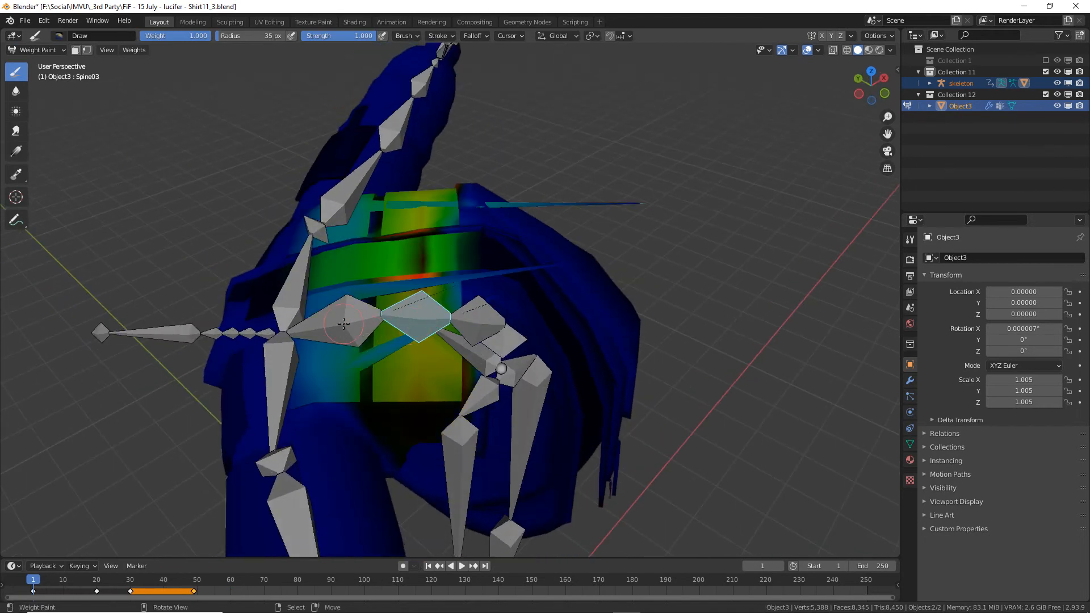
pyautogui.moveTo(343, 323); pyautogui.dragTo(576, 288, button='middle')
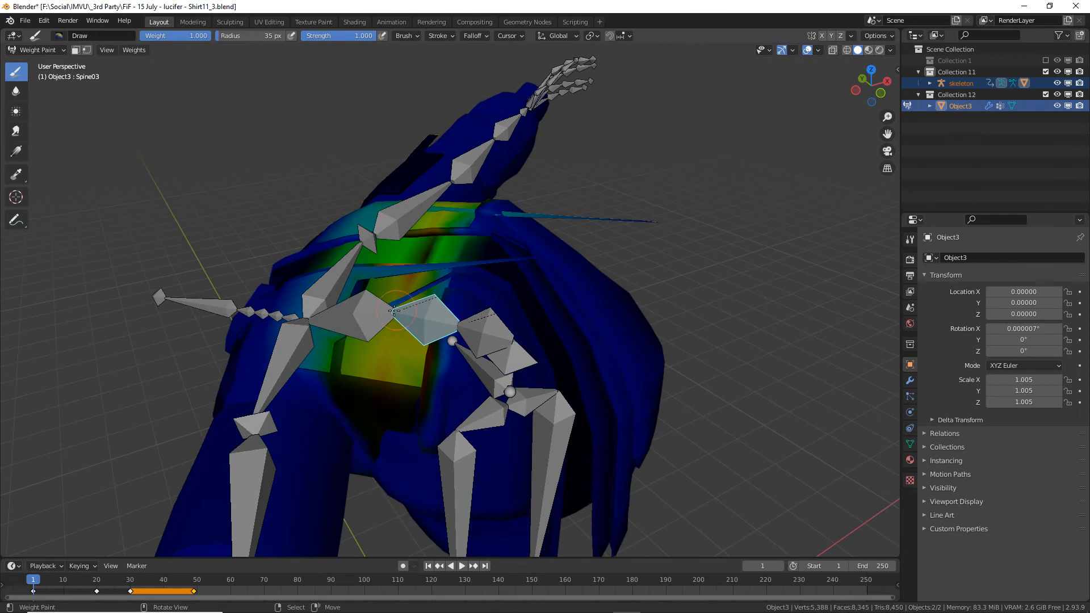
pyautogui.keyDown('ctrl'); pyautogui.click(361, 312); pyautogui.keyUp('ctrl')
pyautogui.moveTo(361, 312)
pyautogui.mouseDown(button='middle')
pyautogui.moveTo(432, 296)
pyautogui.moveTo(371, 294)
pyautogui.mouseUp(button='middle')
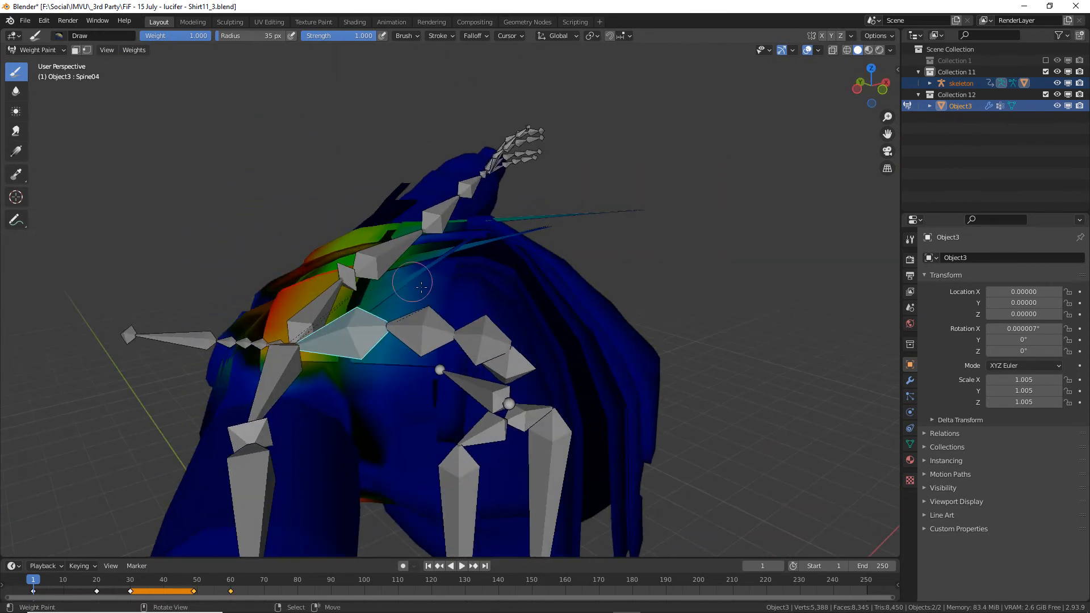
pyautogui.keyDown('ctrl'); pyautogui.click(426, 315); pyautogui.keyUp('ctrl')
pyautogui.keyDown('ctrl'); pyautogui.click(479, 328); pyautogui.keyUp('ctrl')
pyautogui.moveTo(479, 328); pyautogui.dragTo(461, 395, button='middle')
pyautogui.keyDown('ctrl'); pyautogui.click(513, 365); pyautogui.keyUp('ctrl')
# Select the Spine04 bone and examine its weights on the chest panels and the three stretched spikes.
pyautogui.keyDown('ctrl'); pyautogui.click(352, 372); pyautogui.keyUp('ctrl')
pyautogui.moveTo(352, 372)
pyautogui.mouseDown(button='middle')
pyautogui.moveTo(426, 344)
pyautogui.moveTo(85, 103)
pyautogui.mouseUp(button='middle')
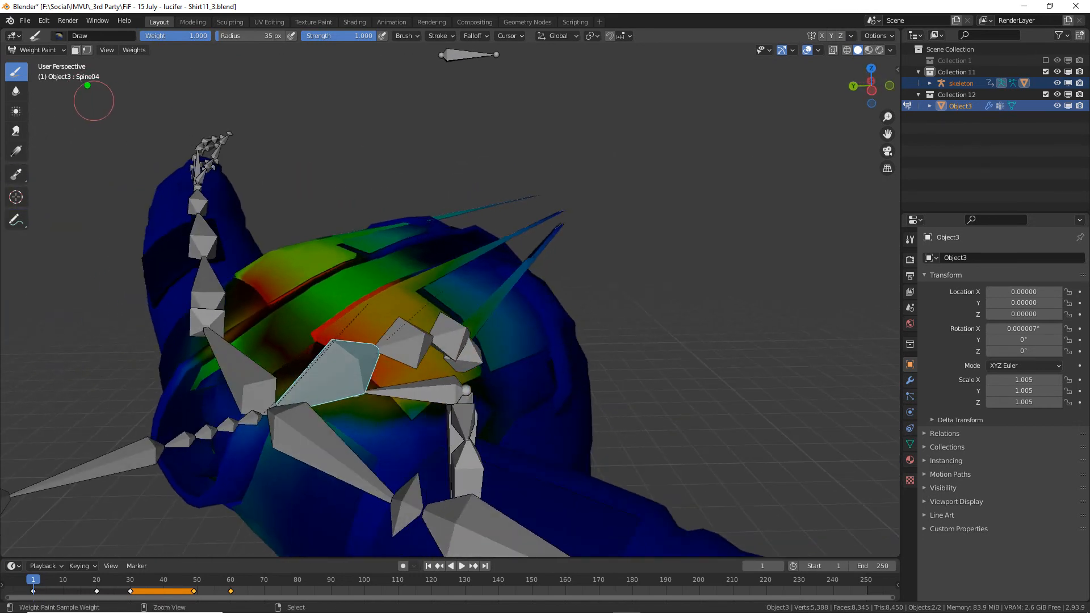
pyautogui.moveTo(77, 63); pyautogui.dragTo(55, 51)
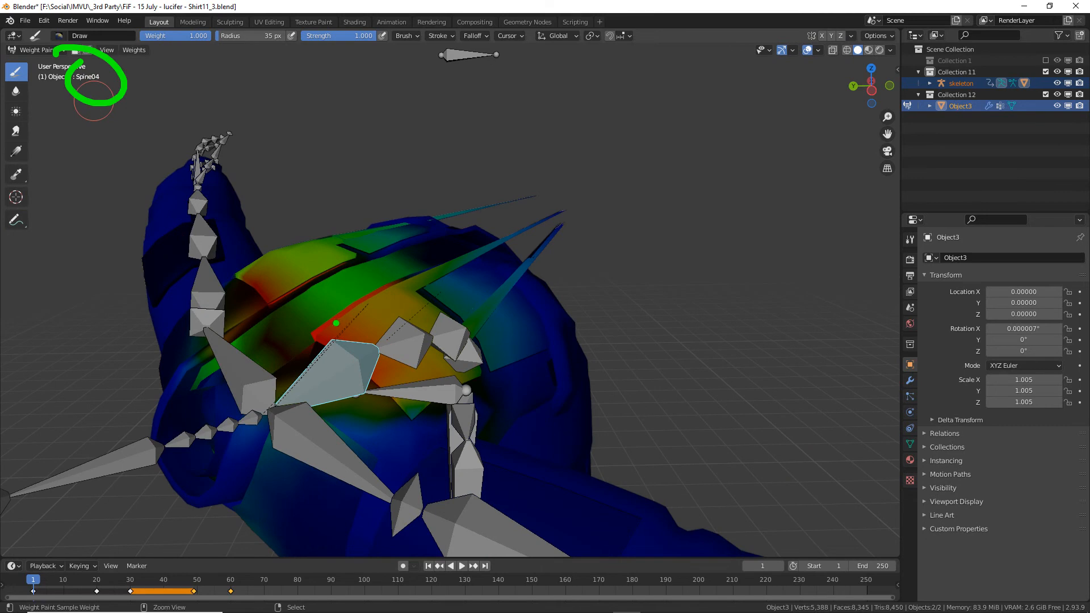
pyautogui.moveTo(329, 318)
pyautogui.mouseDown()
pyautogui.moveTo(346, 296)
pyautogui.moveTo(346, 349)
pyautogui.moveTo(411, 383)
pyautogui.mouseUp()
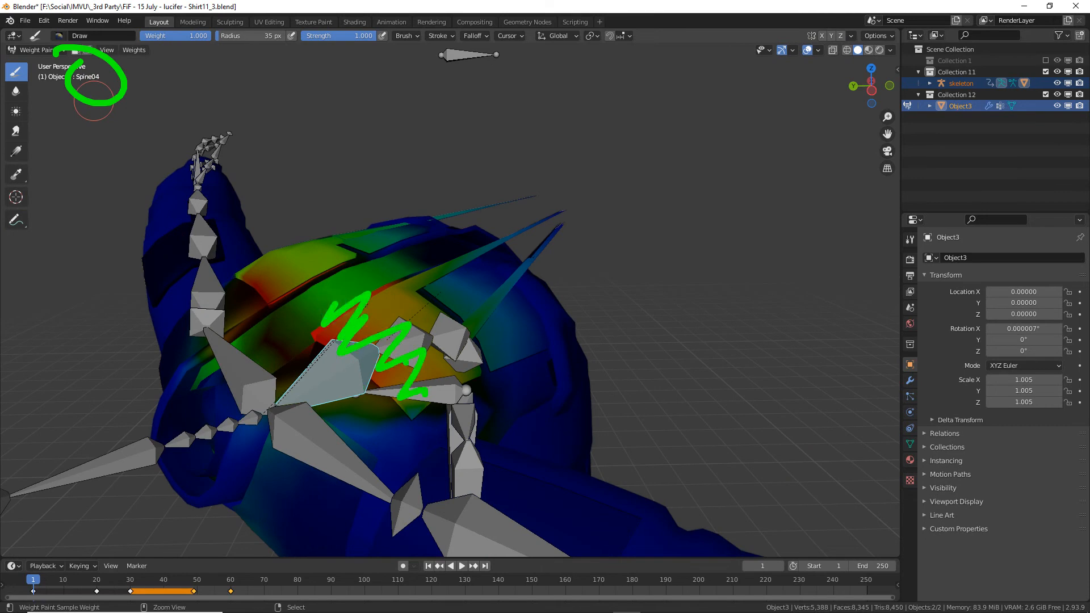
pyautogui.press('Escape')
pyautogui.moveTo(465, 402)
pyautogui.mouseDown(button='middle')
pyautogui.moveTo(435, 370)
pyautogui.moveTo(420, 374)
pyautogui.mouseUp(button='middle')
pyautogui.moveTo(357, 220)
pyautogui.mouseDown()
pyautogui.moveTo(396, 462)
pyautogui.moveTo(245, 508)
pyautogui.moveTo(225, 245)
pyautogui.moveTo(344, 214)
pyautogui.mouseUp()
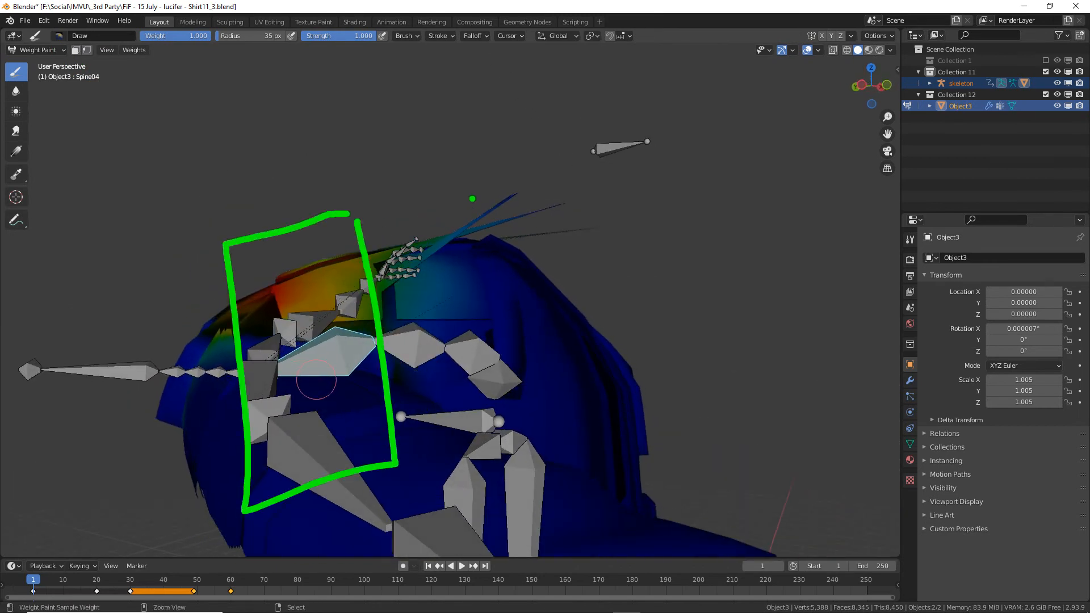
pyautogui.moveTo(515, 188)
pyautogui.mouseDown()
pyautogui.moveTo(518, 211)
pyautogui.moveTo(506, 177)
pyautogui.moveTo(585, 204)
pyautogui.moveTo(580, 222)
pyautogui.moveTo(612, 241)
pyautogui.moveTo(596, 212)
pyautogui.mouseUp()
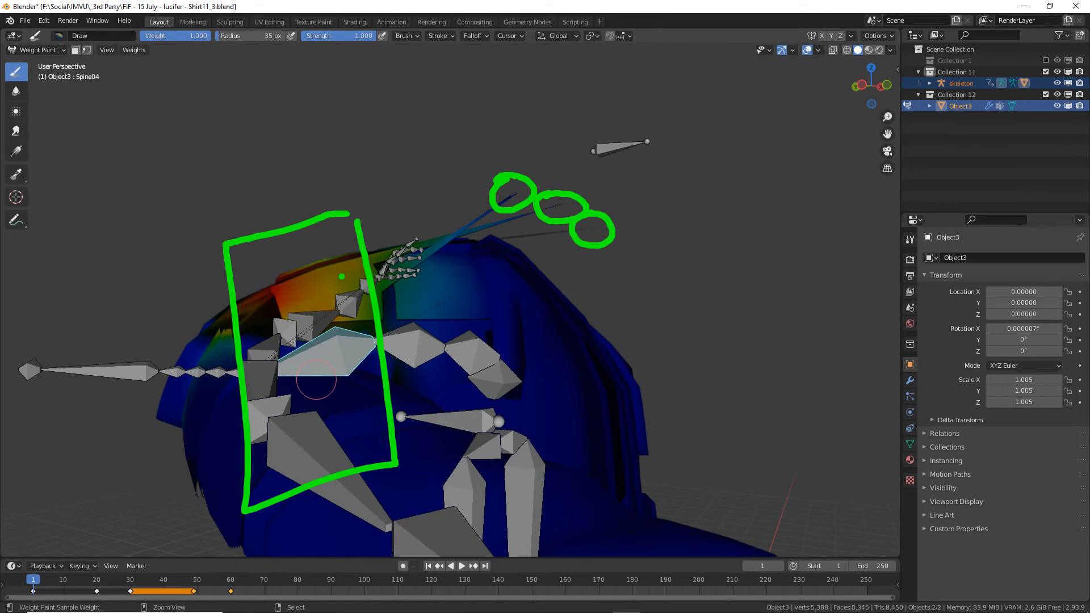
pyautogui.moveTo(288, 271)
pyautogui.mouseDown()
pyautogui.moveTo(331, 276)
pyautogui.moveTo(317, 385)
pyautogui.mouseUp()
pyautogui.press('Escape')
# Paint Spine04 weight onto the tips of the stretched chest spikes with brush weight 1.000 and strength 1.000.
pyautogui.moveTo(439, 309); pyautogui.dragTo(499, 273, button='middle')
pyautogui.moveTo(574, 226); pyautogui.dragTo(589, 249, button='middle')
pyautogui.scroll(1, 584, 243)
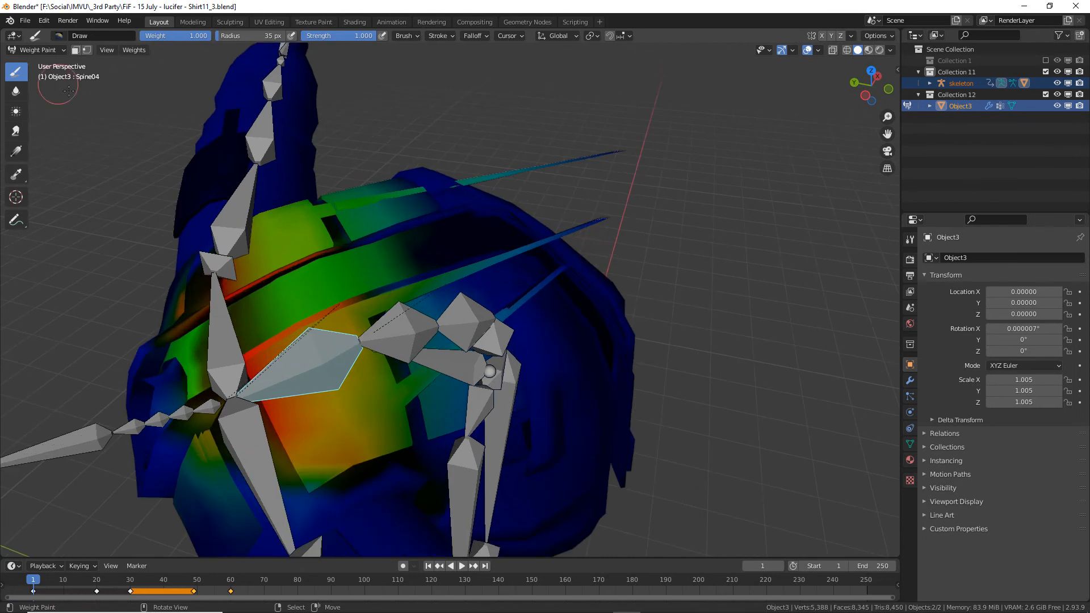
pyautogui.click(602, 219)
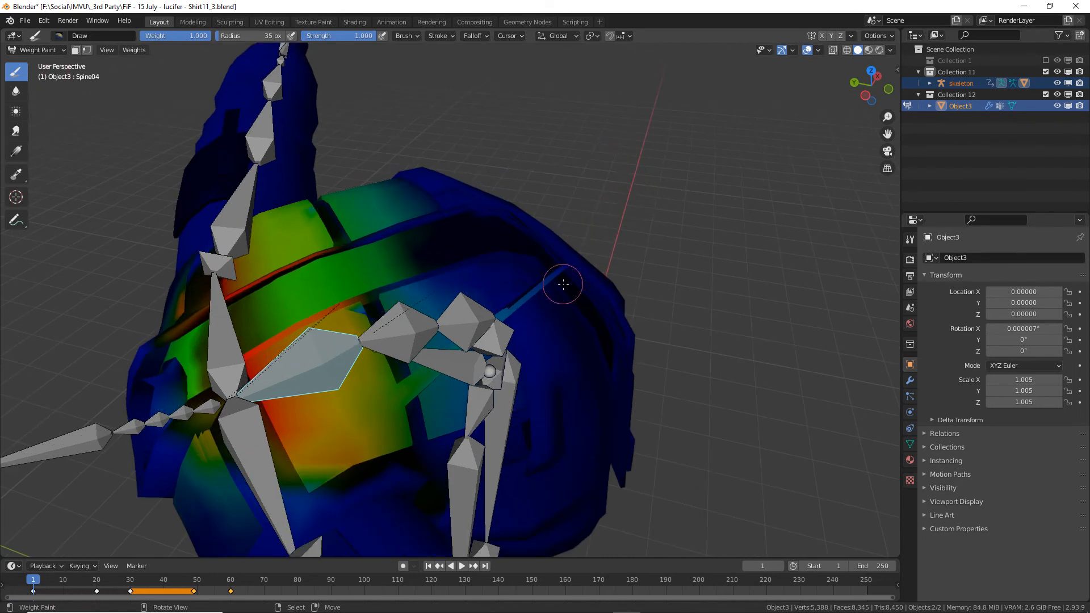
pyautogui.moveTo(562, 287); pyautogui.dragTo(576, 279, button='middle')
# Set the brush strength to 0.500 and paint Spine04 weight over the low-weight spot near the chest panel's edge.
pyautogui.moveTo(577, 224)
pyautogui.mouseDown(button='middle')
pyautogui.moveTo(521, 346)
pyautogui.moveTo(491, 275)
pyautogui.moveTo(424, 292)
pyautogui.mouseUp(button='middle')
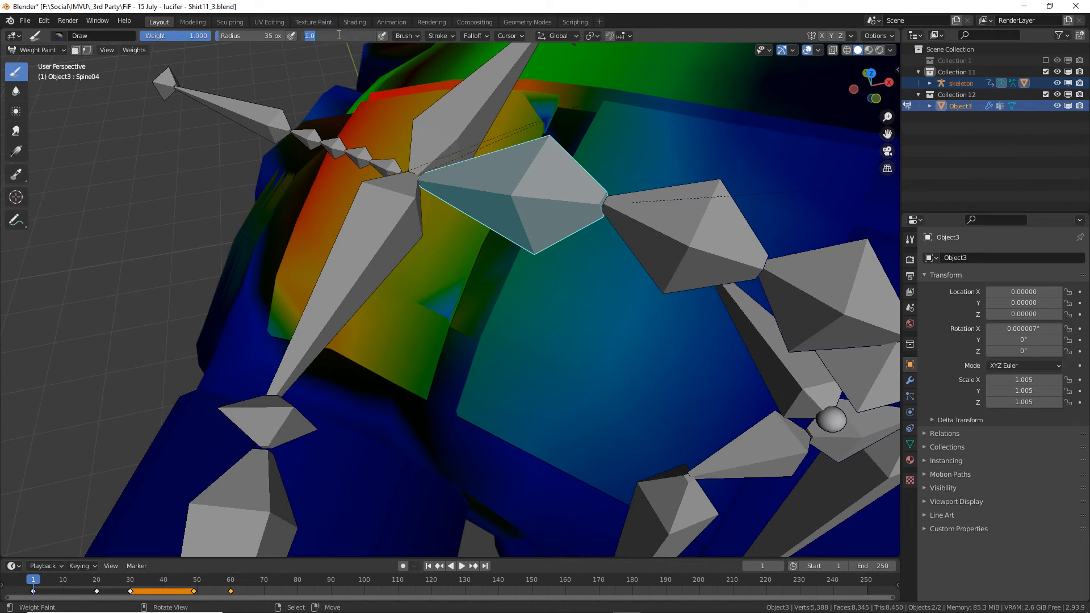
pyautogui.press('Return')
pyautogui.click(445, 308)
pyautogui.click(443, 313)
pyautogui.click(450, 314)
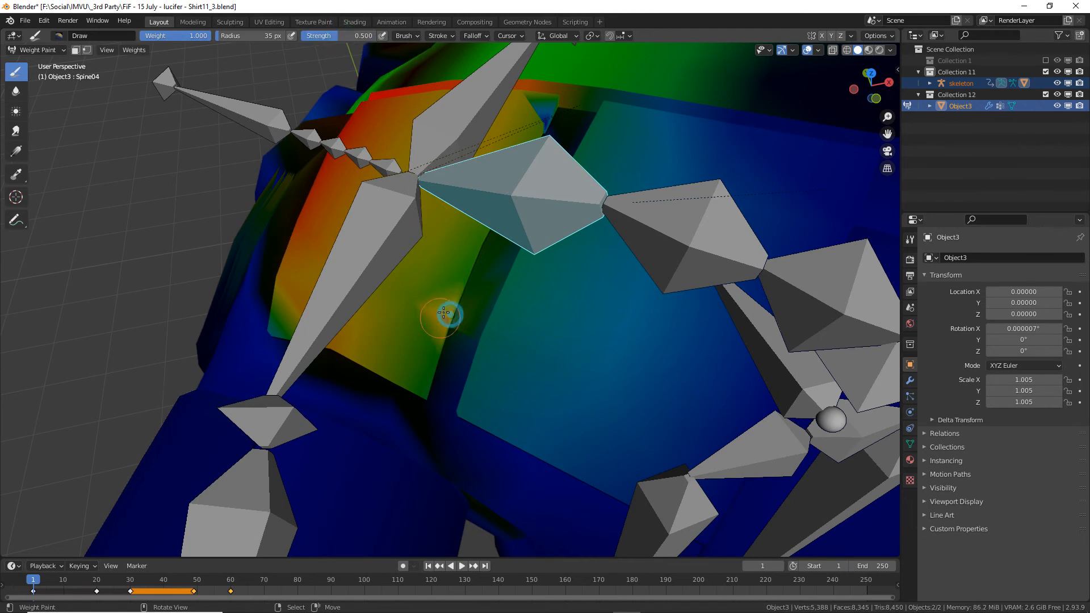
# Set the brush strength to 0.125 and paint Spine04 weight over the uneven spots along the chest panel's edge.
pyautogui.click(349, 35)
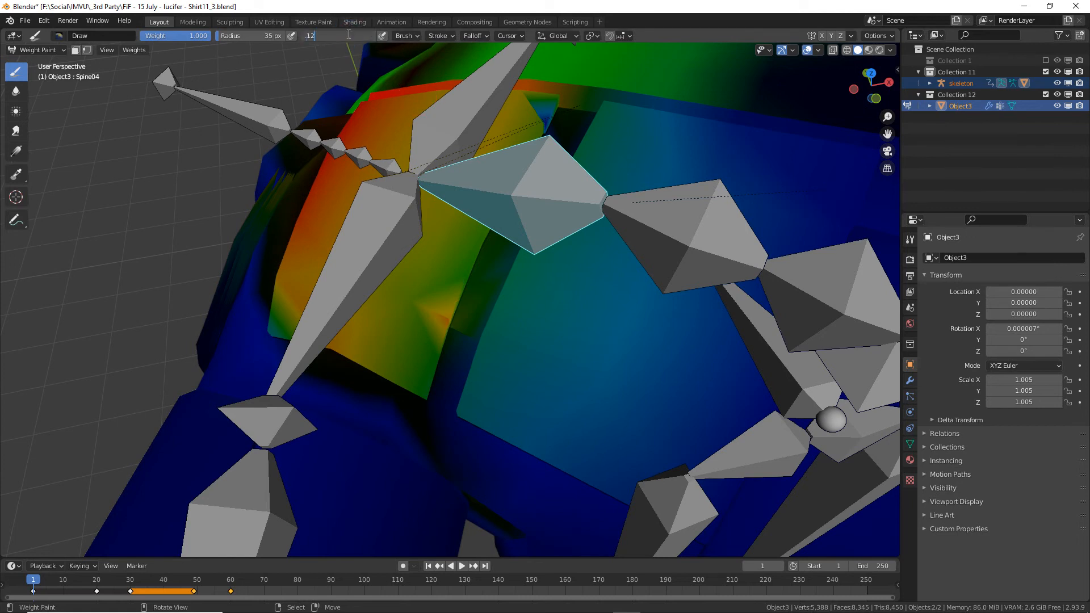
pyautogui.press('Return')
pyautogui.moveTo(424, 304); pyautogui.dragTo(443, 330)
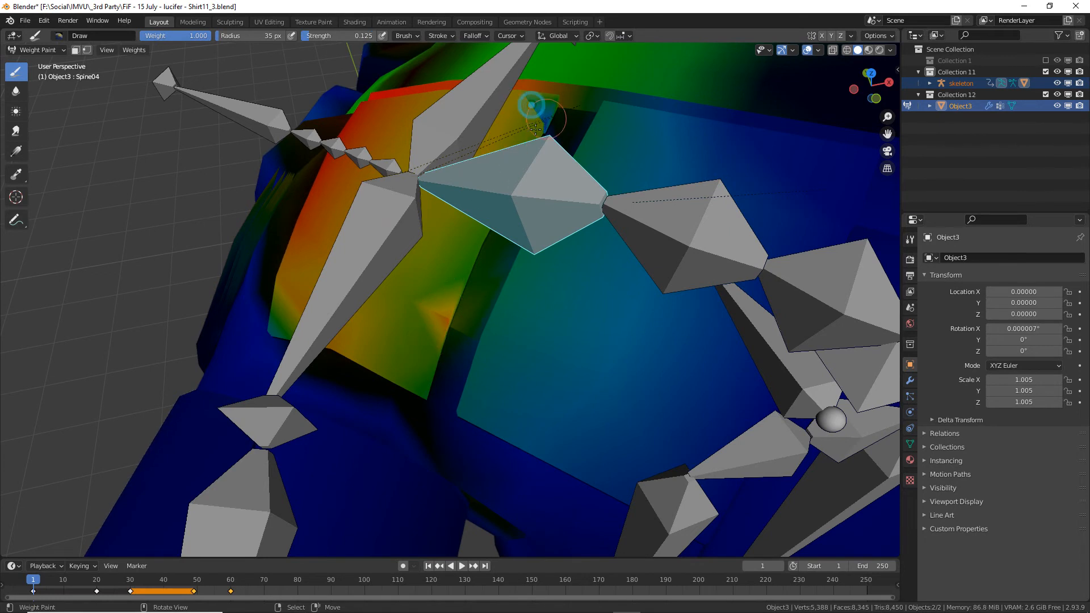
pyautogui.moveTo(540, 182); pyautogui.dragTo(434, 182, button='middle')
pyautogui.keyDown('ctrl'); pyautogui.moveTo(499, 219); pyautogui.dragTo(490, 208); pyautogui.keyUp('ctrl')
# Set the brush strength to 0.250 and paint Spine04 weight over the blue low-weight spot on the chest panel's edge.
pyautogui.click(337, 35)
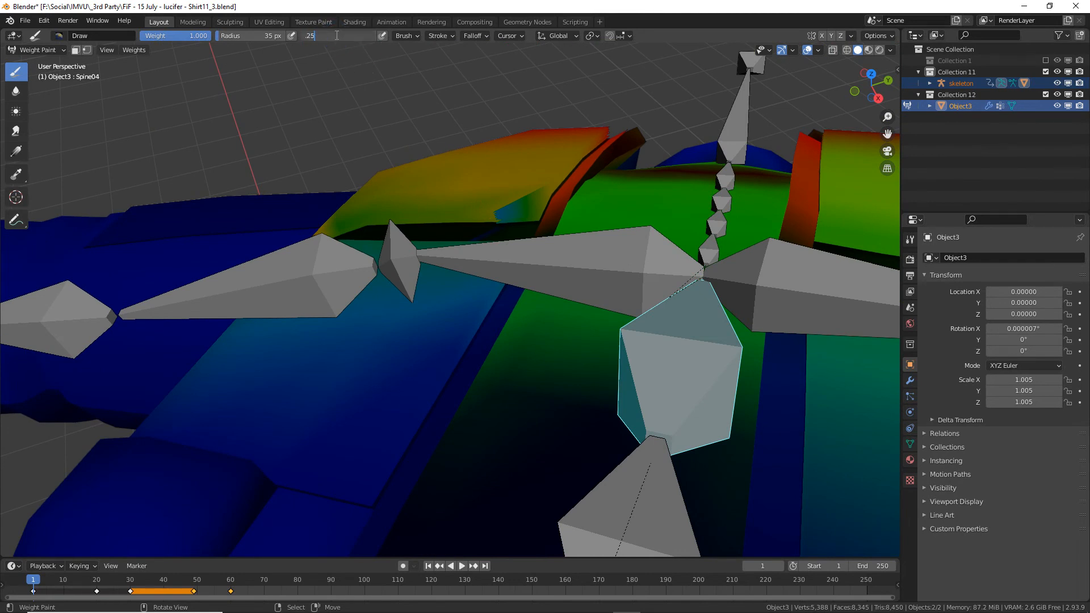
pyautogui.write('.25')
pyautogui.press('Return')
pyautogui.moveTo(502, 225)
pyautogui.mouseDown(button='middle')
pyautogui.moveTo(590, 242)
pyautogui.moveTo(554, 202)
pyautogui.moveTo(647, 153)
pyautogui.moveTo(489, 134)
pyautogui.moveTo(502, 129)
pyautogui.moveTo(460, 152)
pyautogui.moveTo(398, 157)
pyautogui.moveTo(484, 180)
pyautogui.mouseUp(button='middle')
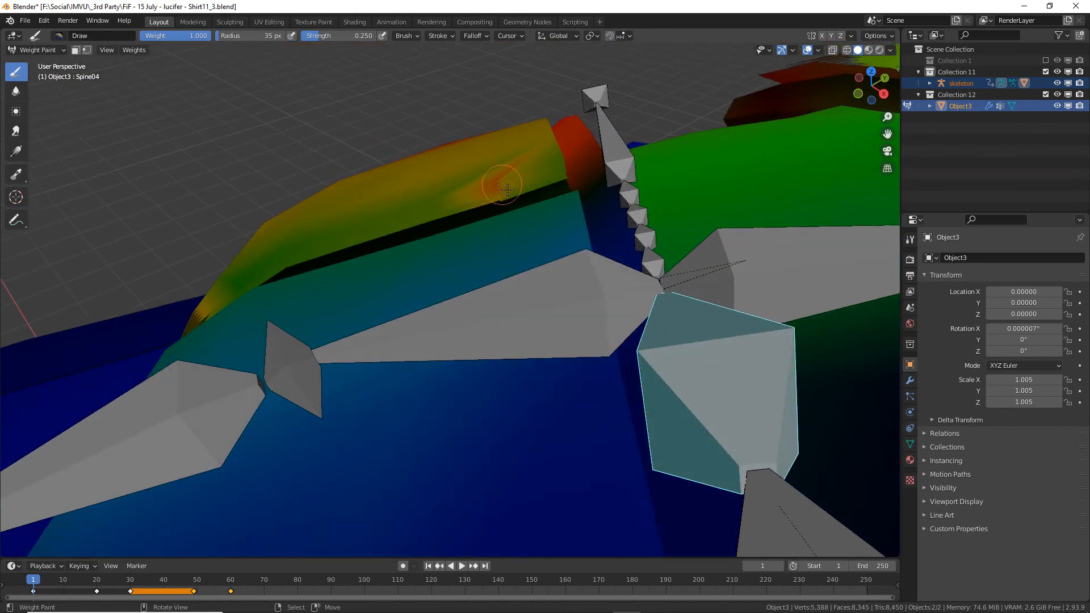
pyautogui.moveTo(664, 352); pyautogui.dragTo(494, 186, button='middle')
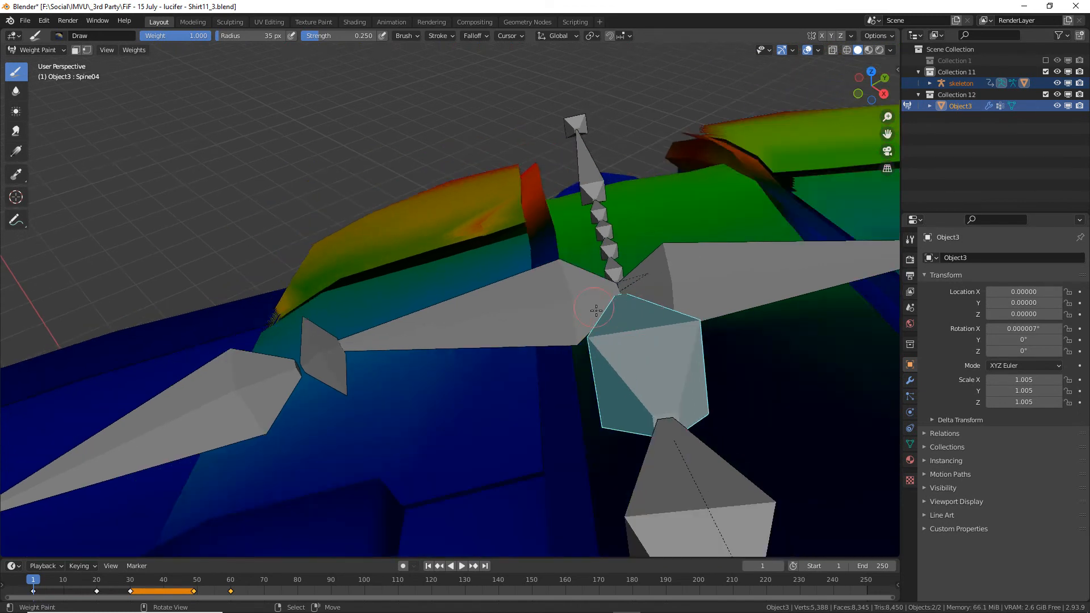
# Select the Spine03 bone and paint its weight onto the uneven spot at the chest panel's edge with strength 0.250.
pyautogui.keyDown('ctrl'); pyautogui.click(545, 306); pyautogui.keyUp('ctrl')
pyautogui.keyDown('ctrl'); pyautogui.click(639, 363); pyautogui.keyUp('ctrl')
pyautogui.keyDown('ctrl'); pyautogui.click(675, 479); pyautogui.keyUp('ctrl')
pyautogui.moveTo(579, 351); pyautogui.dragTo(509, 263, button='middle')
pyautogui.moveTo(509, 263); pyautogui.dragTo(513, 248)
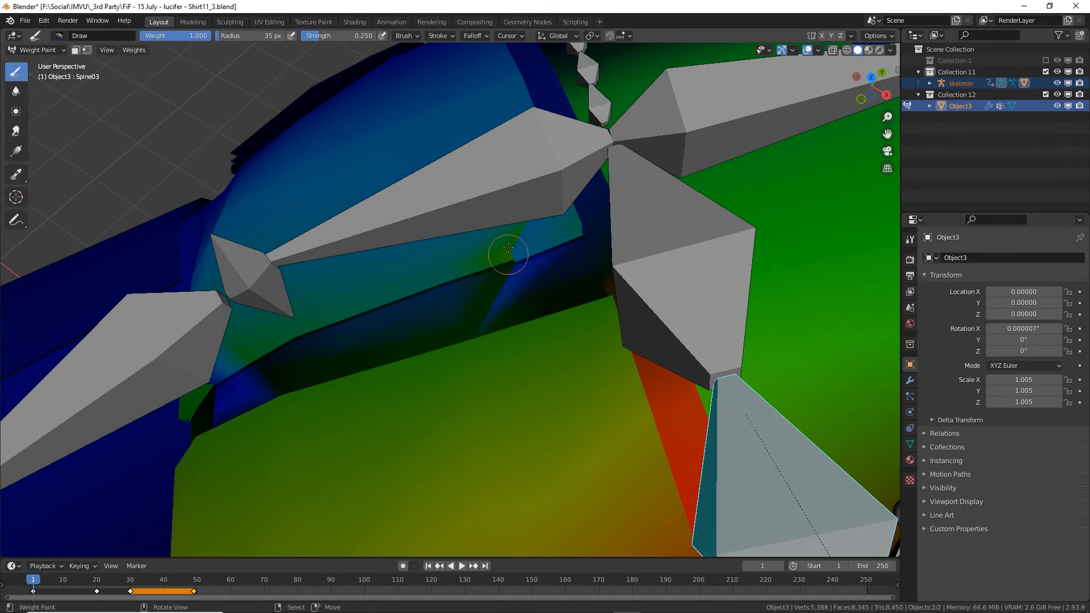
# Paint Spine03 weight over the matching spot on the opposite chest panel's edge.
pyautogui.moveTo(411, 293); pyautogui.dragTo(423, 361, button='middle')
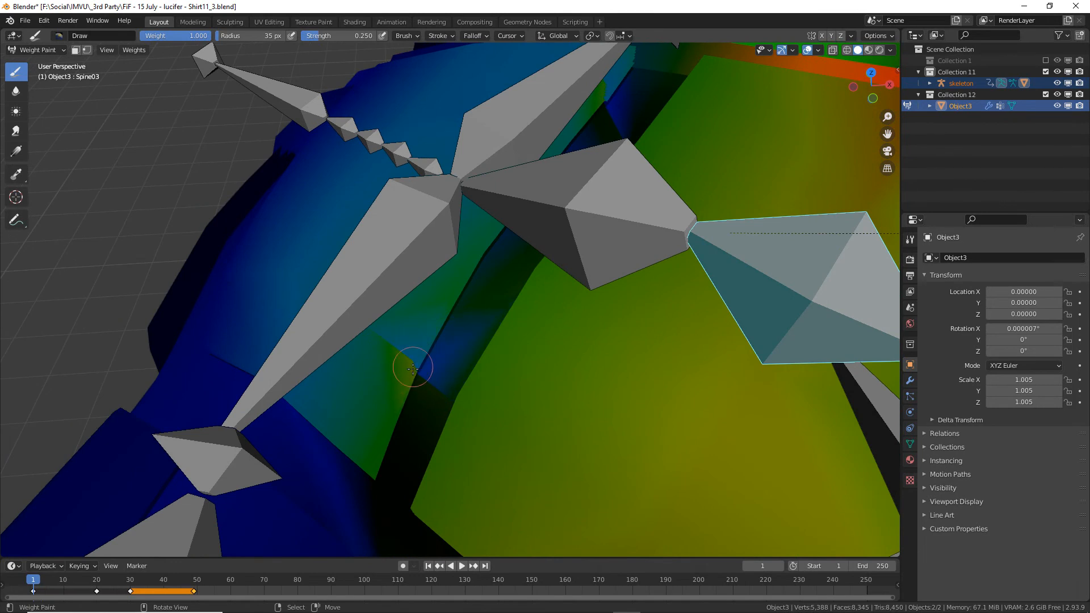
pyautogui.moveTo(408, 355); pyautogui.dragTo(434, 283, button='middle')
pyautogui.scroll(3, 449, 256)
pyautogui.moveTo(456, 259); pyautogui.dragTo(460, 256)
pyautogui.moveTo(487, 267); pyautogui.dragTo(500, 237, button='middle')
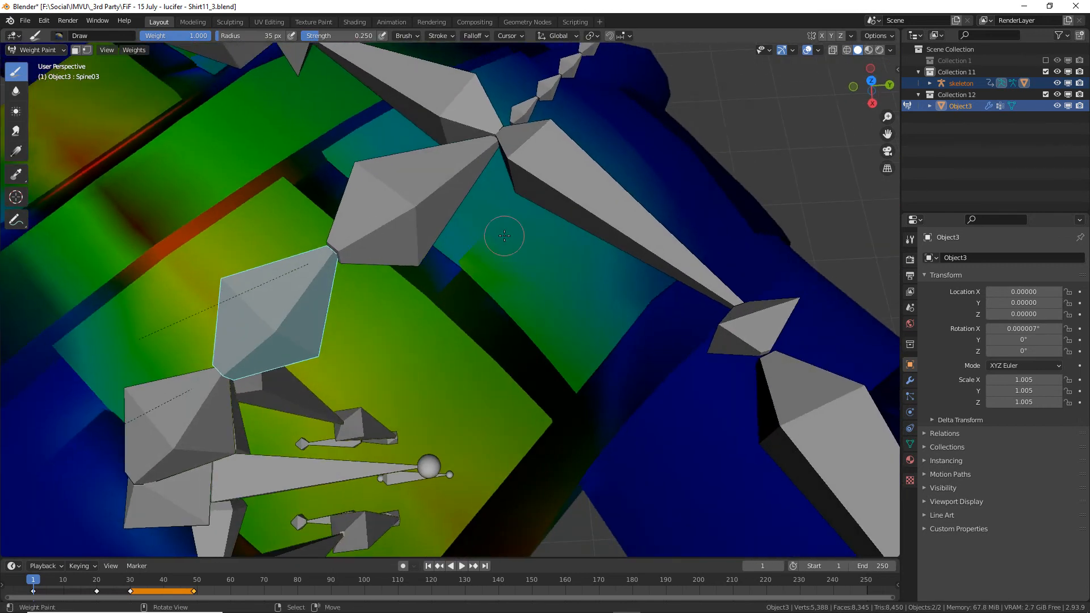
# Select the Spine04 bone and paint its weight over the same spot on the opposite chest panel.
pyautogui.scroll(2, 483, 244)
pyautogui.rightClick(352, 226)
pyautogui.moveTo(403, 242); pyautogui.dragTo(469, 234)
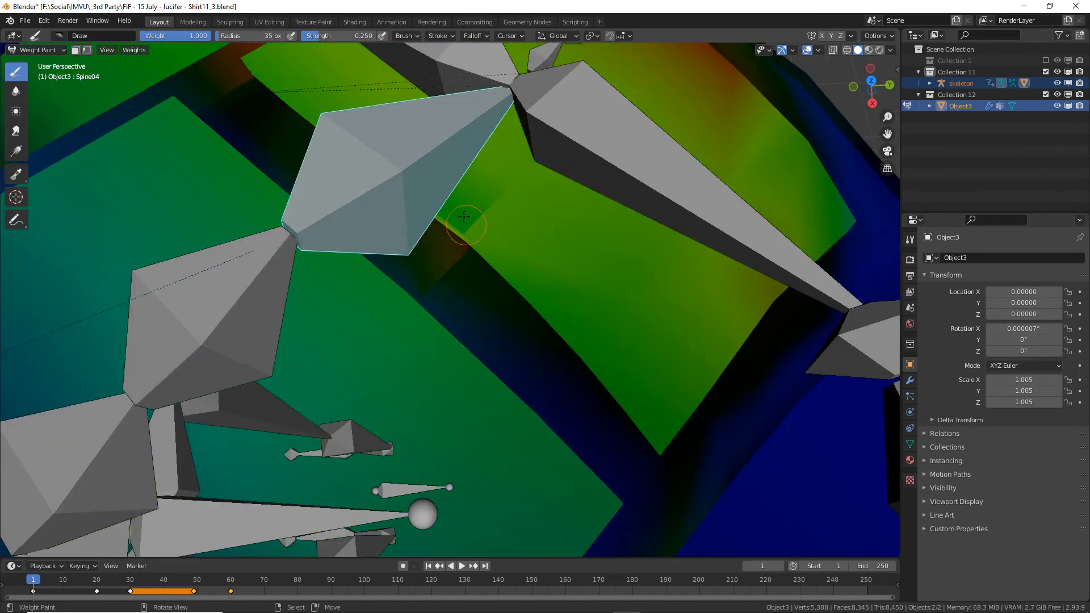
# Check the jacket mesh in Edit Mode and examine the Spine04 weights on both chest panels in Weight Paint mode.
pyautogui.moveTo(456, 223)
pyautogui.mouseDown(button='middle')
pyautogui.moveTo(479, 199)
pyautogui.moveTo(450, 340)
pyautogui.moveTo(471, 350)
pyautogui.moveTo(447, 376)
pyautogui.mouseUp(button='middle')
pyautogui.press('Tab')
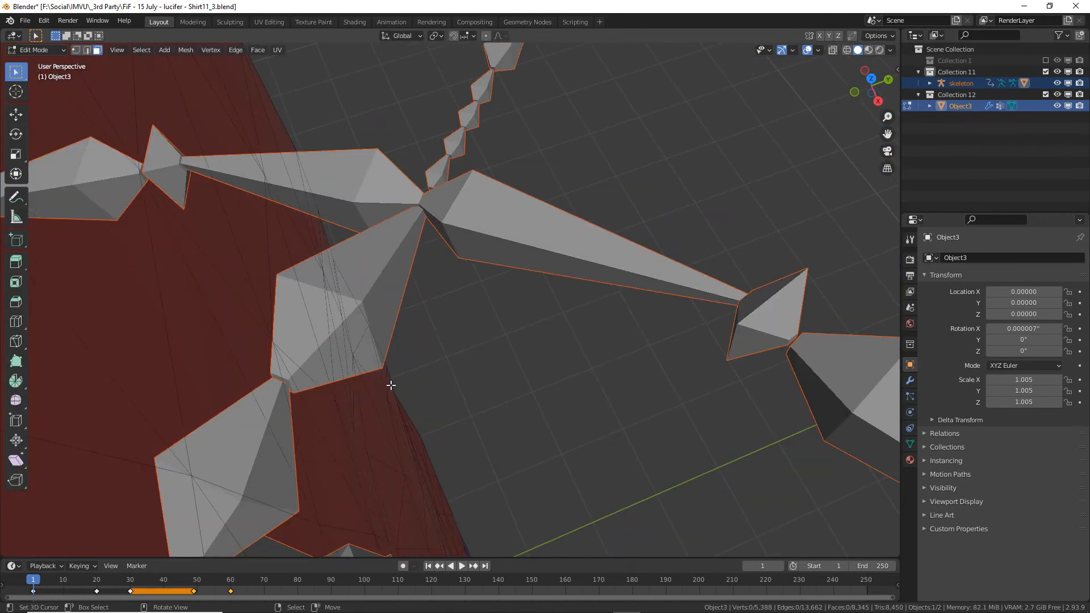
pyautogui.scroll(-2, 390, 386)
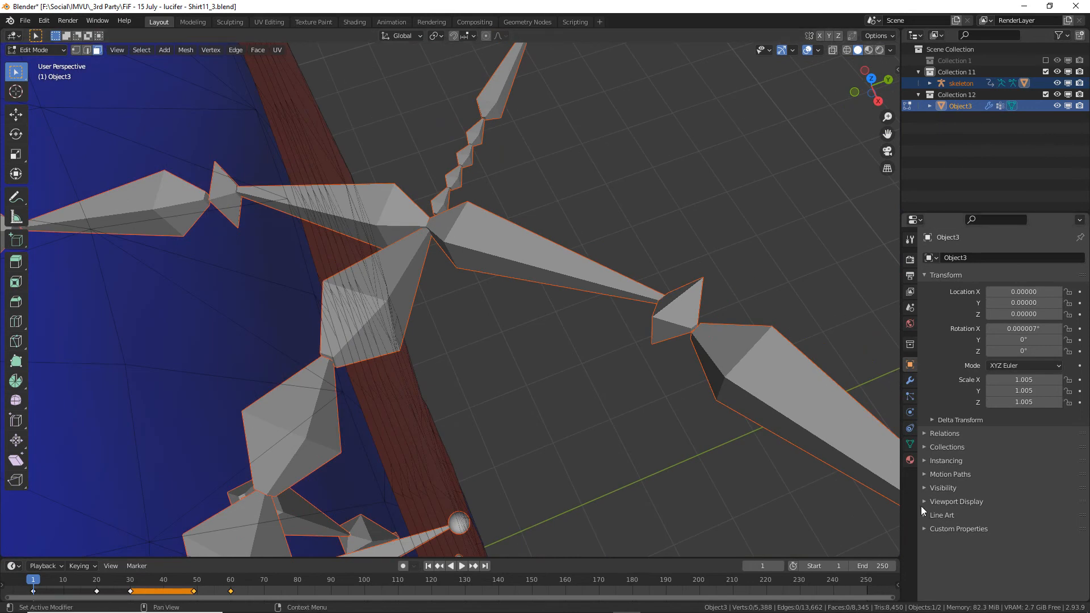
pyautogui.press('Tab')
pyautogui.moveTo(396, 288); pyautogui.dragTo(424, 276, button='middle')
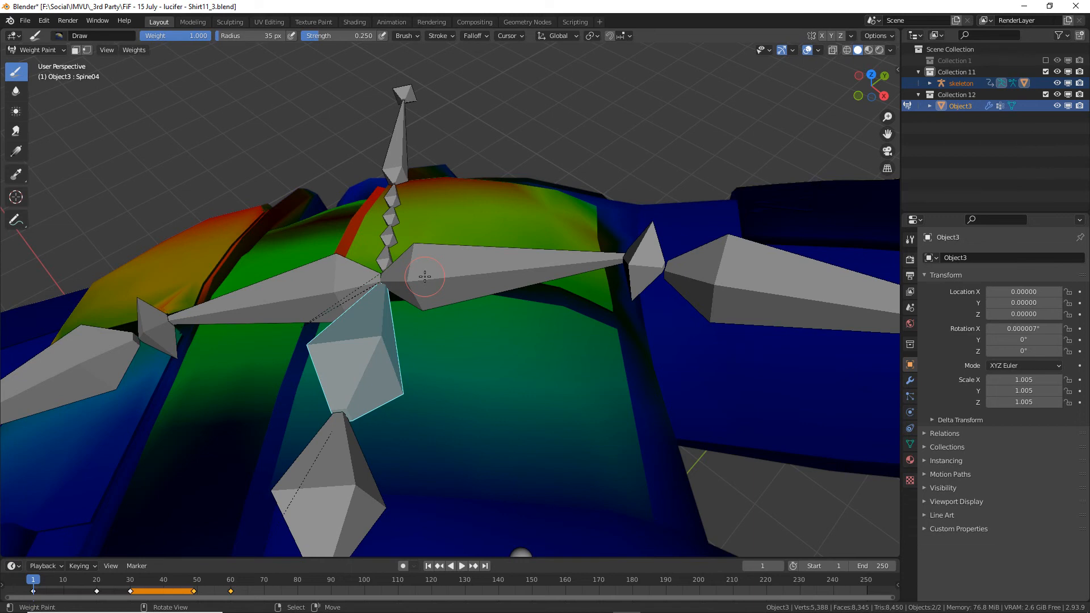
pyautogui.moveTo(423, 293)
pyautogui.mouseDown(button='middle')
pyautogui.moveTo(445, 359)
pyautogui.moveTo(434, 326)
pyautogui.moveTo(428, 336)
pyautogui.moveTo(500, 285)
pyautogui.moveTo(478, 286)
pyautogui.moveTo(510, 255)
pyautogui.mouseUp(button='middle')
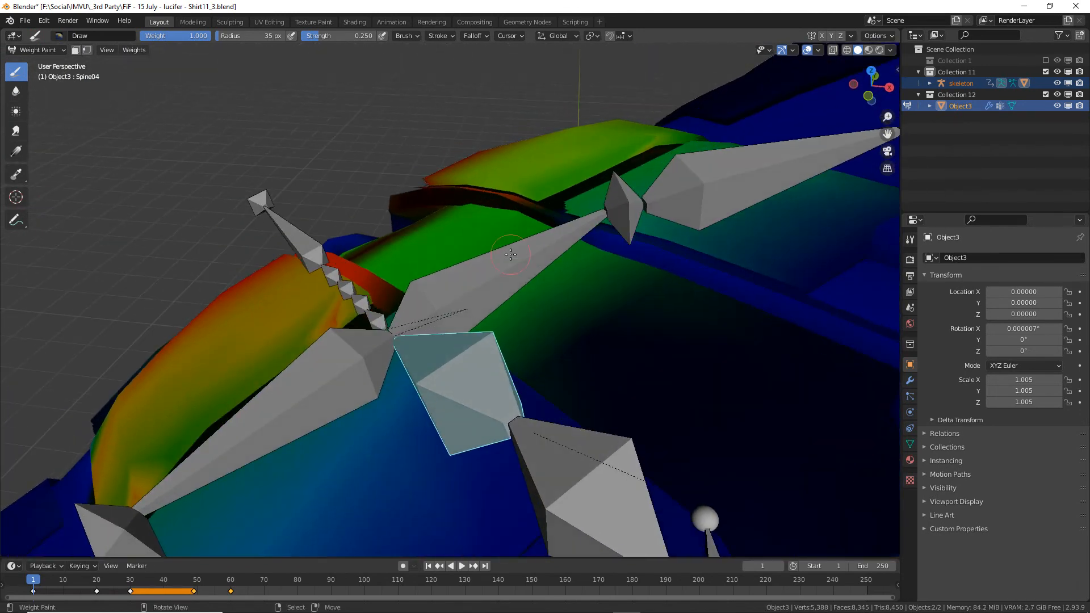
# Set the brush strength to 0.109 and weight to 0.195, and paint Spine04 over the orange spots on the chest panel.
pyautogui.moveTo(326, 326); pyautogui.dragTo(337, 308, button='middle')
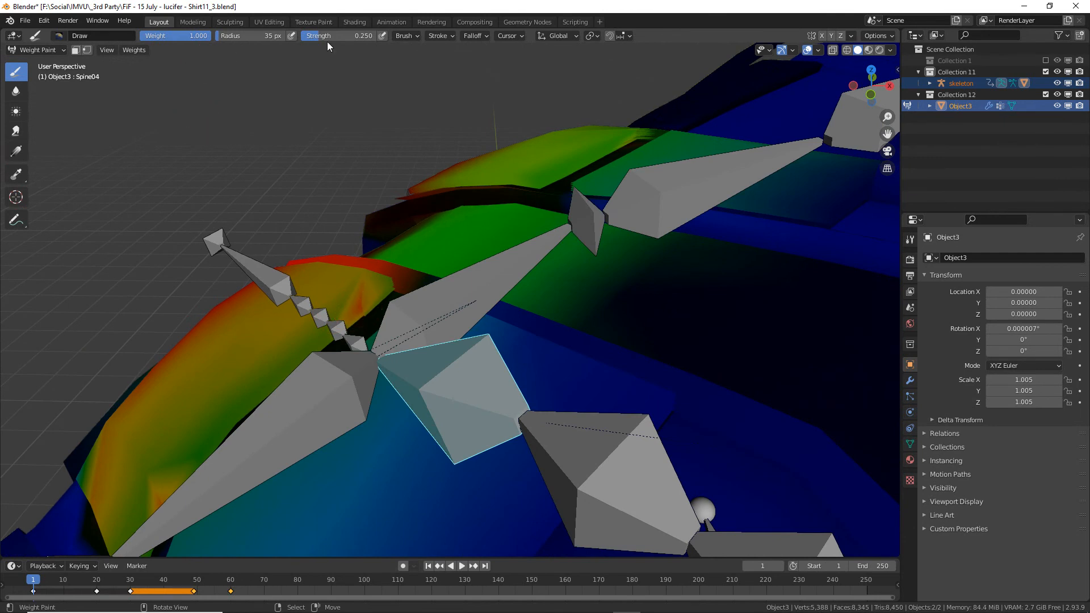
pyautogui.moveTo(341, 35); pyautogui.dragTo(335, 35)
pyautogui.moveTo(341, 302); pyautogui.dragTo(360, 310)
pyautogui.moveTo(205, 36); pyautogui.dragTo(172, 36)
pyautogui.moveTo(370, 321)
pyautogui.mouseDown()
pyautogui.moveTo(361, 299)
pyautogui.moveTo(324, 324)
pyautogui.mouseUp()
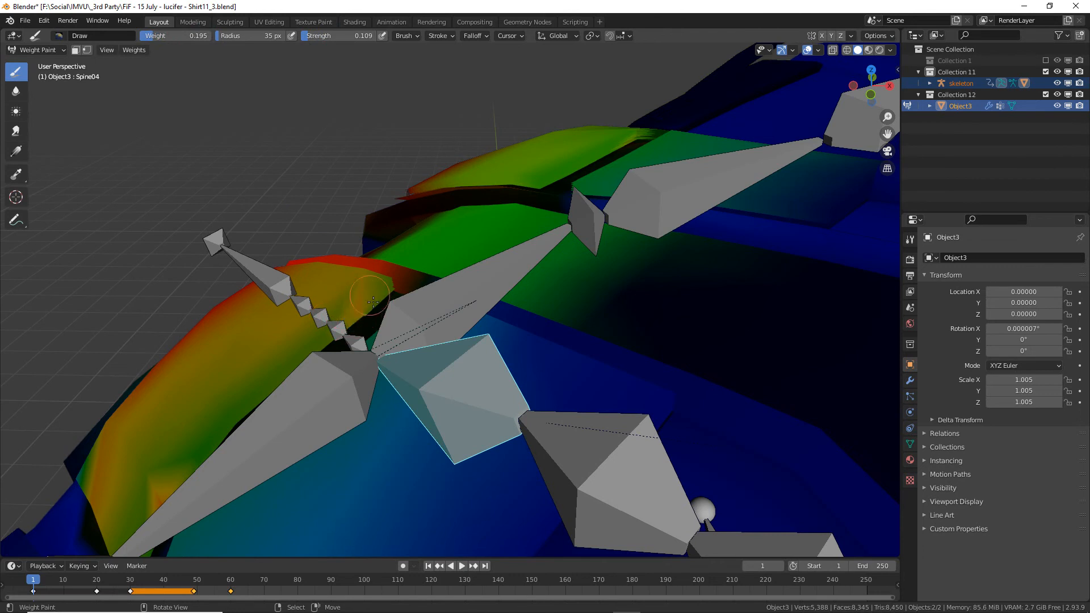
pyautogui.keyDown('shift'); pyautogui.moveTo(269, 446); pyautogui.dragTo(424, 337, button='middle'); pyautogui.keyUp('shift')
pyautogui.moveTo(469, 364); pyautogui.dragTo(453, 390)
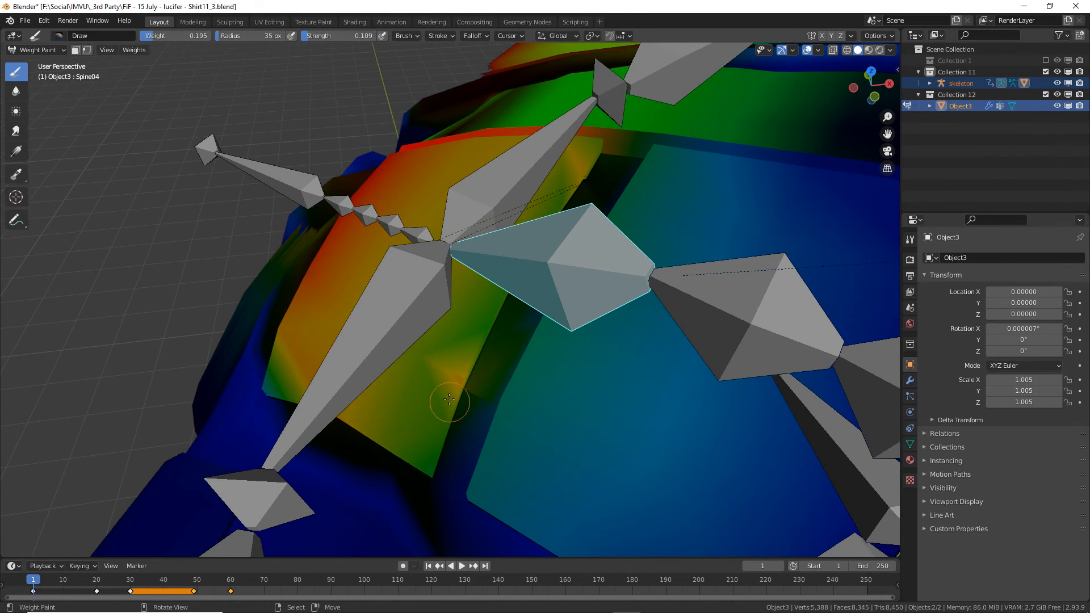
# Set the brush strength to 1.000 and paint Spine04 on the chest panel's edge with brush weights 0.117 and 0.195.
pyautogui.moveTo(193, 35); pyautogui.dragTo(186, 35)
pyautogui.moveTo(309, 35); pyautogui.dragTo(374, 36)
pyautogui.moveTo(442, 376); pyautogui.dragTo(398, 318, button='middle')
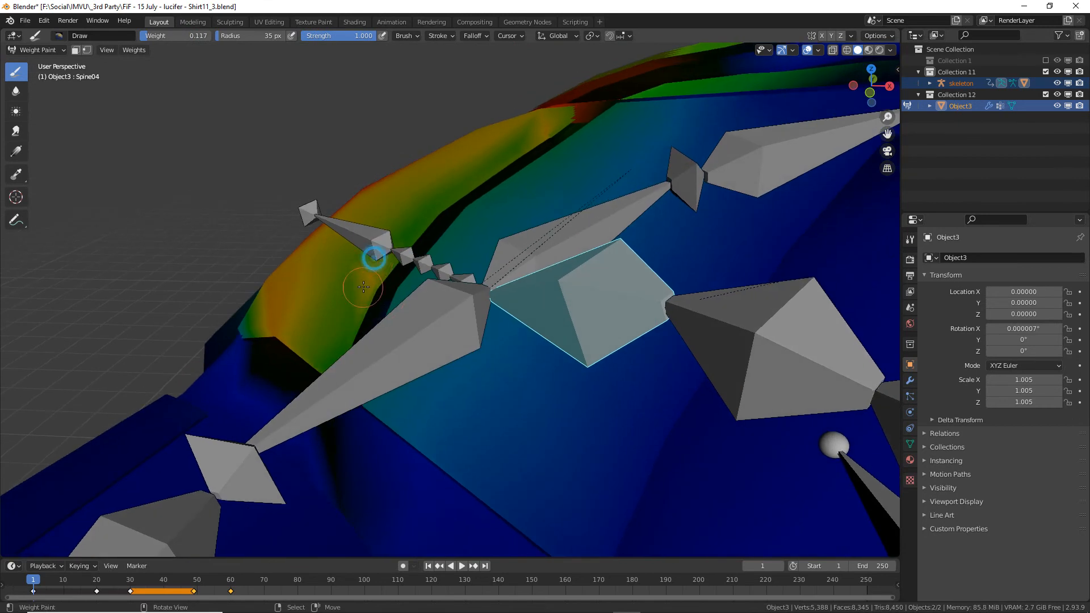
pyautogui.moveTo(364, 281); pyautogui.dragTo(361, 293)
pyautogui.moveTo(179, 35); pyautogui.dragTo(186, 36)
pyautogui.moveTo(344, 245)
pyautogui.mouseDown()
pyautogui.moveTo(370, 292)
pyautogui.moveTo(367, 264)
pyautogui.mouseUp()
# Set the brush weight to 0.500 and repaint Spine04 over the uneven spots along the chest panels' edges.
pyautogui.click(179, 39)
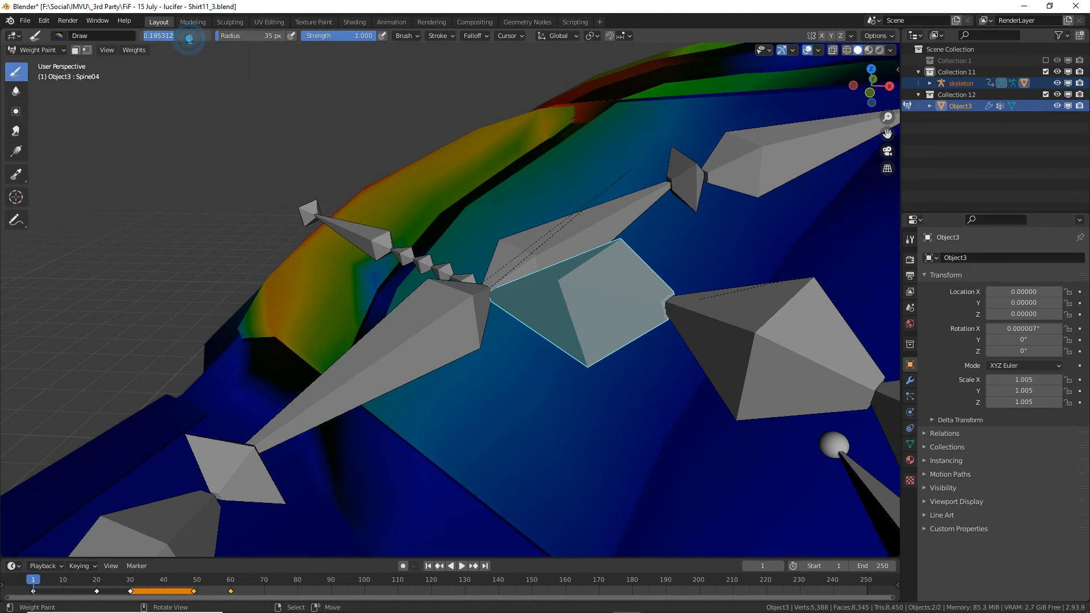
pyautogui.write('0.5')
pyautogui.press('Return')
pyautogui.moveTo(360, 283)
pyautogui.mouseDown()
pyautogui.moveTo(382, 261)
pyautogui.moveTo(358, 285)
pyautogui.mouseUp()
pyautogui.moveTo(358, 285)
pyautogui.mouseDown(button='middle')
pyautogui.moveTo(470, 198)
pyautogui.moveTo(454, 211)
pyautogui.mouseUp(button='middle')
pyautogui.moveTo(412, 214); pyautogui.dragTo(372, 228)
pyautogui.moveTo(423, 208); pyautogui.dragTo(360, 263, button='middle')
pyautogui.moveTo(650, 216); pyautogui.dragTo(624, 227, button='middle')
pyautogui.moveTo(648, 270); pyautogui.dragTo(583, 174, button='middle')
pyautogui.moveTo(578, 177)
pyautogui.mouseDown()
pyautogui.moveTo(543, 167)
pyautogui.moveTo(559, 188)
pyautogui.mouseUp()
pyautogui.moveTo(558, 180); pyautogui.dragTo(354, 73, button='middle')
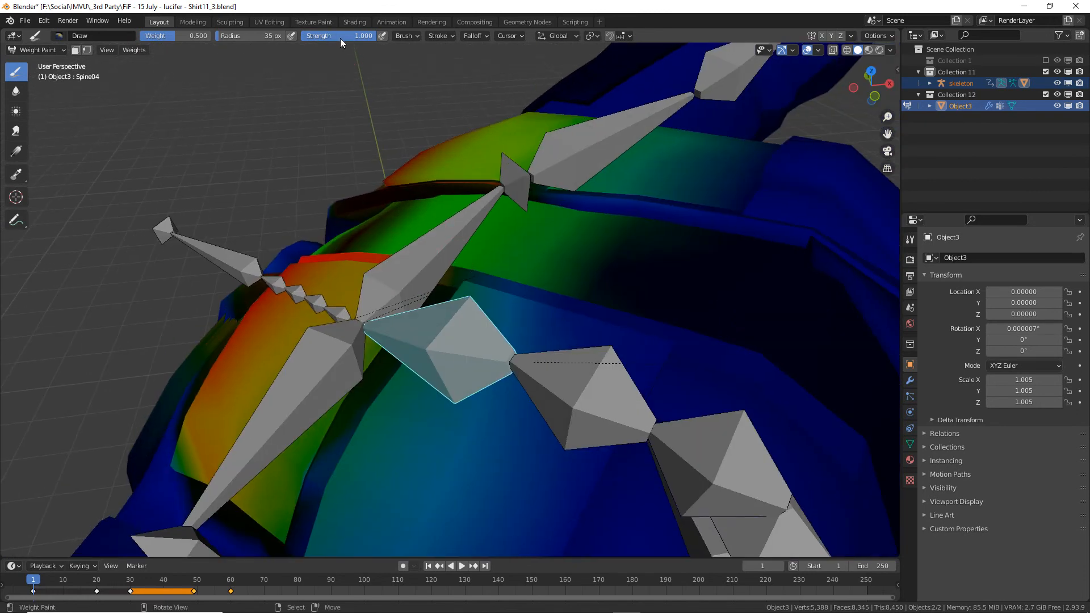
# Check the jacket in Edit Mode, and select the spine bones from Spine04 to Spine01 in Weight Paint mode to examine their weights.
pyautogui.moveTo(383, 352)
pyautogui.mouseDown(button='middle')
pyautogui.moveTo(386, 267)
pyautogui.moveTo(494, 309)
pyautogui.moveTo(496, 324)
pyautogui.mouseUp(button='middle')
pyautogui.scroll(-4, 496, 324)
pyautogui.press('Tab')
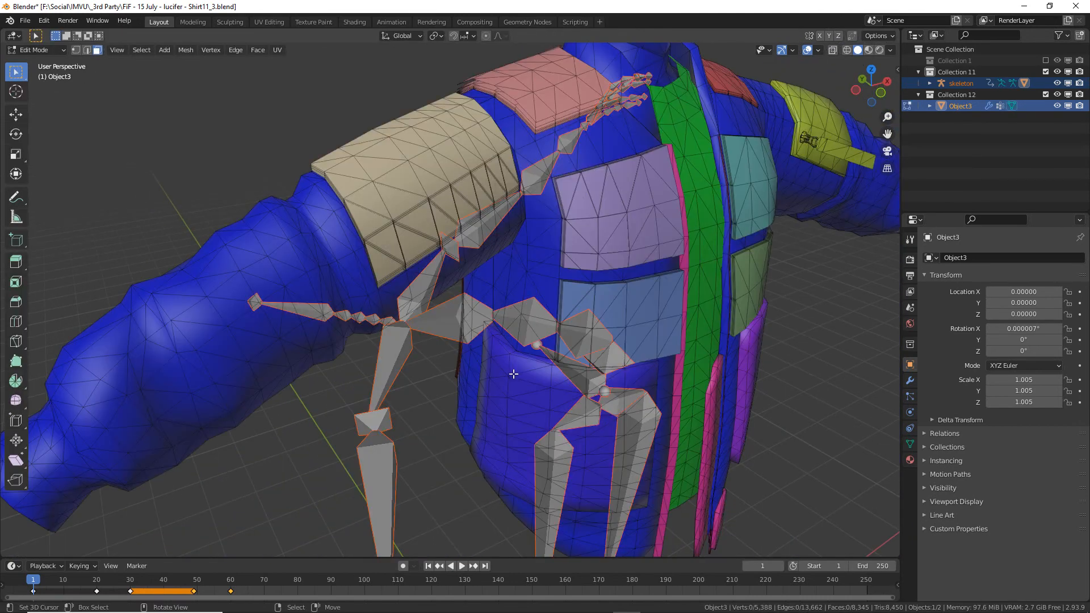
pyautogui.press('Tab')
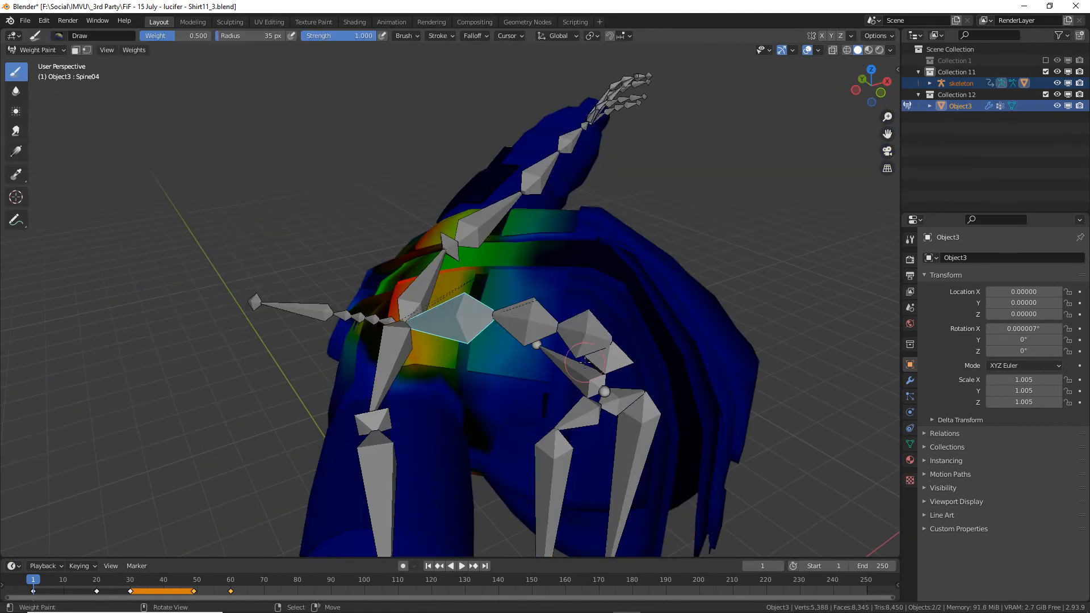
pyautogui.scroll(3, 553, 361)
pyautogui.keyDown('ctrl'); pyautogui.click(574, 356); pyautogui.keyUp('ctrl')
pyautogui.moveTo(573, 357); pyautogui.dragTo(626, 356, button='middle')
pyautogui.keyDown('ctrl'); pyautogui.click(475, 331); pyautogui.keyUp('ctrl')
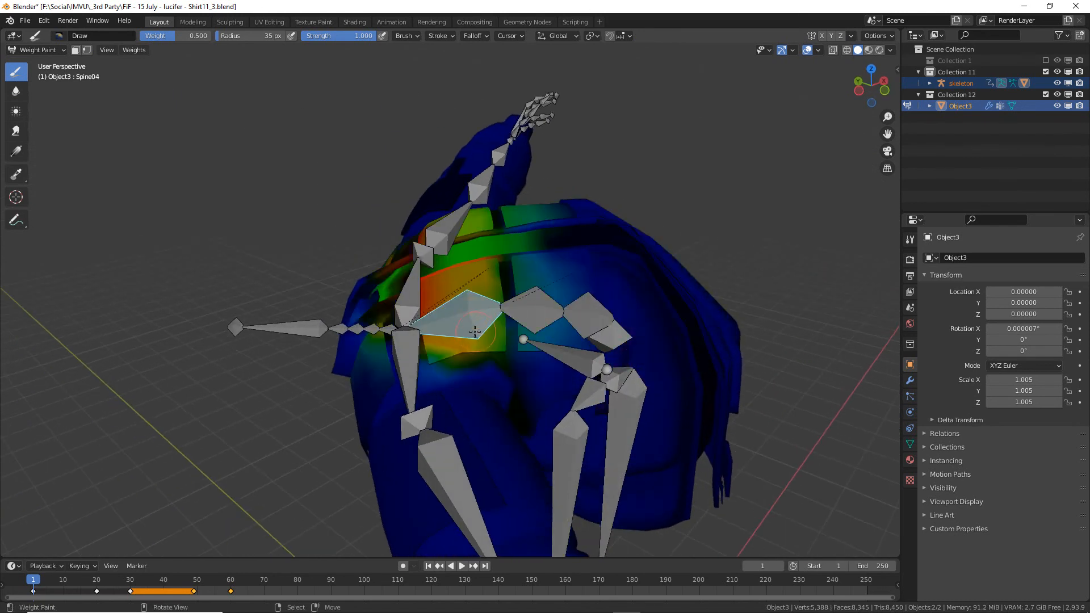
pyautogui.keyDown('ctrl'); pyautogui.click(539, 312); pyautogui.keyUp('ctrl')
pyautogui.keyDown('ctrl'); pyautogui.click(588, 315); pyautogui.keyUp('ctrl')
pyautogui.keyDown('ctrl'); pyautogui.click(615, 340); pyautogui.keyUp('ctrl')
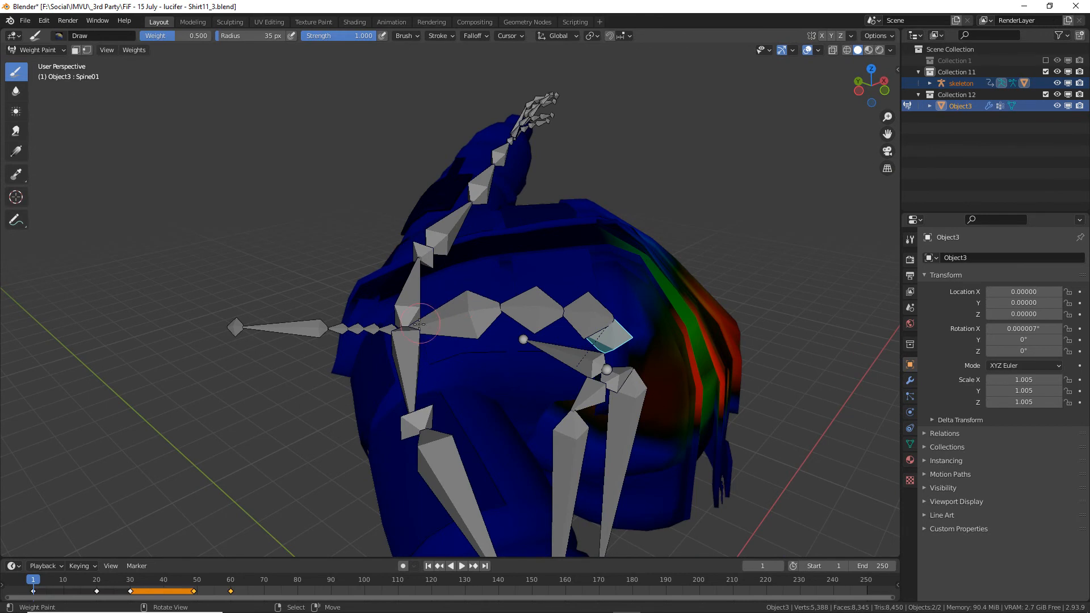
# Select the left arm bones from lfClavicle to lfbicep to examine their weights on the jacket.
pyautogui.rightClick(407, 349)
pyautogui.rightClick(410, 297)
pyautogui.moveTo(410, 298); pyautogui.dragTo(500, 288, button='middle')
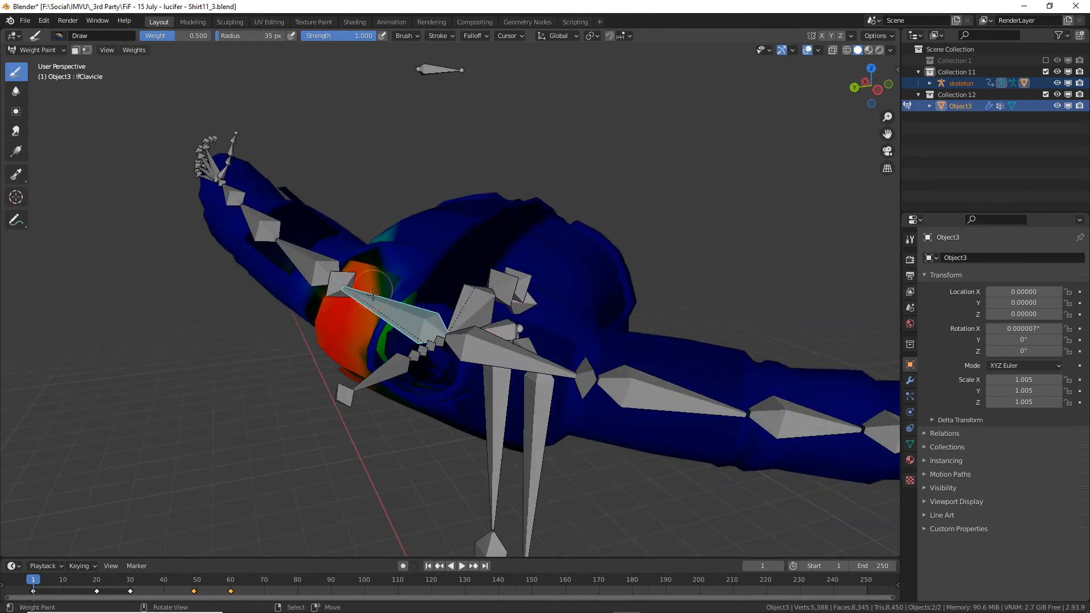
pyautogui.rightClick(341, 288)
pyautogui.rightClick(306, 273)
pyautogui.moveTo(307, 272); pyautogui.dragTo(485, 343, button='middle')
# Clear the rotation of all bones to return the skeleton to its rest pose, and deselect them.
pyautogui.press('a')
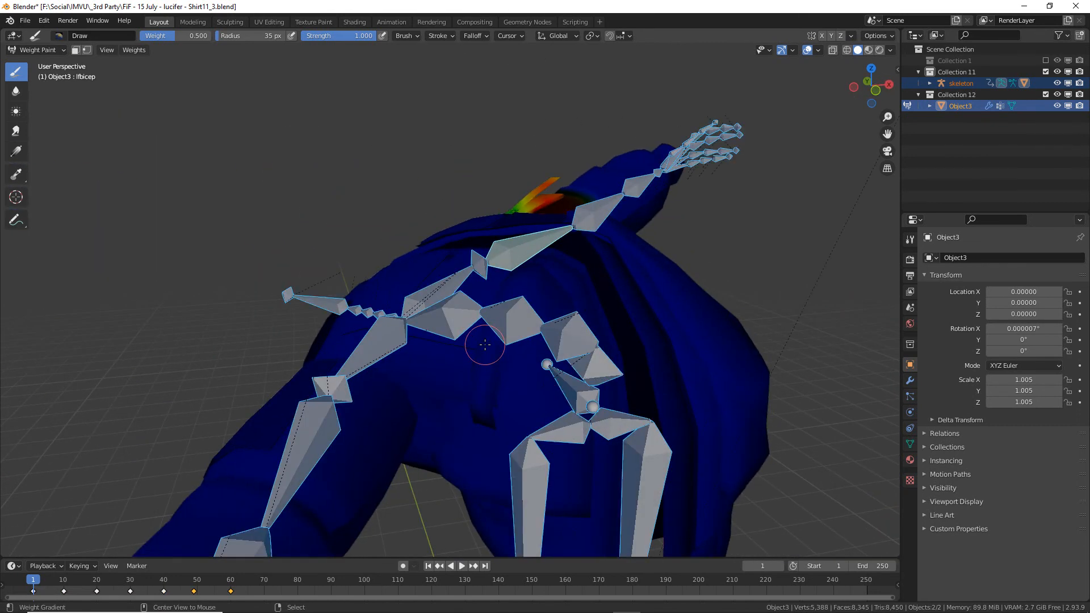
pyautogui.hotkey('alt', 'r')
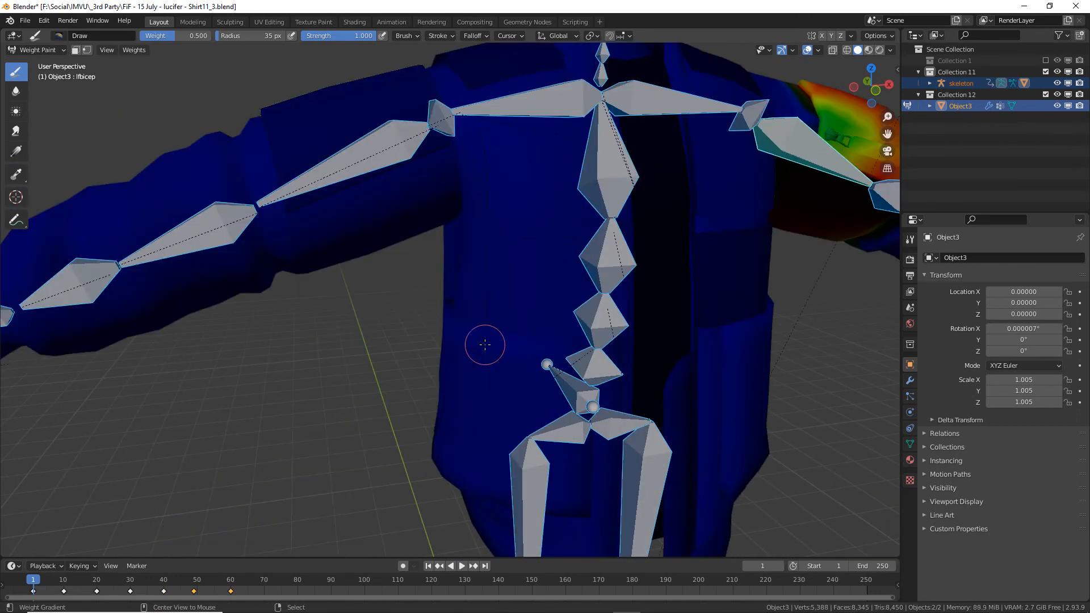
pyautogui.scroll(-6, 485, 344)
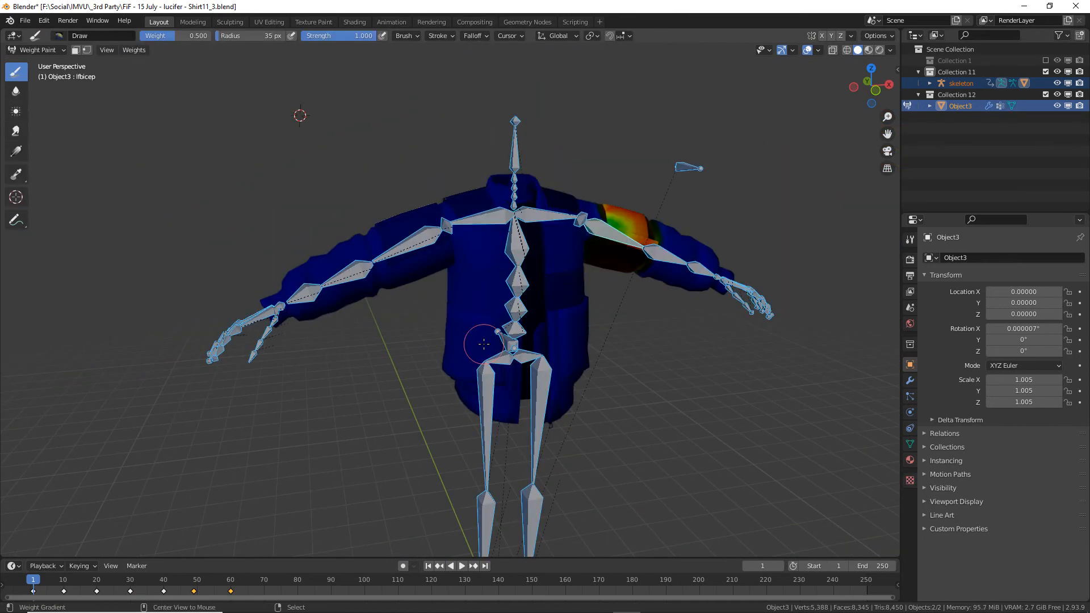
pyautogui.hotkey('alt', 'a')
pyautogui.keyDown('shift'); pyautogui.moveTo(509, 411); pyautogui.dragTo(431, 364, button='middle'); pyautogui.keyUp('shift')
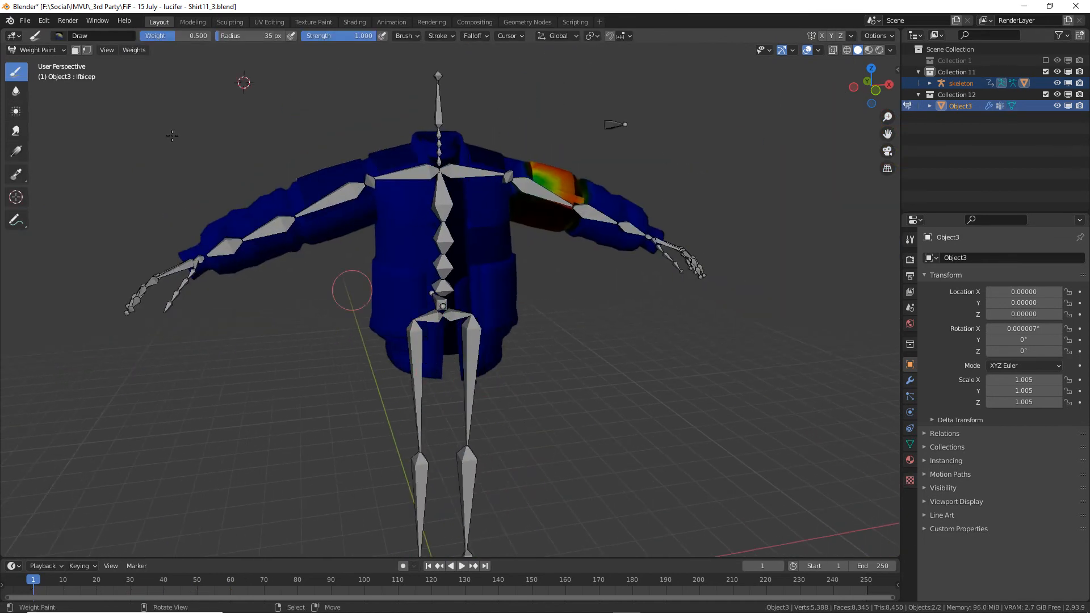
# Switch to Object Mode and select only the skeleton.
pyautogui.click(37, 50)
pyautogui.click(31, 54)
pyautogui.scroll(-1, 311, 514)
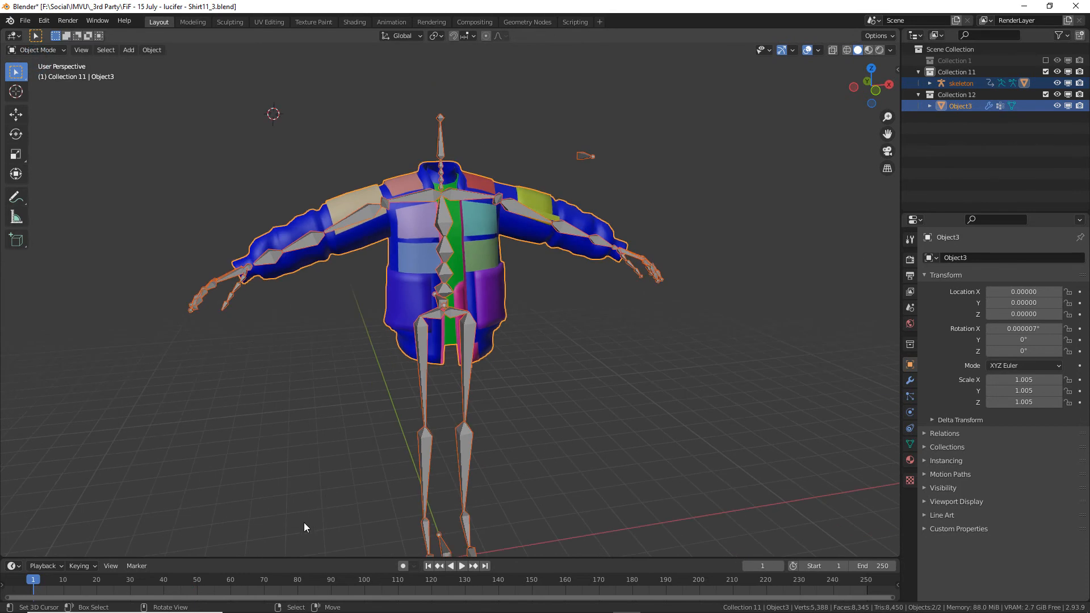
pyautogui.keyDown('shift'); pyautogui.moveTo(393, 440); pyautogui.dragTo(417, 396, button='middle'); pyautogui.keyUp('shift')
pyautogui.click(420, 396)
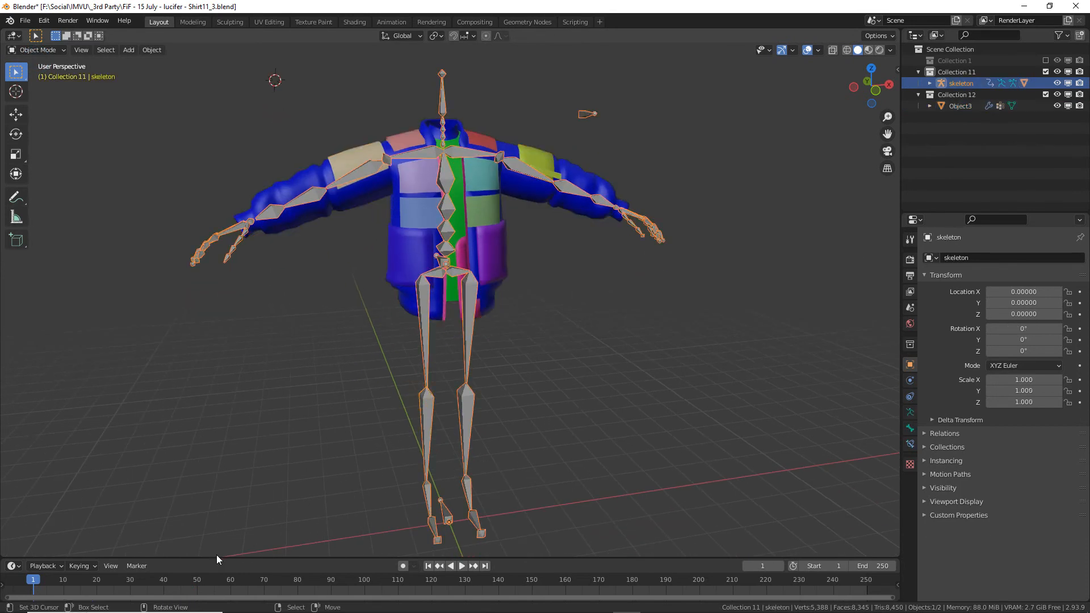
# Play the animation, stop at frame 85, and examine the lower edges of the chest panels for deformed spots.
pyautogui.press('space')
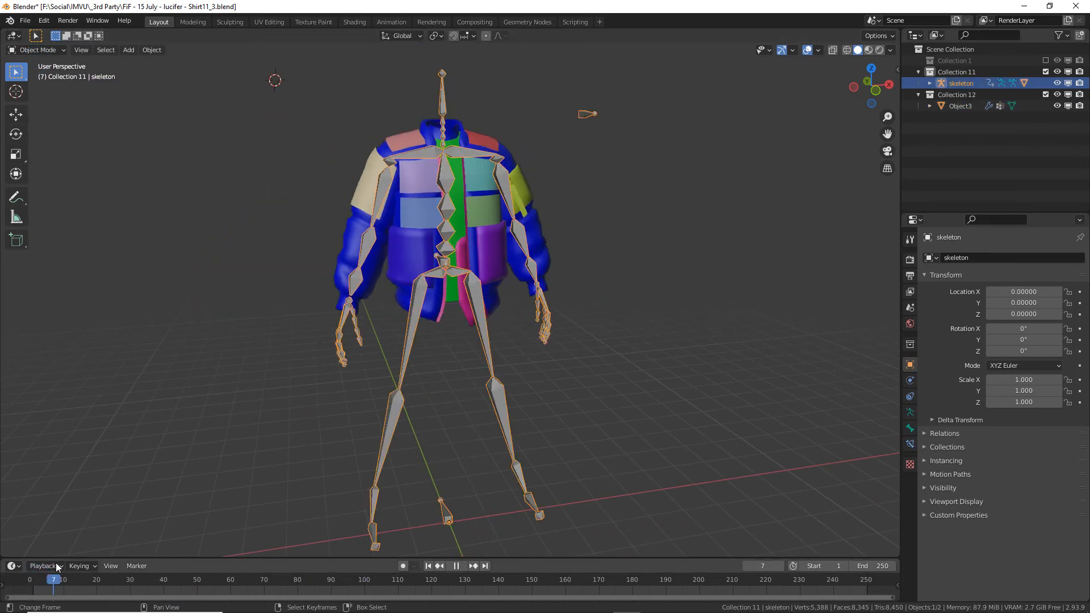
pyautogui.moveTo(379, 553); pyautogui.dragTo(315, 544)
pyautogui.scroll(5, 560, 192)
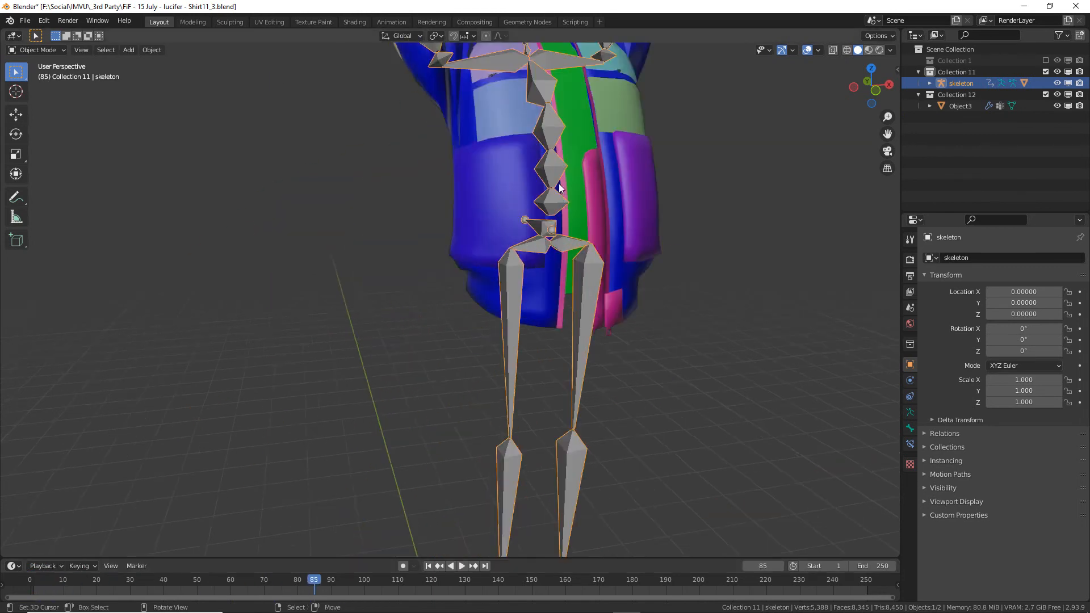
pyautogui.scroll(5, 504, 324)
pyautogui.moveTo(499, 302); pyautogui.dragTo(613, 306, button='middle')
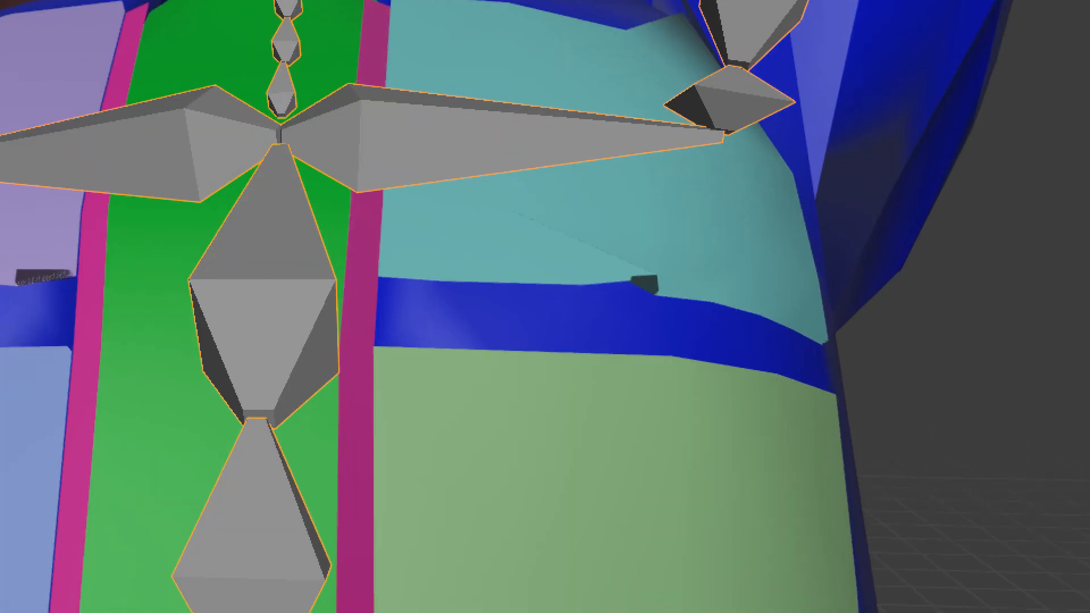
pyautogui.keyDown('shift'); pyautogui.rightClick(660, 279); pyautogui.keyUp('shift')
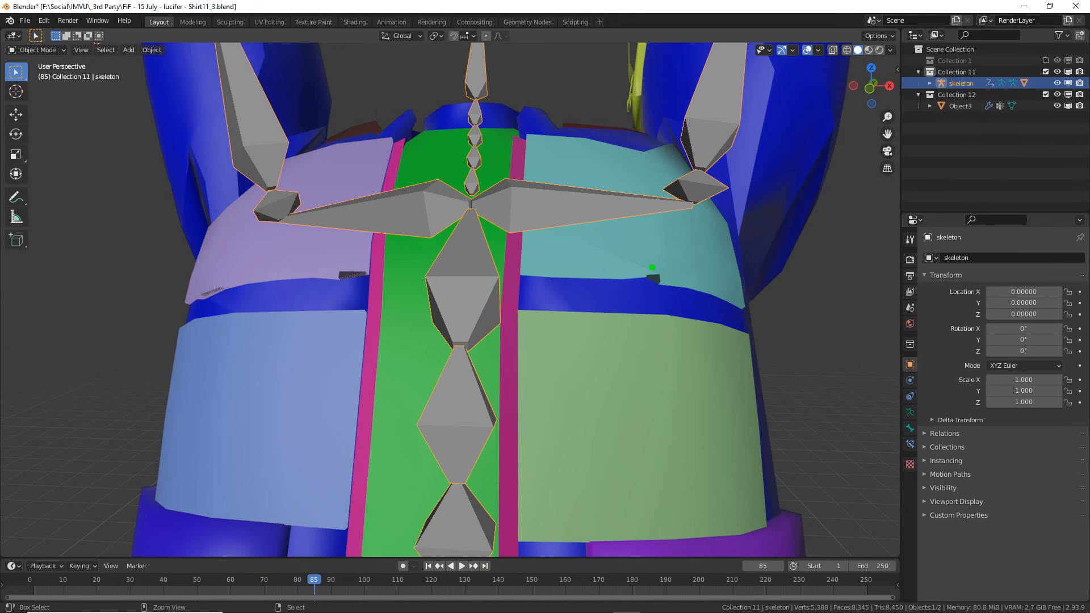
pyautogui.moveTo(330, 259); pyautogui.dragTo(309, 279)
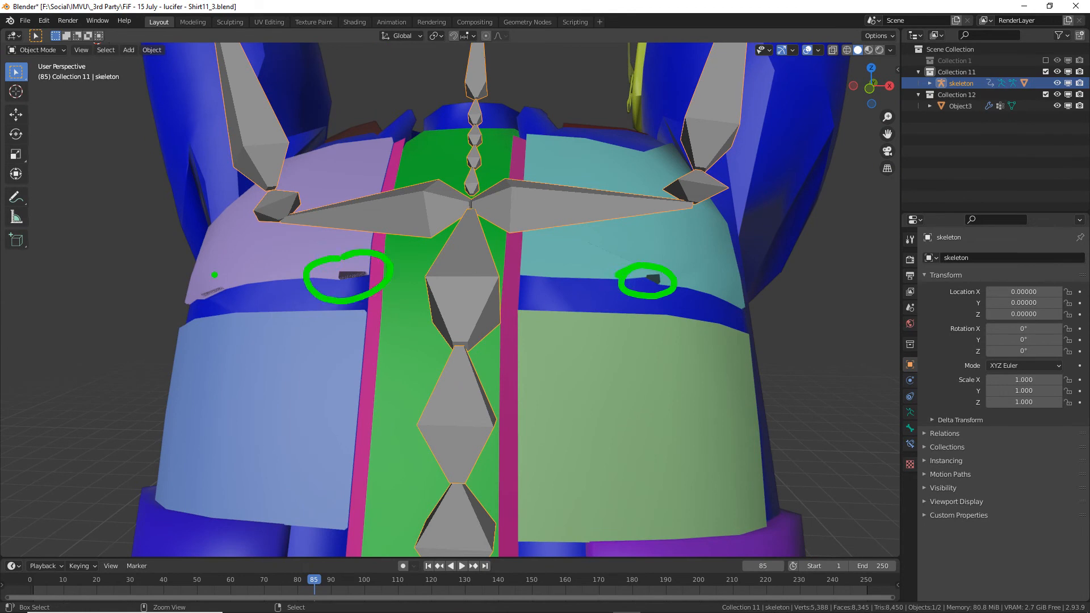
# Examine the chest panels' lower edges and the red back panel's upper edge for deformed spots at frame 85.
pyautogui.moveTo(210, 277); pyautogui.dragTo(191, 280)
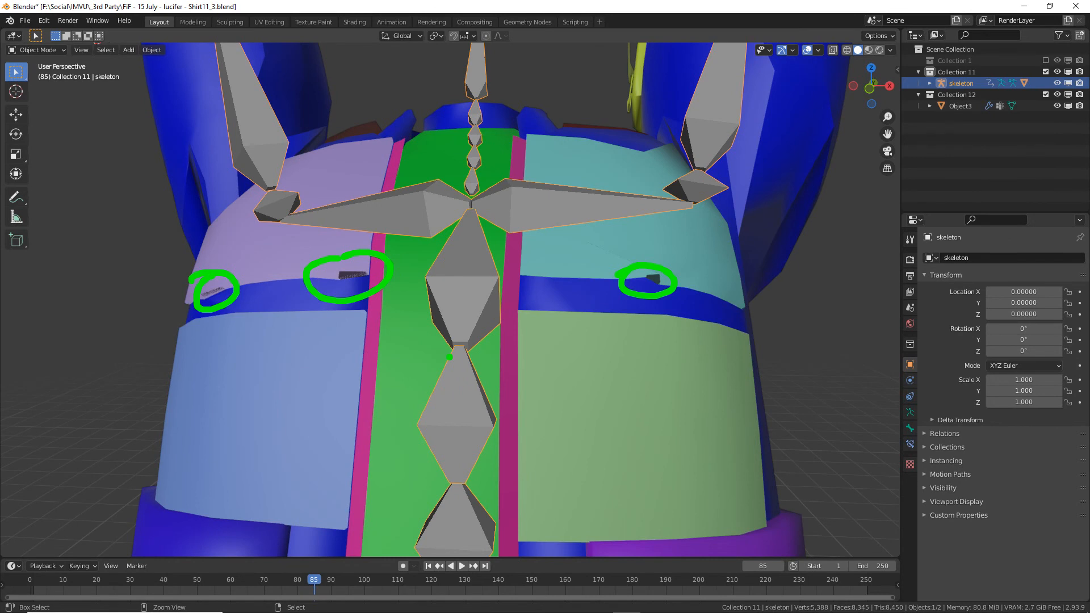
pyautogui.scroll(-5, 447, 356)
pyautogui.moveTo(444, 356)
pyautogui.mouseDown(button='middle')
pyautogui.moveTo(730, 326)
pyautogui.moveTo(667, 329)
pyautogui.mouseUp(button='middle')
pyautogui.scroll(6, 663, 308)
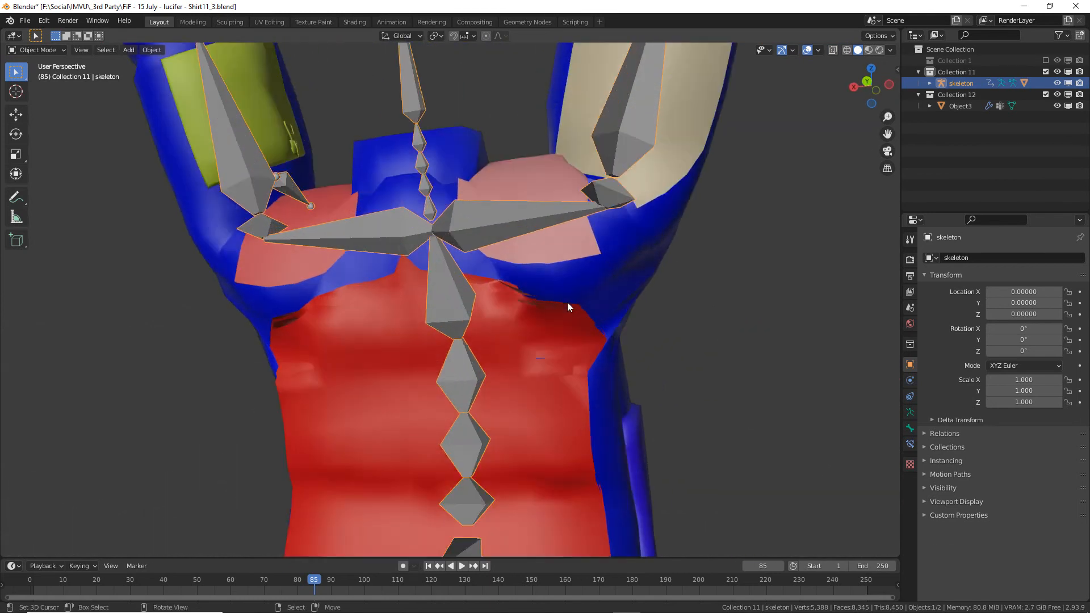
pyautogui.moveTo(550, 307); pyautogui.dragTo(632, 319, button='middle')
# Select the jacket mesh, enter Edit Mode, and inspect the layered faces along the red back panel's upper edge from the side.
pyautogui.click(547, 306)
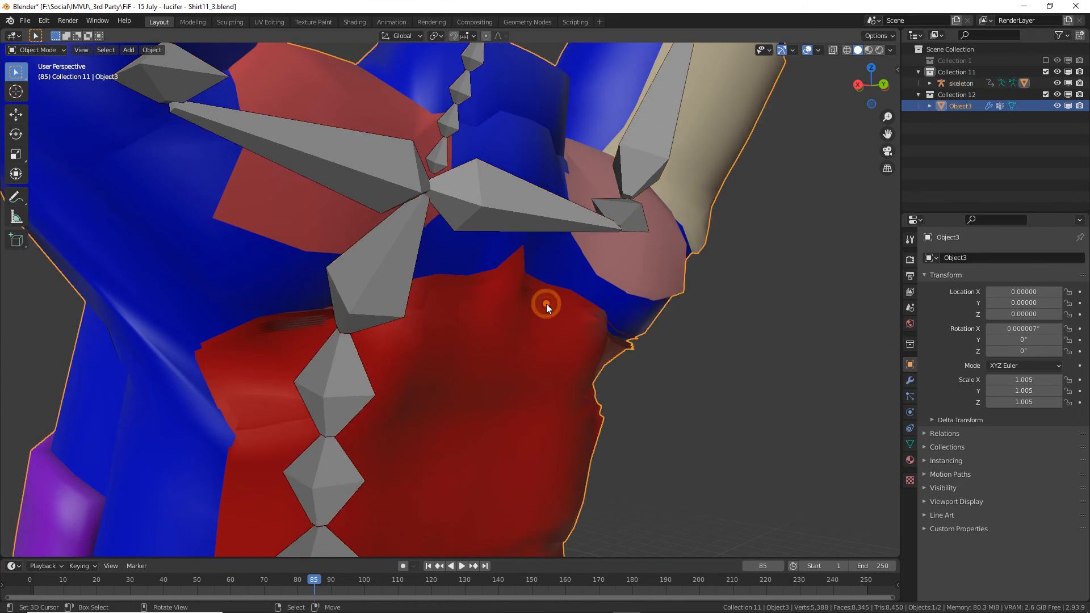
pyautogui.press('`')
pyautogui.press('Escape')
pyautogui.press('Tab')
pyautogui.scroll(-3, 728, 393)
pyautogui.moveTo(723, 389); pyautogui.dragTo(513, 275, button='middle')
pyautogui.scroll(6, 477, 380)
pyautogui.moveTo(474, 374); pyautogui.dragTo(502, 358, button='middle')
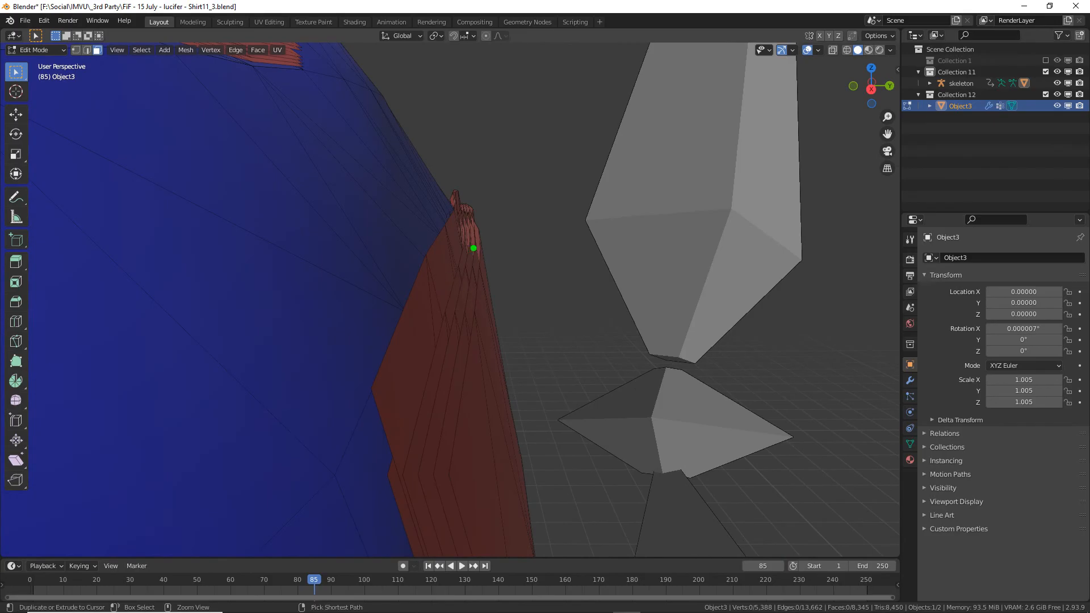
pyautogui.moveTo(454, 294)
pyautogui.mouseDown()
pyautogui.moveTo(436, 333)
pyautogui.moveTo(454, 309)
pyautogui.moveTo(474, 330)
pyautogui.mouseUp()
pyautogui.moveTo(473, 208); pyautogui.dragTo(431, 424)
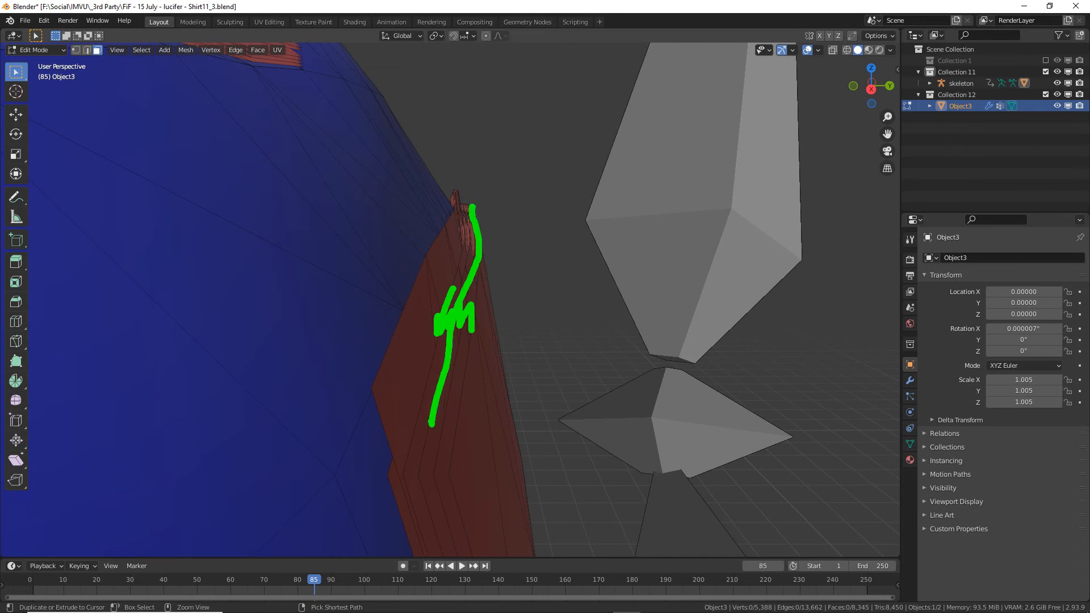
pyautogui.moveTo(376, 392)
pyautogui.mouseDown()
pyautogui.moveTo(410, 277)
pyautogui.moveTo(457, 198)
pyautogui.mouseUp()
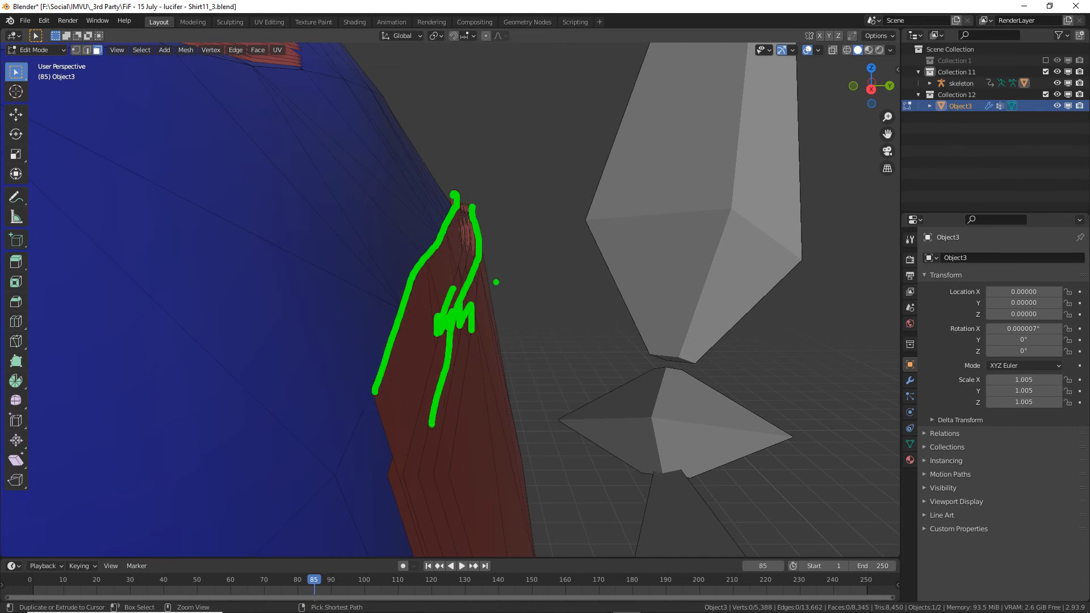
pyautogui.press('Escape')
# View the whole jacket from the front in Edit Mode and return to Object Mode.
pyautogui.scroll(-2, 514, 339)
pyautogui.moveTo(552, 402)
pyautogui.mouseDown(button='middle')
pyautogui.moveTo(504, 390)
pyautogui.moveTo(486, 206)
pyautogui.mouseUp(button='middle')
pyautogui.scroll(-4, 504, 390)
pyautogui.scroll(-2, 500, 250)
pyautogui.keyDown('shift'); pyautogui.moveTo(520, 319); pyautogui.dragTo(580, 304, button='middle'); pyautogui.keyUp('shift')
pyautogui.scroll(-3, 572, 350)
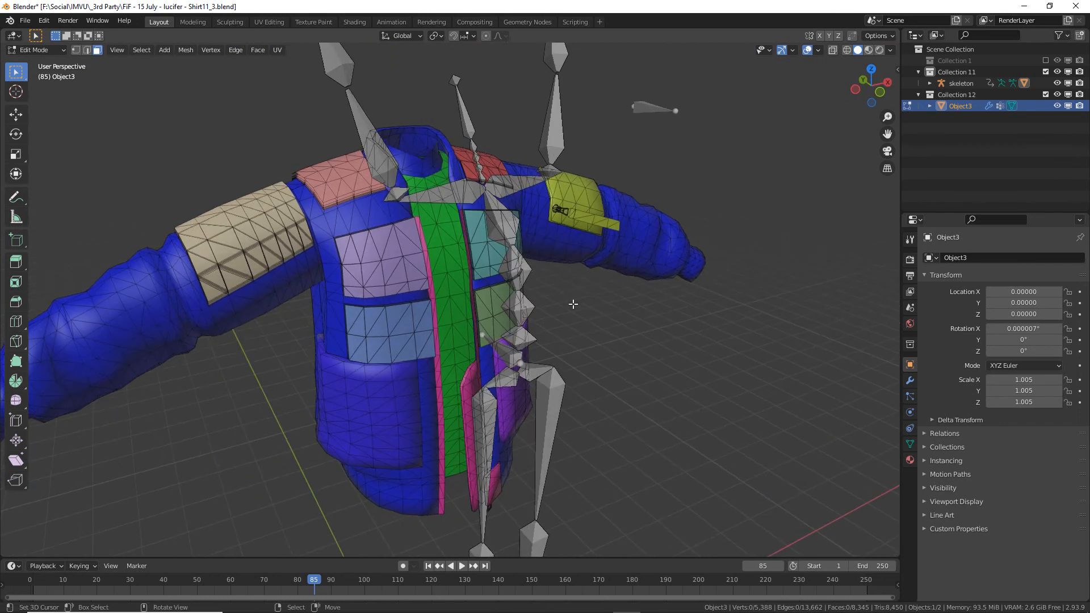
pyautogui.press('Tab')
# Save the project under the new name "FiF - 15 July - lucifer - Shirt11_3 (fixed).blend" in the _3rd Party folder.
pyautogui.click(25, 20)
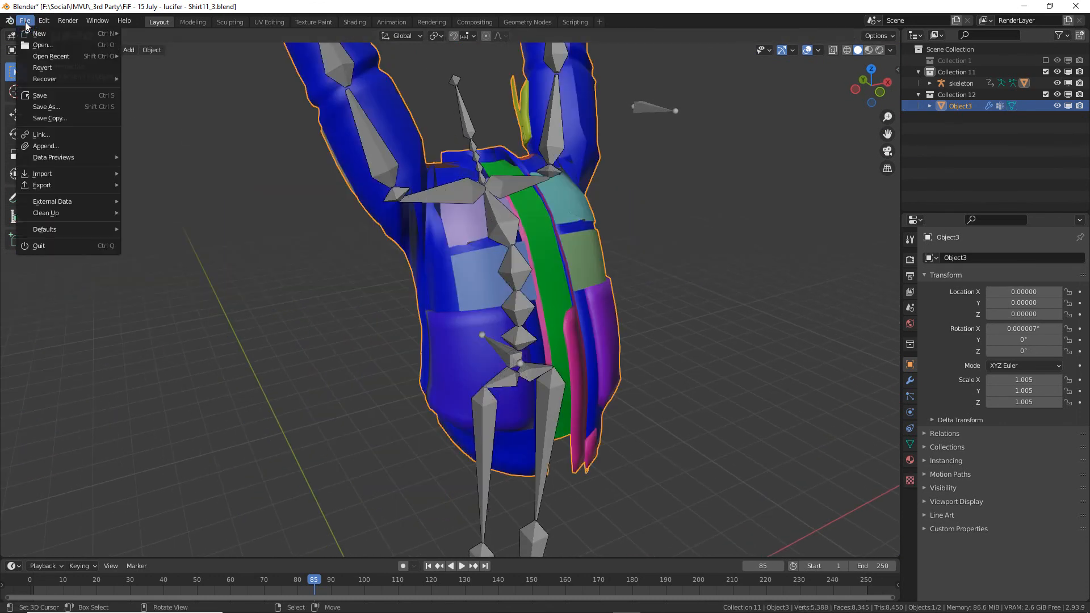
pyautogui.click(45, 107)
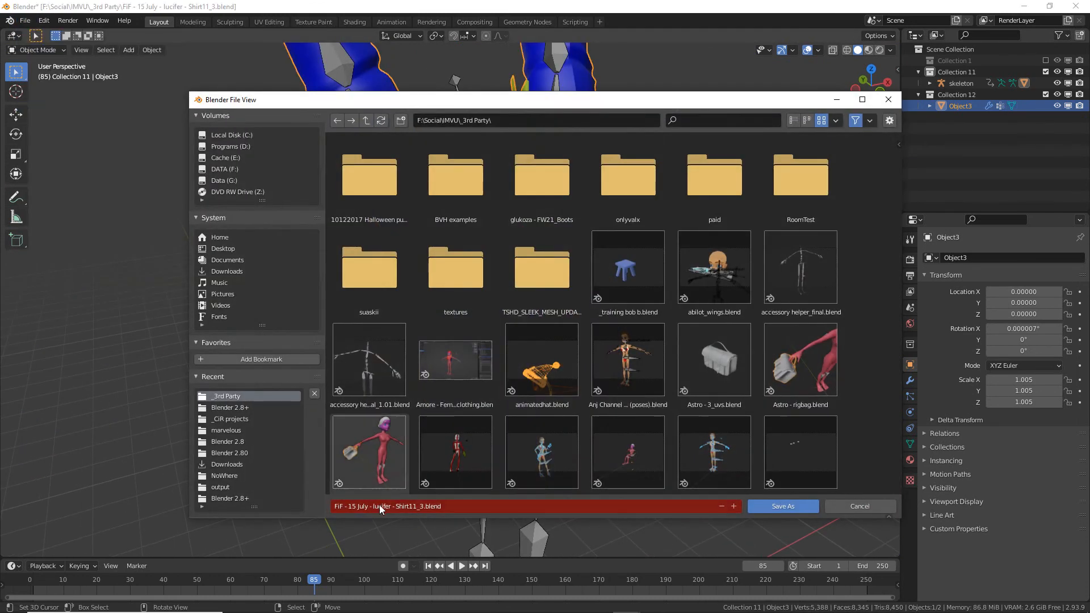
pyautogui.click(405, 505)
pyautogui.click(423, 506)
pyautogui.write('(')
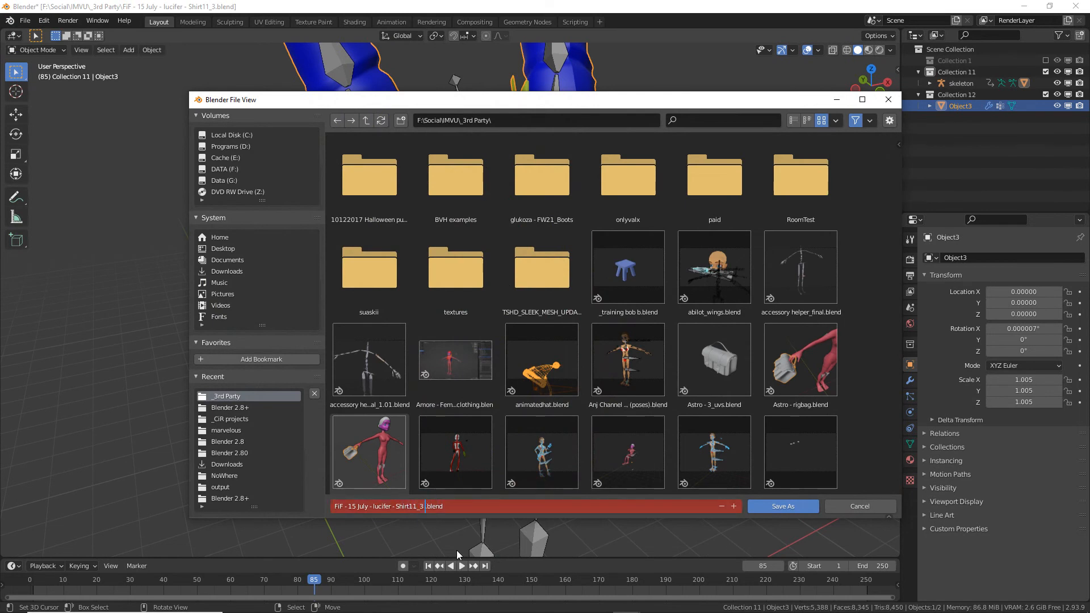
pyautogui.write('fixed)')
pyautogui.press('Return')
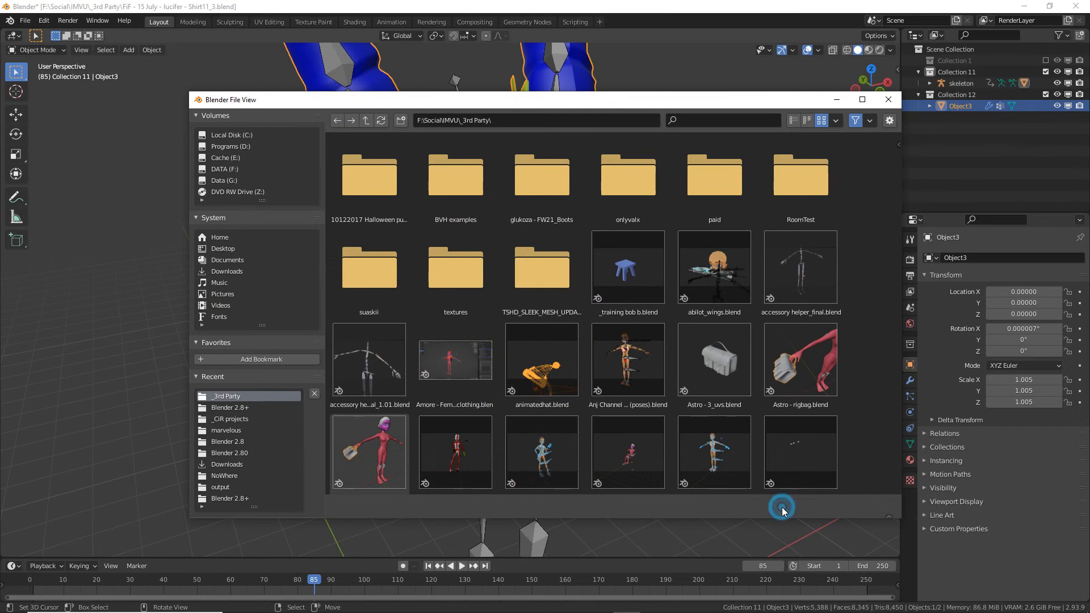
pyautogui.click(782, 506)
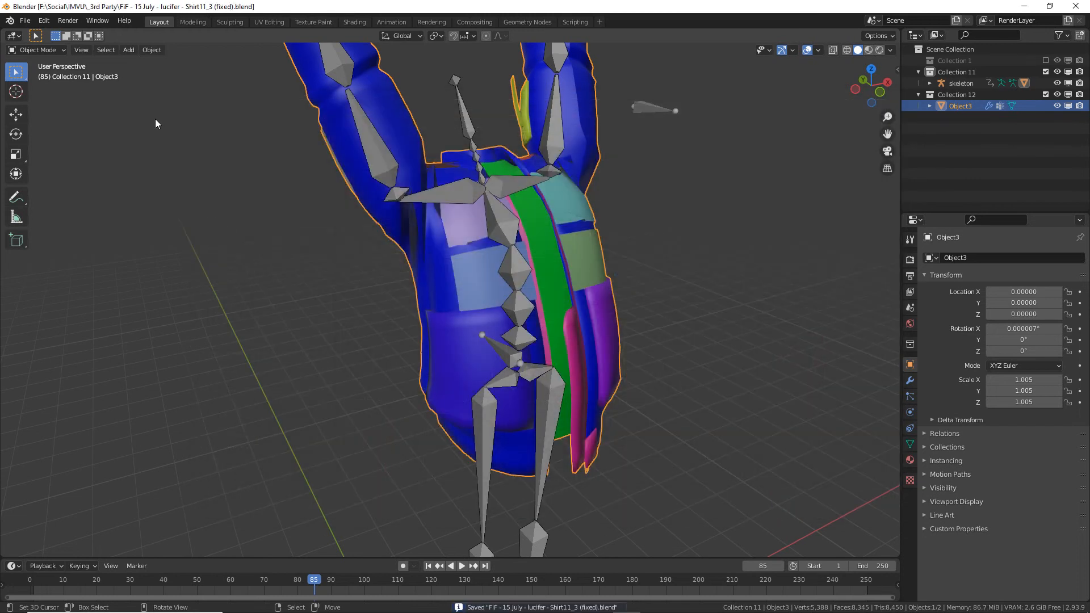
# Start a new General file and minimize the window to reach the desktop.
pyautogui.click(25, 21)
pyautogui.moveTo(36, 33)
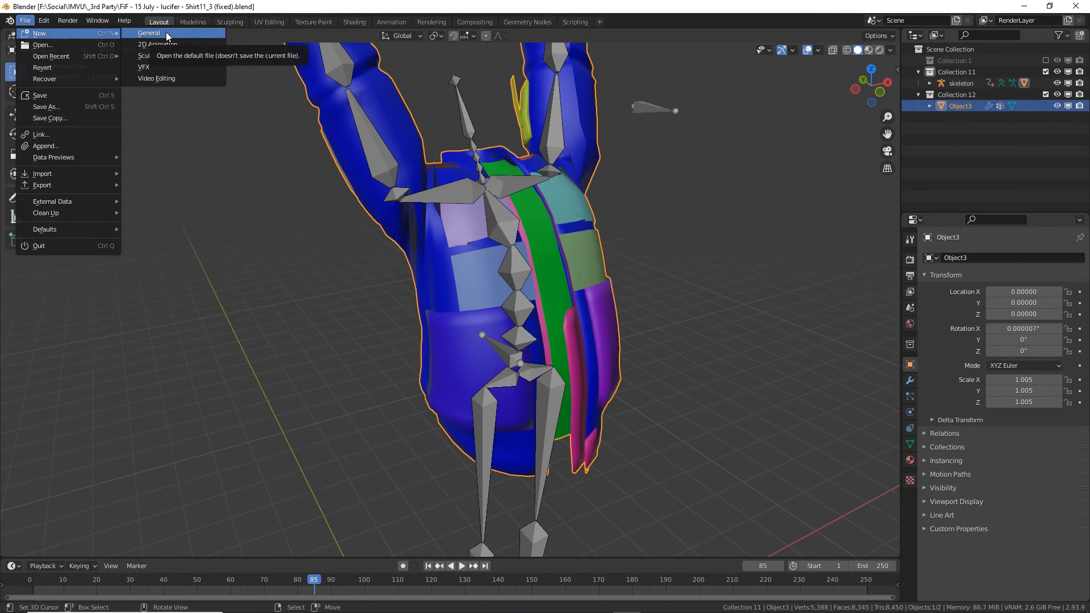
pyautogui.click(166, 32)
pyautogui.click(25, 20)
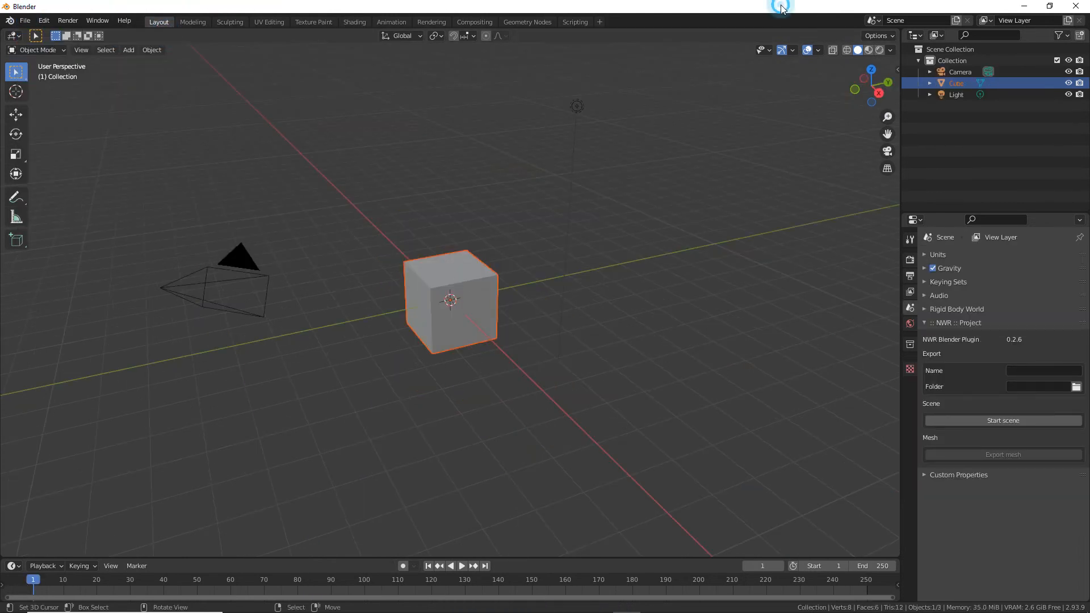
pyautogui.click(1023, 7)
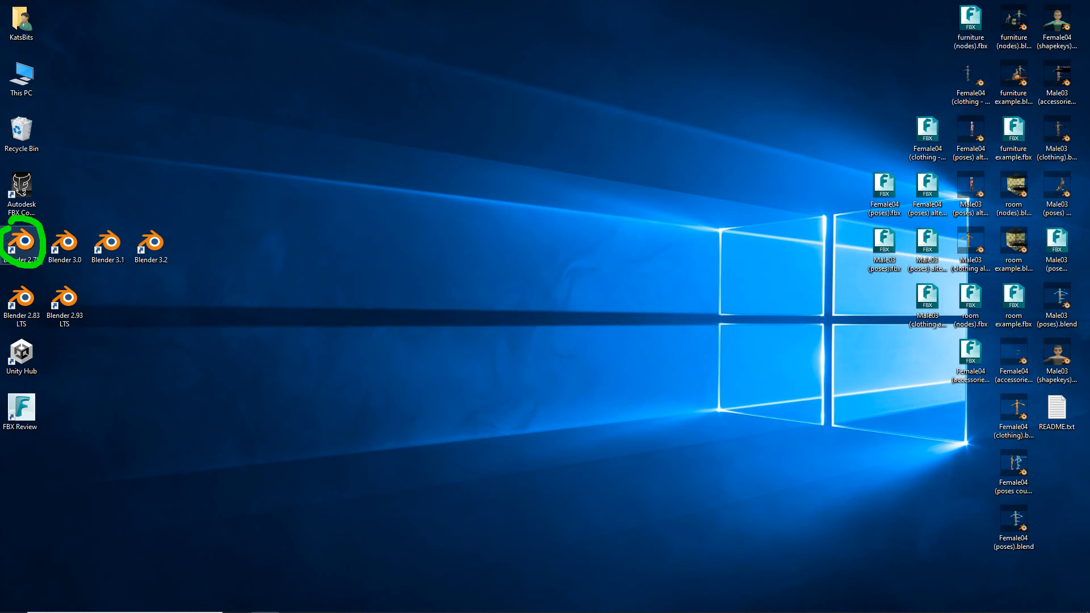
# Launch Blender 2.79 from the desktop, maximize its window, and dismiss the splash screen.
pyautogui.doubleClick(25, 251)
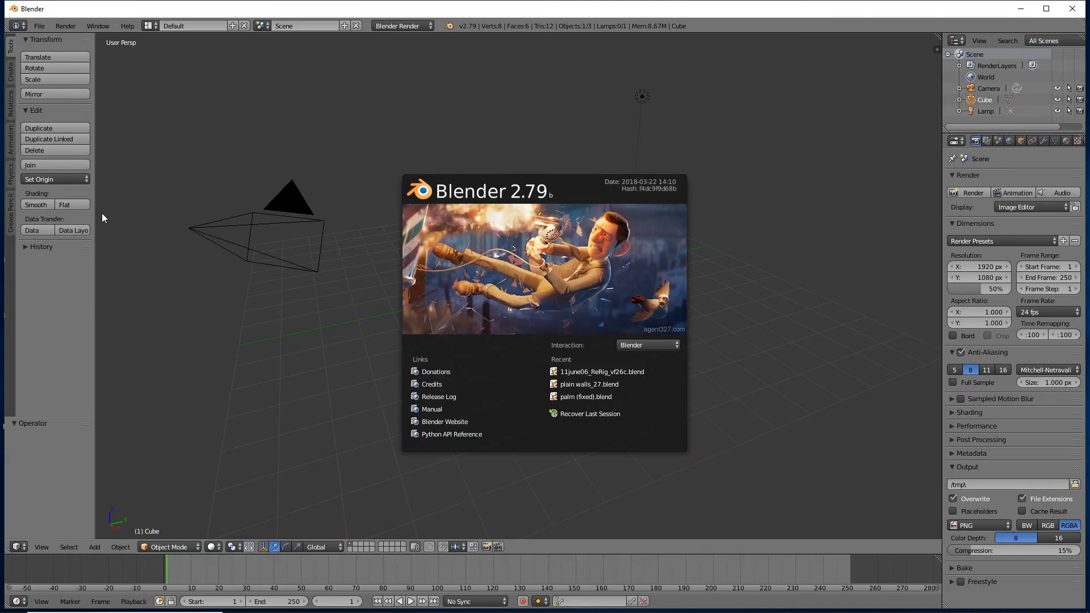
pyautogui.doubleClick(550, 9)
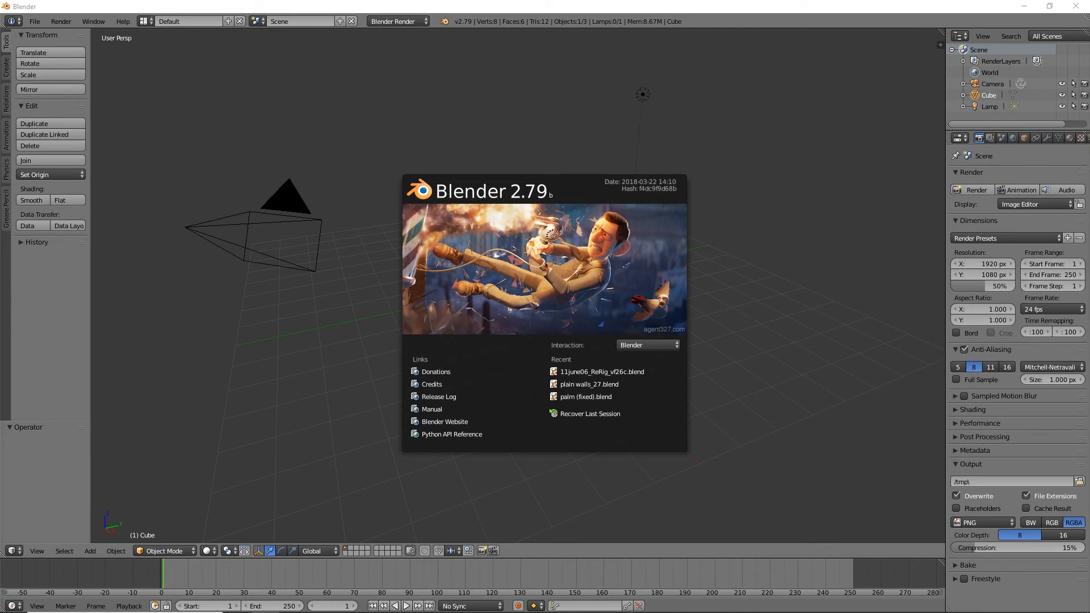
pyautogui.click(37, 23)
# Open the file browser and go to the folder F:\Social\IMVU\_3rd Party.
pyautogui.click(35, 21)
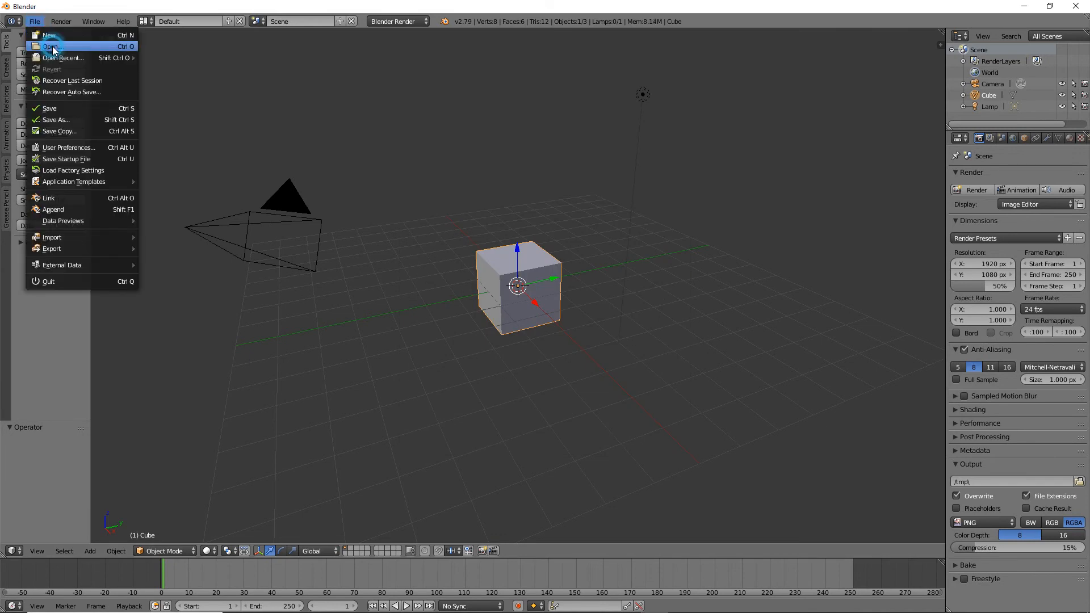
pyautogui.click(52, 48)
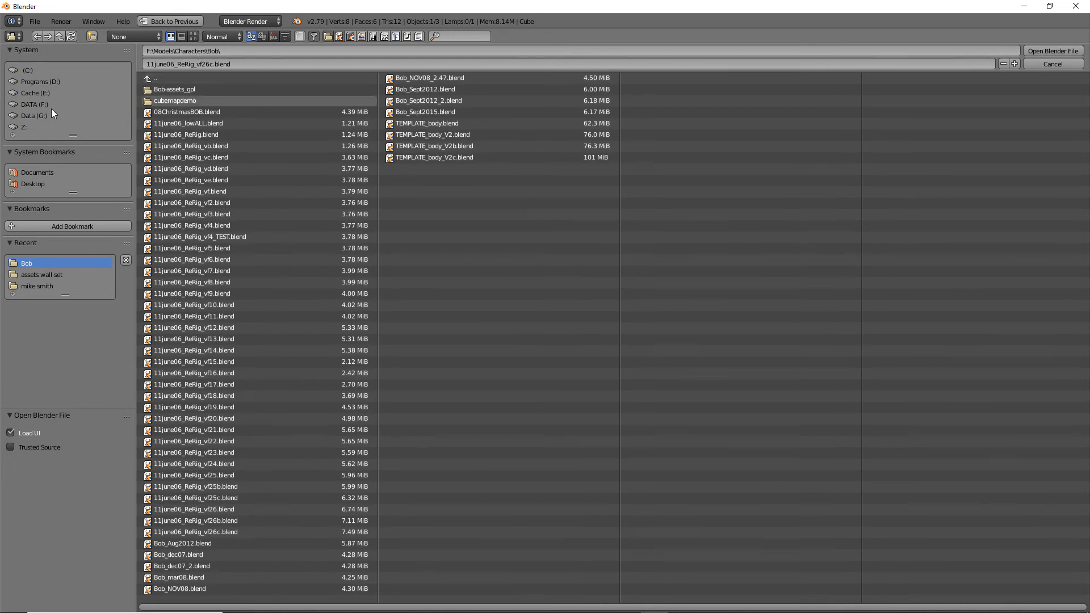
pyautogui.doubleClick(151, 79)
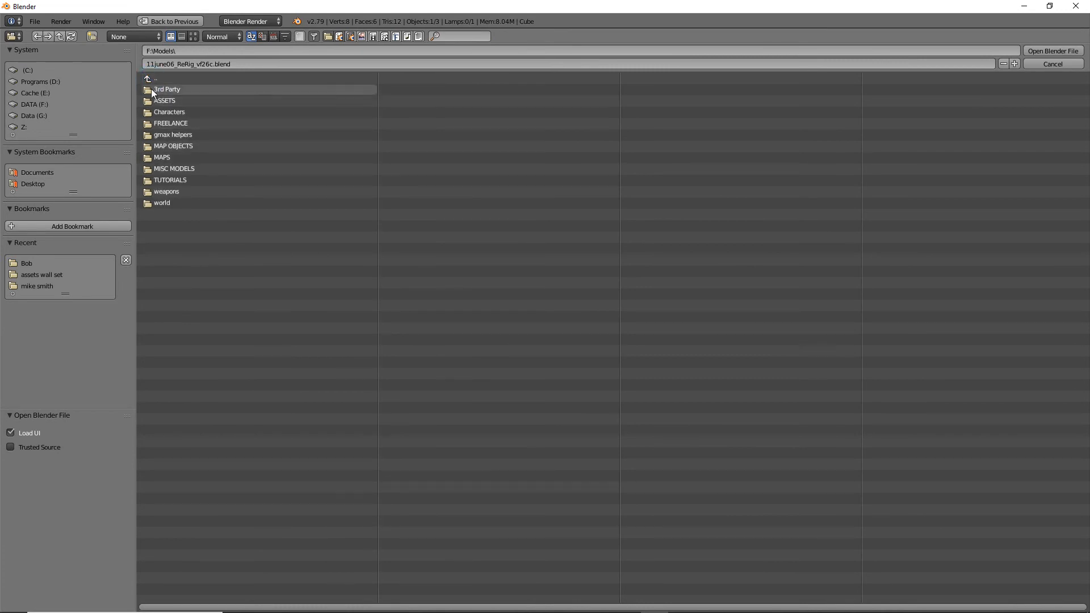
pyautogui.click(147, 80)
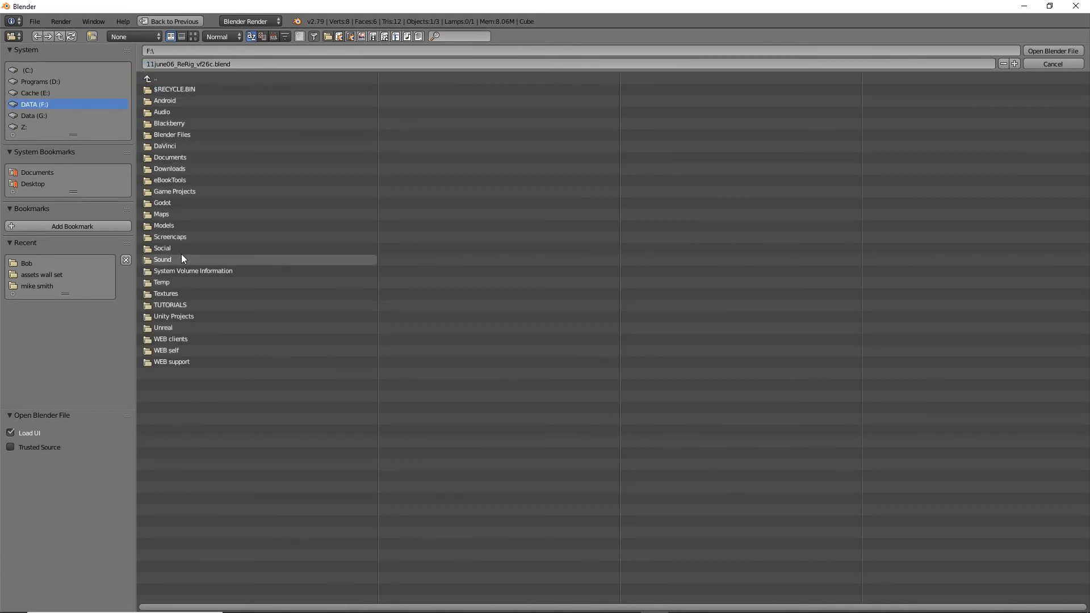
pyautogui.click(163, 249)
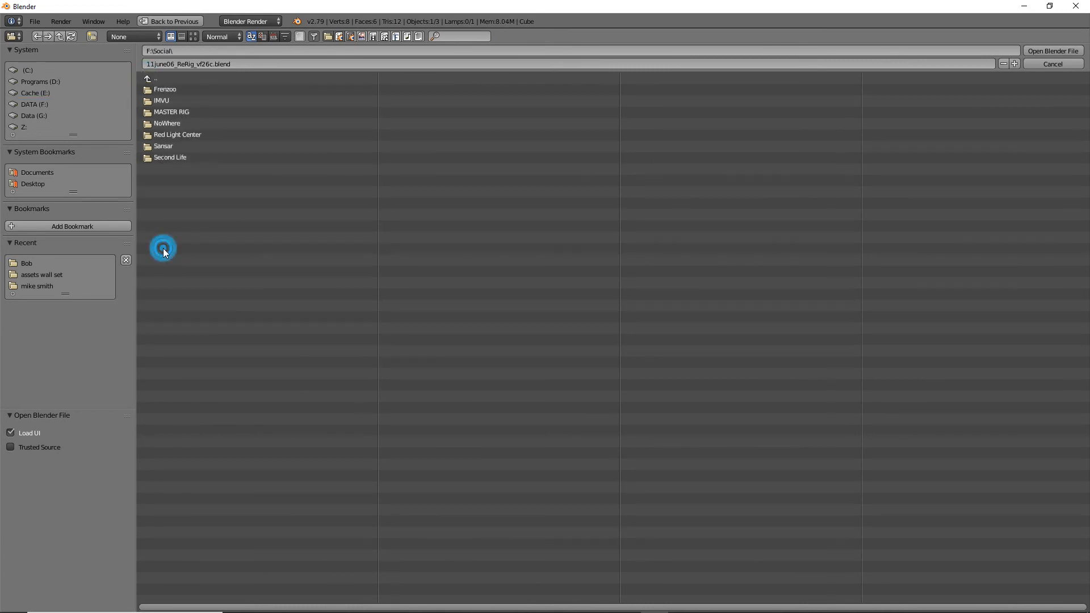
pyautogui.click(161, 102)
pyautogui.click(175, 111)
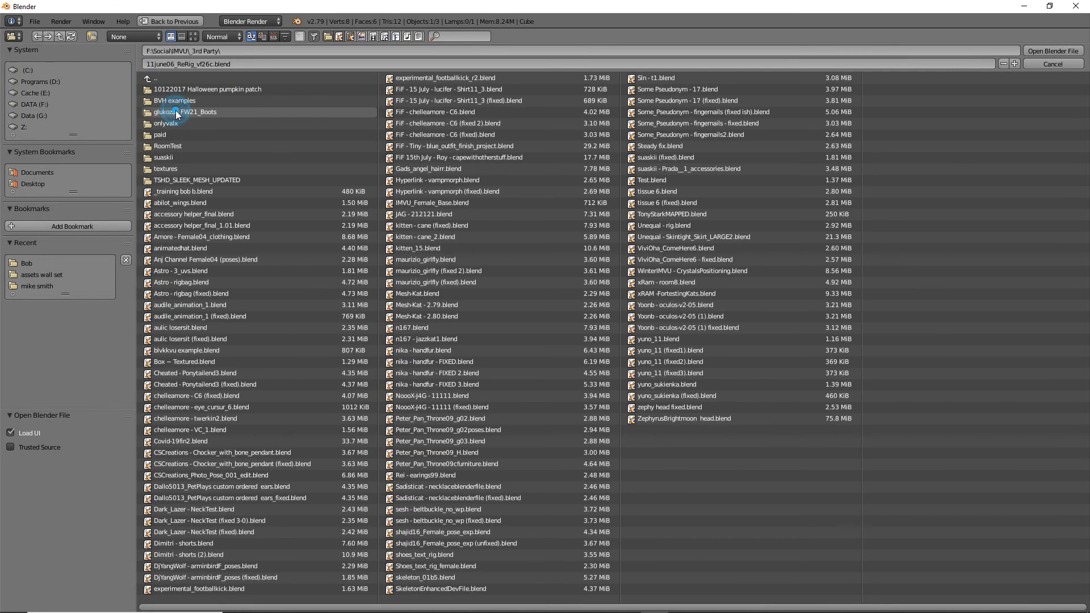
# Display files as thumbnails and open "FiF 15th July - Roy - capewithotherstuff.blend" with Load UI turned off.
pyautogui.click(193, 36)
pyautogui.scroll(-5, 415, 370)
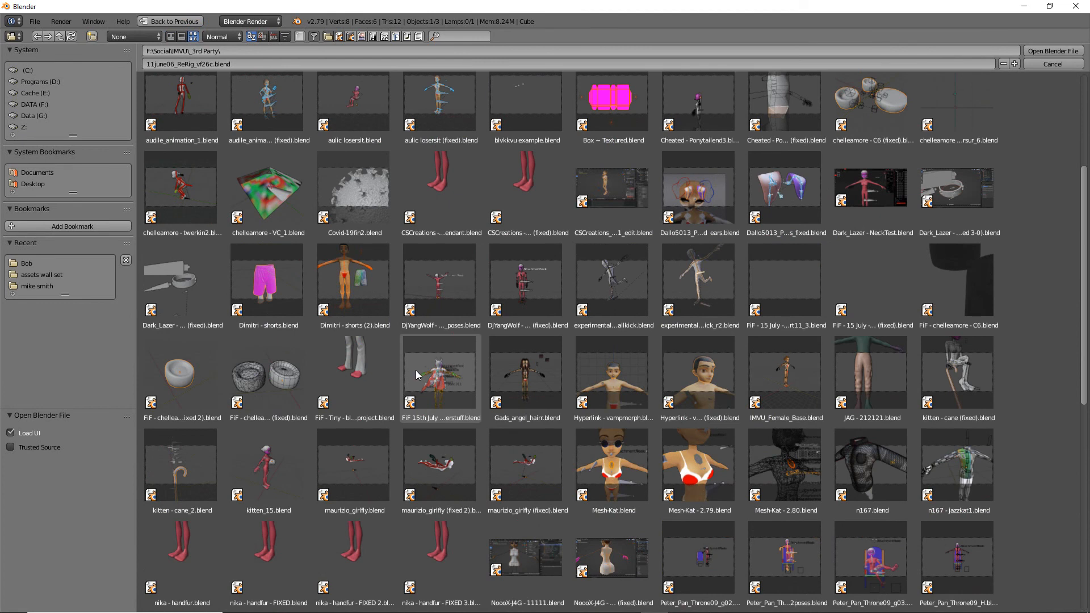
pyautogui.click(444, 379)
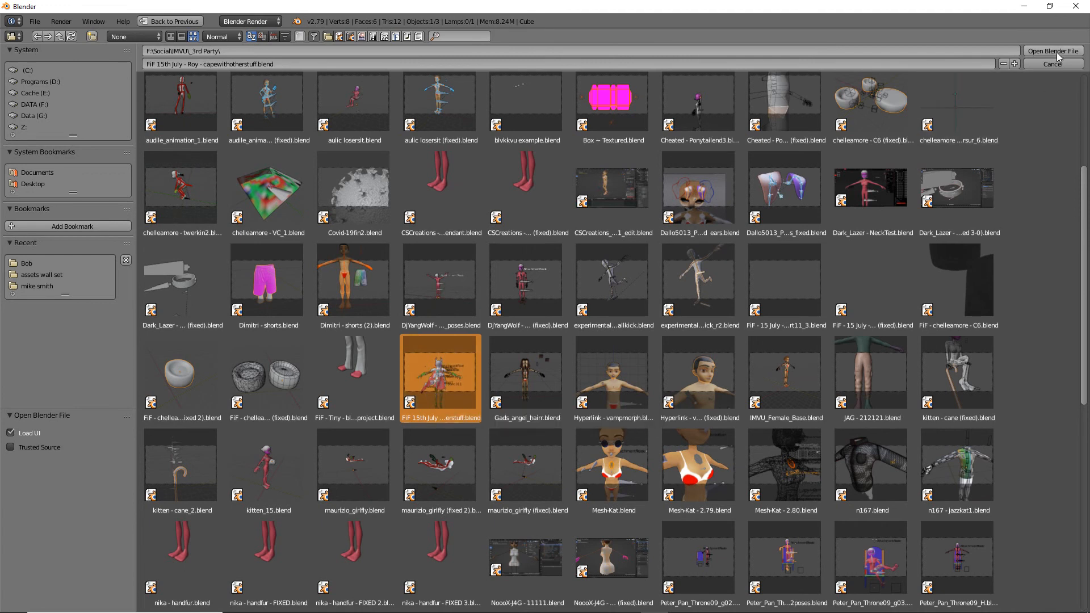
pyautogui.click(9, 434)
pyautogui.moveTo(2, 444); pyautogui.dragTo(48, 441)
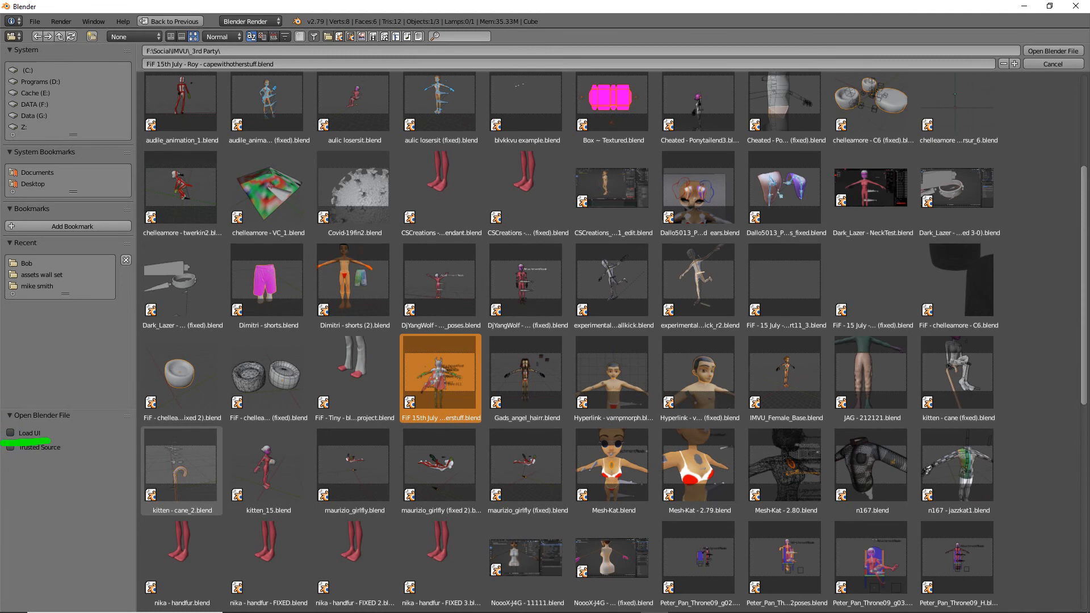
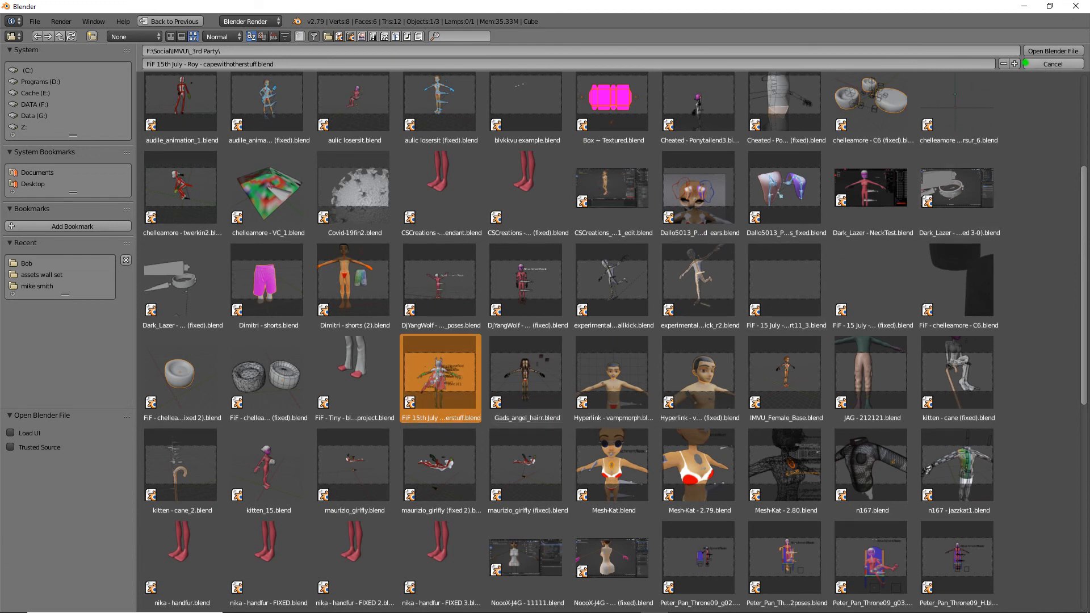
pyautogui.click(1053, 51)
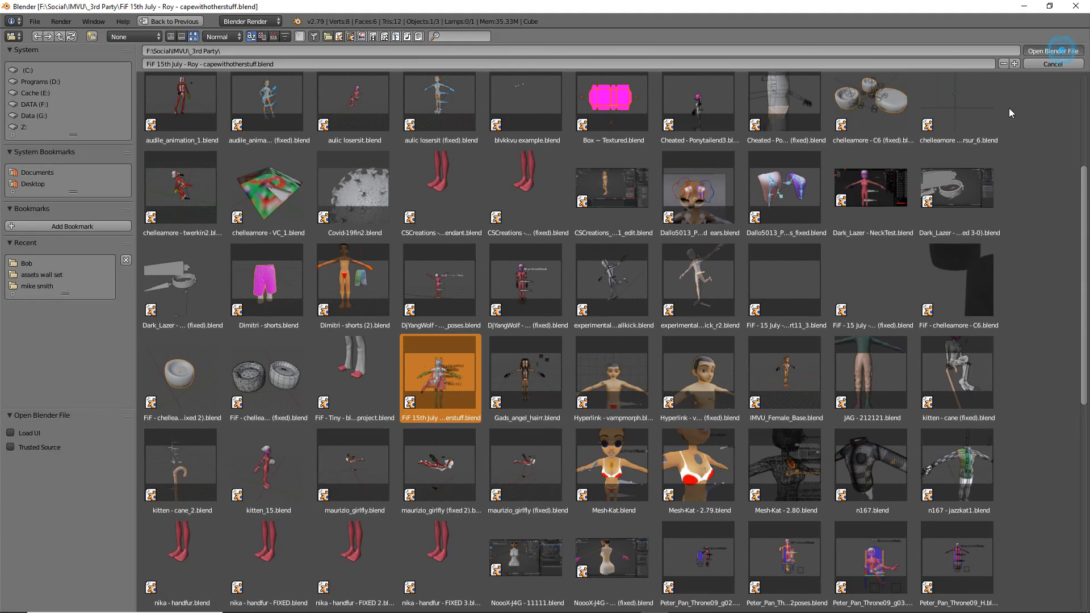
# Examine the loaded character from the shoes up to the horned head, including the outfit, cape and bones.
pyautogui.scroll(-17, 506, 407)
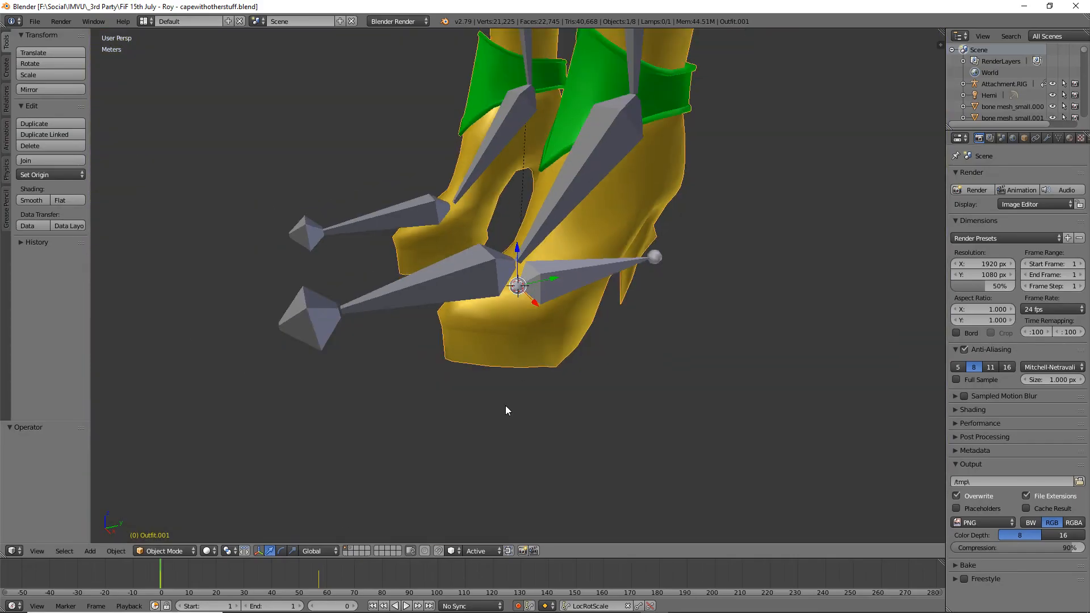
pyautogui.keyDown('shift'); pyautogui.moveTo(518, 107); pyautogui.dragTo(528, 352, button='middle'); pyautogui.keyUp('shift')
pyautogui.scroll(-5, 528, 352)
pyautogui.keyDown('shift'); pyautogui.moveTo(549, 102); pyautogui.dragTo(547, 363, button='middle'); pyautogui.keyUp('shift')
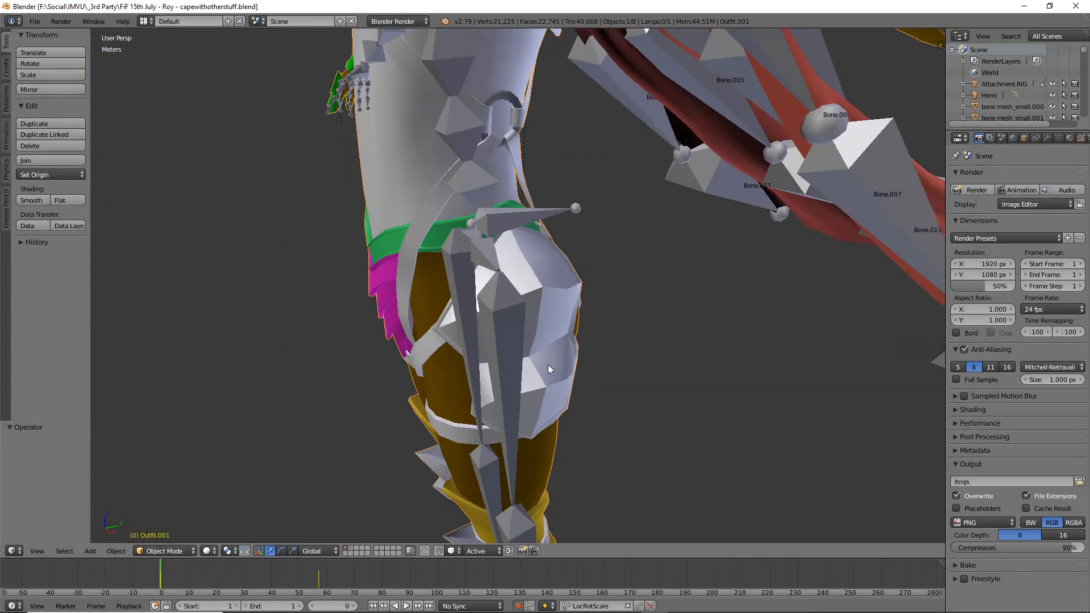
pyautogui.scroll(-4, 547, 364)
pyautogui.keyDown('shift'); pyautogui.moveTo(543, 105); pyautogui.dragTo(641, 394, button='middle'); pyautogui.keyUp('shift')
pyautogui.scroll(3, 649, 352)
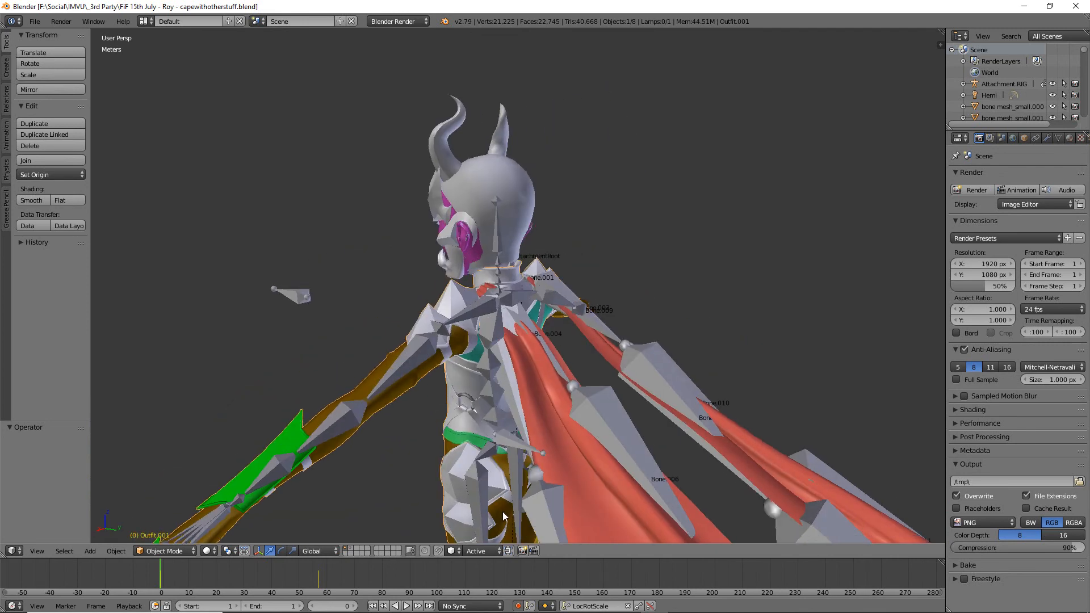
# Try Texture viewport shading, switch to Material shading, and view the outfit and cape from behind.
pyautogui.click(208, 551)
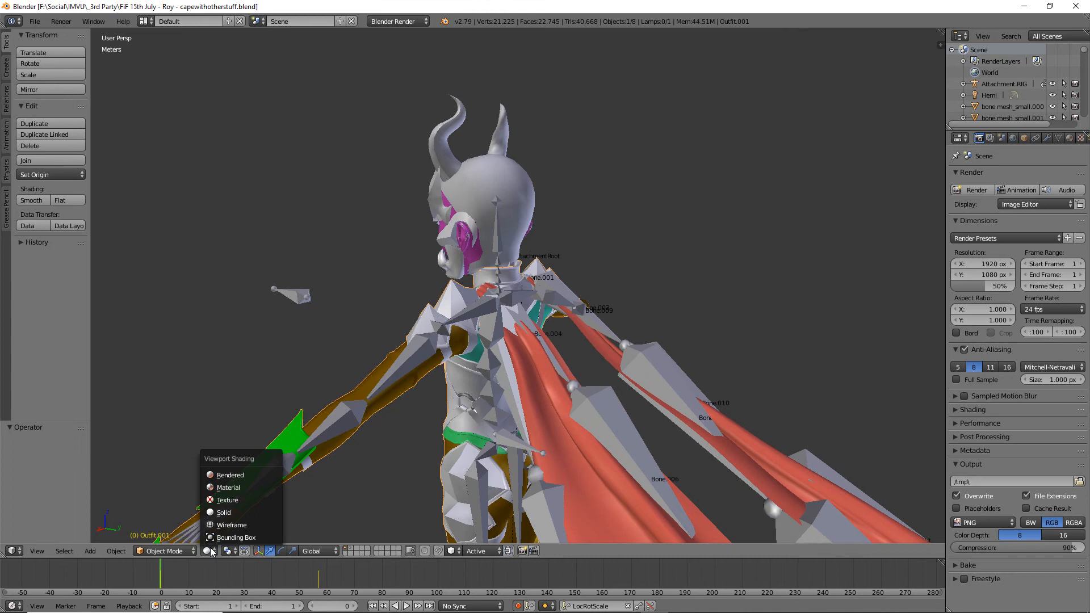
pyautogui.click(230, 500)
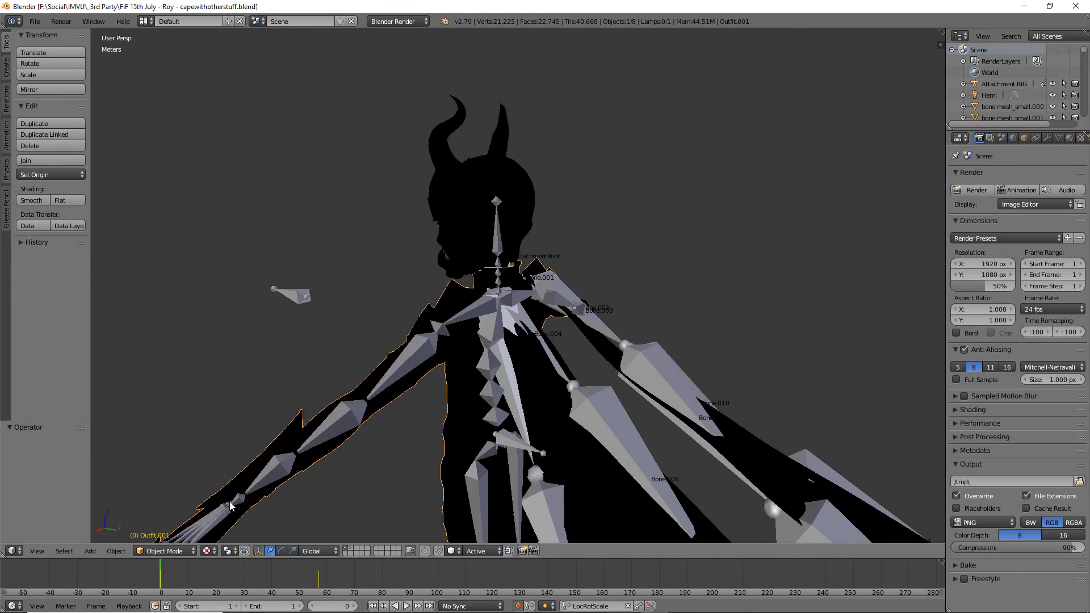
pyautogui.click(209, 551)
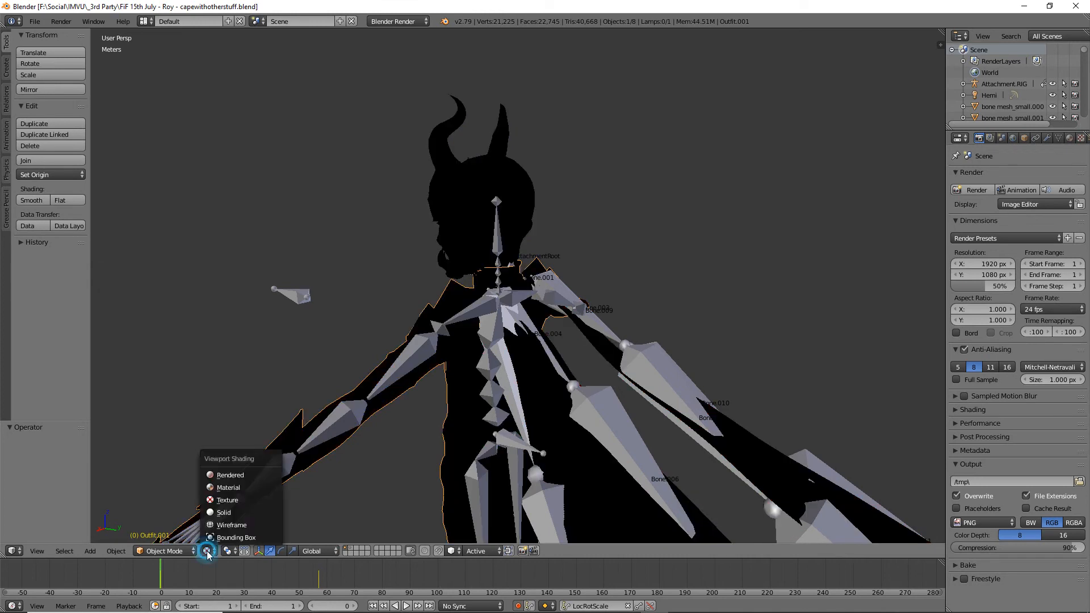
pyautogui.click(216, 492)
pyautogui.moveTo(496, 414); pyautogui.dragTo(690, 329, button='middle')
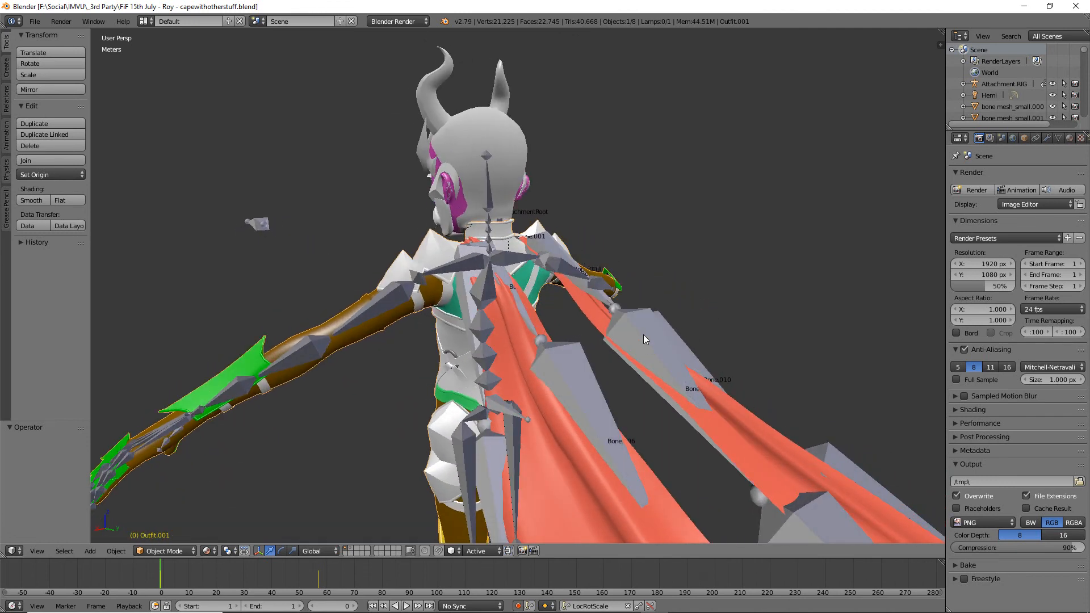
# Change the timeline into a Dope Sheet in Action Editor mode and fit all of the outfit's keyframes in view.
pyautogui.click(164, 551)
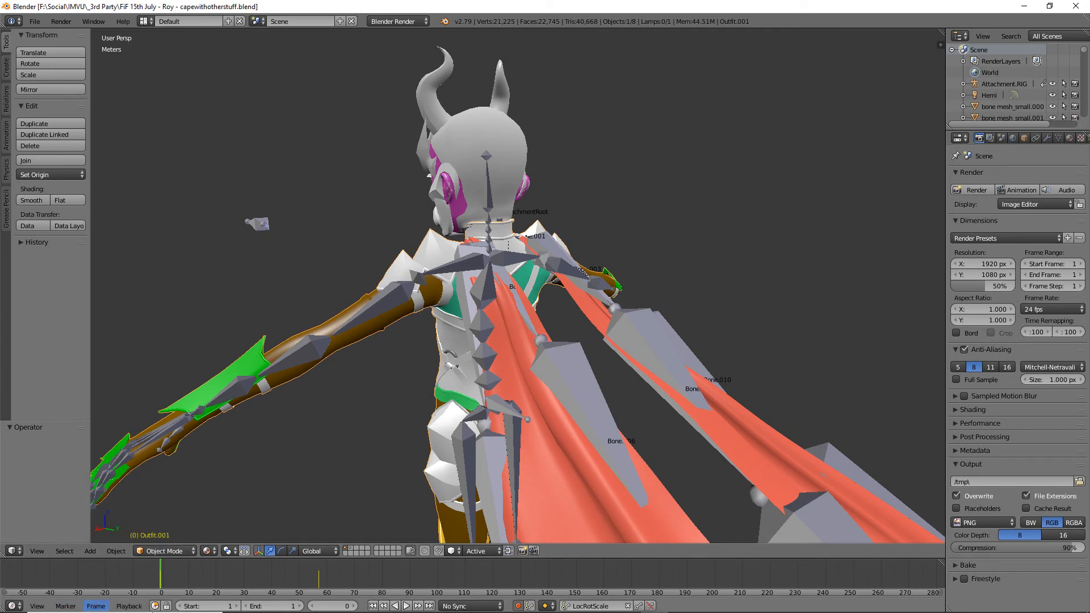
pyautogui.click(17, 605)
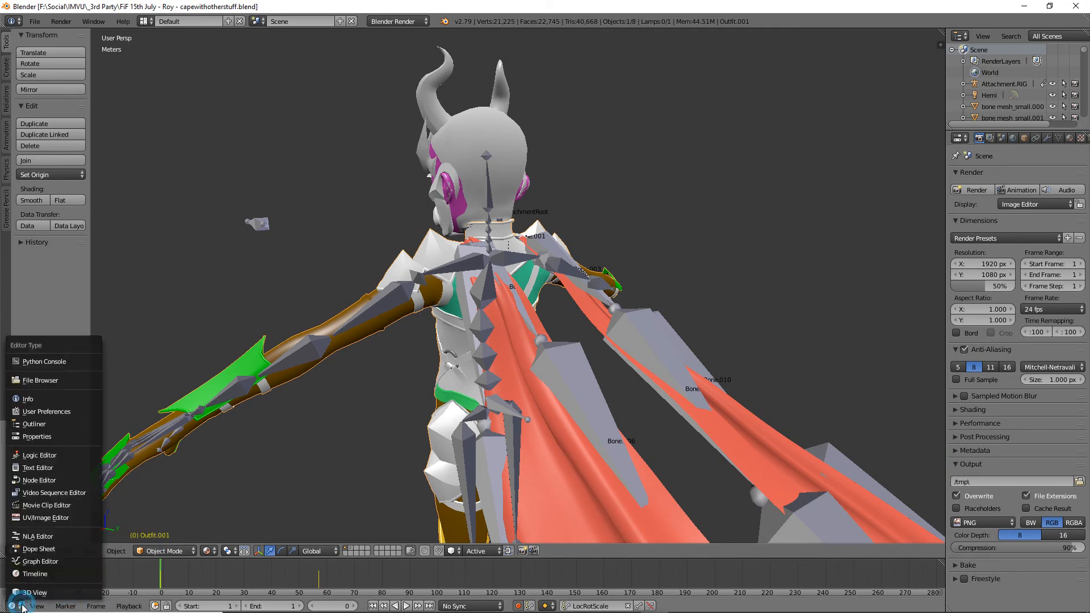
pyautogui.click(46, 551)
pyautogui.click(185, 606)
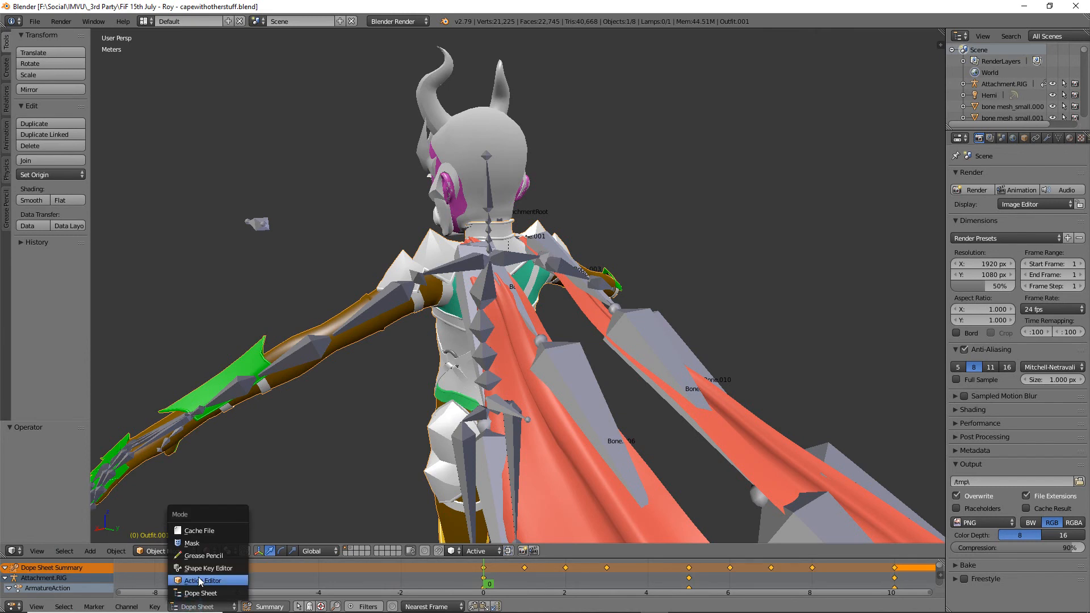
pyautogui.click(203, 582)
pyautogui.moveTo(486, 584); pyautogui.dragTo(509, 584)
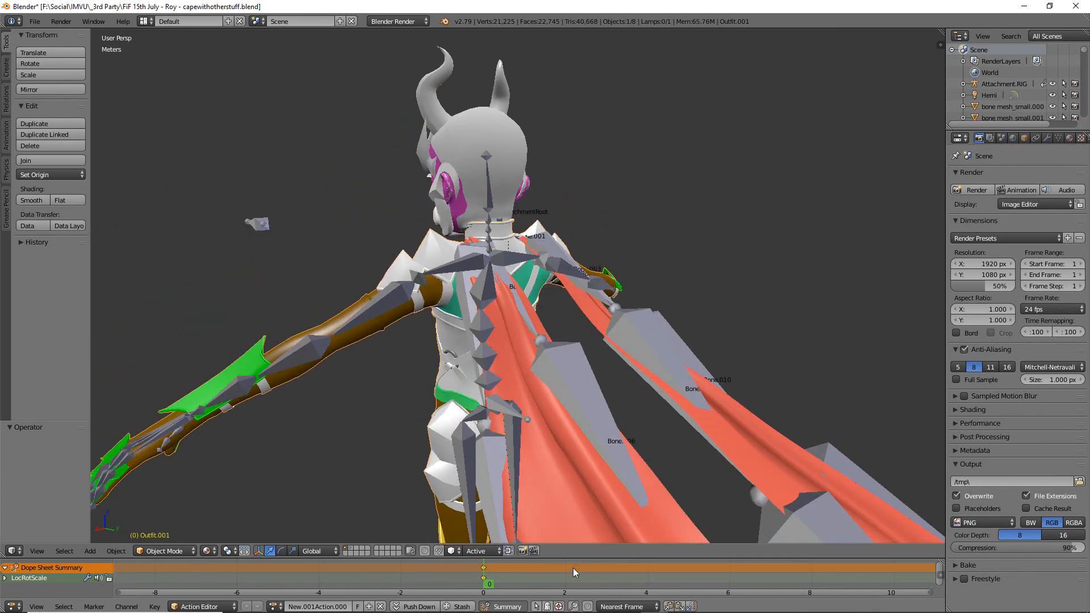
pyautogui.press('Home')
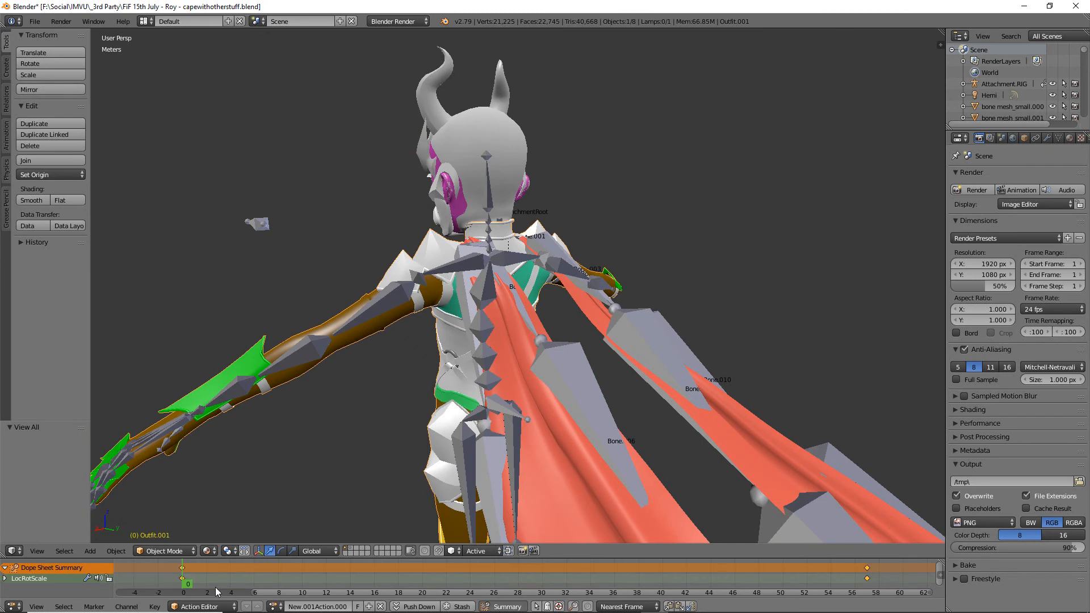
# Select the cape armature from behind and scrub through its action to frame 15.
pyautogui.moveTo(195, 586); pyautogui.dragTo(159, 579)
pyautogui.moveTo(511, 399); pyautogui.dragTo(608, 381, button='middle')
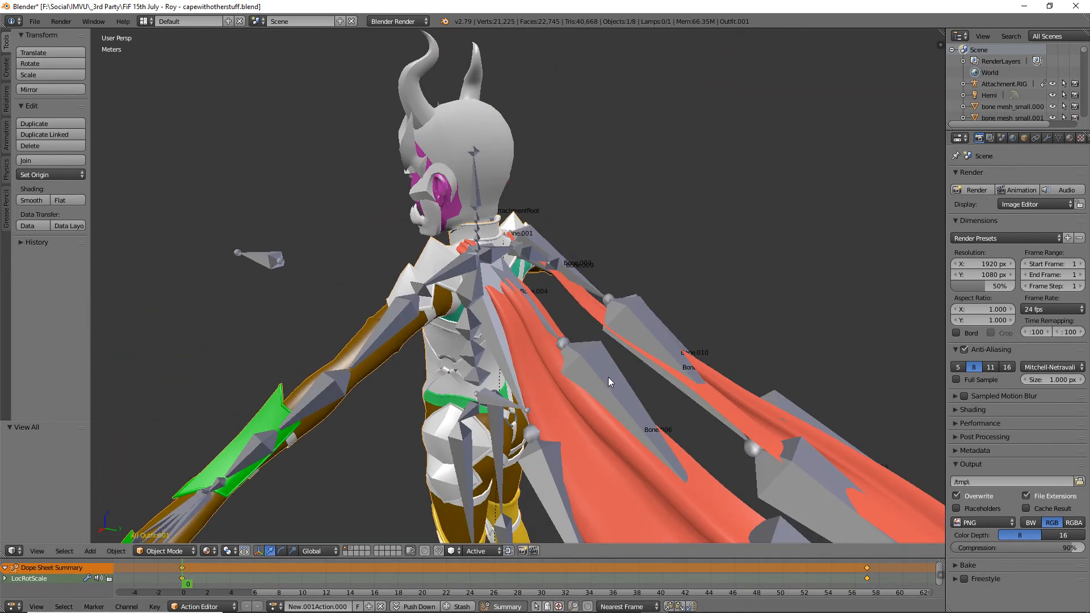
pyautogui.rightClick(609, 381)
pyautogui.moveTo(190, 586); pyautogui.dragTo(308, 581)
pyautogui.moveTo(347, 575); pyautogui.dragTo(363, 574)
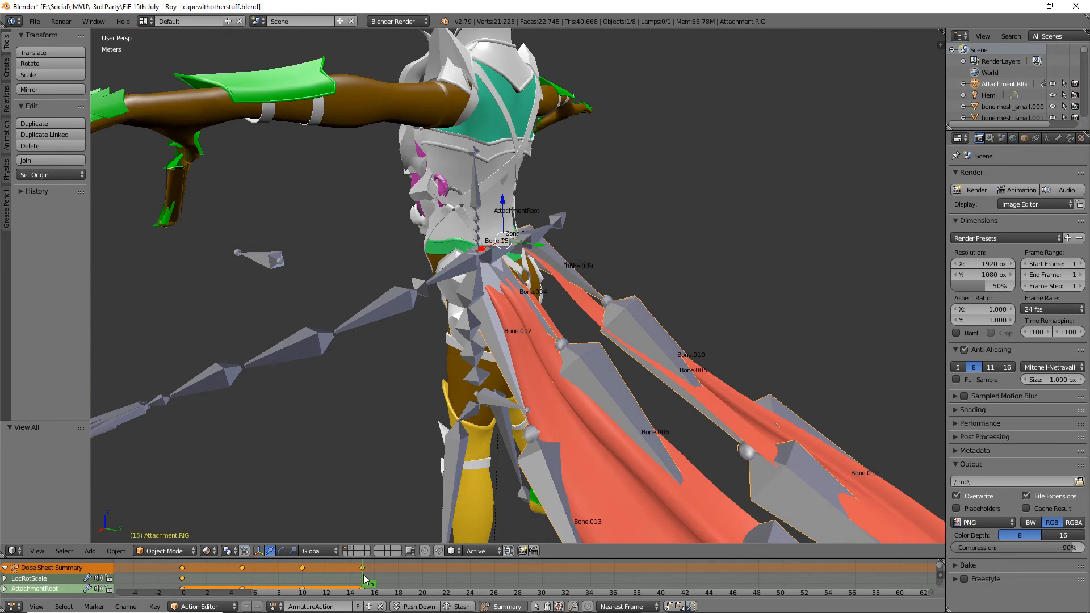
# Check the whole character from the front at frame 15 and return the animation to frame 0.
pyautogui.scroll(-3, 519, 337)
pyautogui.moveTo(519, 337); pyautogui.dragTo(427, 202, button='middle')
pyautogui.moveTo(440, 248); pyautogui.dragTo(485, 281, button='middle')
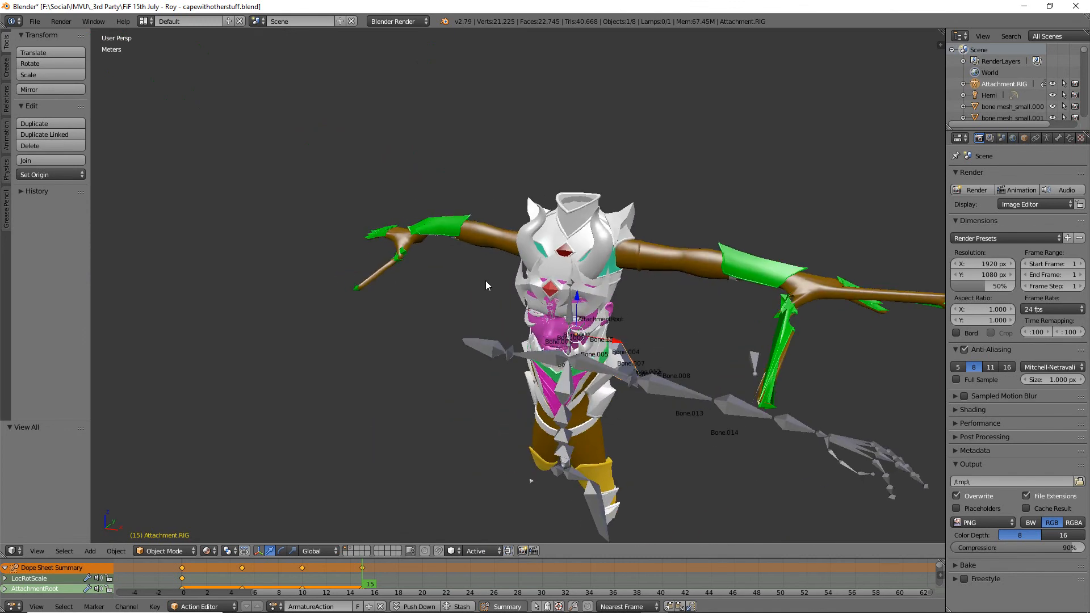
pyautogui.scroll(3, 615, 268)
pyautogui.moveTo(362, 588); pyautogui.dragTo(188, 589)
# Select the outfit, enlarge the outliner, and find and hide the Outfit.001 object.
pyautogui.rightClick(526, 367)
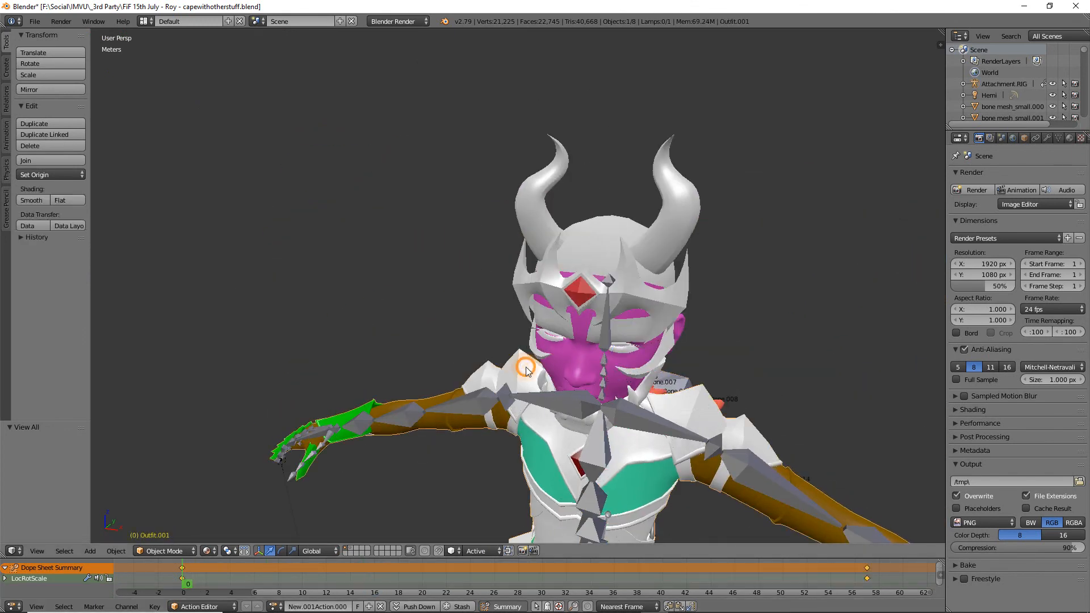
pyautogui.moveTo(528, 367)
pyautogui.mouseDown(button='middle')
pyautogui.moveTo(556, 377)
pyautogui.moveTo(539, 374)
pyautogui.mouseUp(button='middle')
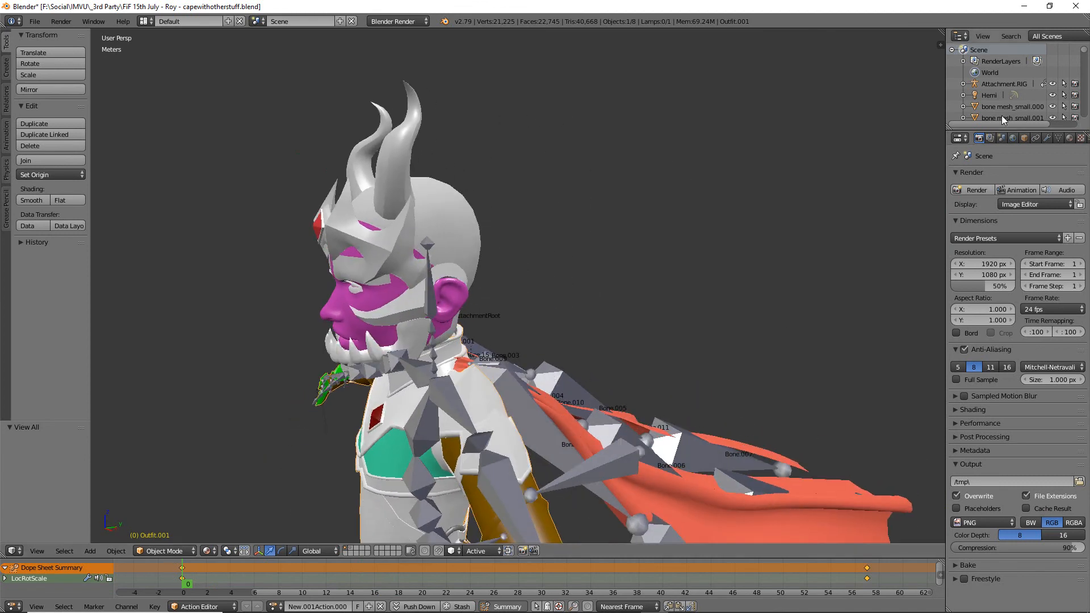
pyautogui.moveTo(1013, 130); pyautogui.dragTo(1015, 286)
pyautogui.scroll(-10, 1030, 193)
pyautogui.scroll(-20, 1027, 199)
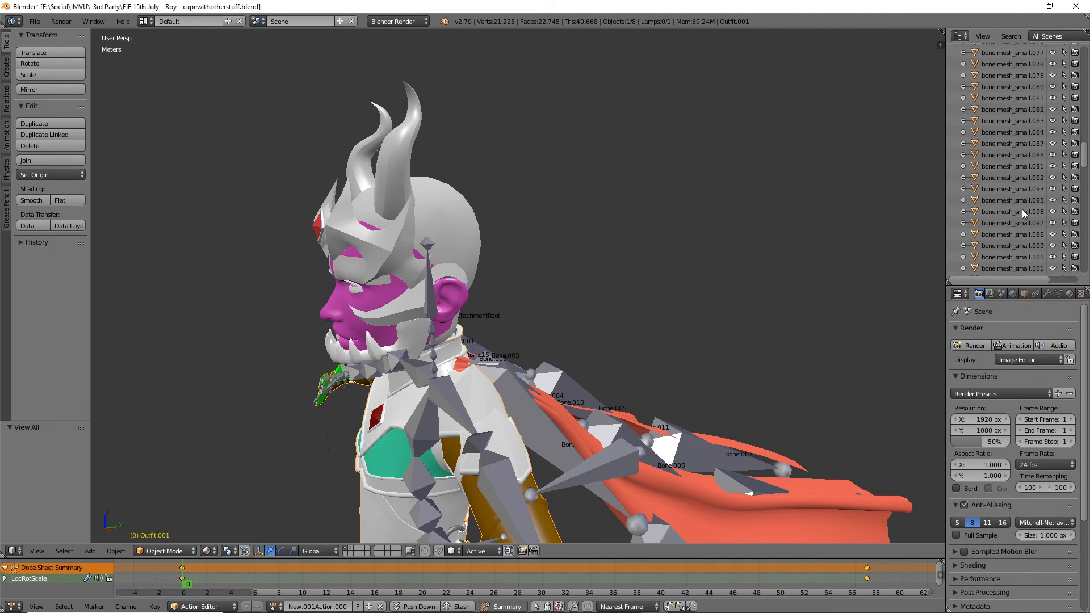
pyautogui.scroll(-2, 1016, 214)
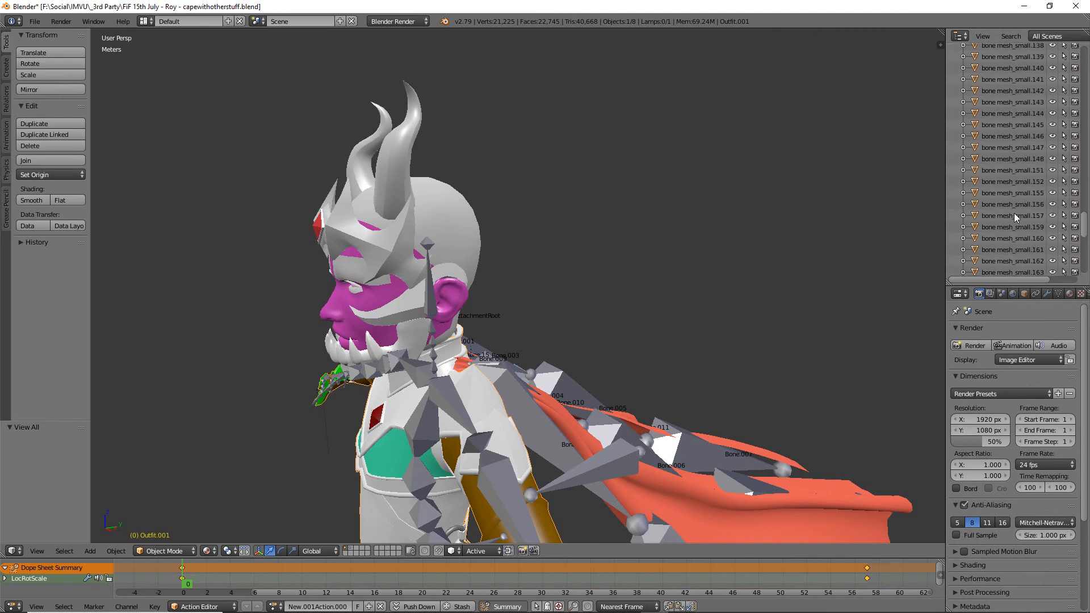
pyautogui.scroll(-8, 1006, 212)
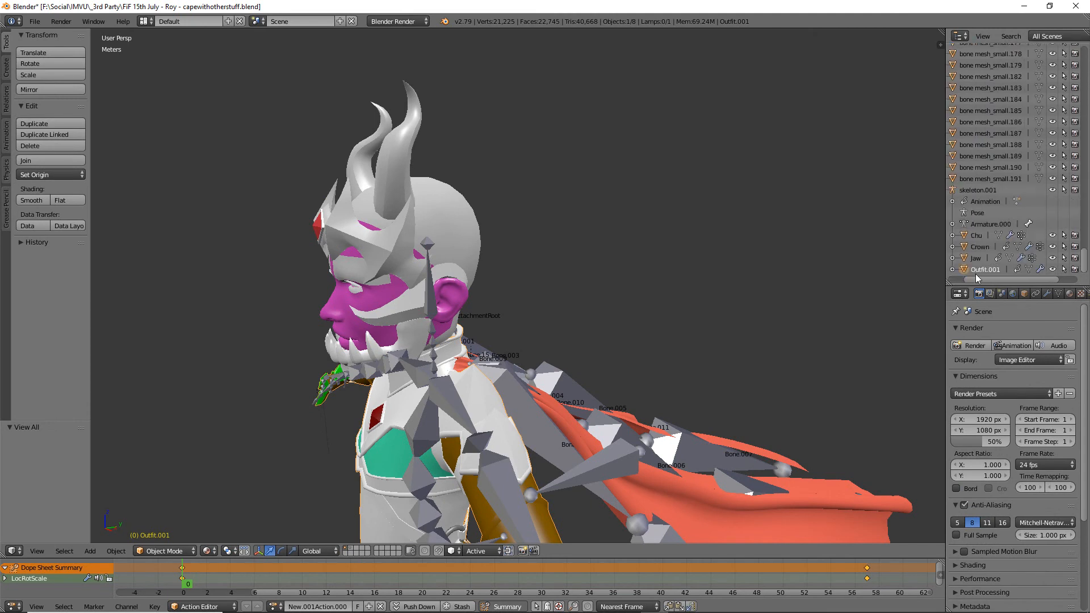
pyautogui.click(1052, 270)
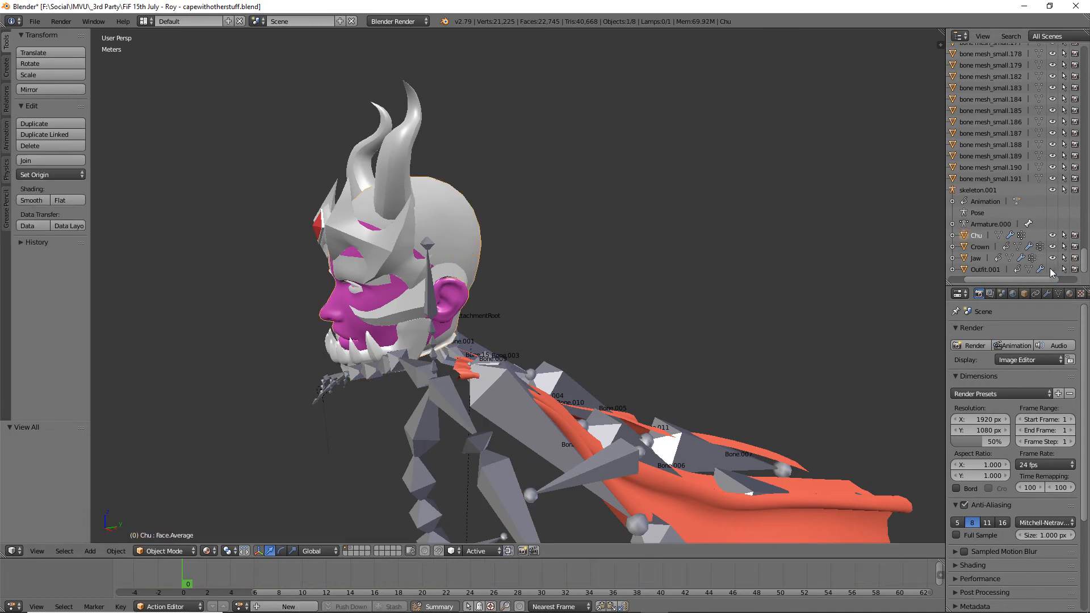
# Hide the head, crown and jaw objects: Chu, Crown and Jaw.
pyautogui.click(1053, 235)
pyautogui.rightClick(390, 222)
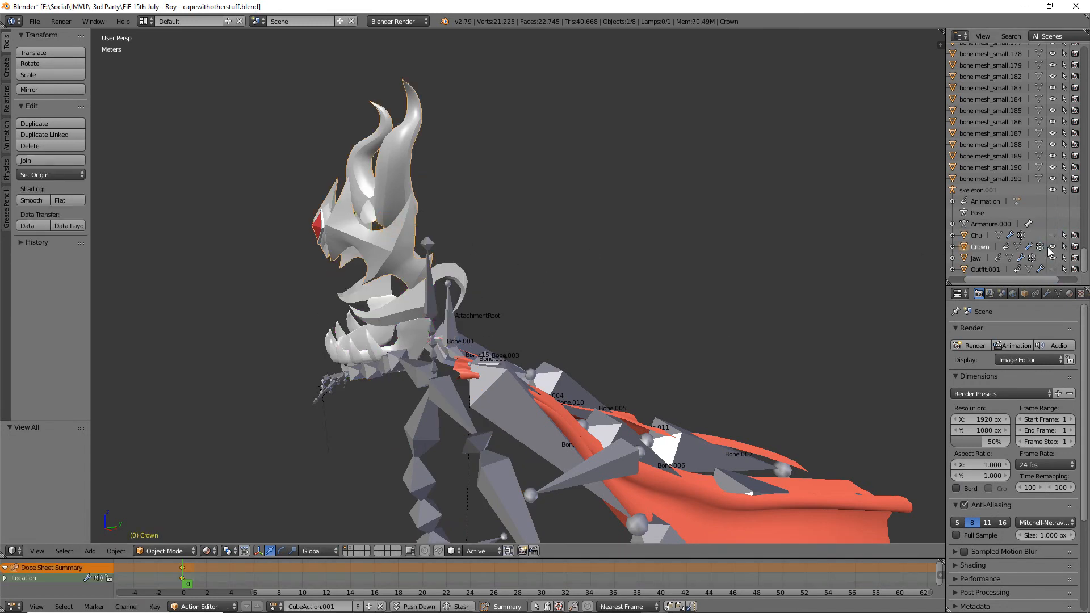
pyautogui.click(1052, 246)
pyautogui.rightClick(376, 278)
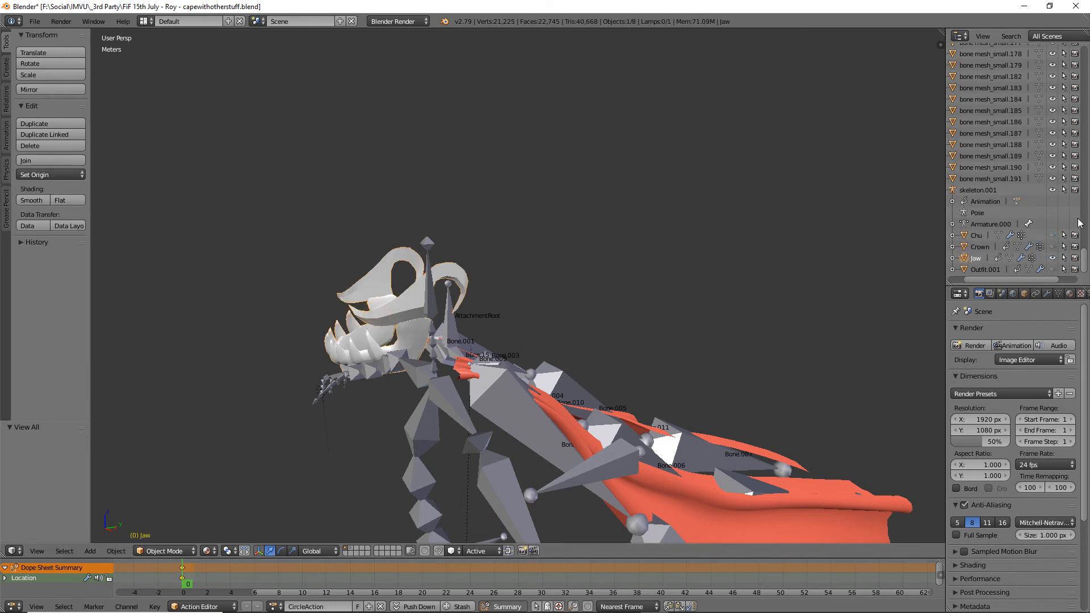
pyautogui.click(1052, 259)
# Select the cape armature Attachment.RIG and scrub its action, finishing at frame 0.
pyautogui.moveTo(817, 294); pyautogui.dragTo(453, 382, button='middle')
pyautogui.rightClick(453, 381)
pyautogui.moveTo(579, 382); pyautogui.dragTo(407, 309, button='middle')
pyautogui.rightClick(400, 306)
pyautogui.scroll(-5, 400, 306)
pyautogui.moveTo(532, 367)
pyautogui.mouseDown(button='middle')
pyautogui.moveTo(407, 372)
pyautogui.moveTo(516, 369)
pyautogui.mouseUp(button='middle')
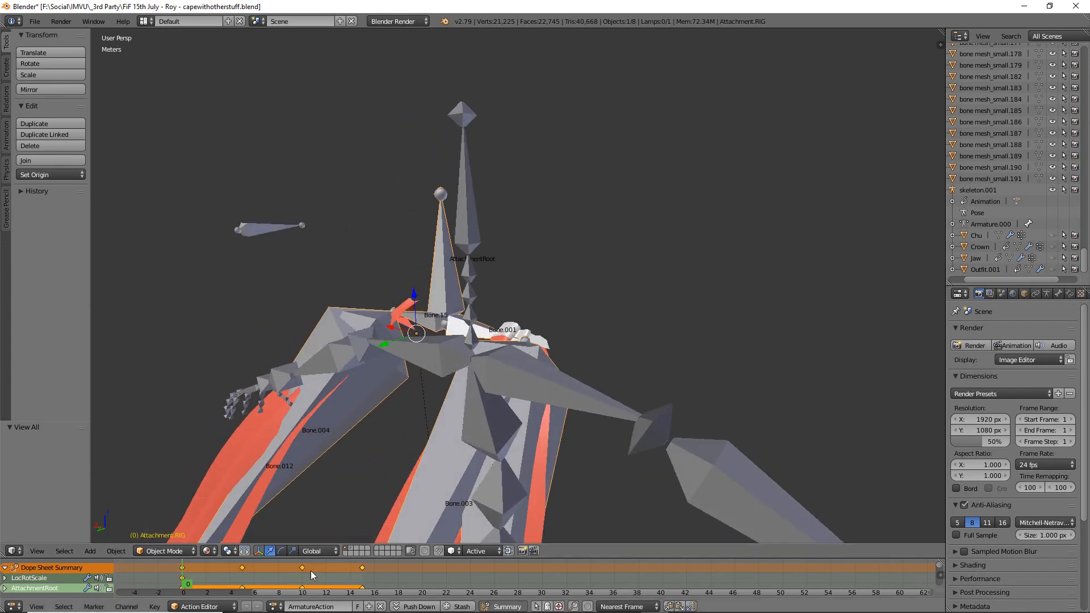
pyautogui.moveTo(186, 588)
pyautogui.mouseDown()
pyautogui.moveTo(394, 564)
pyautogui.moveTo(127, 564)
pyautogui.moveTo(404, 566)
pyautogui.moveTo(183, 578)
pyautogui.mouseUp()
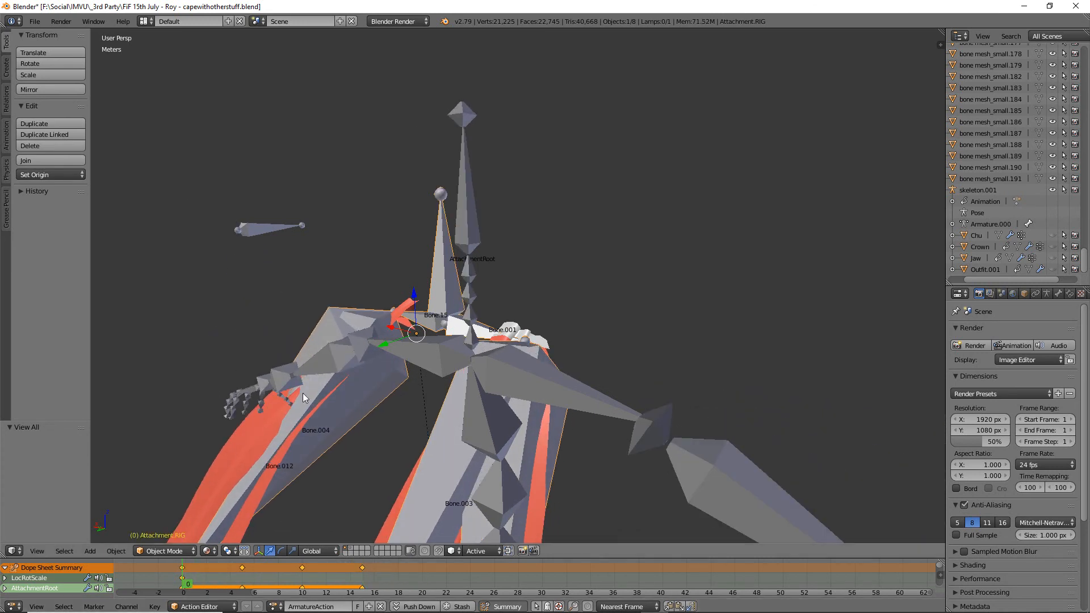
# Try moving the cape armature upwards along the skeleton's neck.
pyautogui.moveTo(372, 404); pyautogui.dragTo(445, 399, button='middle')
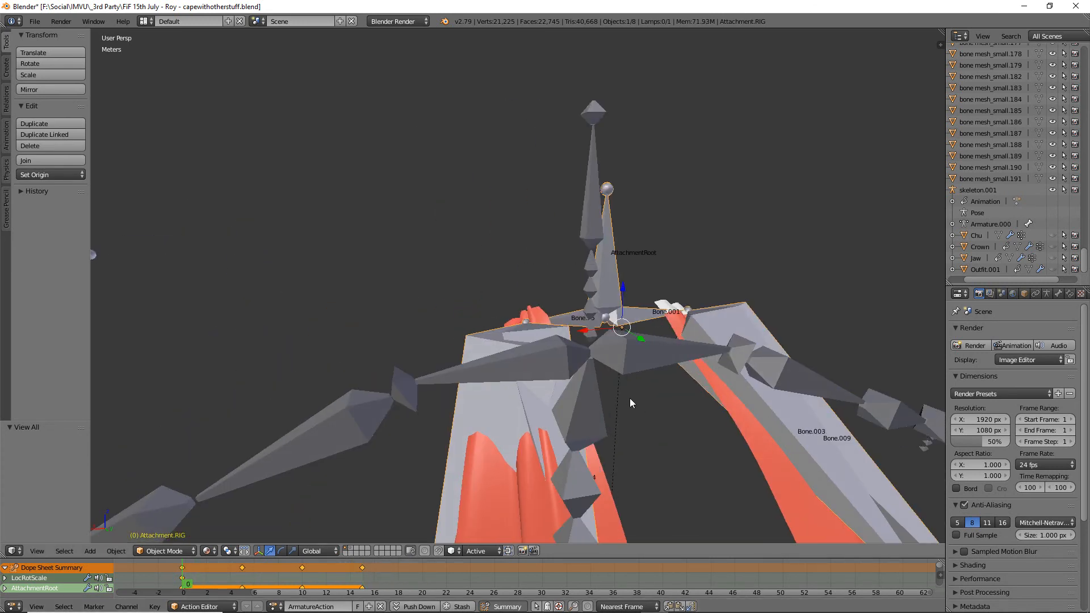
pyautogui.press('g')
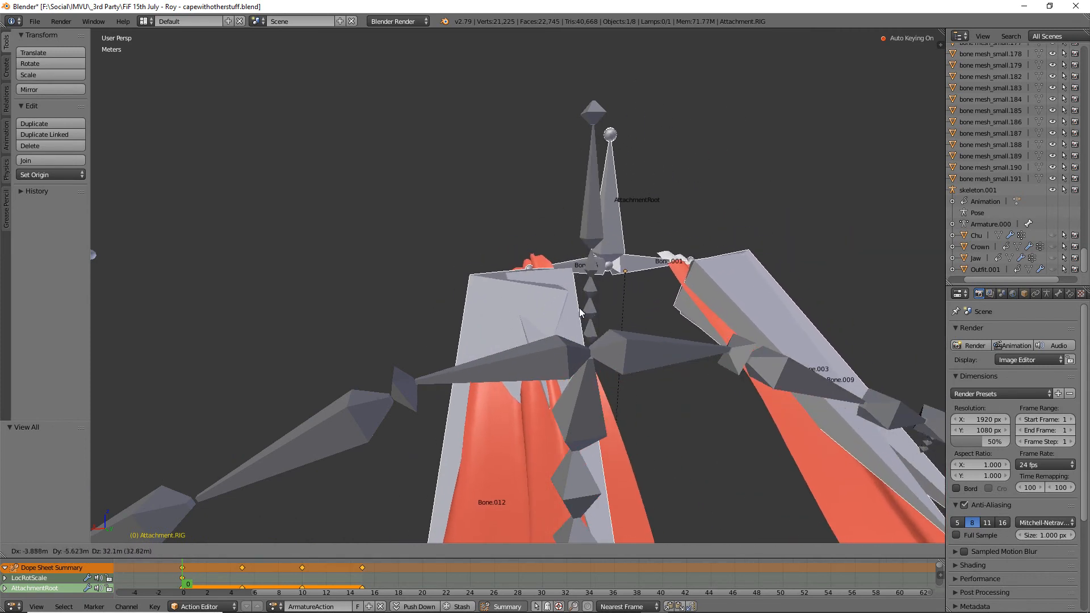
pyautogui.rightClick(558, 314)
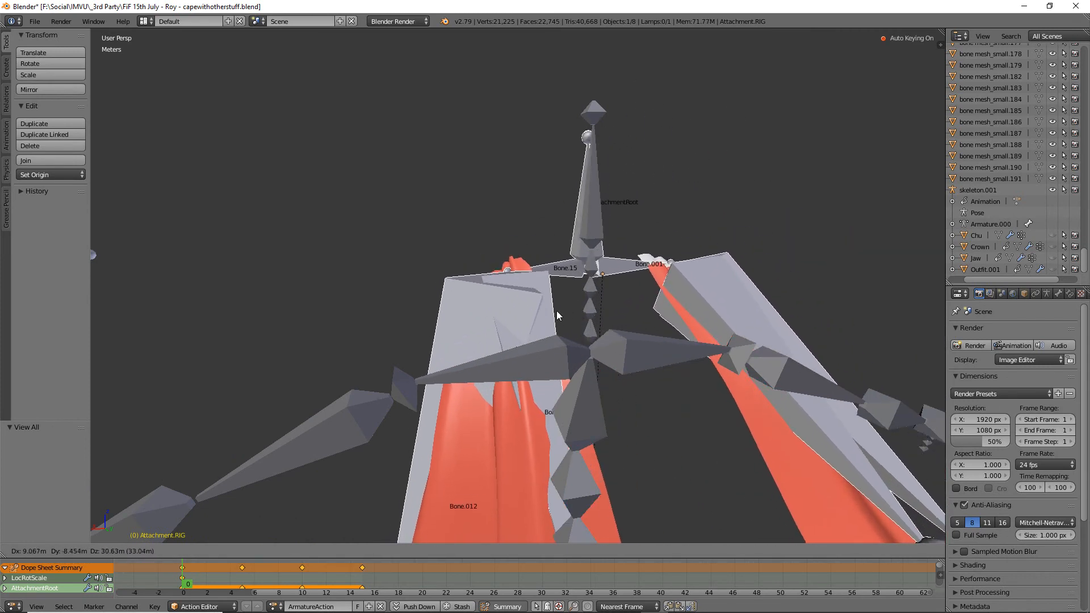
# Examine where the cape's upper bones sit relative to the skeleton's neck and shoulders from the side and front.
pyautogui.moveTo(505, 328); pyautogui.dragTo(400, 336, button='middle')
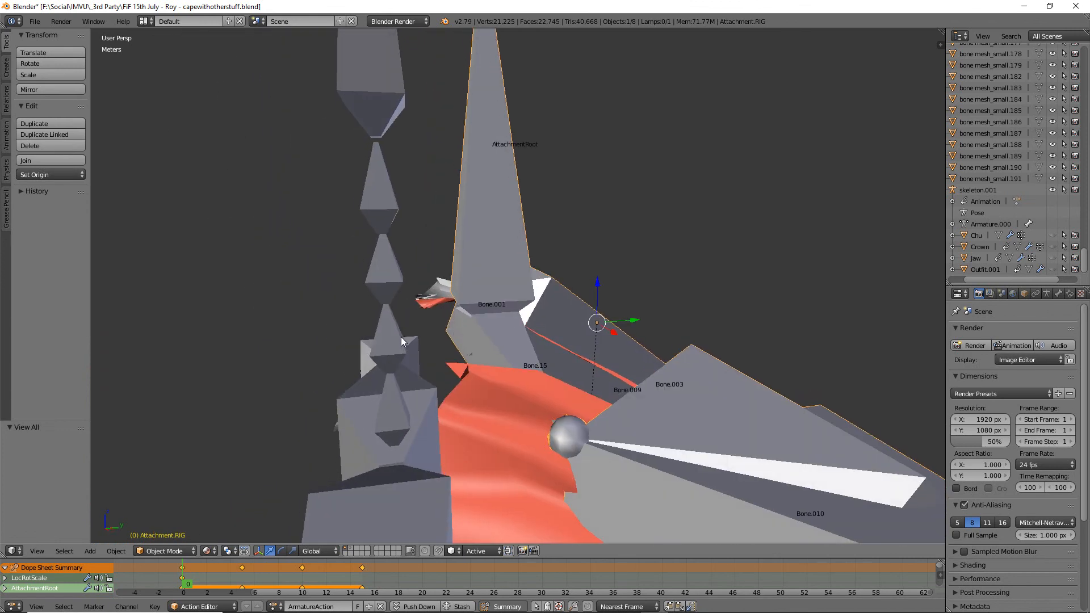
pyautogui.scroll(-2, 401, 336)
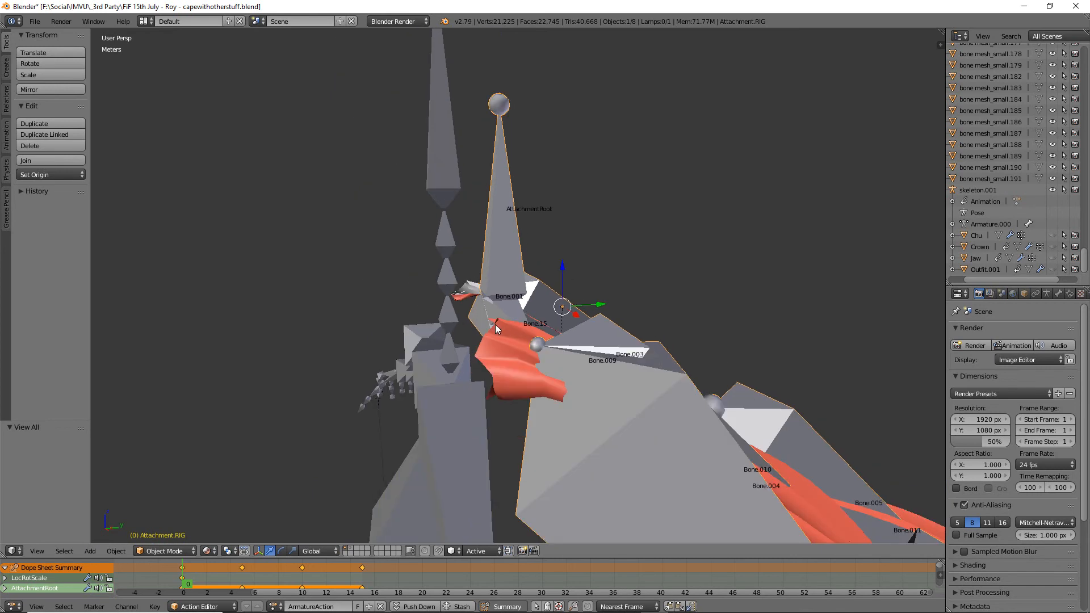
pyautogui.moveTo(481, 329); pyautogui.dragTo(398, 328, button='middle')
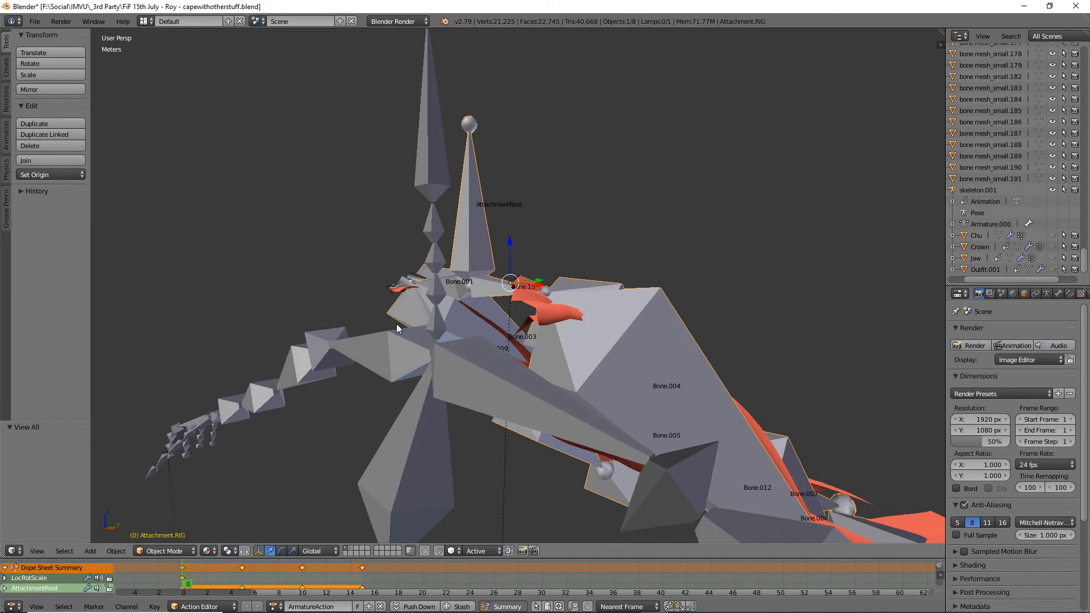
pyautogui.moveTo(399, 324); pyautogui.dragTo(429, 358, button='middle')
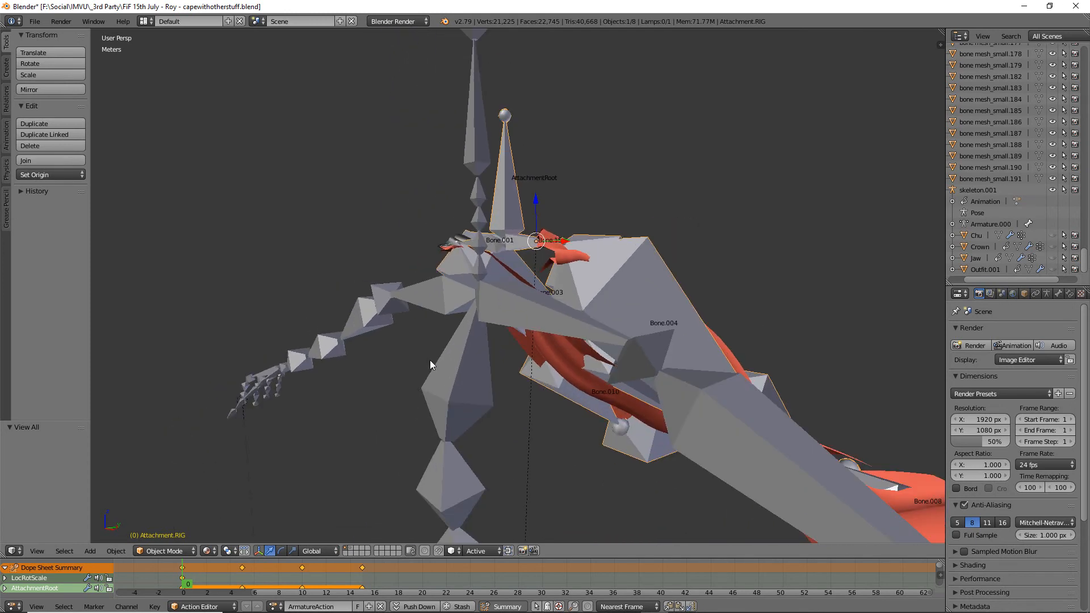
pyautogui.moveTo(436, 337); pyautogui.dragTo(465, 337, button='middle')
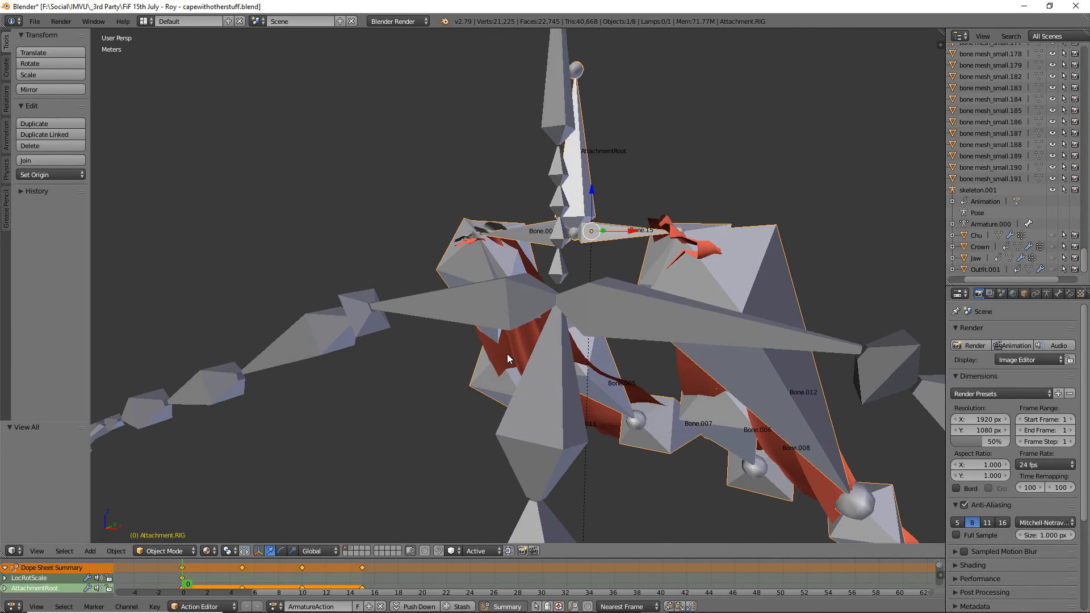
pyautogui.moveTo(603, 311); pyautogui.dragTo(527, 319, button='middle')
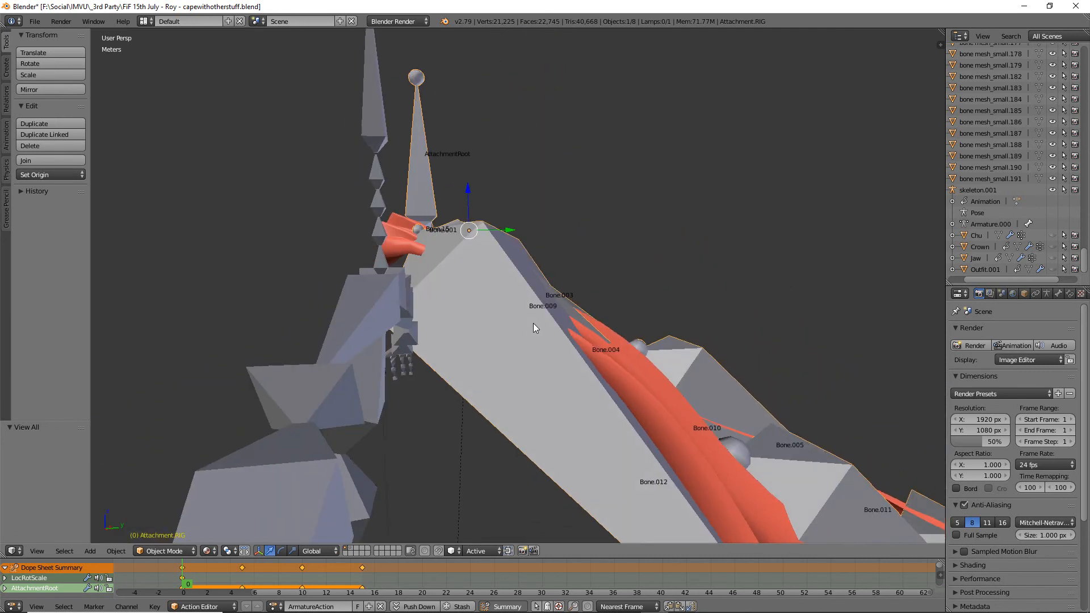
pyautogui.moveTo(453, 294); pyautogui.dragTo(492, 358, button='middle')
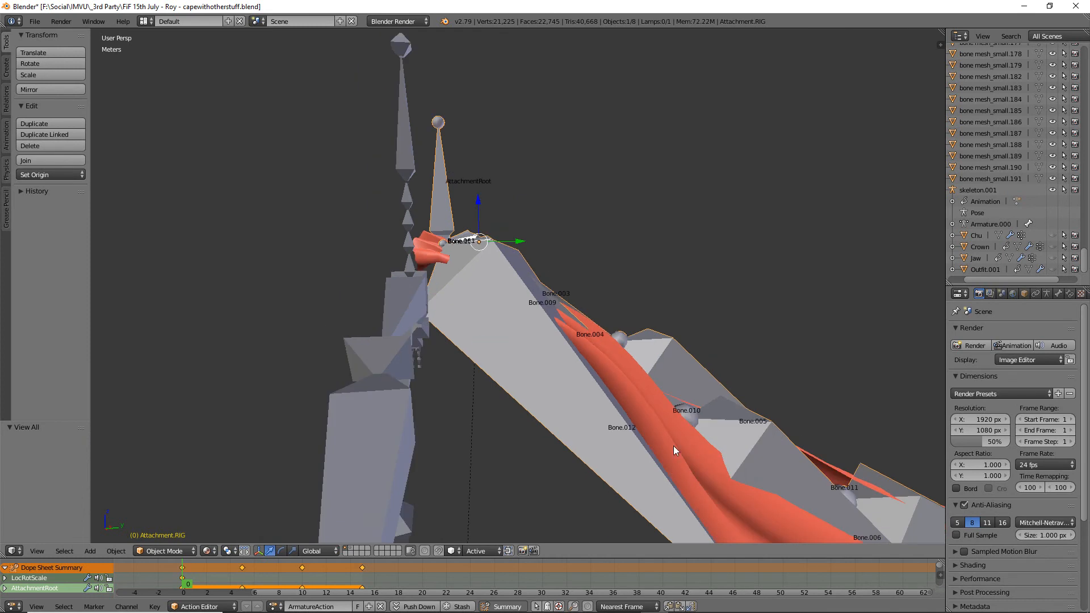
# Open the cape armature's display settings, try B-Bone, and set its bones to display as Stick.
pyautogui.click(1025, 294)
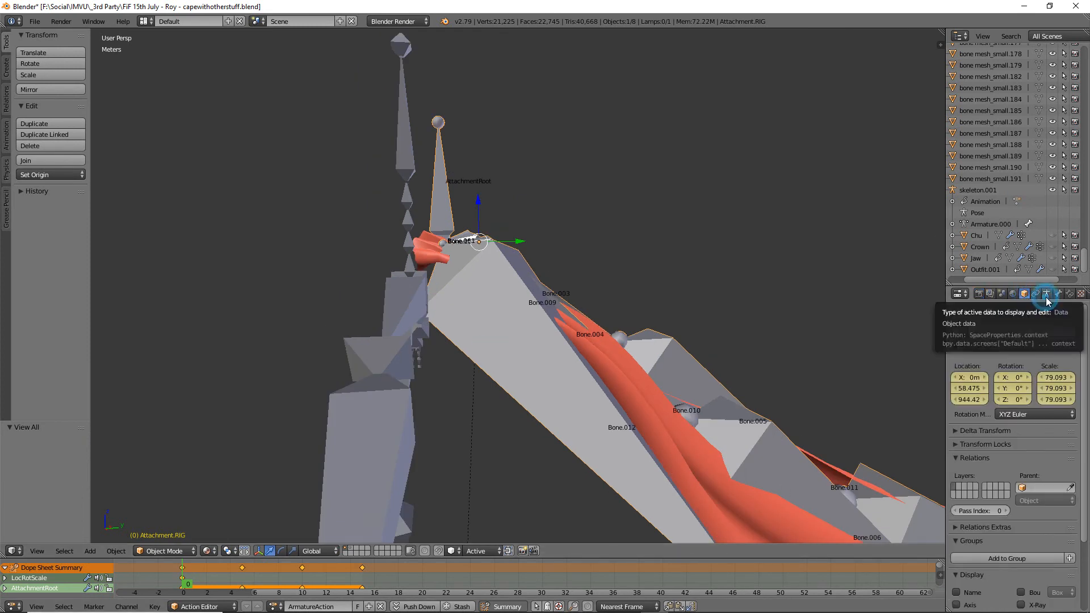
pyautogui.click(1047, 294)
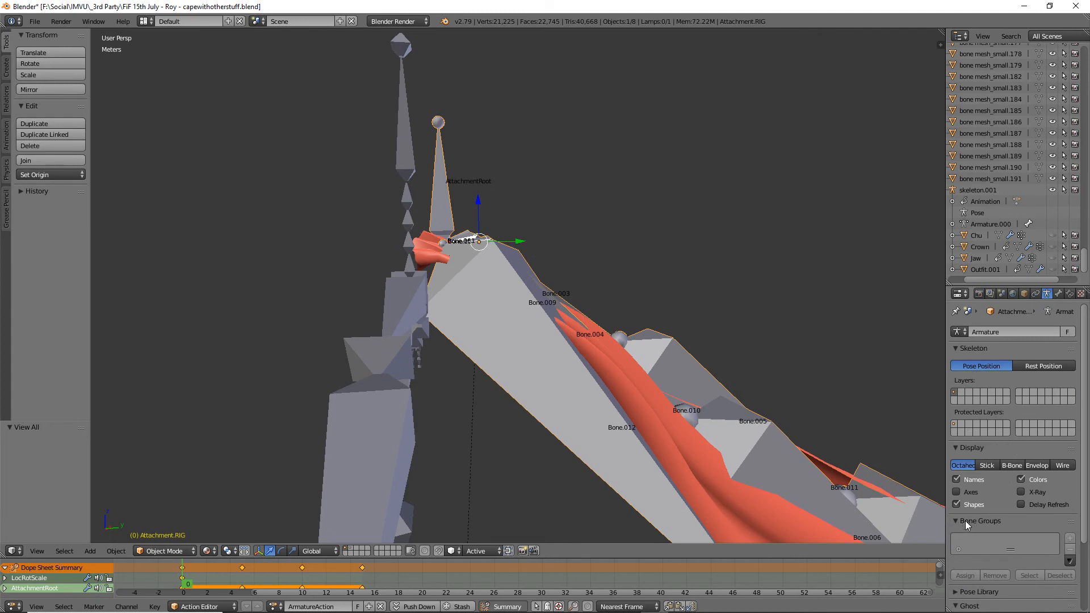
pyautogui.click(986, 466)
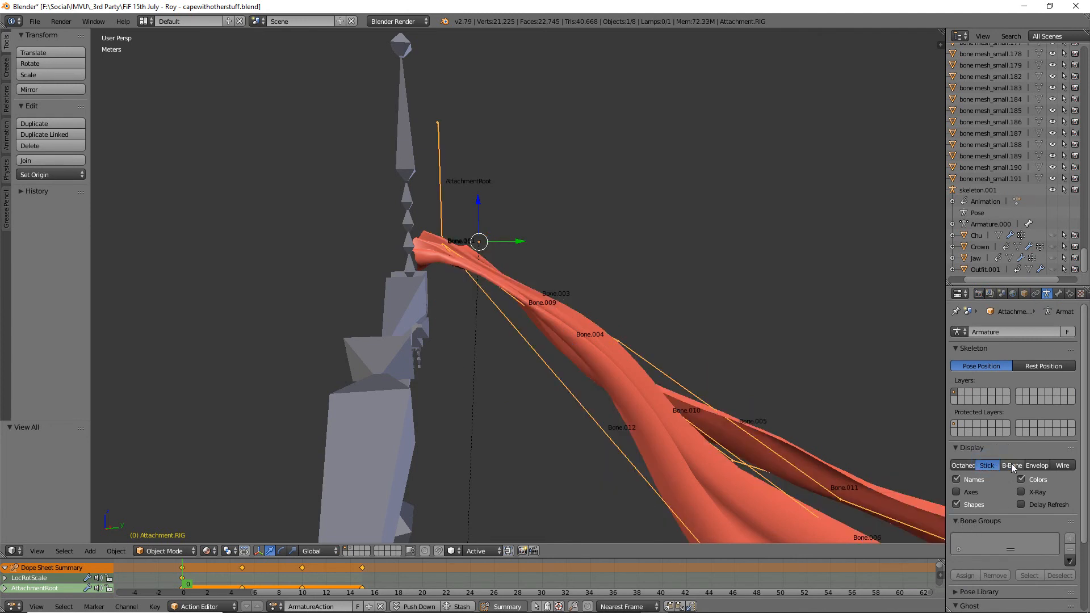
pyautogui.click(1015, 466)
pyautogui.click(987, 466)
# Select the character's skeleton.001, try Octahedral and B-Bone display, and set its bones to Stick.
pyautogui.moveTo(767, 432); pyautogui.dragTo(365, 336, button='middle')
pyautogui.rightClick(364, 336)
pyautogui.click(988, 465)
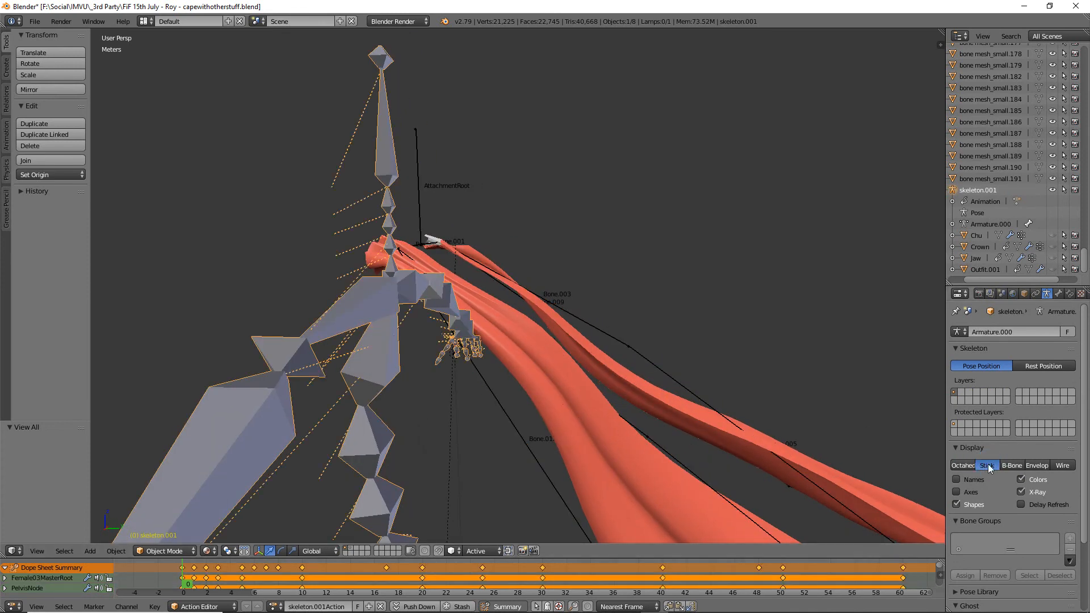
pyautogui.click(964, 468)
pyautogui.click(1011, 466)
pyautogui.click(989, 466)
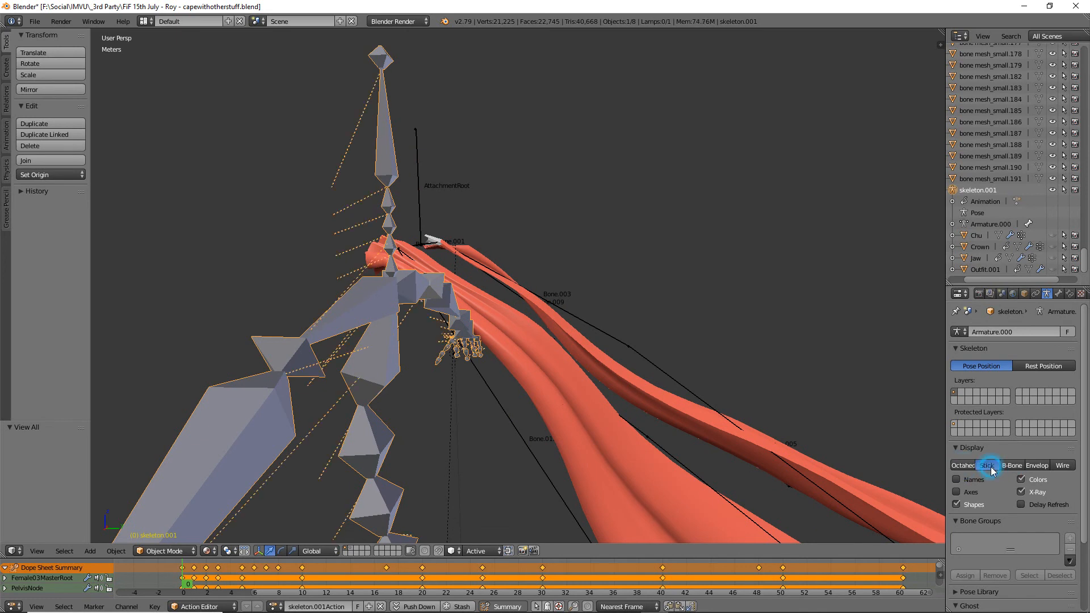
# Try the skeleton without X-Ray, turn X-Ray back on, and turn off its custom bone Shapes.
pyautogui.click(1020, 492)
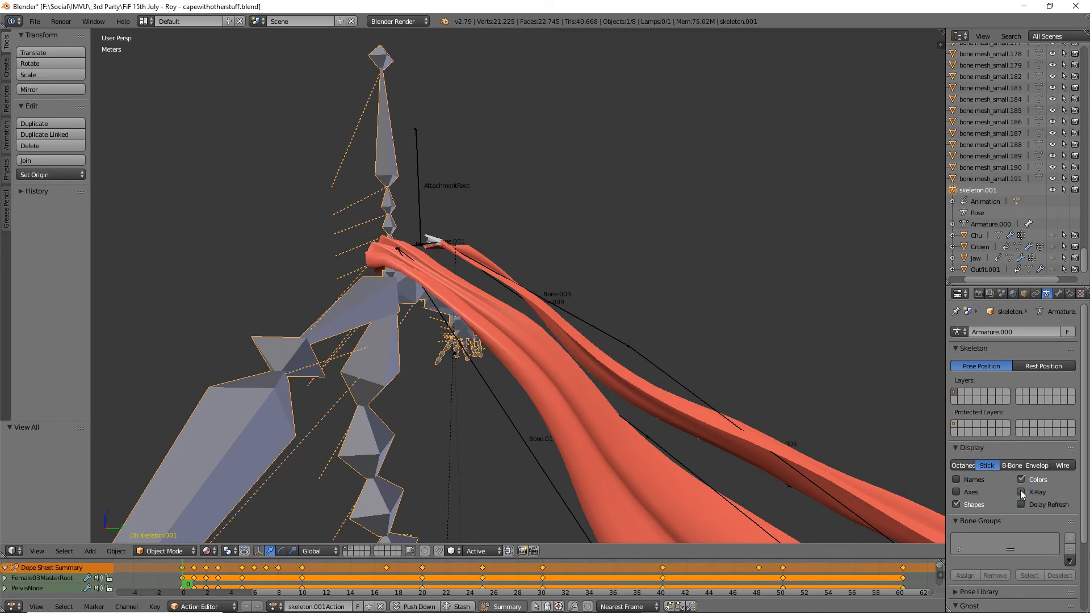
pyautogui.click(1021, 492)
pyautogui.click(958, 504)
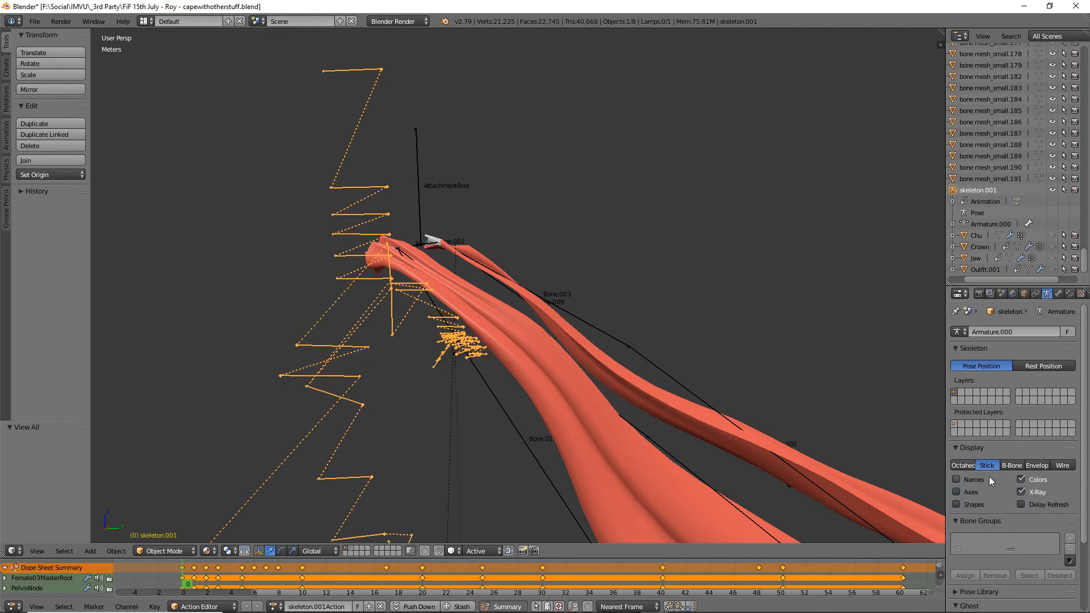
# Try the skeleton's custom bone Shapes on and off to compare how its neck bones sit near the cape.
pyautogui.click(957, 505)
pyautogui.moveTo(596, 389); pyautogui.dragTo(815, 420, button='middle')
pyautogui.click(957, 504)
pyautogui.moveTo(540, 315); pyautogui.dragTo(550, 320, button='middle')
pyautogui.scroll(3, 545, 317)
pyautogui.scroll(2, 542, 309)
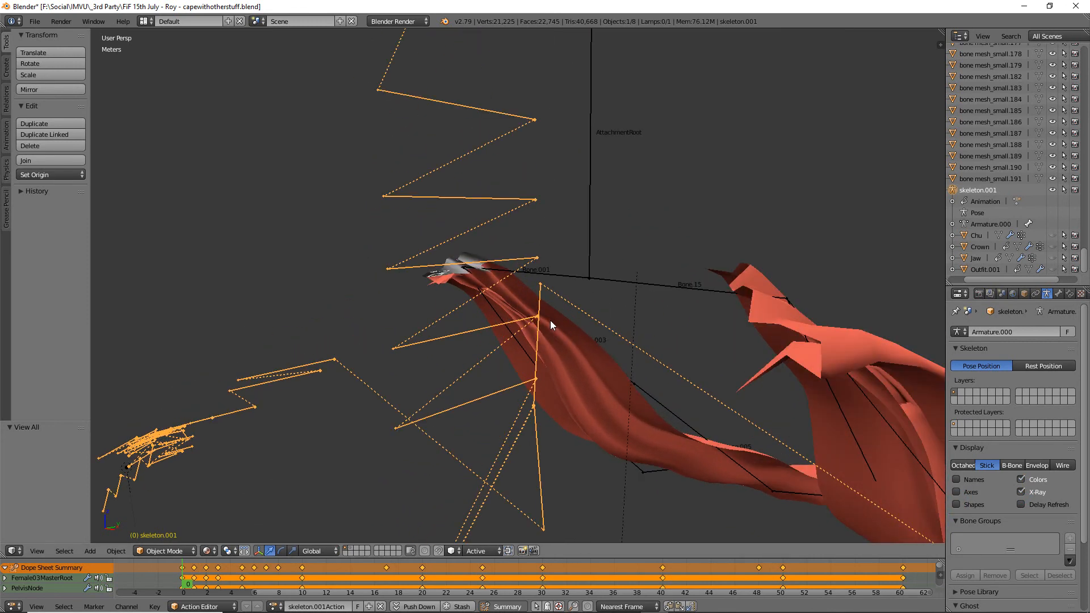
# Set the skeleton's bones to Octahedral display with custom Shapes turned on, after briefly comparing Stick display.
pyautogui.click(971, 465)
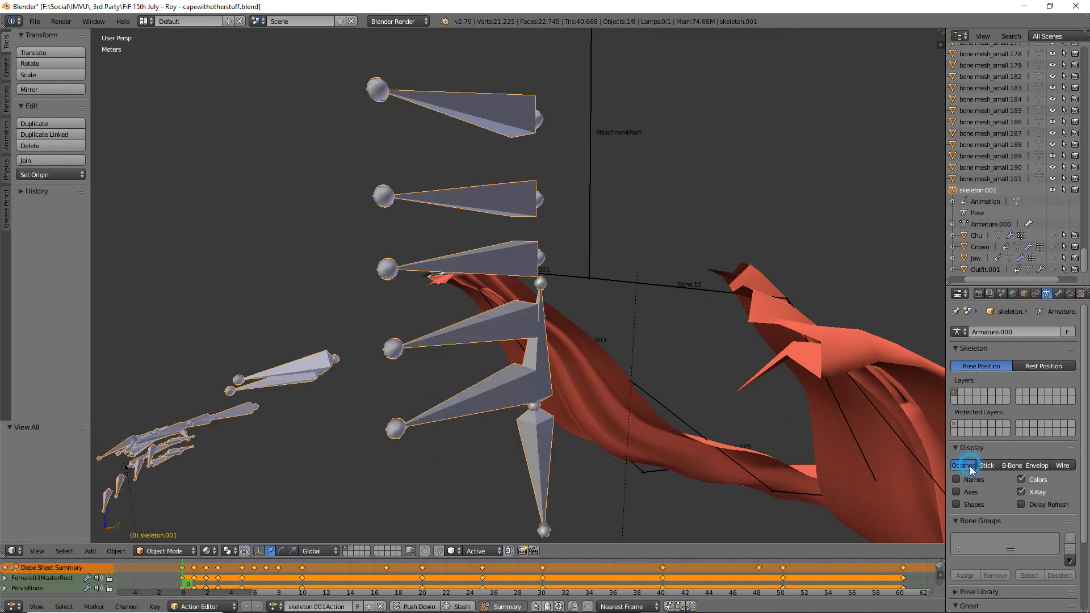
pyautogui.click(956, 505)
pyautogui.click(987, 465)
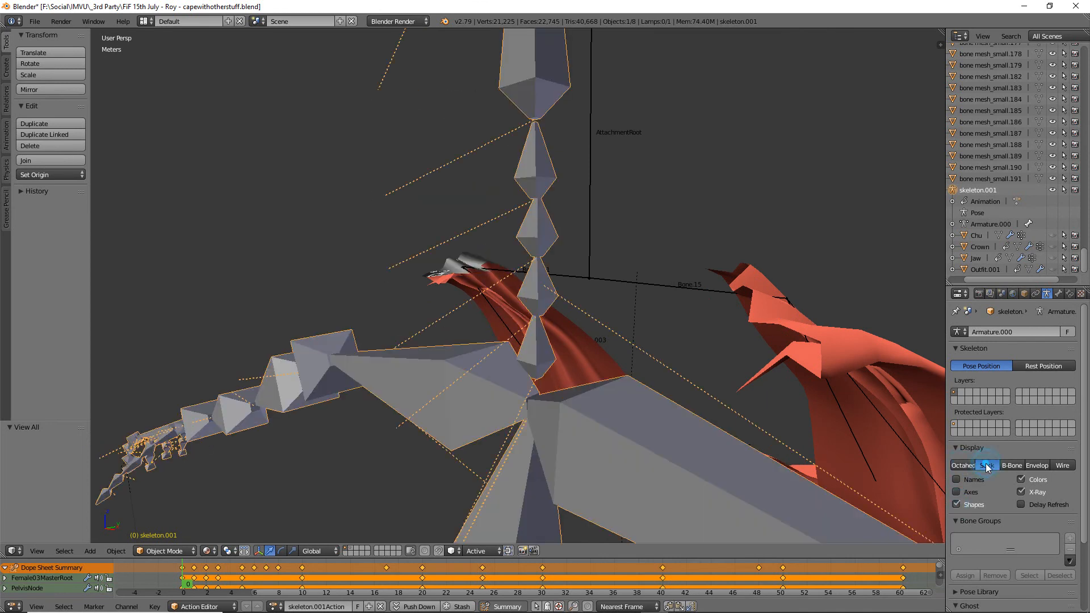
pyautogui.click(966, 465)
pyautogui.moveTo(665, 379); pyautogui.dragTo(596, 306, button='middle')
# Select the cape armature Attachment.RIG and set the viewport's clip start to 1 m.
pyautogui.rightClick(571, 298)
pyautogui.press('n')
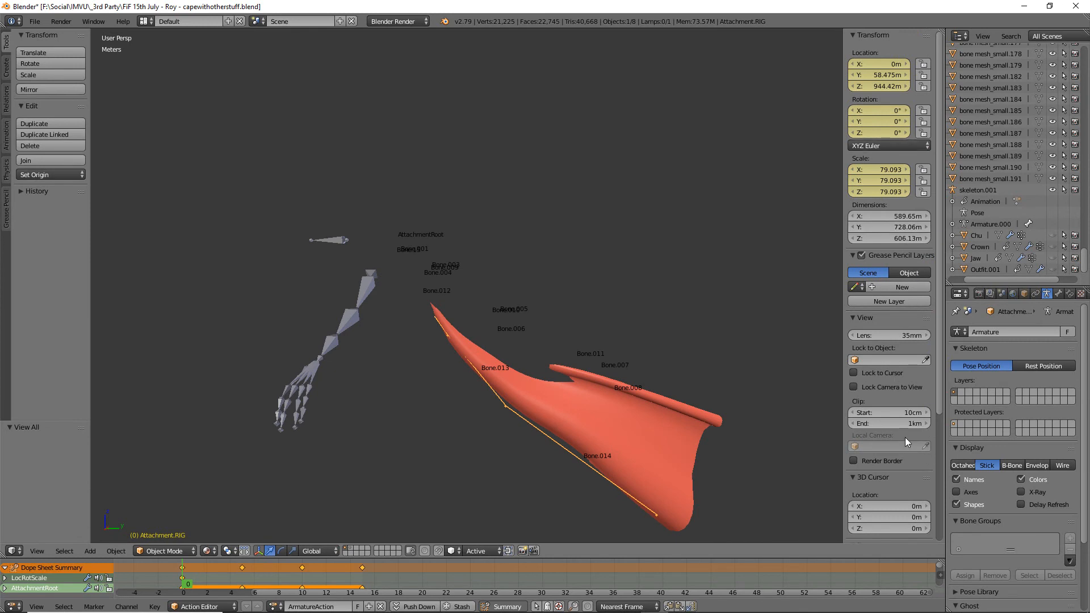
pyautogui.click(908, 411)
pyautogui.write('1')
pyautogui.press('Return')
pyautogui.click(910, 425)
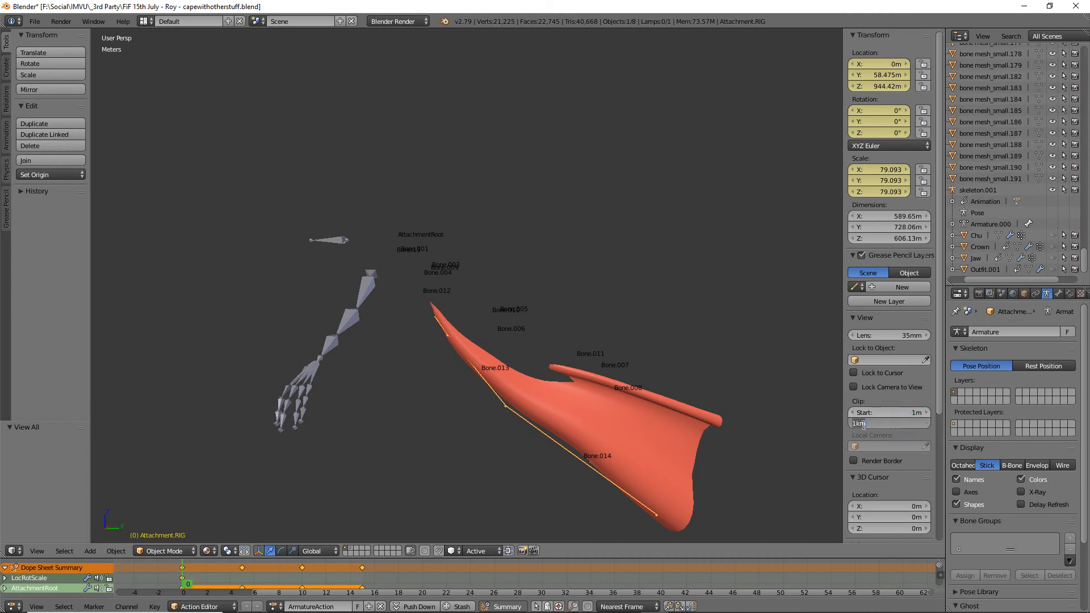
pyautogui.click(858, 401)
# Set the viewport's grid floor scale to 100 and keep its number of lines at 16.
pyautogui.scroll(-7, 854, 482)
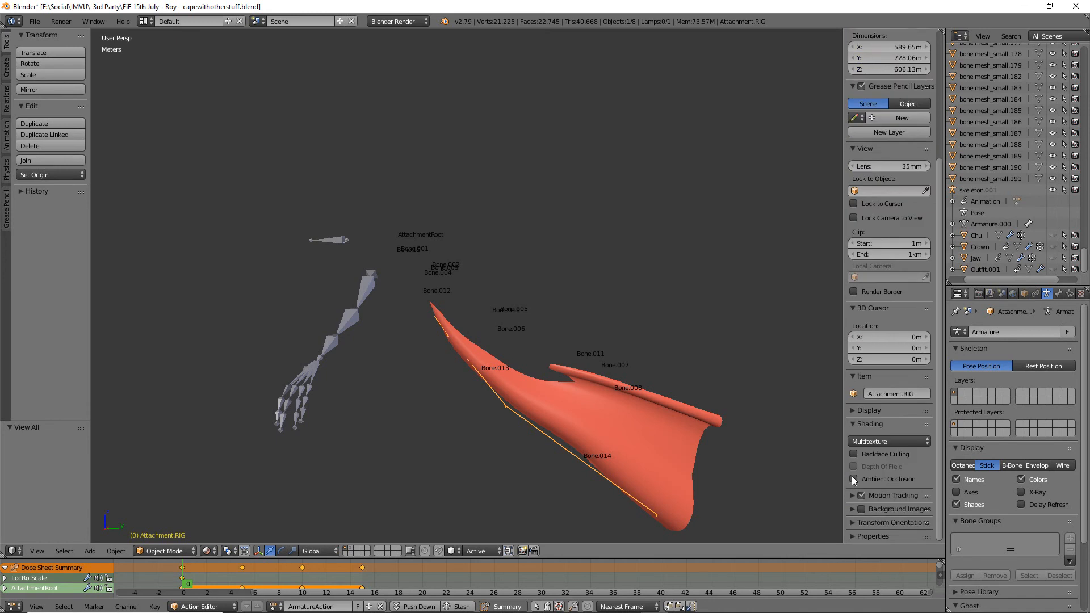
pyautogui.click(849, 411)
pyautogui.scroll(-4, 852, 414)
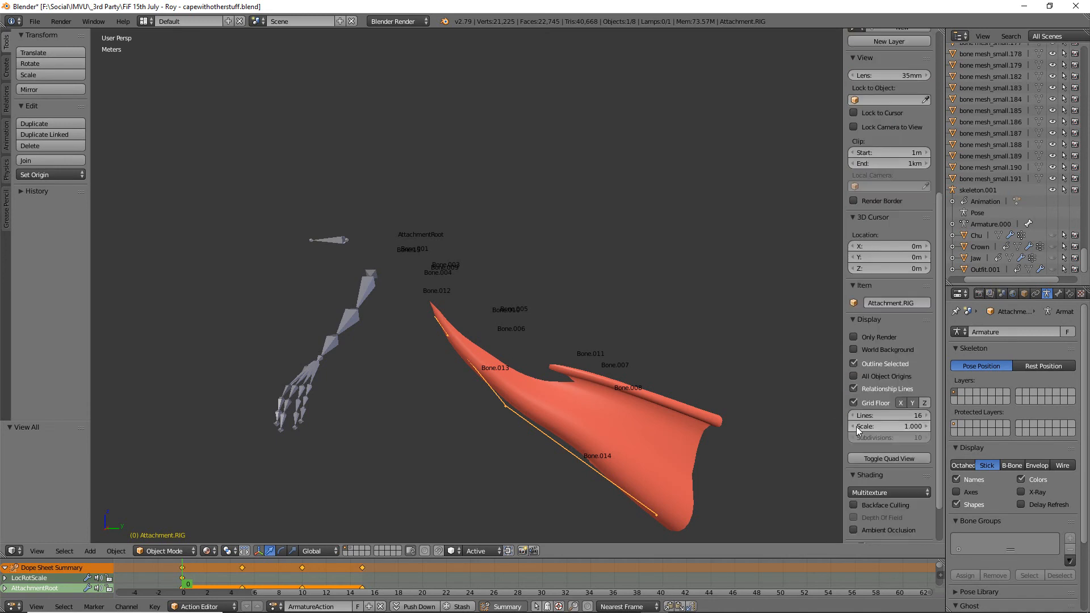
pyautogui.click(911, 424)
pyautogui.write('100')
pyautogui.press('Return')
pyautogui.click(897, 415)
pyautogui.press('Return')
pyautogui.scroll(-3, 883, 493)
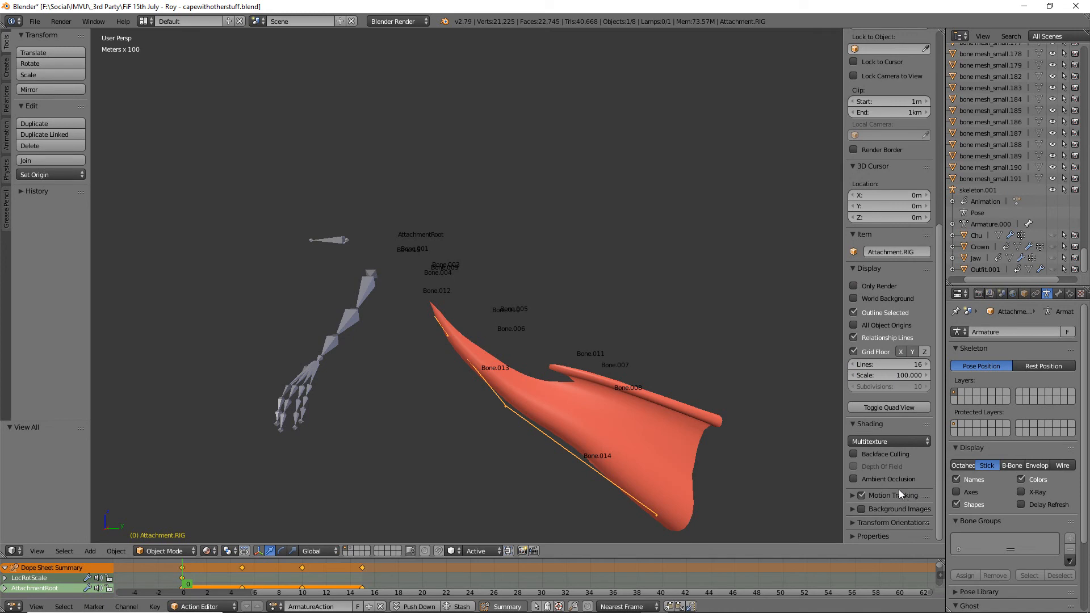
# Set the viewport's clip end to 10 km, after trying 10 m.
pyautogui.scroll(10, 908, 380)
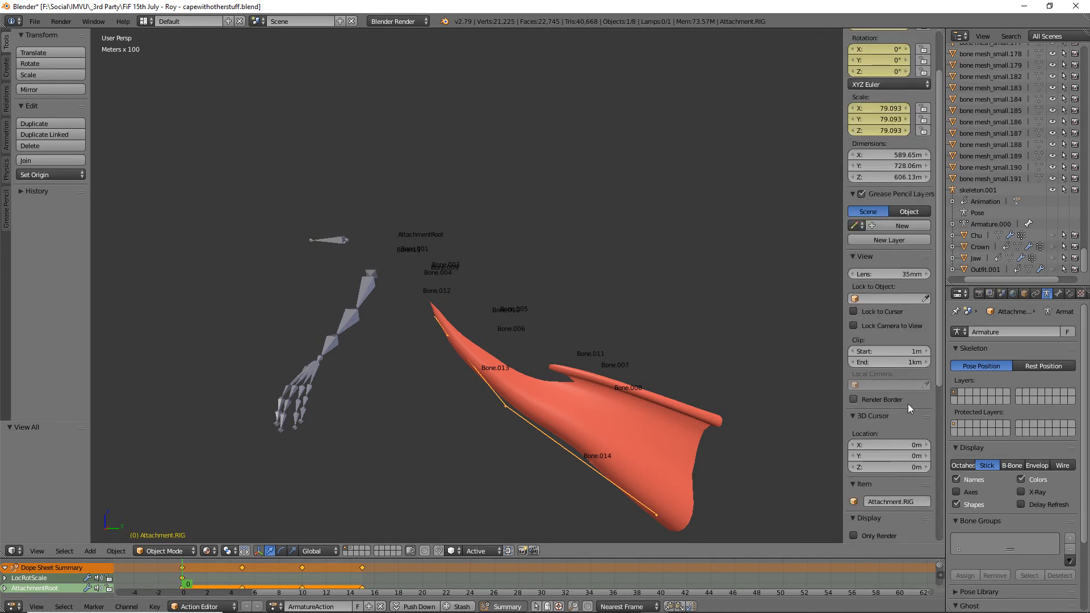
pyautogui.scroll(3, 907, 374)
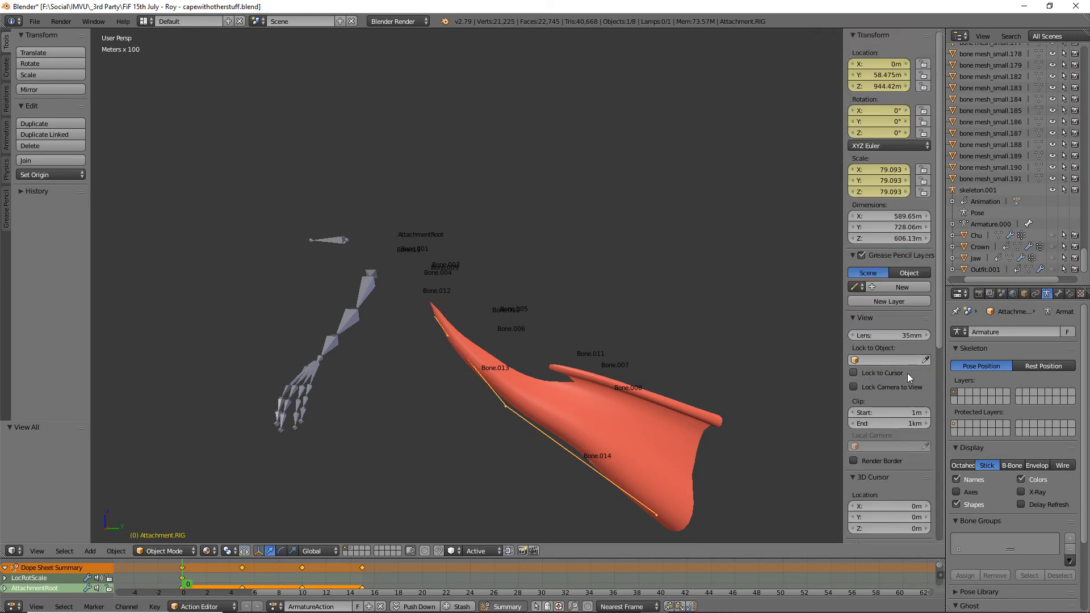
pyautogui.click(910, 424)
pyautogui.write('10')
pyautogui.press('Return')
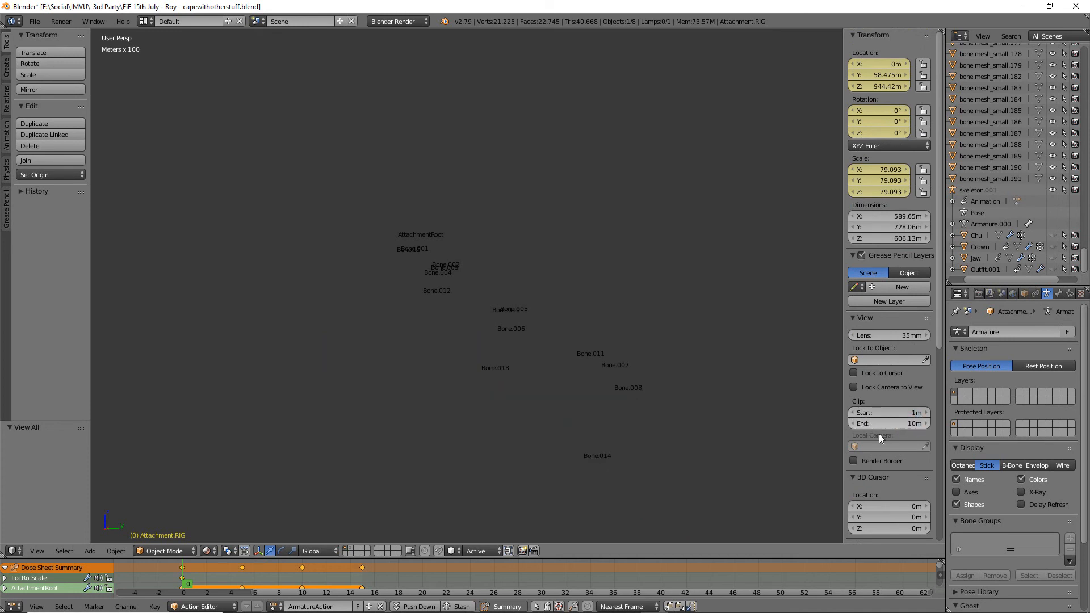
pyautogui.click(880, 423)
pyautogui.write('10,000')
pyautogui.press('Return')
pyautogui.click(900, 425)
pyautogui.click(860, 423)
pyautogui.write('000')
pyautogui.press('Return')
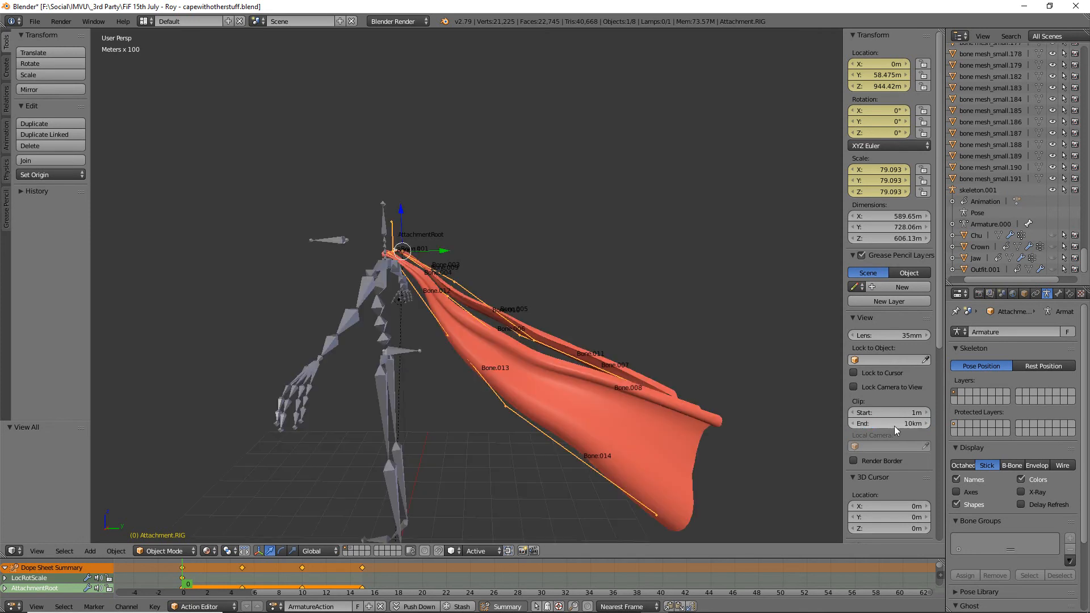
# Return to frame 0, try the visibility of Chu and Crown, and show the Outfit.001 mesh around the skeleton.
pyautogui.moveTo(457, 399); pyautogui.dragTo(355, 483, button='middle')
pyautogui.click(188, 584)
pyautogui.moveTo(191, 586)
pyautogui.mouseDown()
pyautogui.moveTo(366, 588)
pyautogui.moveTo(184, 587)
pyautogui.mouseUp()
pyautogui.scroll(3, 326, 321)
pyautogui.moveTo(326, 322); pyautogui.dragTo(546, 387, button='middle')
pyautogui.click(1052, 235)
pyautogui.click(1052, 235)
pyautogui.click(1052, 247)
pyautogui.click(1052, 247)
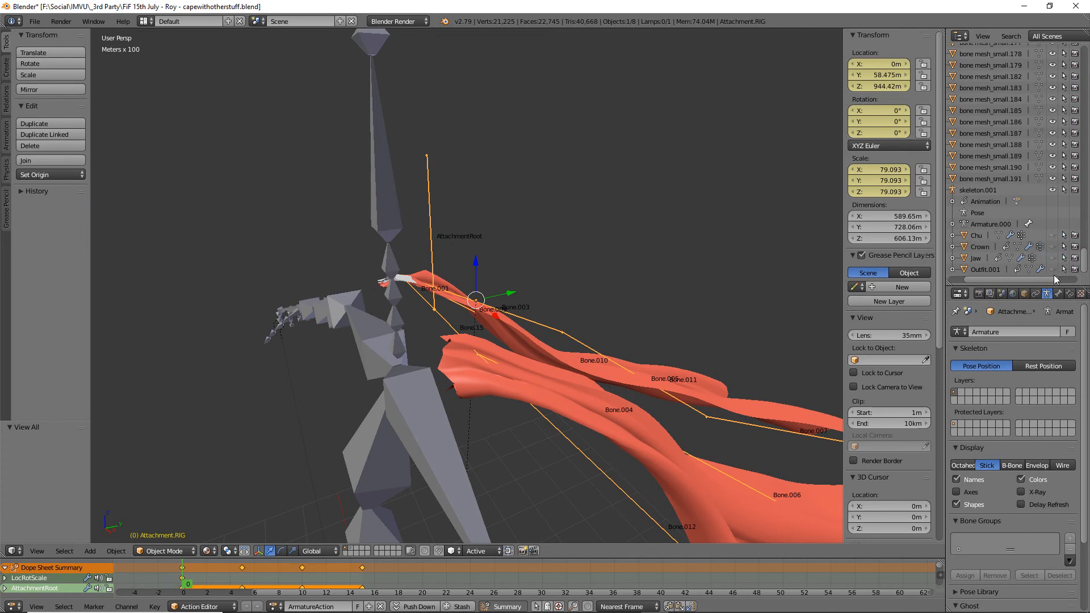
pyautogui.click(1053, 270)
pyautogui.moveTo(369, 340); pyautogui.dragTo(391, 337, button='middle')
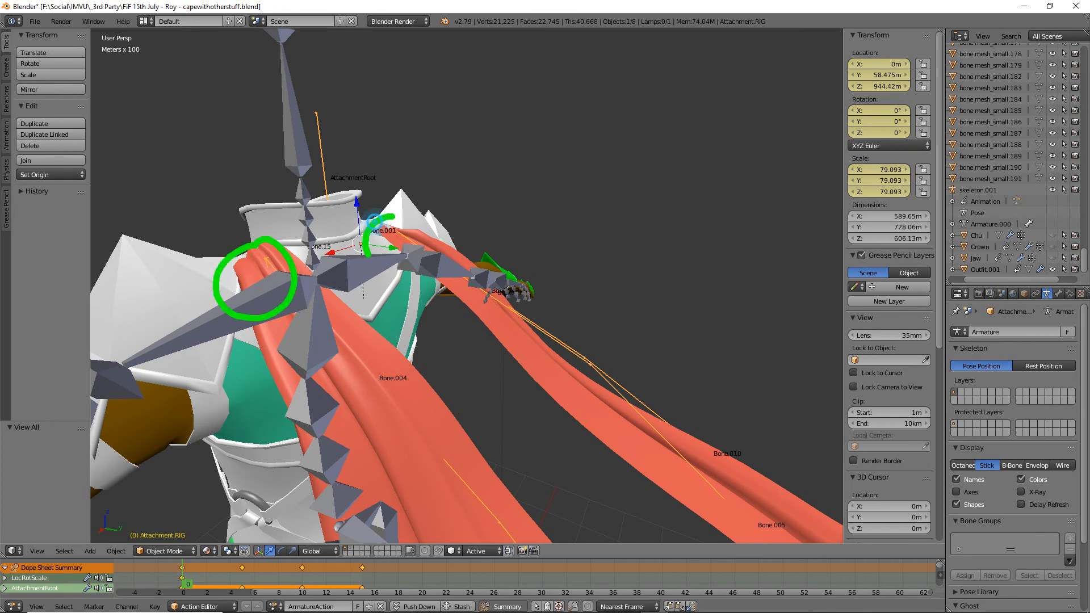
pyautogui.moveTo(313, 111)
pyautogui.mouseDown()
pyautogui.moveTo(336, 235)
pyautogui.moveTo(404, 233)
pyautogui.mouseUp()
pyautogui.moveTo(336, 243)
pyautogui.mouseDown()
pyautogui.moveTo(277, 284)
pyautogui.moveTo(407, 479)
pyautogui.mouseUp()
pyautogui.moveTo(406, 234)
pyautogui.mouseDown()
pyautogui.moveTo(499, 347)
pyautogui.moveTo(587, 430)
pyautogui.moveTo(590, 418)
pyautogui.mouseUp()
pyautogui.moveTo(411, 471); pyautogui.dragTo(414, 484)
pyautogui.moveTo(624, 361); pyautogui.dragTo(730, 309)
pyautogui.moveTo(441, 463)
pyautogui.mouseDown()
pyautogui.moveTo(511, 468)
pyautogui.moveTo(533, 451)
pyautogui.mouseUp()
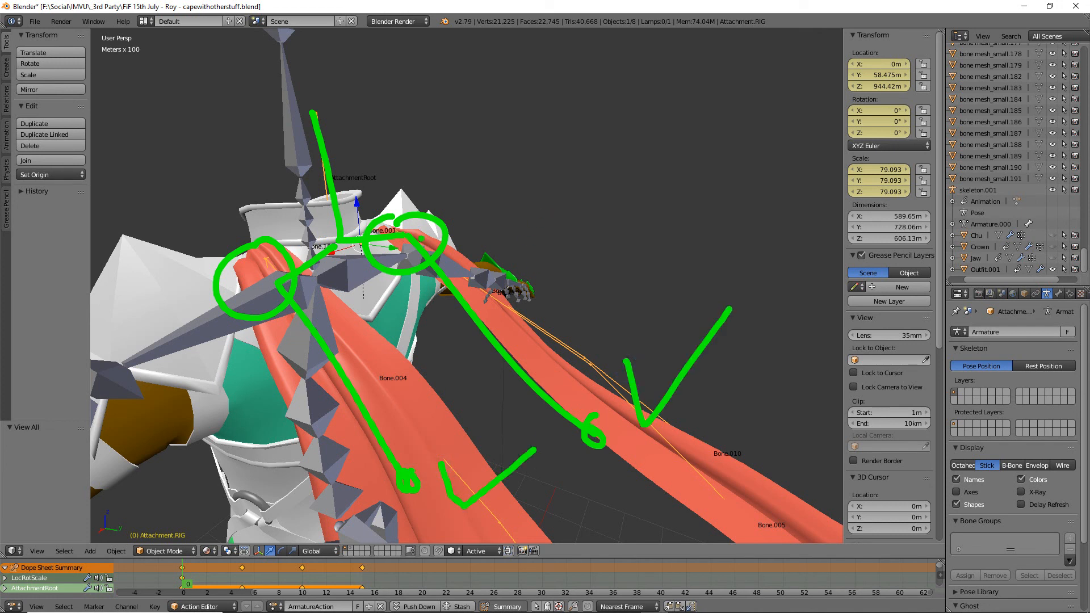
pyautogui.moveTo(420, 246); pyautogui.dragTo(484, 211)
pyautogui.moveTo(282, 308); pyautogui.dragTo(369, 309)
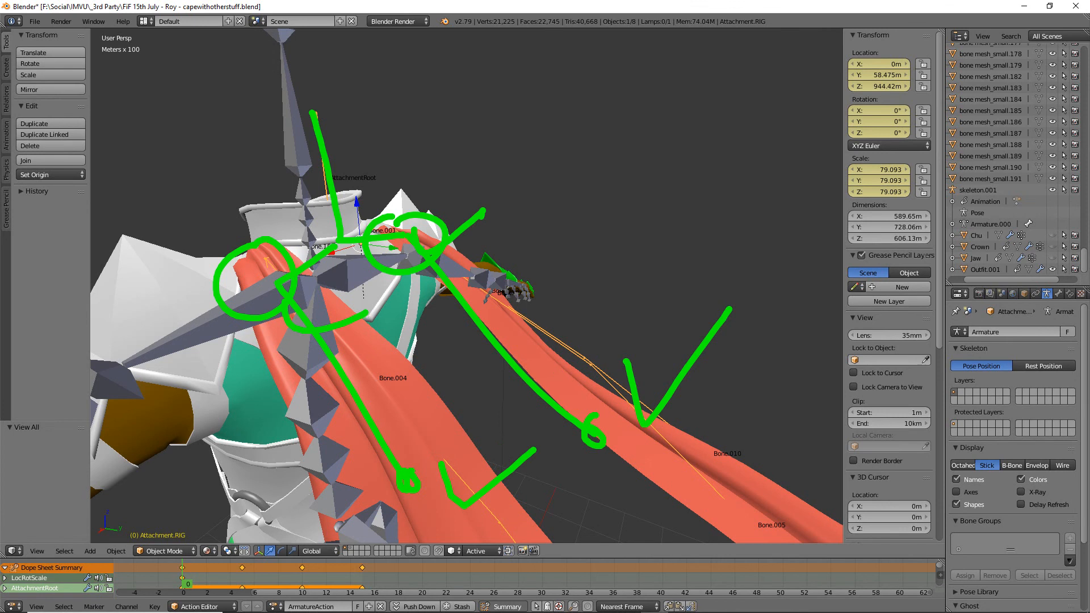
pyautogui.press('Escape')
# Widen the scene outliner and expand Attachment.RIG and its Armature to list the cape's root bones.
pyautogui.moveTo(297, 326); pyautogui.dragTo(382, 331, button='middle')
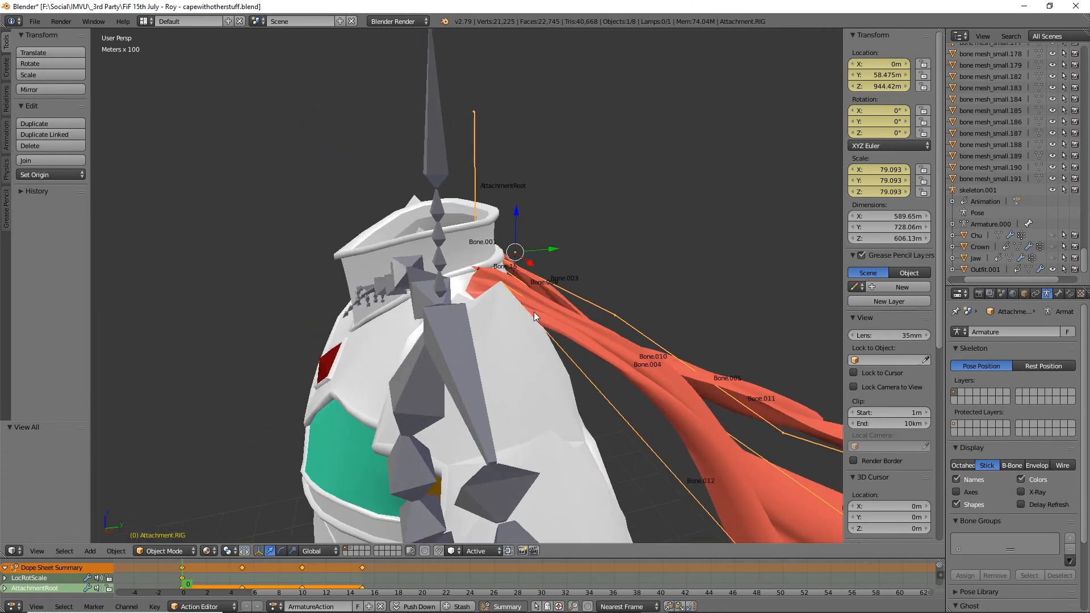
pyautogui.moveTo(506, 329); pyautogui.dragTo(481, 245, button='middle')
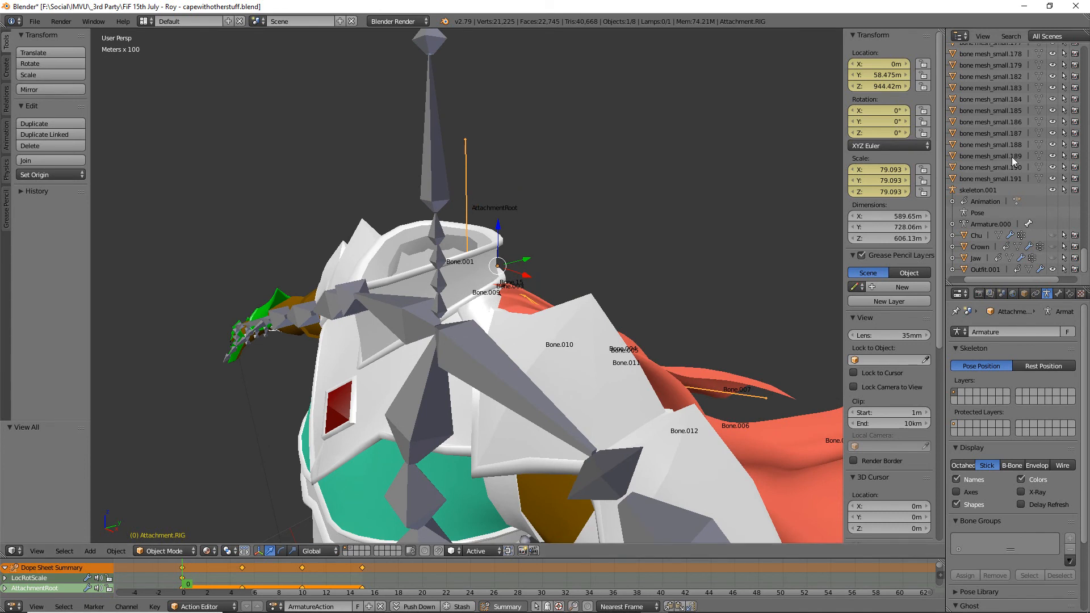
pyautogui.scroll(10, 1016, 162)
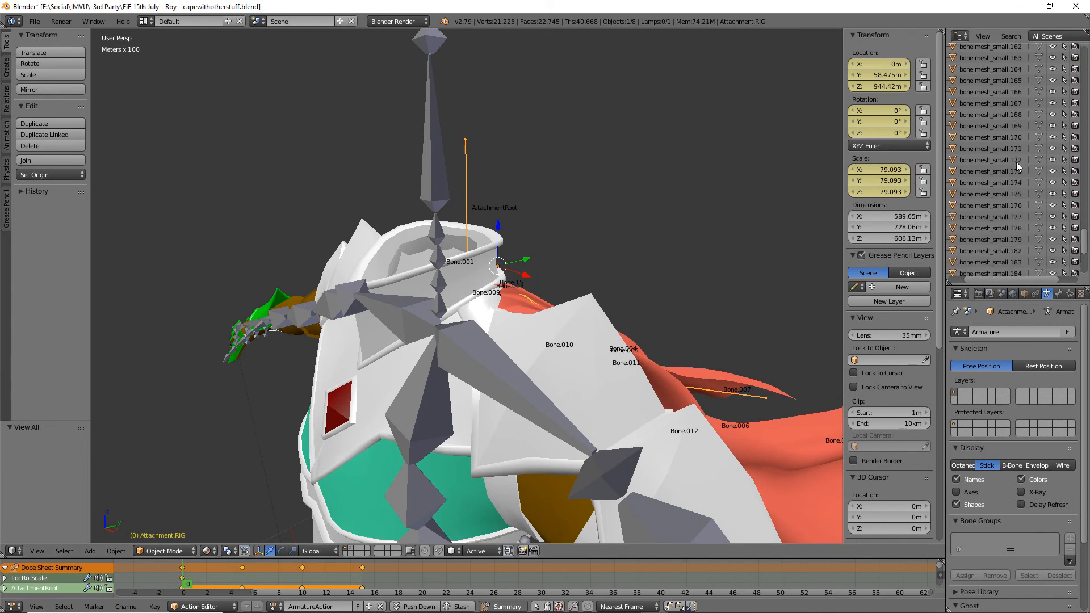
pyautogui.moveTo(1085, 216); pyautogui.dragTo(1089, 62)
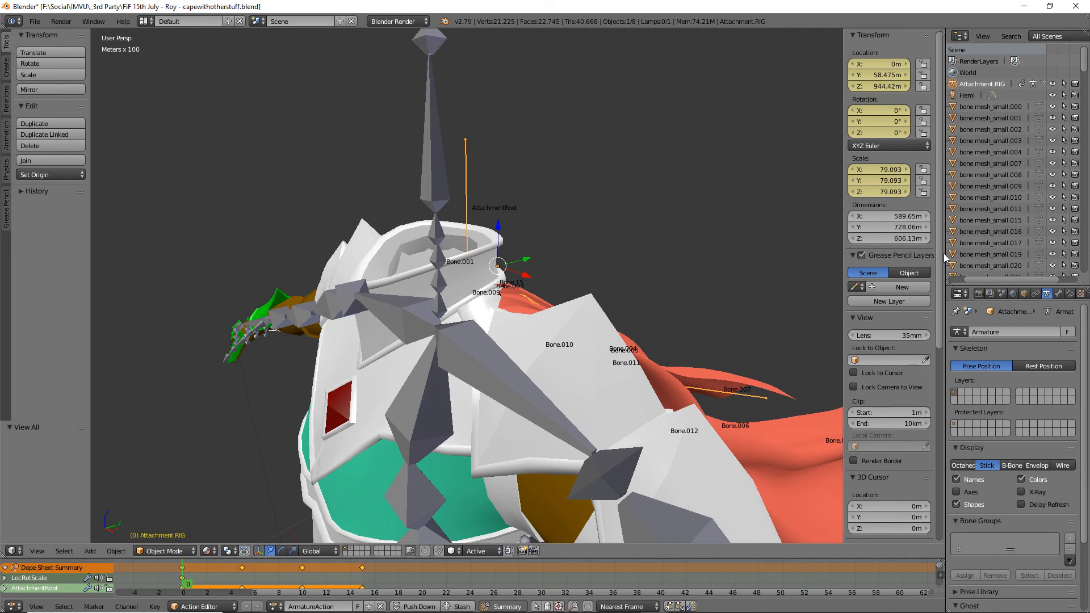
pyautogui.moveTo(945, 252); pyautogui.dragTo(892, 250)
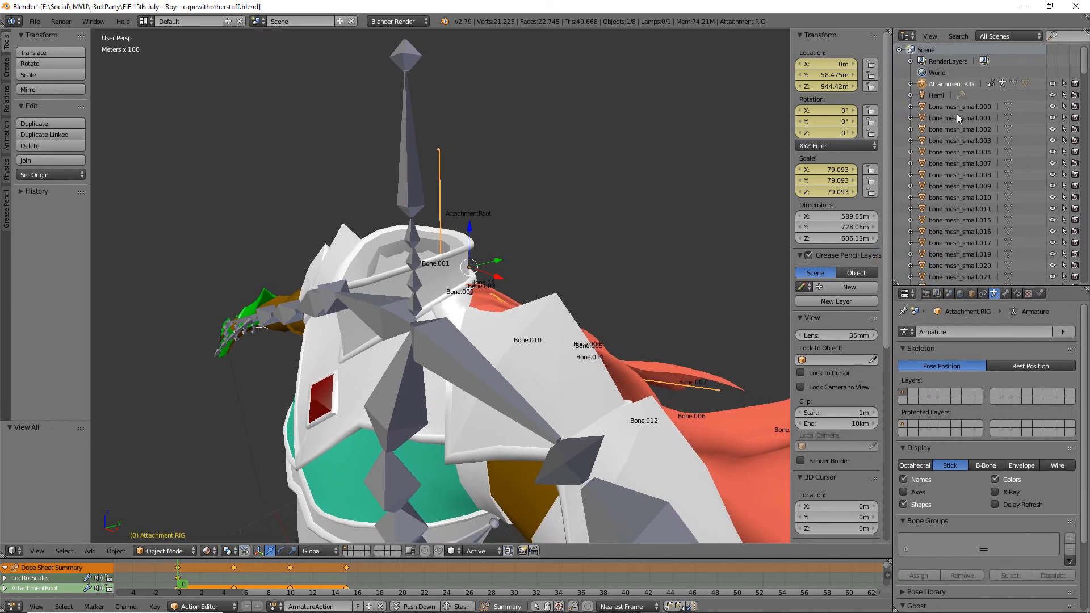
pyautogui.click(910, 84)
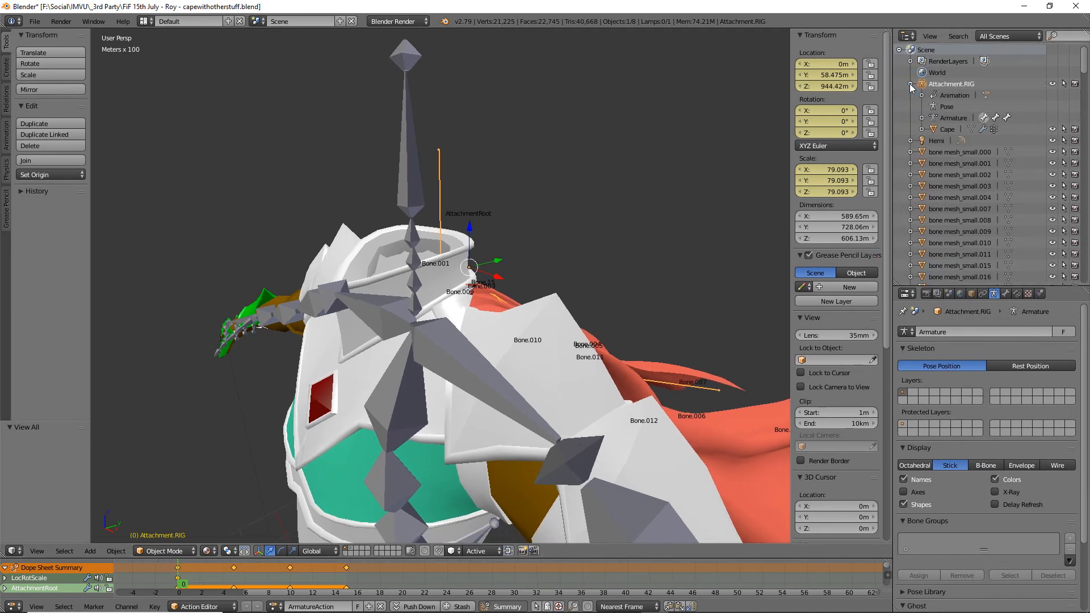
pyautogui.click(922, 119)
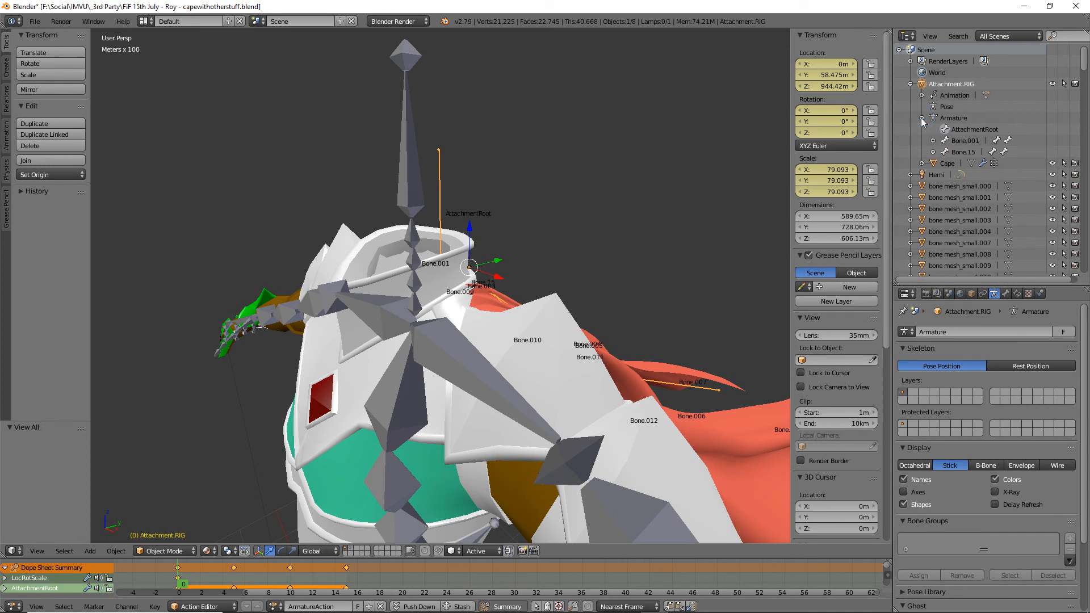
# Put the cape armature in Edit Mode and rename its AttachmentRoot bone to Attachment.Root.
pyautogui.click(962, 120)
pyautogui.click(971, 131)
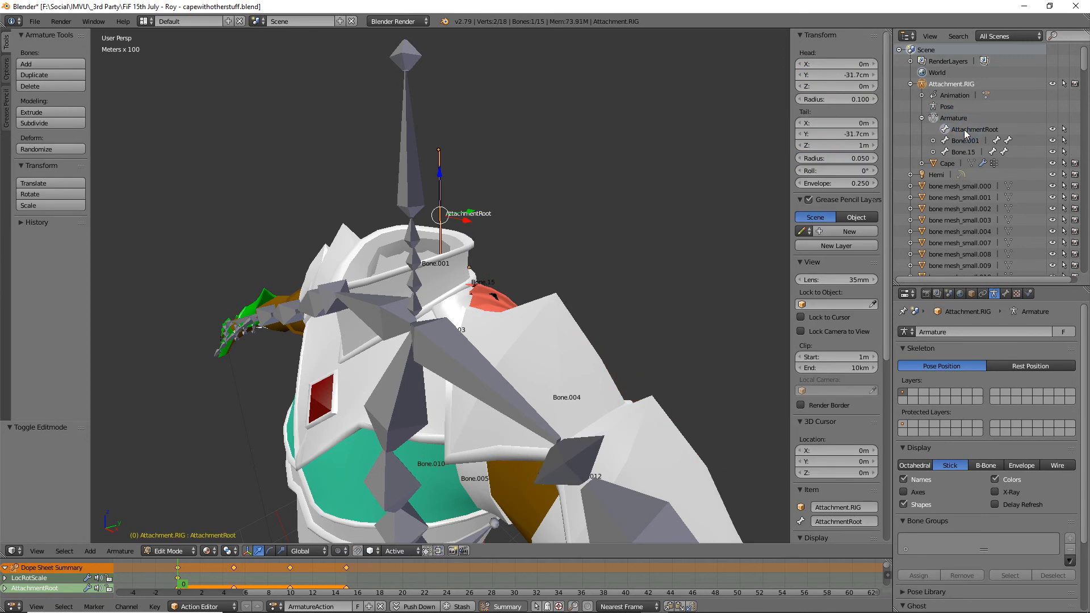
pyautogui.click(971, 130)
pyautogui.doubleClick(970, 132)
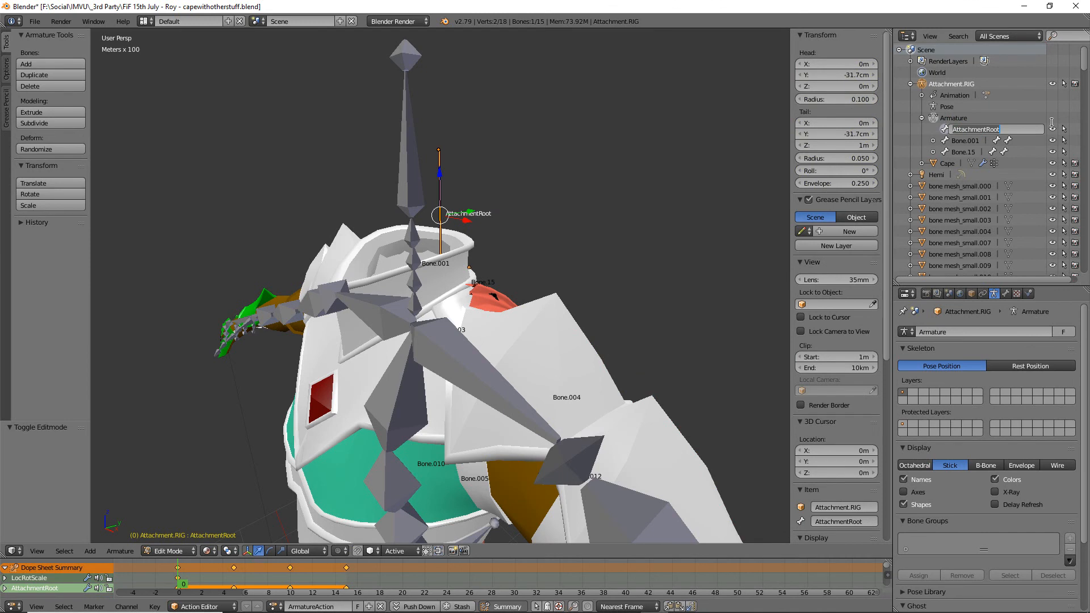
pyautogui.write('At')
pyautogui.press('Return')
pyautogui.moveTo(555, 214); pyautogui.dragTo(520, 298, button='middle')
pyautogui.scroll(5, 458, 334)
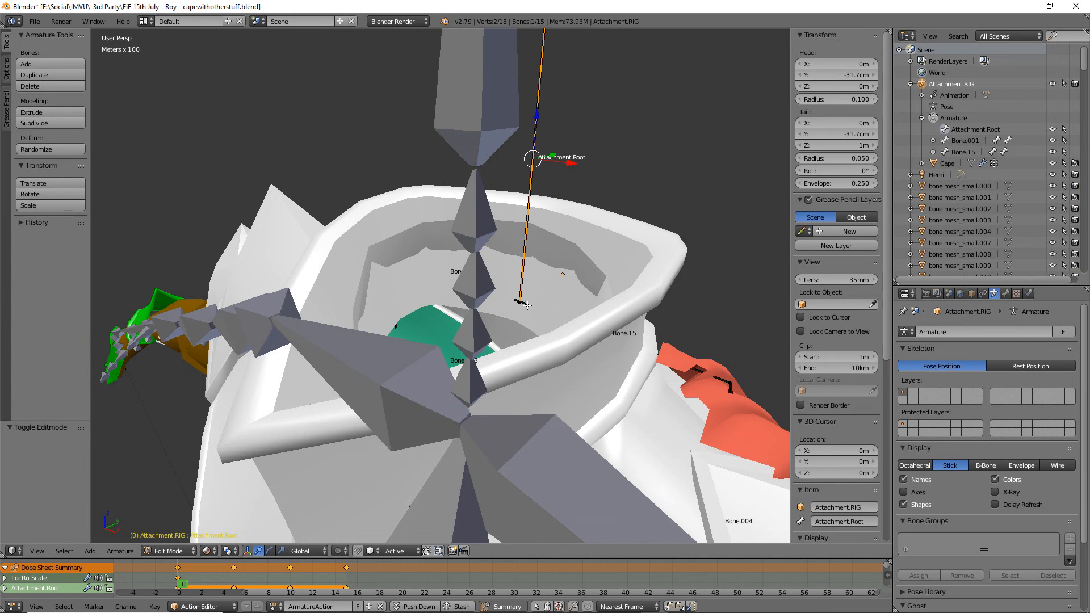
pyautogui.moveTo(537, 86); pyautogui.dragTo(521, 278)
pyautogui.moveTo(532, 227); pyautogui.dragTo(545, 130)
pyautogui.moveTo(638, 335)
pyautogui.mouseDown()
pyautogui.moveTo(690, 374)
pyautogui.moveTo(741, 389)
pyautogui.mouseUp()
pyautogui.moveTo(487, 266); pyautogui.dragTo(454, 264)
pyautogui.moveTo(486, 61); pyautogui.dragTo(484, 433)
pyautogui.moveTo(311, 343); pyautogui.dragTo(546, 490)
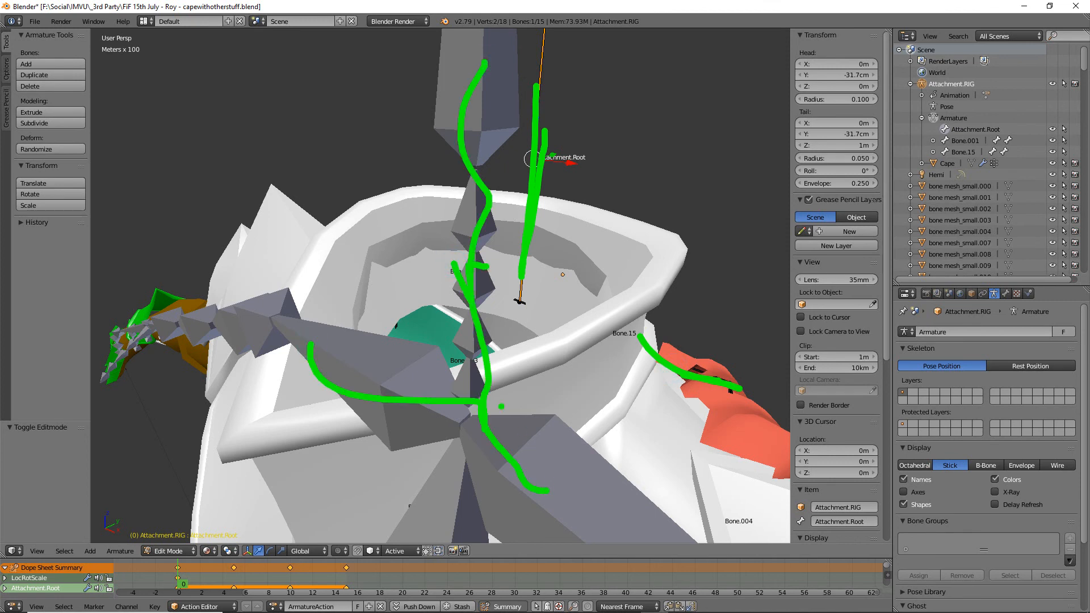
pyautogui.press('Escape')
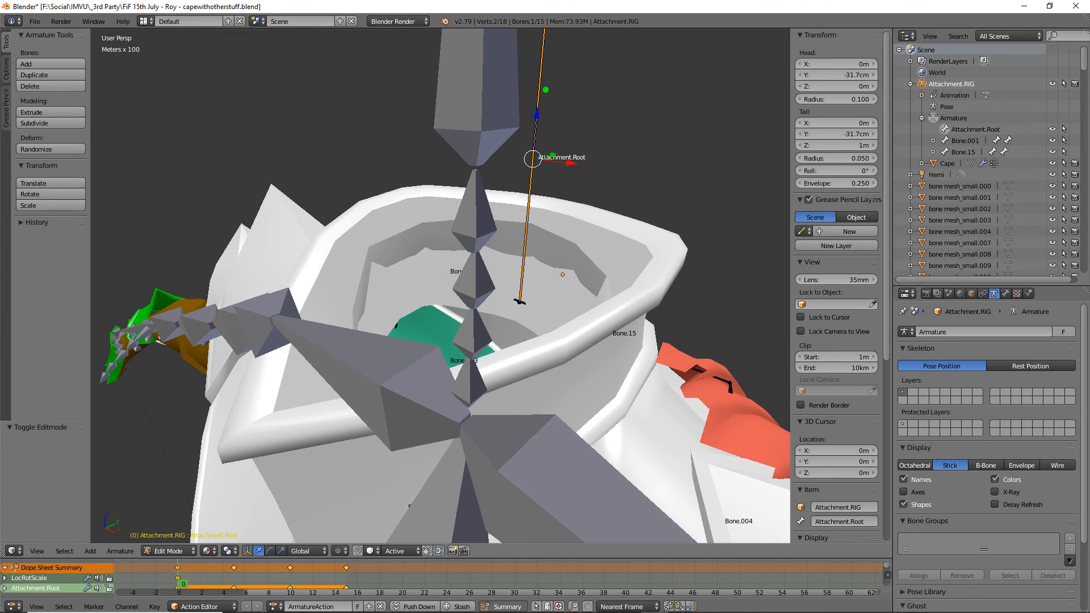
pyautogui.moveTo(540, 73); pyautogui.dragTo(540, 215)
pyautogui.moveTo(456, 315); pyautogui.dragTo(460, 322)
pyautogui.moveTo(476, 252); pyautogui.dragTo(471, 243)
pyautogui.moveTo(474, 185)
pyautogui.mouseDown()
pyautogui.moveTo(488, 228)
pyautogui.moveTo(487, 210)
pyautogui.mouseUp()
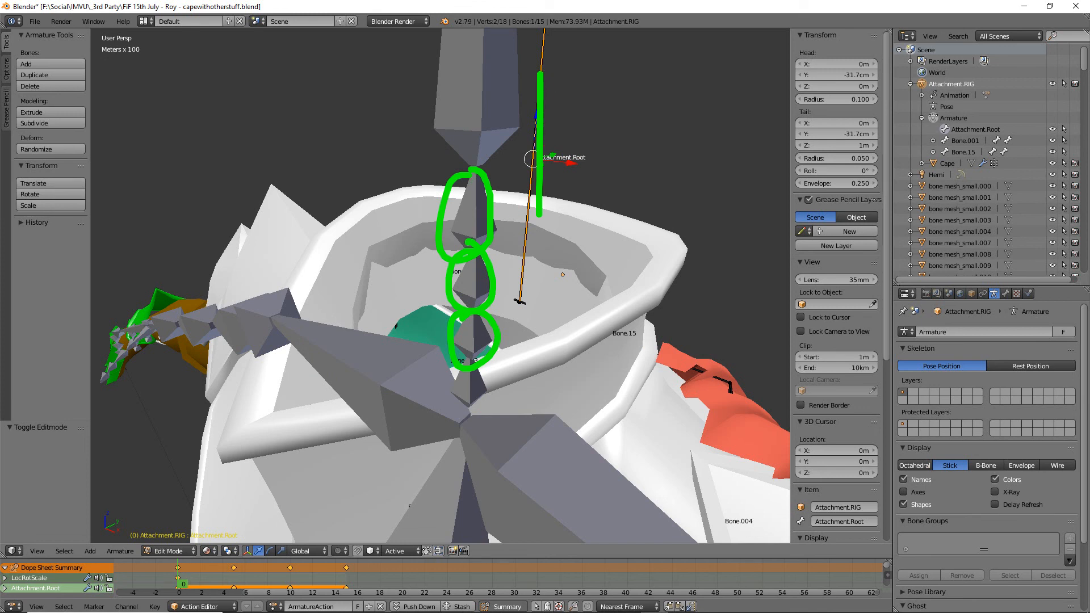
pyautogui.moveTo(469, 254)
pyautogui.mouseDown()
pyautogui.moveTo(472, 328)
pyautogui.moveTo(479, 257)
pyautogui.mouseUp()
pyautogui.moveTo(459, 308)
pyautogui.mouseDown()
pyautogui.moveTo(488, 358)
pyautogui.moveTo(472, 302)
pyautogui.mouseUp()
pyautogui.click(472, 161)
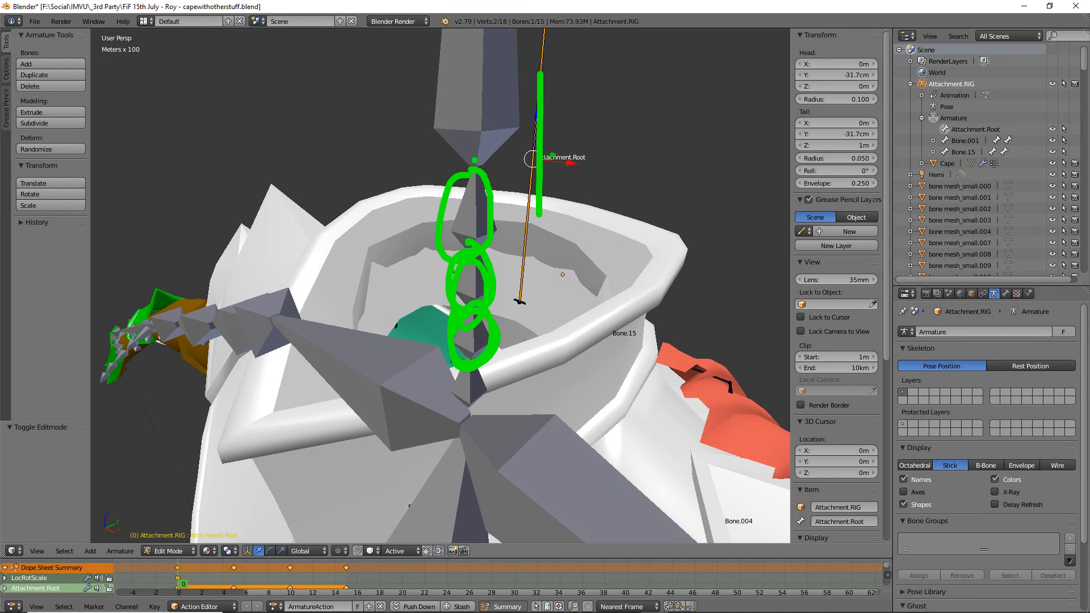
pyautogui.hotkey('ctrl', 'z')
# Turn off custom bone Shapes on the cape armature, leave Edit Mode, and turn off Shapes on skeleton.001 as well.
pyautogui.moveTo(465, 193); pyautogui.dragTo(487, 273, button='middle')
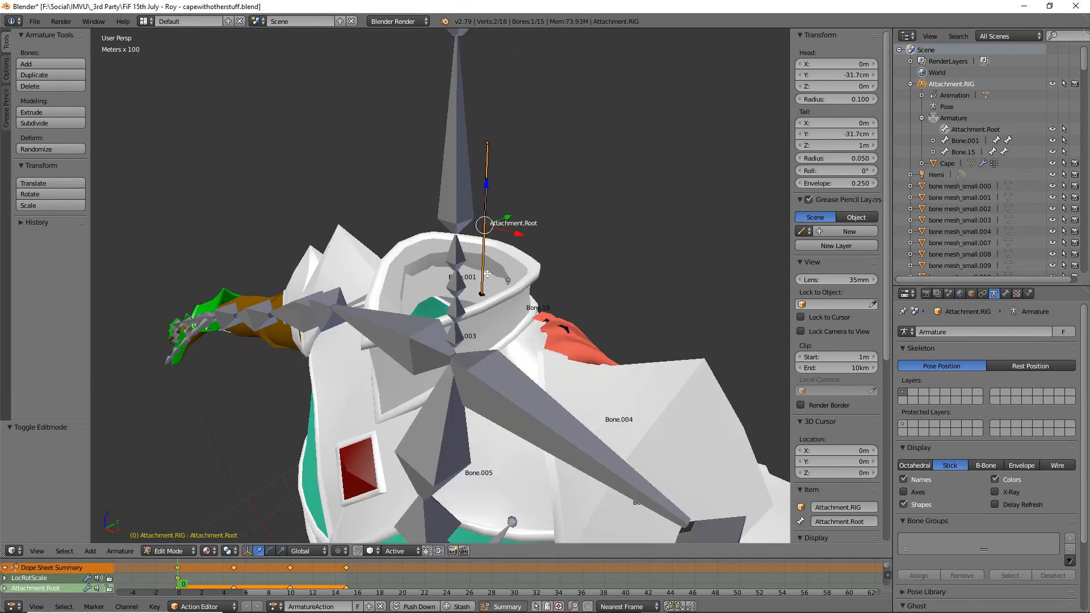
pyautogui.moveTo(503, 319)
pyautogui.mouseDown(button='middle')
pyautogui.moveTo(428, 316)
pyautogui.moveTo(506, 307)
pyautogui.mouseUp(button='middle')
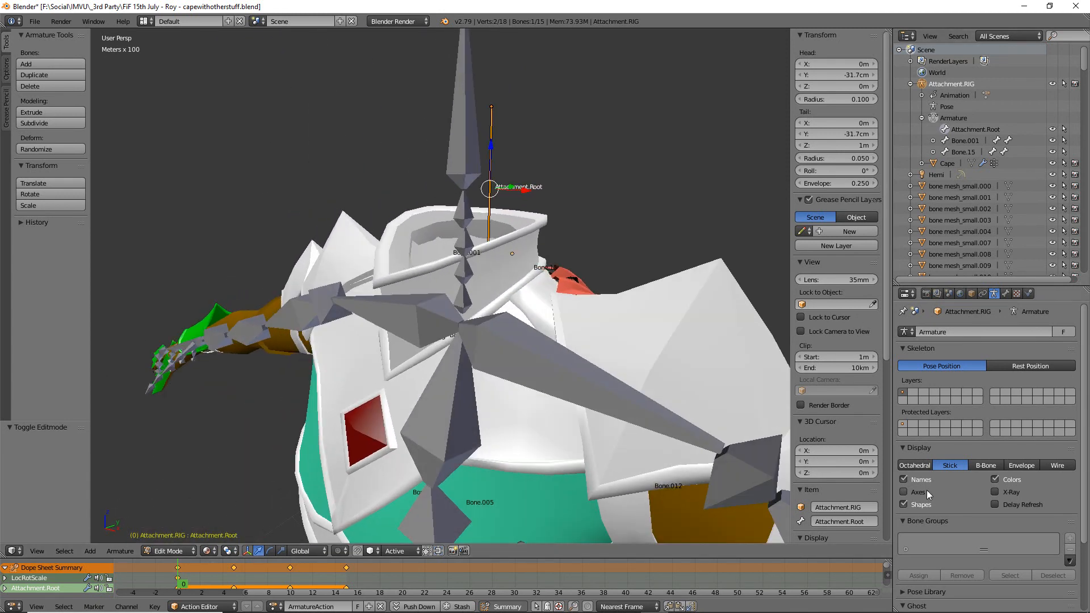
pyautogui.click(903, 504)
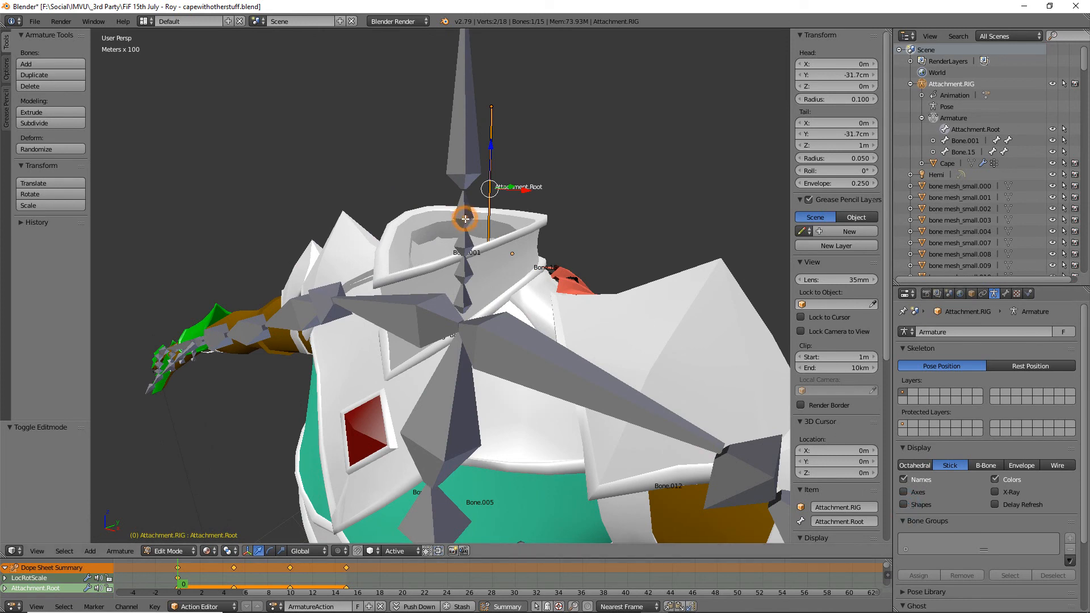
pyautogui.press('`')
pyautogui.press('`')
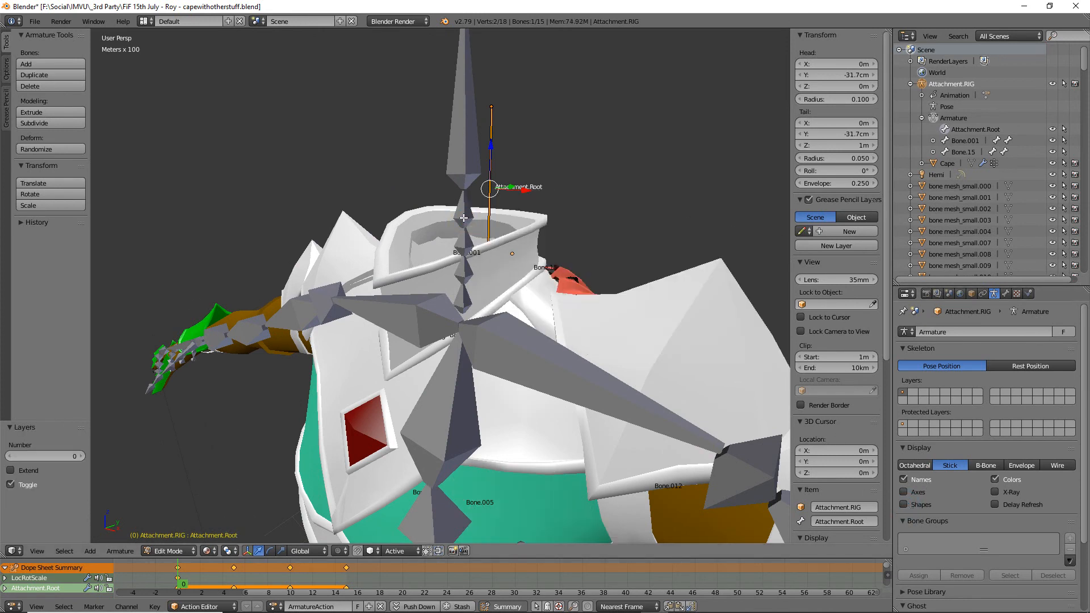
pyautogui.press('Tab')
pyautogui.rightClick(464, 200)
pyautogui.click(903, 504)
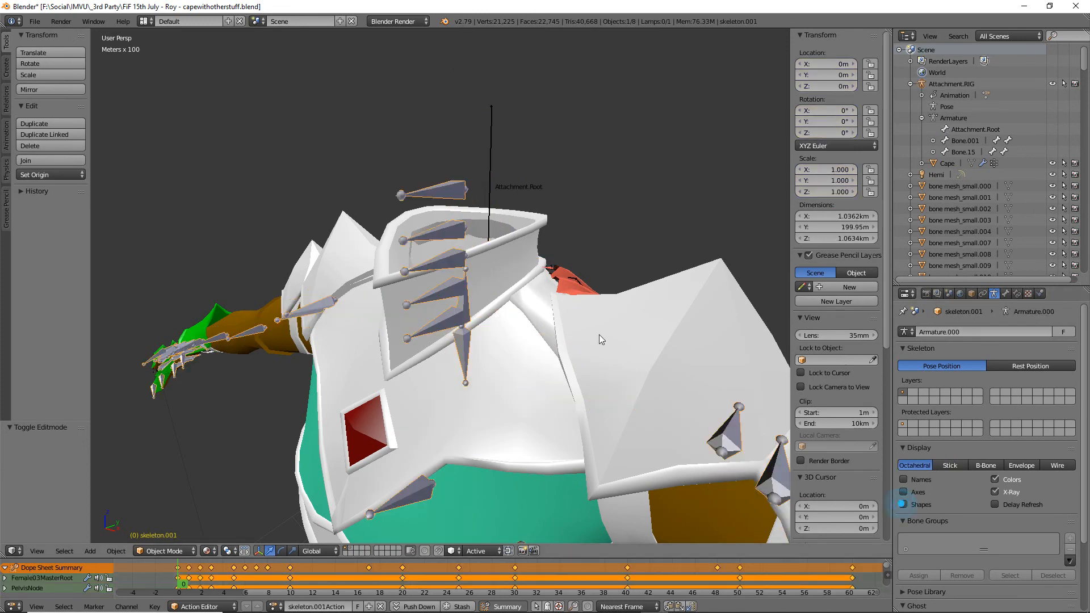
# Put skeleton.001 in Edit Mode and select the Neck04 bone inside the collar.
pyautogui.moveTo(477, 261); pyautogui.dragTo(445, 248, button='middle')
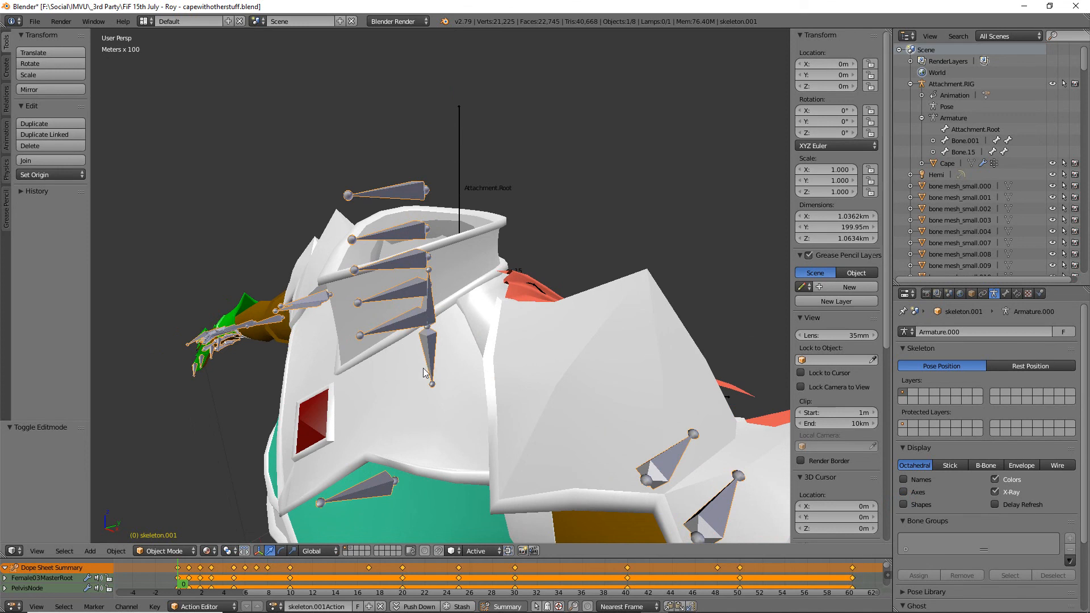
pyautogui.moveTo(186, 586)
pyautogui.mouseDown()
pyautogui.moveTo(402, 589)
pyautogui.moveTo(179, 588)
pyautogui.mouseUp()
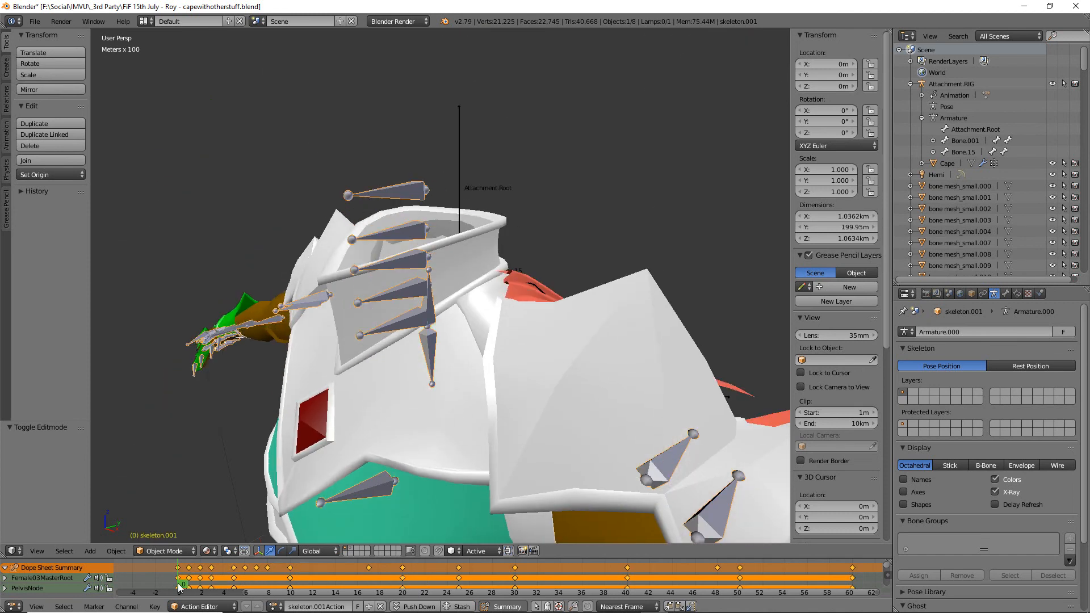
pyautogui.scroll(5, 387, 310)
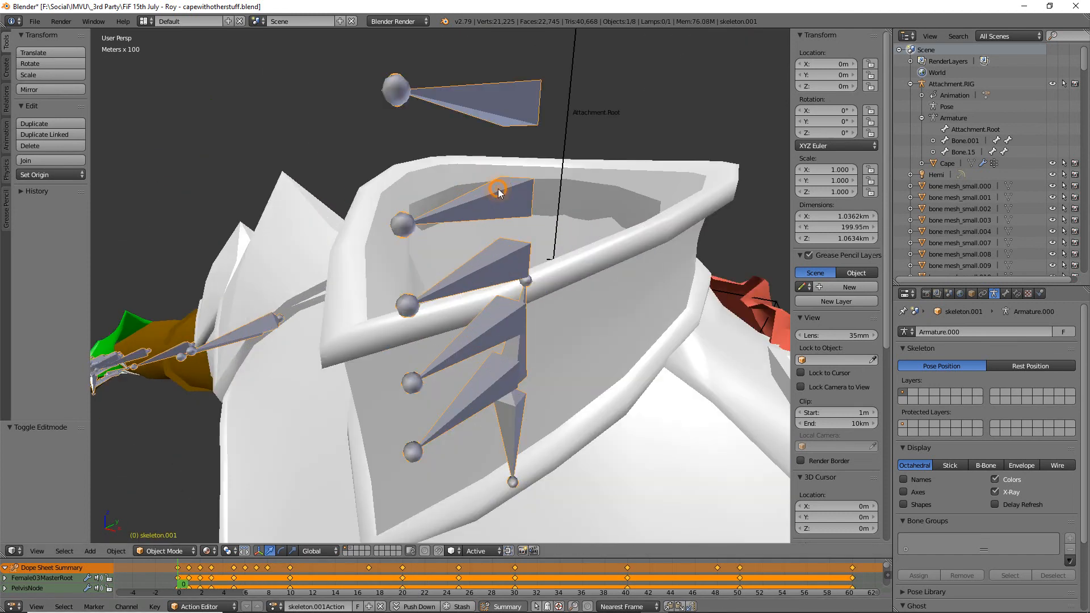
pyautogui.press('Tab')
pyautogui.rightClick(500, 196)
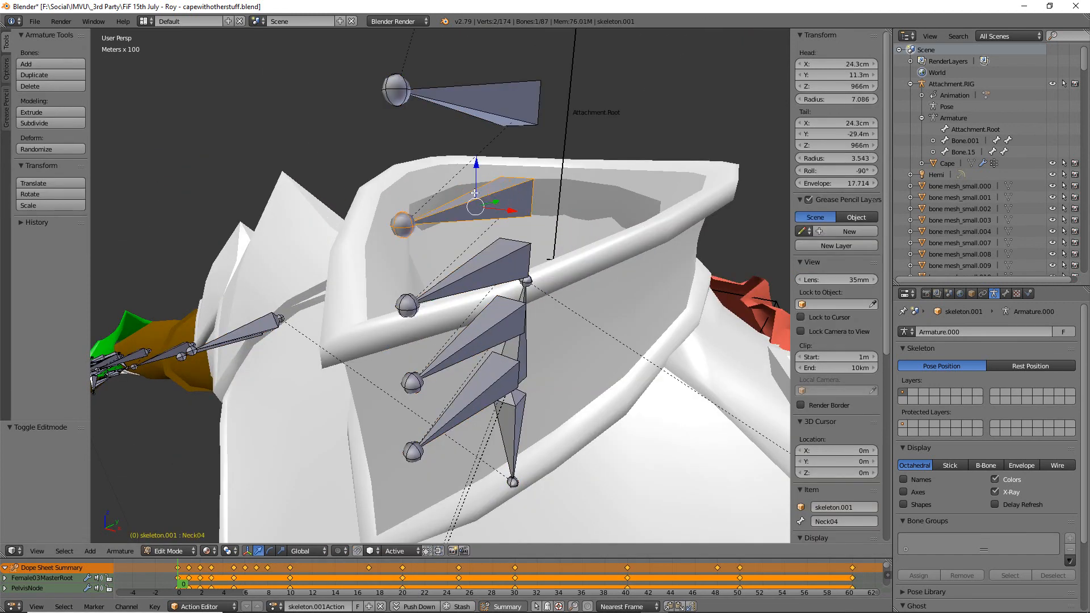
pyautogui.moveTo(495, 205); pyautogui.dragTo(448, 296, button='middle')
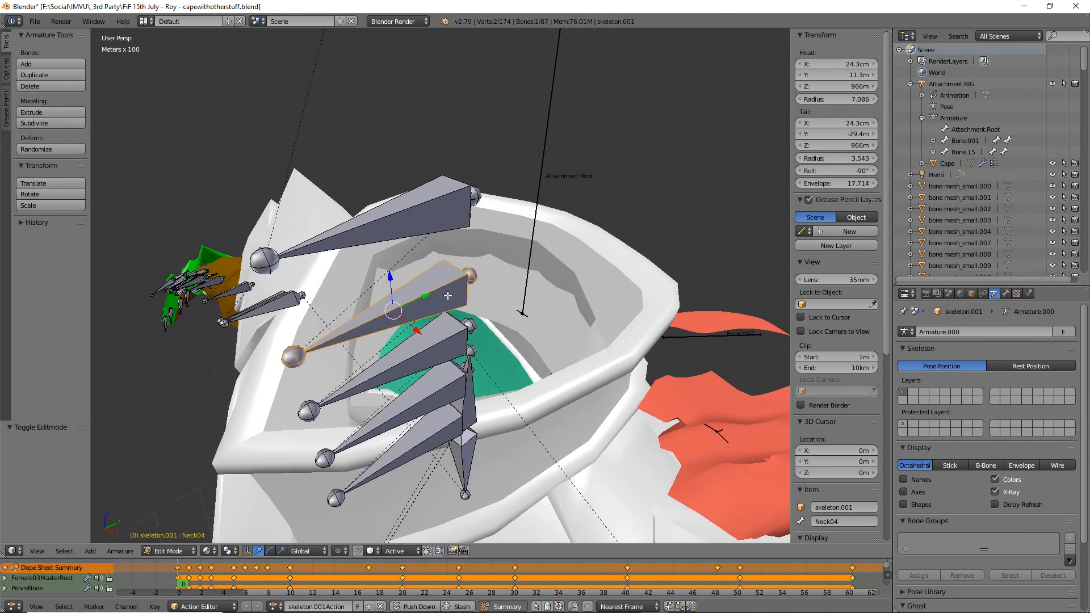
# Examine the direction of Neck04 against the Attachment.Root bone, and follow the bone chains along both strands of the red cape.
pyautogui.moveTo(391, 316)
pyautogui.mouseDown()
pyautogui.moveTo(455, 277)
pyautogui.moveTo(459, 293)
pyautogui.mouseUp()
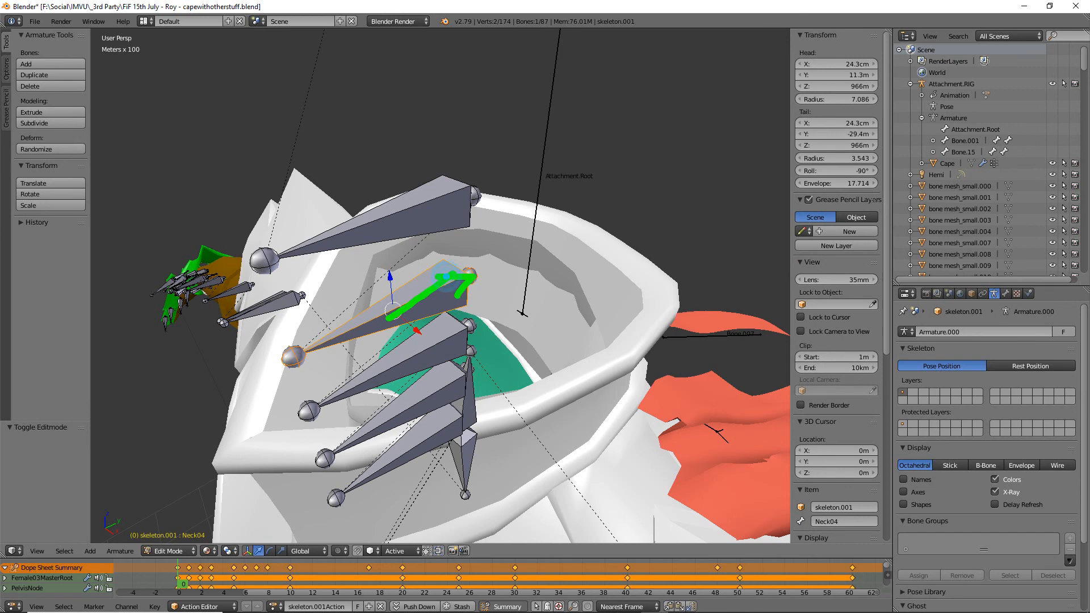
pyautogui.moveTo(397, 314)
pyautogui.mouseDown()
pyautogui.moveTo(451, 363)
pyautogui.moveTo(454, 347)
pyautogui.moveTo(393, 252)
pyautogui.moveTo(401, 262)
pyautogui.mouseUp()
pyautogui.moveTo(563, 64); pyautogui.dragTo(541, 285)
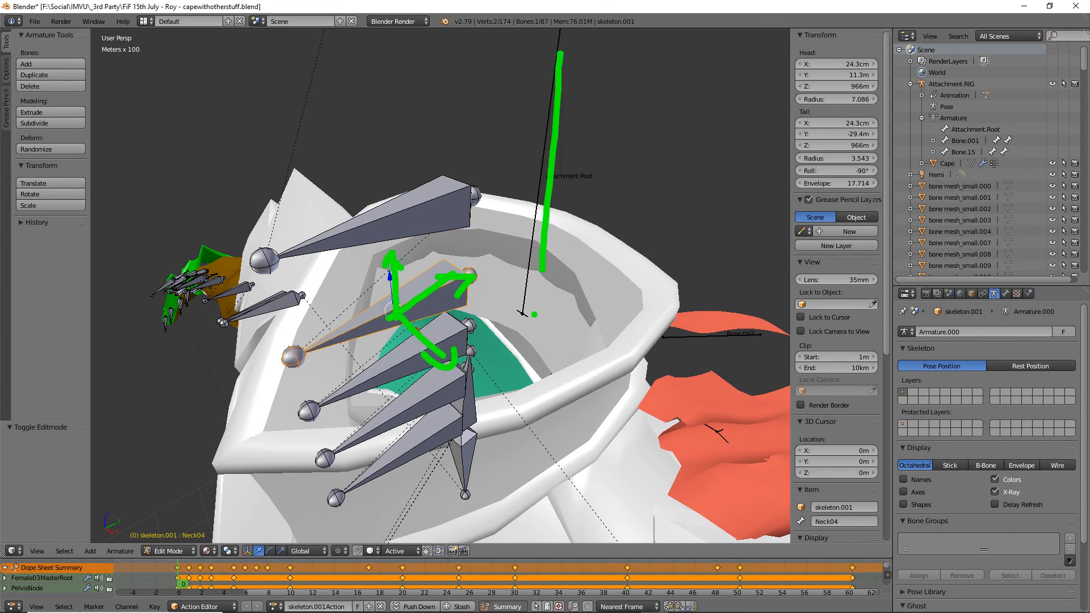
pyautogui.moveTo(457, 275)
pyautogui.mouseDown()
pyautogui.moveTo(477, 264)
pyautogui.moveTo(471, 278)
pyautogui.moveTo(259, 379)
pyautogui.mouseUp()
pyautogui.moveTo(324, 325)
pyautogui.mouseDown()
pyautogui.moveTo(292, 348)
pyautogui.moveTo(316, 372)
pyautogui.mouseUp()
pyautogui.press('Escape')
pyautogui.moveTo(542, 181); pyautogui.dragTo(486, 287, button='middle')
pyautogui.moveTo(462, 328); pyautogui.dragTo(461, 364, button='middle')
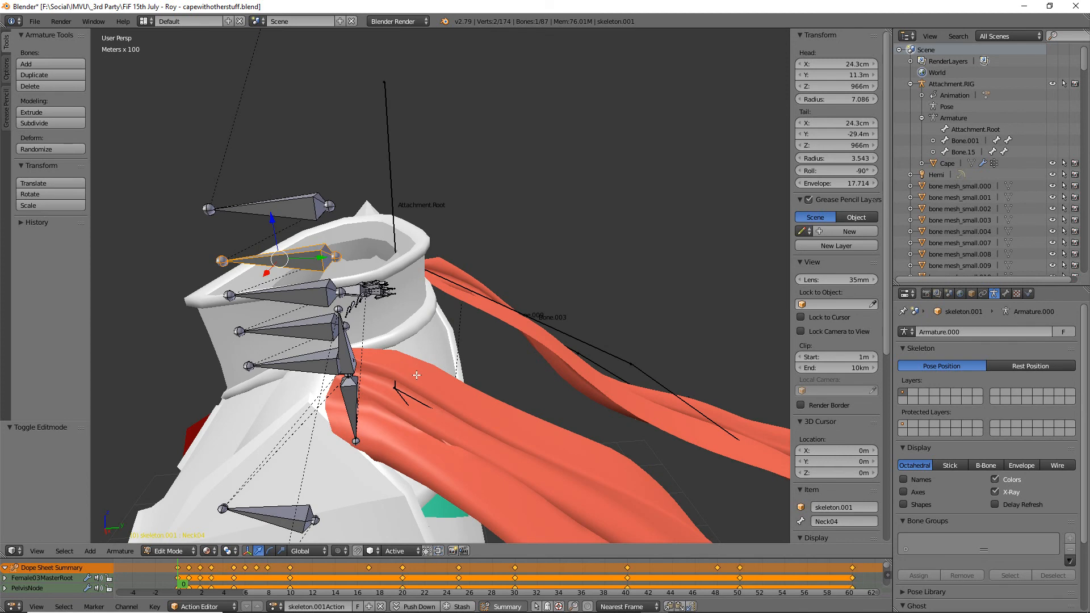
pyautogui.moveTo(400, 304)
pyautogui.mouseDown()
pyautogui.moveTo(397, 419)
pyautogui.moveTo(426, 260)
pyautogui.moveTo(614, 353)
pyautogui.mouseUp()
pyautogui.moveTo(407, 429)
pyautogui.mouseDown()
pyautogui.moveTo(571, 488)
pyautogui.moveTo(611, 525)
pyautogui.mouseUp()
pyautogui.moveTo(606, 332)
pyautogui.mouseDown()
pyautogui.moveTo(644, 389)
pyautogui.moveTo(614, 386)
pyautogui.mouseUp()
pyautogui.click(600, 382)
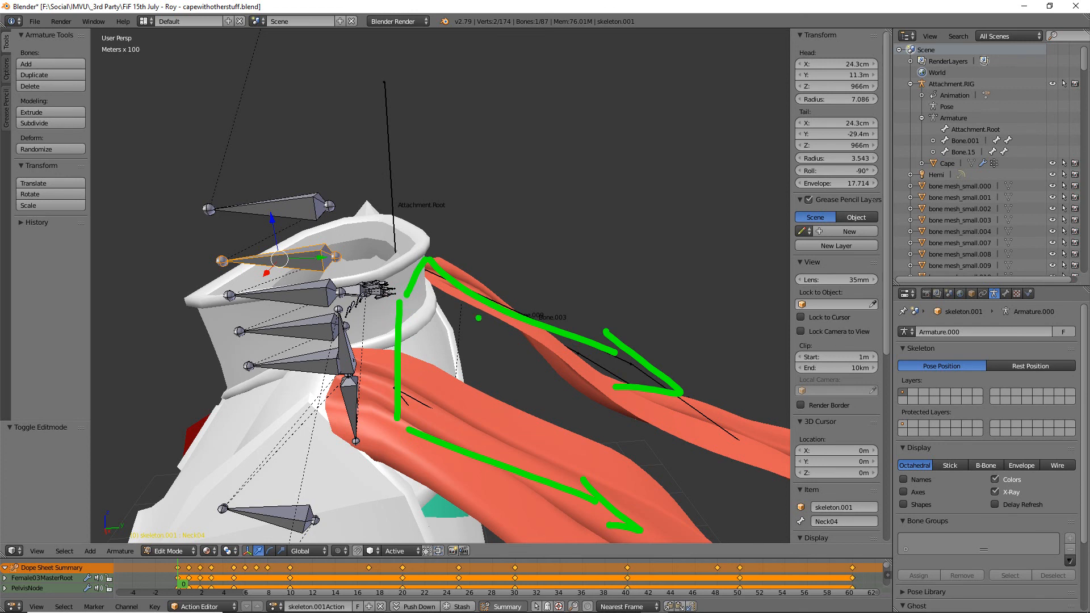
pyautogui.press('Escape')
pyautogui.moveTo(450, 385)
pyautogui.mouseDown(button='middle')
pyautogui.moveTo(510, 389)
pyautogui.moveTo(455, 351)
pyautogui.moveTo(419, 342)
pyautogui.moveTo(355, 240)
pyautogui.mouseUp(button='middle')
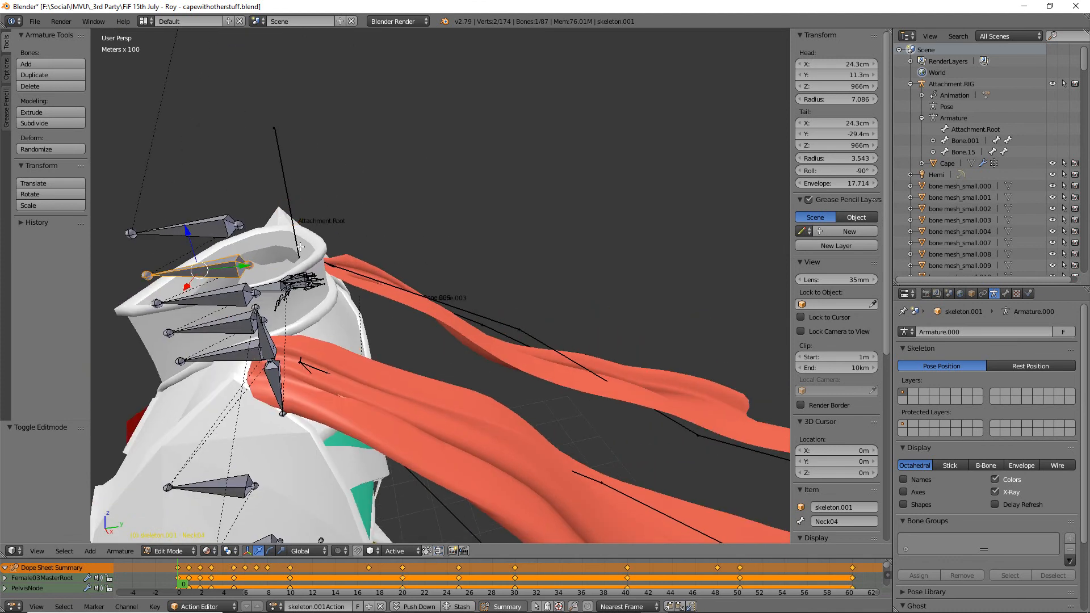
# Leave the skeleton's Edit Mode, put Attachment.RIG in Edit Mode, and try moving its Attachment.Root bone freely.
pyautogui.press('Tab')
pyautogui.rightClick(286, 202)
pyautogui.keyDown('shift'); pyautogui.moveTo(305, 262); pyautogui.dragTo(447, 318, button='middle'); pyautogui.keyUp('shift')
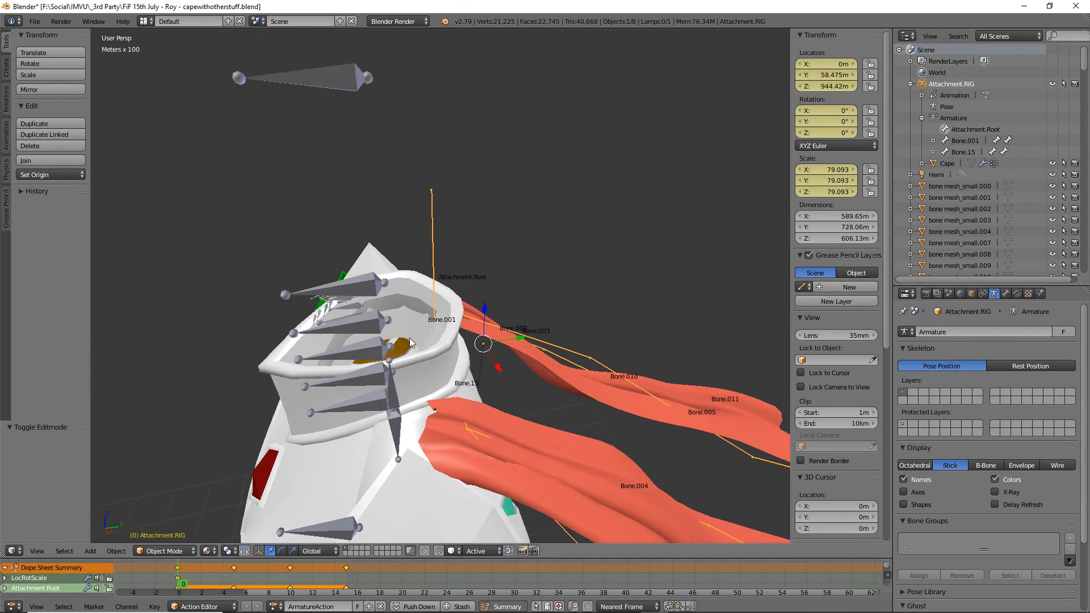
pyautogui.press('Tab')
pyautogui.press('g')
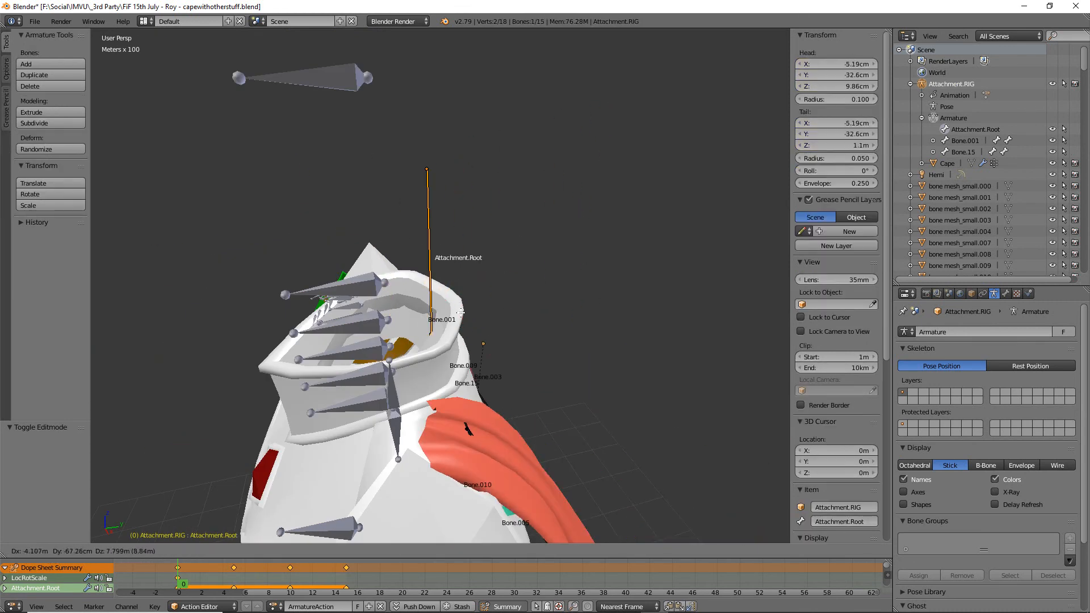
pyautogui.rightClick(523, 296)
# Hide the Outfit.001 mesh so the cape and neck bones are unobstructed.
pyautogui.moveTo(523, 295); pyautogui.dragTo(506, 342, button='middle')
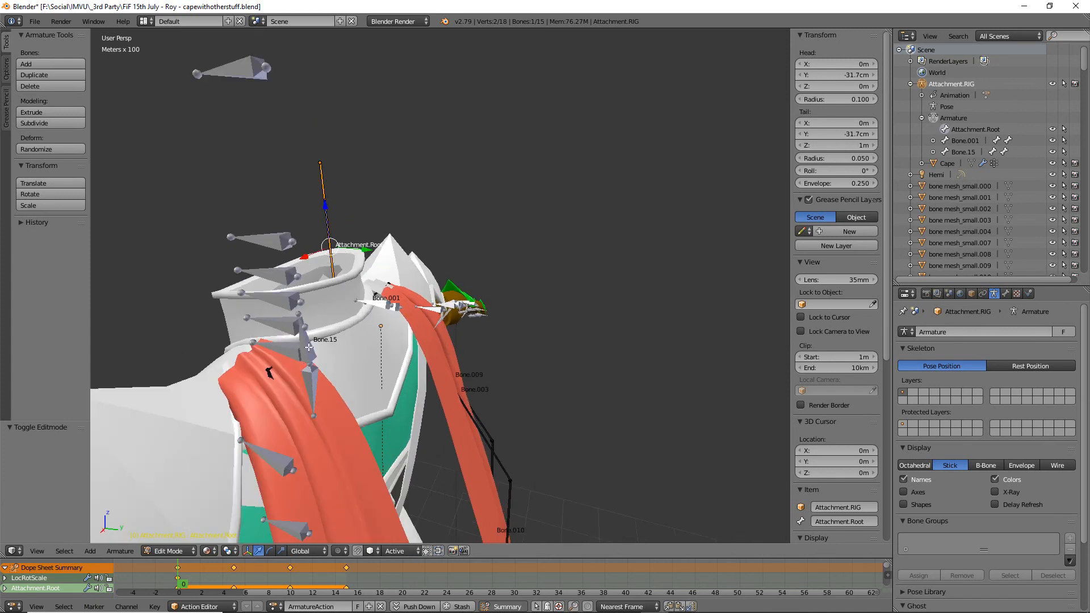
pyautogui.moveTo(272, 363); pyautogui.dragTo(463, 356, button='middle')
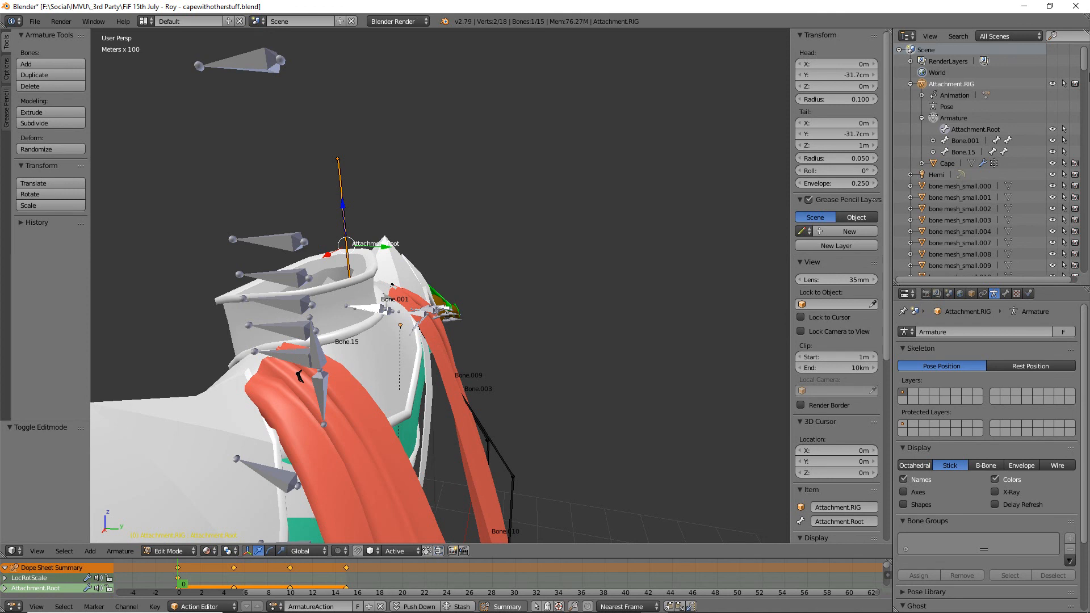
pyautogui.moveTo(1083, 66); pyautogui.dragTo(1082, 275)
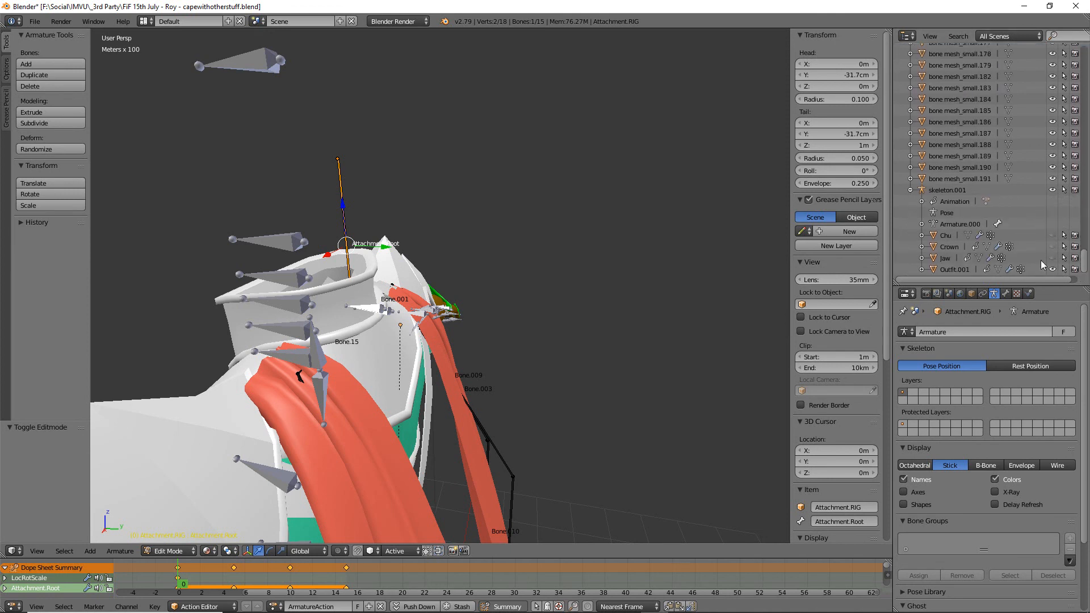
pyautogui.click(1052, 269)
pyautogui.press('KP_Decimal')
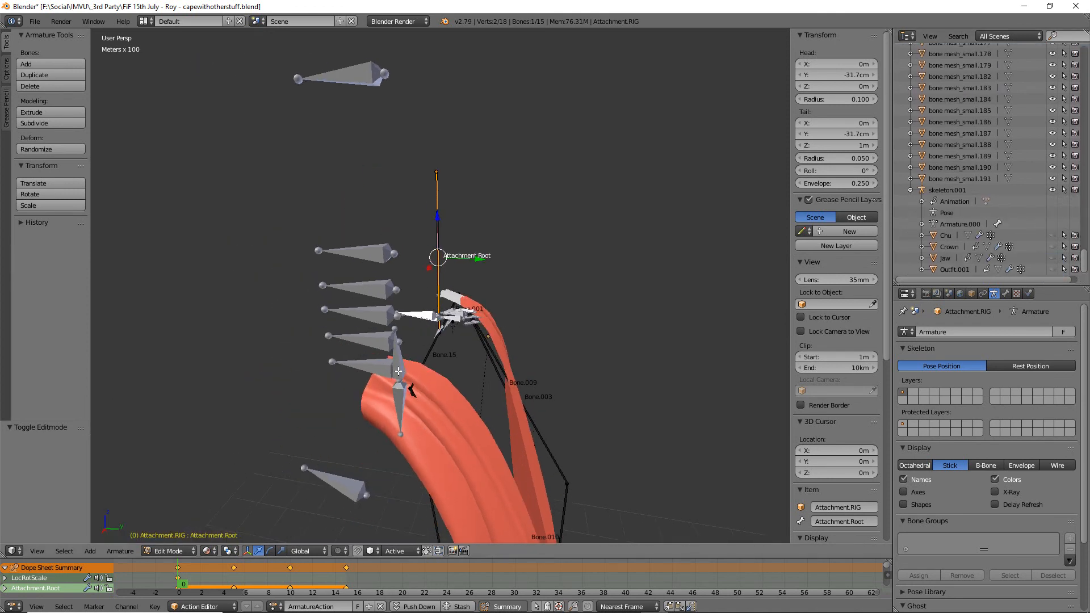
# Move the Attachment.Root bone about -21.6 m along the Y axis, onto the ends of the neck bones.
pyautogui.scroll(3, 411, 374)
pyautogui.moveTo(480, 235); pyautogui.dragTo(405, 248)
pyautogui.moveTo(490, 423); pyautogui.dragTo(454, 412, button='middle')
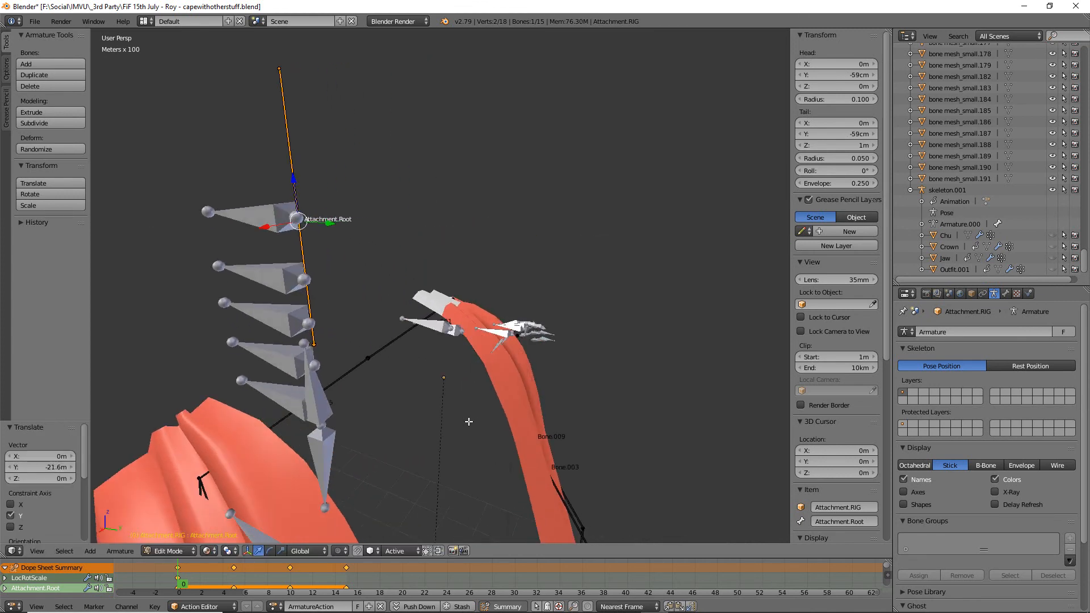
pyautogui.moveTo(338, 409); pyautogui.dragTo(389, 391, button='middle')
pyautogui.press('Tab')
pyautogui.press('Tab')
pyautogui.scroll(3, 402, 349)
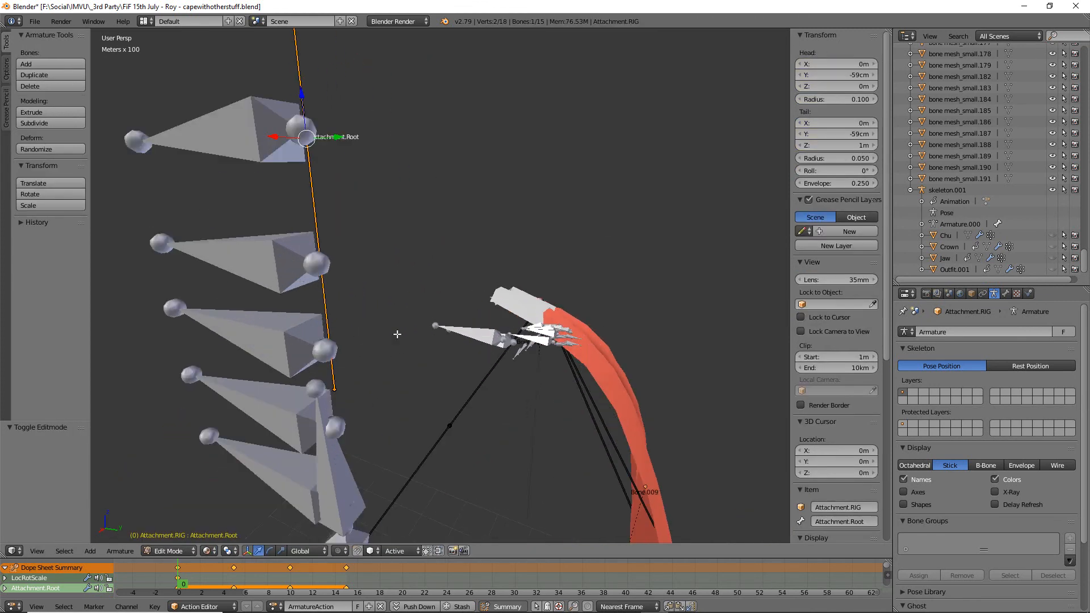
# Try moving Bone.15 freely to test which cape bones follow it and whether it is tied to Attachment.Root.
pyautogui.scroll(-2, 371, 339)
pyautogui.moveTo(360, 335); pyautogui.dragTo(442, 418, button='middle')
pyautogui.rightClick(364, 352)
pyautogui.press('g')
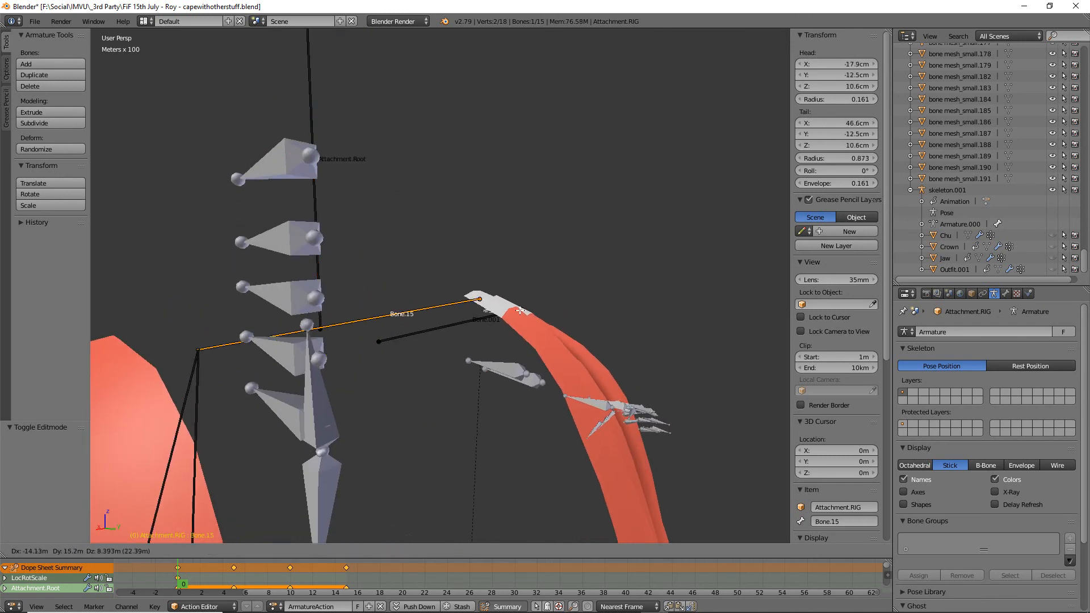
pyautogui.rightClick(414, 318)
pyautogui.moveTo(375, 401); pyautogui.dragTo(380, 371, button='middle')
pyautogui.press('g')
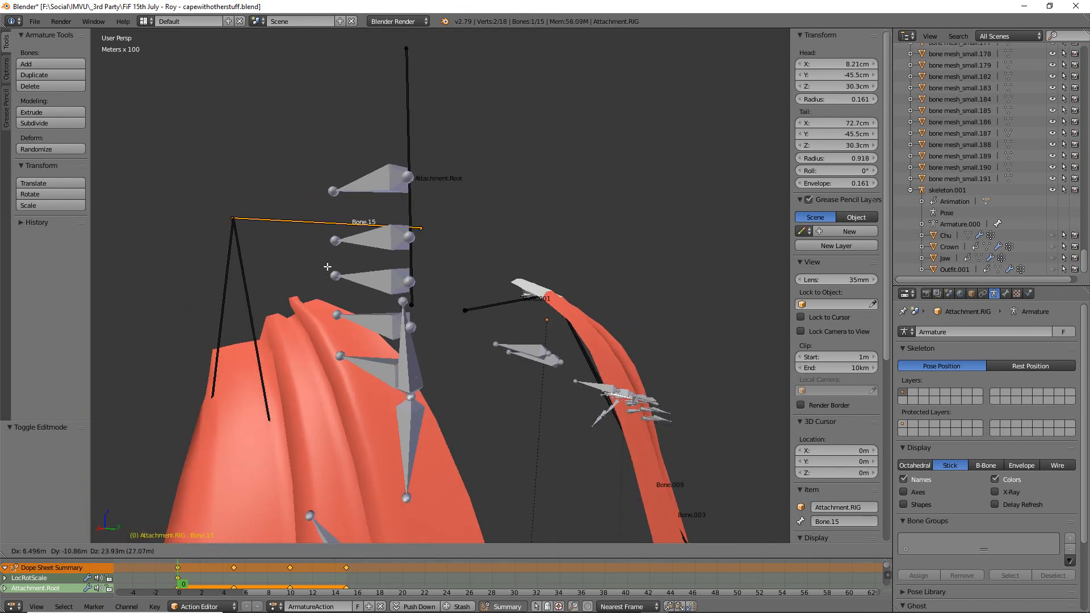
pyautogui.rightClick(341, 244)
pyautogui.press('g')
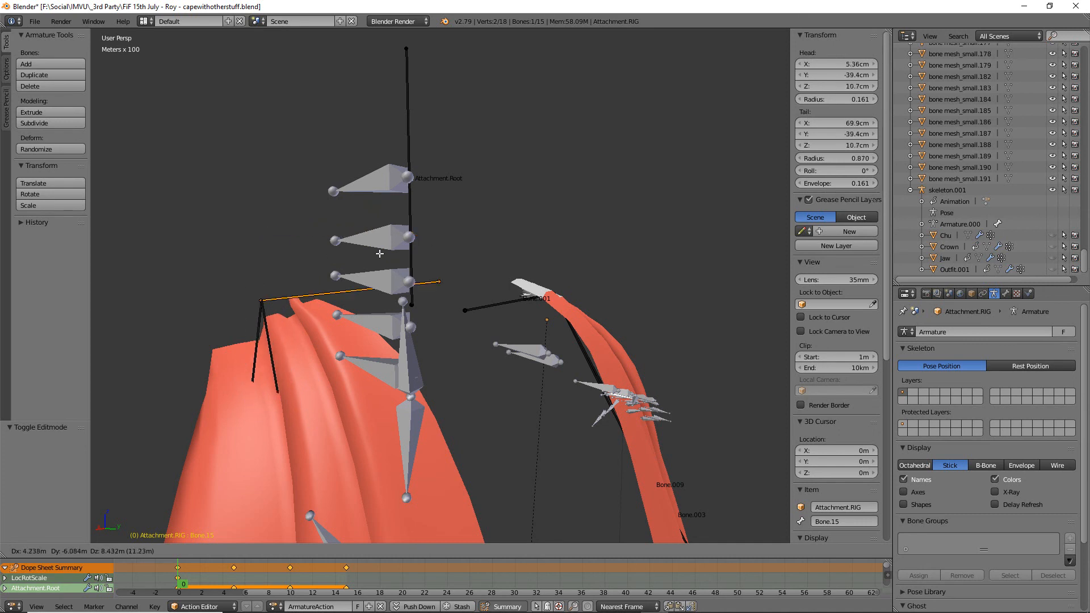
pyautogui.rightClick(339, 254)
# Select Attachment.Root and show the Relations settings in its bone properties.
pyautogui.moveTo(430, 291); pyautogui.dragTo(482, 286, button='middle')
pyautogui.rightClick(413, 222)
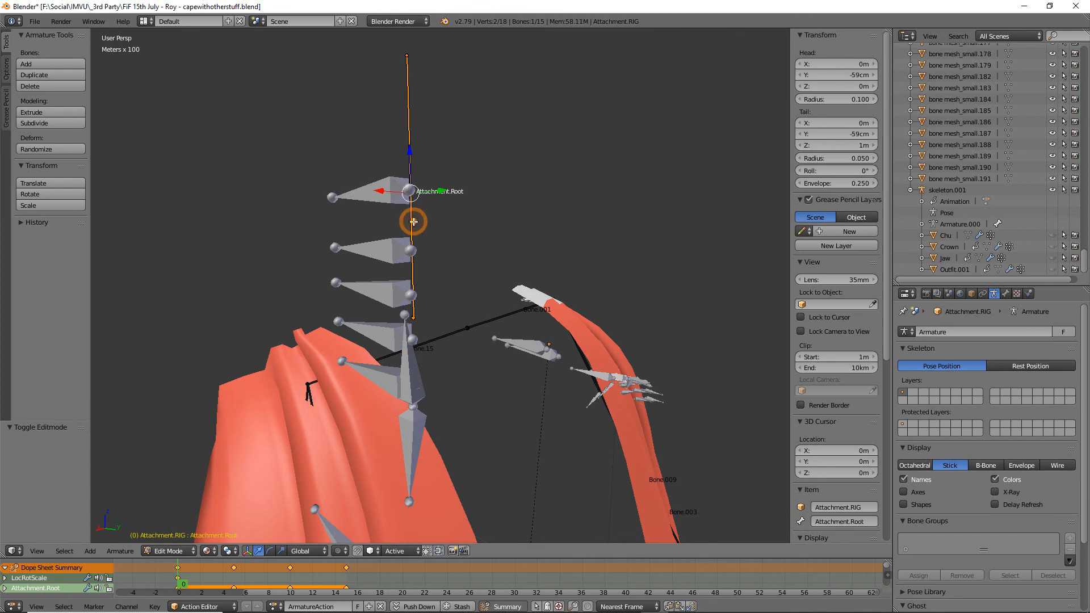
pyautogui.scroll(-4, 931, 528)
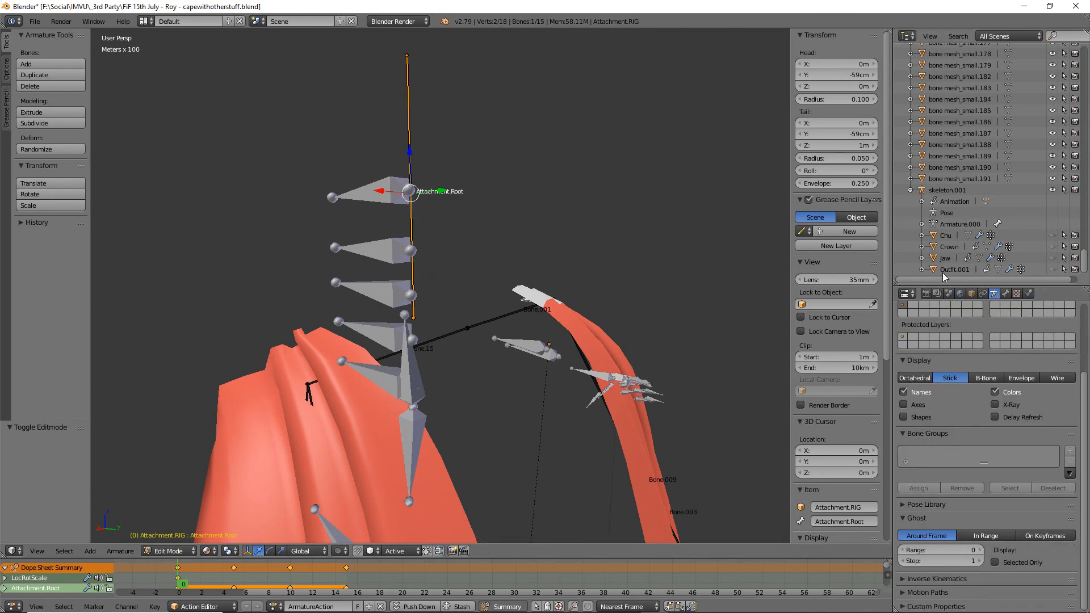
pyautogui.click(1006, 294)
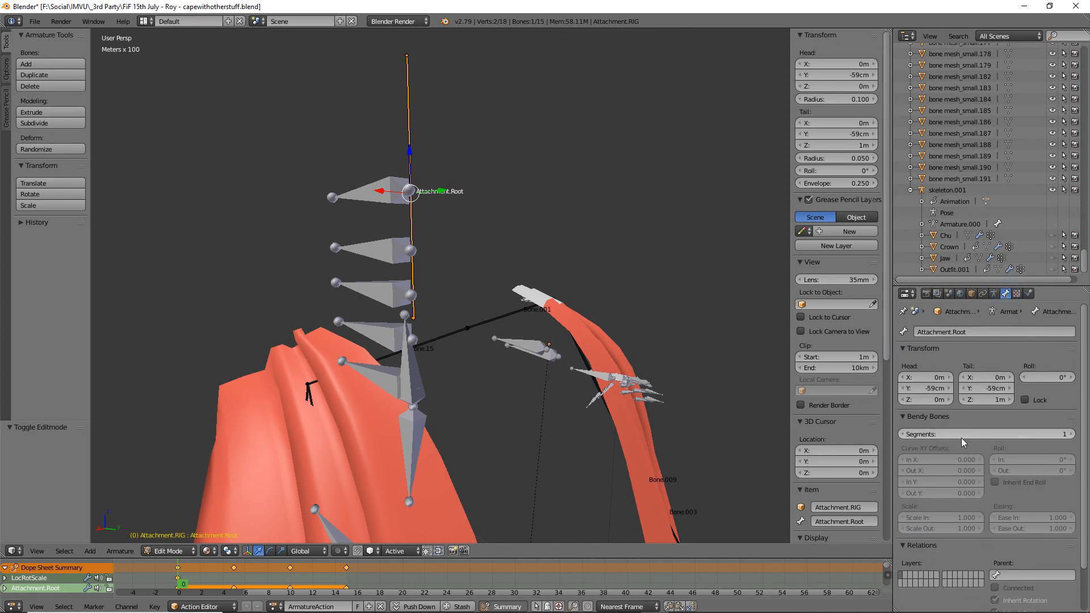
pyautogui.scroll(-2, 962, 441)
# Check the parent assignment of Bone.15 and of the small Bone.012 at its end in the bone Relations.
pyautogui.rightClick(444, 338)
pyautogui.click(993, 293)
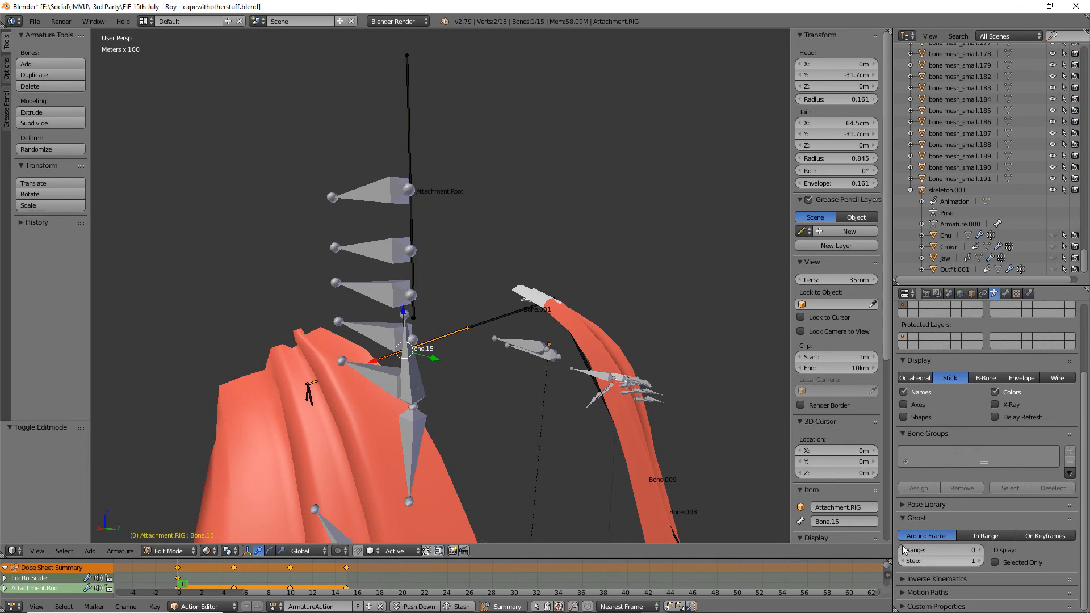
pyautogui.scroll(4, 920, 343)
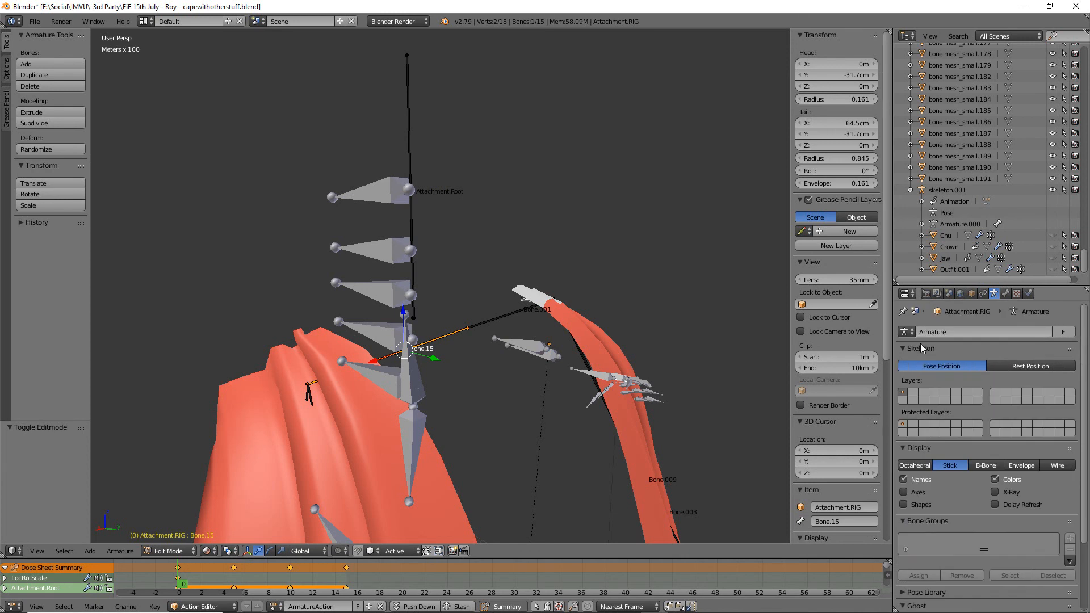
pyautogui.click(1005, 293)
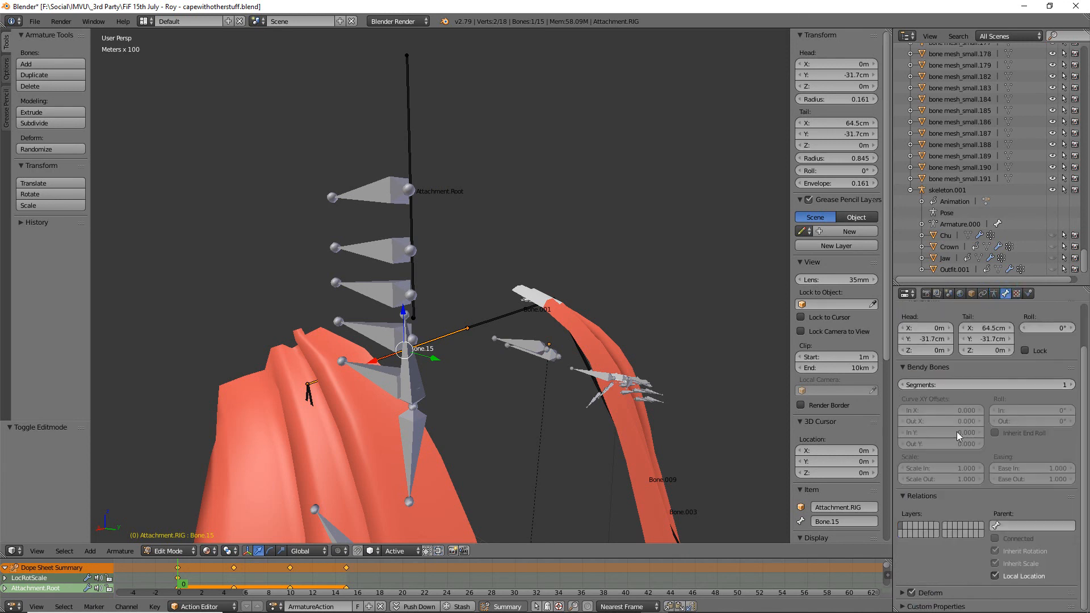
pyautogui.rightClick(305, 399)
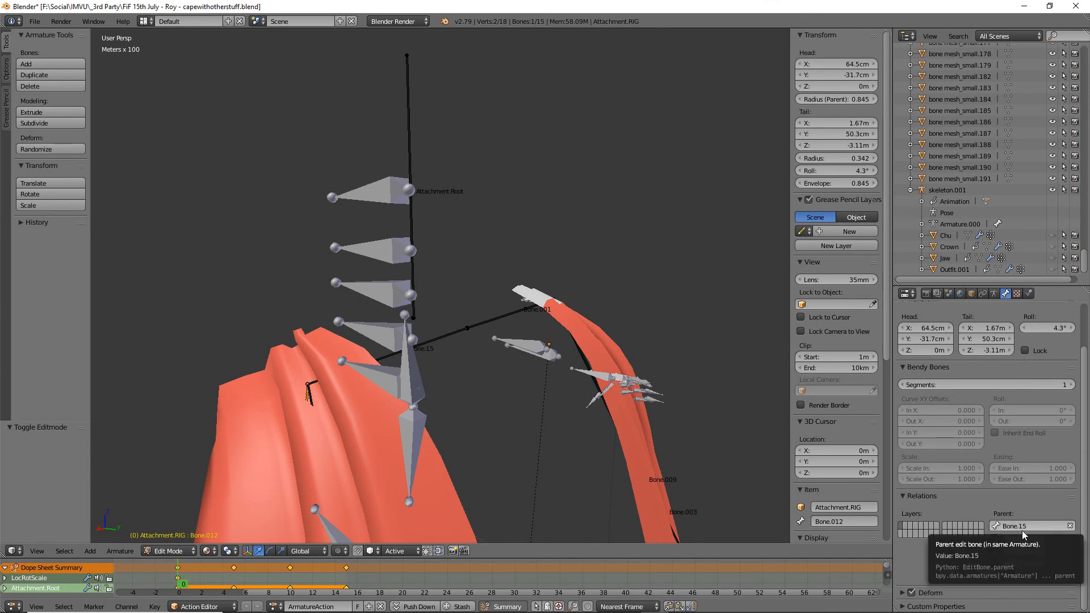
pyautogui.moveTo(487, 318); pyautogui.dragTo(457, 313, button='middle')
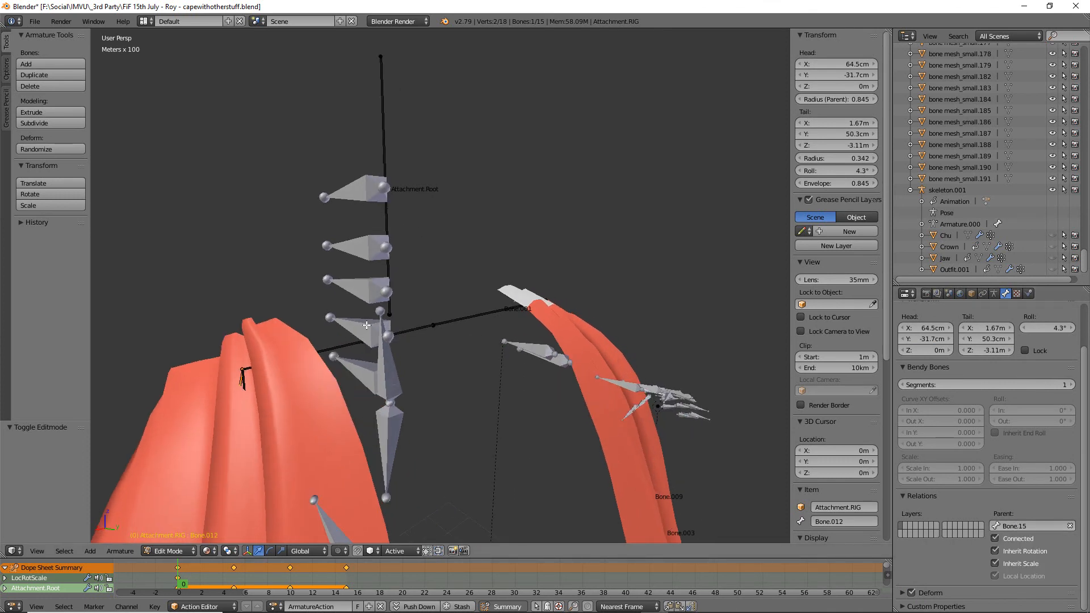
# Set Attachment.Root as the parent of Bone.15 and inspect the relationship line between them.
pyautogui.rightClick(348, 343)
pyautogui.moveTo(347, 344); pyautogui.dragTo(502, 384, button='middle')
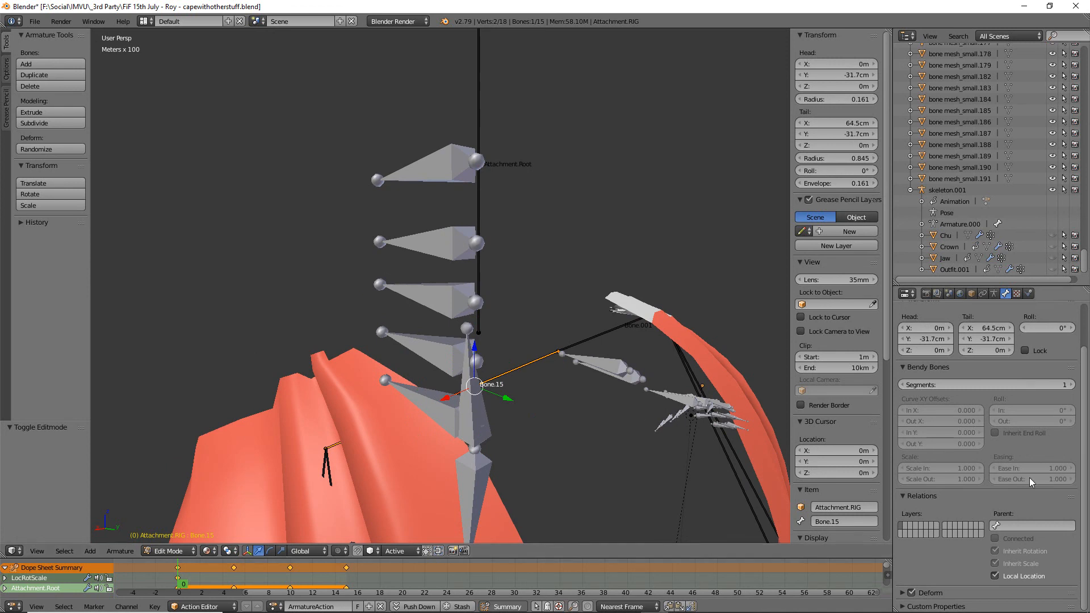
pyautogui.rightClick(479, 194)
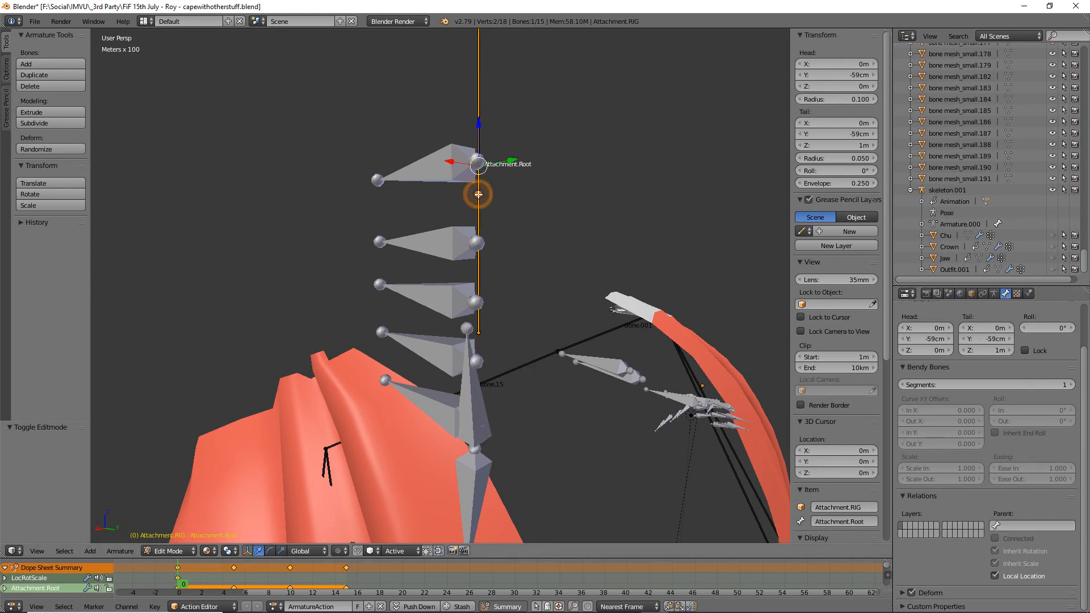
pyautogui.rightClick(515, 379)
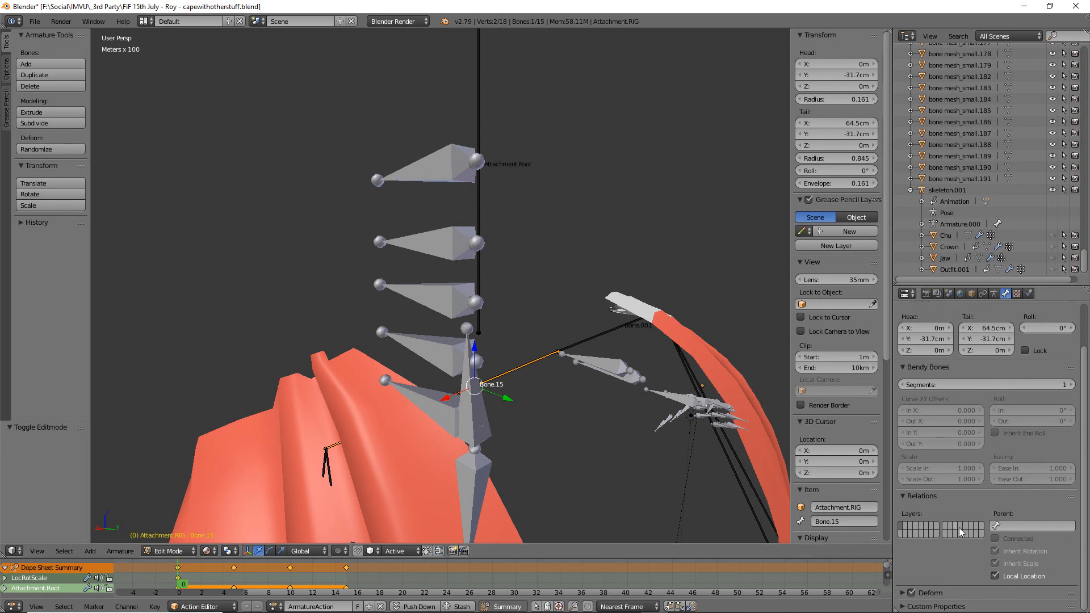
pyautogui.click(994, 526)
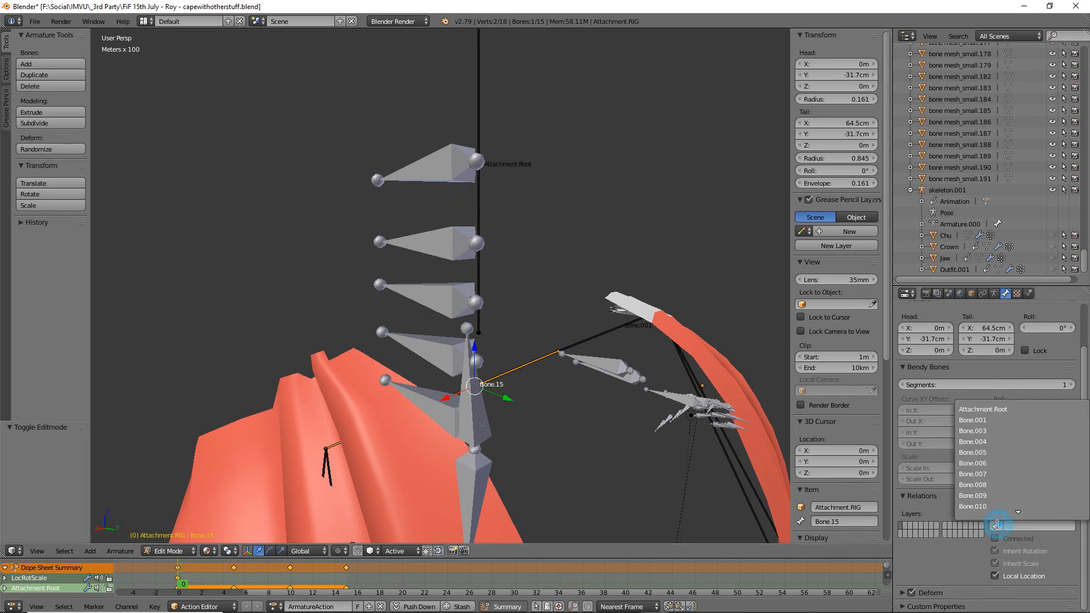
pyautogui.click(982, 409)
pyautogui.moveTo(545, 238); pyautogui.dragTo(512, 261, button='middle')
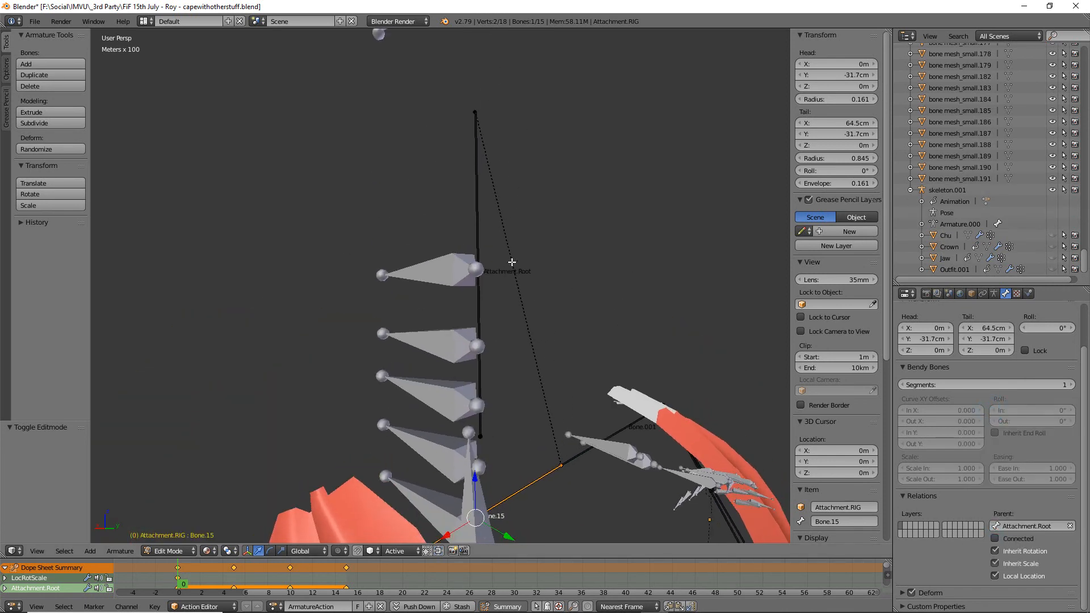
pyautogui.moveTo(475, 105); pyautogui.dragTo(551, 424)
pyautogui.press('Escape')
# Set Attachment.Root as the parent of Bone.001.
pyautogui.moveTo(567, 441); pyautogui.dragTo(562, 441, button='middle')
pyautogui.rightClick(563, 457)
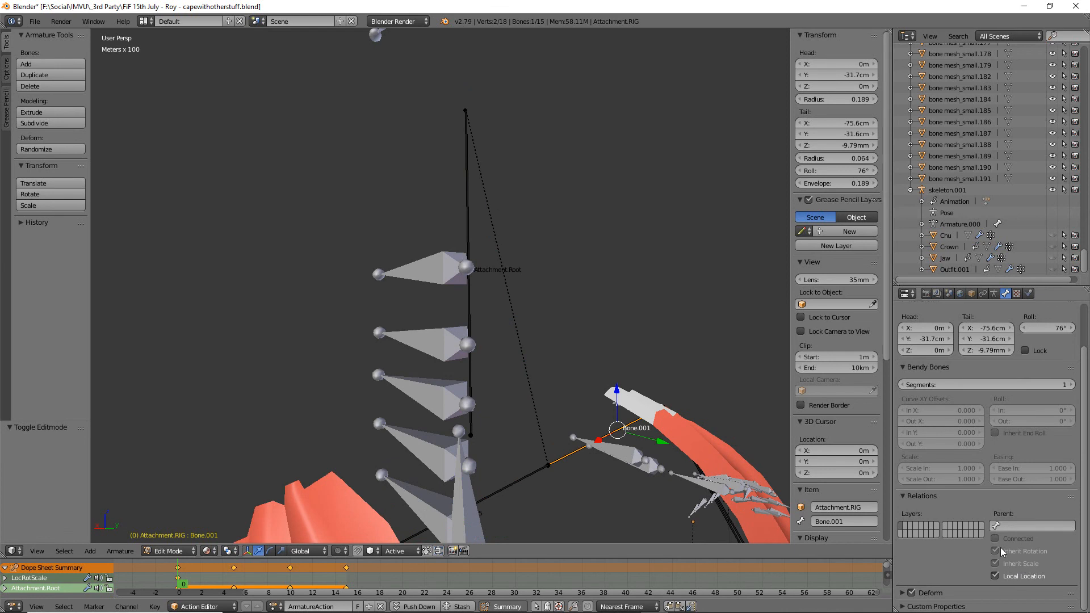
pyautogui.click(1004, 526)
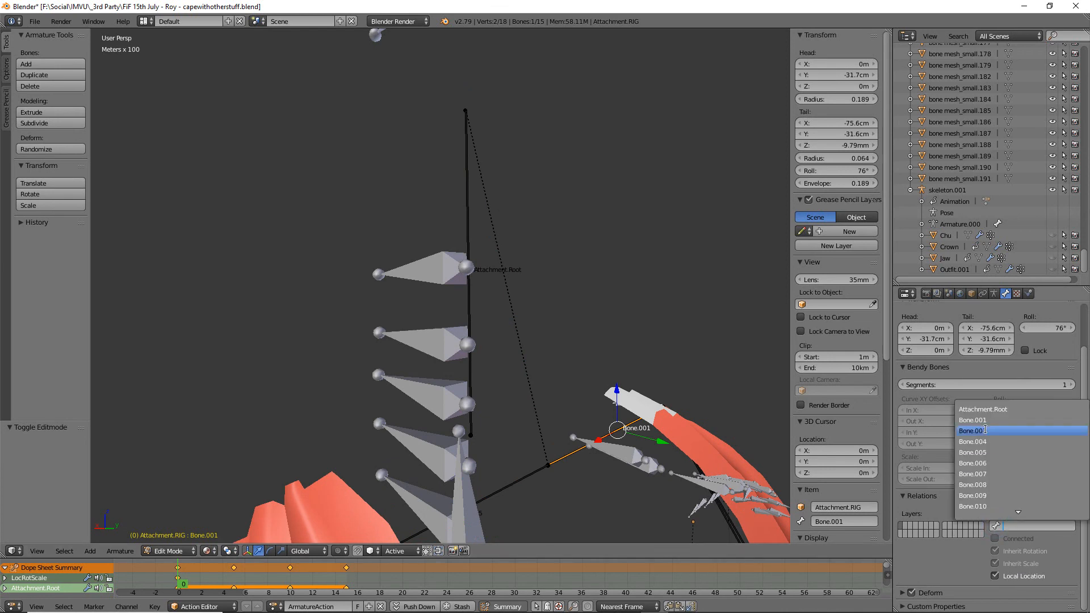
pyautogui.click(986, 409)
# Move Attachment.Root freely down along the skeleton's neck bones, by about 54 cm in Y and -6.33 m in Z.
pyautogui.moveTo(500, 386); pyautogui.dragTo(556, 362, button='middle')
pyautogui.rightClick(551, 374)
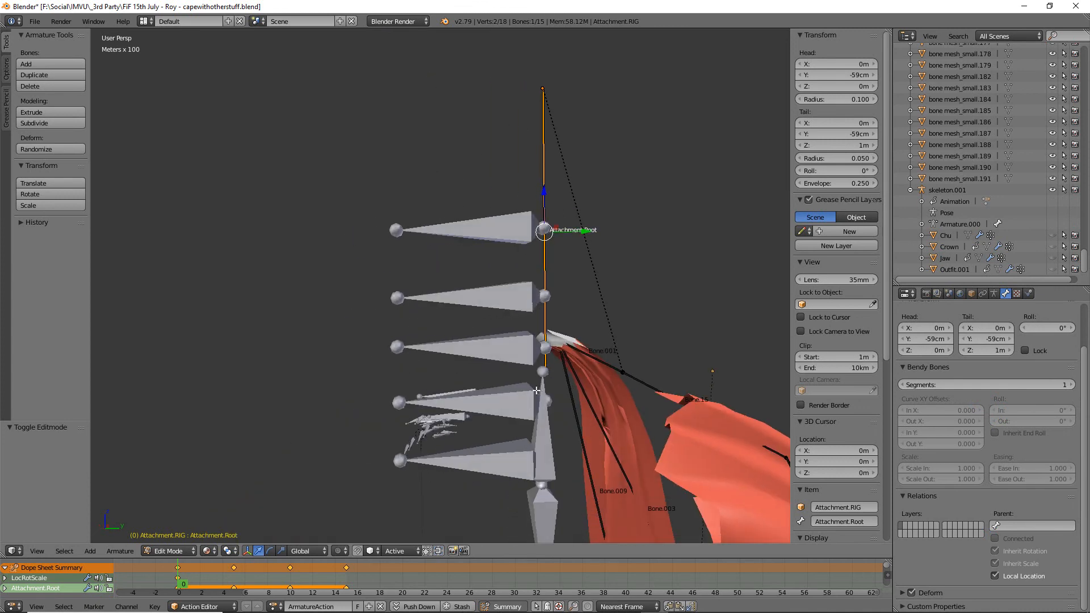
pyautogui.press('g')
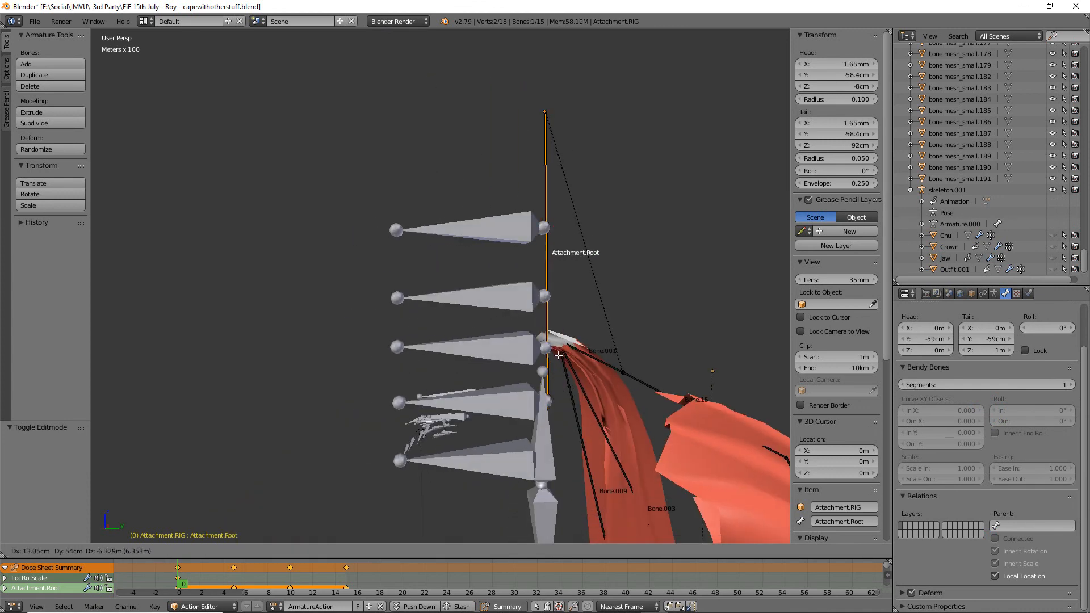
pyautogui.click(559, 355)
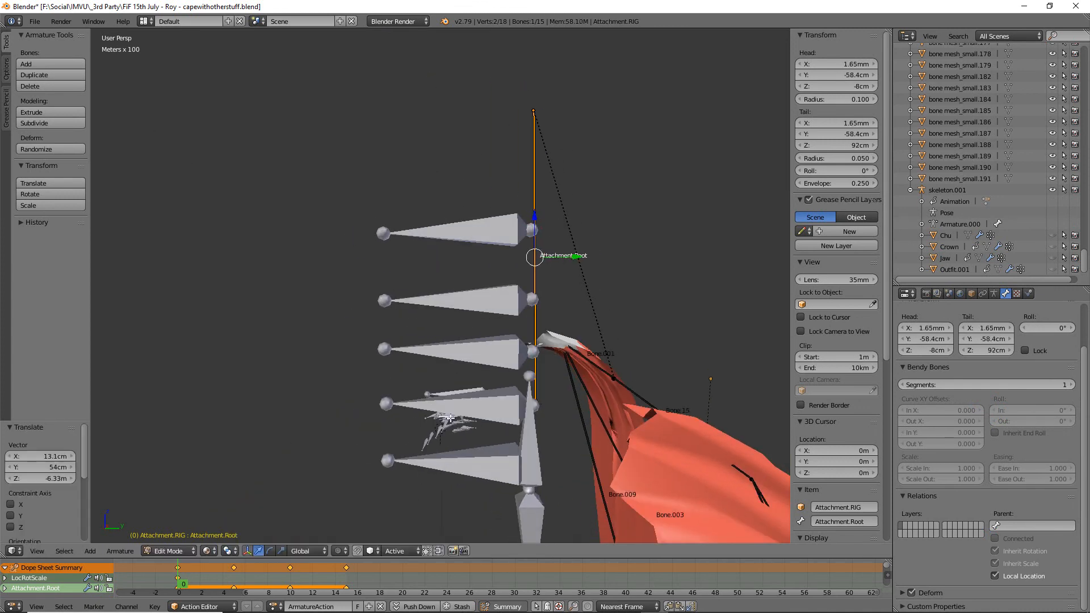
pyautogui.moveTo(503, 394)
pyautogui.mouseDown()
pyautogui.moveTo(441, 391)
pyautogui.moveTo(473, 410)
pyautogui.mouseUp()
pyautogui.press('Escape')
# Rotate Attachment.Root about 89° around the X axis so it lies parallel to the horizontal skeleton bones.
pyautogui.click(270, 551)
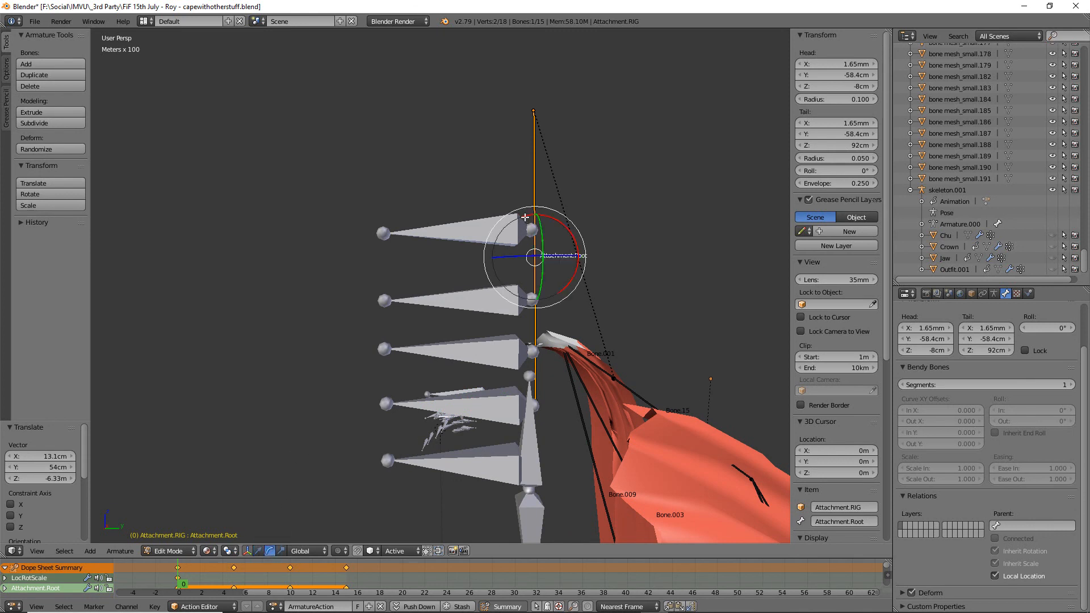
pyautogui.moveTo(525, 216); pyautogui.dragTo(467, 274)
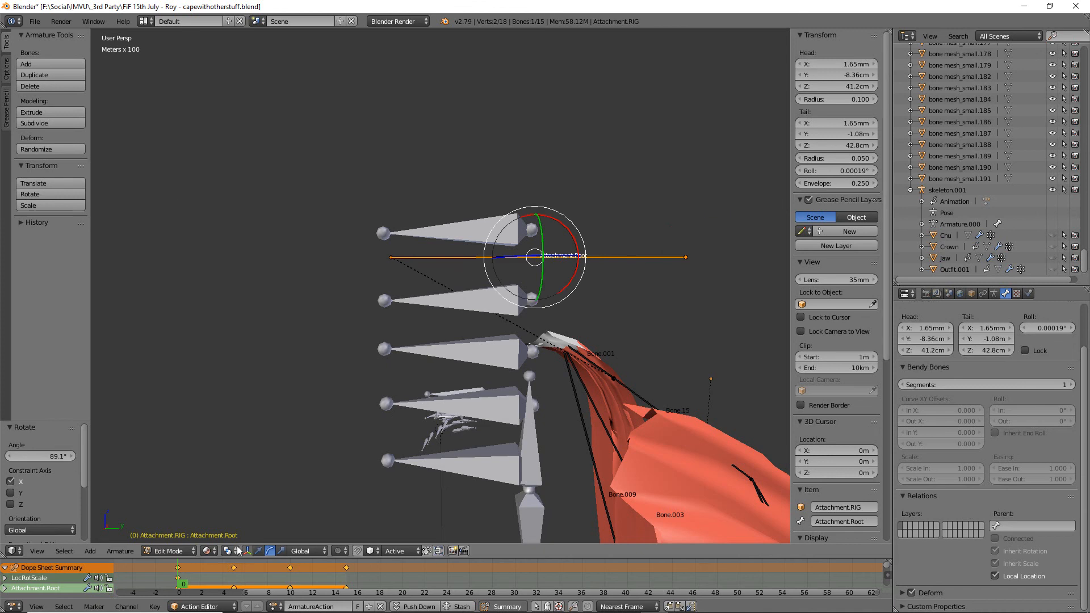
pyautogui.click(281, 550)
# Move Attachment.Root down in Z and along Y to the tip of the second-lowest horizontal skeleton bone, and leave Edit Mode.
pyautogui.click(258, 550)
pyautogui.moveTo(534, 222); pyautogui.dragTo(526, 369)
pyautogui.moveTo(579, 407); pyautogui.dragTo(391, 366)
pyautogui.moveTo(403, 424); pyautogui.dragTo(445, 355, button='middle')
pyautogui.press('Tab')
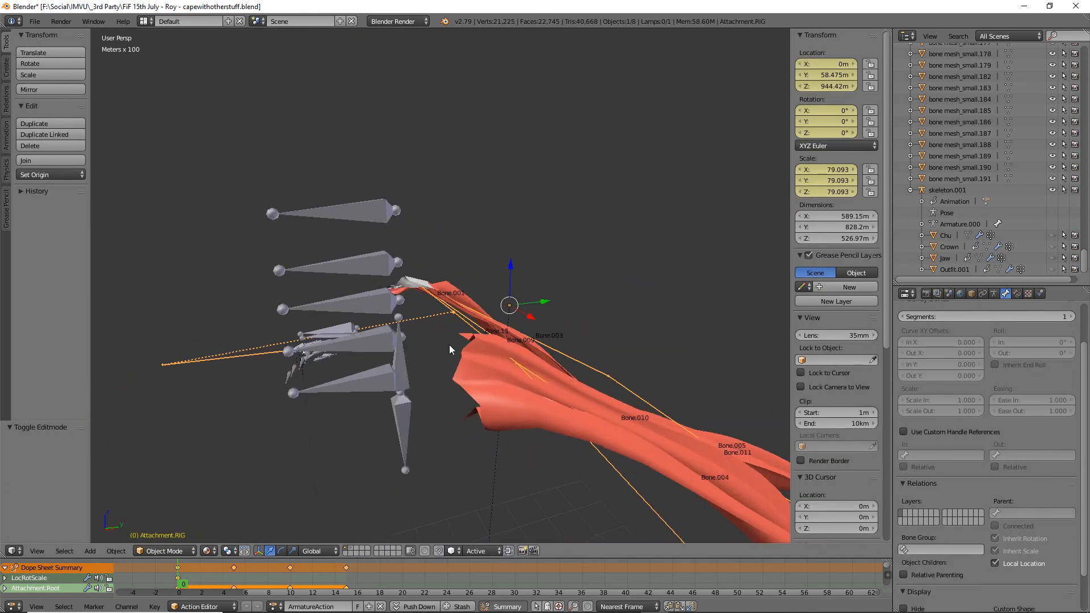
# Examine the cape bones and their relationship line to Attachment.Root from several angles in Object Mode.
pyautogui.moveTo(455, 314); pyautogui.dragTo(427, 384, button='middle')
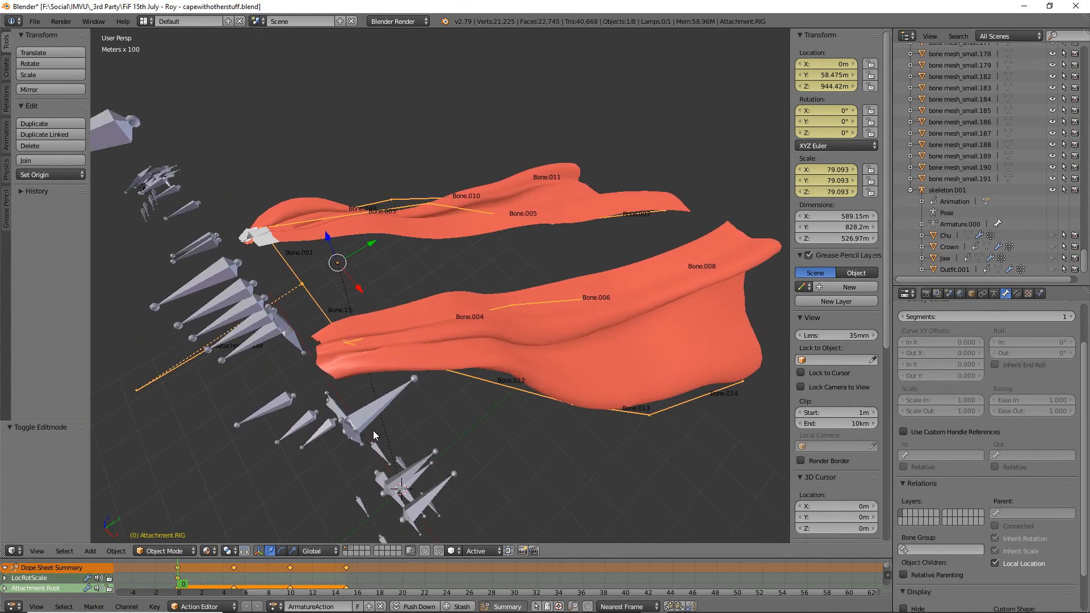
pyautogui.moveTo(301, 300); pyautogui.dragTo(304, 309, button='middle')
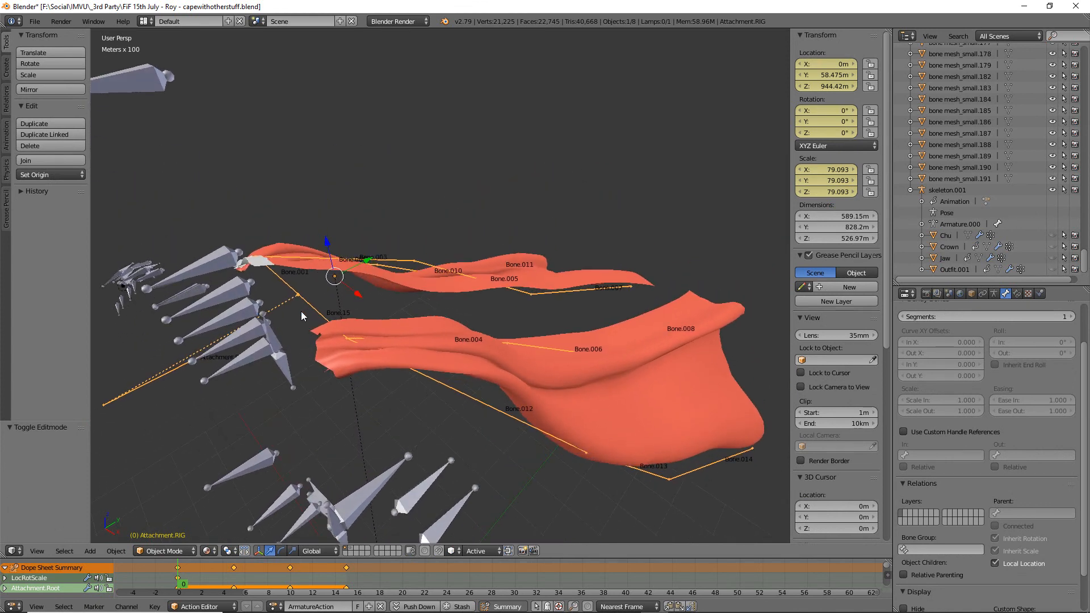
pyautogui.moveTo(266, 320)
pyautogui.mouseDown()
pyautogui.moveTo(113, 405)
pyautogui.moveTo(170, 340)
pyautogui.moveTo(206, 363)
pyautogui.moveTo(216, 351)
pyautogui.mouseUp()
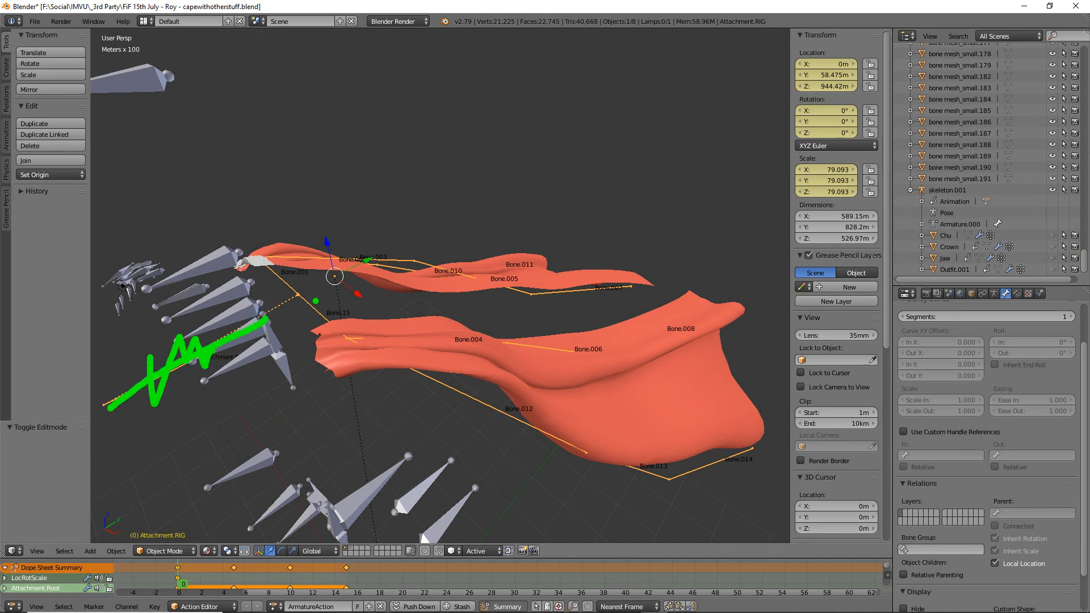
pyautogui.moveTo(310, 300)
pyautogui.mouseDown()
pyautogui.moveTo(398, 367)
pyautogui.moveTo(513, 429)
pyautogui.mouseUp()
pyautogui.moveTo(285, 272)
pyautogui.mouseDown()
pyautogui.moveTo(272, 287)
pyautogui.moveTo(518, 231)
pyautogui.mouseUp()
pyautogui.press('Escape')
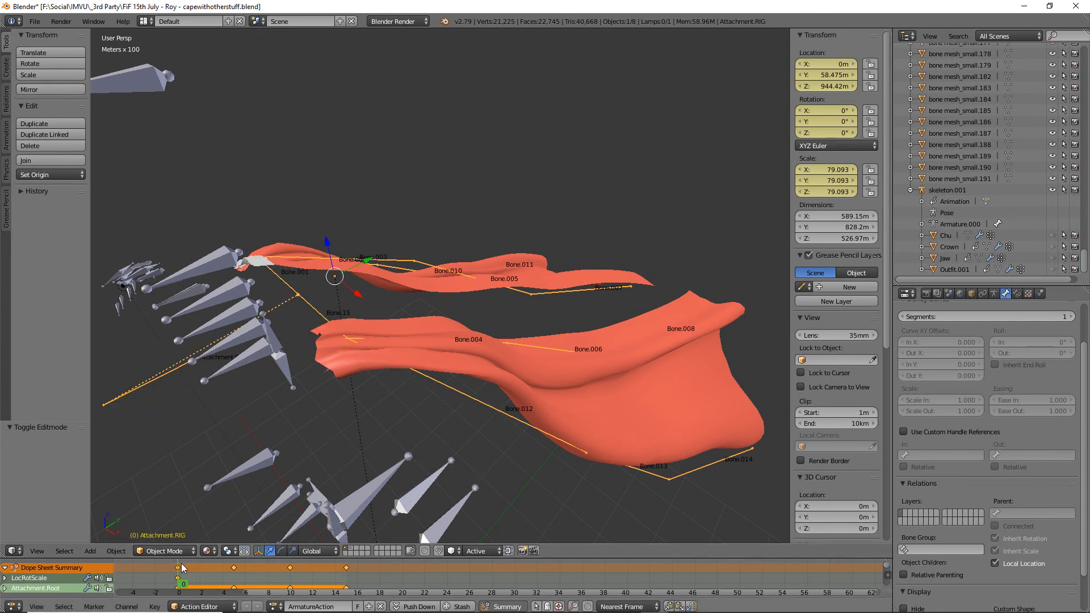
pyautogui.moveTo(179, 584)
pyautogui.mouseDown()
pyautogui.moveTo(361, 586)
pyautogui.moveTo(177, 583)
pyautogui.mouseUp()
pyautogui.moveTo(272, 369); pyautogui.dragTo(260, 258, button='middle')
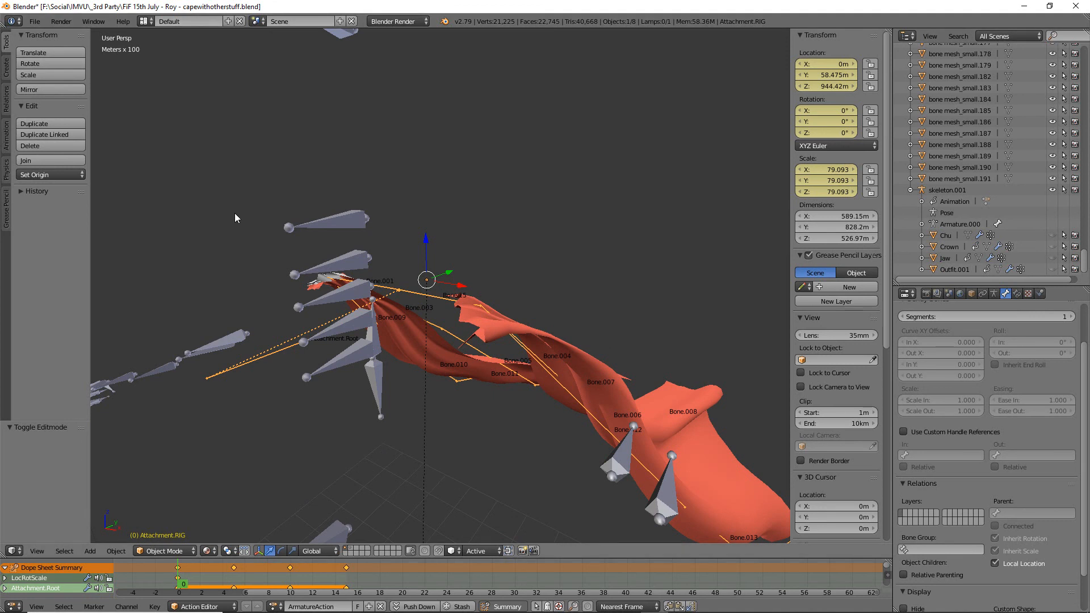
pyautogui.moveTo(241, 194); pyautogui.dragTo(430, 350, button='middle')
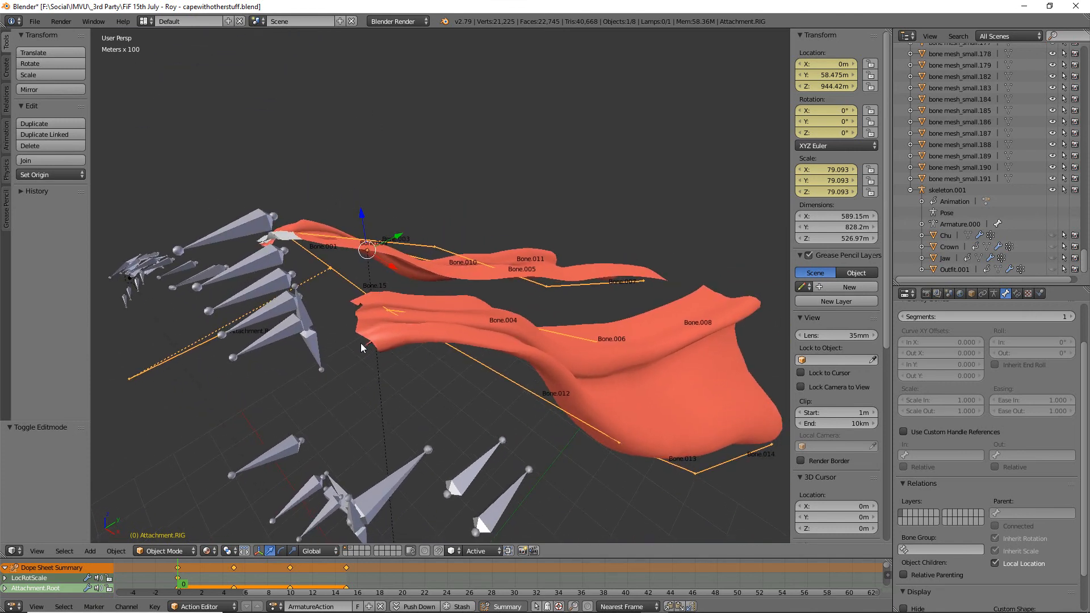
pyautogui.hotkey('ctrl', '2')
pyautogui.moveTo(318, 134)
pyautogui.mouseDown()
pyautogui.moveTo(317, 122)
pyautogui.moveTo(325, 248)
pyautogui.mouseUp()
pyautogui.moveTo(312, 111); pyautogui.dragTo(329, 127)
pyautogui.moveTo(311, 238); pyautogui.dragTo(335, 241)
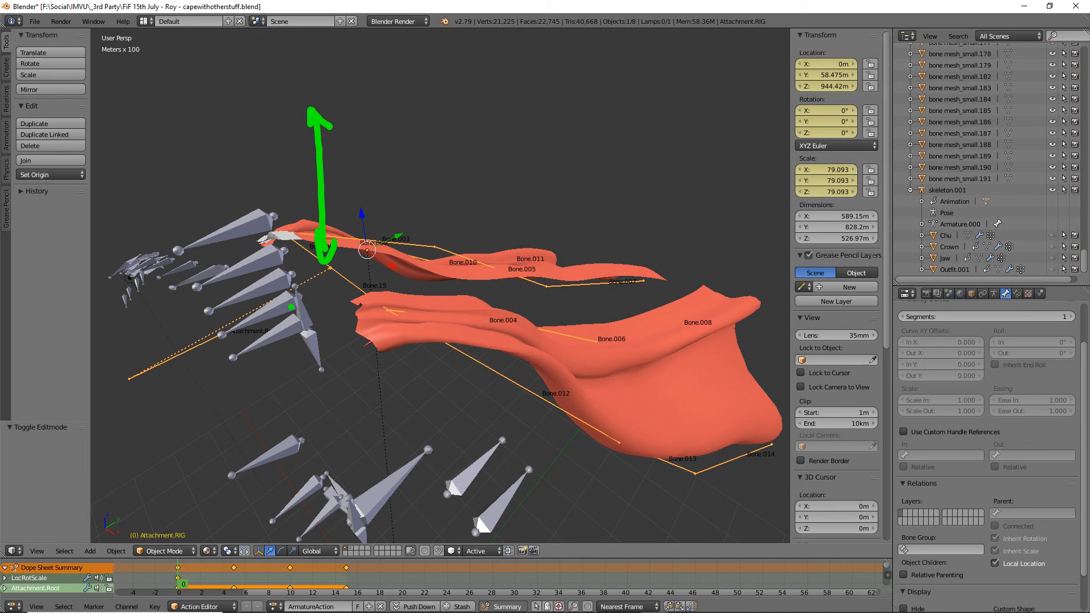
pyautogui.moveTo(247, 206)
pyautogui.mouseDown()
pyautogui.moveTo(274, 277)
pyautogui.moveTo(281, 384)
pyautogui.mouseUp()
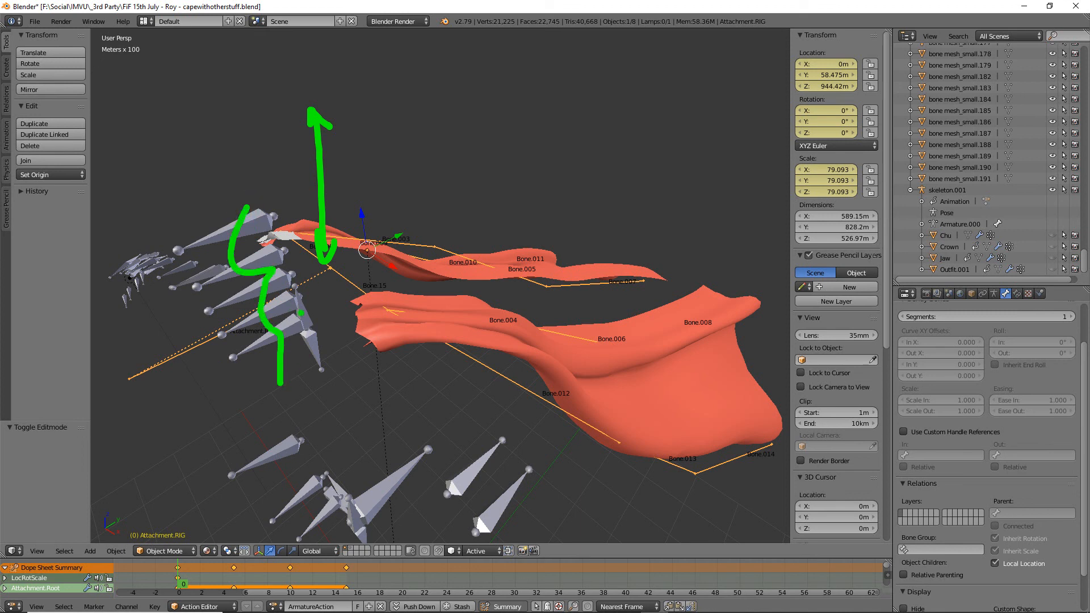
pyautogui.moveTo(344, 277); pyautogui.dragTo(417, 321)
pyautogui.moveTo(270, 225)
pyautogui.mouseDown()
pyautogui.moveTo(314, 250)
pyautogui.moveTo(339, 284)
pyautogui.mouseUp()
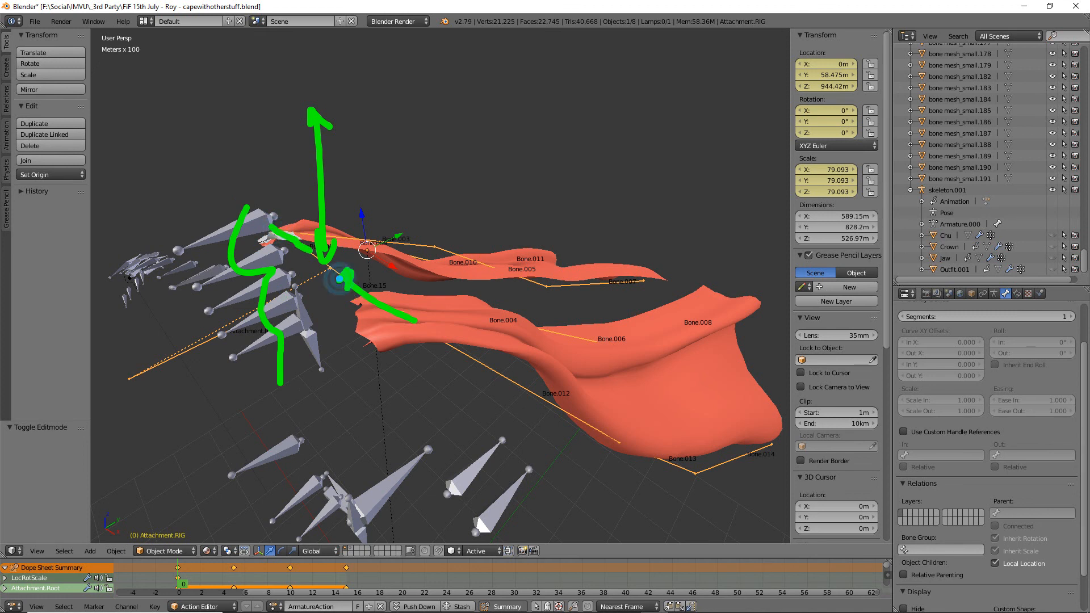
pyautogui.moveTo(306, 244); pyautogui.dragTo(314, 258)
pyautogui.press('Escape')
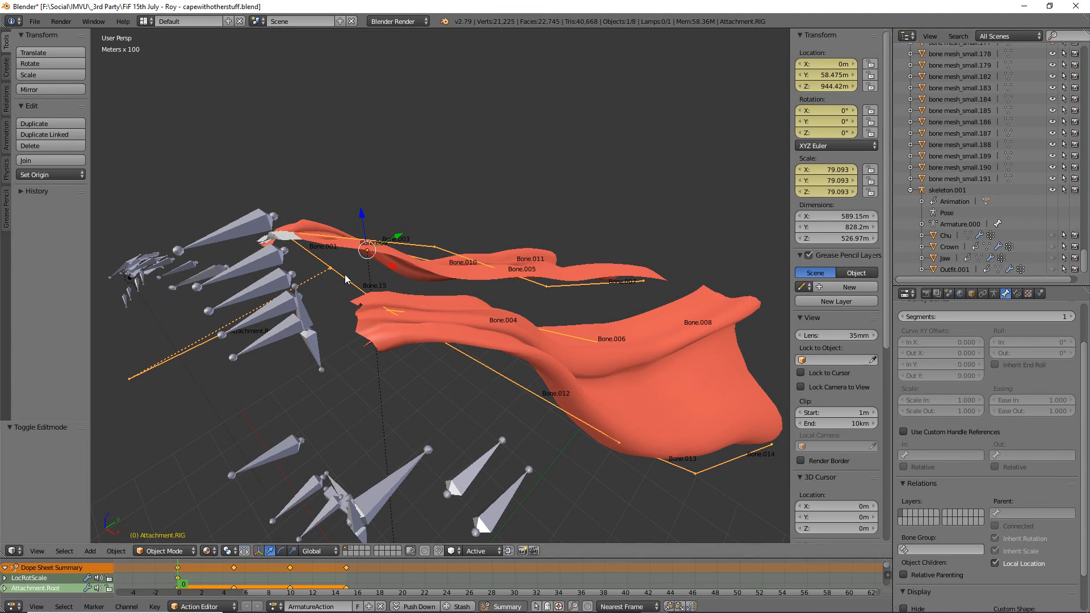
# Expand Attachment.Root under the Attachment.RIG armature in the Outliner to check its child bones.
pyautogui.scroll(5, 985, 235)
pyautogui.scroll(-5, 985, 233)
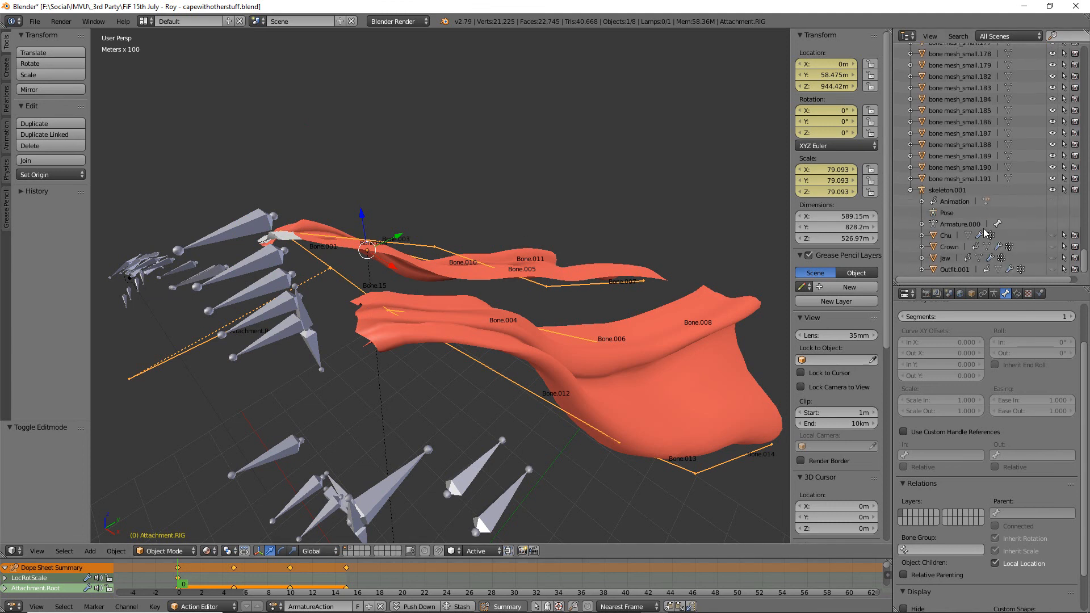
pyautogui.scroll(15, 978, 239)
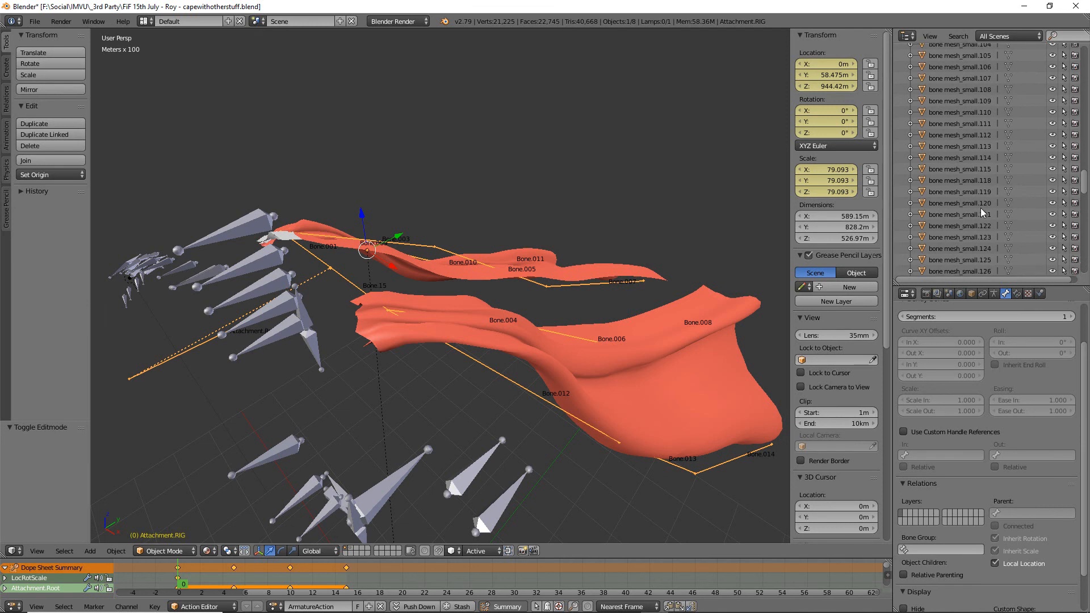
pyautogui.scroll(15, 980, 170)
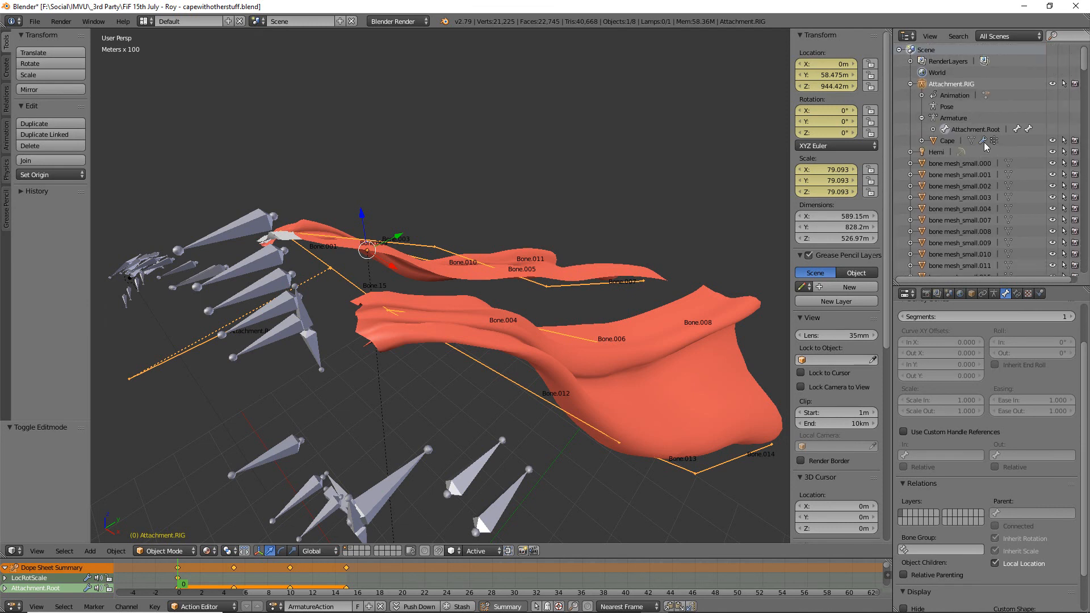
pyautogui.click(934, 129)
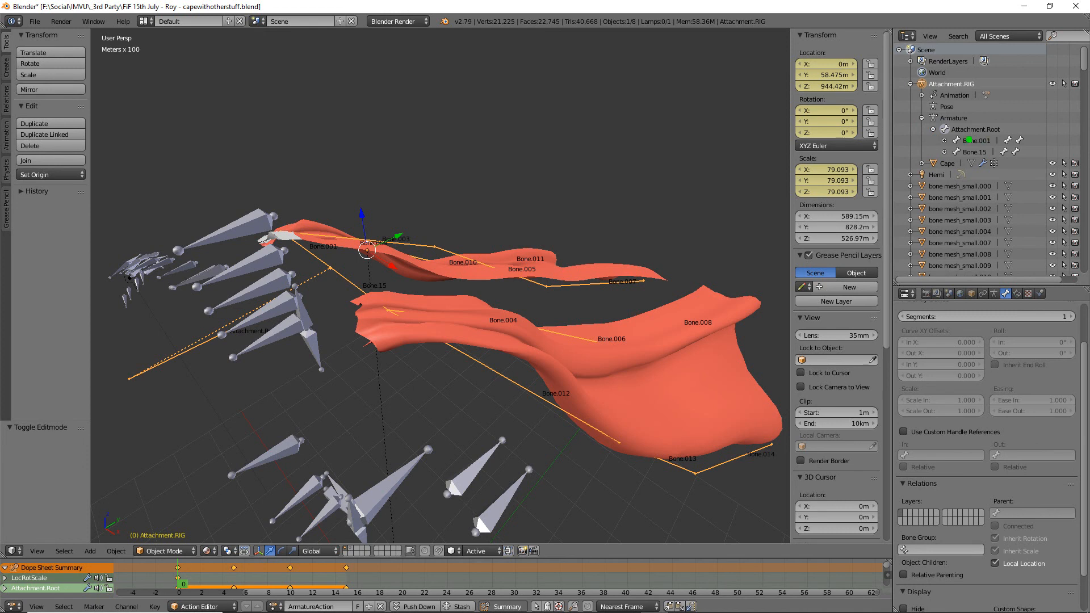
pyautogui.moveTo(933, 139); pyautogui.dragTo(1012, 138)
pyautogui.press('Escape')
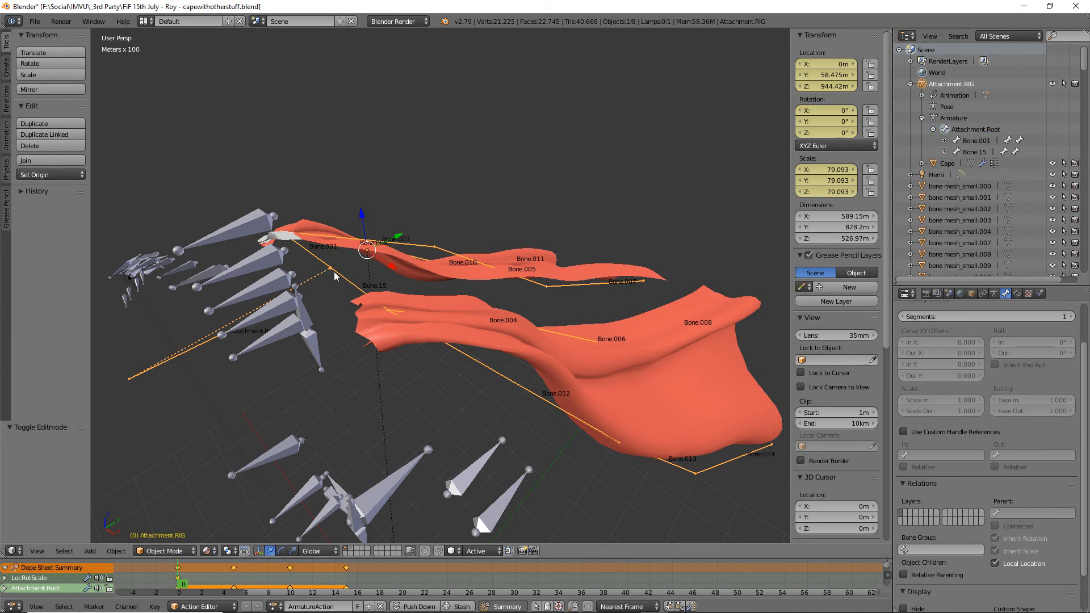
# Clear the parent of Bone.15 and of Bone.001 in Edit Mode and compare the bone hierarchy in the Outliner.
pyautogui.press('Tab')
pyautogui.rightClick(202, 339)
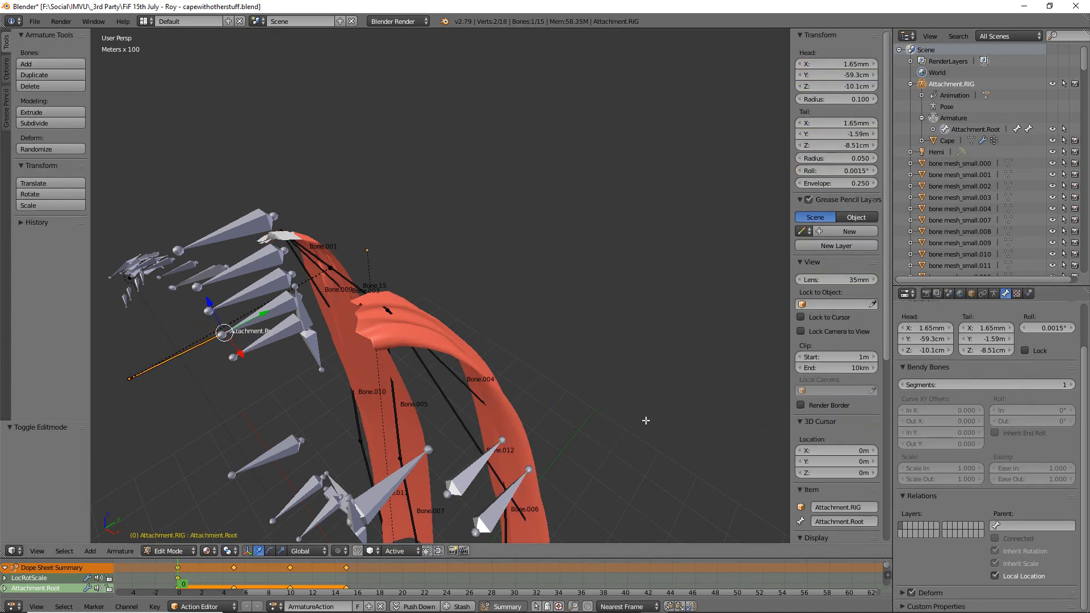
pyautogui.rightClick(340, 278)
pyautogui.click(1070, 526)
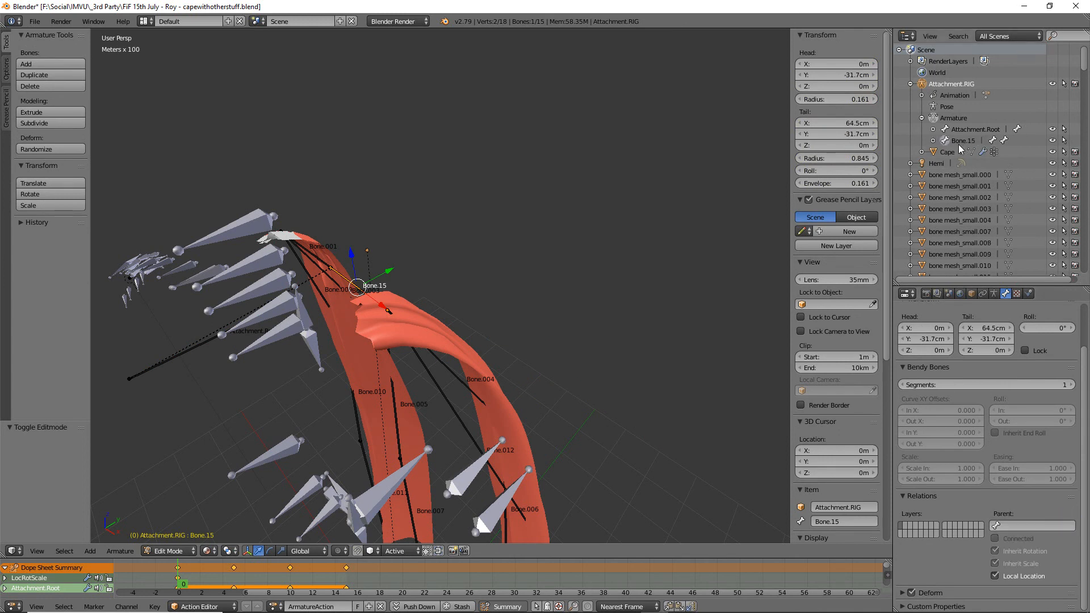
pyautogui.rightClick(313, 258)
pyautogui.click(1071, 527)
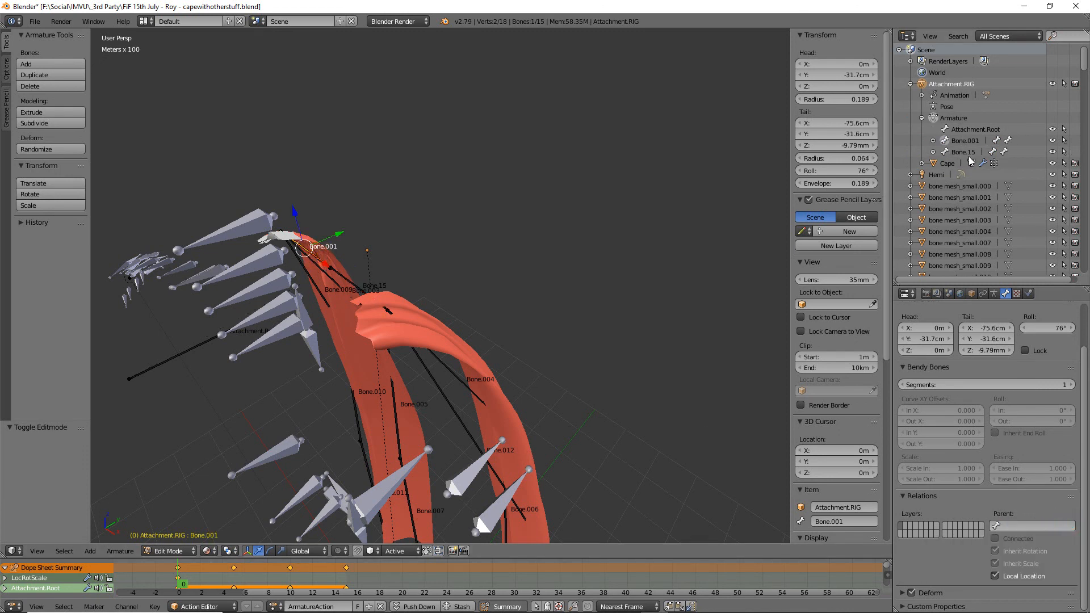
pyautogui.moveTo(953, 150)
pyautogui.mouseDown()
pyautogui.moveTo(982, 148)
pyautogui.moveTo(985, 158)
pyautogui.moveTo(997, 138)
pyautogui.mouseUp()
pyautogui.press('Escape')
pyautogui.press('Escape')
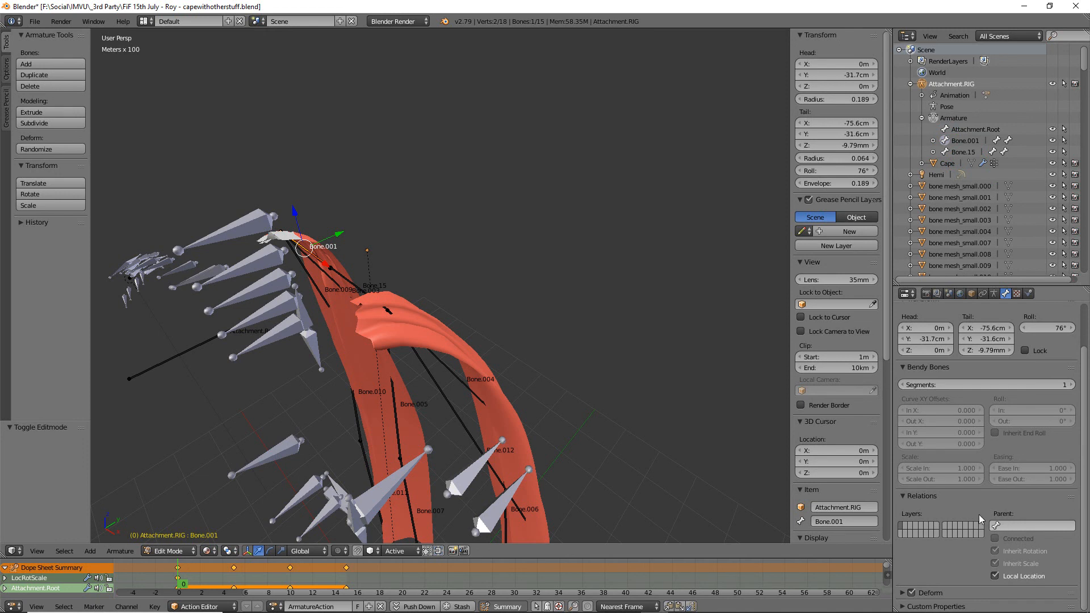
# Set Attachment.Root as the parent of both Bone.001 and Bone.15 in the bone Relations.
pyautogui.click(994, 525)
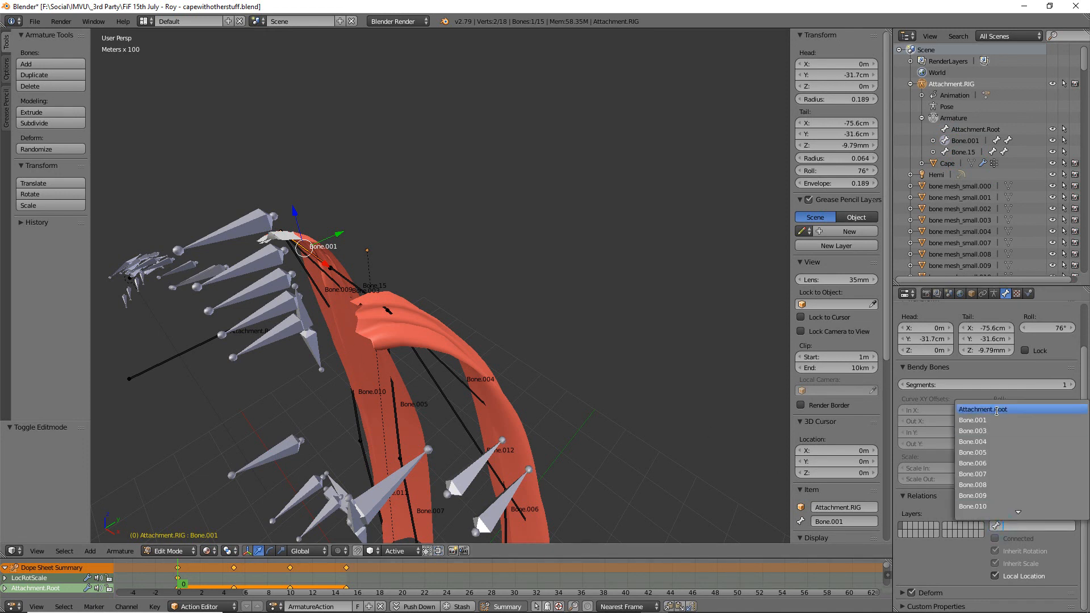
pyautogui.click(998, 409)
pyautogui.rightClick(342, 278)
pyautogui.click(996, 524)
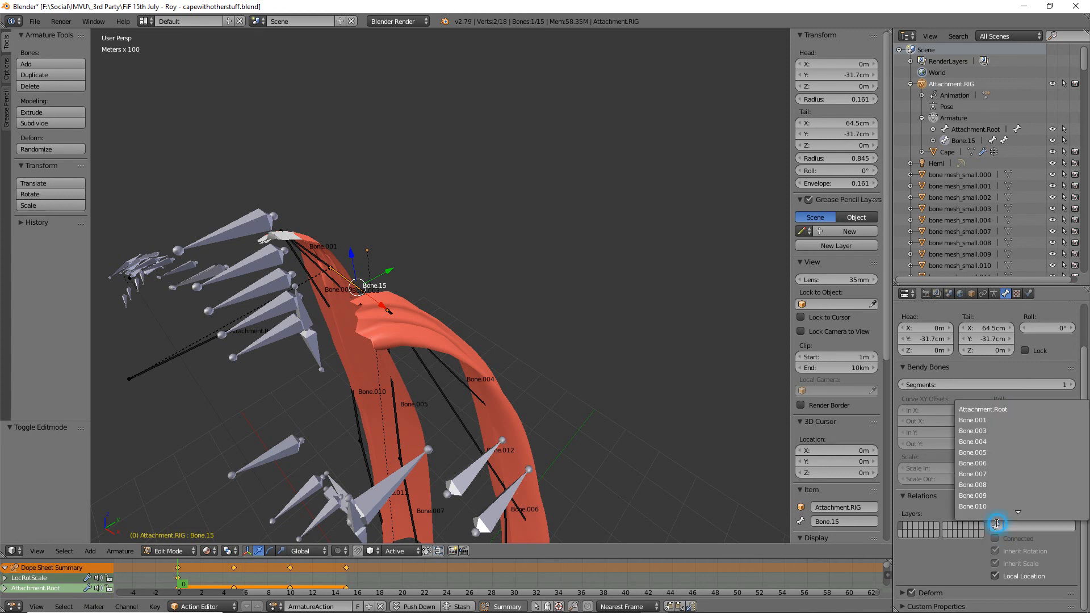
pyautogui.click(991, 409)
# Expand Attachment.Root, Bone.001 and Bone.15 in the Outliner to review the chain of child bones.
pyautogui.click(932, 129)
pyautogui.click(944, 140)
pyautogui.click(944, 174)
# Leave Edit Mode and hide the Cape mesh so the armature's bones can be seen in full.
pyautogui.moveTo(726, 338); pyautogui.dragTo(678, 279, button='middle')
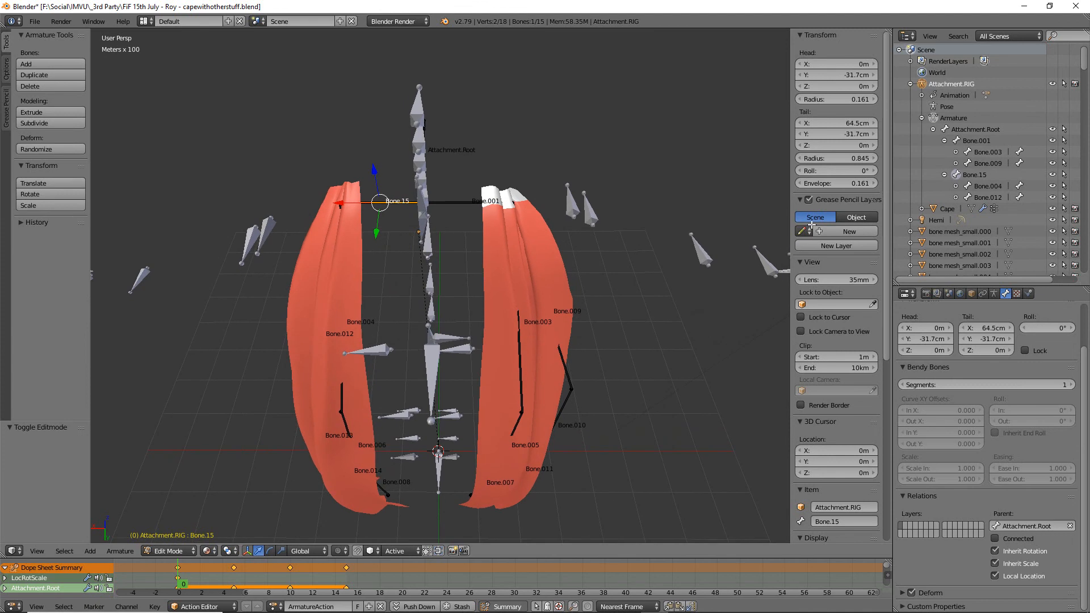
pyautogui.rightClick(344, 210)
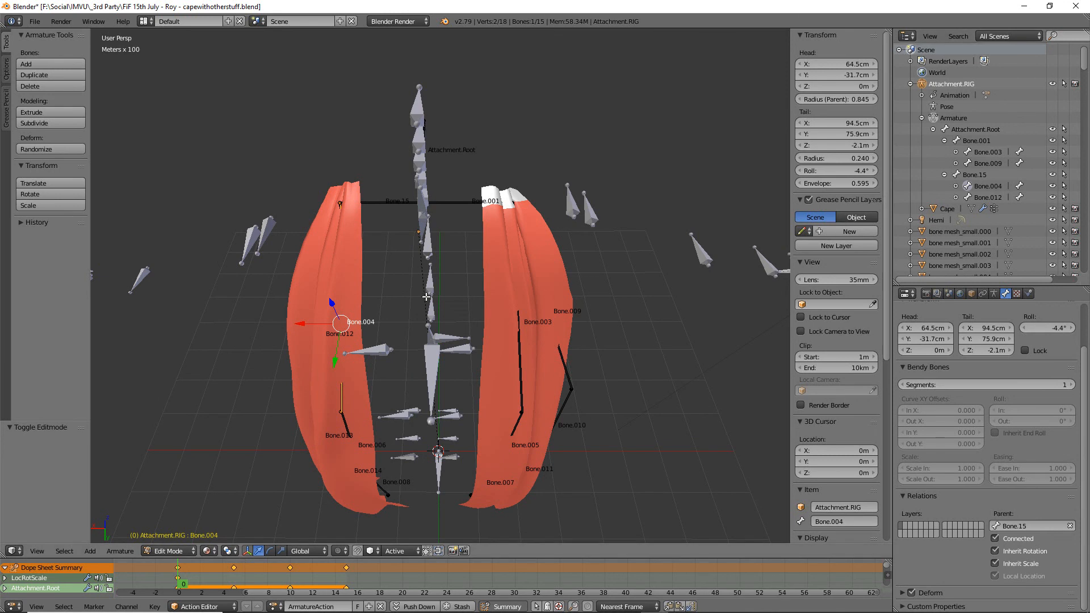
pyautogui.press('Tab')
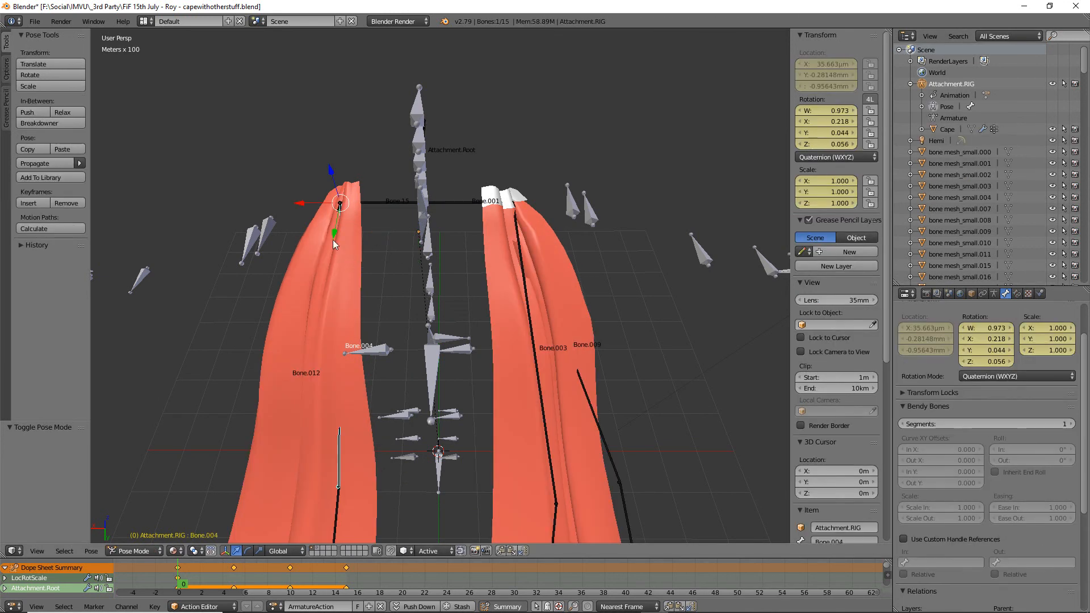
pyautogui.rightClick(332, 238)
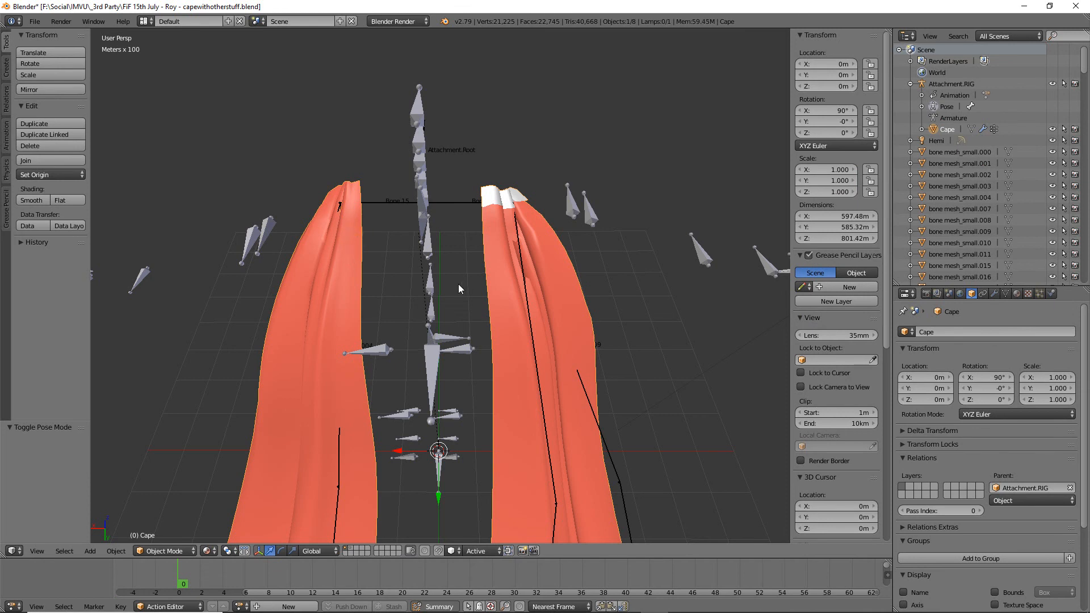
pyautogui.press('h')
# Rename the outer cape bone Bone.012 as cape.l.012 in its bone properties.
pyautogui.rightClick(340, 219)
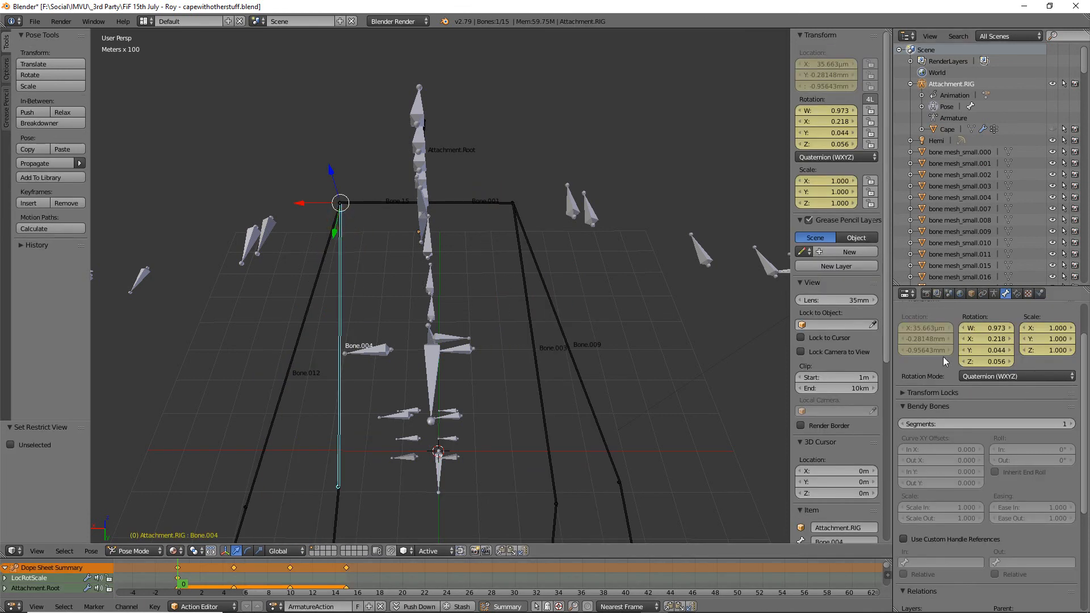
pyautogui.click(993, 293)
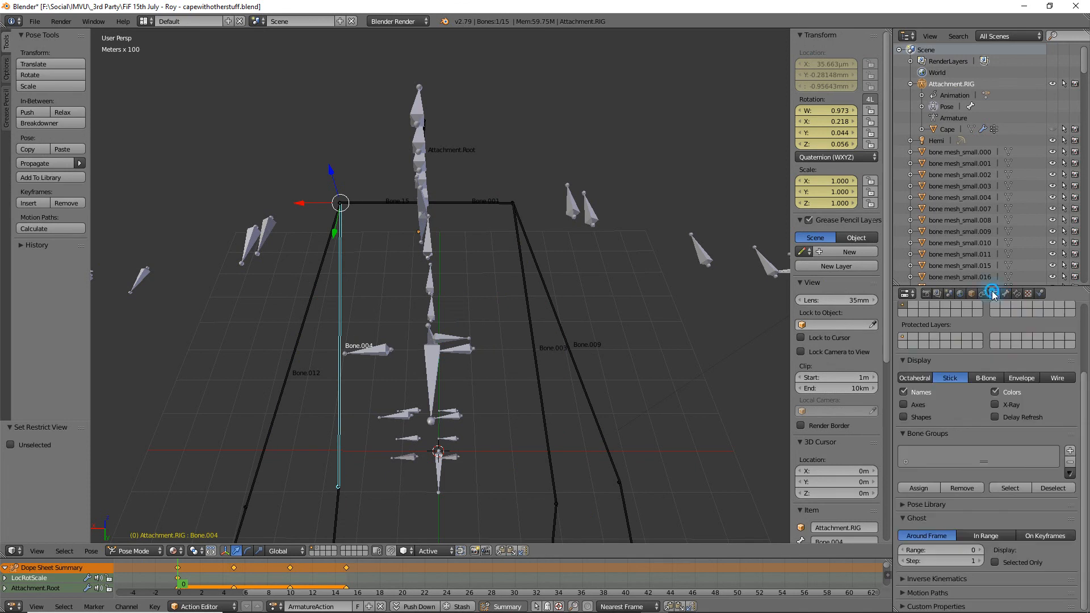
pyautogui.scroll(5, 972, 399)
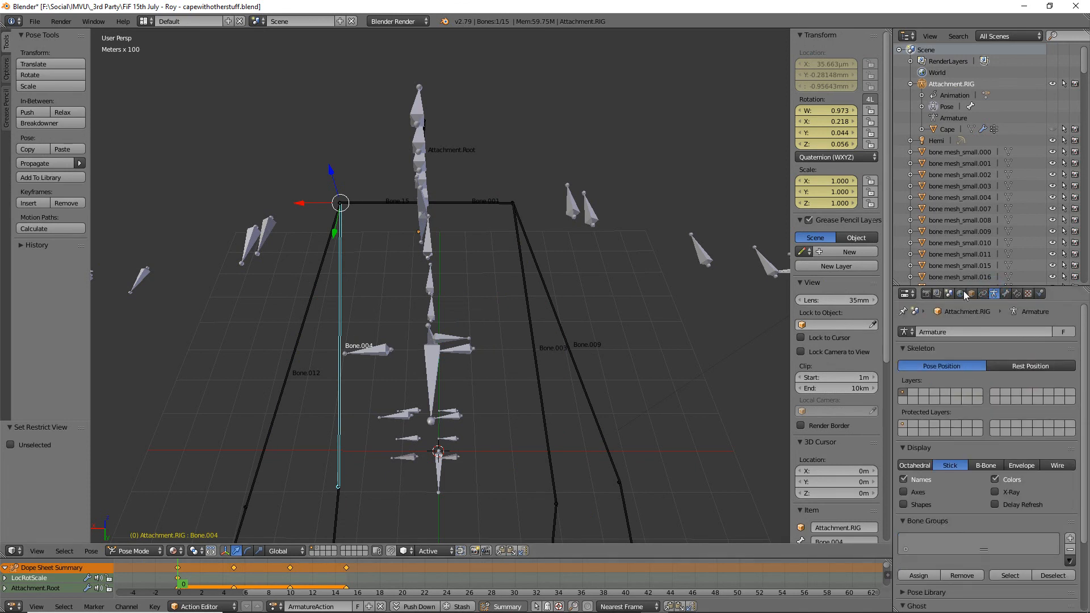
pyautogui.click(1005, 293)
pyautogui.scroll(2, 937, 355)
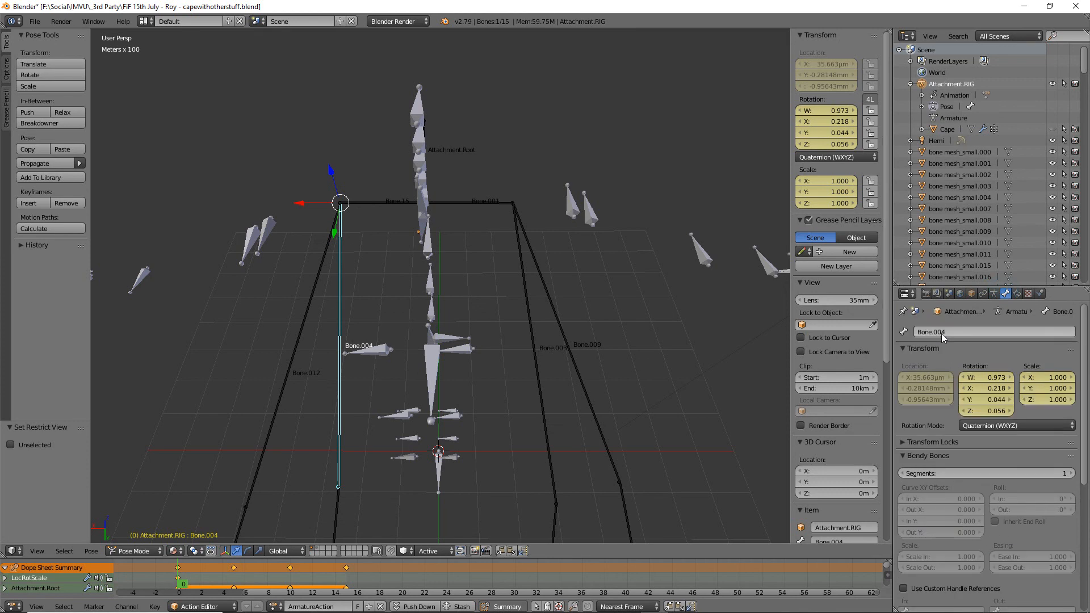
pyautogui.rightClick(322, 230)
pyautogui.rightClick(340, 256)
pyautogui.rightClick(318, 266)
pyautogui.click(952, 331)
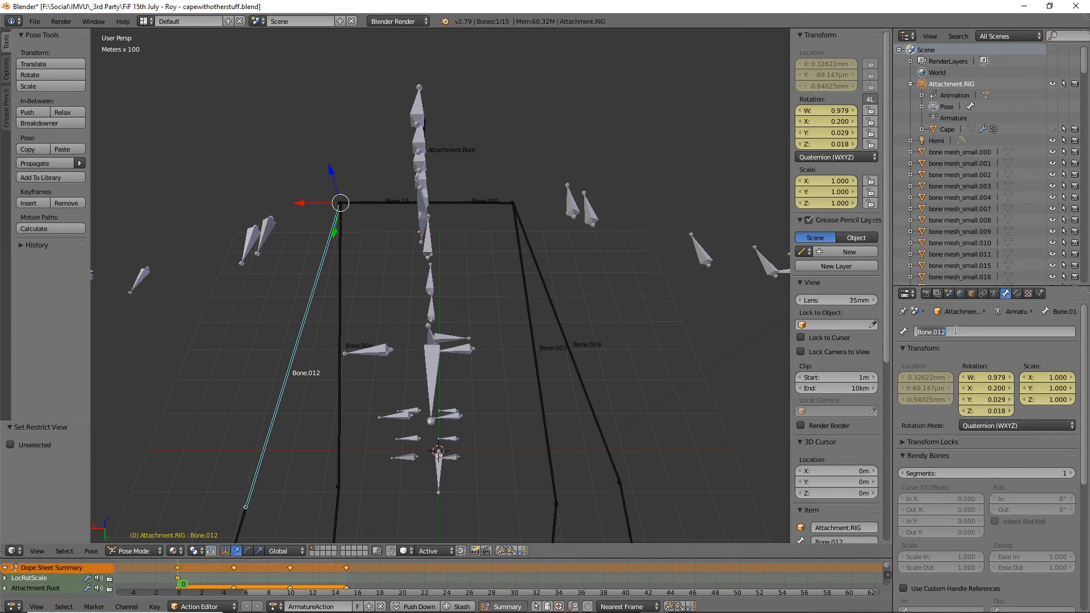
pyautogui.write('cape')
pyautogui.write('.00')
pyautogui.write('12')
pyautogui.press('Return')
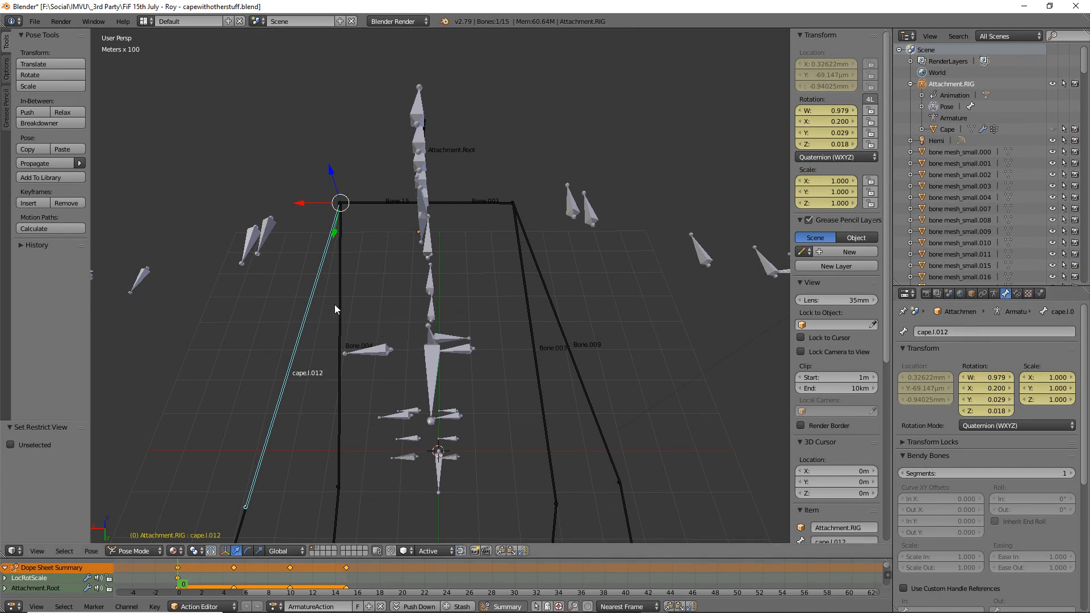
# Rename the inner cape bone Bone.004 on the same side as cape.L.004.
pyautogui.rightClick(338, 306)
pyautogui.click(948, 332)
pyautogui.write('cape.L')
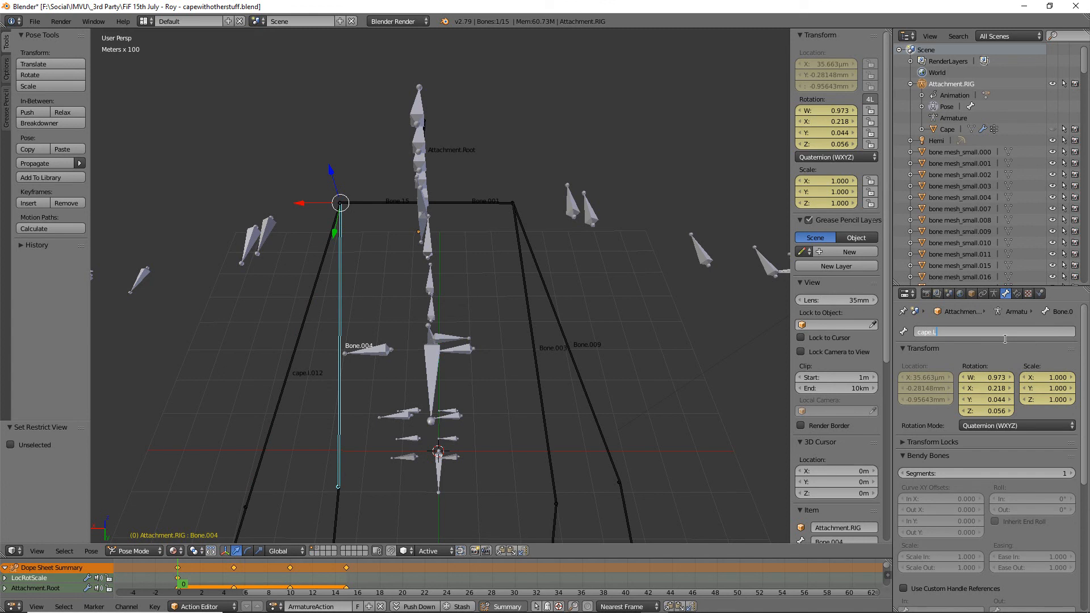
pyautogui.write('.004')
pyautogui.press('Return')
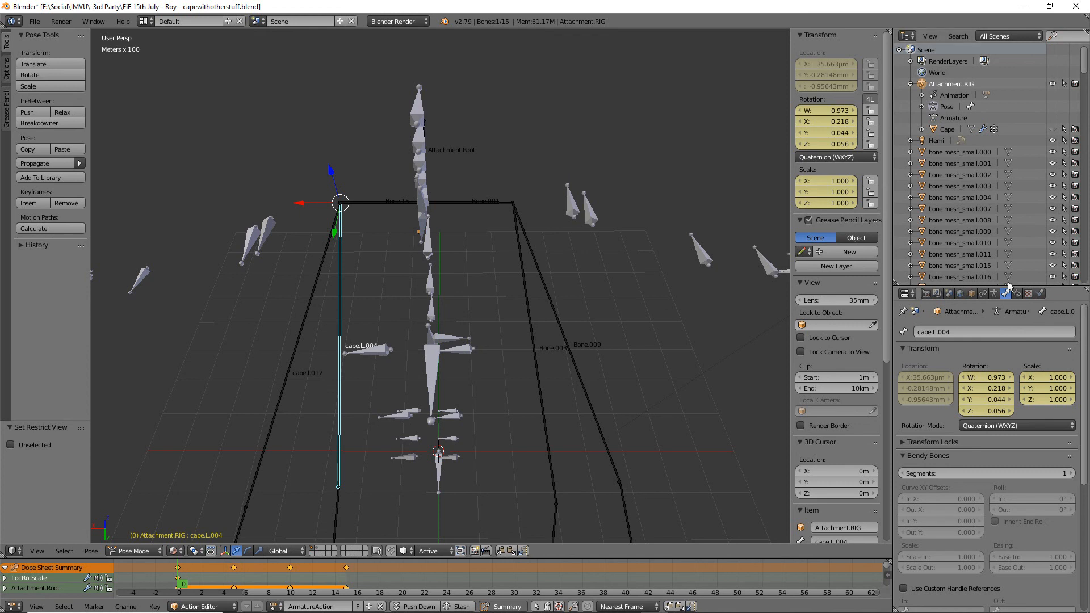
# Expand the pose hierarchy under Attachment.Root in the Outliner and rename Bone.15 as cape.L.15.
pyautogui.click(922, 107)
pyautogui.click(933, 118)
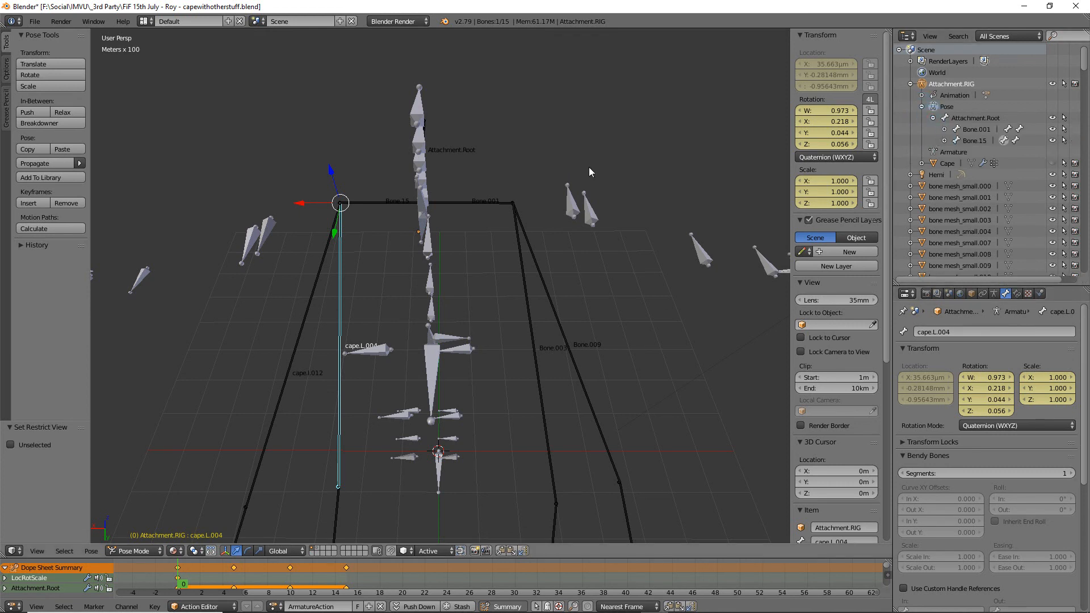
pyautogui.rightClick(373, 200)
pyautogui.click(948, 331)
pyautogui.write('cape.L')
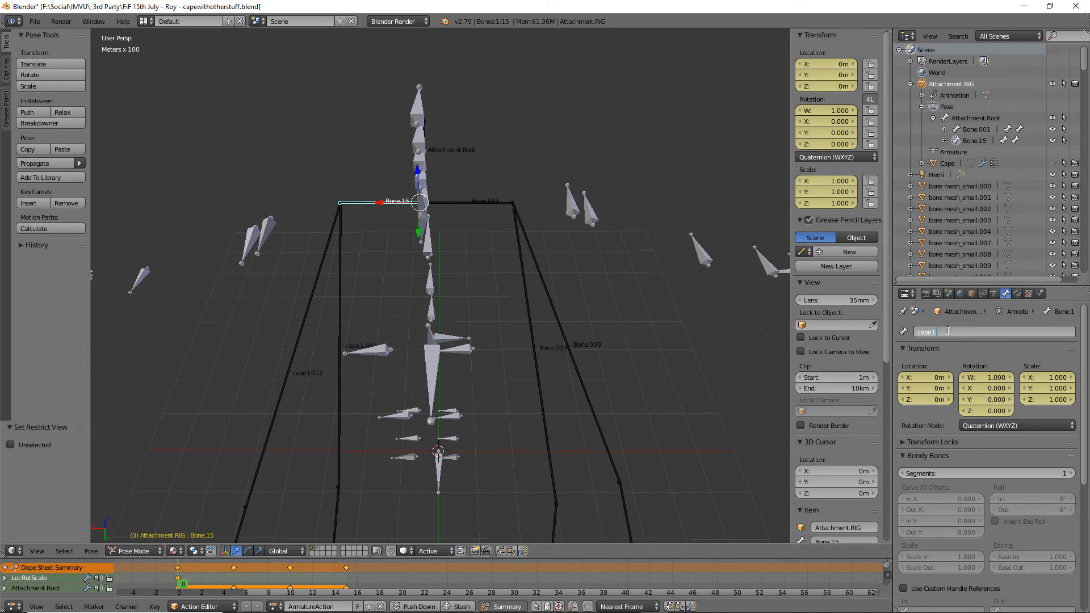
pyautogui.write('.15')
pyautogui.press('Return')
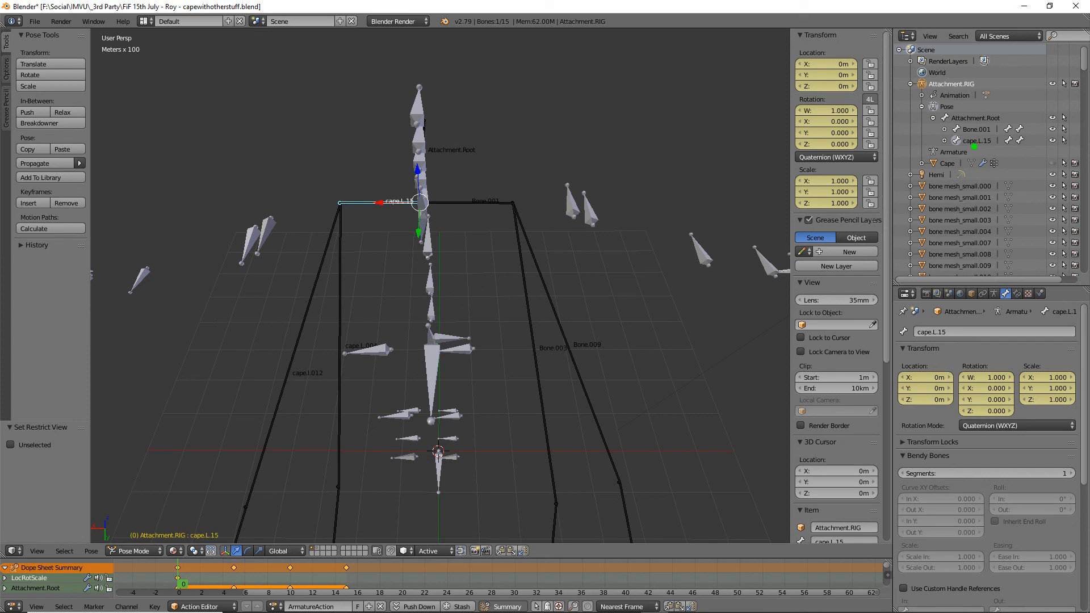
# Expand cape.L.15 and its child bones in the Outliner and compare the chain with the bones from the side.
pyautogui.click(944, 141)
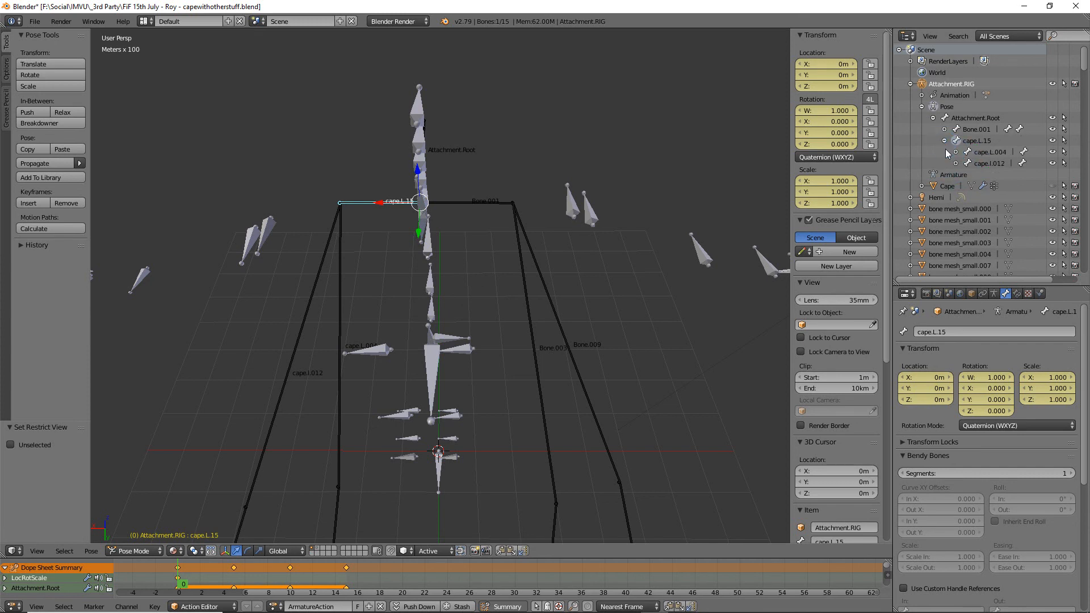
pyautogui.click(956, 152)
pyautogui.click(956, 175)
pyautogui.moveTo(417, 333); pyautogui.dragTo(429, 355, button='middle')
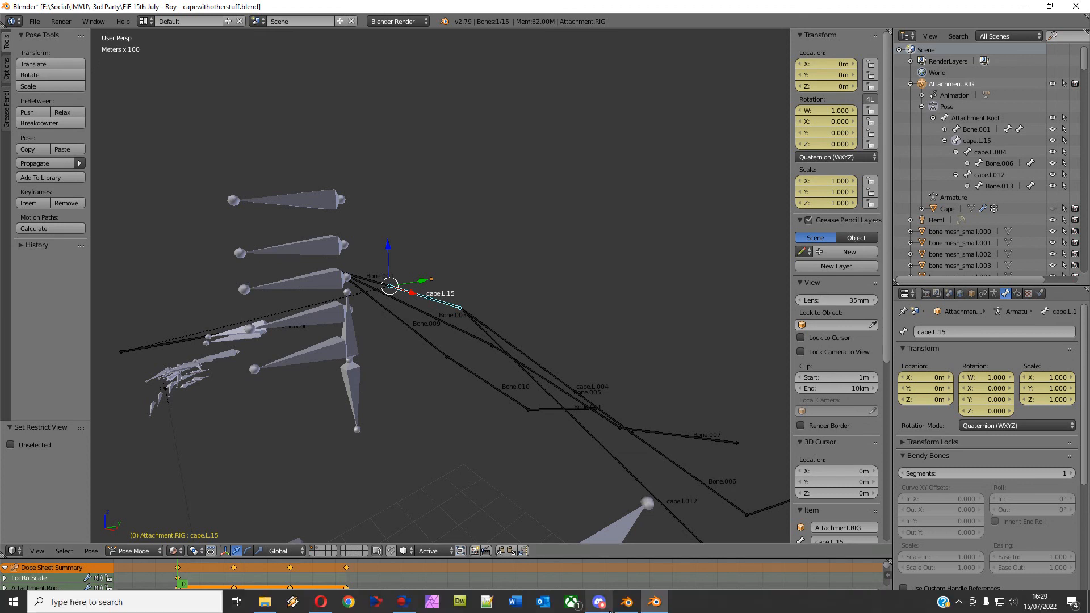
pyautogui.click(626, 604)
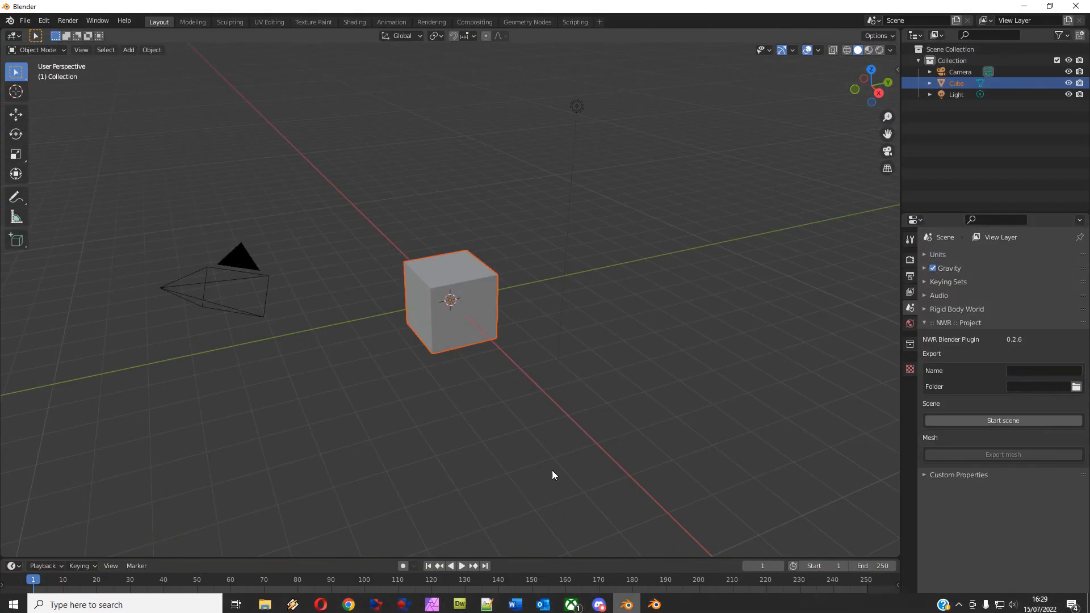
pyautogui.click(25, 20)
pyautogui.moveTo(57, 56)
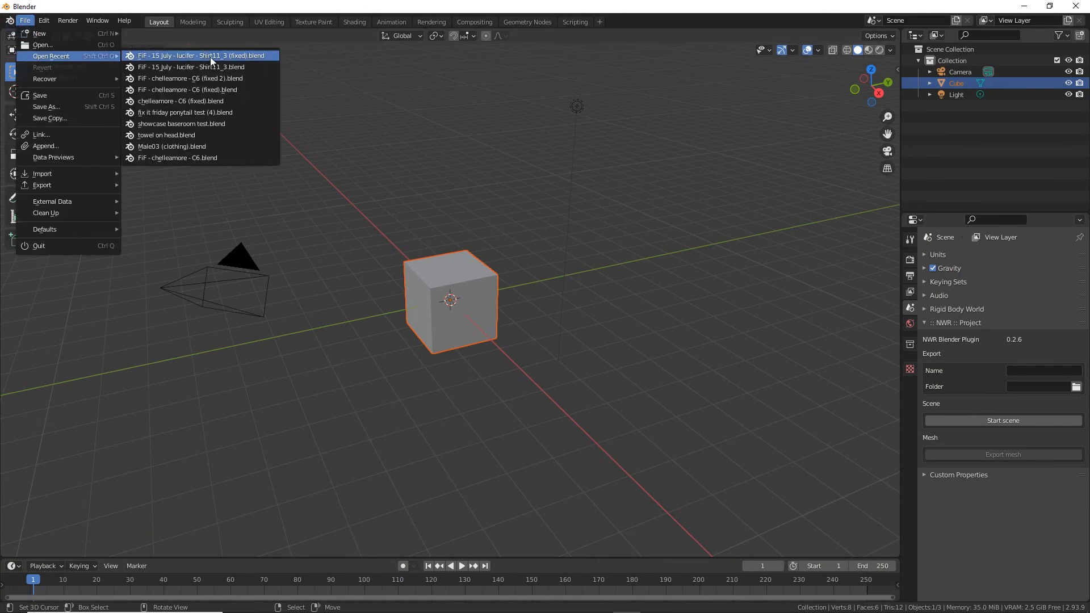
pyautogui.click(202, 79)
pyautogui.moveTo(515, 438)
pyautogui.mouseDown(button='middle')
pyautogui.moveTo(423, 376)
pyautogui.moveTo(335, 406)
pyautogui.moveTo(535, 406)
pyautogui.moveTo(497, 427)
pyautogui.mouseUp(button='middle')
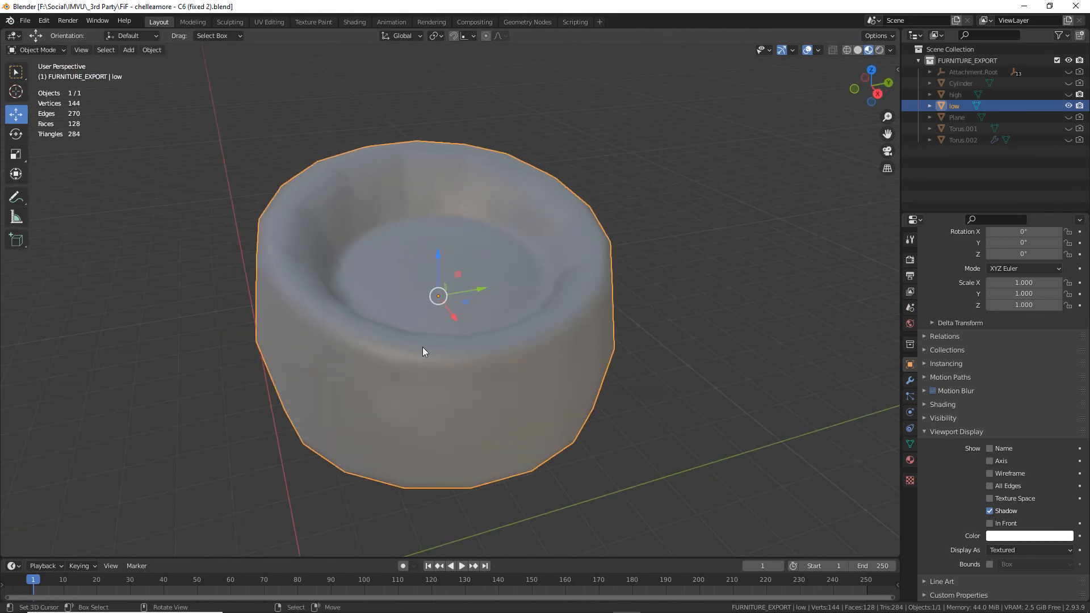
# Open the recent file FiF - 15 July - lucifer - Shirt11_3 (fixed).blend, inspect it and return to Blender 2.79.
pyautogui.click(25, 21)
pyautogui.moveTo(45, 56)
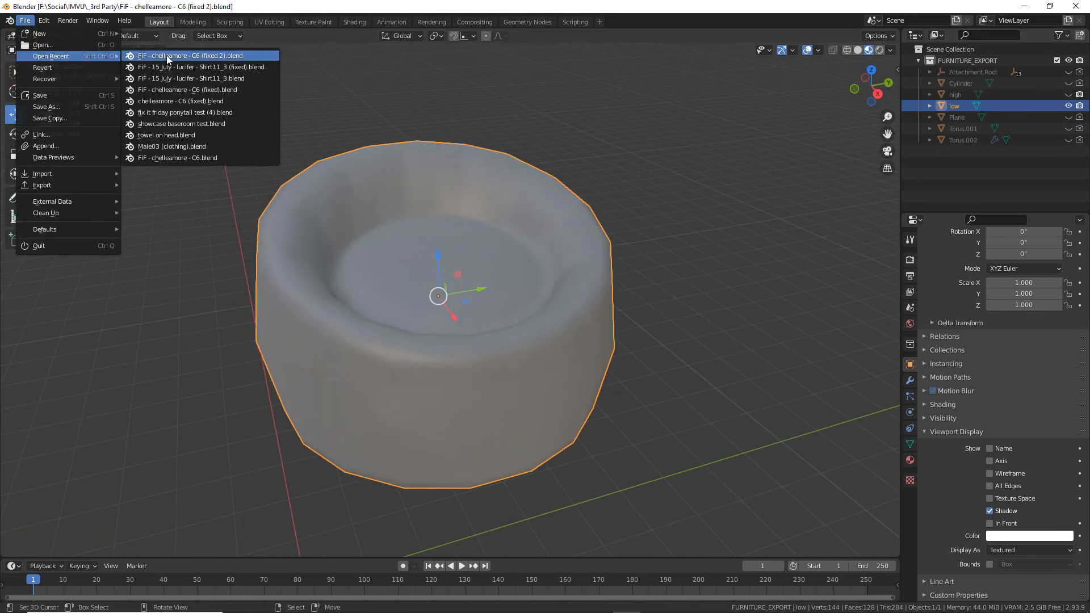
pyautogui.click(211, 67)
pyautogui.moveTo(508, 342); pyautogui.dragTo(561, 469, button='middle')
pyautogui.click(654, 608)
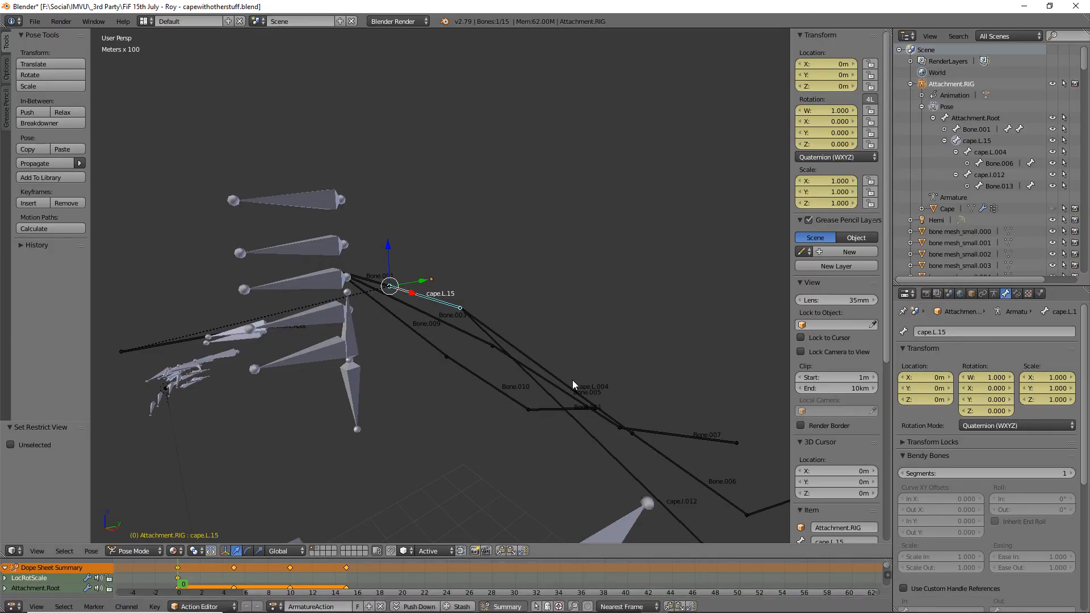
# Unhide the Cape mesh and return the armature from Pose Mode to Object Mode.
pyautogui.hotkey('alt', 'h')
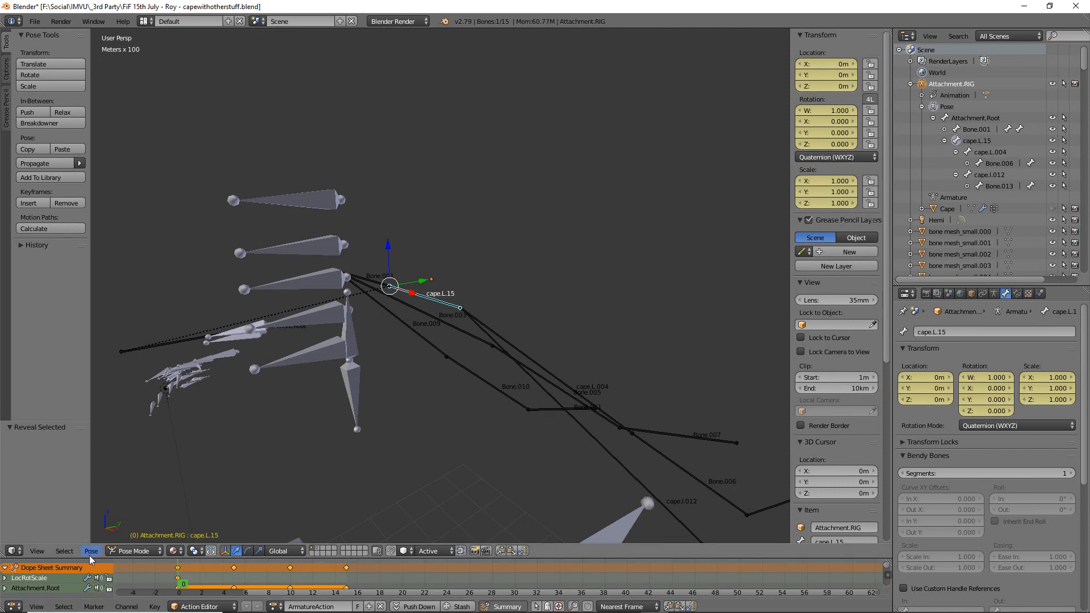
pyautogui.click(64, 551)
pyautogui.moveTo(39, 552)
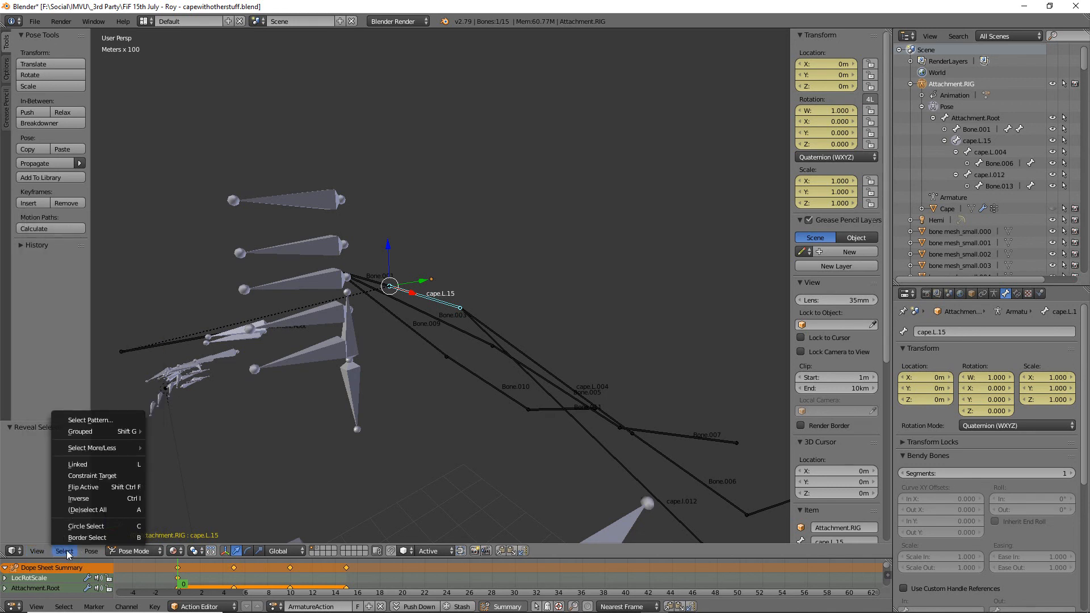
pyautogui.click(1052, 209)
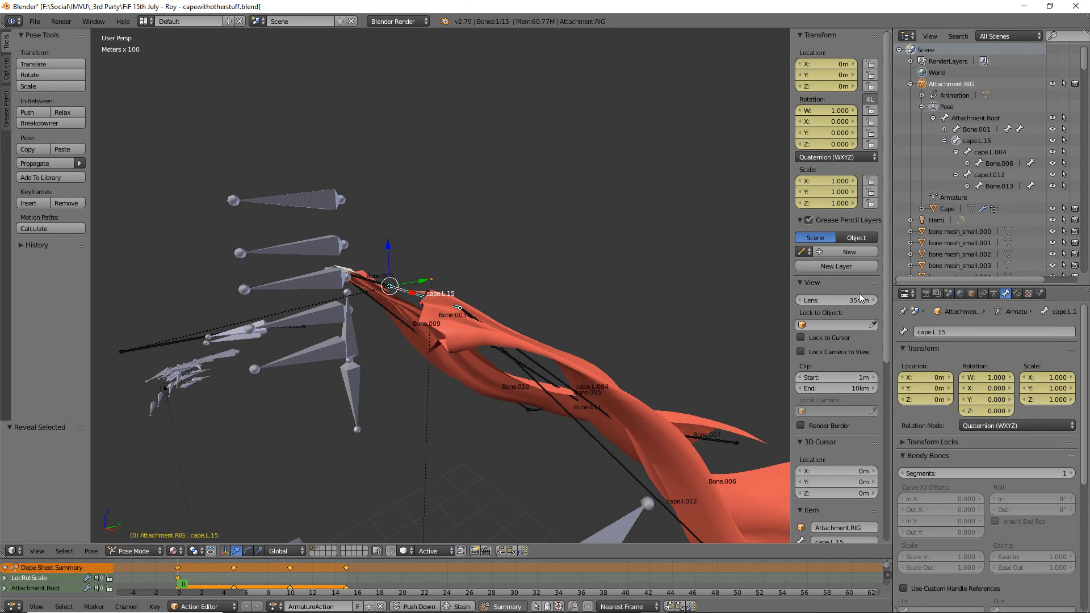
pyautogui.moveTo(530, 363); pyautogui.dragTo(321, 318, button='middle')
pyautogui.hotkey('ctrl', 'Tab')
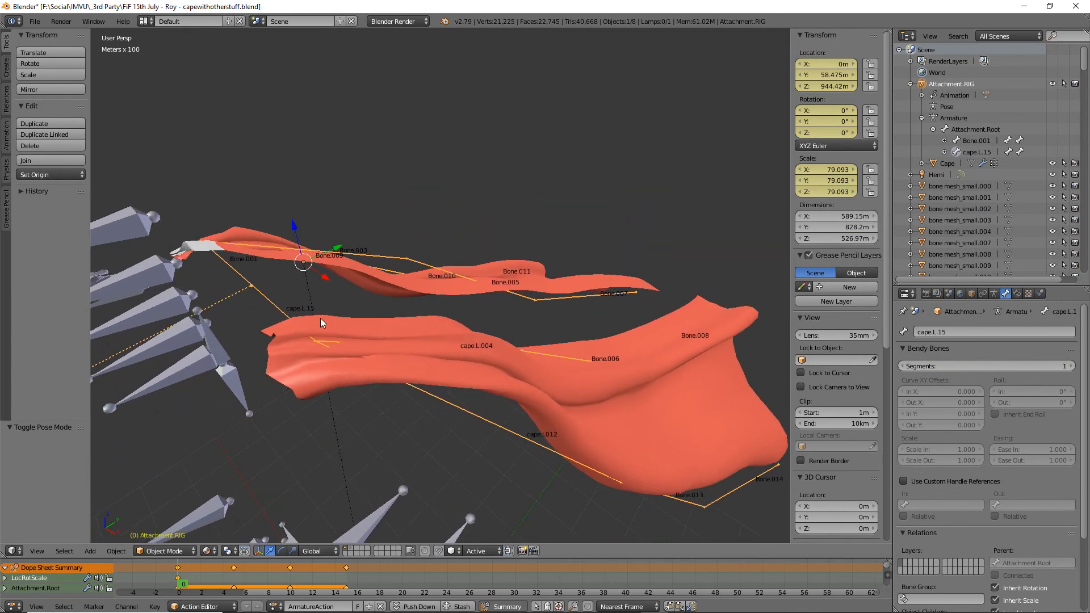